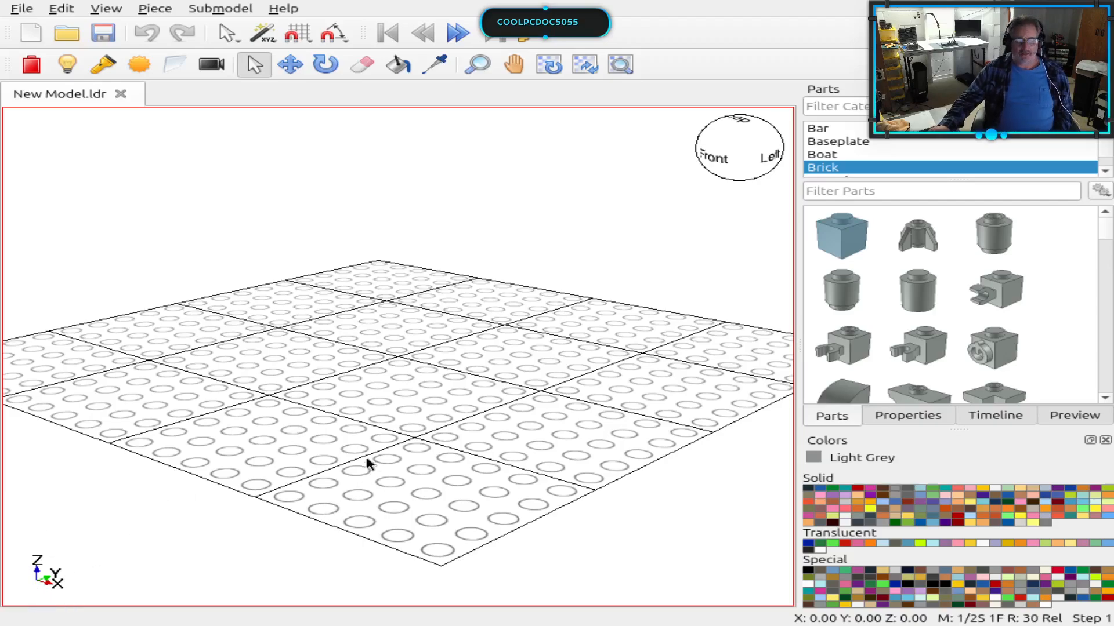
# Step: Examine the empty building grid from the top, from the back and at an angle from above
pyautogui.click(740, 123)
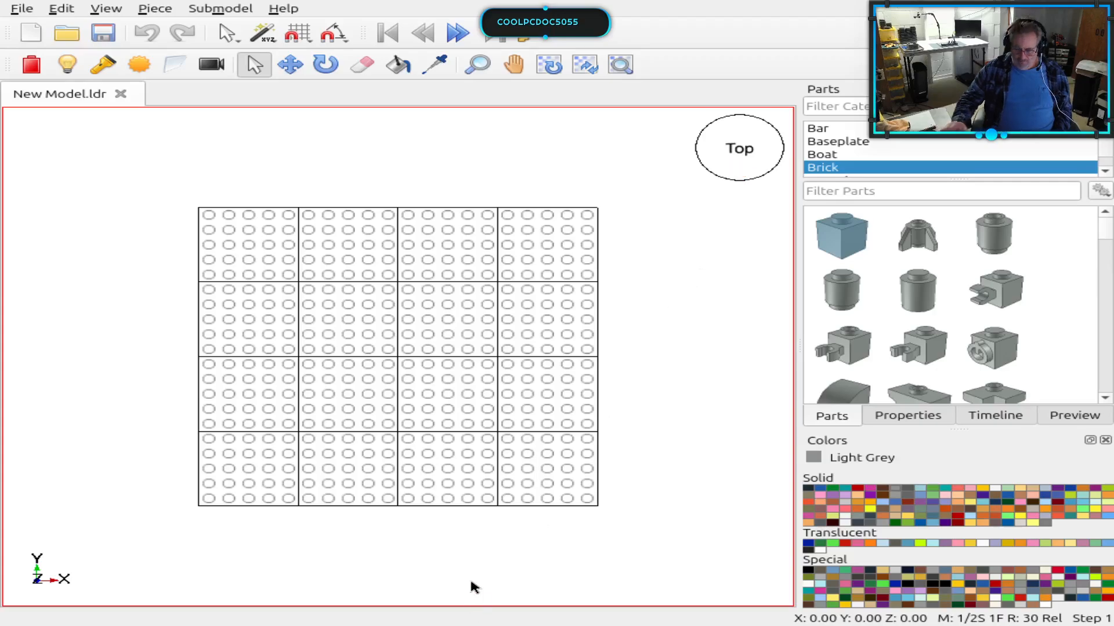
pyautogui.press('F6')
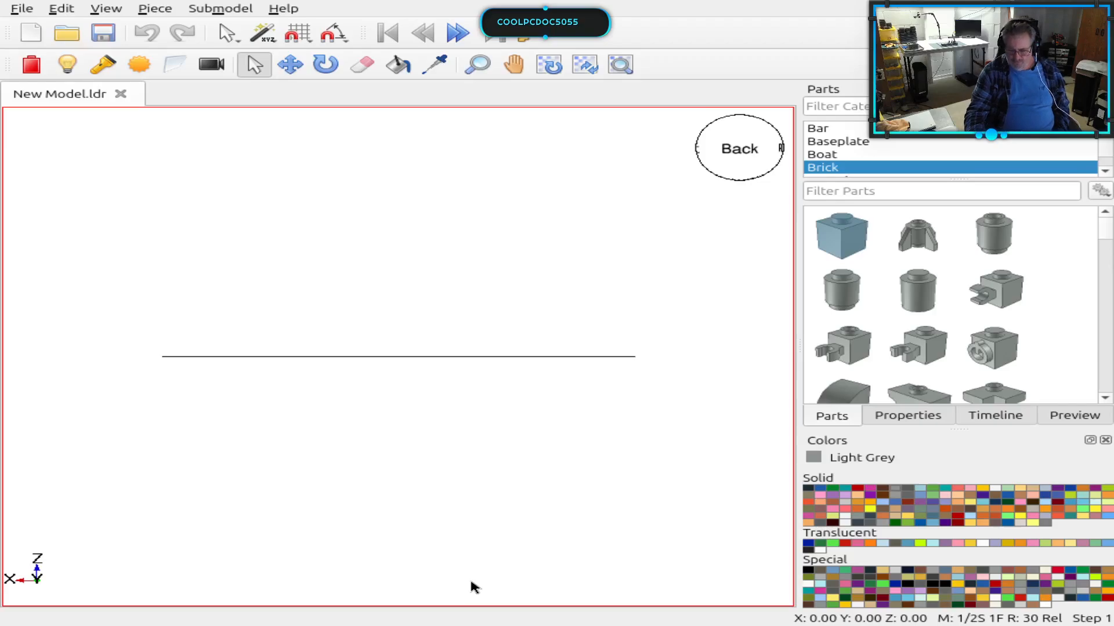
pyautogui.keyDown('alt'); pyautogui.moveTo(524, 516); pyautogui.dragTo(543, 463); pyautogui.keyUp('alt')
pyautogui.press('F6')
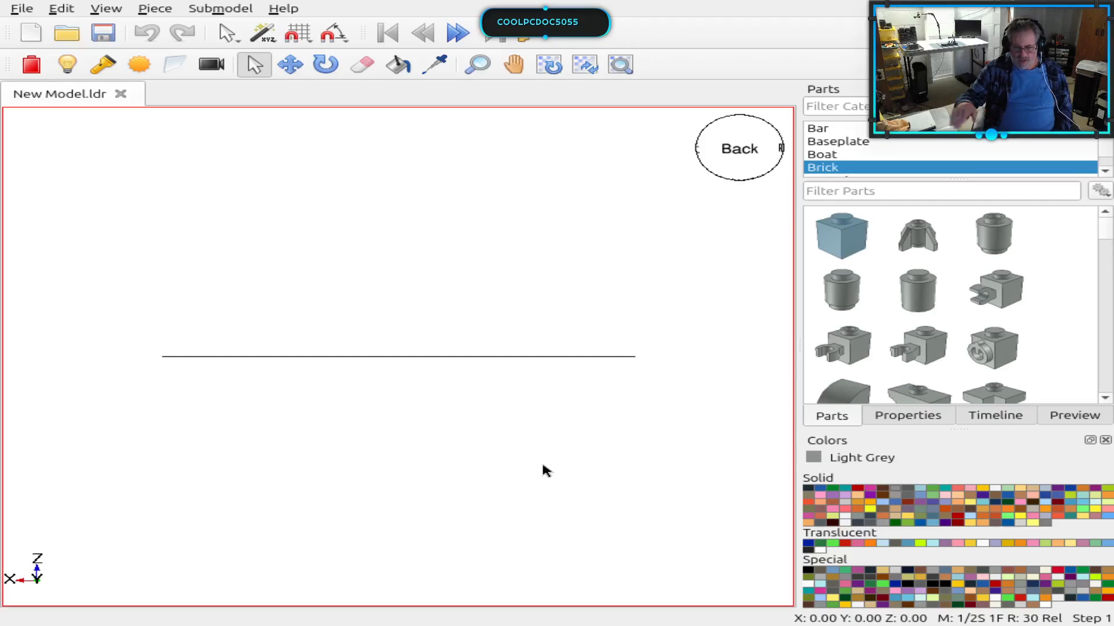
pyautogui.keyDown('alt'); pyautogui.moveTo(756, 392); pyautogui.dragTo(747, 455); pyautogui.keyUp('alt')
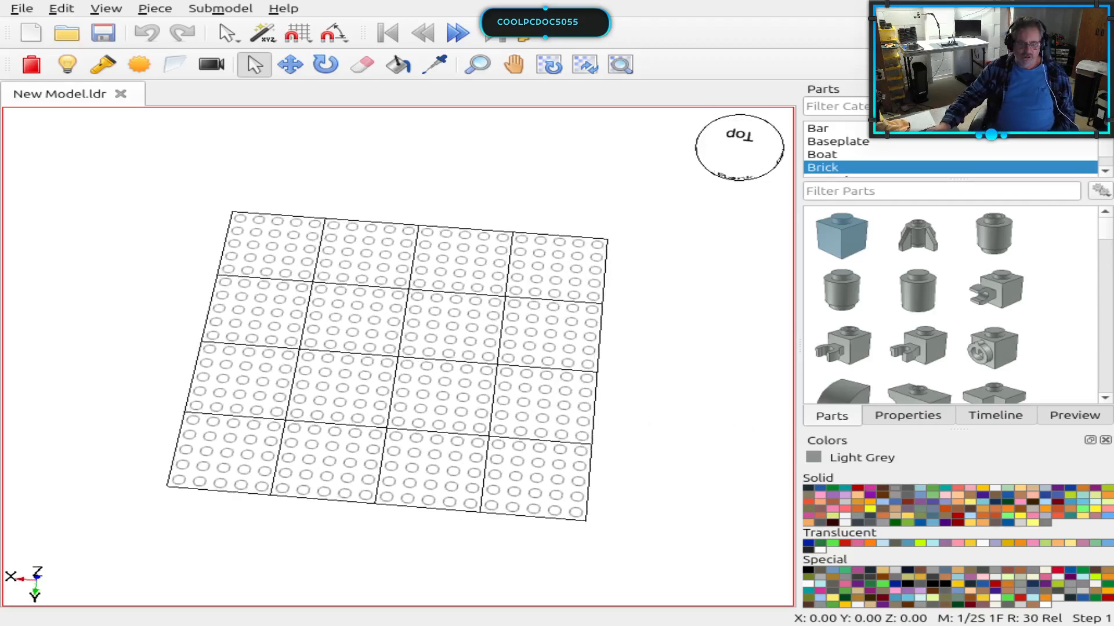
pyautogui.keyDown('alt'); pyautogui.moveTo(380, 606); pyautogui.dragTo(337, 607); pyautogui.keyUp('alt')
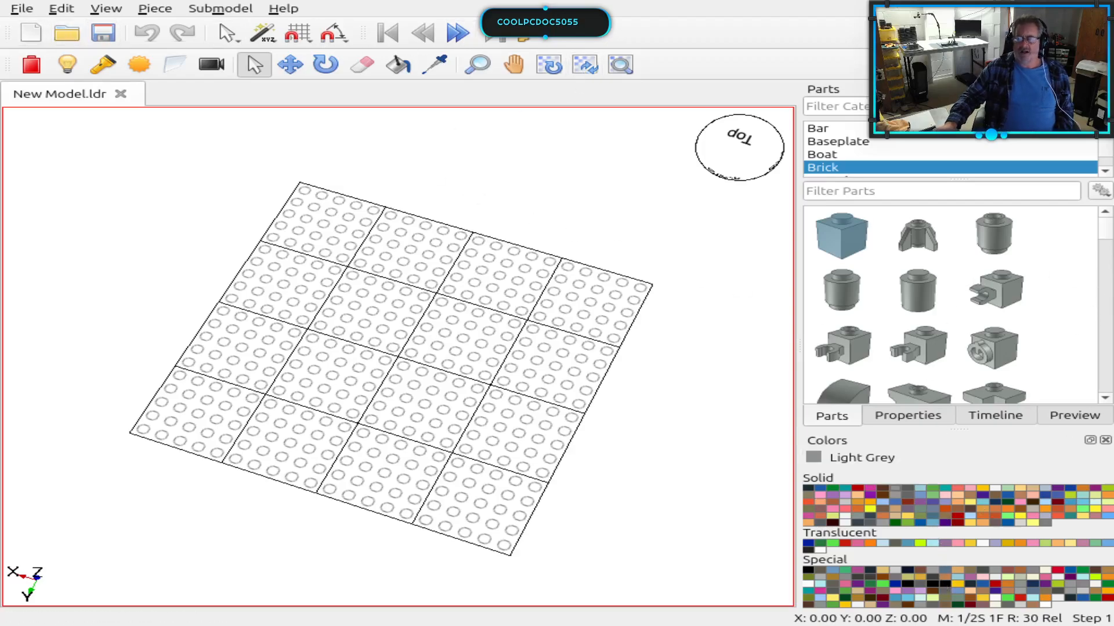
# Step: Look over the available Brick parts, the piece properties and the step timeline of the new model
pyautogui.scroll(-3, 1076, 269)
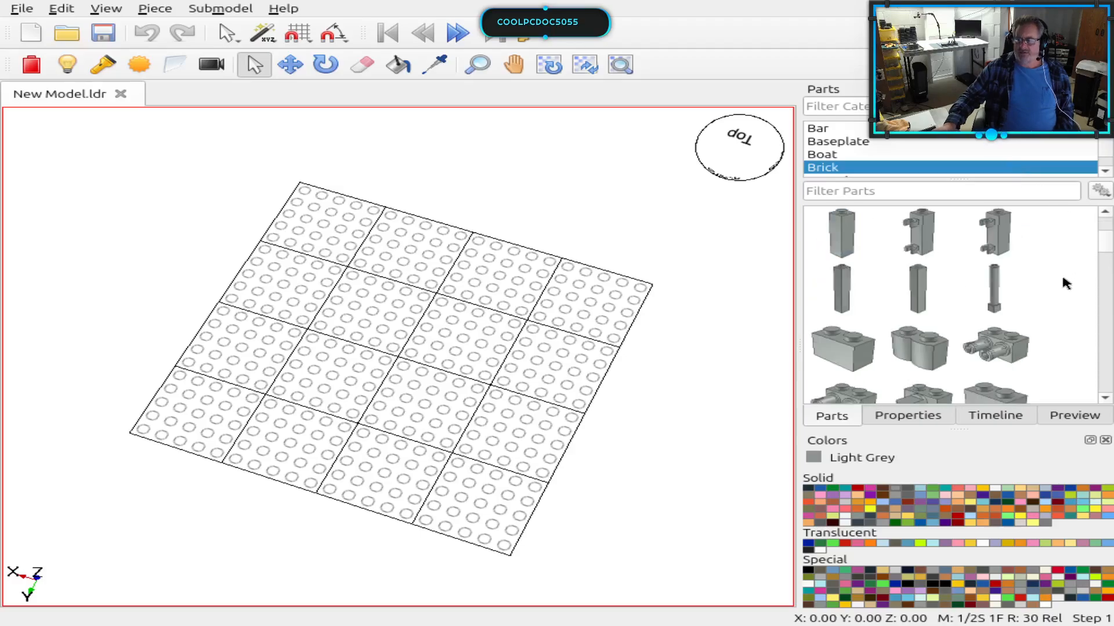
pyautogui.scroll(3, 1061, 276)
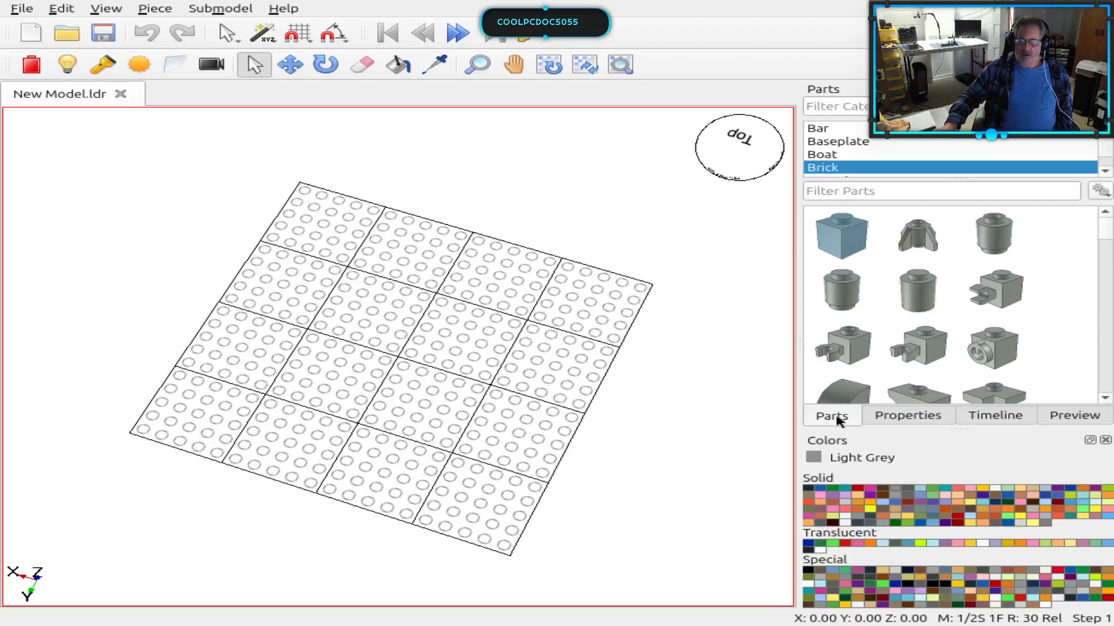
pyautogui.click(903, 421)
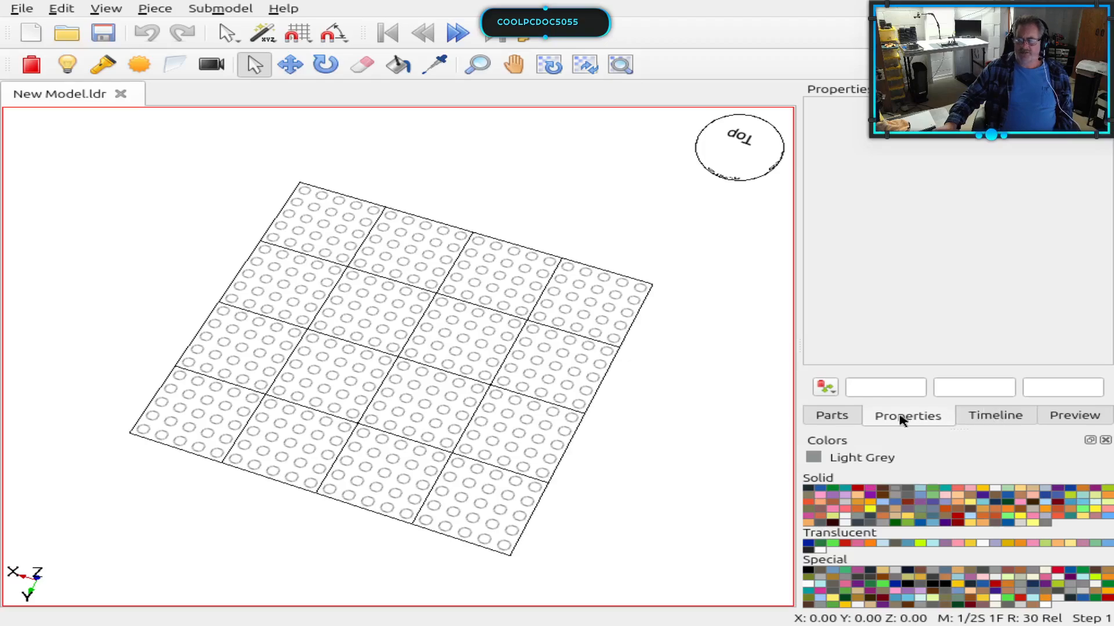
pyautogui.click(994, 416)
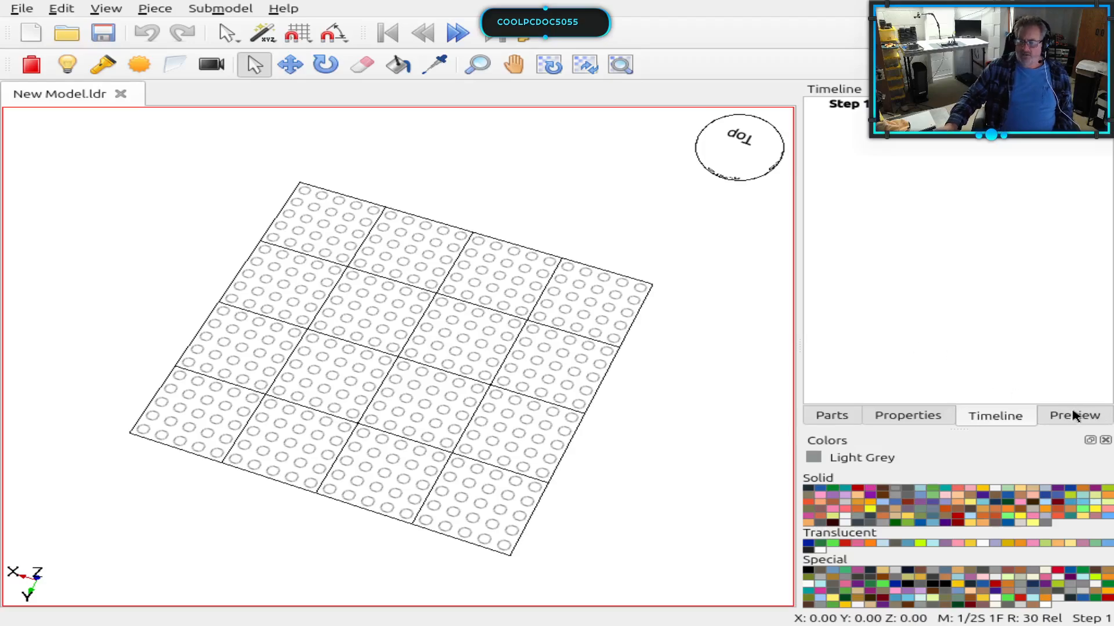
pyautogui.click(838, 422)
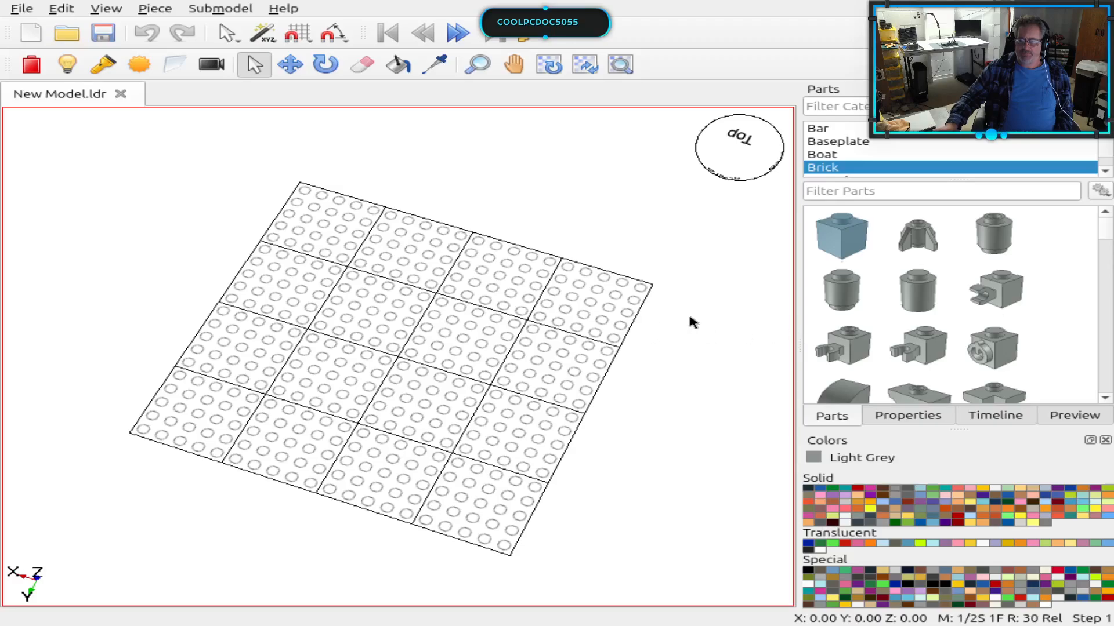
# Step: Place a Brick 1 x 2 with 2 Pins on the grid and inspect its 3D preview from the side
pyautogui.scroll(-3, 1026, 340)
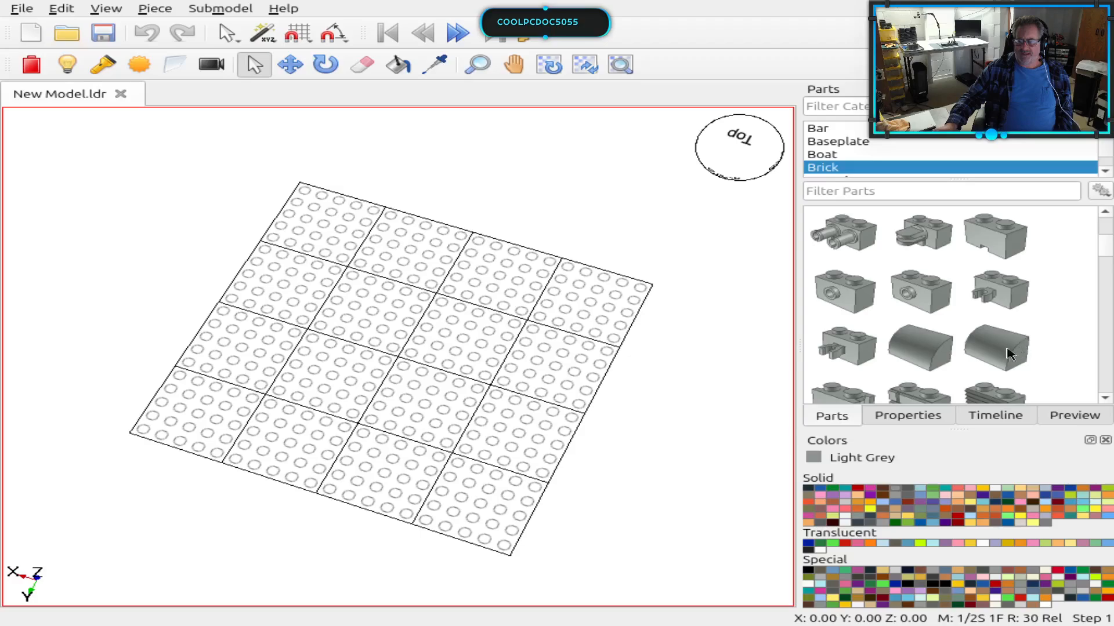
pyautogui.moveTo(842, 239); pyautogui.dragTo(509, 285)
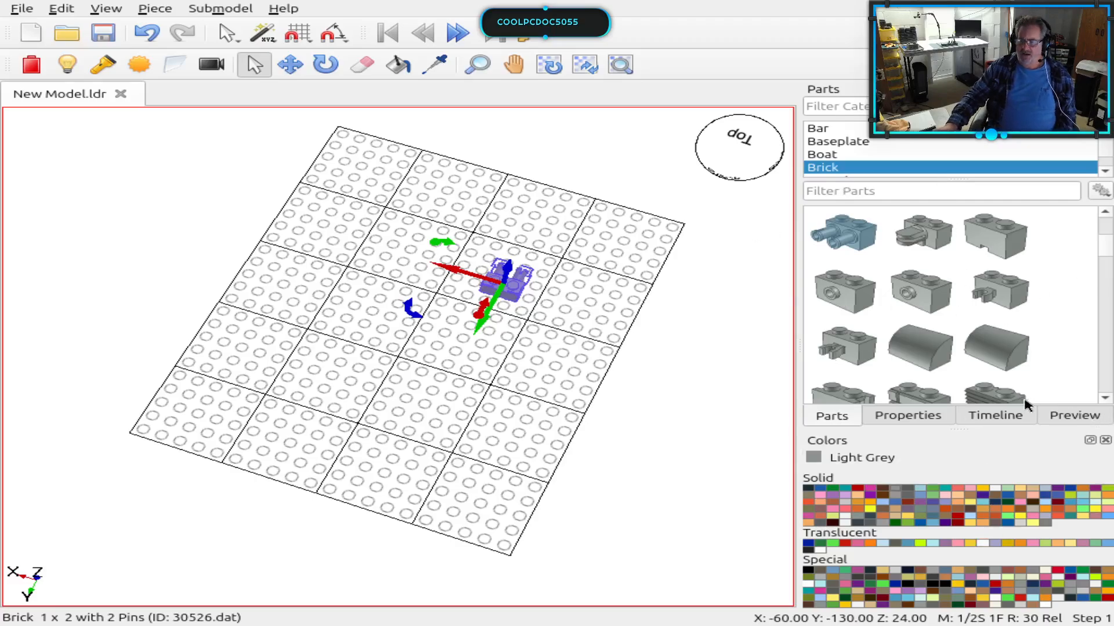
pyautogui.click(1080, 418)
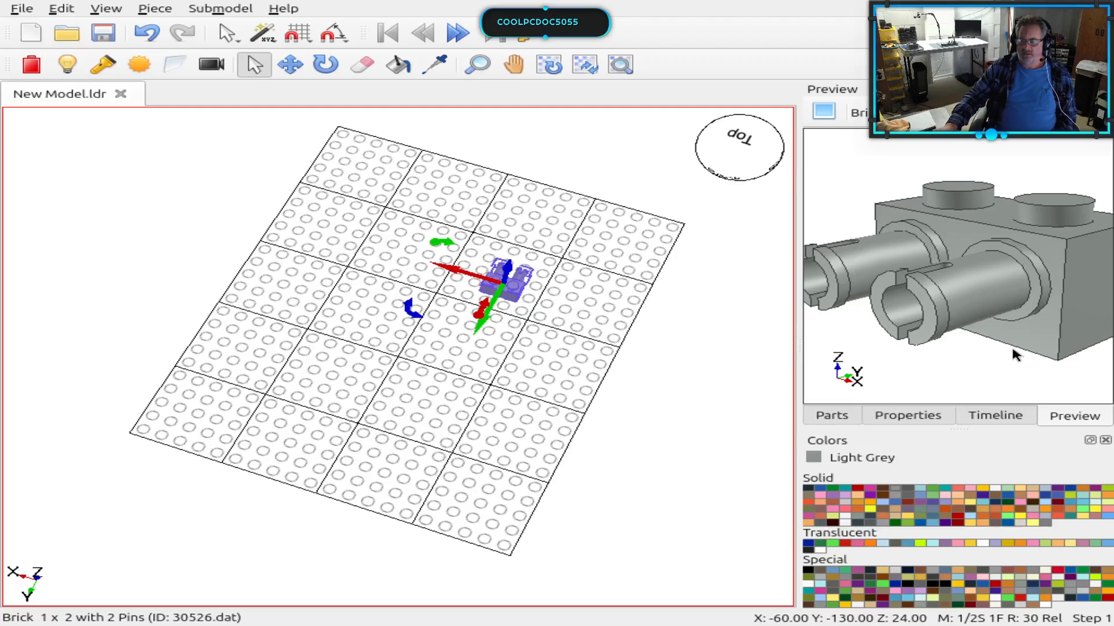
pyautogui.scroll(-5, 1017, 351)
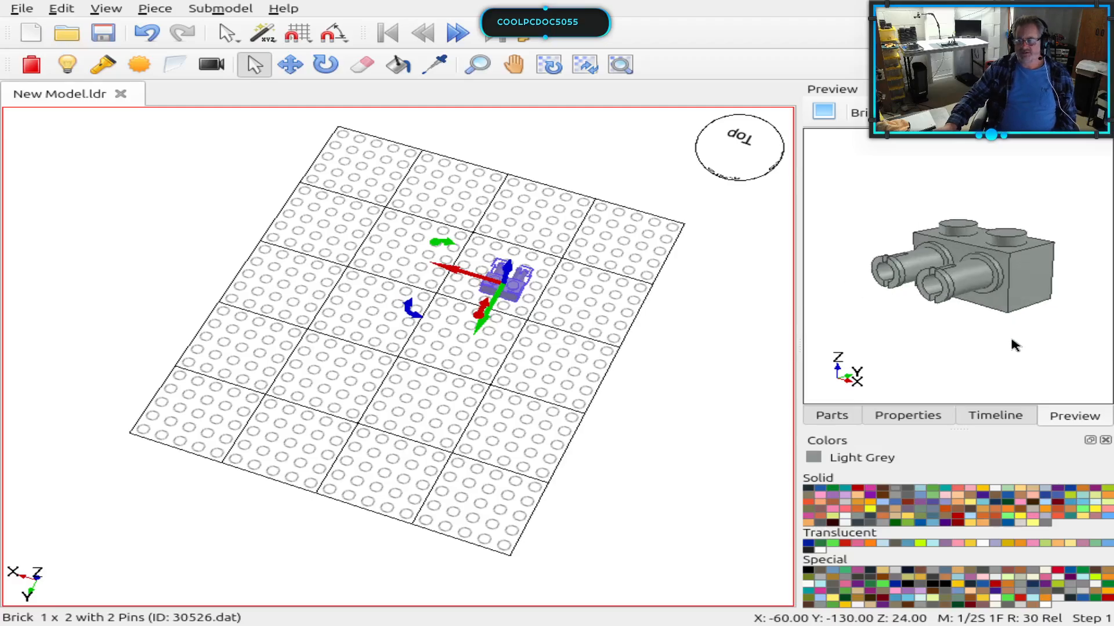
pyautogui.moveTo(1049, 328); pyautogui.dragTo(965, 296)
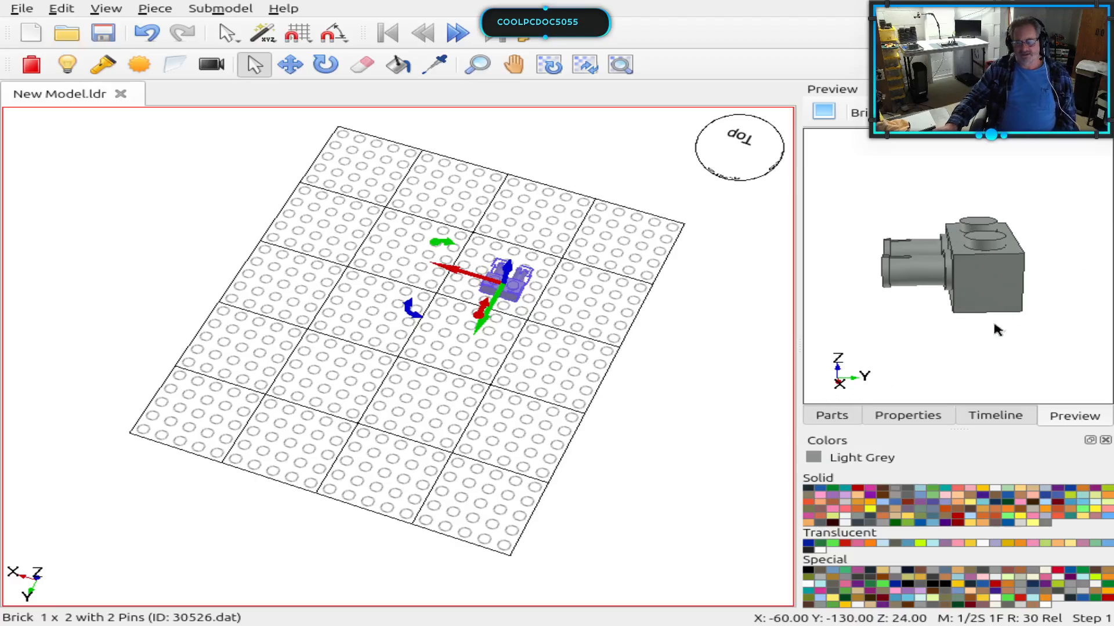
# Step: Delete the two-pin brick from the grid
pyautogui.press('Delete')
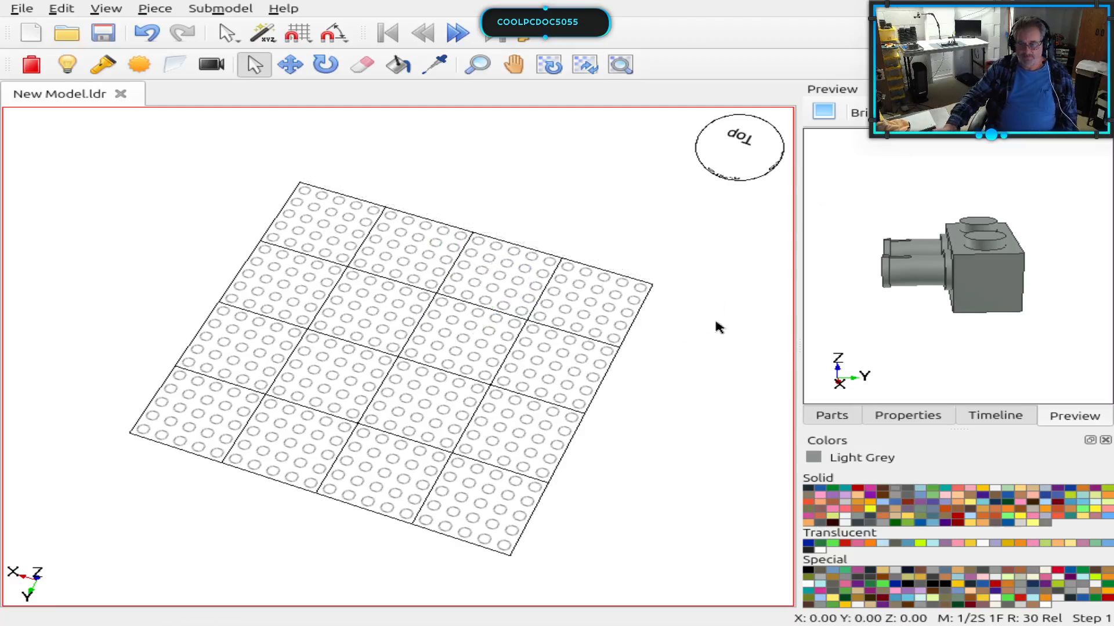
pyautogui.moveTo(1019, 238)
pyautogui.mouseDown()
pyautogui.moveTo(1056, 244)
pyautogui.moveTo(1012, 243)
pyautogui.mouseUp()
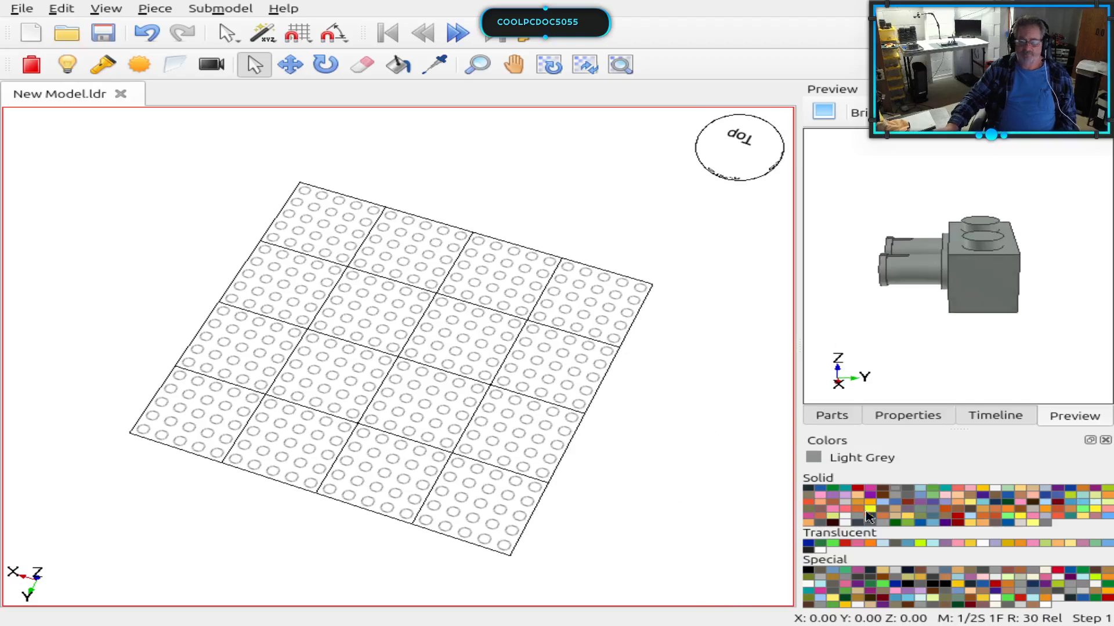
# Step: Browse the Brick category for plain one-stud-wide bricks and check the properties view
pyautogui.click(835, 418)
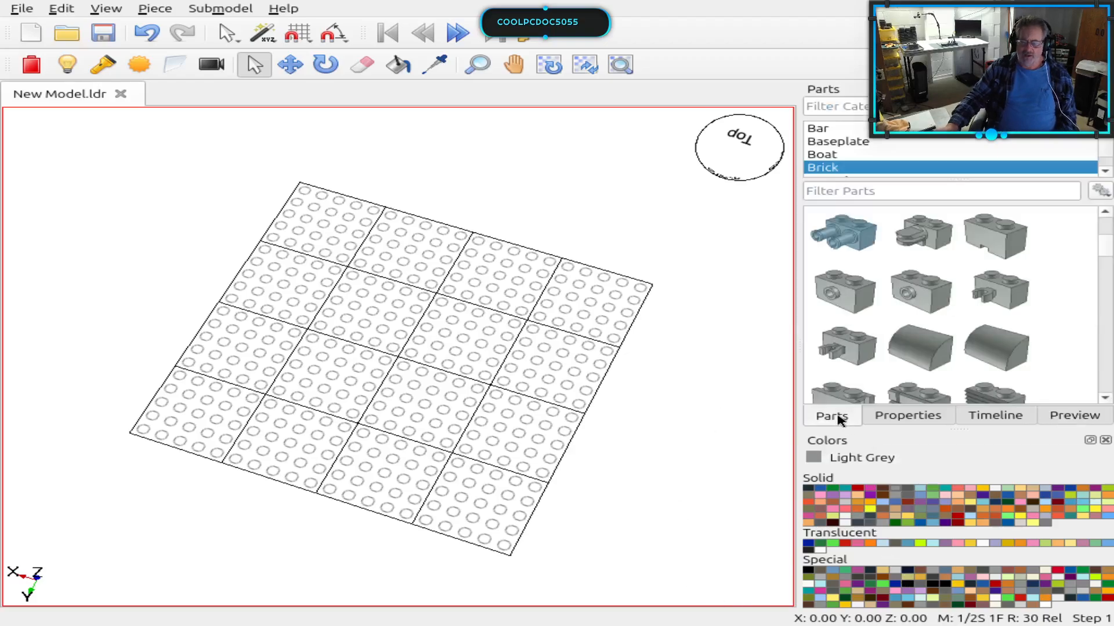
pyautogui.scroll(-5, 1026, 290)
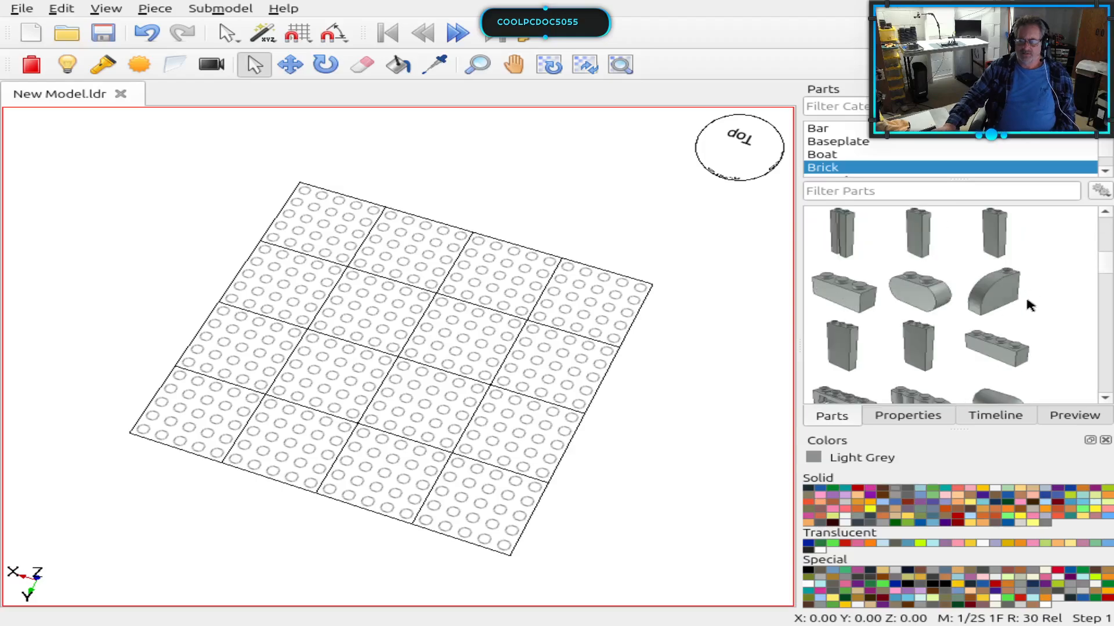
pyautogui.scroll(2, 1025, 296)
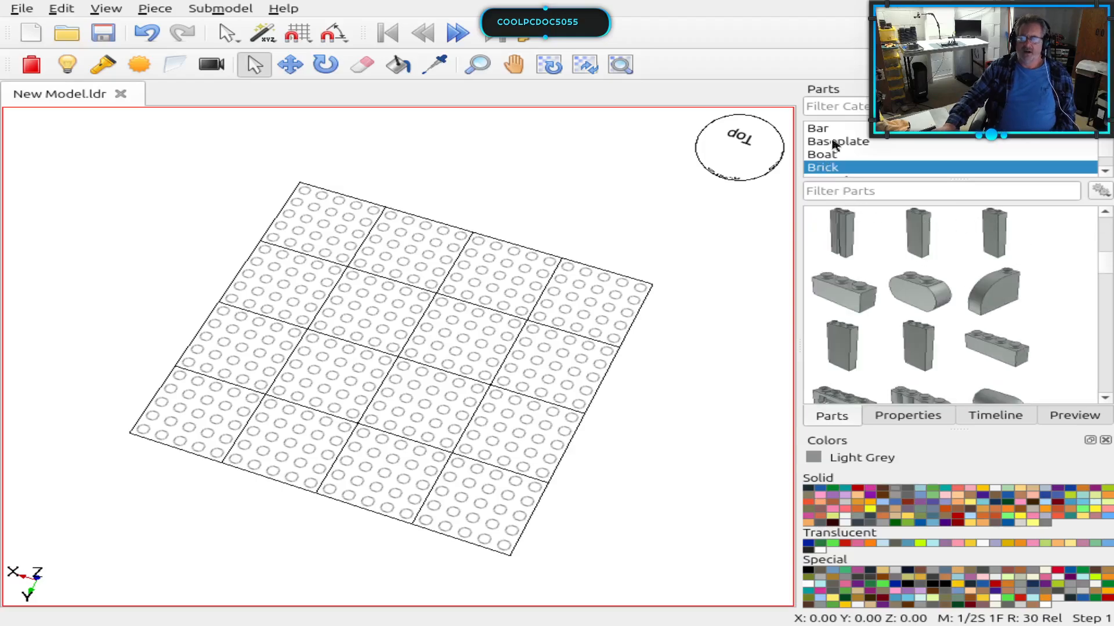
pyautogui.click(854, 107)
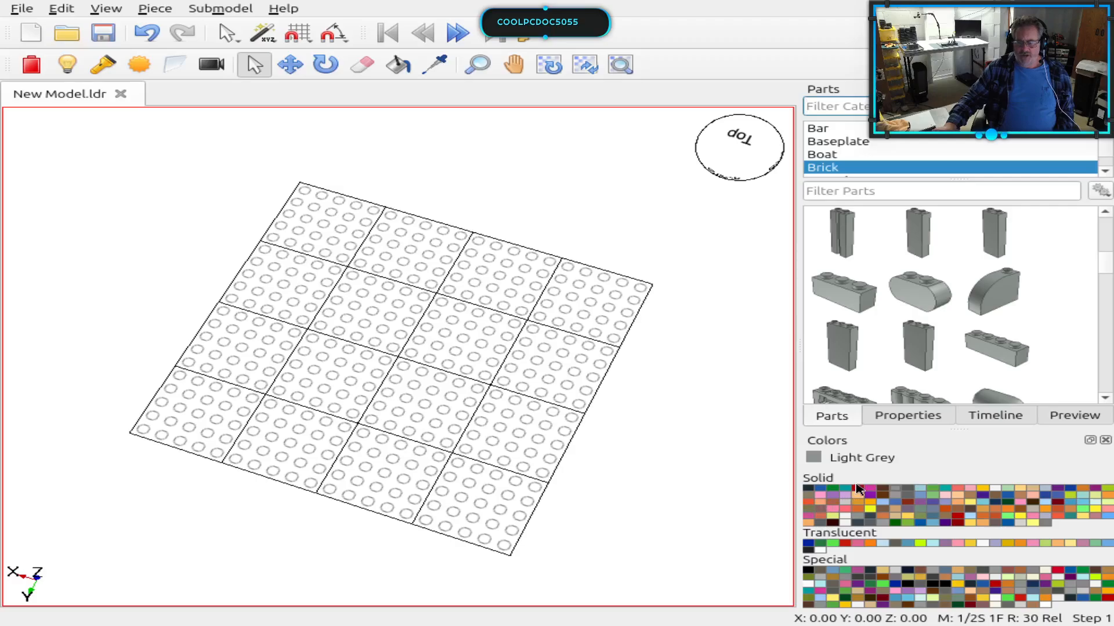
pyautogui.click(852, 299)
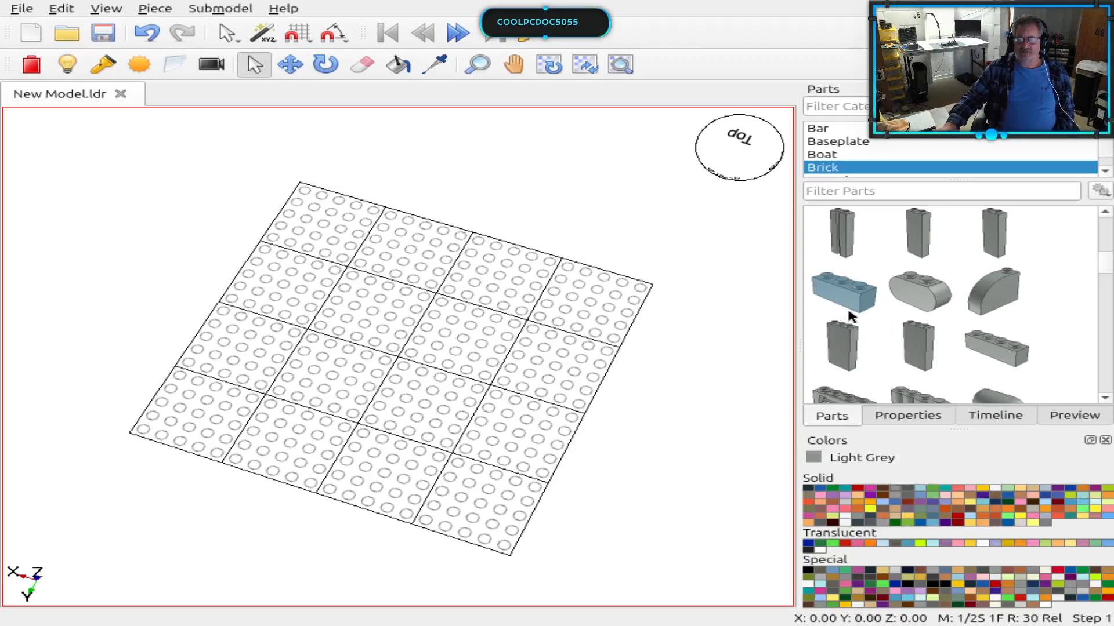
pyautogui.click(907, 417)
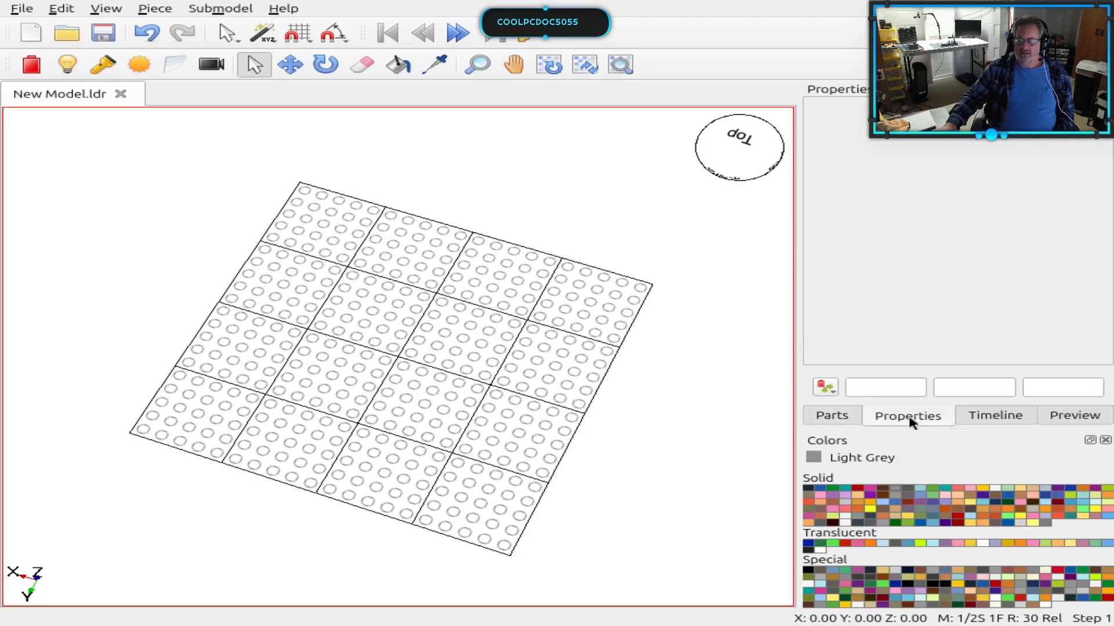
pyautogui.click(855, 414)
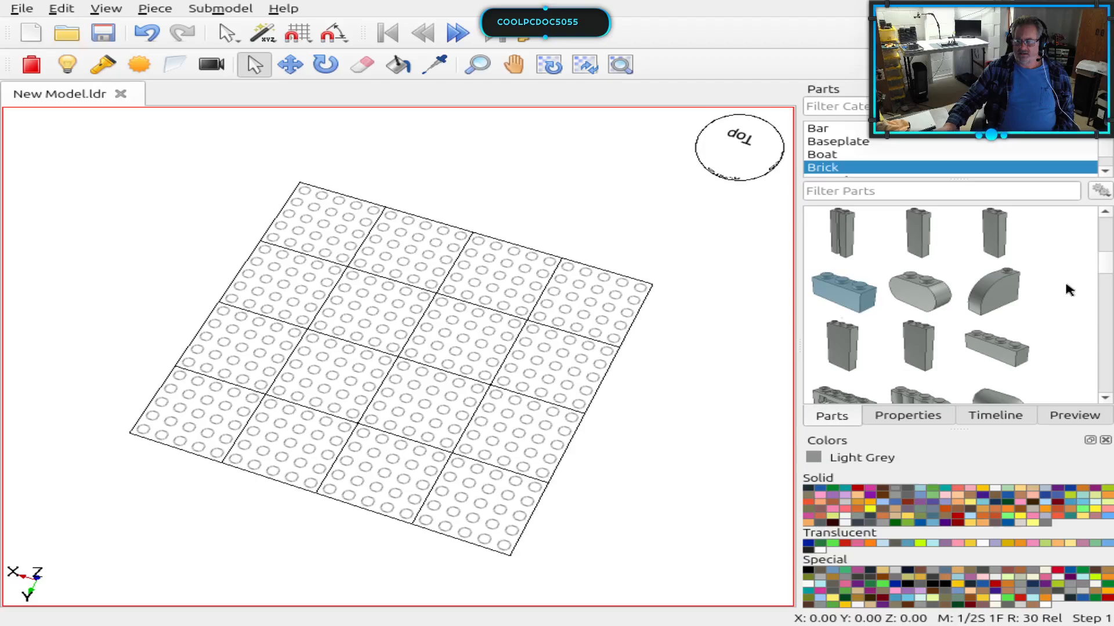
pyautogui.click(1026, 322)
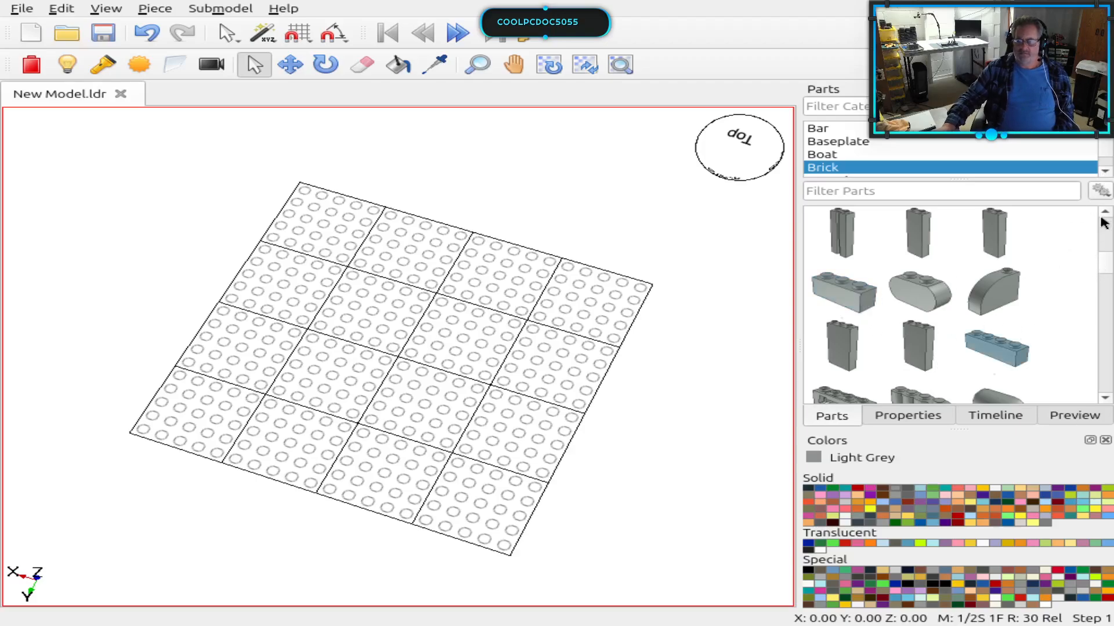
pyautogui.click(1100, 192)
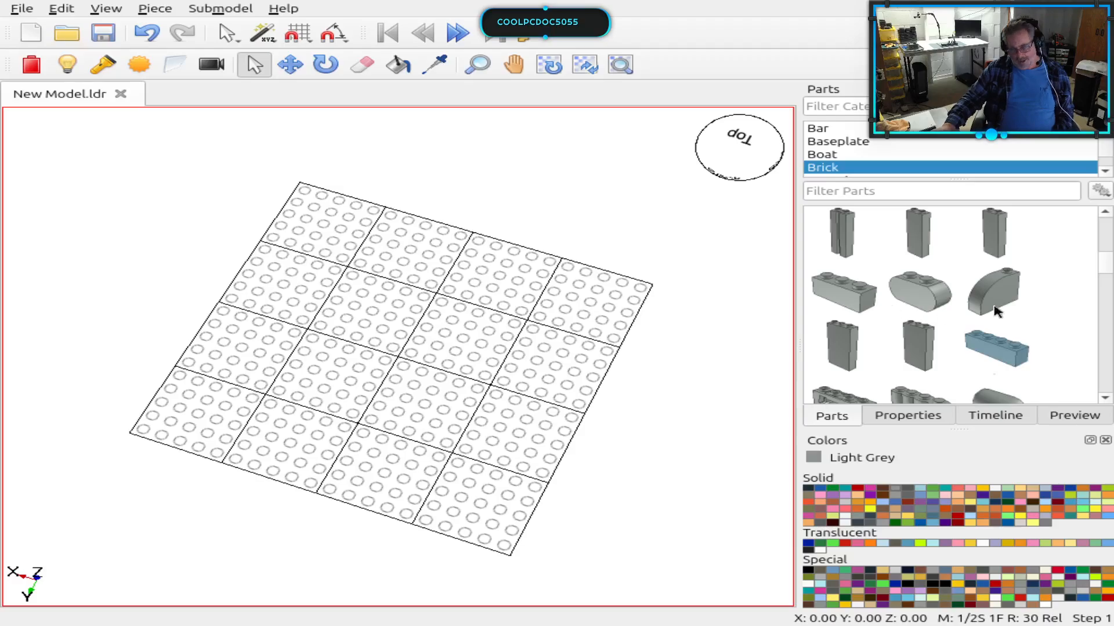
# Step: Place a Brick 1 x 3 on the grid and inspect its enlarged 3D preview at an angle from above
pyautogui.click(864, 299)
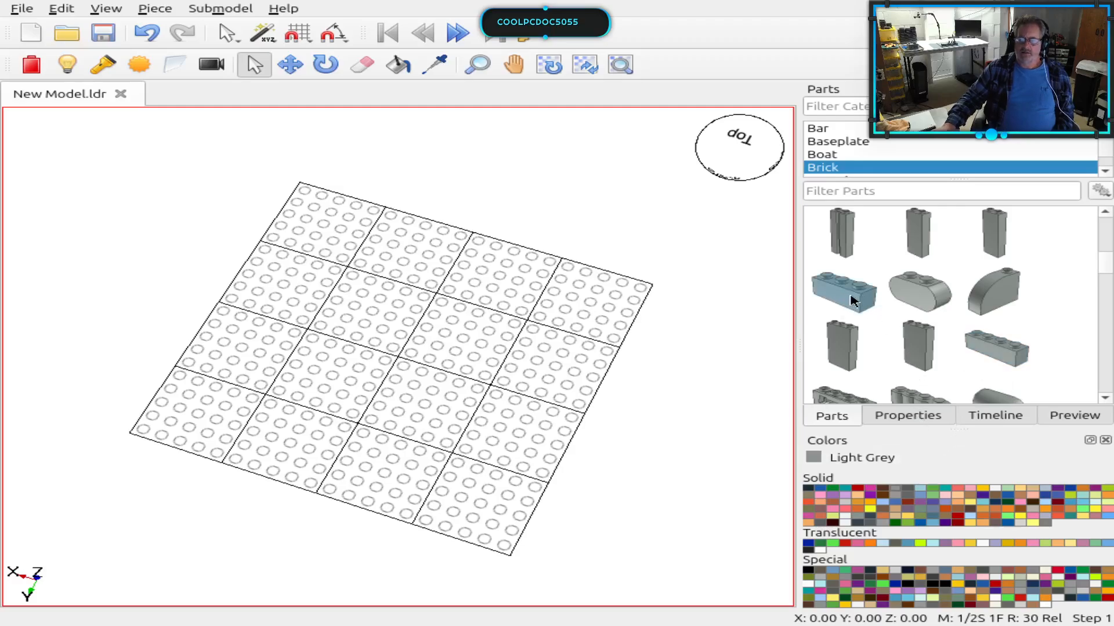
pyautogui.moveTo(850, 300); pyautogui.dragTo(652, 320)
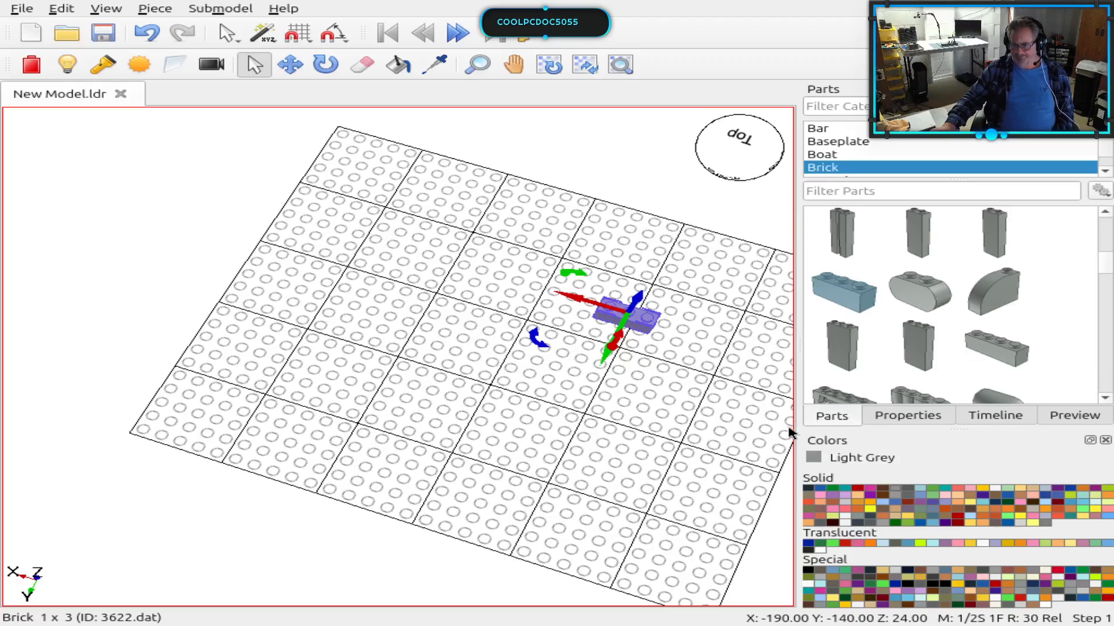
pyautogui.click(1074, 416)
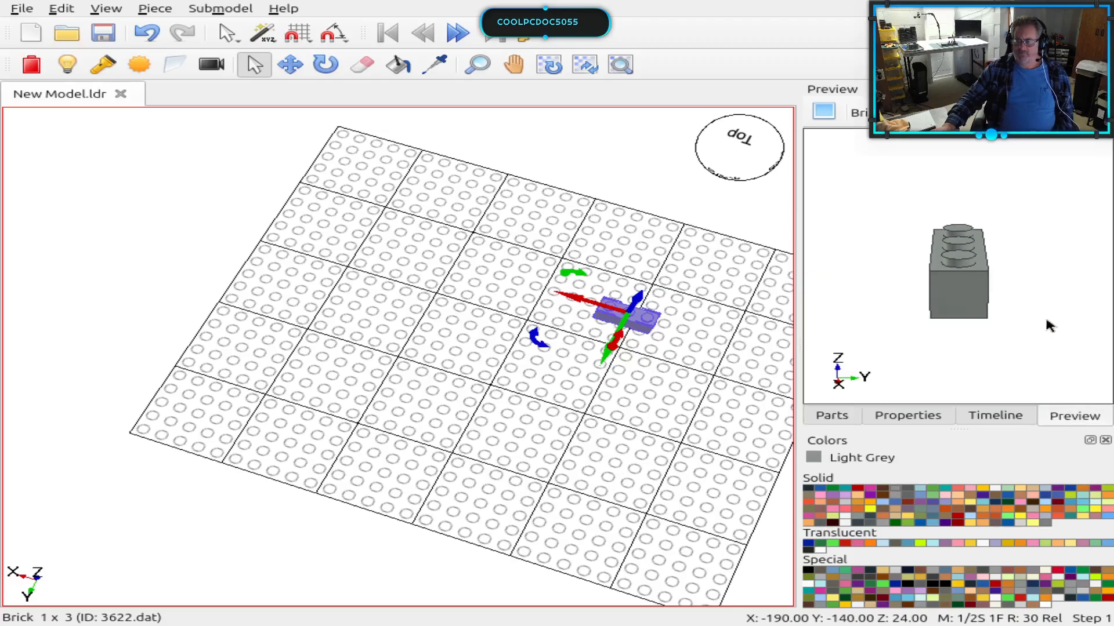
pyautogui.scroll(3, 1047, 319)
pyautogui.moveTo(1036, 332)
pyautogui.mouseDown()
pyautogui.moveTo(1026, 247)
pyautogui.moveTo(1007, 274)
pyautogui.moveTo(1036, 313)
pyautogui.mouseUp()
pyautogui.moveTo(958, 265); pyautogui.dragTo(1029, 282)
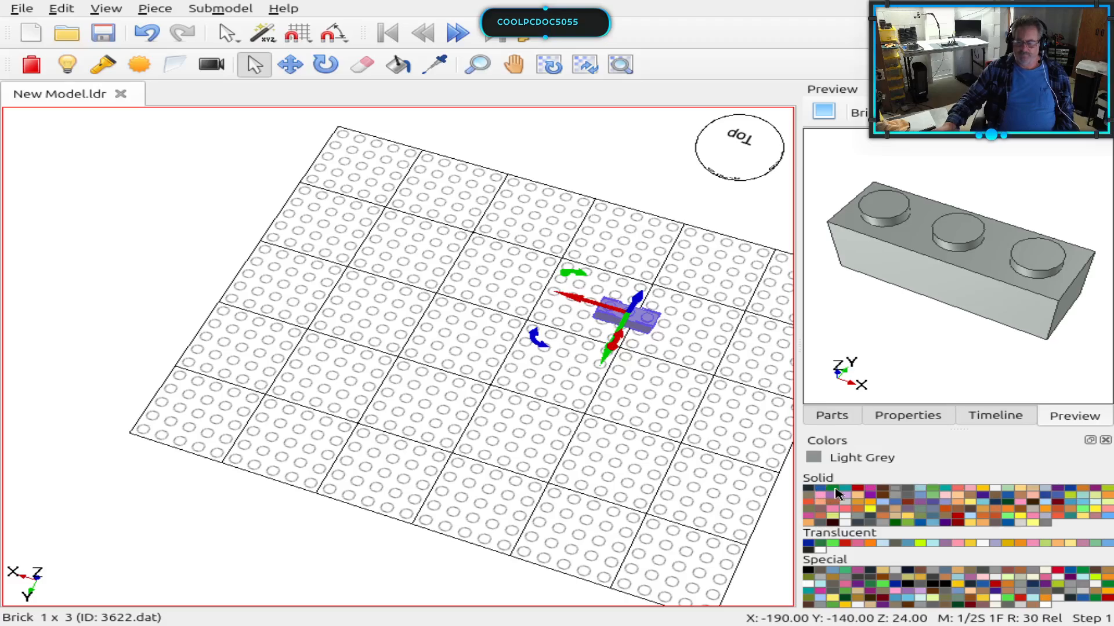
# Step: Paint the 1 x 3 brick on the grid solid Green and return to the Select tool
pyautogui.click(835, 490)
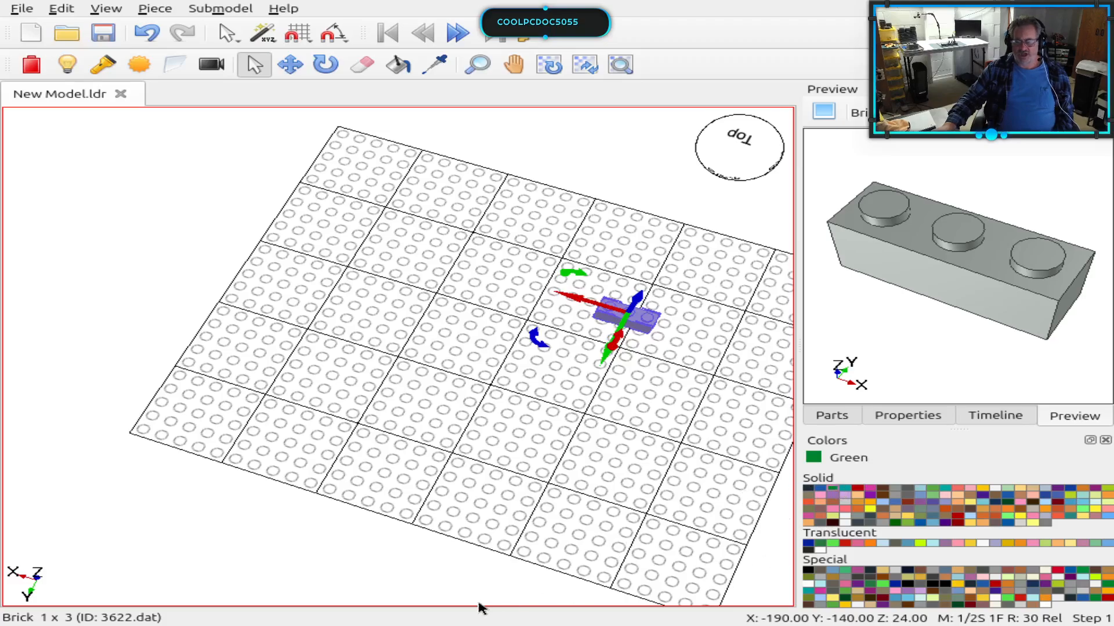
pyautogui.click(400, 586)
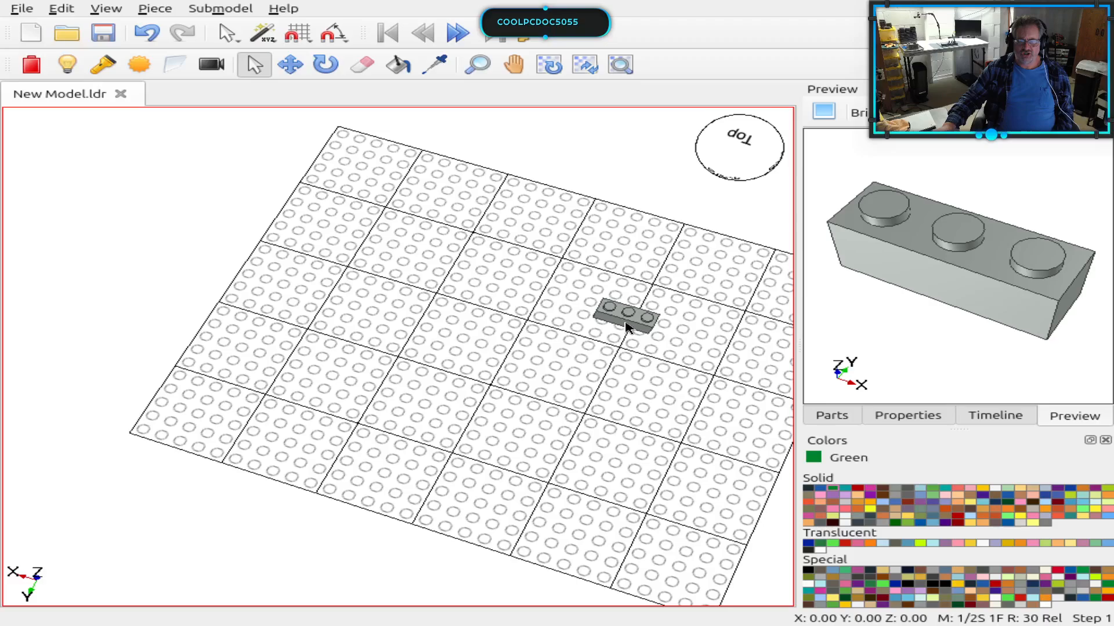
pyautogui.click(400, 67)
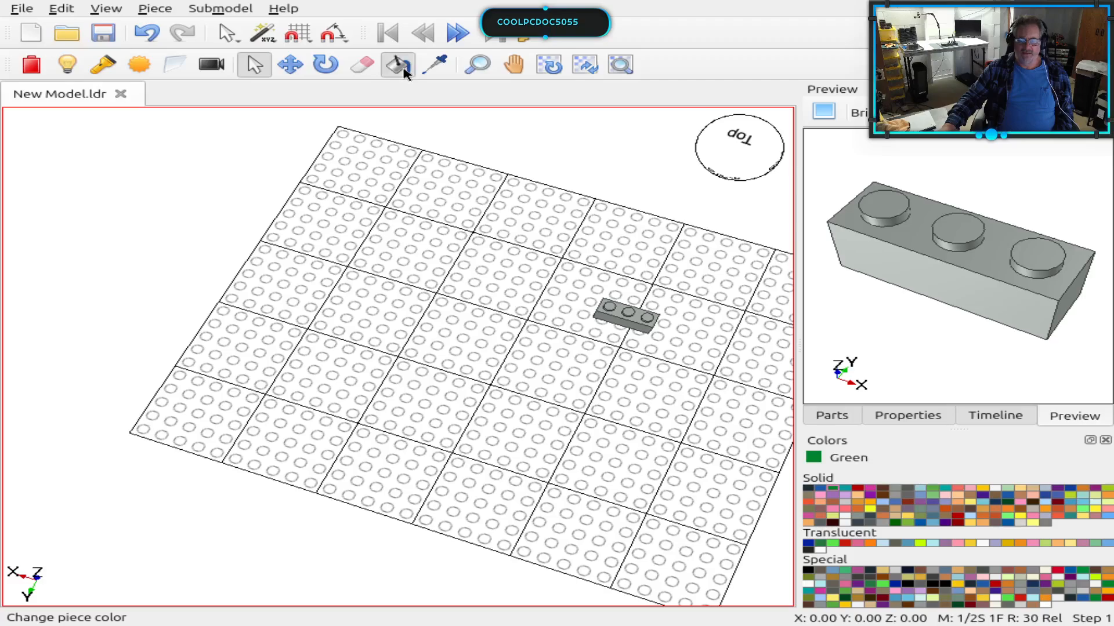
pyautogui.click(613, 317)
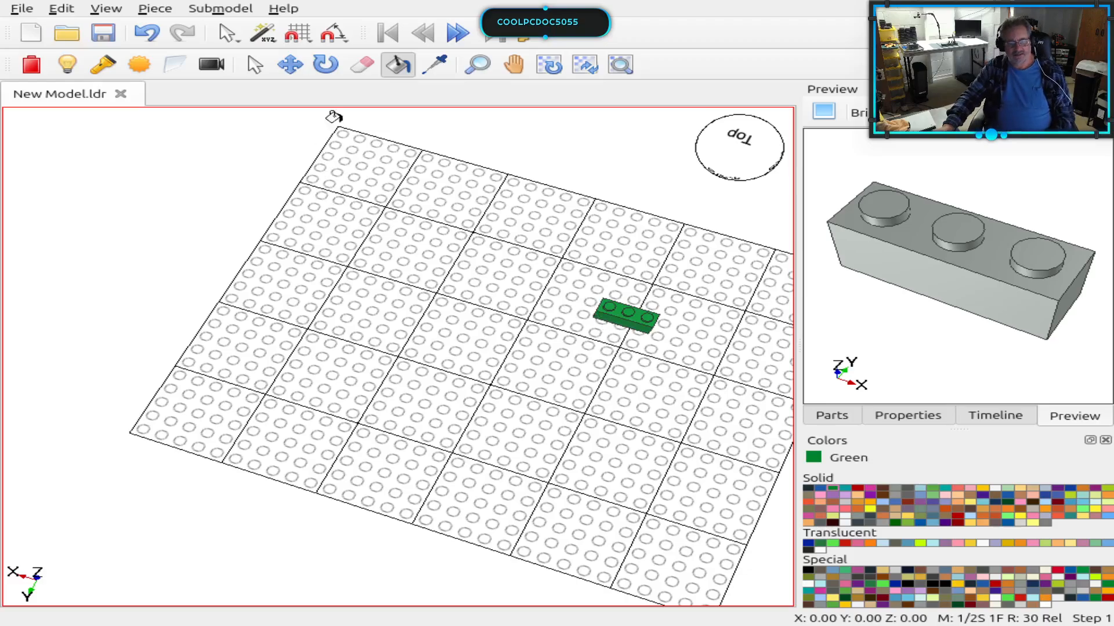
pyautogui.click(254, 64)
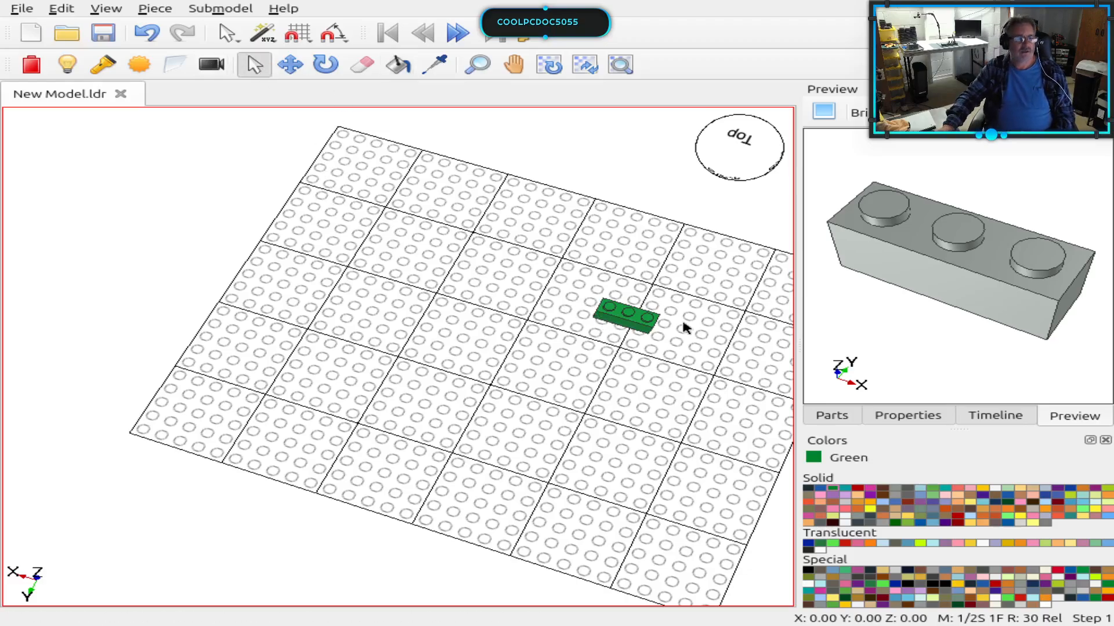
# Step: Select the green 1 x 3 brick and lower it along the vertical axis to Z -32
pyautogui.click(634, 323)
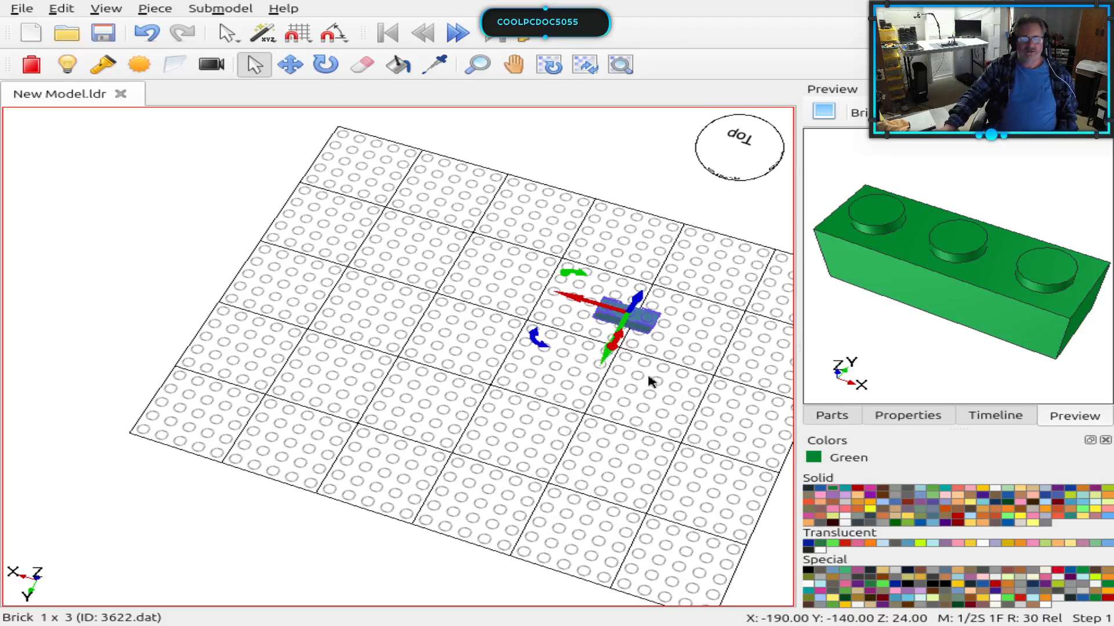
pyautogui.moveTo(712, 469); pyautogui.dragTo(704, 315, button='right')
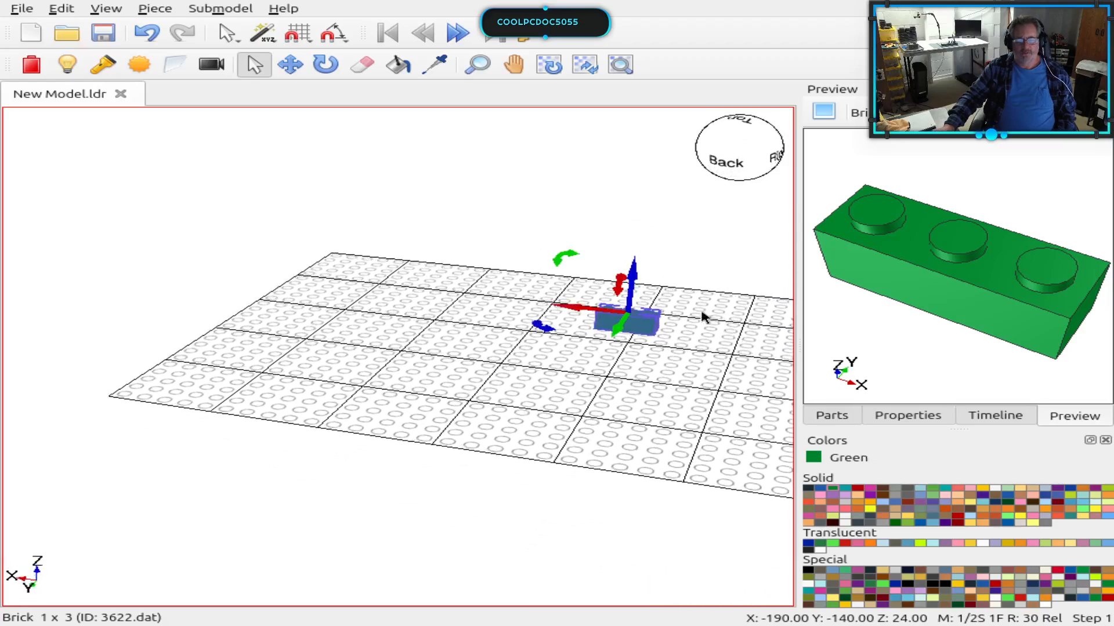
pyautogui.moveTo(630, 282); pyautogui.dragTo(525, 316)
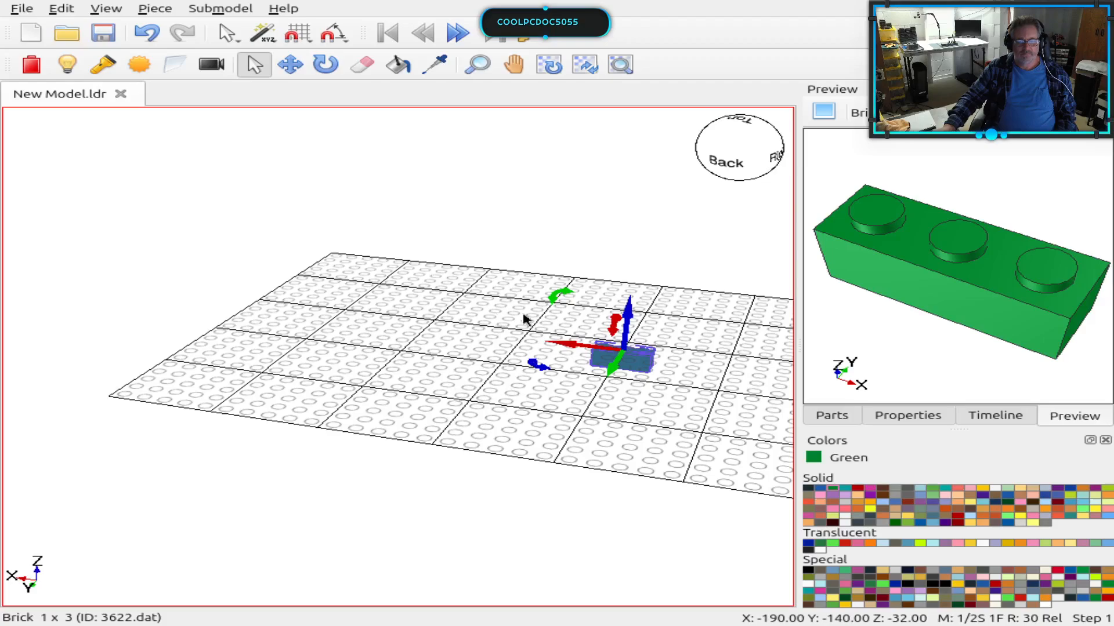
# Step: Reselect the green 1 x 3 brick and rotate it a quarter turn about its vertical axis
pyautogui.click(546, 374)
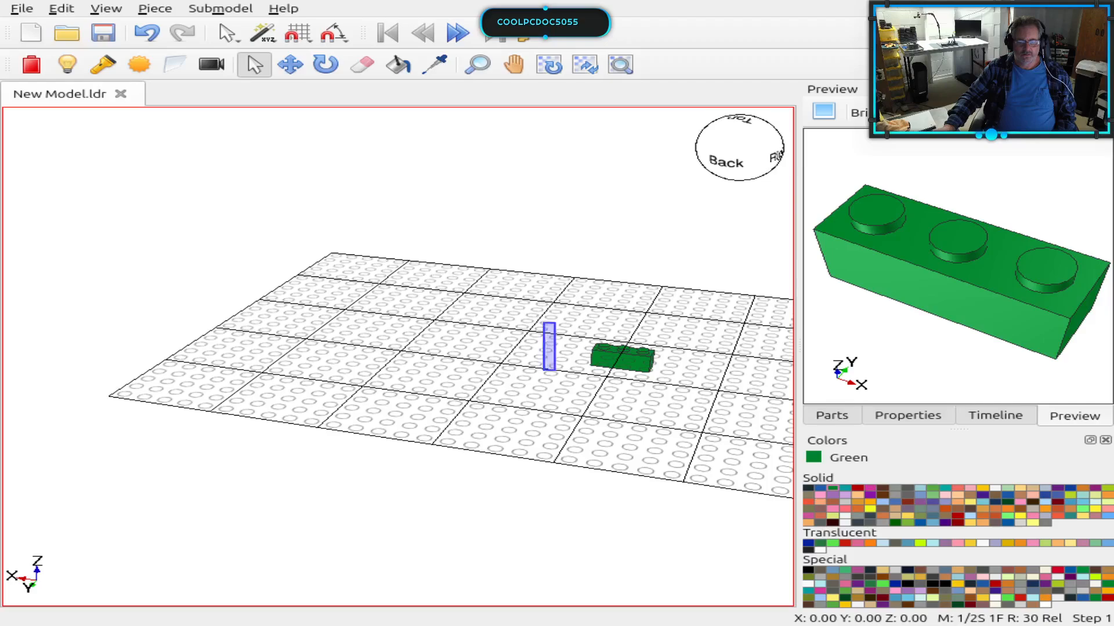
pyautogui.click(620, 361)
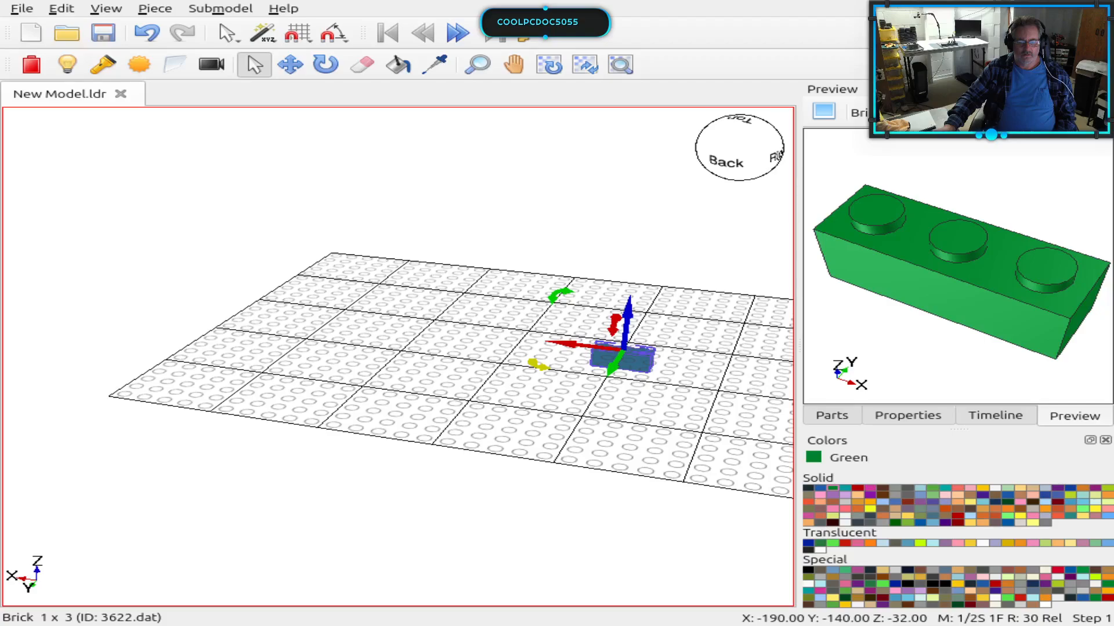
pyautogui.moveTo(540, 364); pyautogui.dragTo(541, 367)
pyautogui.moveTo(545, 366); pyautogui.dragTo(612, 368)
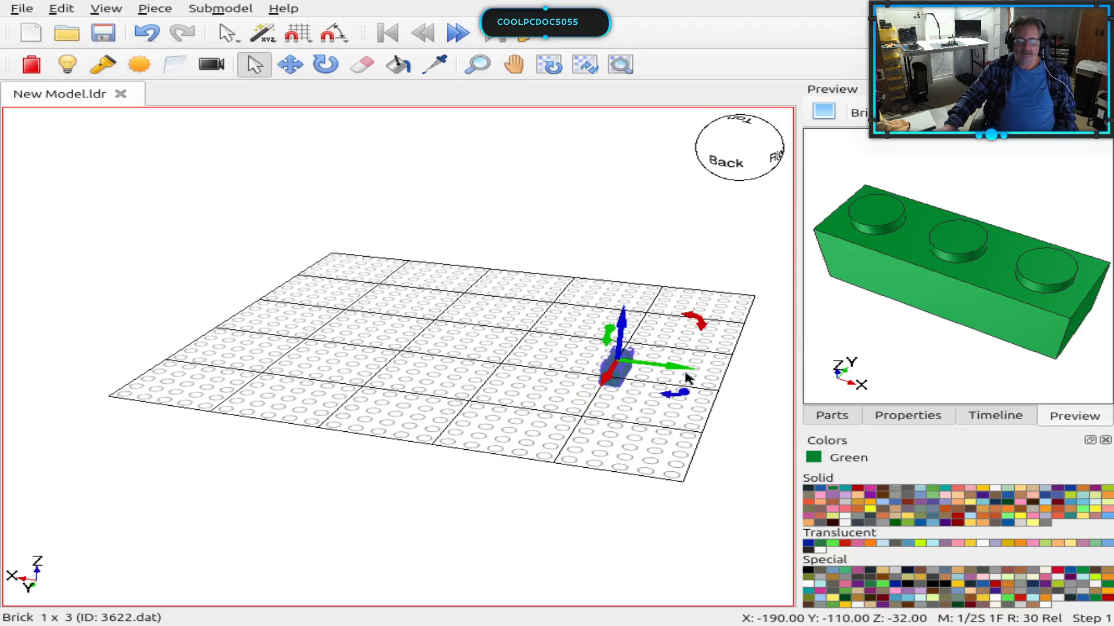
# Step: Slide the rotated green brick along the X axis to X -140, and delete it from the model
pyautogui.moveTo(681, 367); pyautogui.dragTo(632, 366)
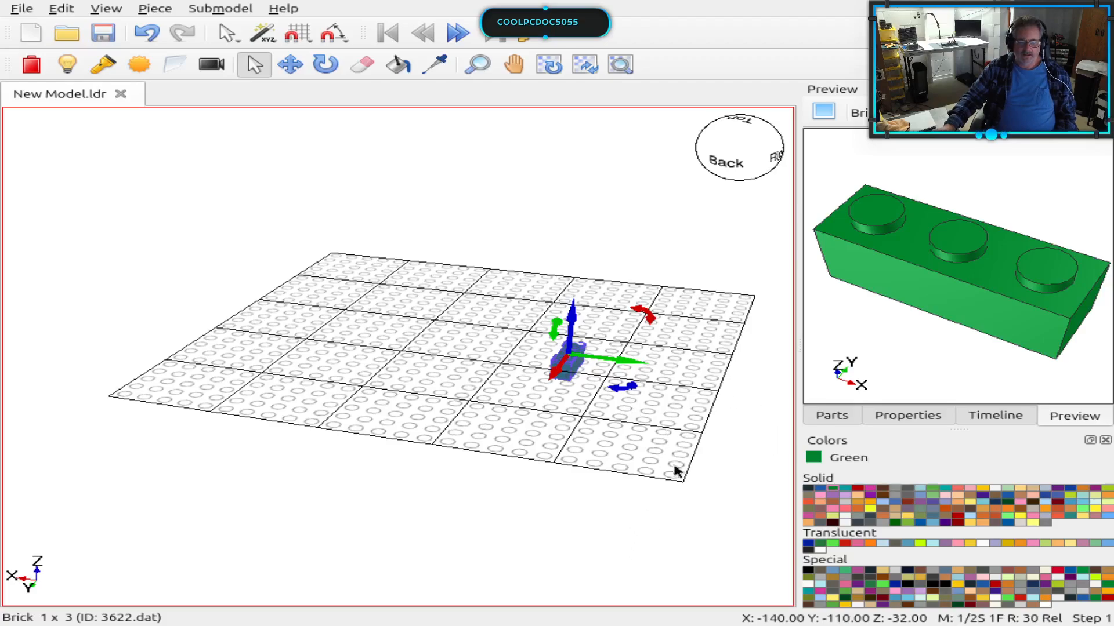
pyautogui.press('Delete')
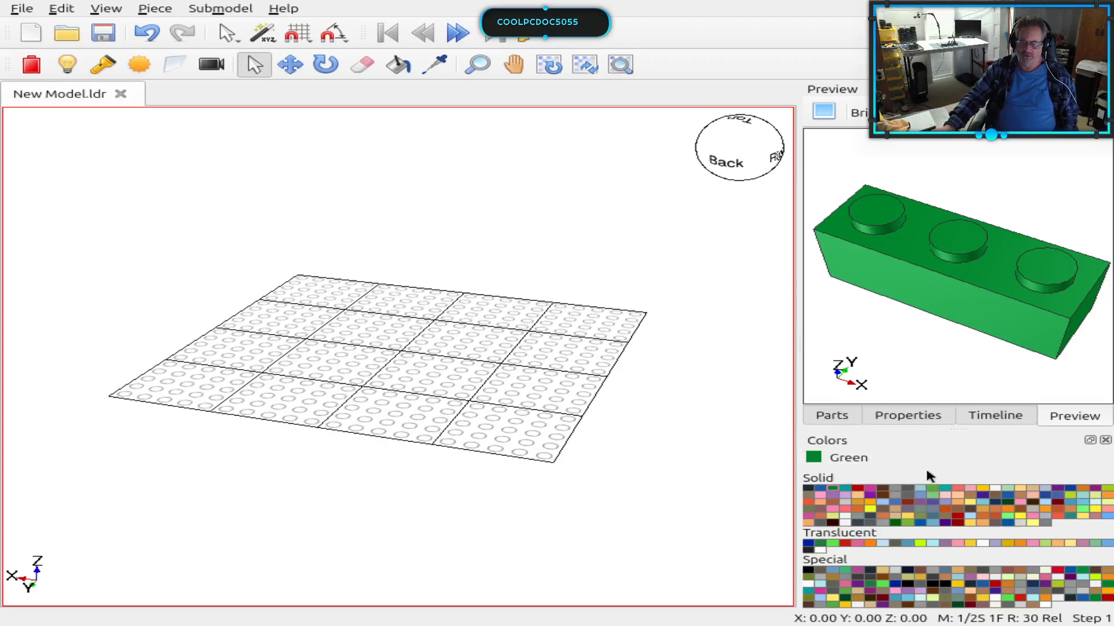
# Step: Filter the part categories by "p", show the Plate category and set the current color to solid Blue
pyautogui.click(844, 418)
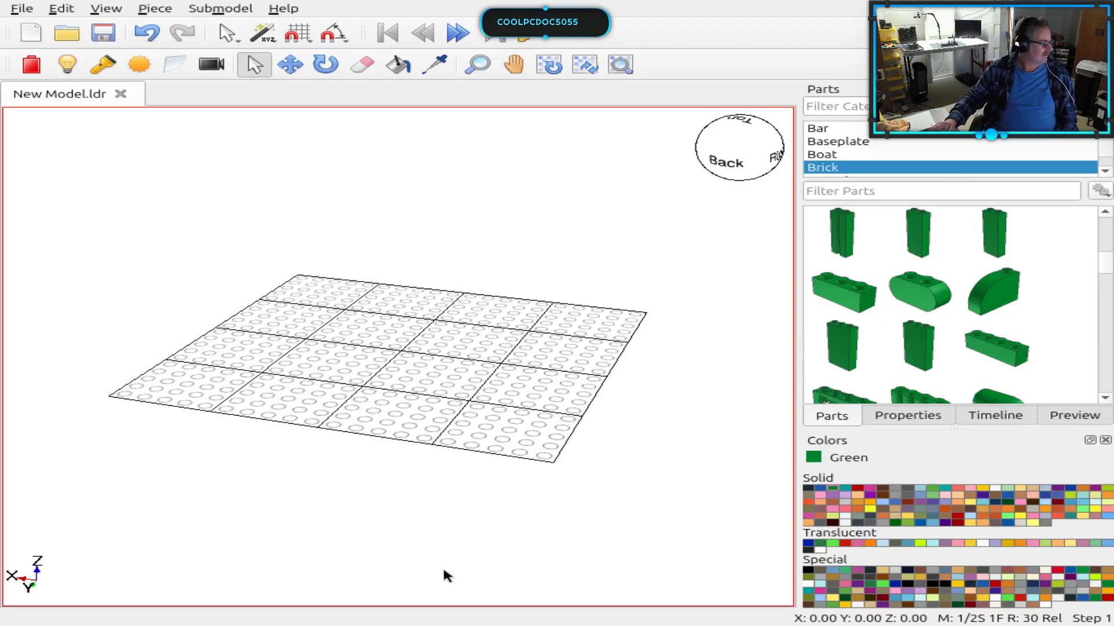
pyautogui.click(836, 108)
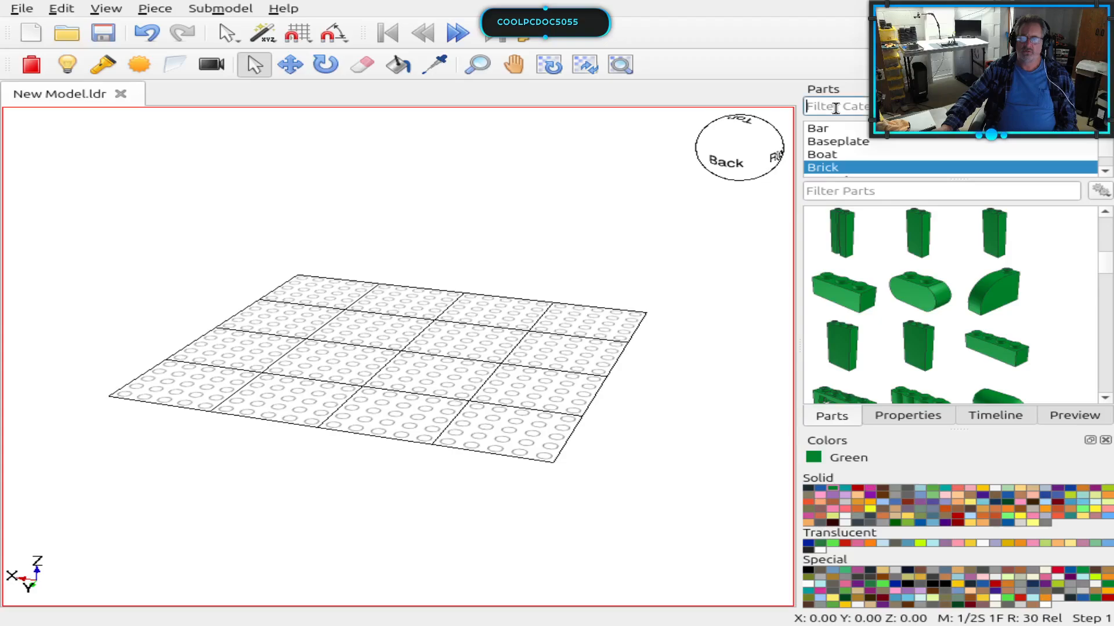
pyautogui.write('p')
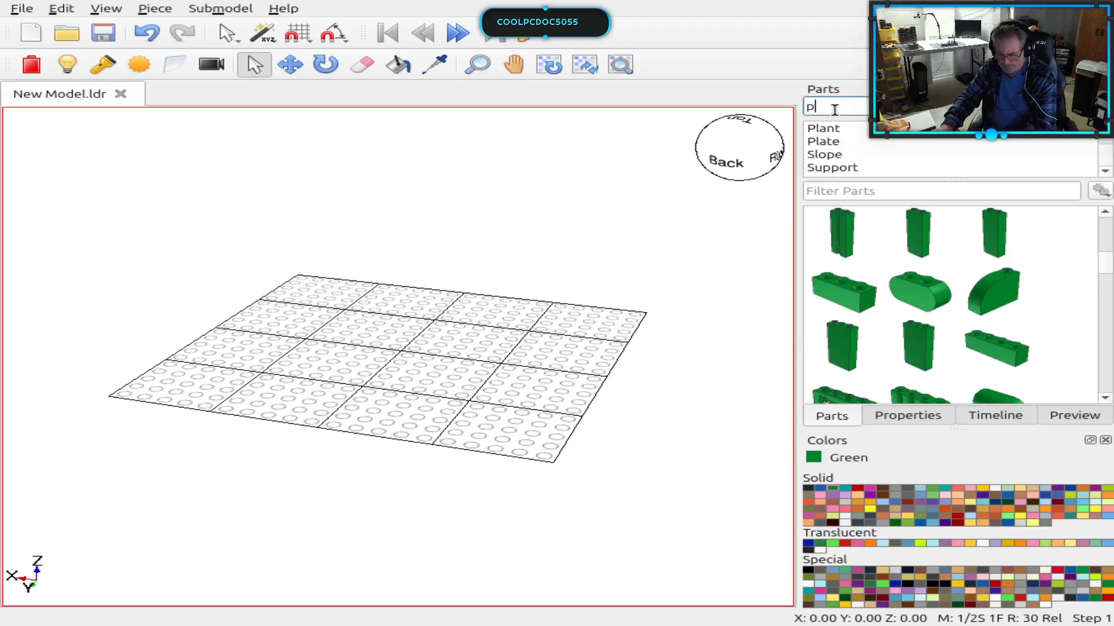
pyautogui.click(840, 144)
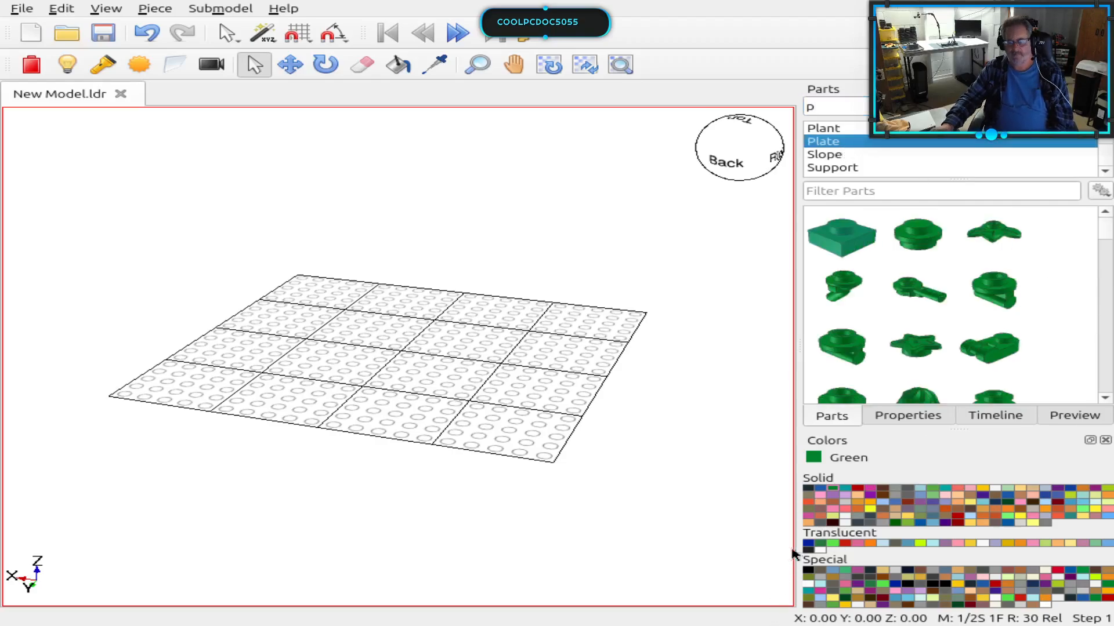
pyautogui.click(822, 494)
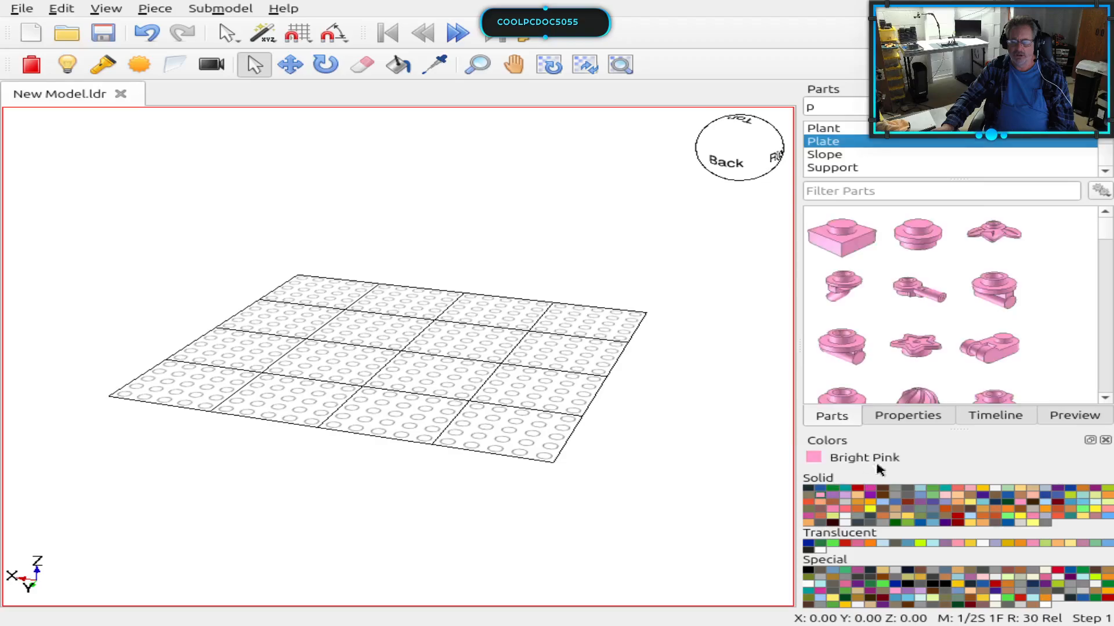
pyautogui.click(823, 490)
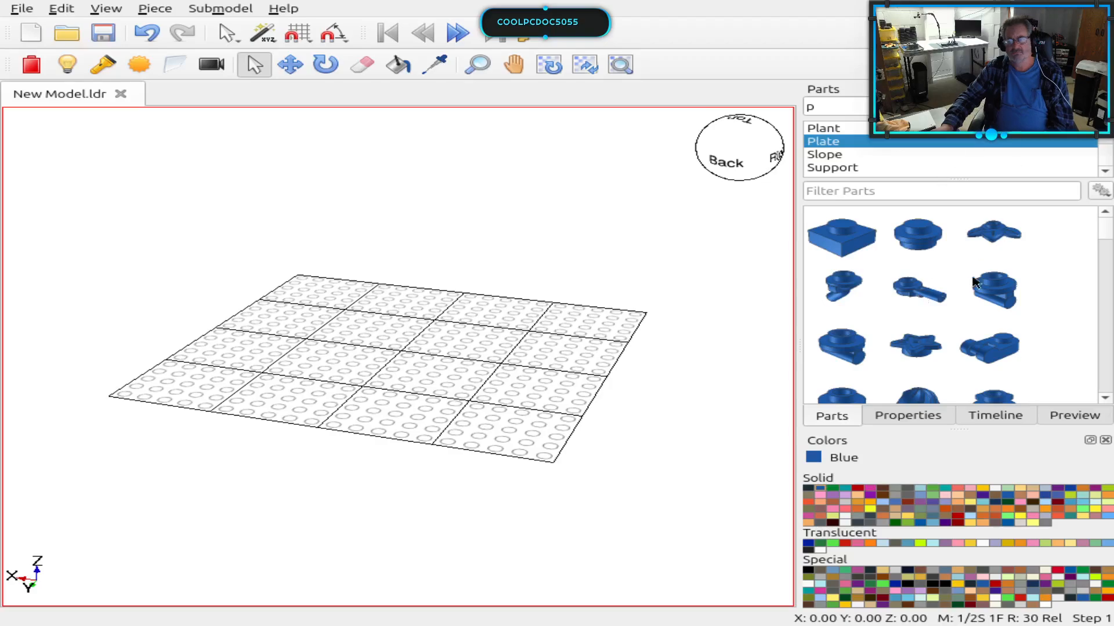
# Step: Place a blue Plate 1 x 4 on the grid at about X -60, Y -60 and inspect its 3D preview
pyautogui.scroll(-2, 891, 281)
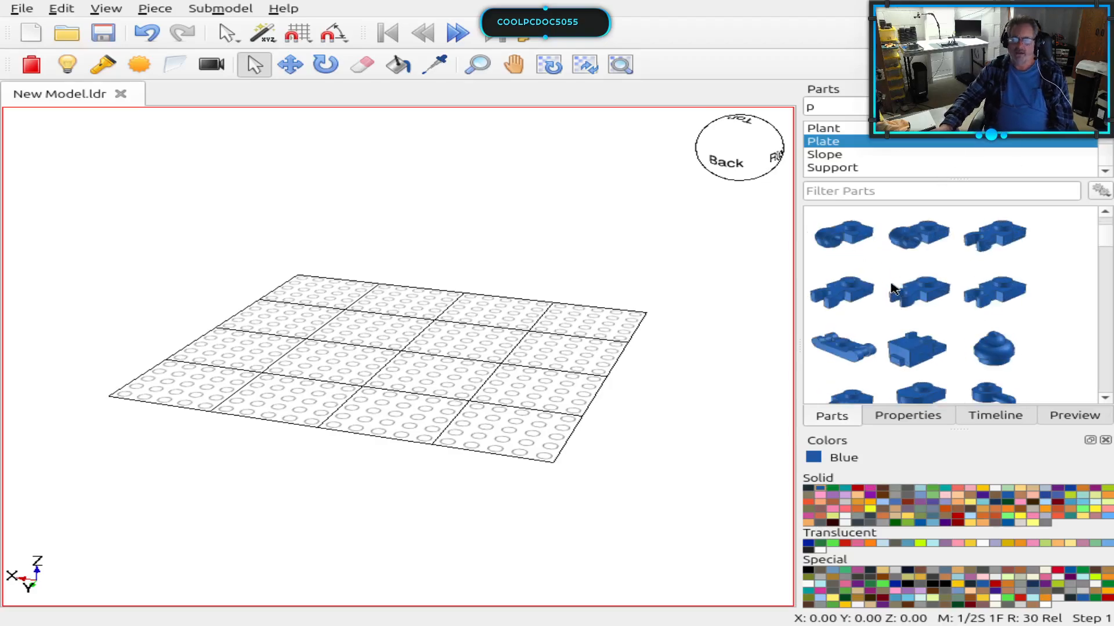
pyautogui.scroll(-3, 893, 290)
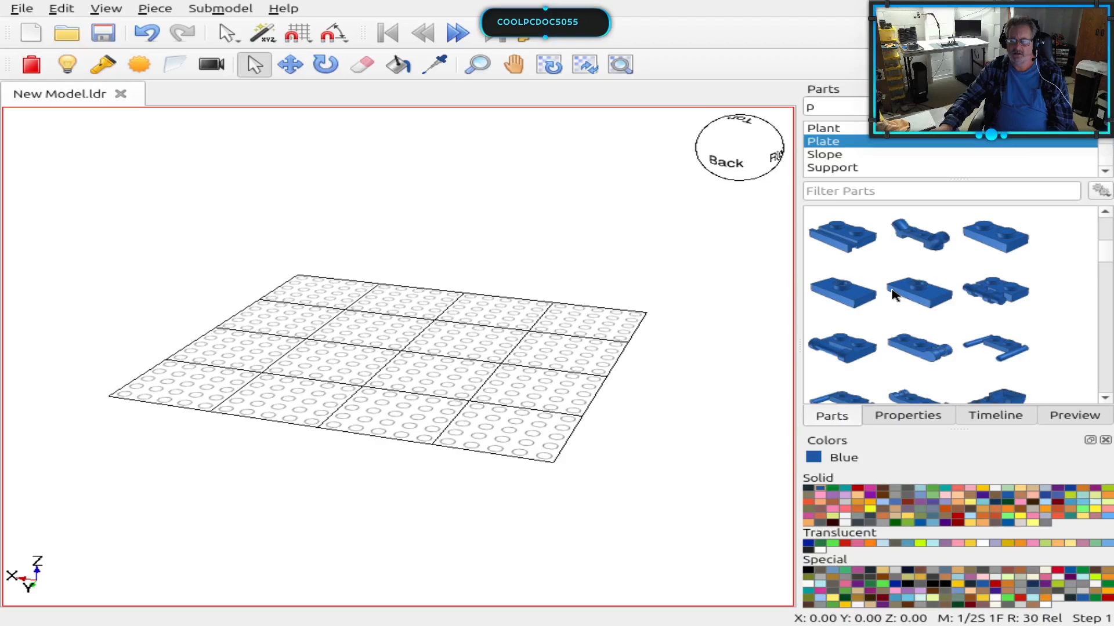
pyautogui.scroll(-4, 893, 295)
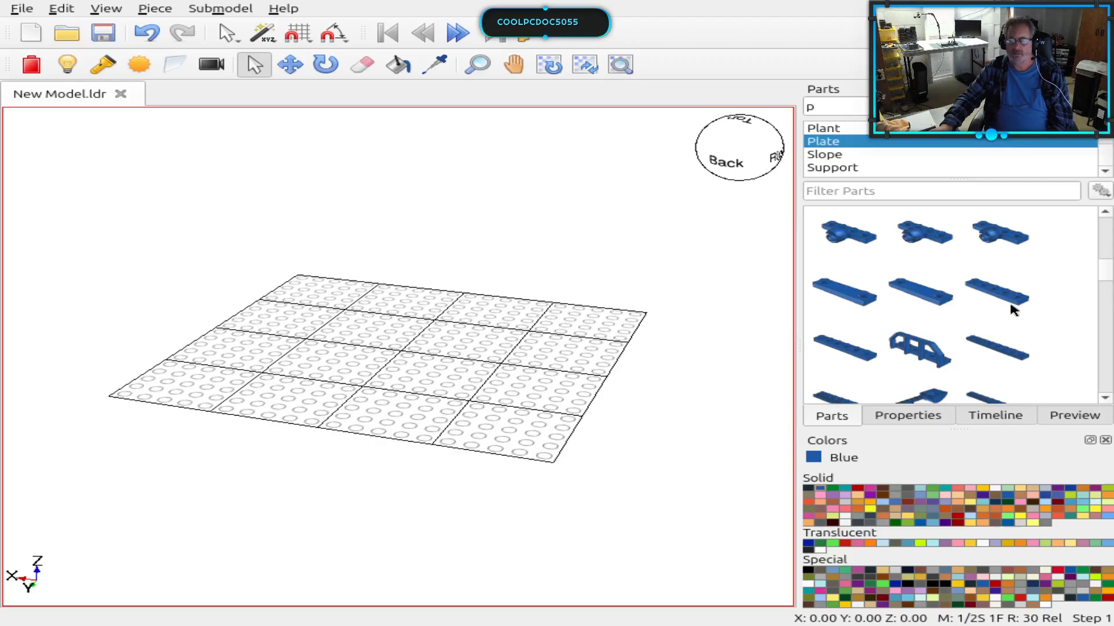
pyautogui.scroll(-3, 1009, 300)
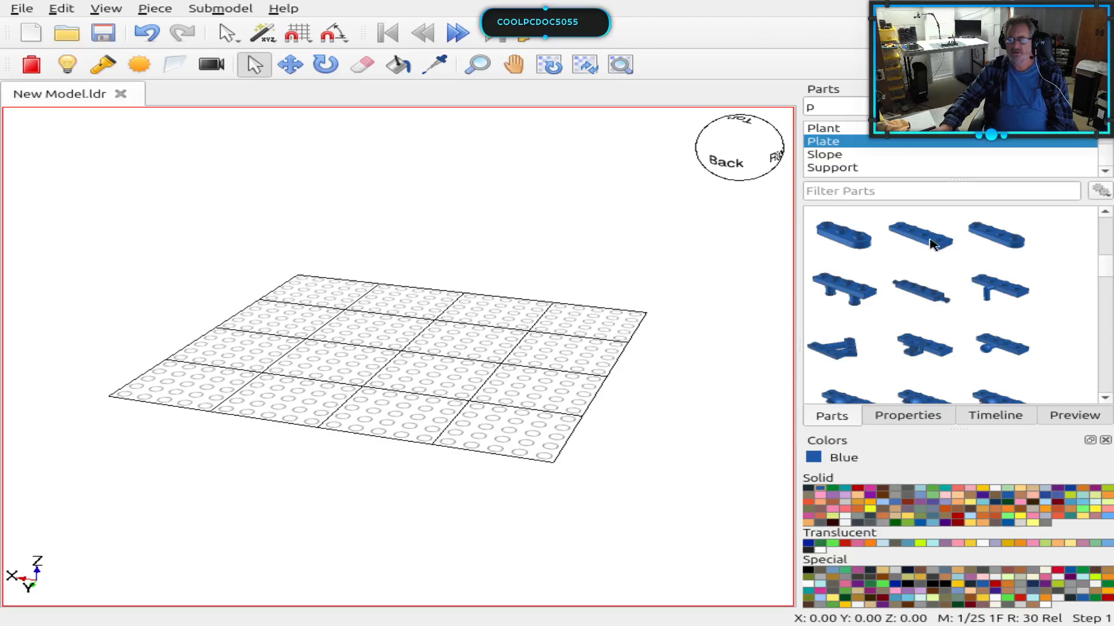
pyautogui.moveTo(930, 242); pyautogui.dragTo(483, 337)
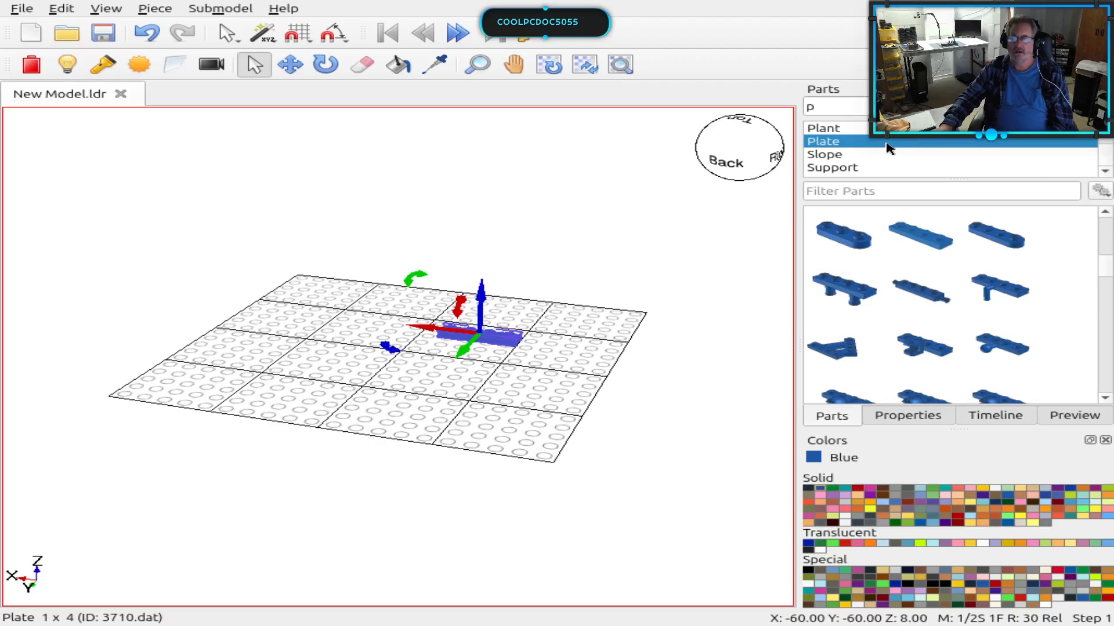
pyautogui.click(1071, 414)
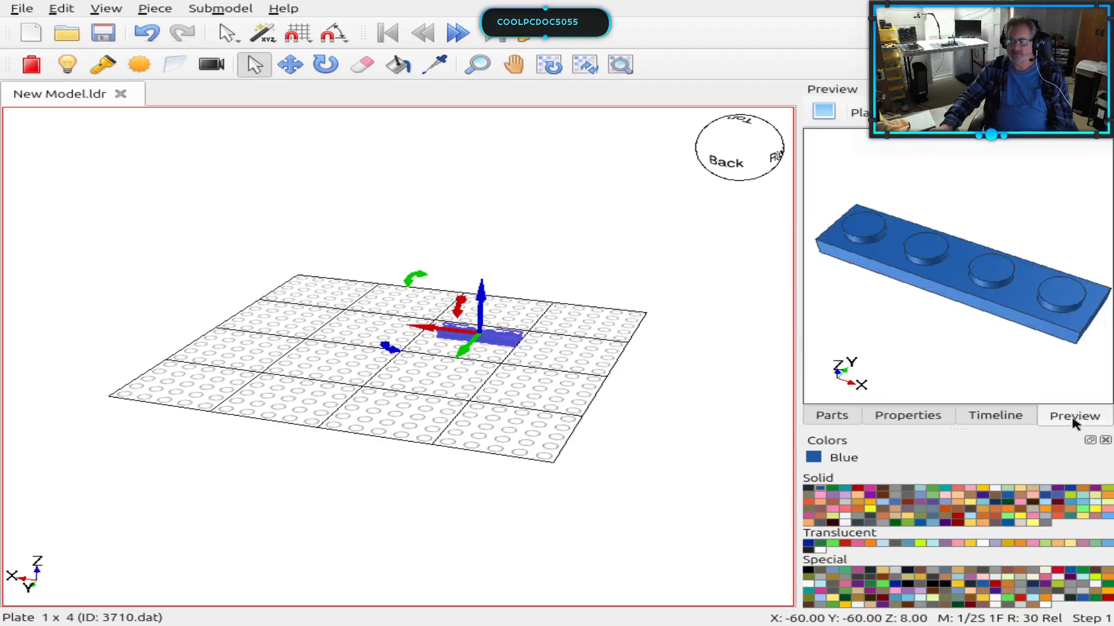
pyautogui.moveTo(938, 379); pyautogui.dragTo(865, 361)
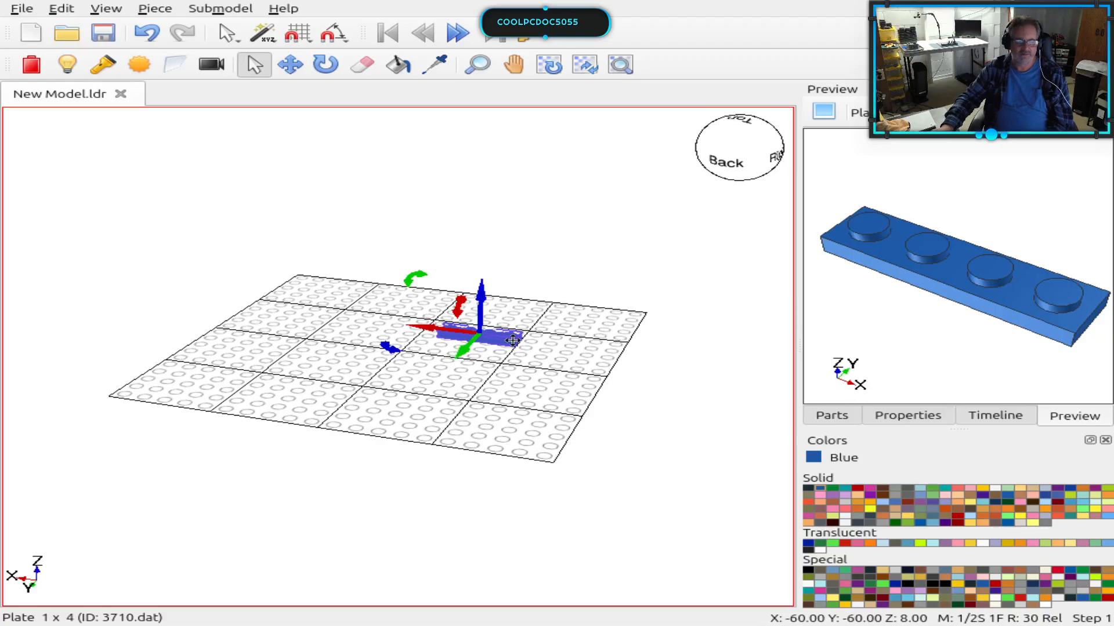
# Step: Move the blue 1 x 4 plate across the grid and nudge it to X 0, Y -10
pyautogui.moveTo(504, 340); pyautogui.dragTo(458, 351)
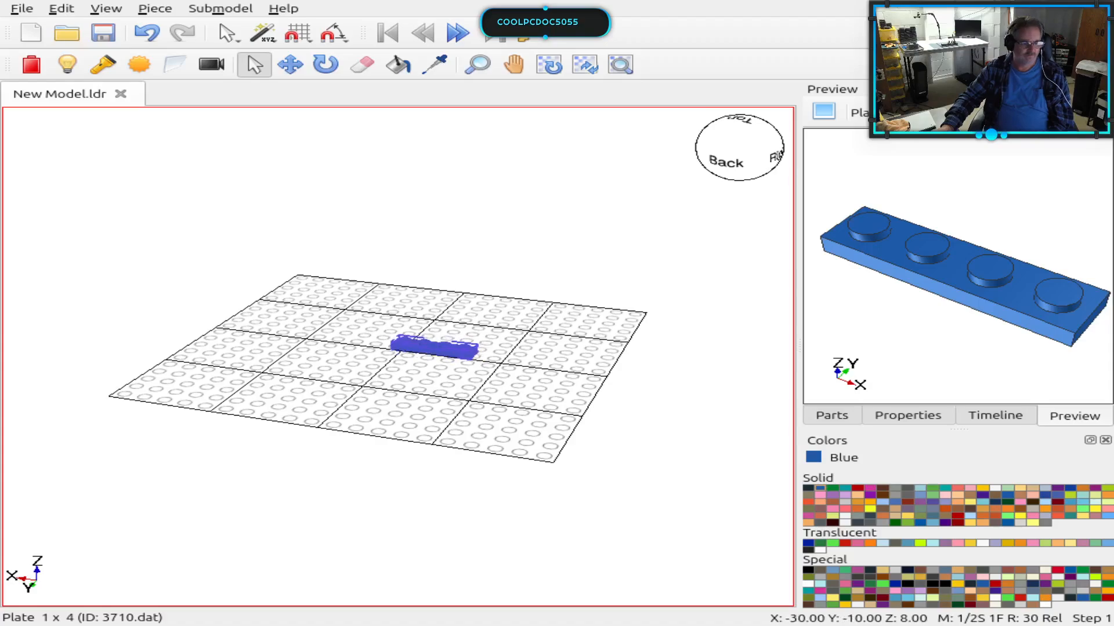
pyautogui.press('Right')
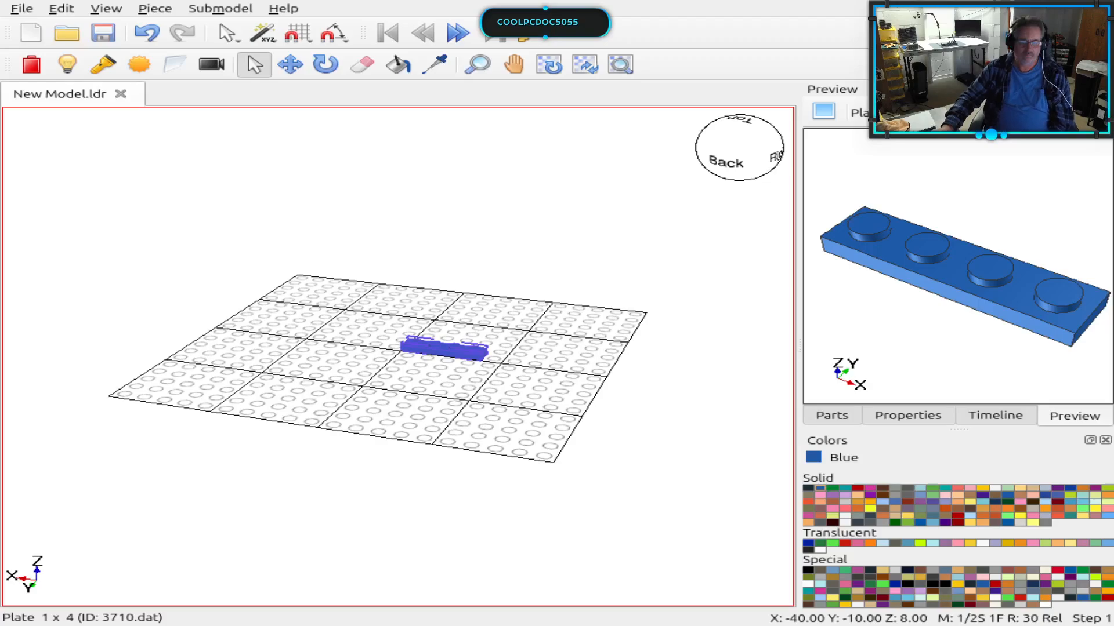
pyautogui.press('Left')
pyautogui.press('Left')
pyautogui.press('Left')
pyautogui.press('Left')
pyautogui.press('Up')
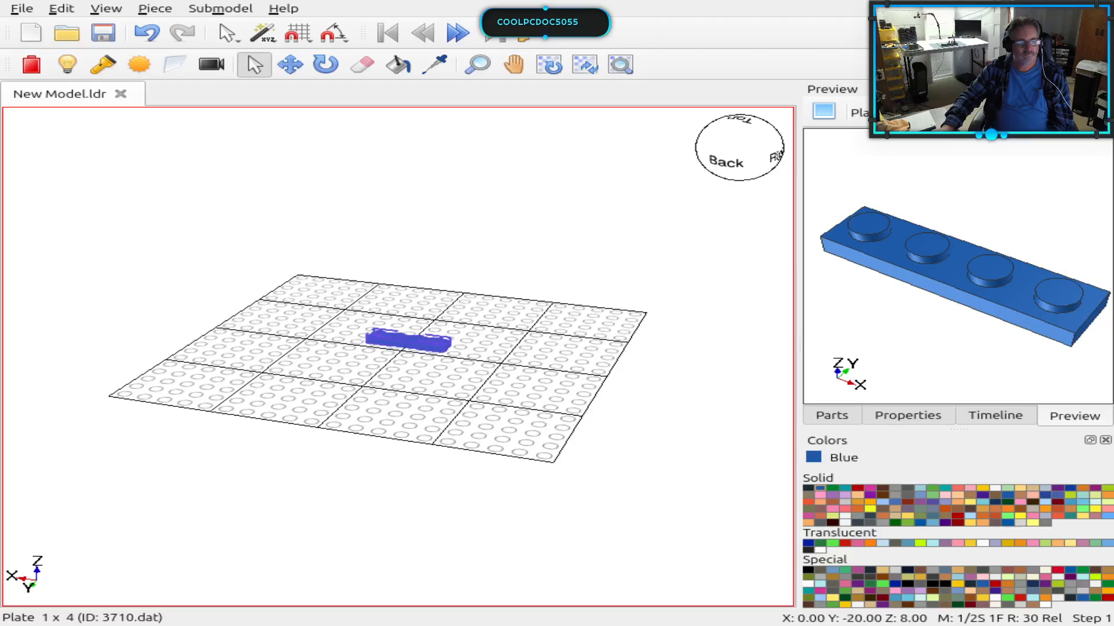
pyautogui.press('Down')
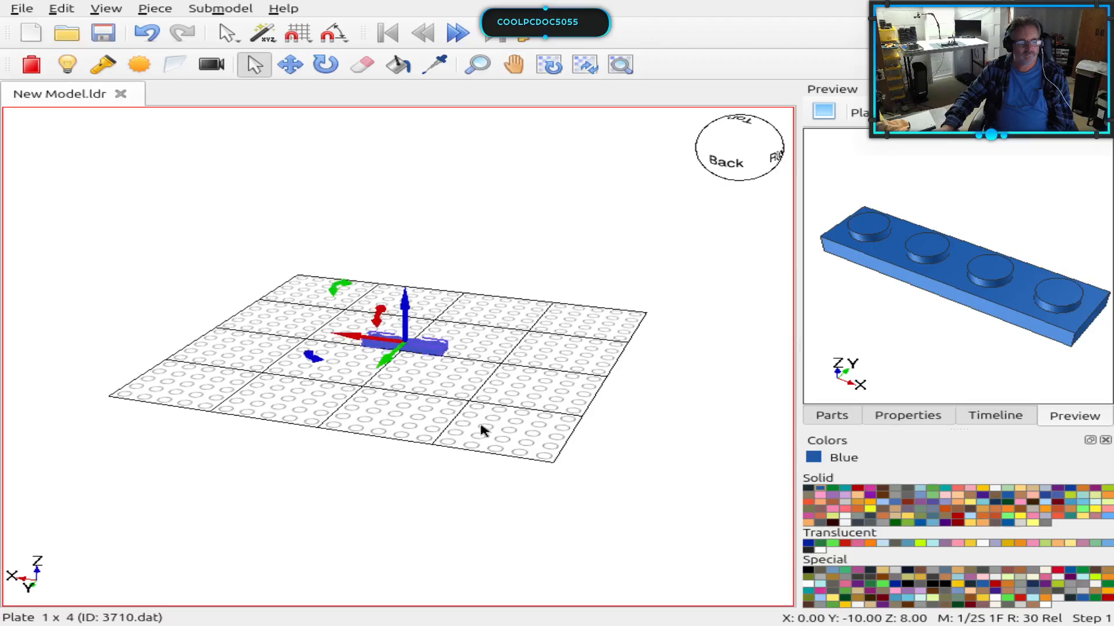
# Step: View the grid from its right side, shift the blue plate along the Y axis to Y 10 and deselect it
pyautogui.moveTo(482, 427); pyautogui.dragTo(395, 487, button='right')
pyautogui.moveTo(398, 342); pyautogui.dragTo(431, 342, button='right')
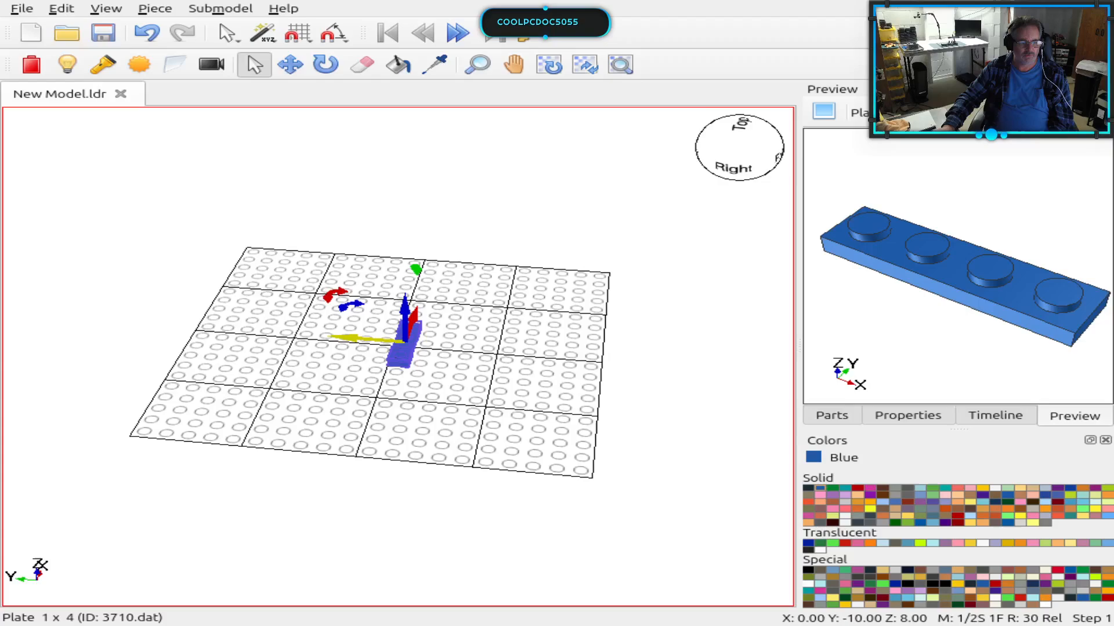
pyautogui.moveTo(348, 338); pyautogui.dragTo(328, 339)
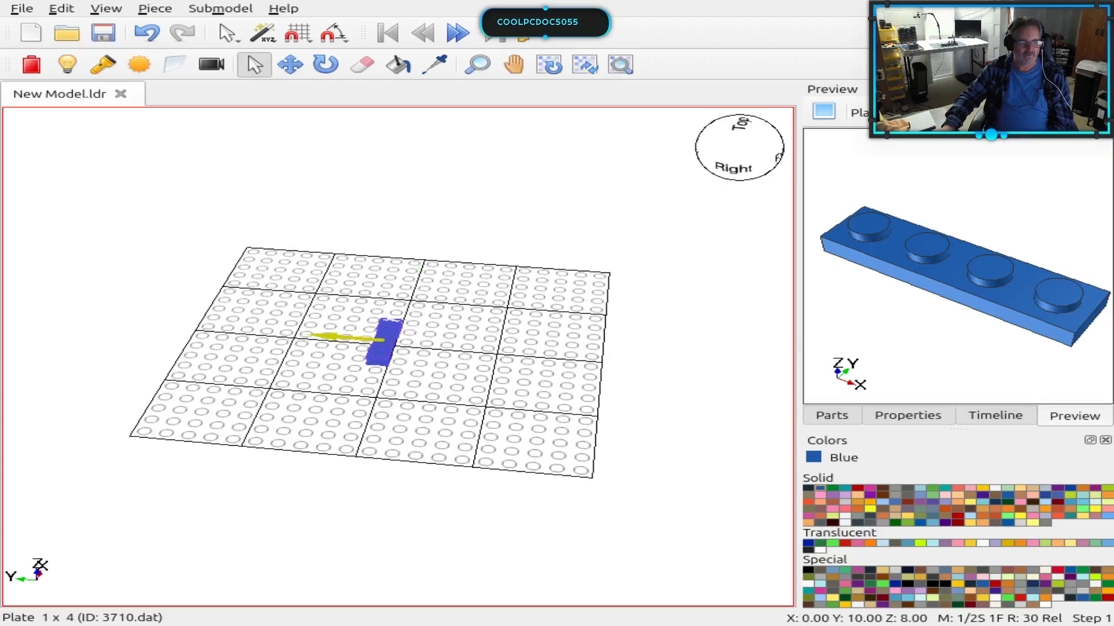
pyautogui.click(363, 425)
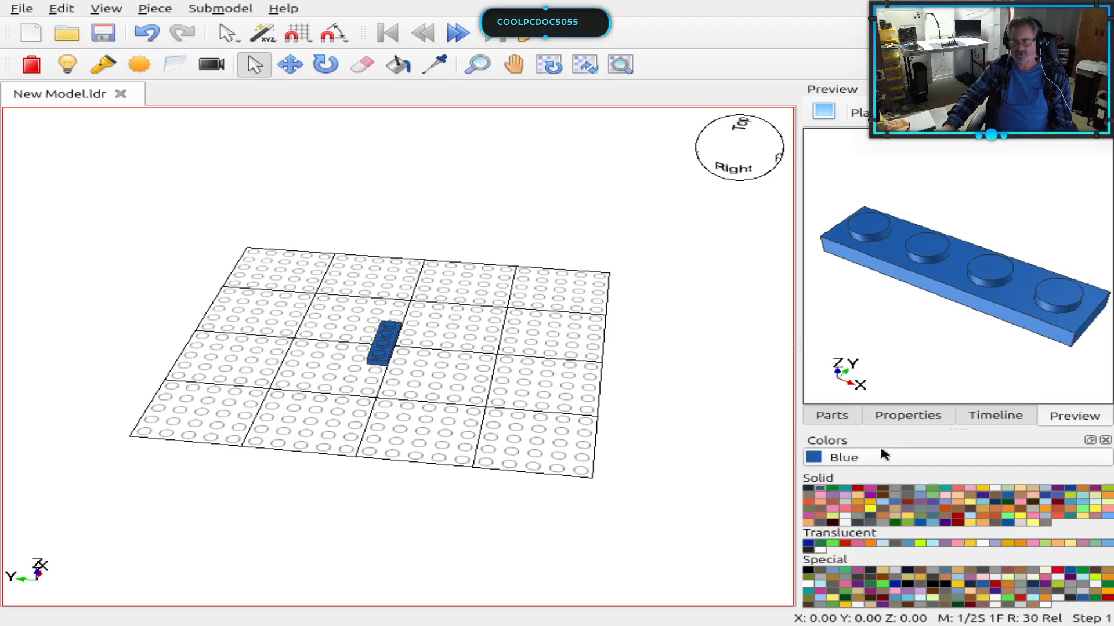
pyautogui.click(885, 322)
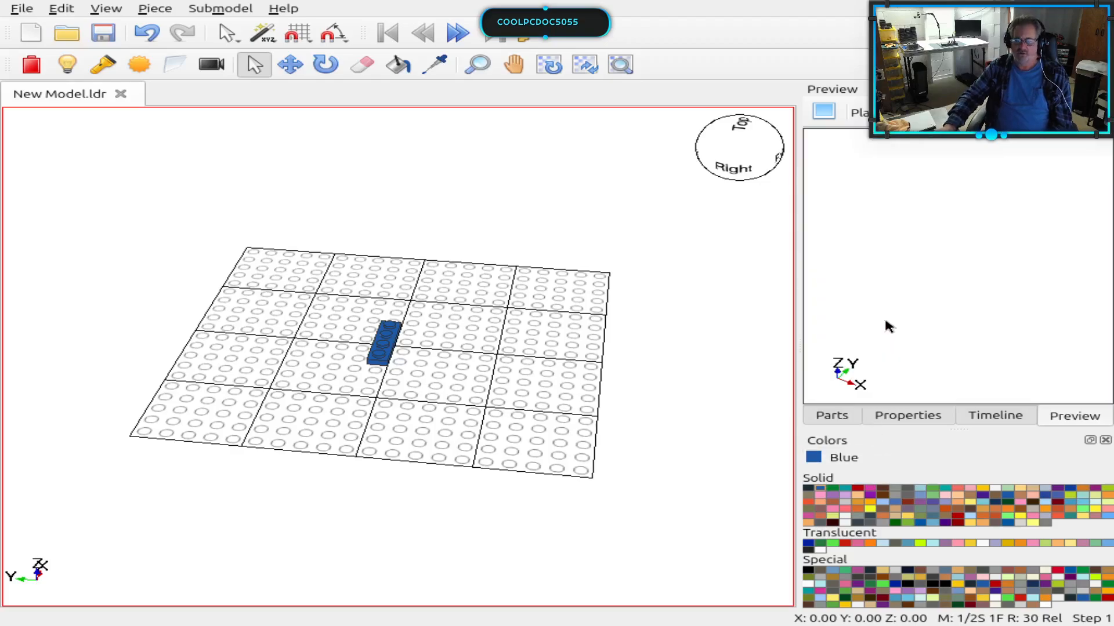
pyautogui.click(960, 325)
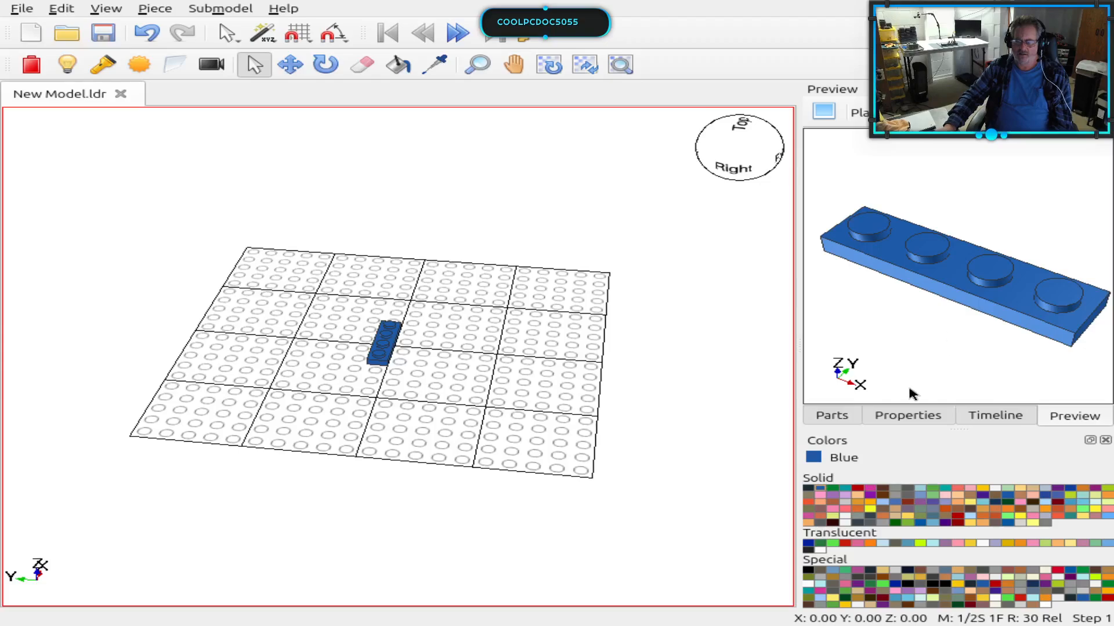
# Step: Return to the parts list and filter the plates by "2 4"
pyautogui.click(841, 421)
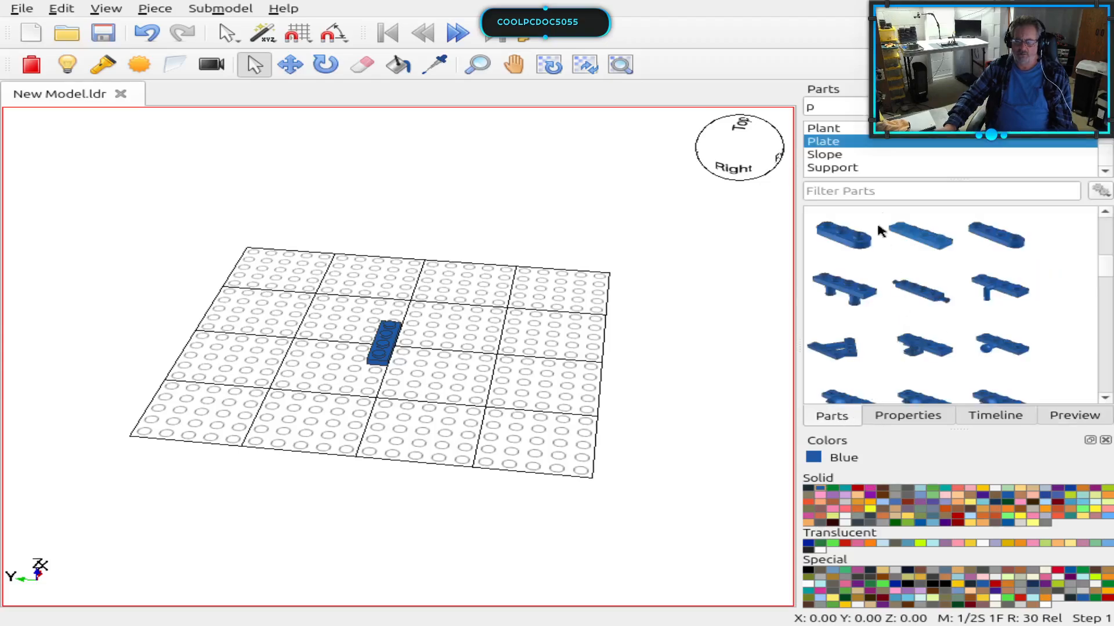
pyautogui.click(873, 192)
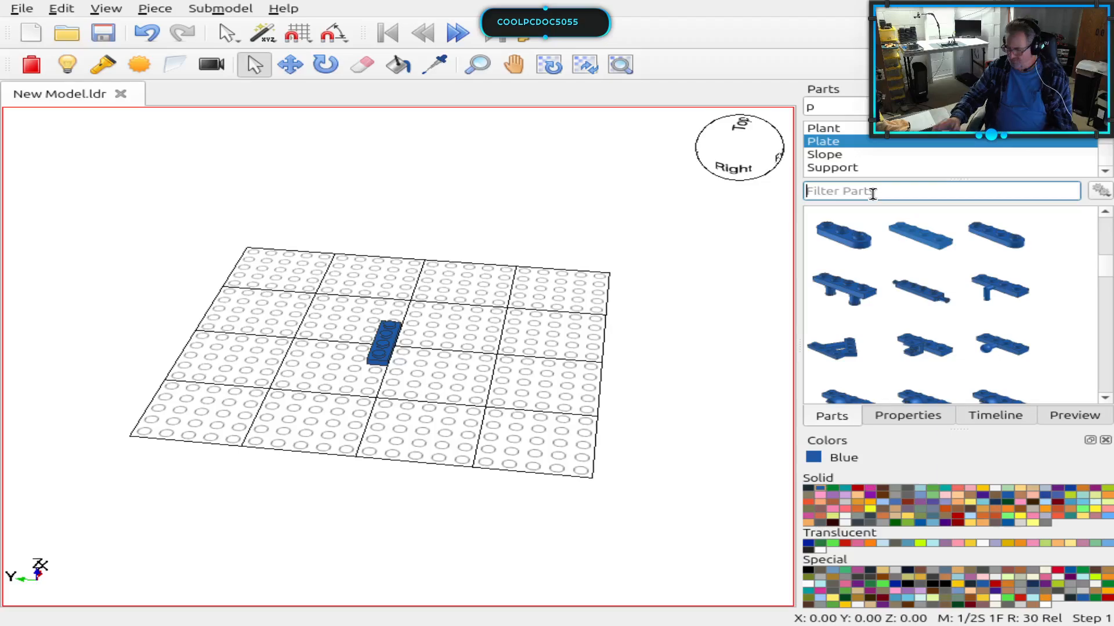
pyautogui.write('2')
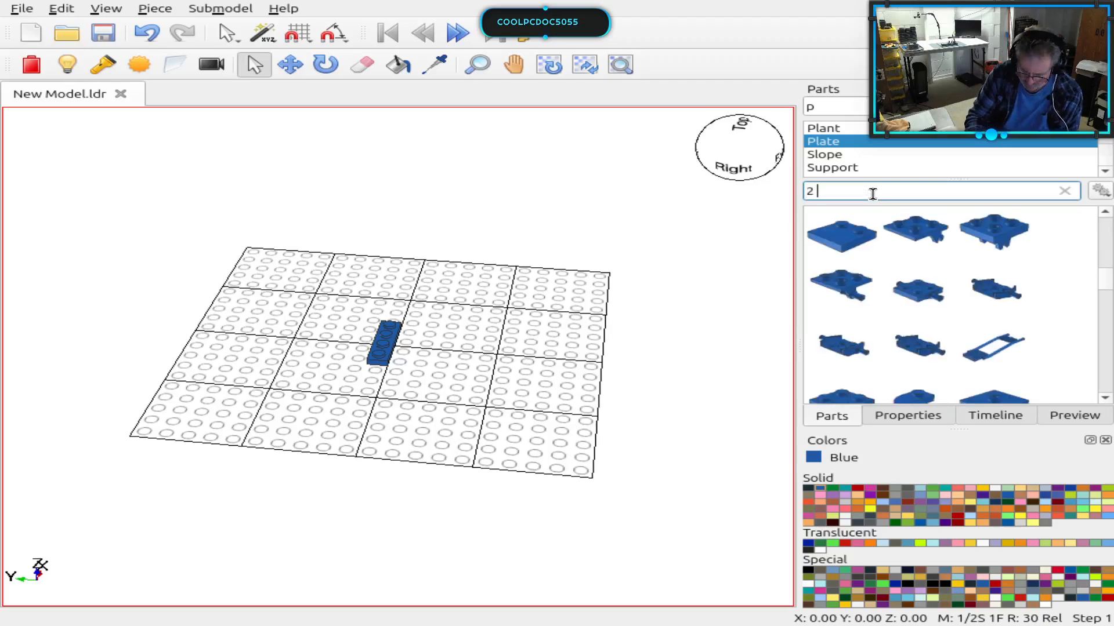
pyautogui.write(' 4')
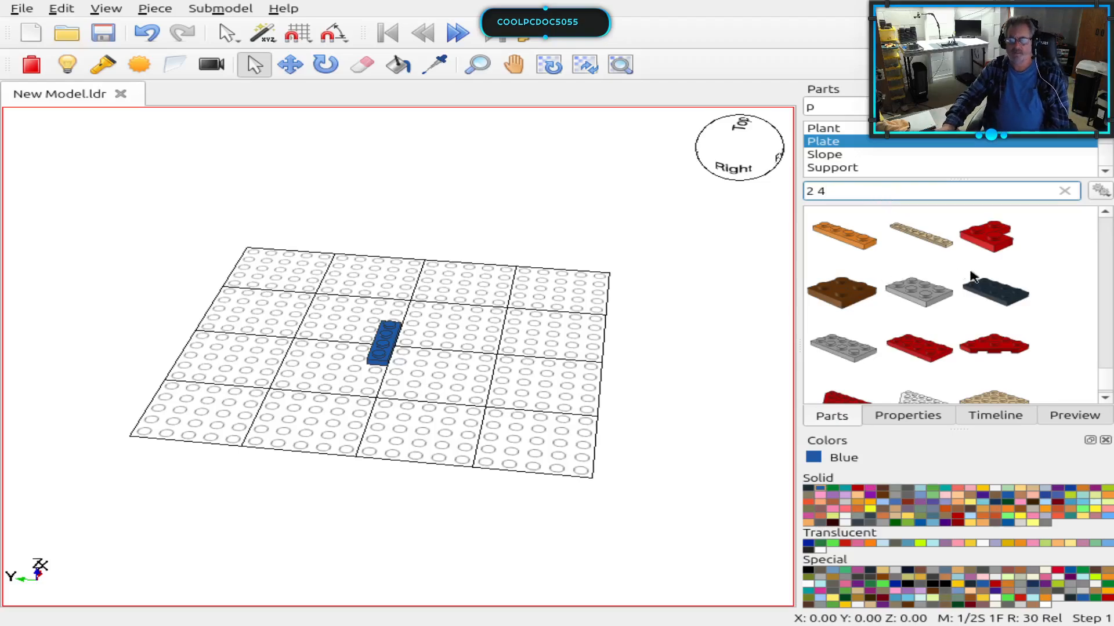
# Step: Look through the filtered plates for a plain 2 x 4 plate
pyautogui.scroll(-1, 1009, 294)
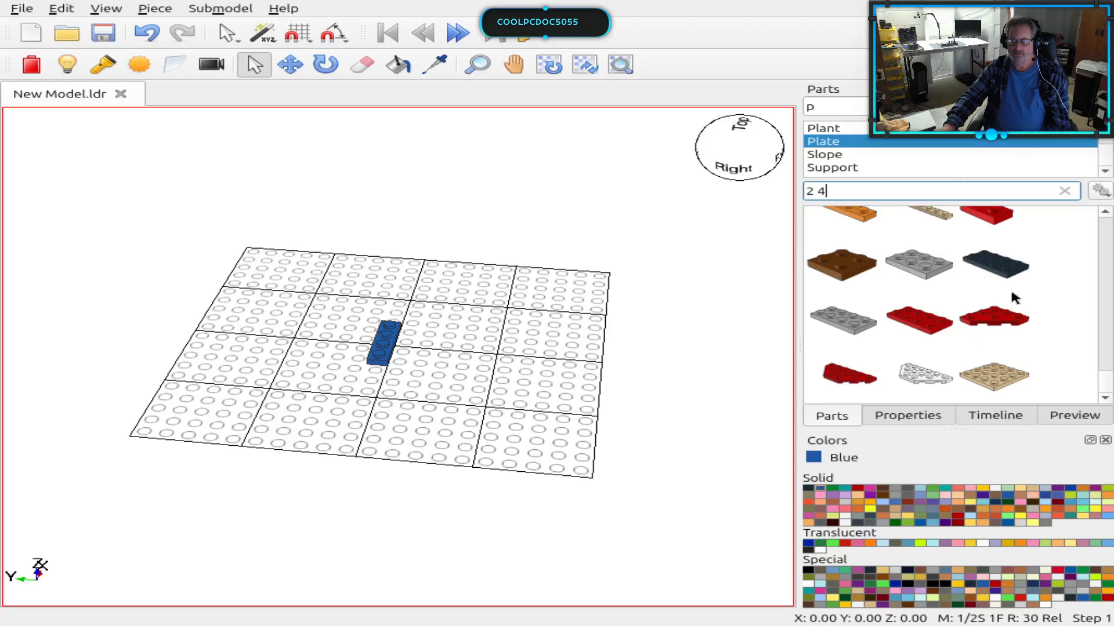
pyautogui.scroll(-10, 1012, 293)
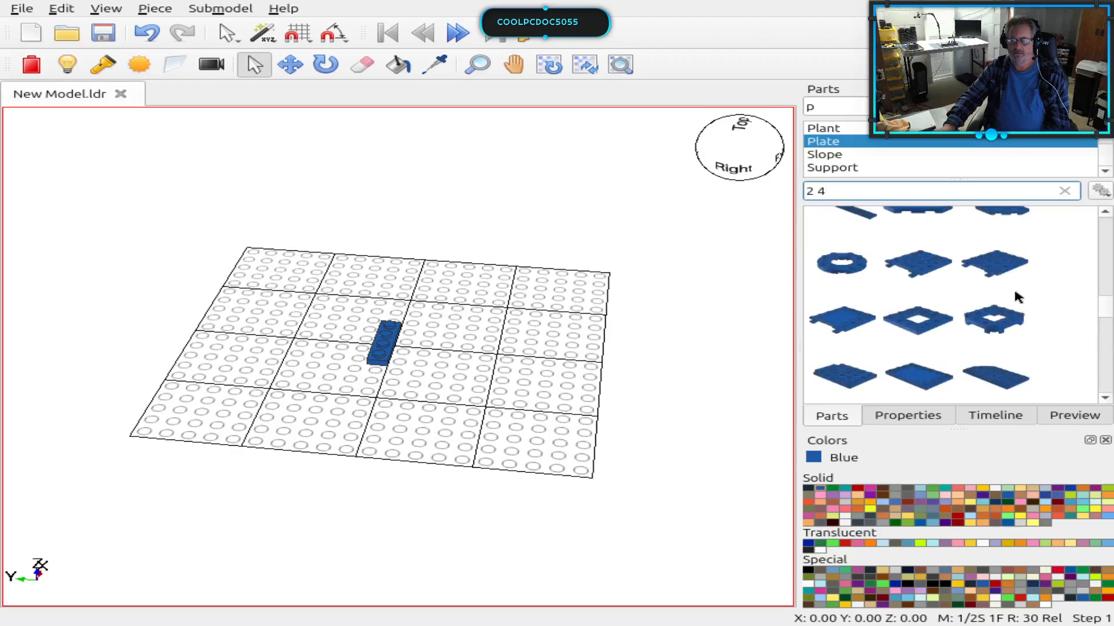
pyautogui.scroll(5, 1014, 287)
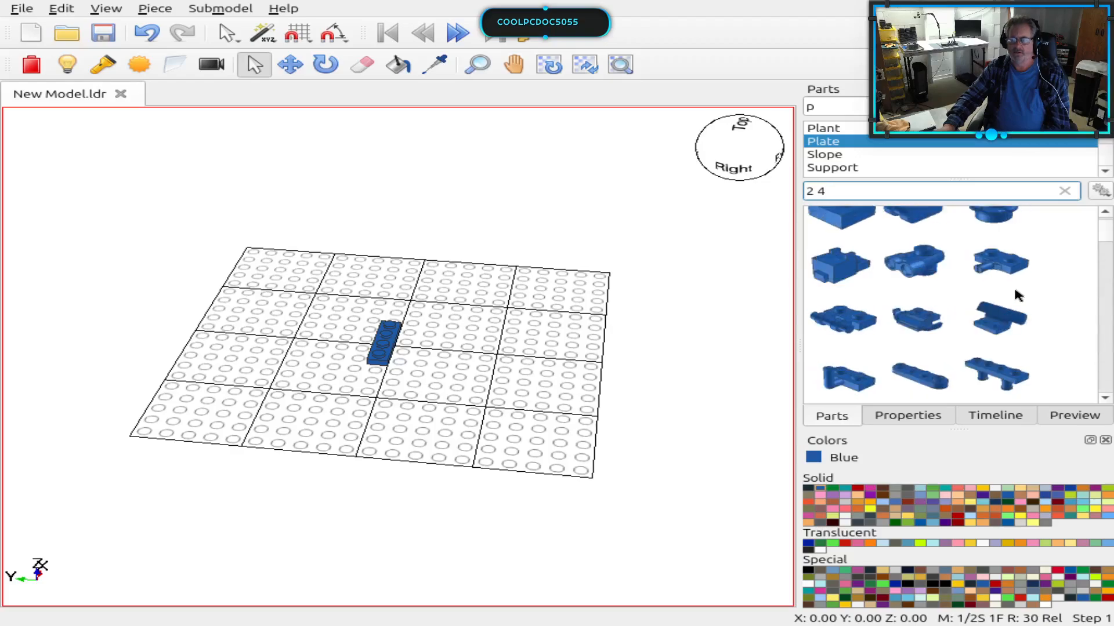
pyautogui.scroll(1, 1015, 295)
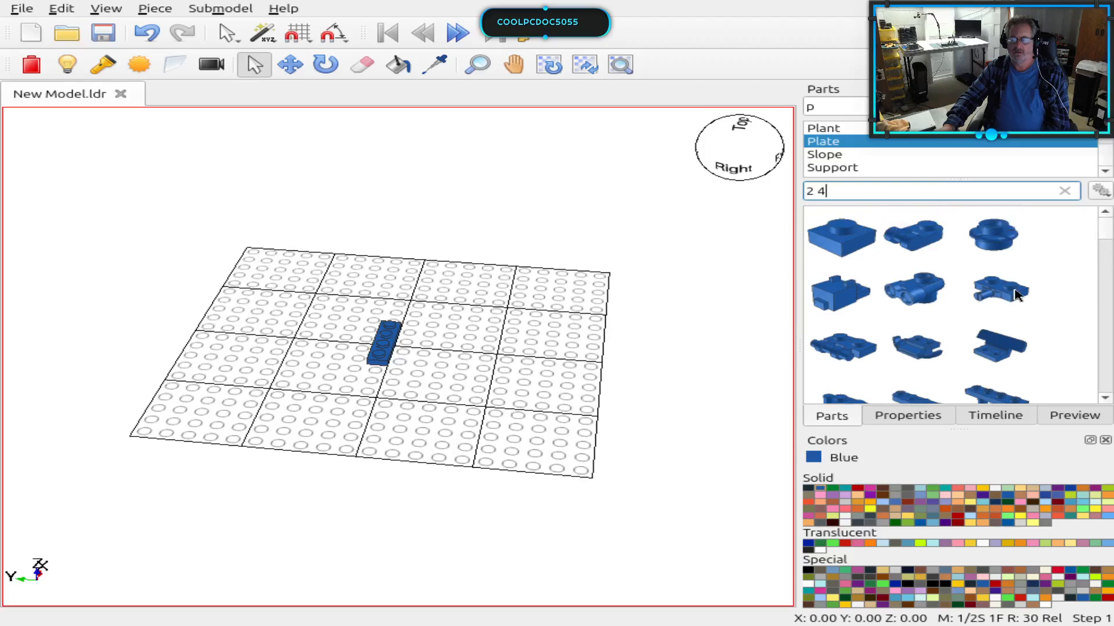
pyautogui.scroll(-1, 1018, 295)
pyautogui.scroll(-2, 1018, 295)
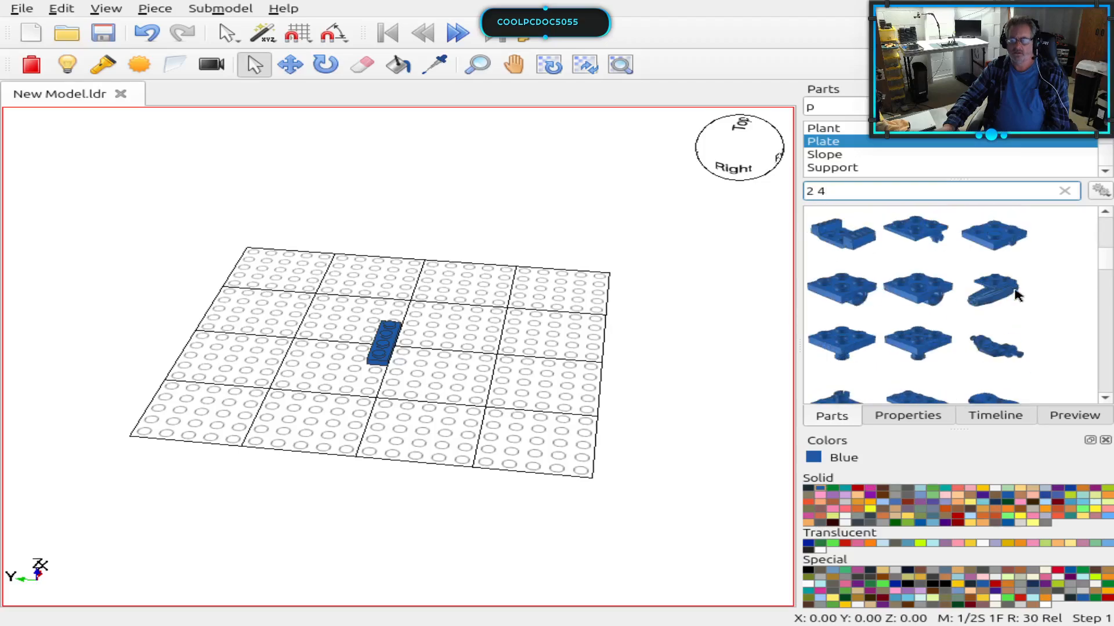
pyautogui.scroll(-1, 1019, 294)
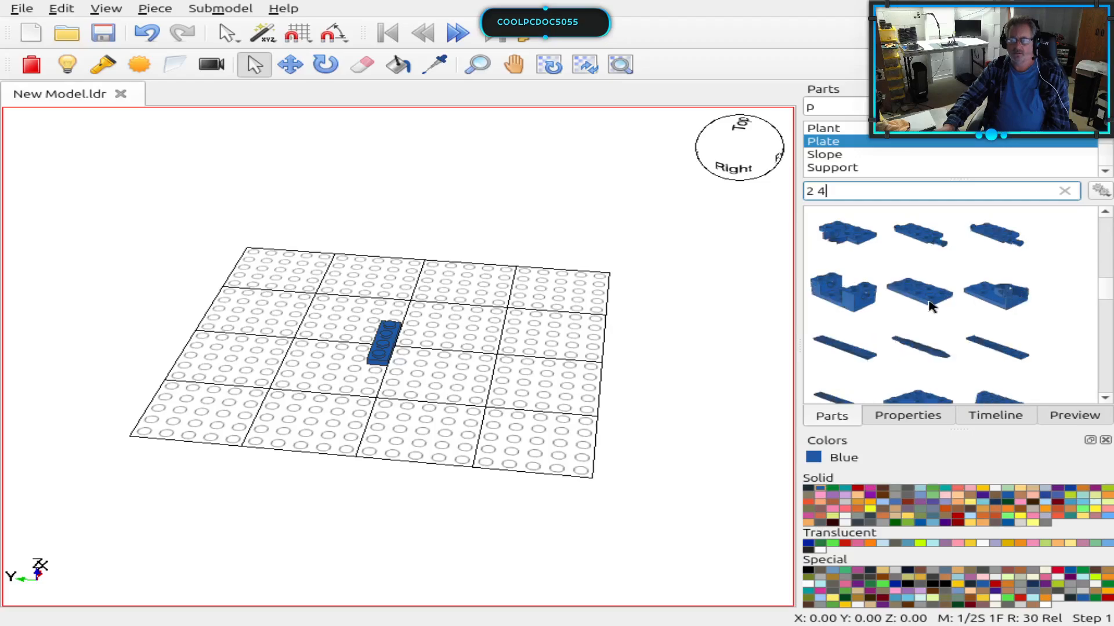
pyautogui.scroll(-1, 931, 305)
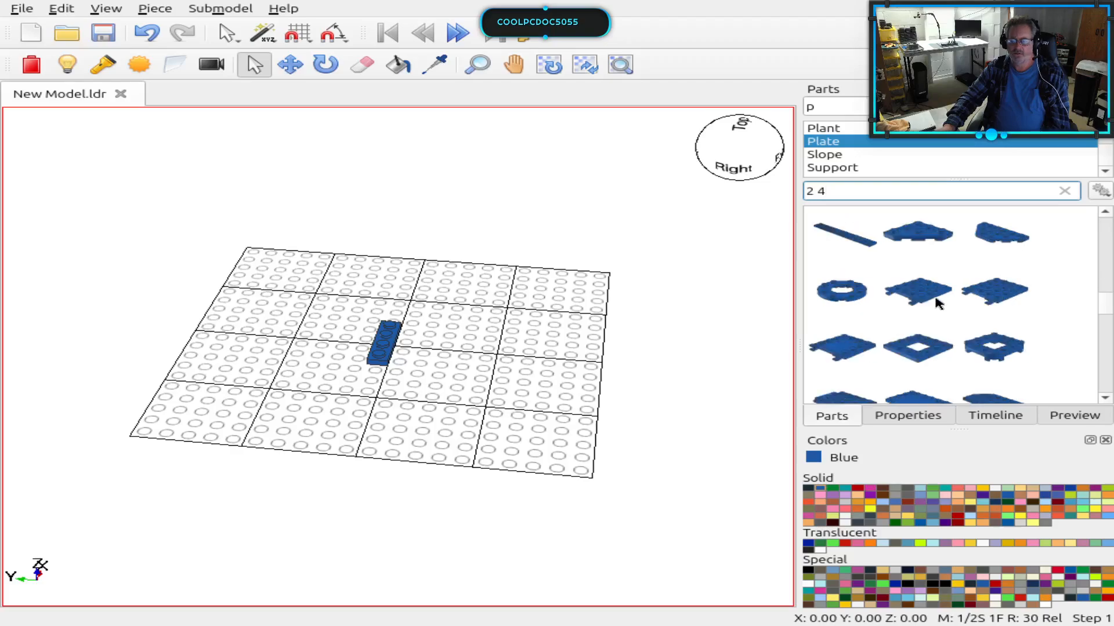
pyautogui.scroll(-2, 937, 303)
pyautogui.scroll(-3, 938, 302)
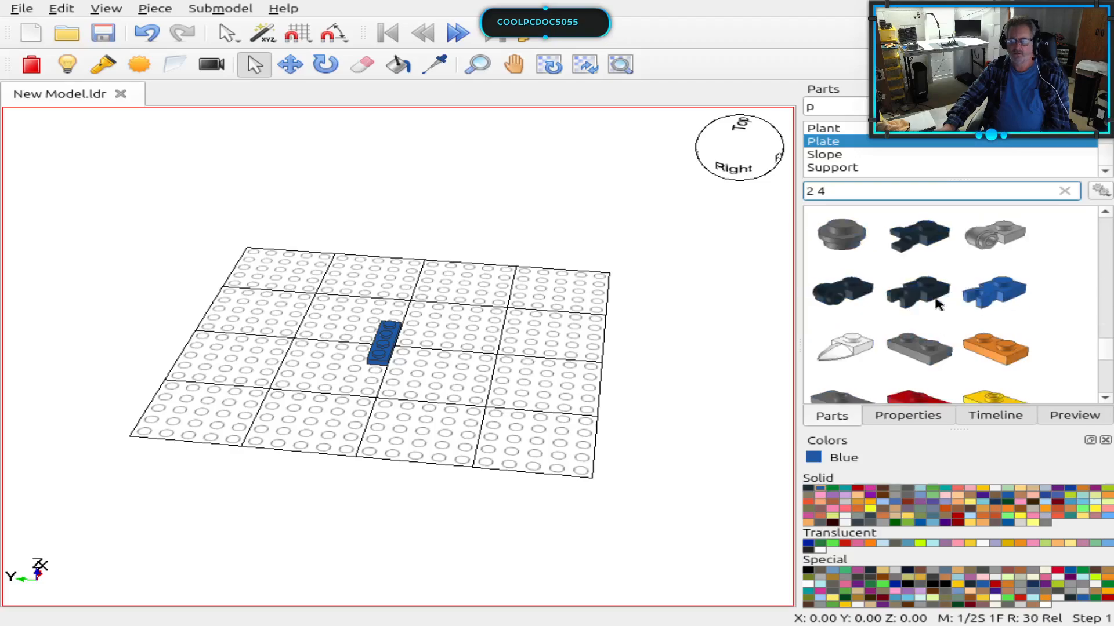
pyautogui.scroll(-1, 938, 306)
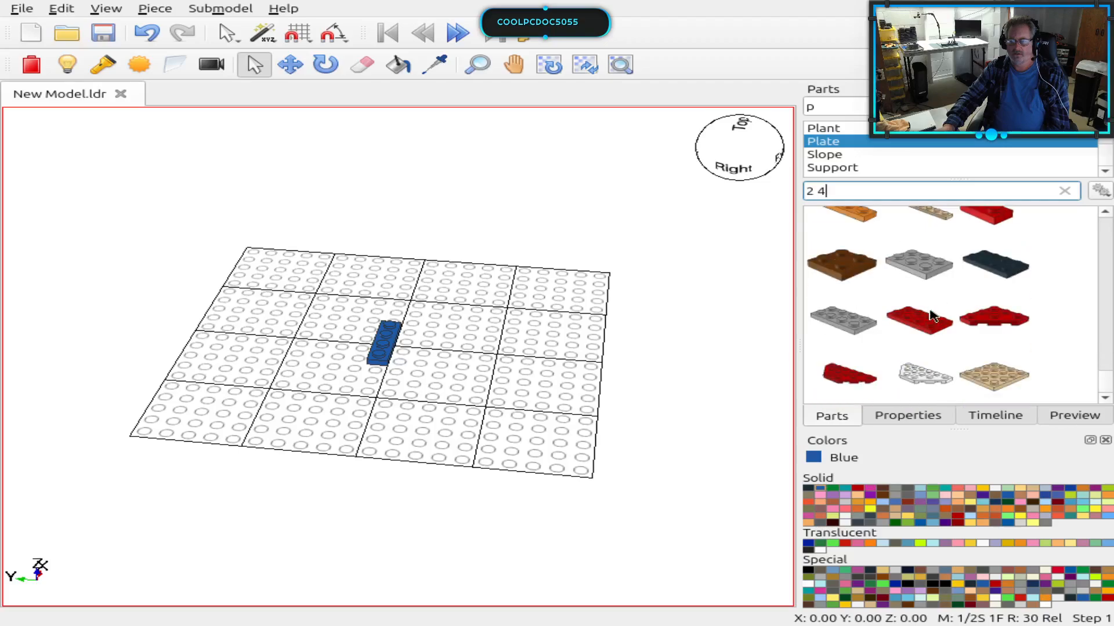
pyautogui.scroll(4, 934, 310)
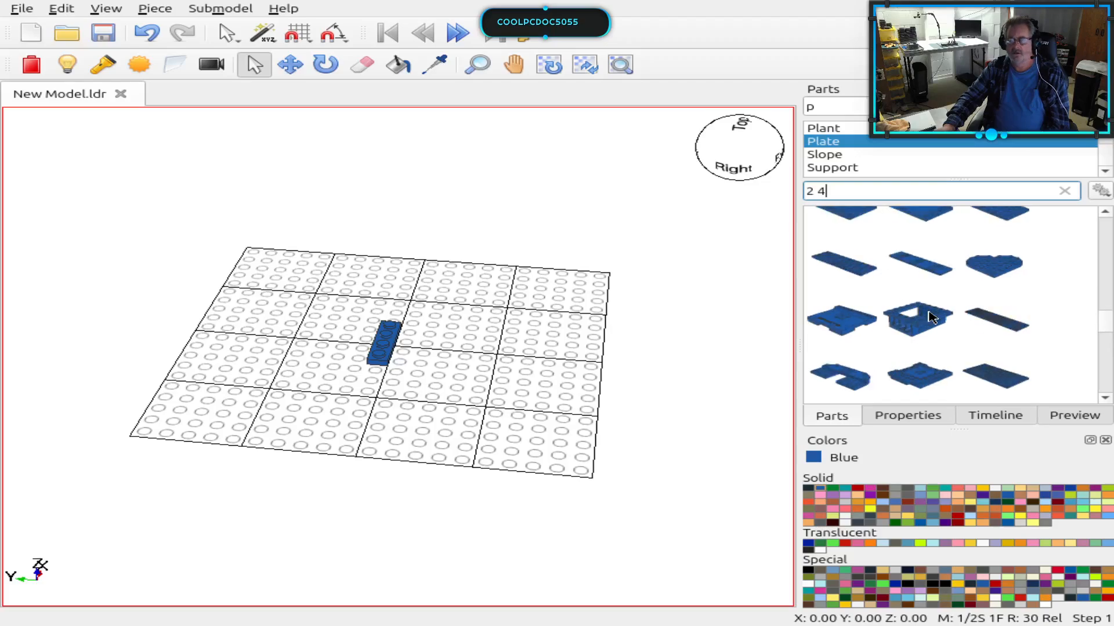
pyautogui.scroll(-3, 929, 322)
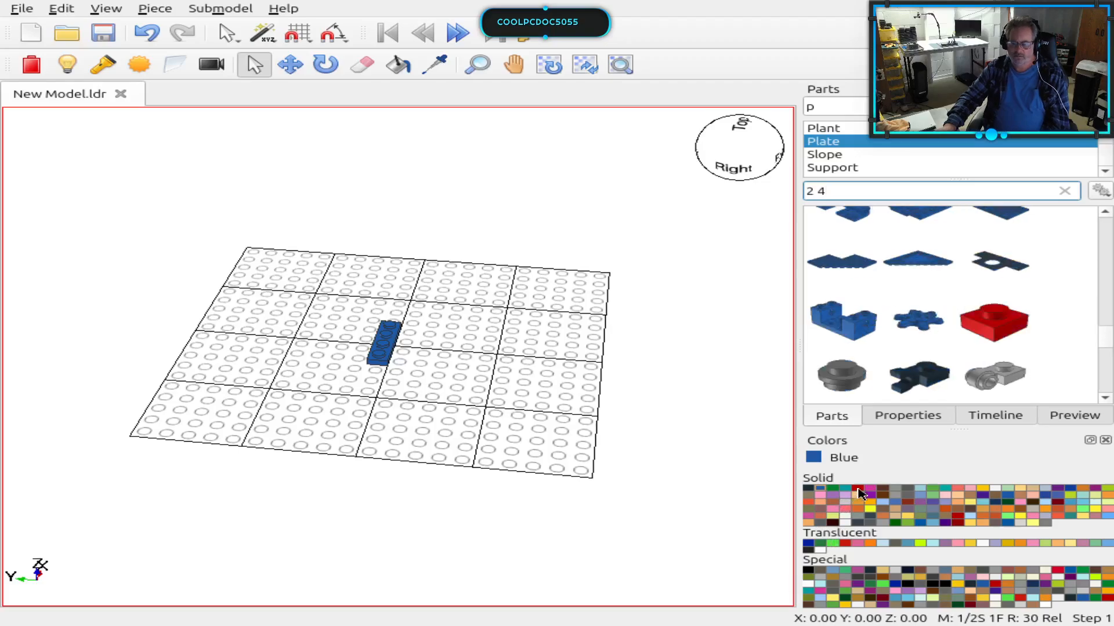
# Step: Set the current color to solid Red and search the filtered plates again for a 2 x 4 plate
pyautogui.click(859, 490)
pyautogui.scroll(3, 969, 366)
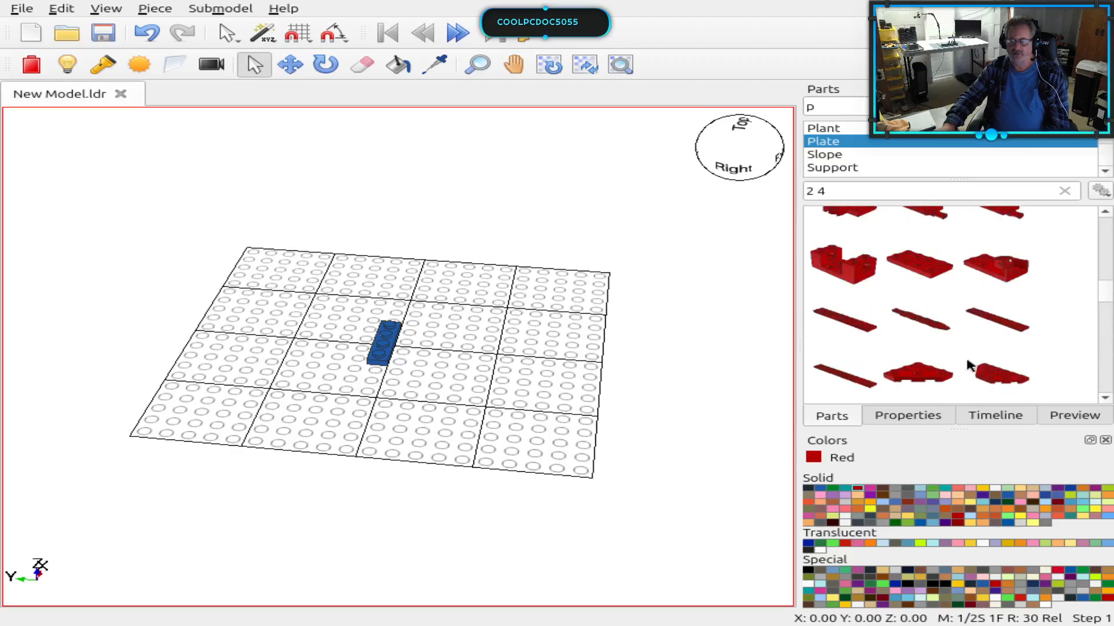
pyautogui.click(945, 319)
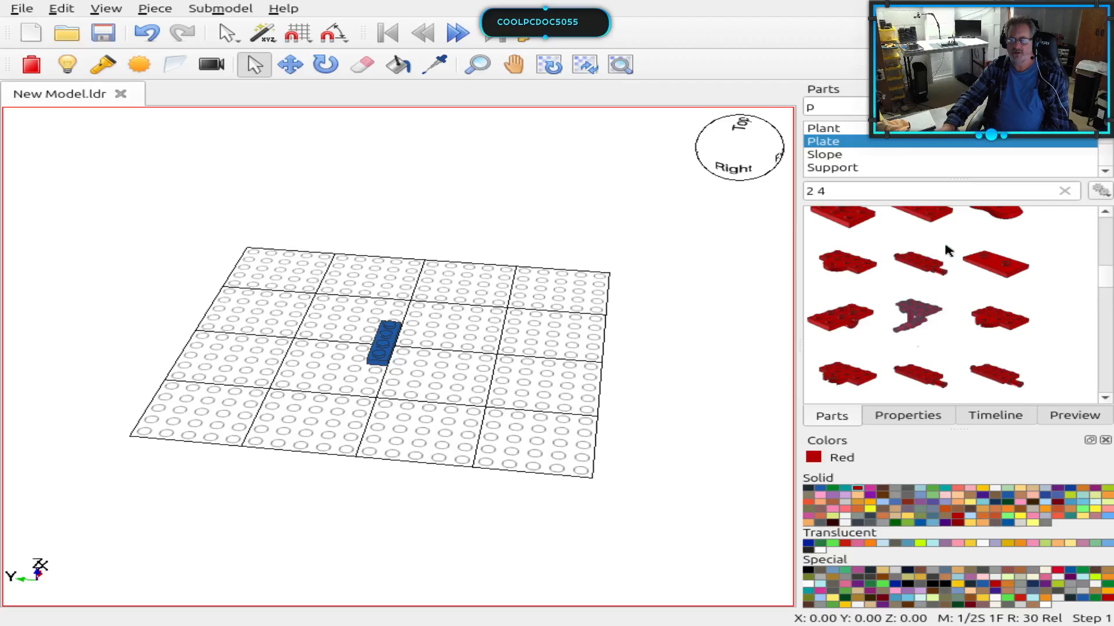
pyautogui.scroll(5, 953, 287)
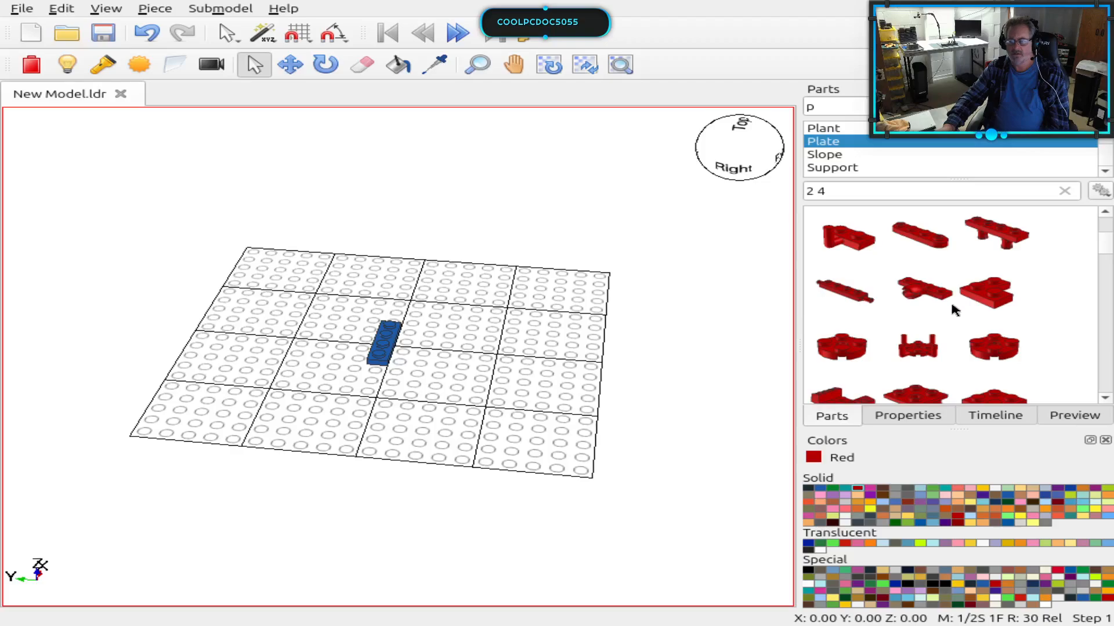
pyautogui.scroll(-3, 952, 306)
pyautogui.scroll(-3, 952, 310)
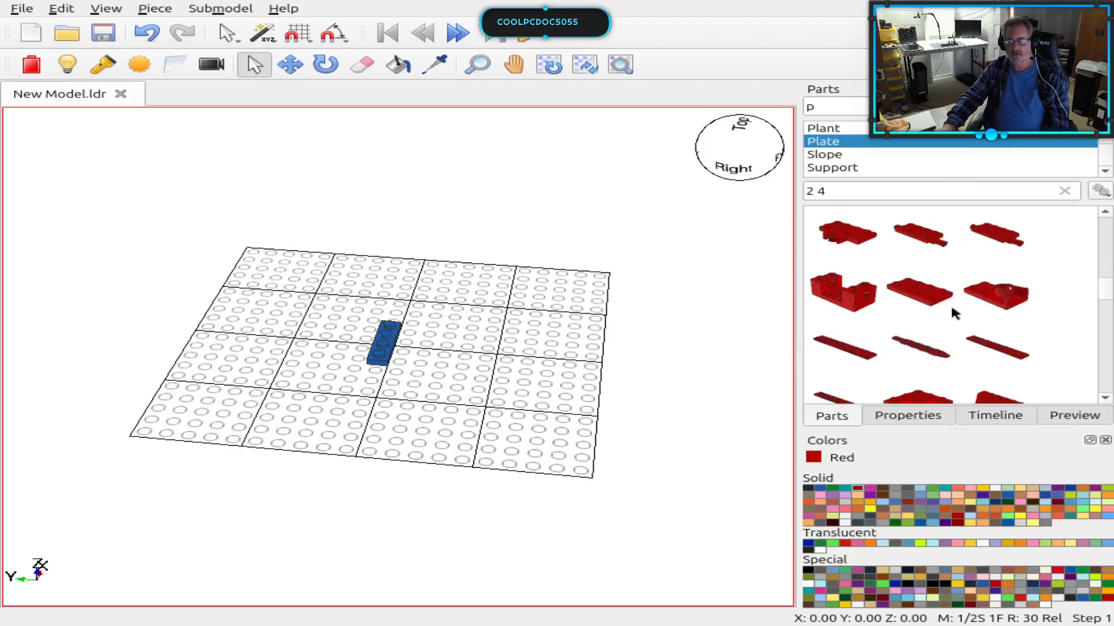
pyautogui.scroll(-2, 951, 308)
pyautogui.scroll(2, 950, 305)
pyautogui.scroll(3, 952, 312)
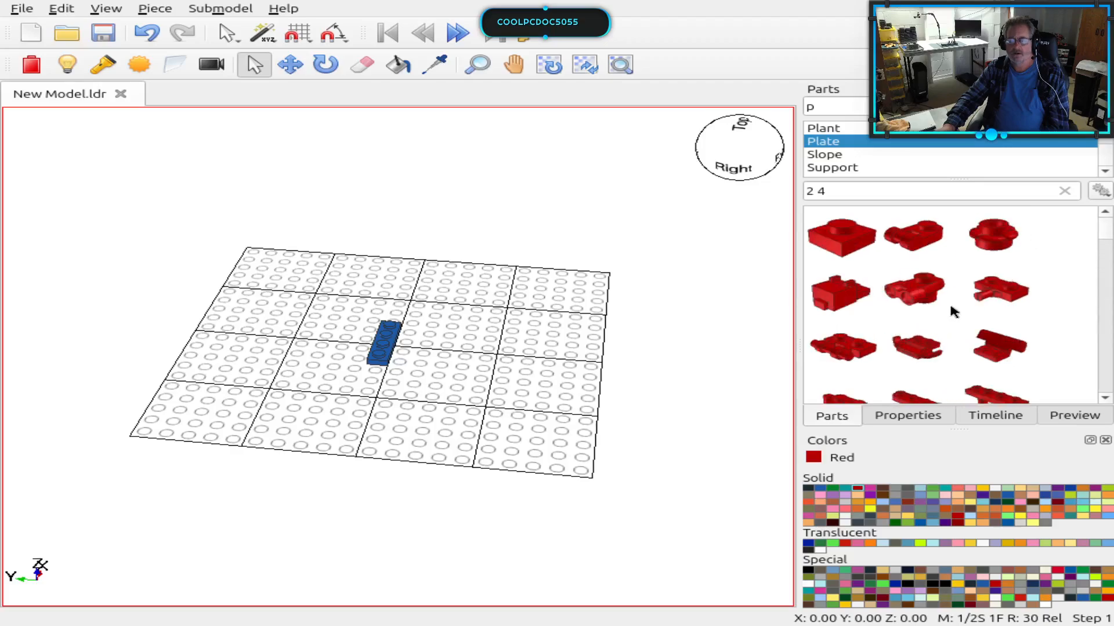
# Step: Clear the parts filter and set the current color to solid Blue
pyautogui.click(1065, 191)
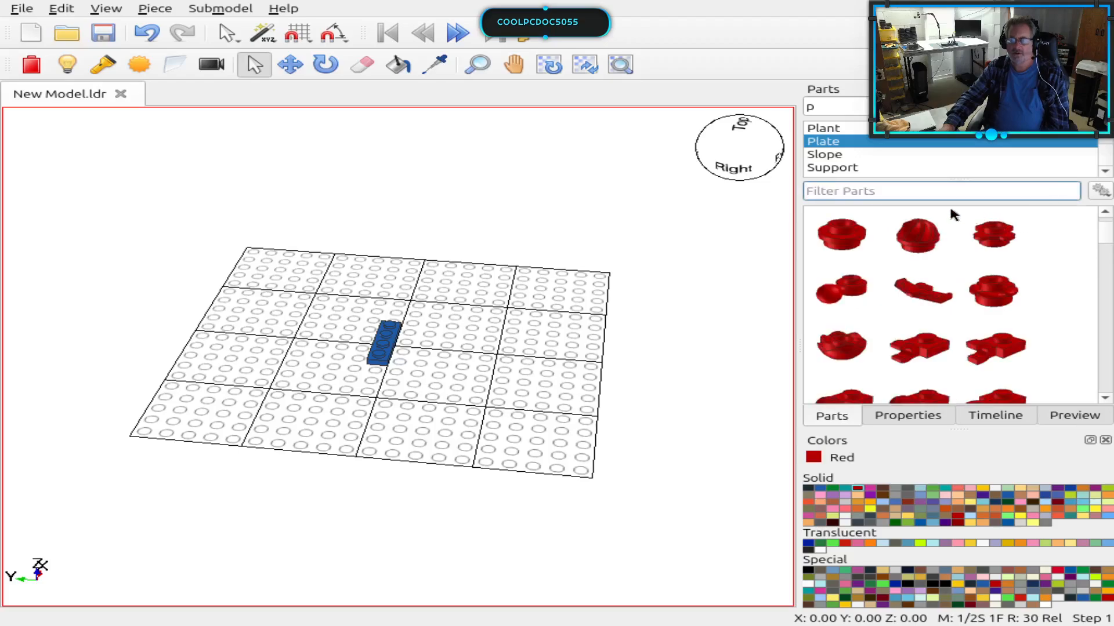
pyautogui.click(823, 489)
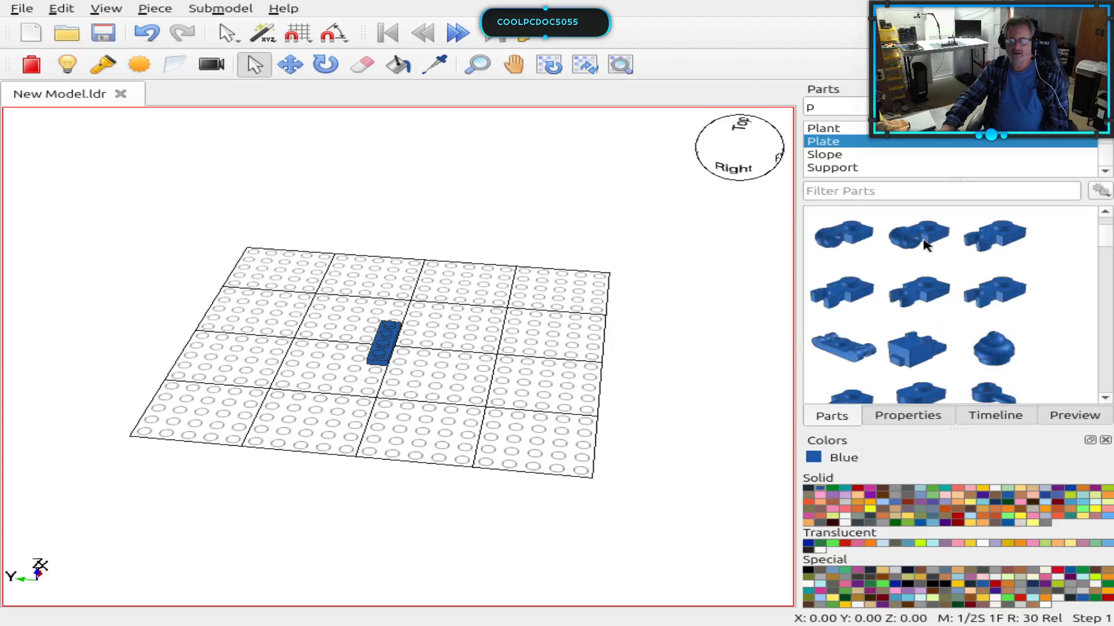
# Step: Find the Plate 2 x 4 among the plates and place it in blue on the grid at X 0, Y -60
pyautogui.scroll(-3, 926, 260)
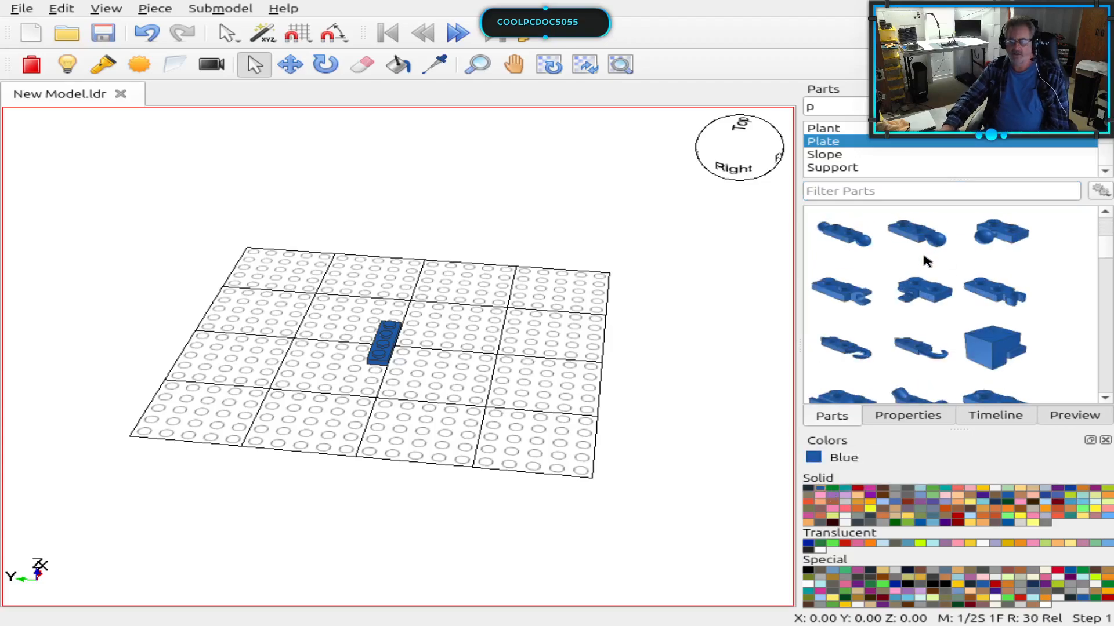
pyautogui.scroll(-3, 927, 261)
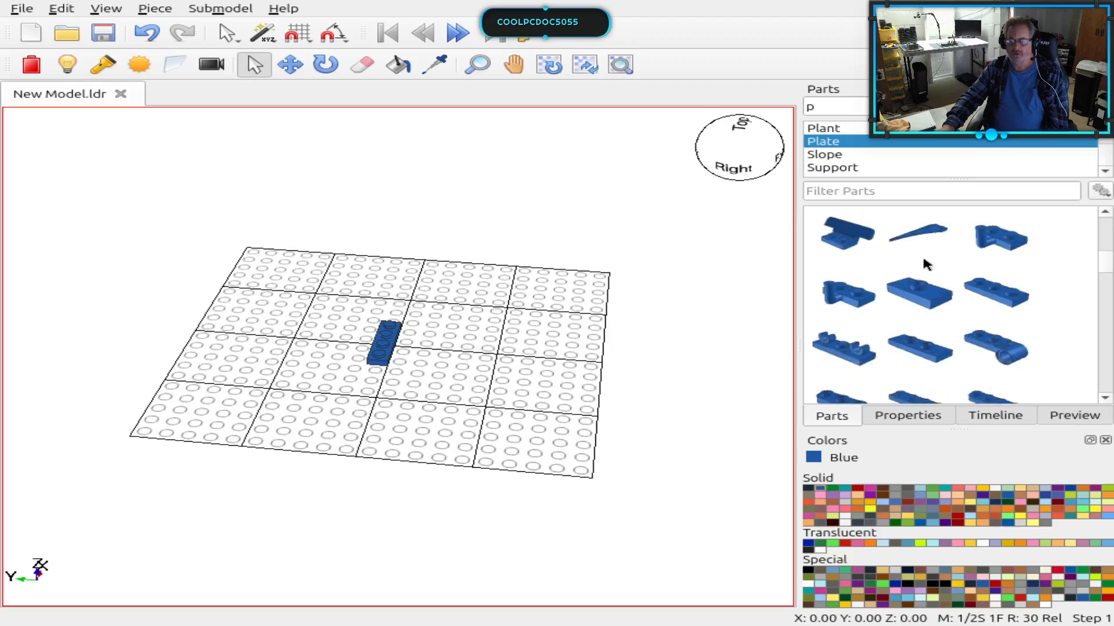
pyautogui.scroll(-3, 923, 262)
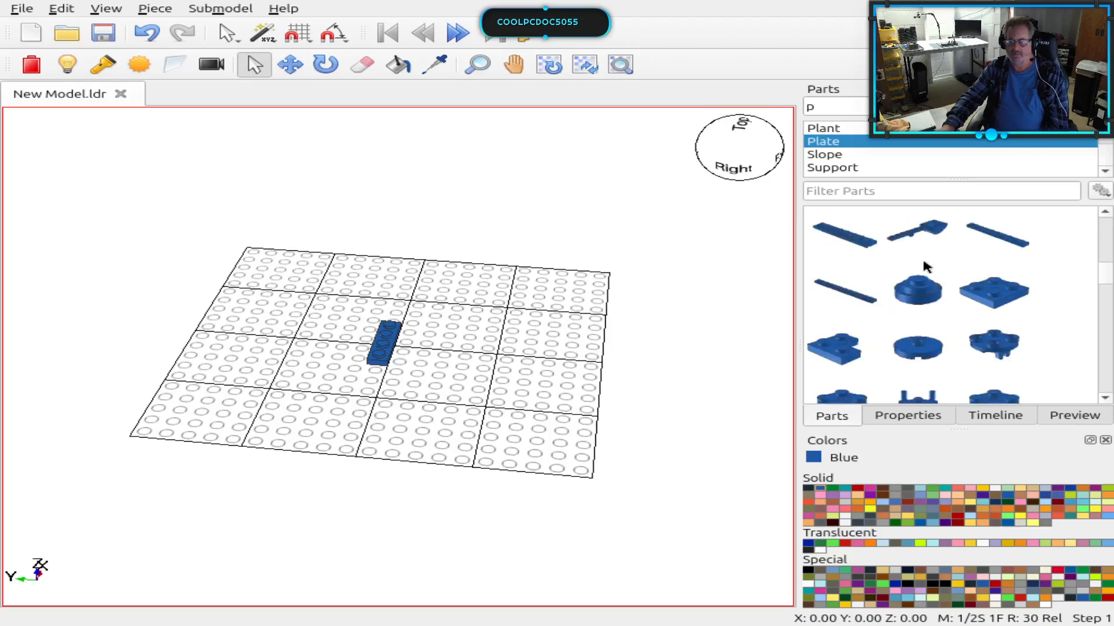
pyautogui.scroll(-3, 923, 267)
pyautogui.scroll(-3, 924, 267)
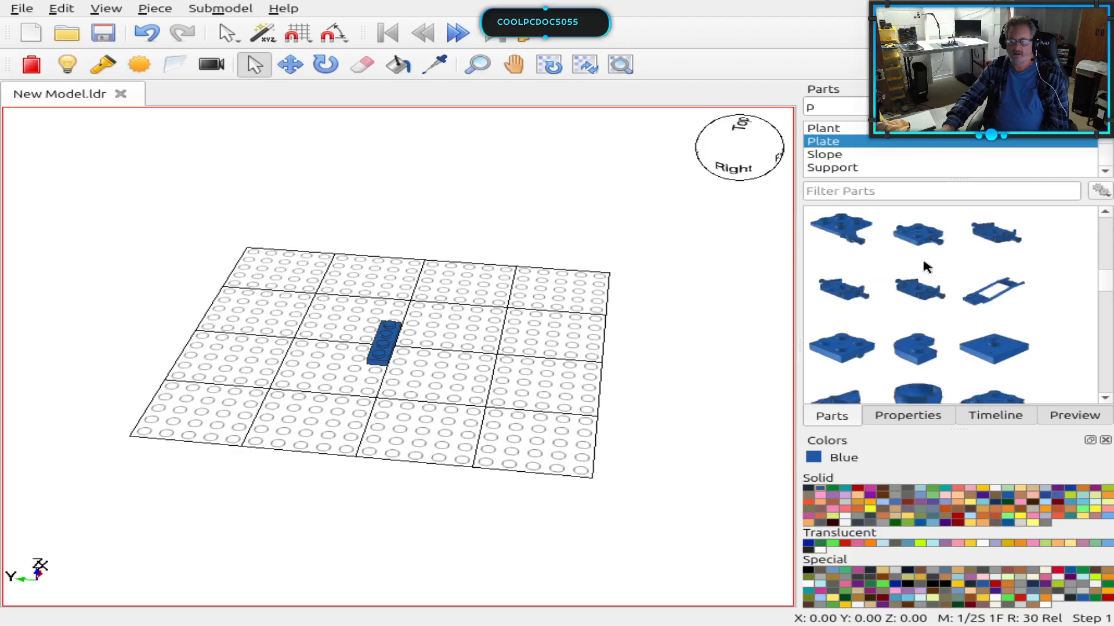
pyautogui.scroll(-3, 925, 267)
pyautogui.scroll(-3, 925, 267)
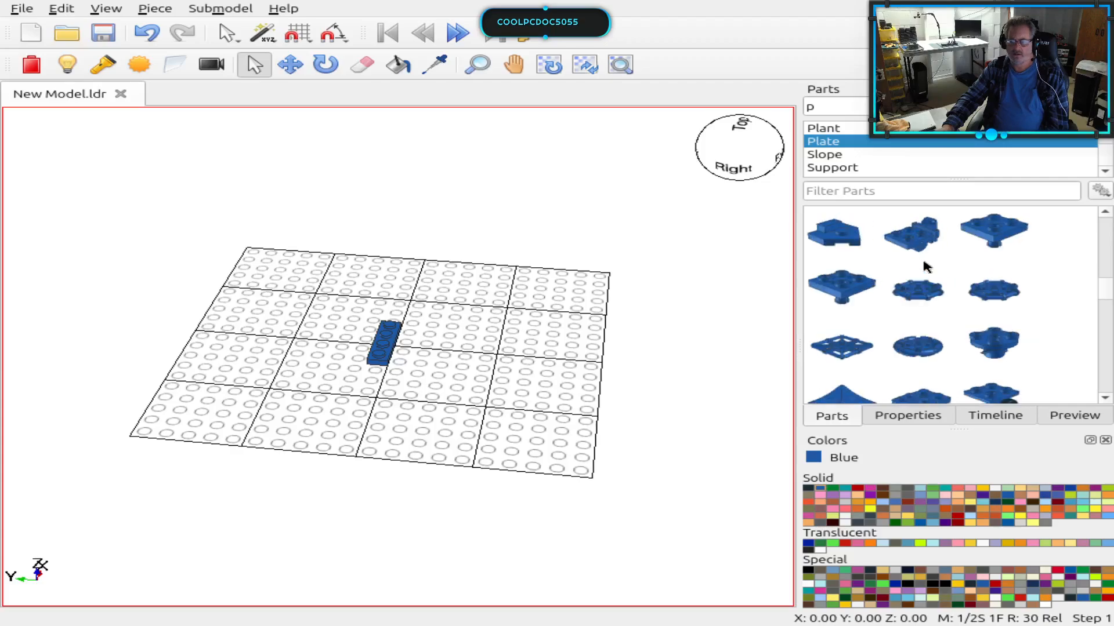
pyautogui.scroll(-3, 926, 267)
pyautogui.scroll(-3, 926, 267)
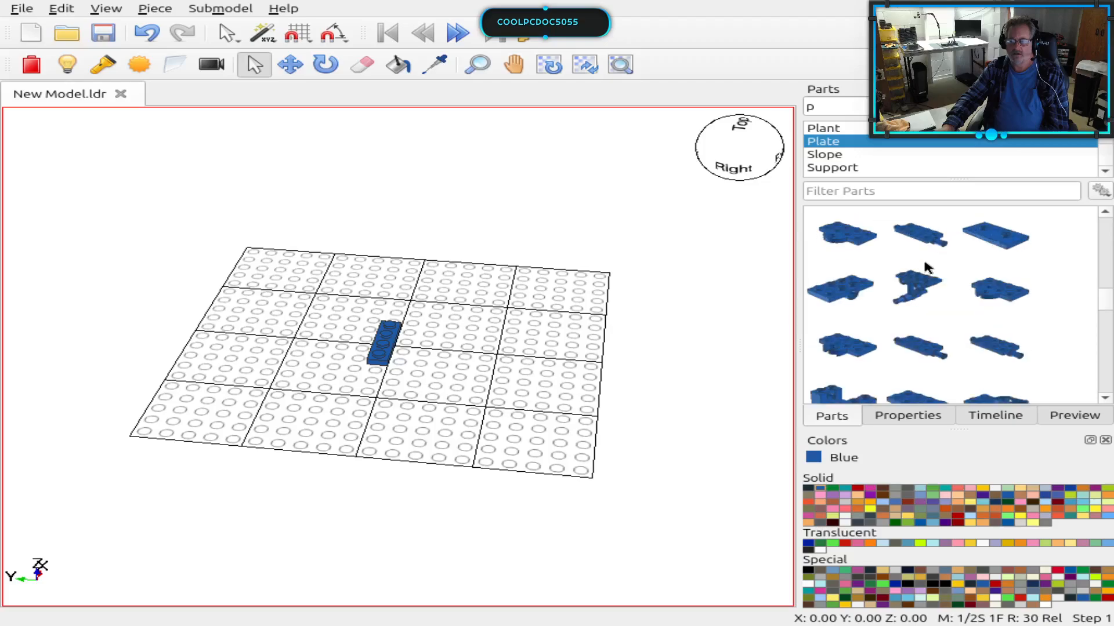
pyautogui.scroll(-3, 926, 267)
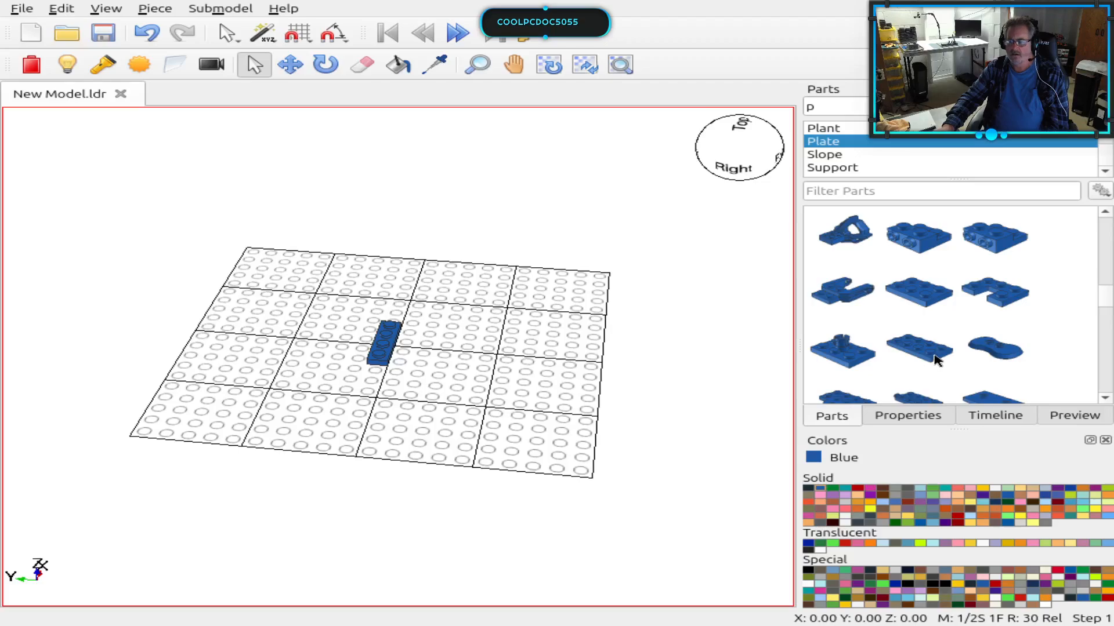
pyautogui.moveTo(935, 361); pyautogui.dragTo(458, 351)
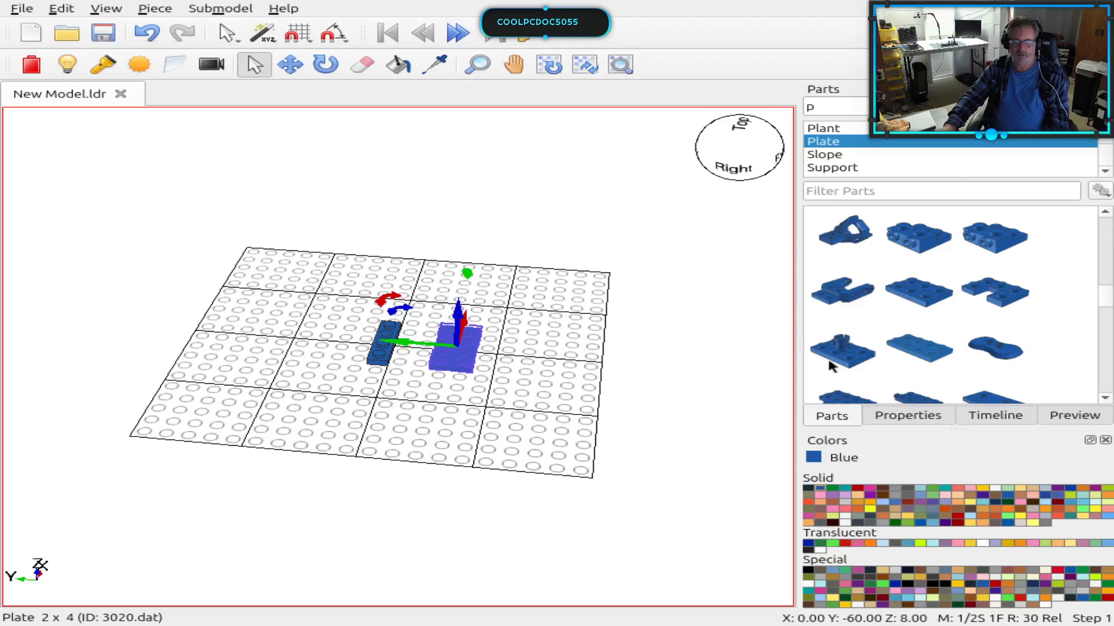
# Step: Inspect the 2 x 4 plate in the 3D preview from another angle and deselect it in the model
pyautogui.click(1080, 417)
pyautogui.moveTo(984, 341); pyautogui.dragTo(872, 335)
pyautogui.click(583, 543)
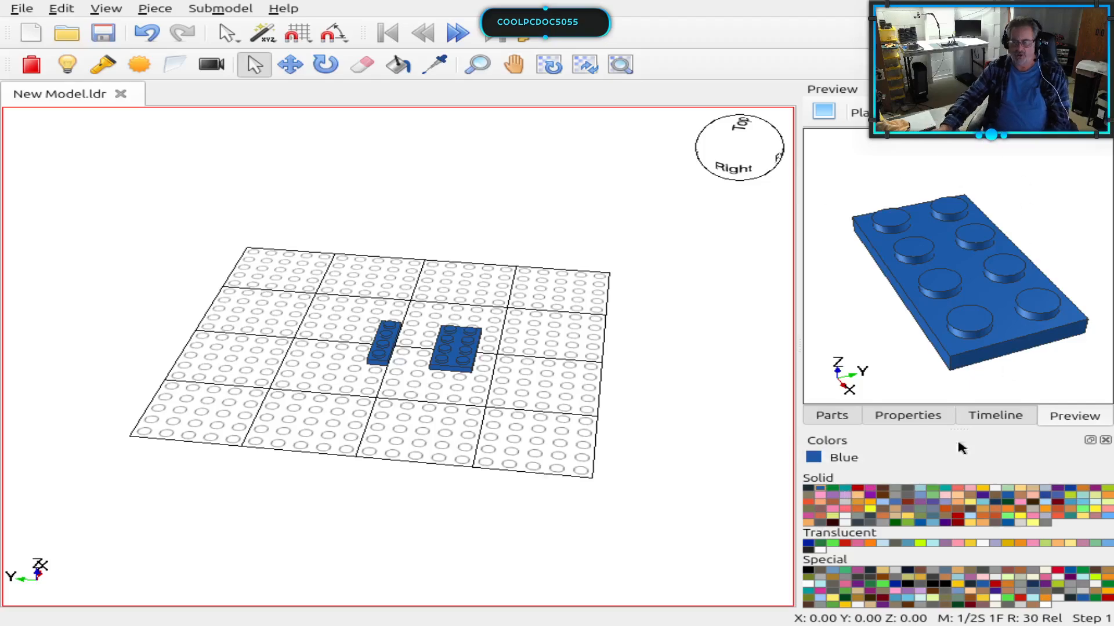
# Step: Show the model's timeline and make Step 2 the current building step
pyautogui.click(1007, 420)
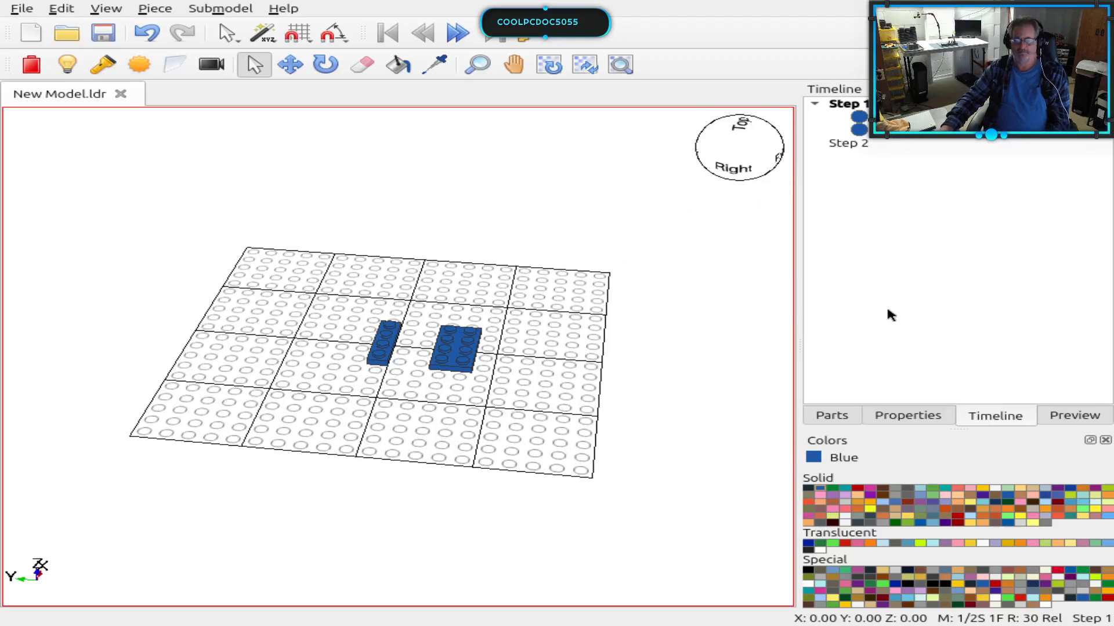
pyautogui.click(857, 145)
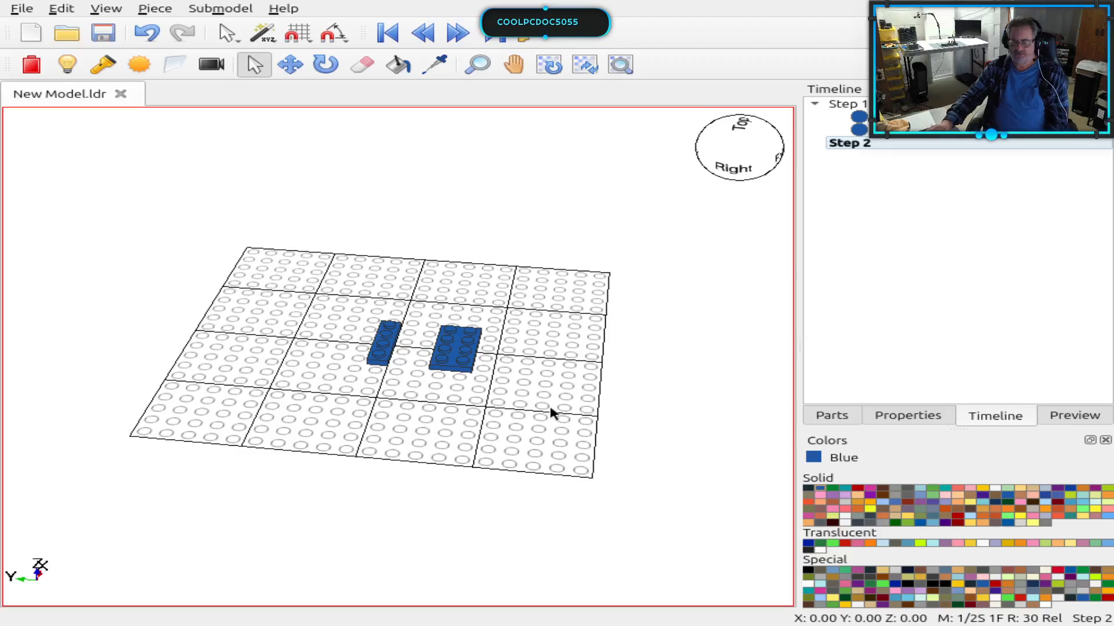
# Step: Try the Plate 2 x 6 x 0.667 with Four Studs On Side and Four Raised, inspect it in the 3D preview, and delete it
pyautogui.click(832, 419)
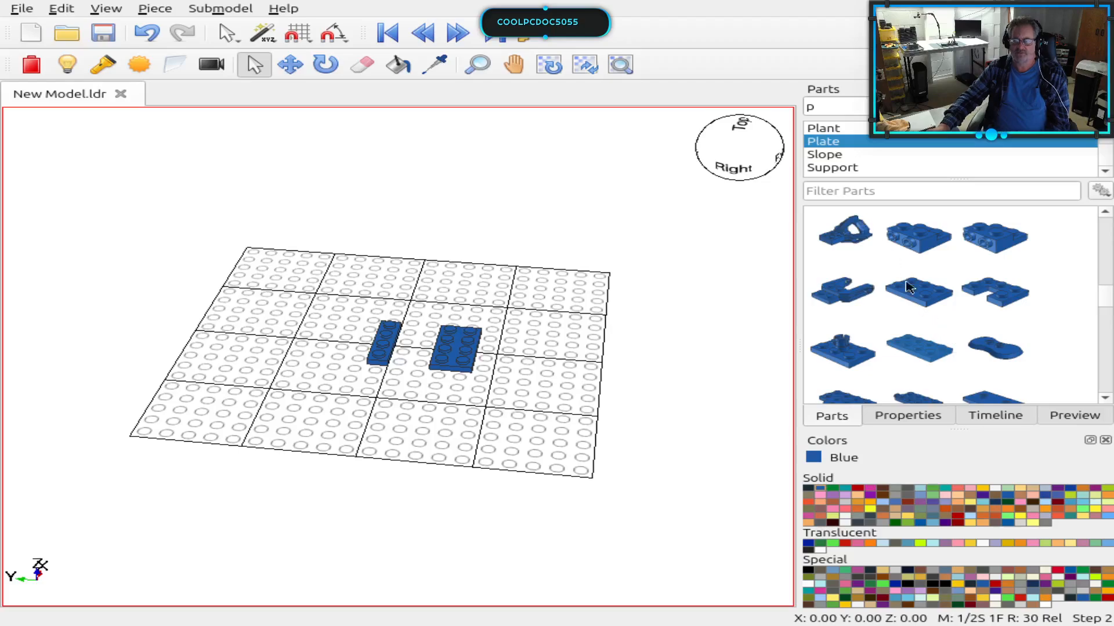
pyautogui.scroll(-3, 909, 297)
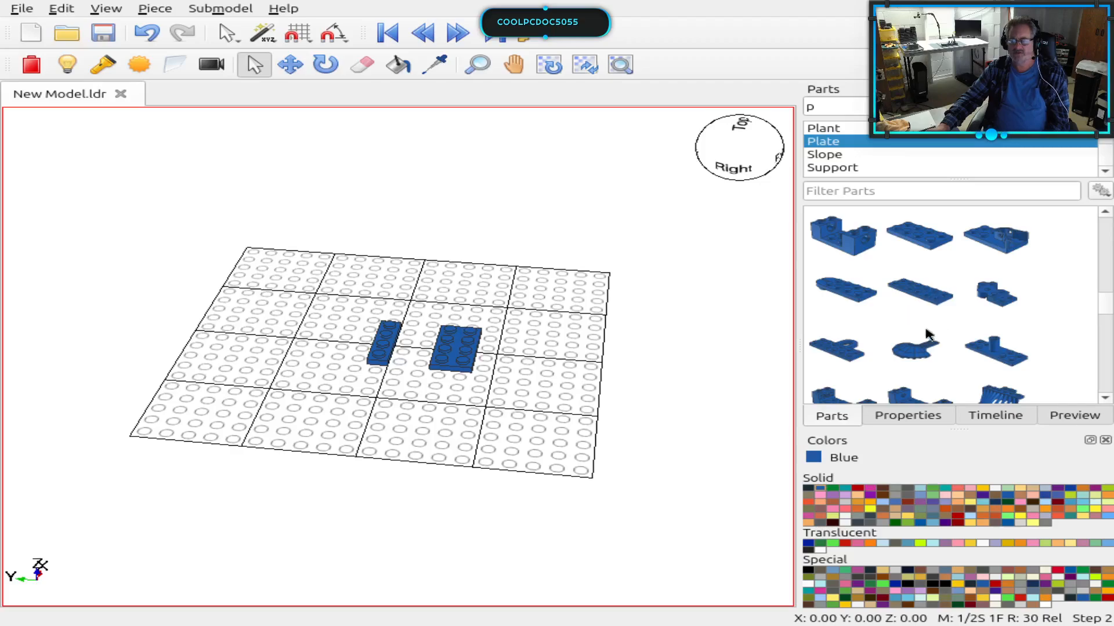
pyautogui.scroll(-3, 927, 314)
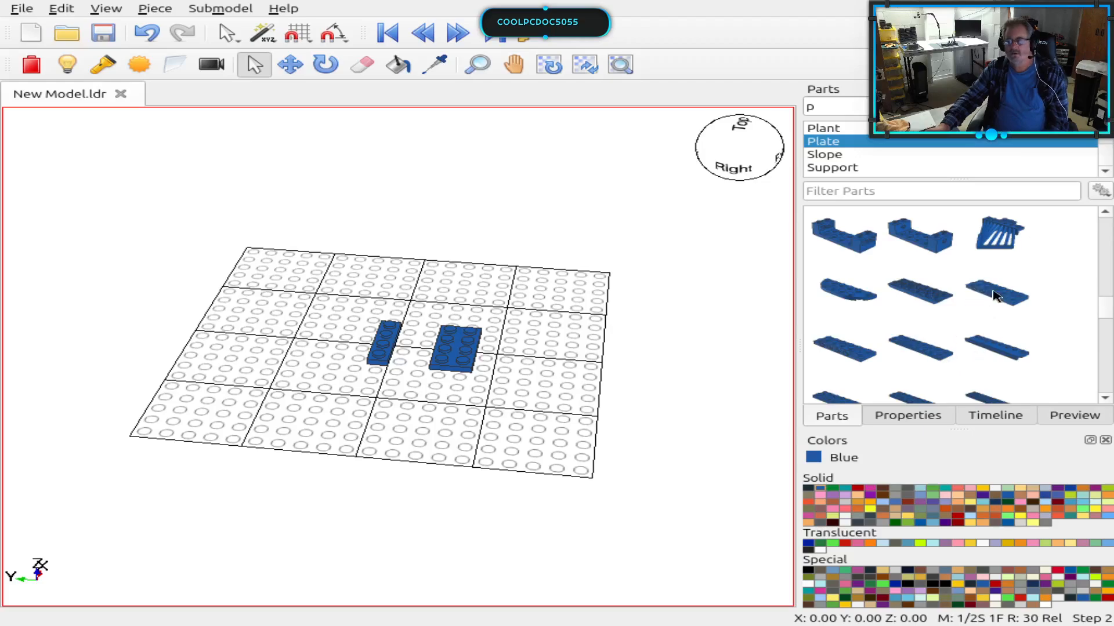
pyautogui.moveTo(996, 297); pyautogui.dragTo(627, 339)
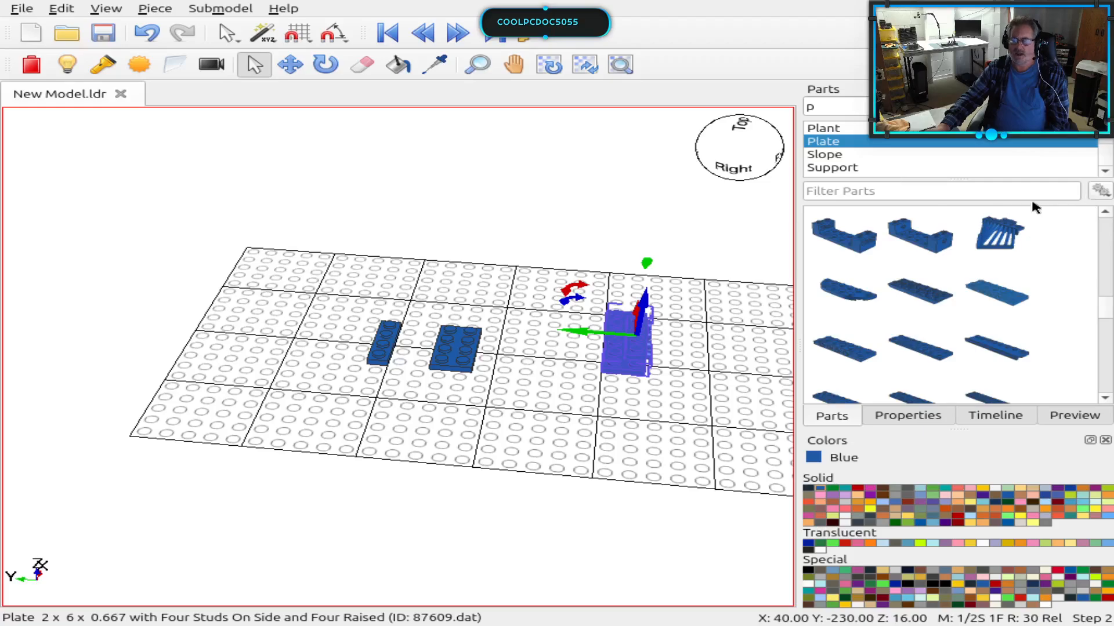
pyautogui.click(1071, 417)
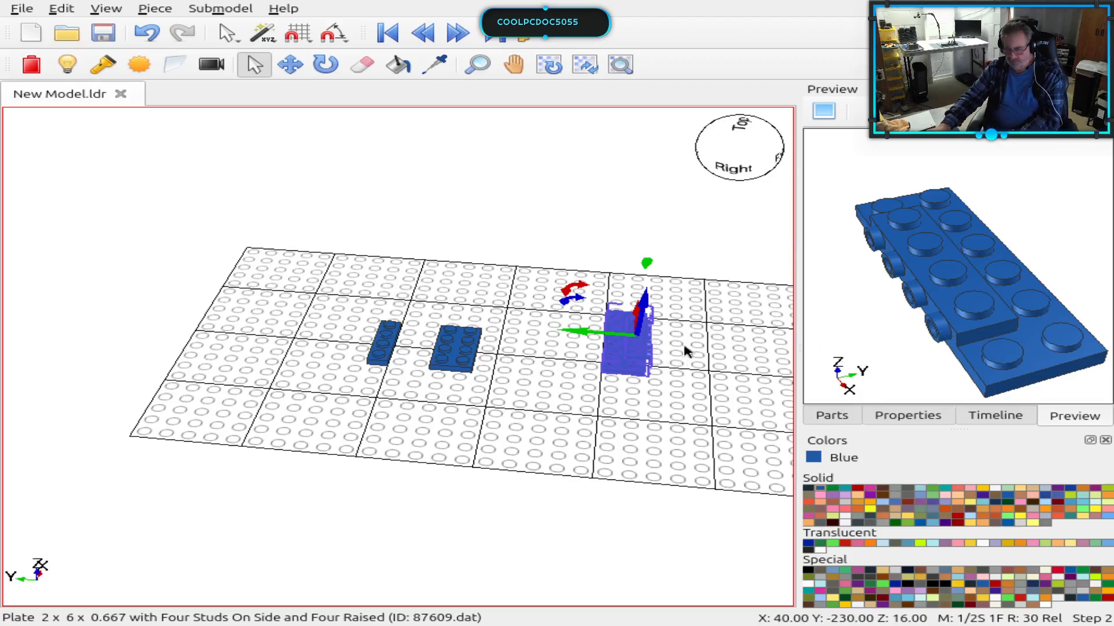
pyautogui.press('Delete')
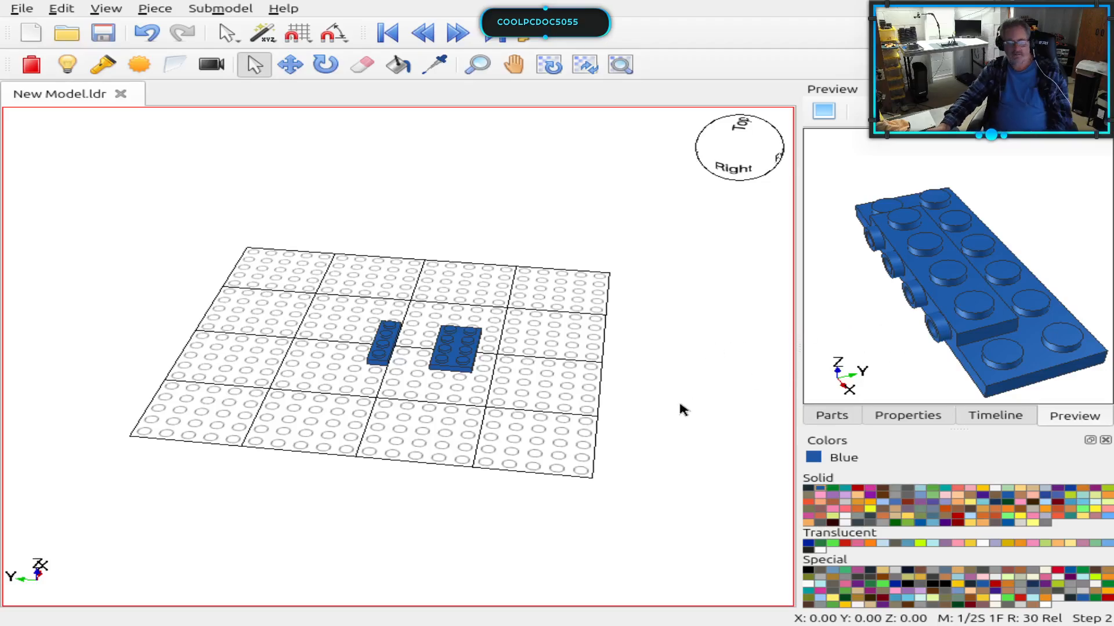
# Step: Try the Plate 2 x 6 x 0.667 with Four Studs On Side and Four Raised Reinforced on the grid, and delete it
pyautogui.moveTo(680, 408); pyautogui.dragTo(493, 406, button='right')
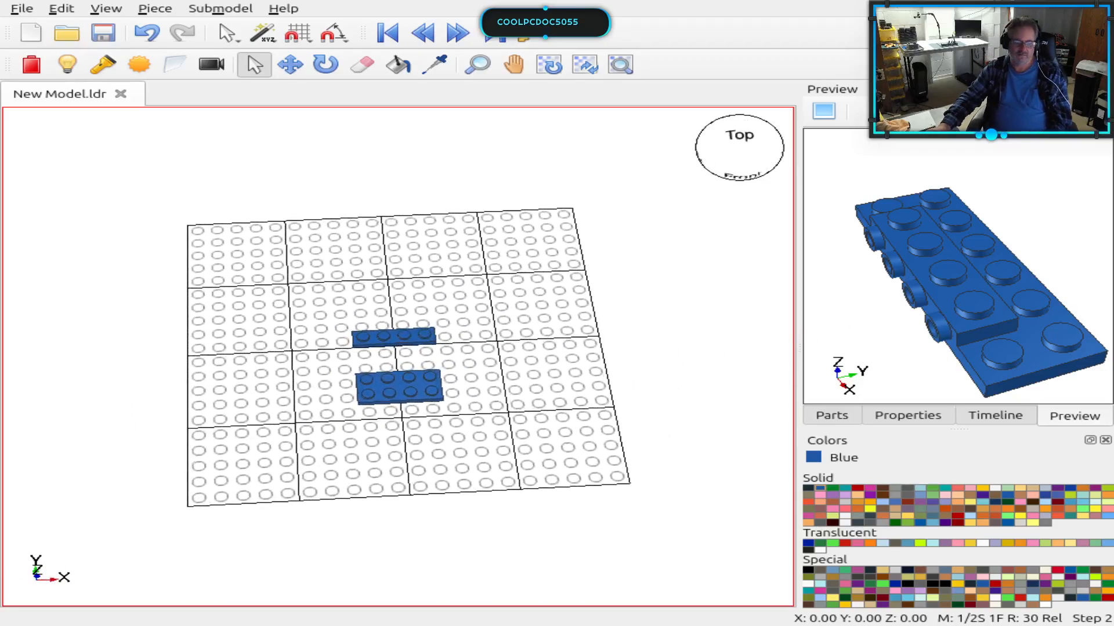
pyautogui.moveTo(432, 464); pyautogui.dragTo(409, 468, button='right')
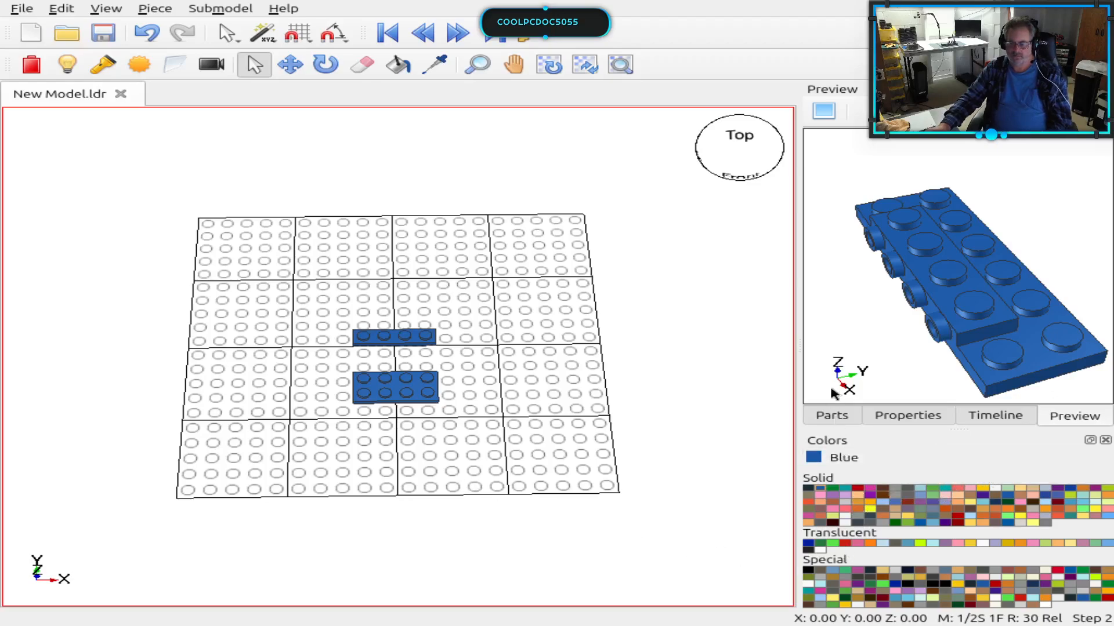
pyautogui.click(825, 416)
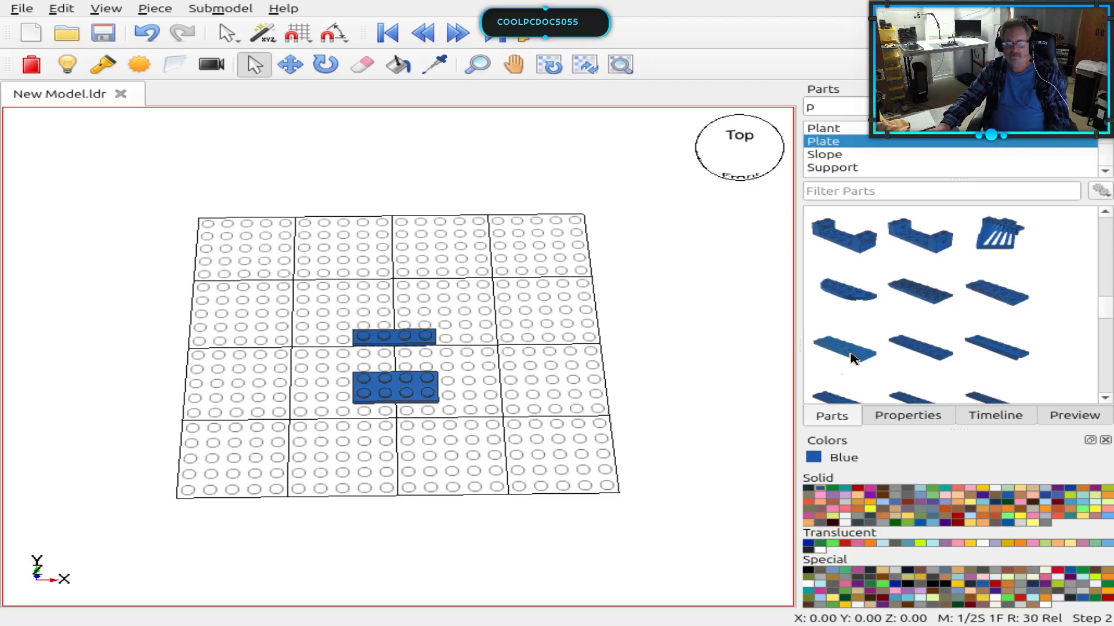
pyautogui.moveTo(852, 359); pyautogui.dragTo(685, 390)
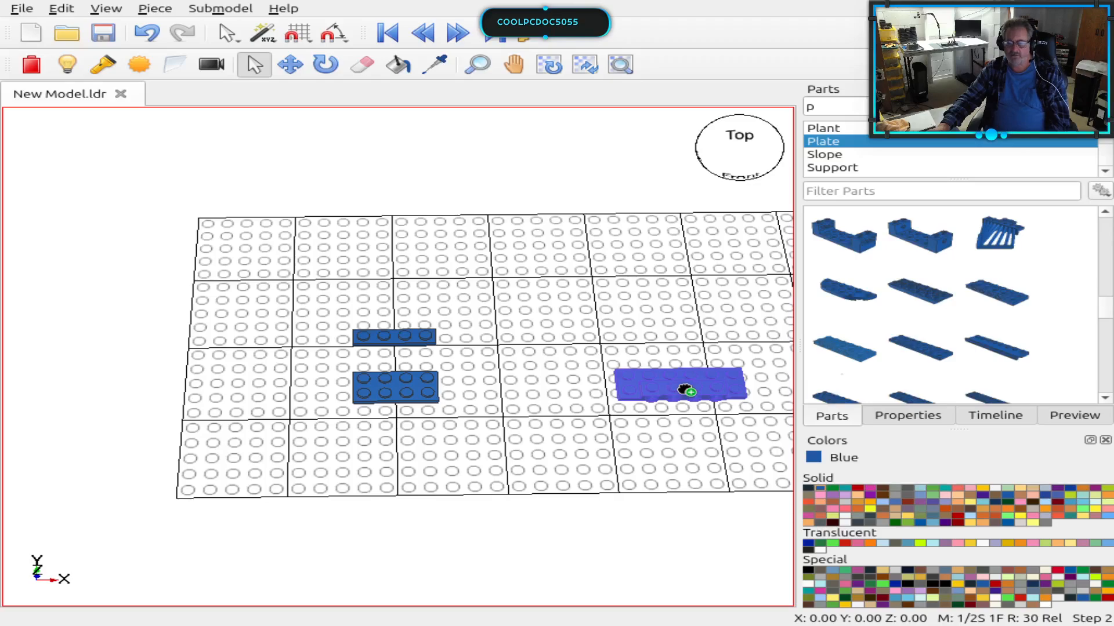
pyautogui.moveTo(686, 390); pyautogui.dragTo(691, 390)
pyautogui.moveTo(748, 438); pyautogui.dragTo(703, 477, button='right')
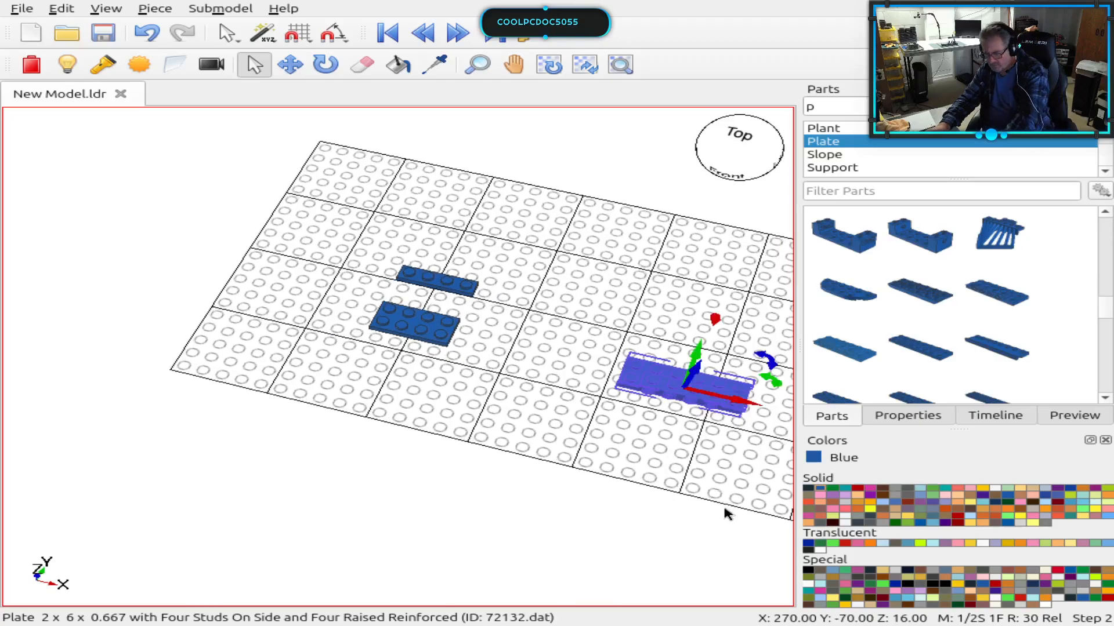
pyautogui.press('Delete')
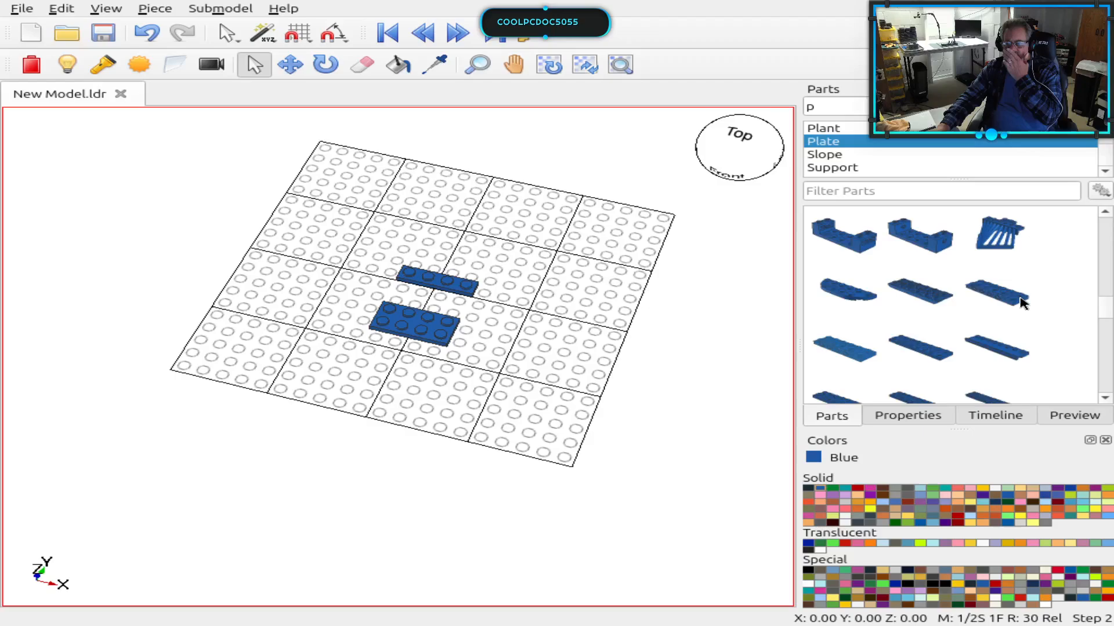
# Step: Try the Plate 2 x 6 with Underside Worm Gear Rack, inspect it in the 3D preview from another angle, and delete it
pyautogui.click(936, 305)
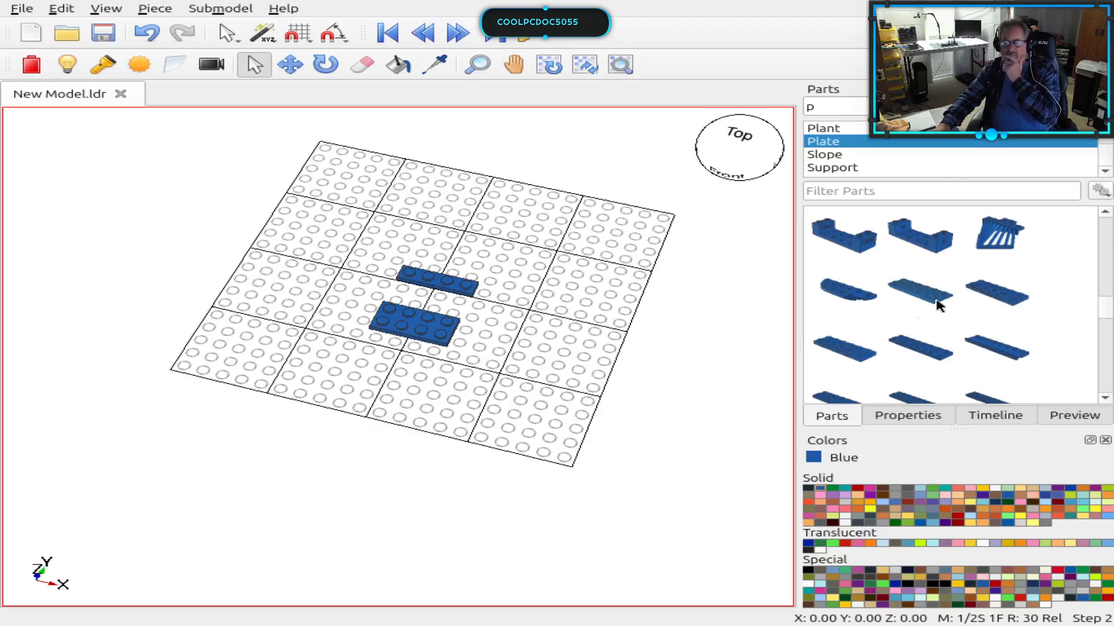
pyautogui.moveTo(937, 305); pyautogui.dragTo(668, 369)
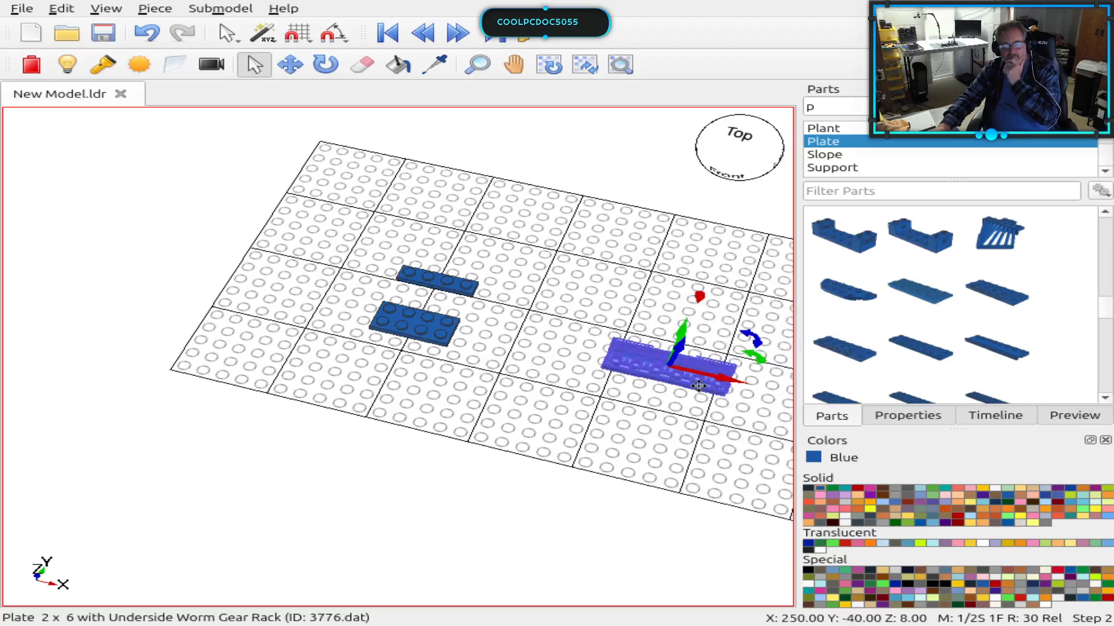
pyautogui.click(1072, 416)
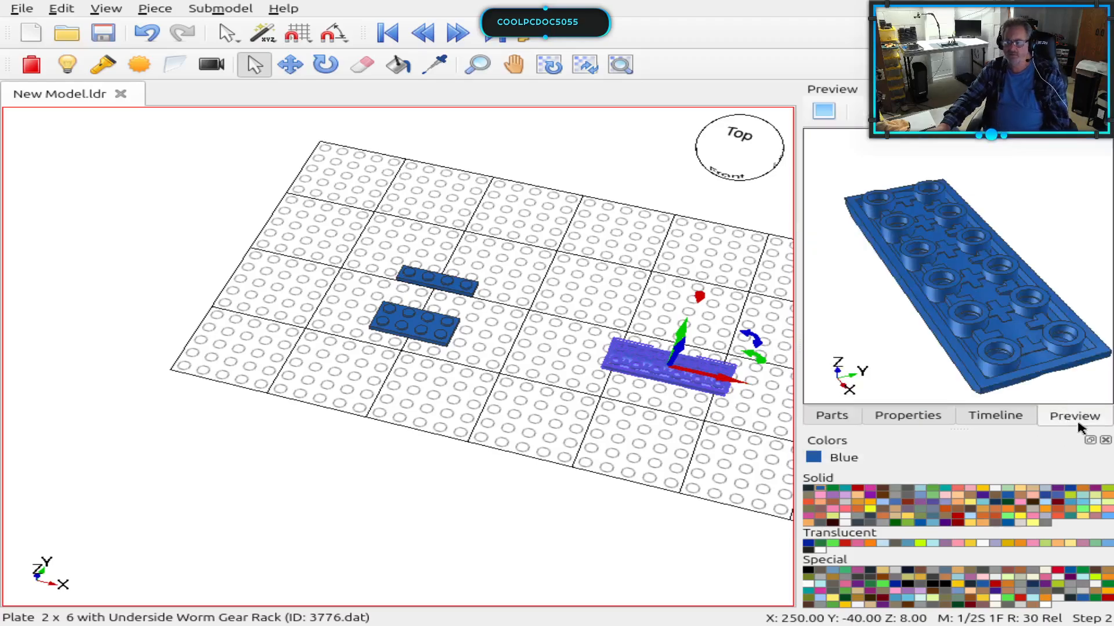
pyautogui.moveTo(887, 374); pyautogui.dragTo(963, 270)
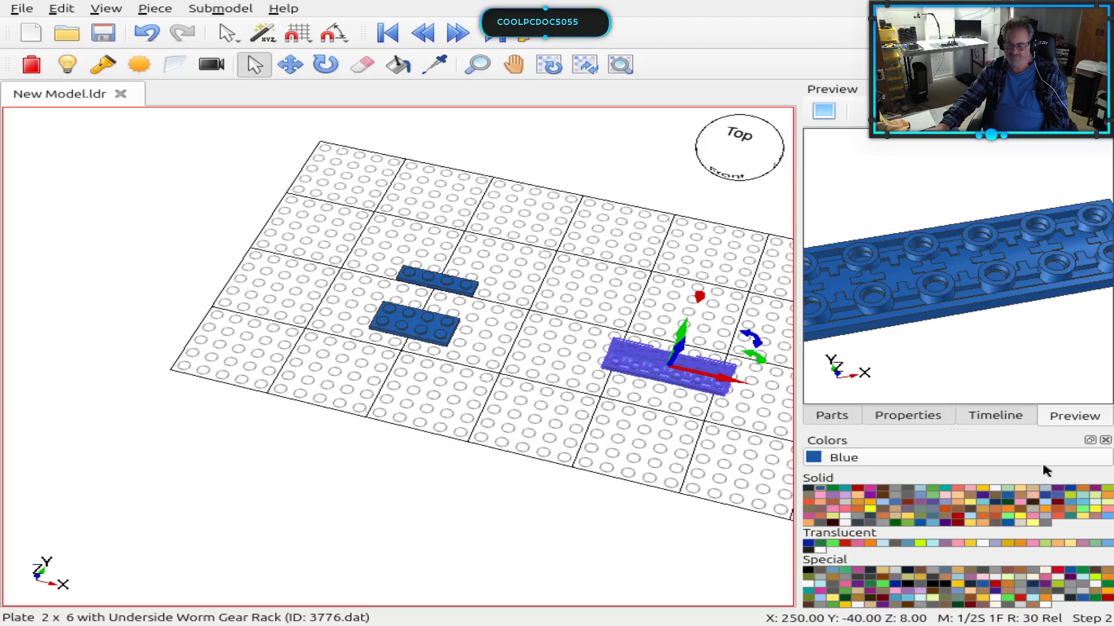
pyautogui.press('Delete')
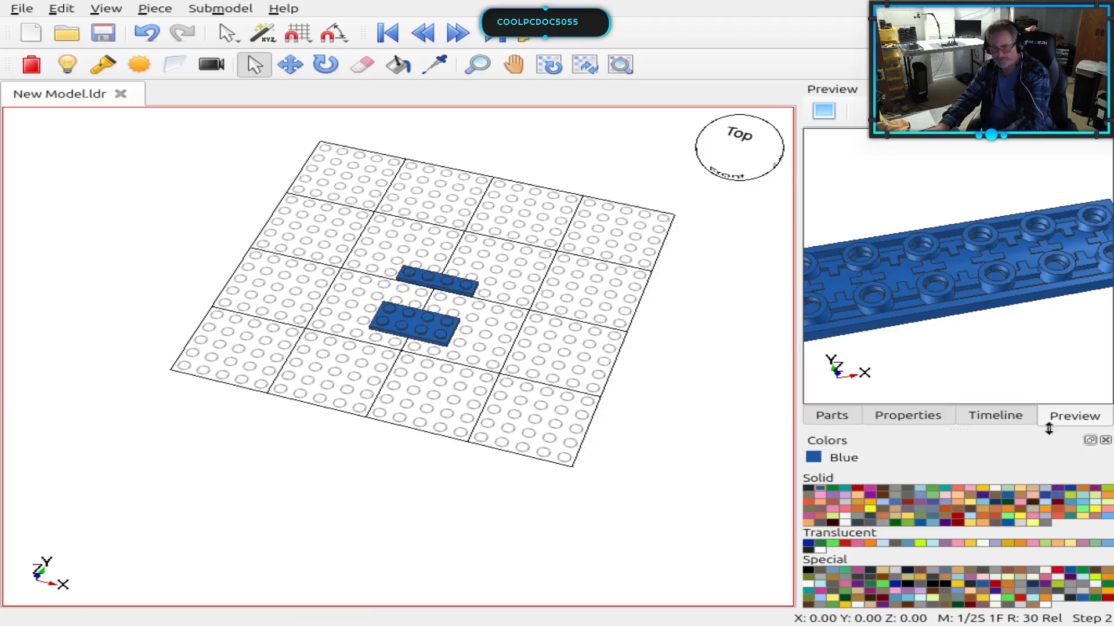
# Step: Place a blue Plate 2 x 8 with Square Underside Studholes at X 150, Y -130 and rotate it 90 degrees about the vertical axis
pyautogui.click(841, 417)
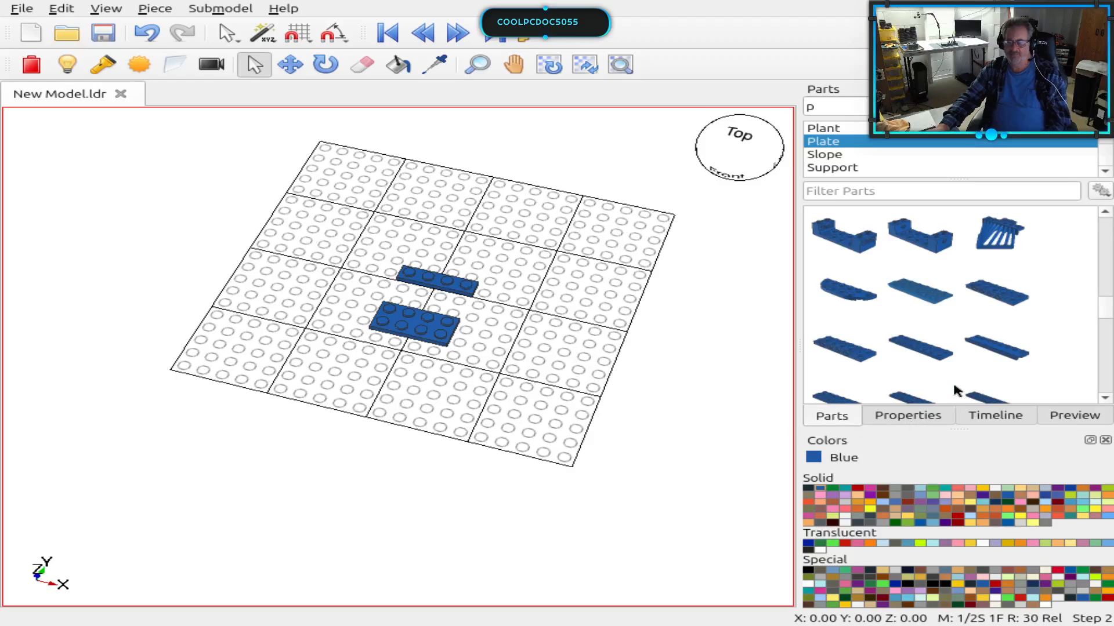
pyautogui.scroll(-3, 983, 363)
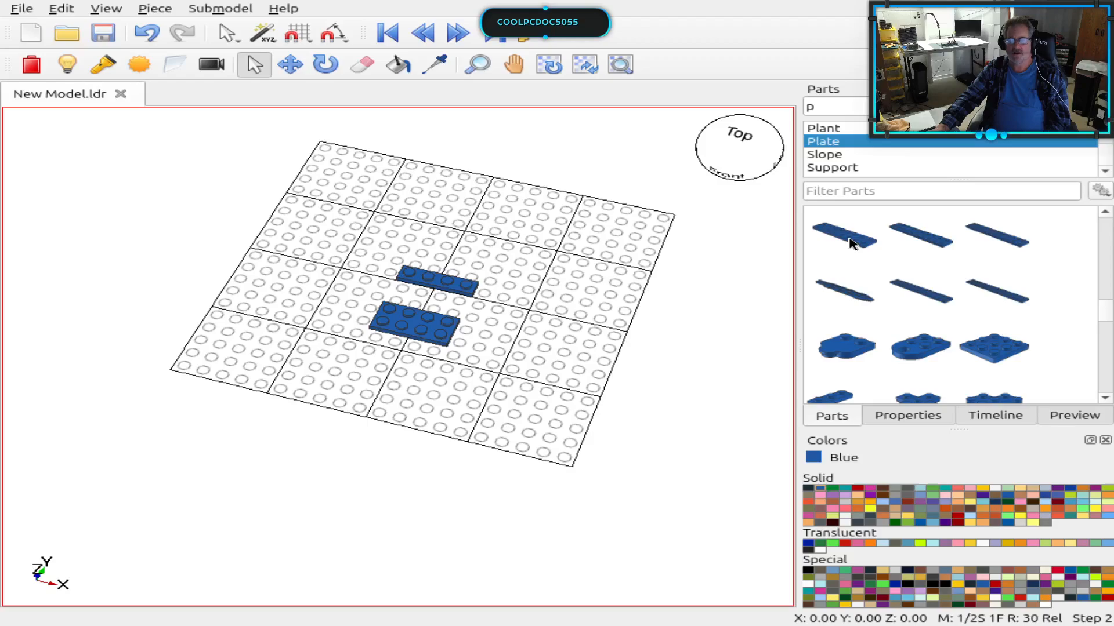
pyautogui.moveTo(851, 244); pyautogui.dragTo(548, 403)
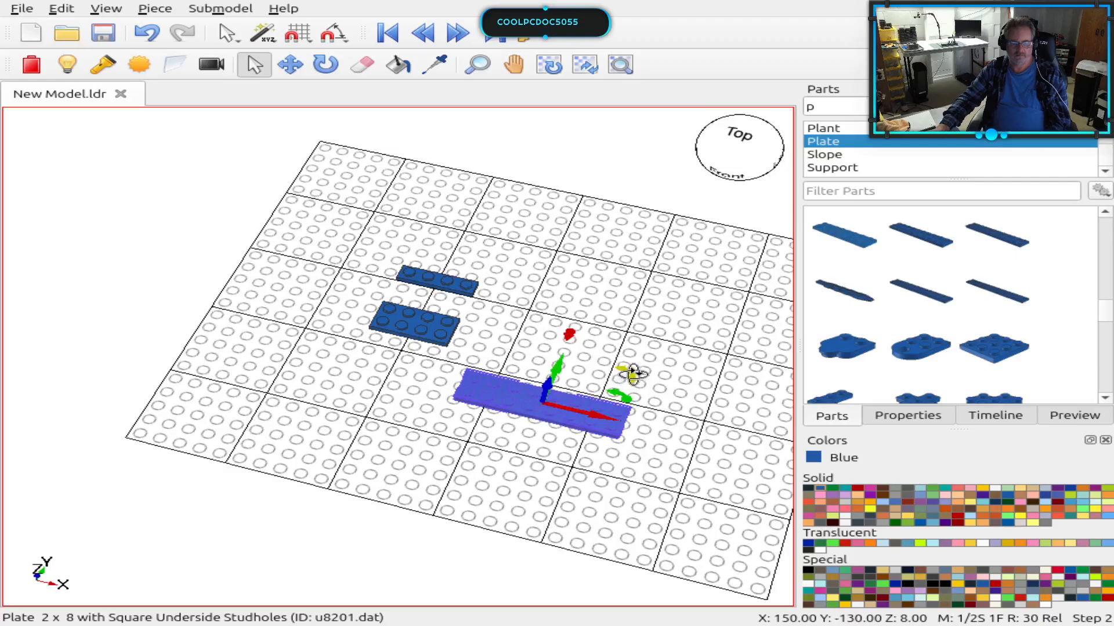
pyautogui.moveTo(633, 374); pyautogui.dragTo(617, 468)
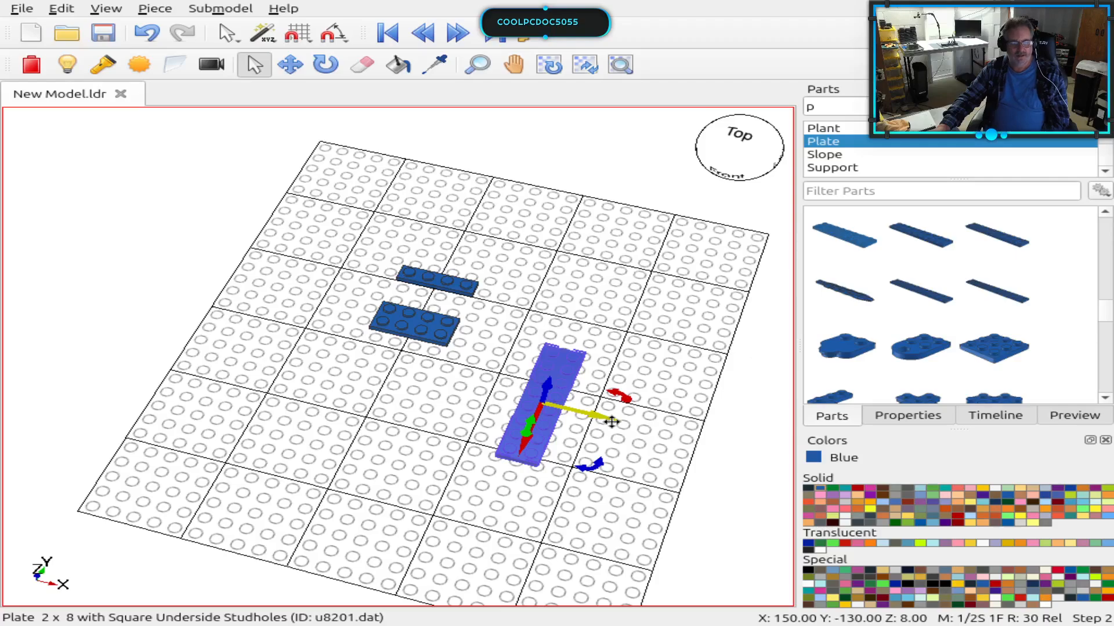
# Step: Move the 2 x 8 plate to X 0, Y -60, Z 16 so it rests across the two smaller blue plates
pyautogui.moveTo(612, 422); pyautogui.dragTo(464, 383)
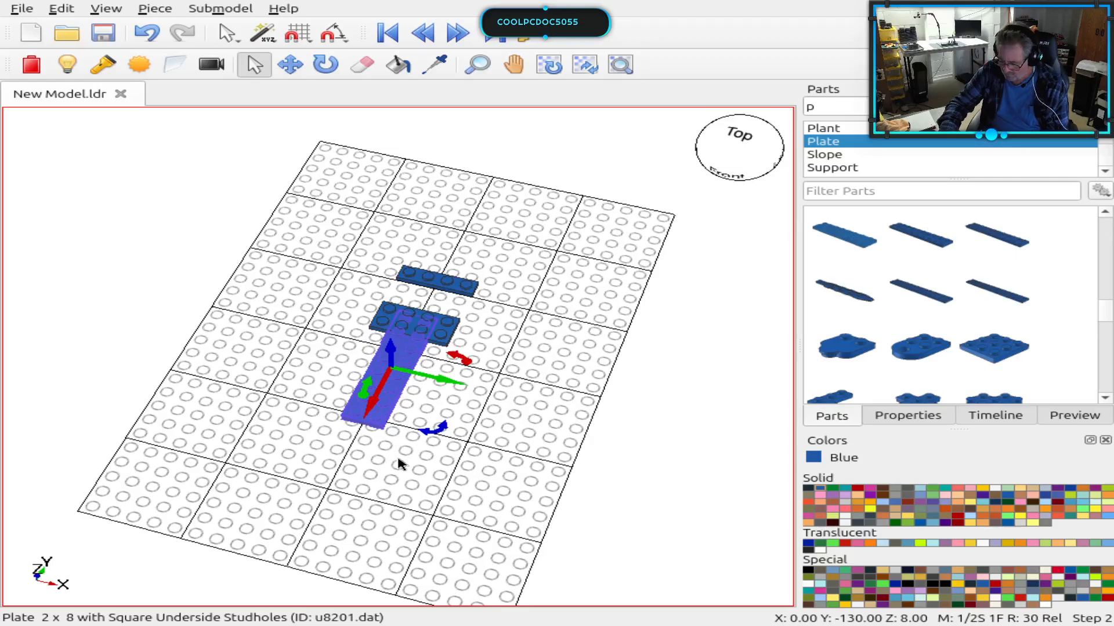
pyautogui.press('Up')
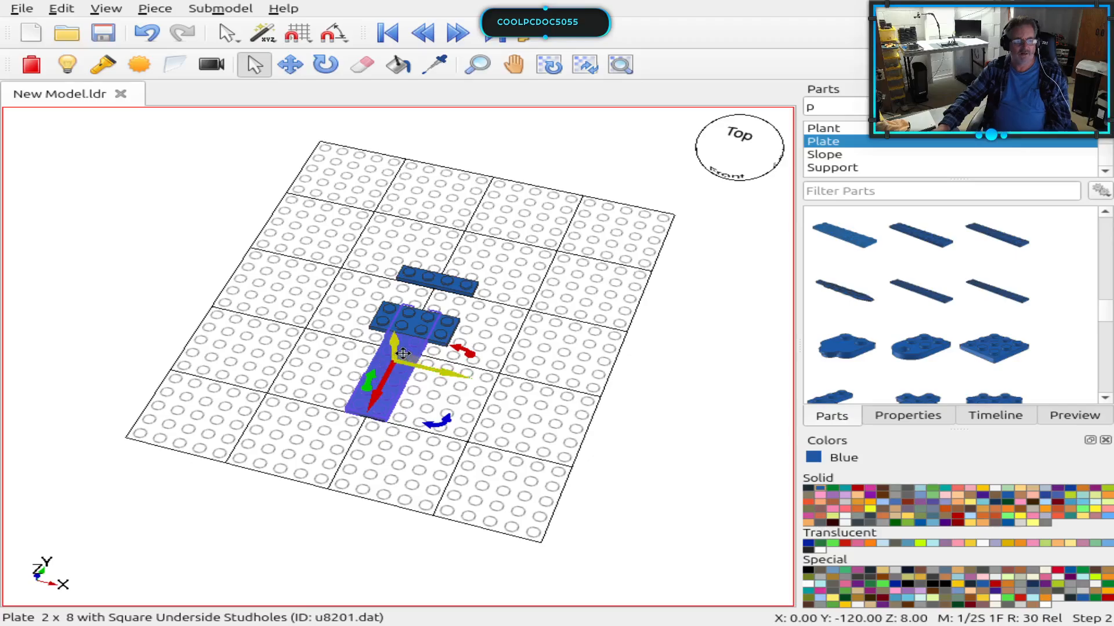
pyautogui.moveTo(394, 347); pyautogui.dragTo(393, 328)
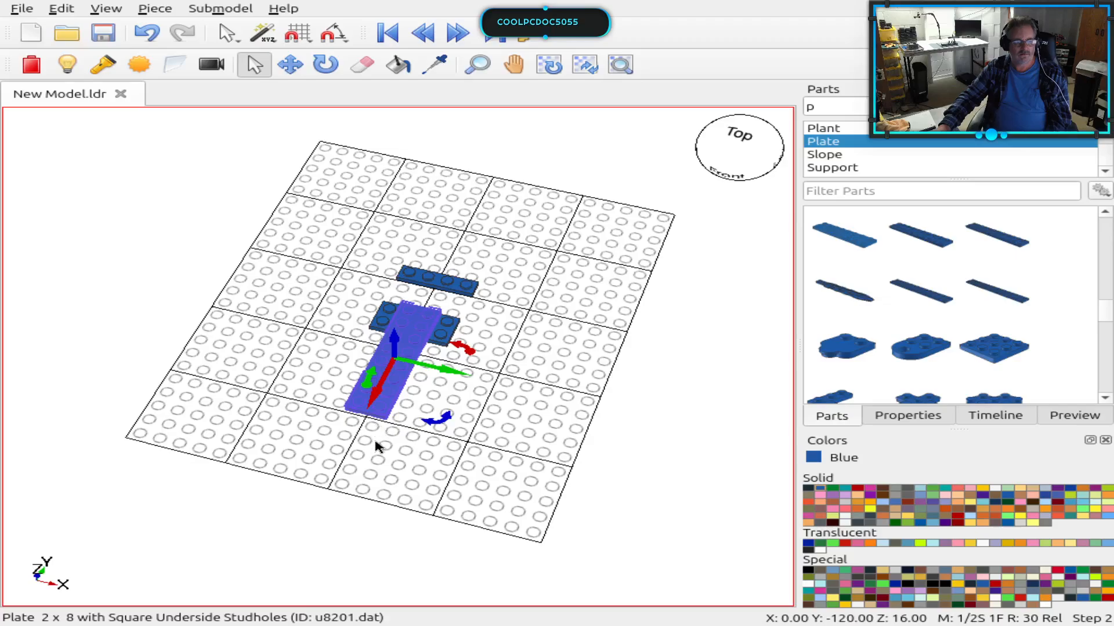
pyautogui.scroll(-2, 386, 462)
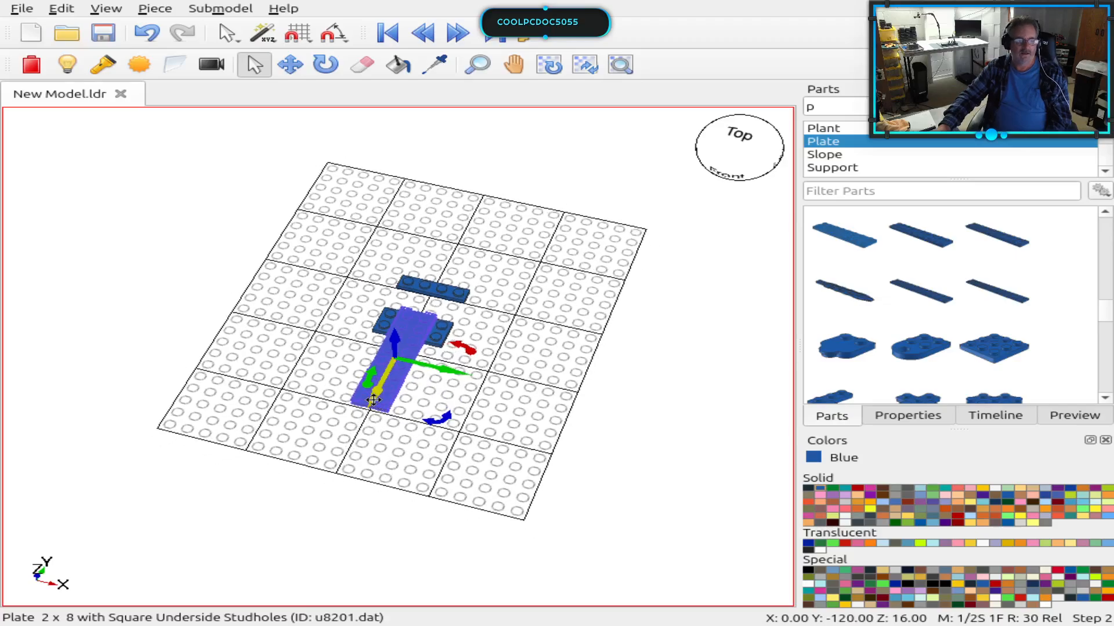
pyautogui.moveTo(383, 406); pyautogui.dragTo(409, 368)
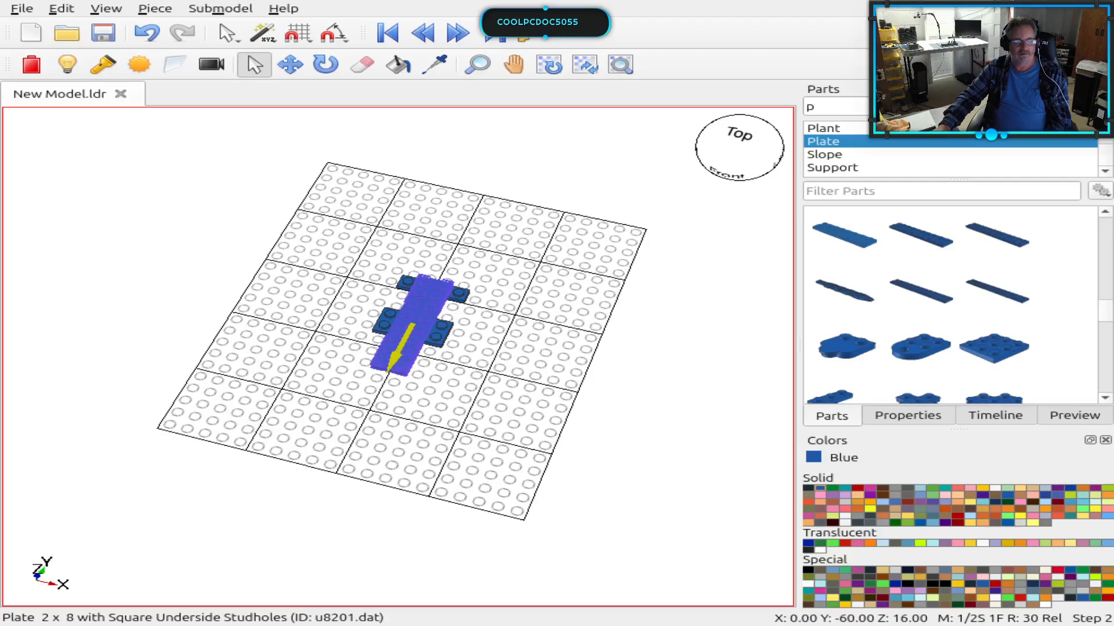
# Step: Examine the joined plates from several angles and deselect the 2 x 8 plate
pyautogui.moveTo(618, 427); pyautogui.dragTo(491, 514, button='right')
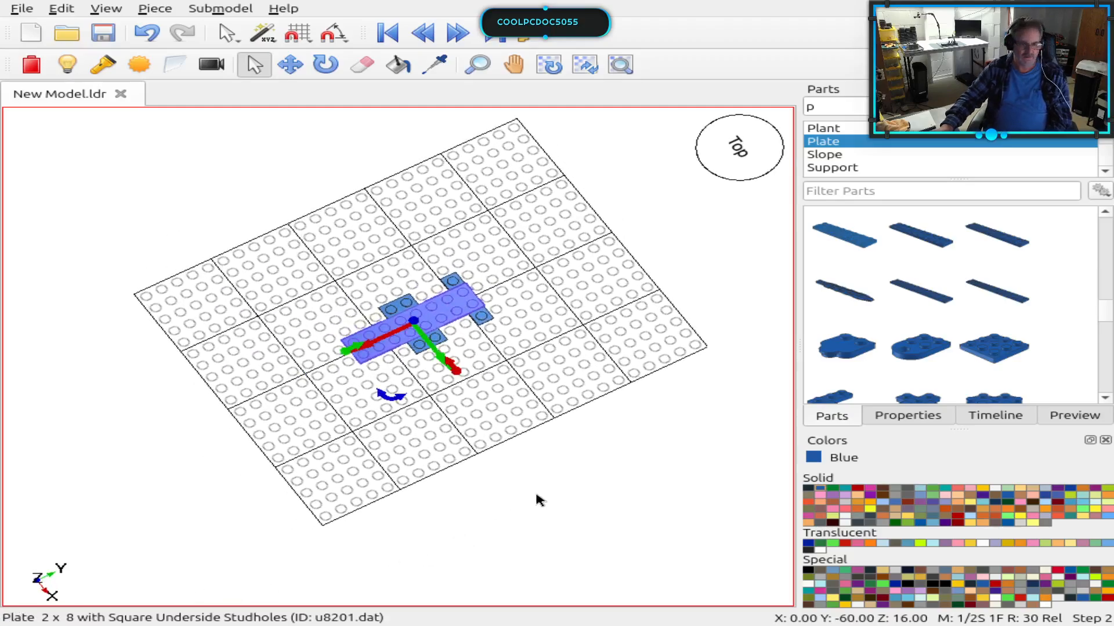
pyautogui.moveTo(348, 372); pyautogui.dragTo(554, 372, button='right')
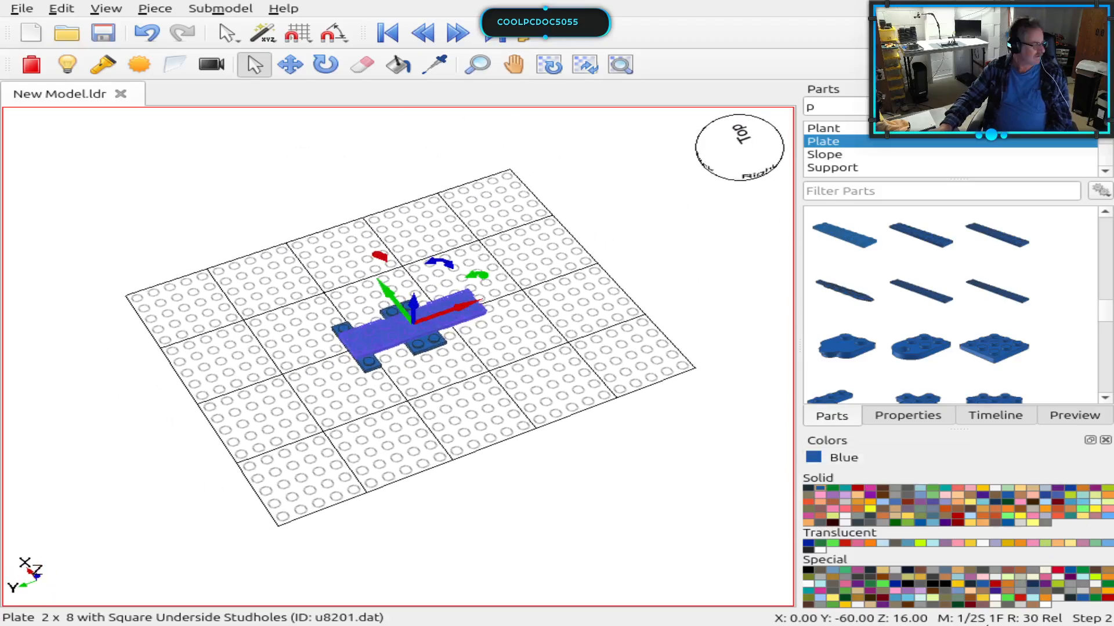
pyautogui.moveTo(562, 522); pyautogui.dragTo(383, 542, button='right')
pyautogui.click(482, 486)
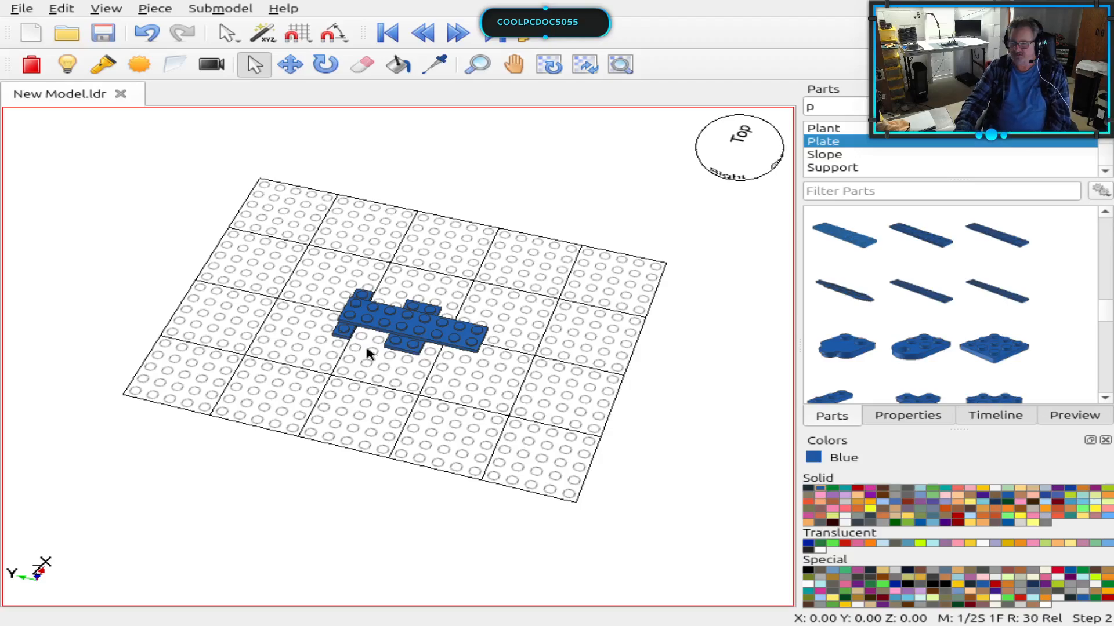
# Step: Place a second blue 2 x 8 plate at X 90, Y -320 and rotate it about the vertical axis until its length runs along Y
pyautogui.moveTo(841, 243); pyautogui.dragTo(666, 329)
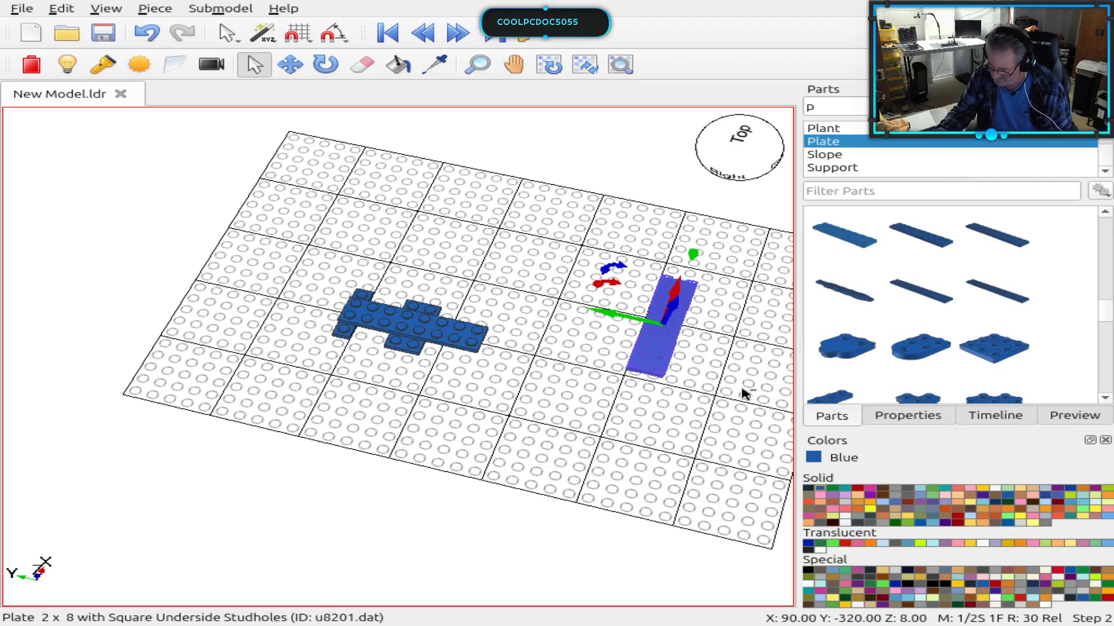
pyautogui.hotkey('shift', 'pageup')
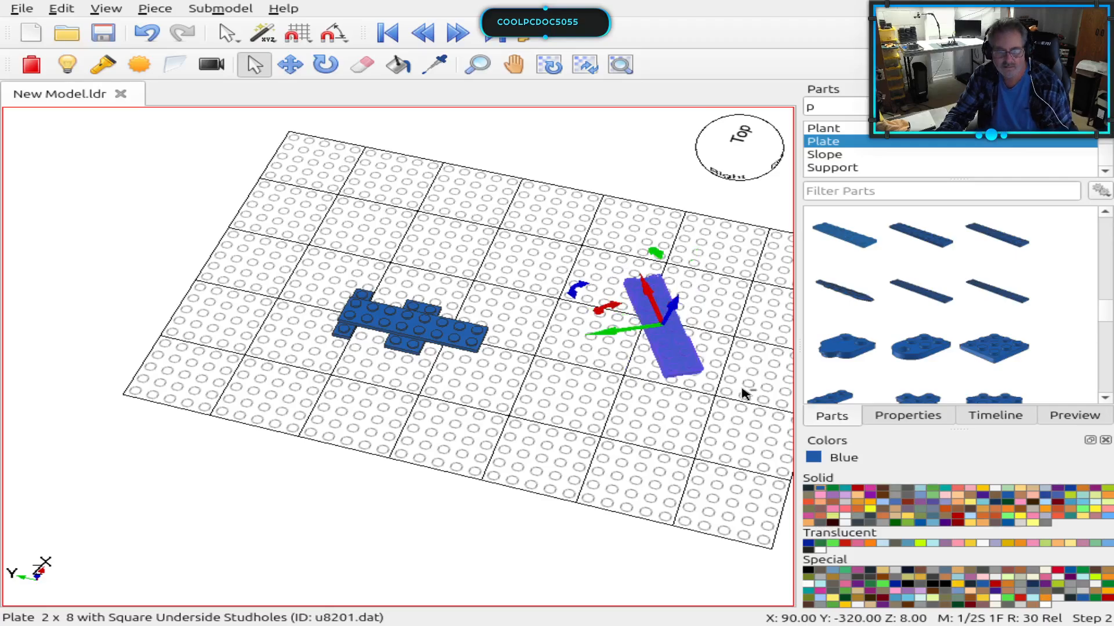
pyautogui.hotkey('shift', 'pageup')
pyautogui.hotkey('shift', 'pageup')
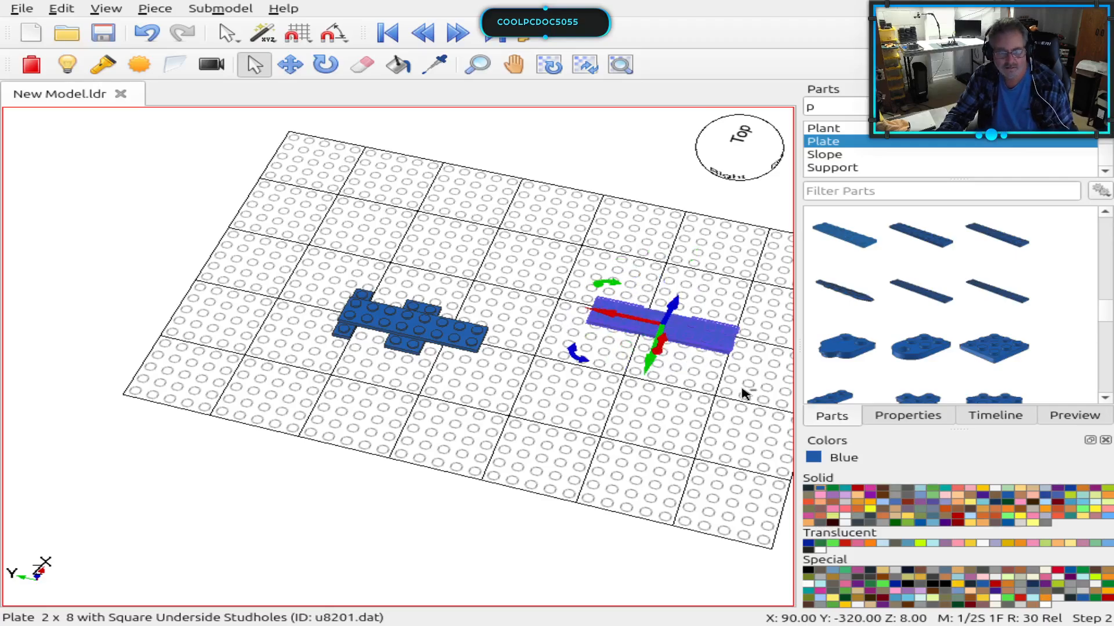
pyautogui.hotkey('shift', 'pageup')
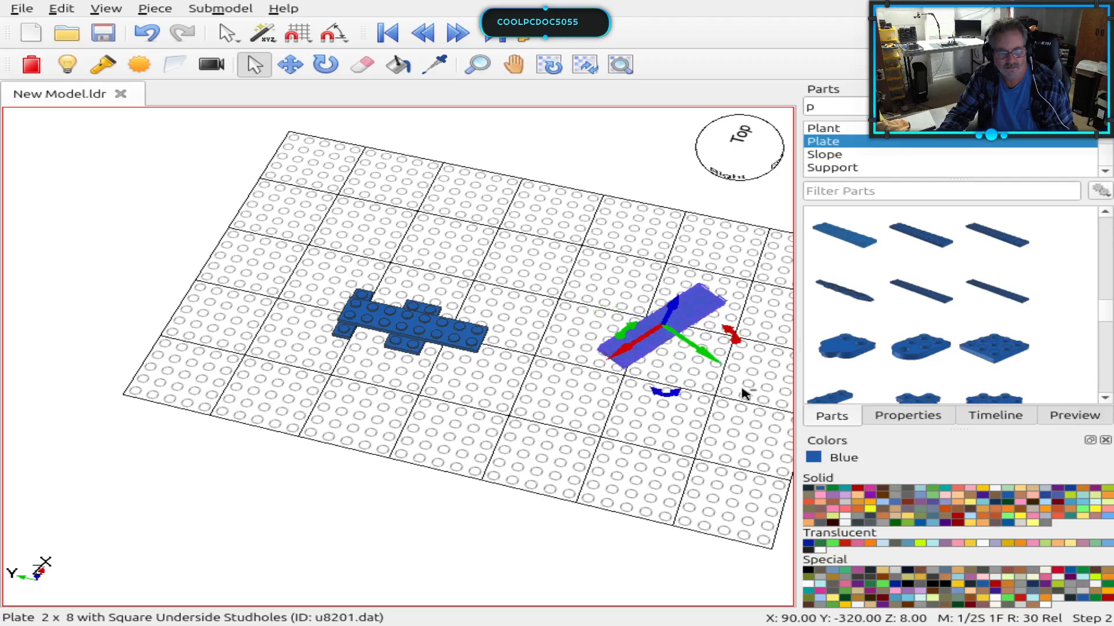
pyautogui.hotkey('shift', 'pageup')
pyautogui.hotkey('shift', 'pageup')
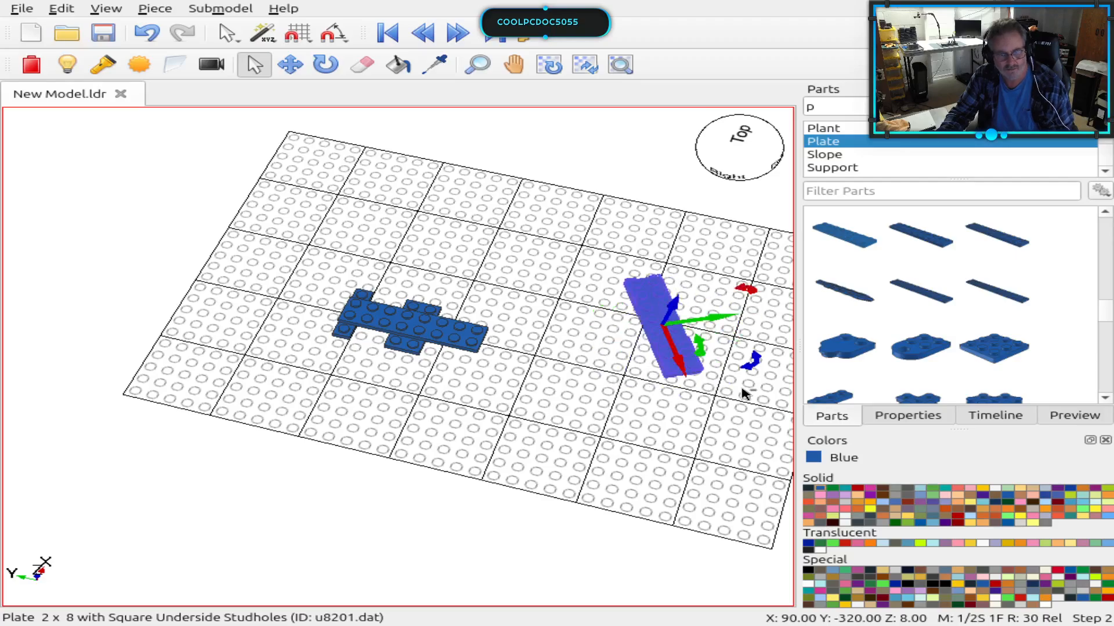
pyautogui.hotkey('shift', 'pageup')
pyautogui.hotkey('shift', 'pageup')
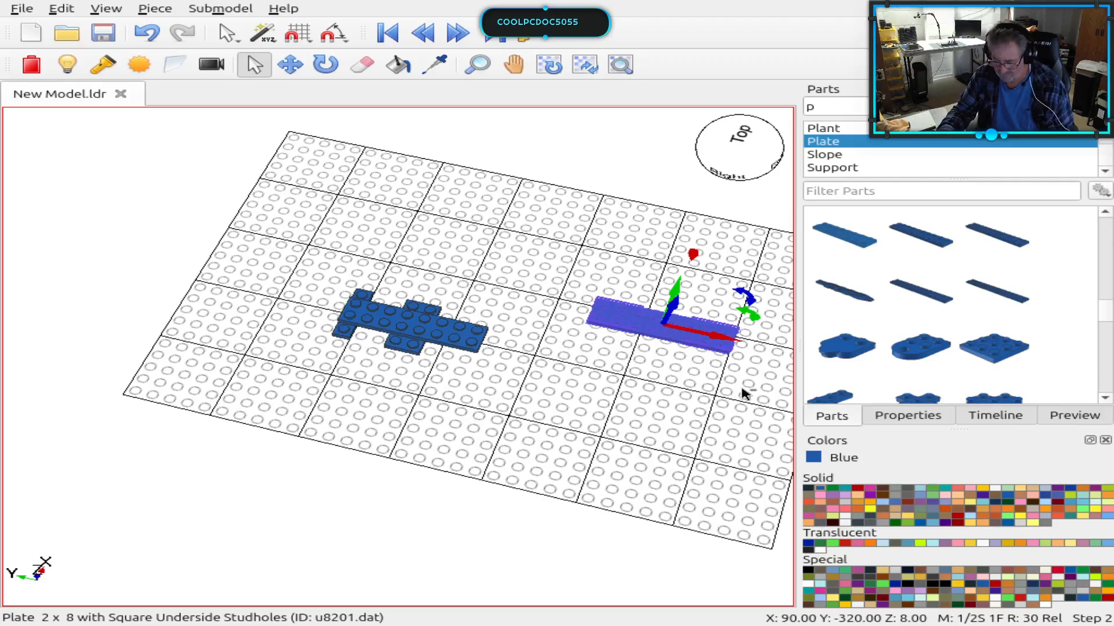
# Step: Tilt the second 2 x 8 plate about its long axis and rotate it back to lie flat
pyautogui.hotkey('shift', 'pageup')
pyautogui.hotkey('shift', 'pageup')
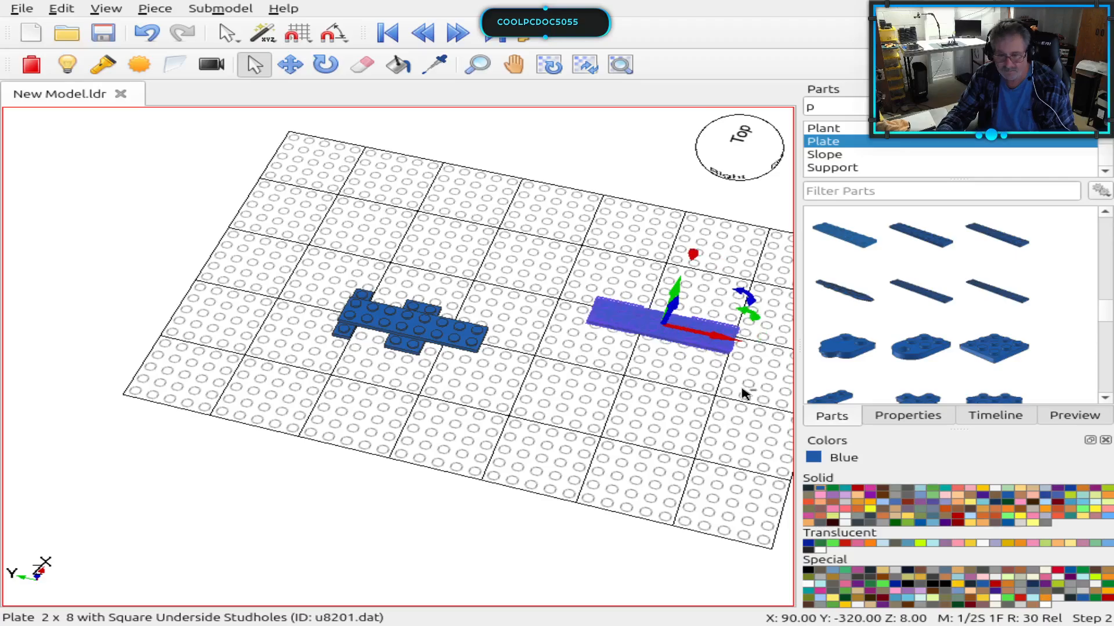
pyautogui.hotkey('shift', 'pageup')
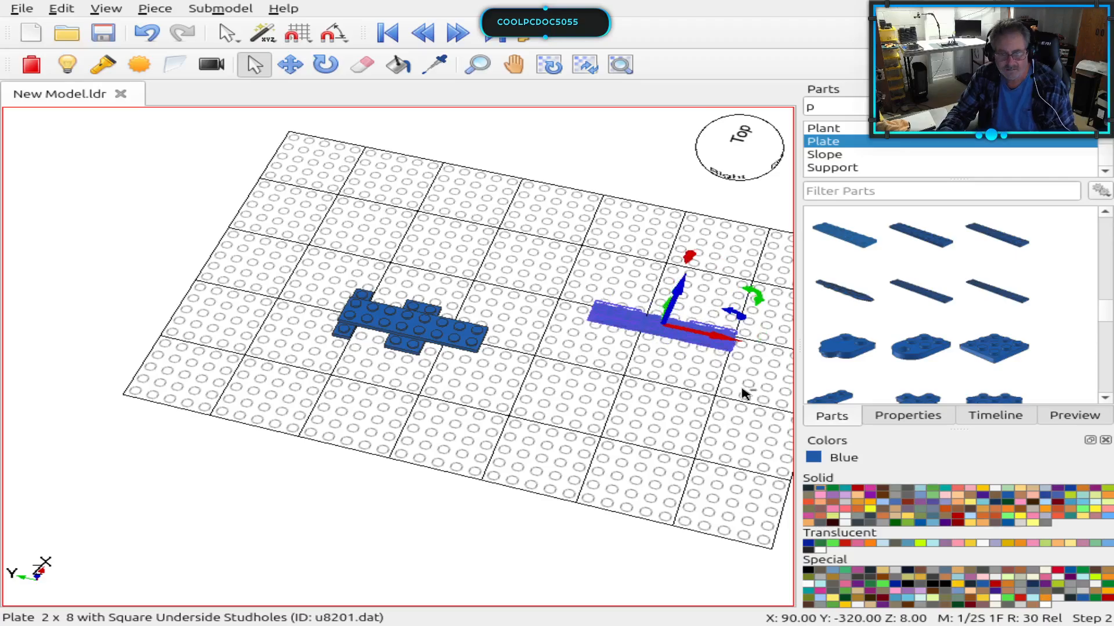
pyautogui.hotkey('shift', 'pageup')
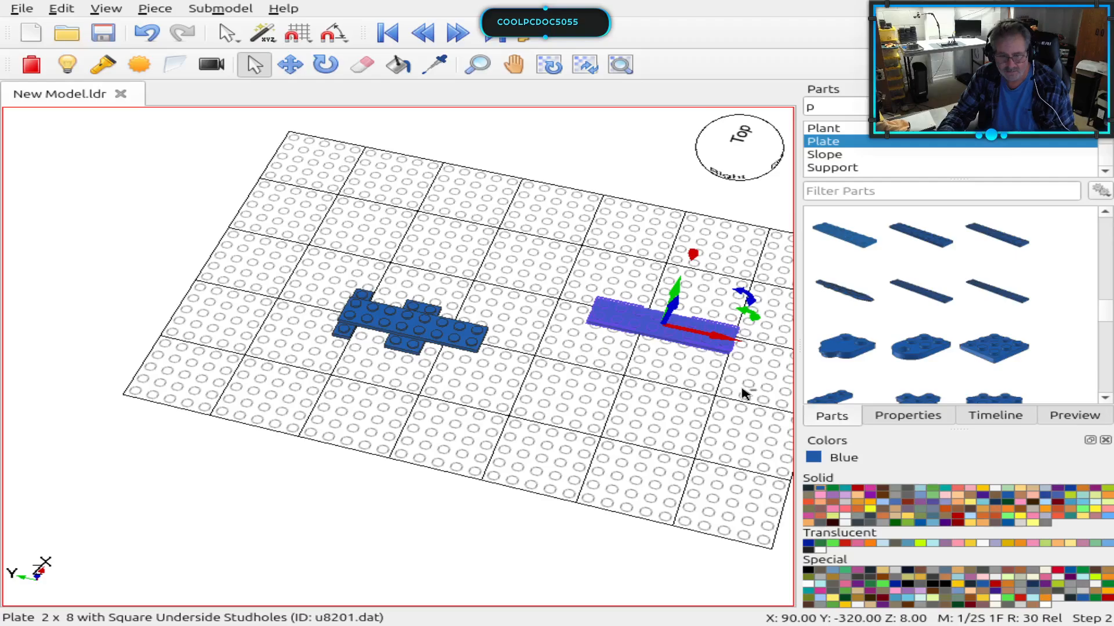
# Step: Move the second 2 x 8 plate to X 10, Y -280, keeping it flat on the grid
pyautogui.press('Right')
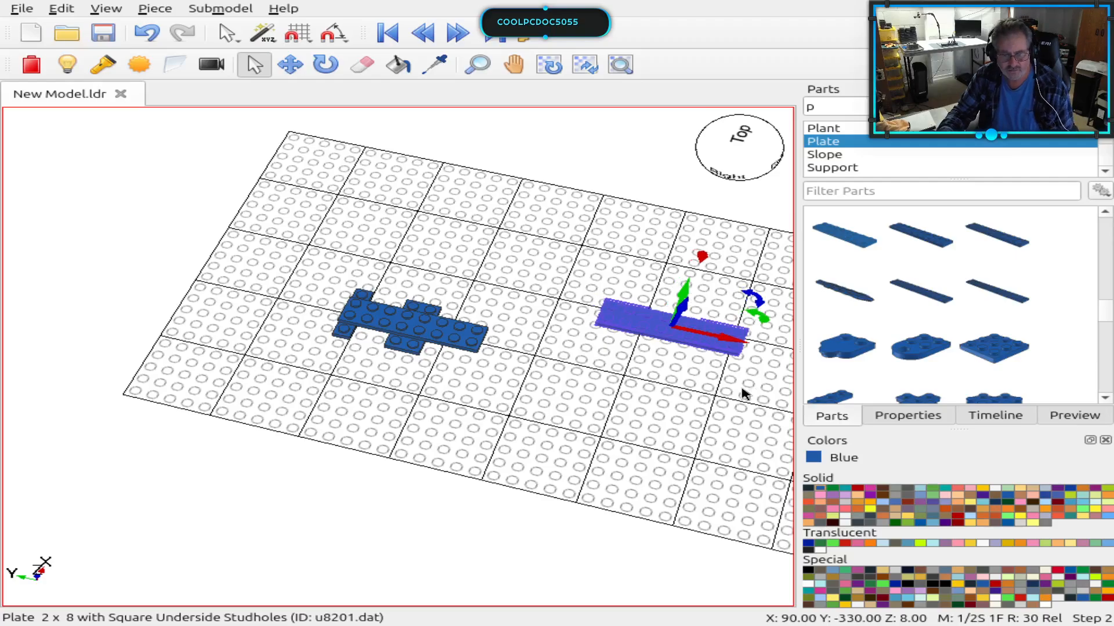
pyautogui.press('Left')
pyautogui.press('Left')
pyautogui.press('Left')
pyautogui.press('Left')
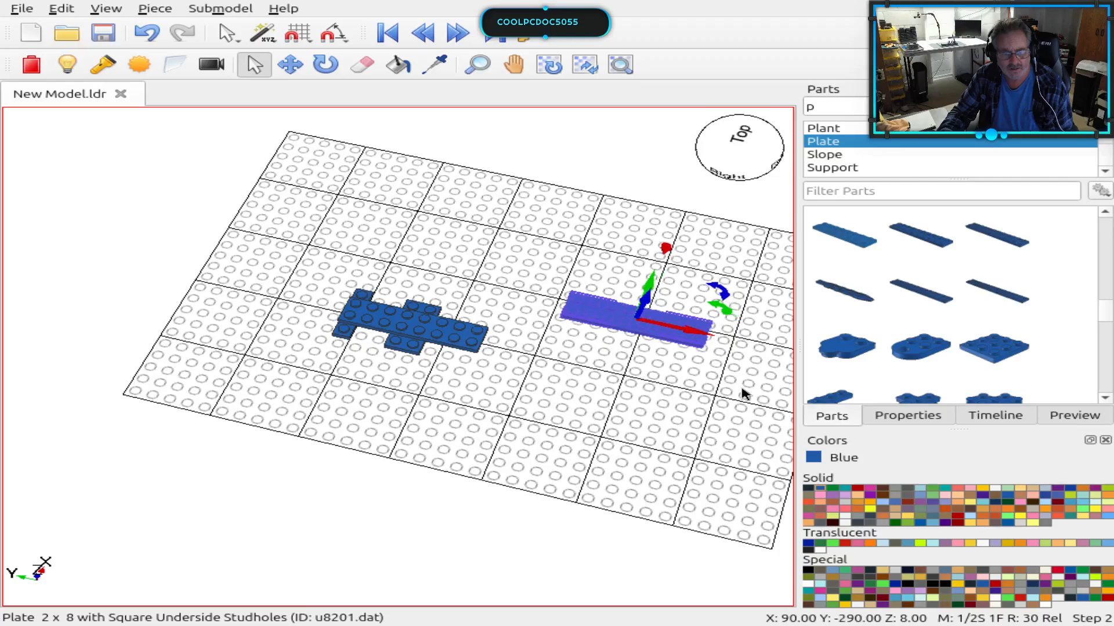
pyautogui.press('Left')
pyautogui.press('Down')
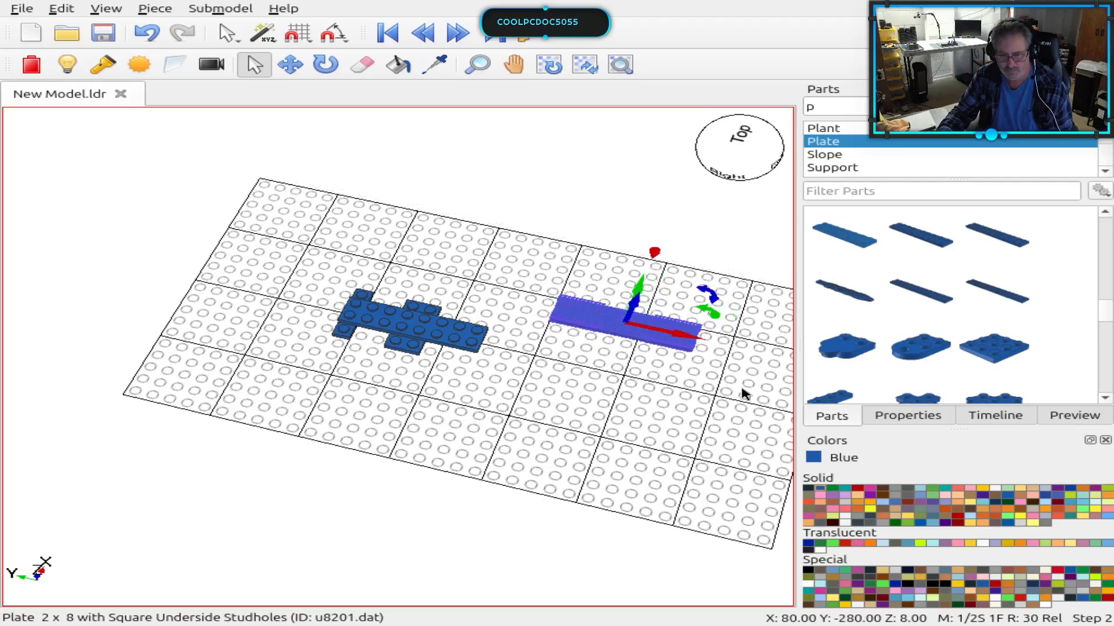
pyautogui.press('Down')
pyautogui.press('Down')
pyautogui.press('Down')
pyautogui.press('Down')
pyautogui.press('Down')
pyautogui.press('Down')
pyautogui.press('Down')
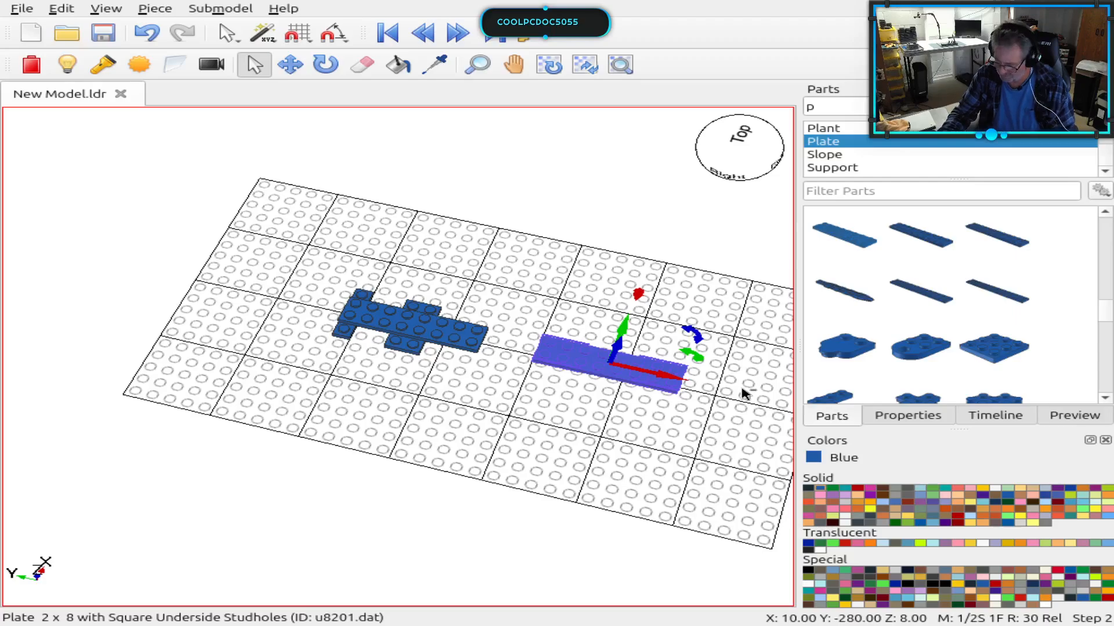
# Step: Rotate the second 2 x 8 plate 90 degrees about the vertical axis and delete it from the model
pyautogui.hotkey('shift', 'pageup')
pyautogui.hotkey('shift', 'pageup')
pyautogui.hotkey('shift', 'pageup')
pyautogui.hotkey('shift', 'pageup')
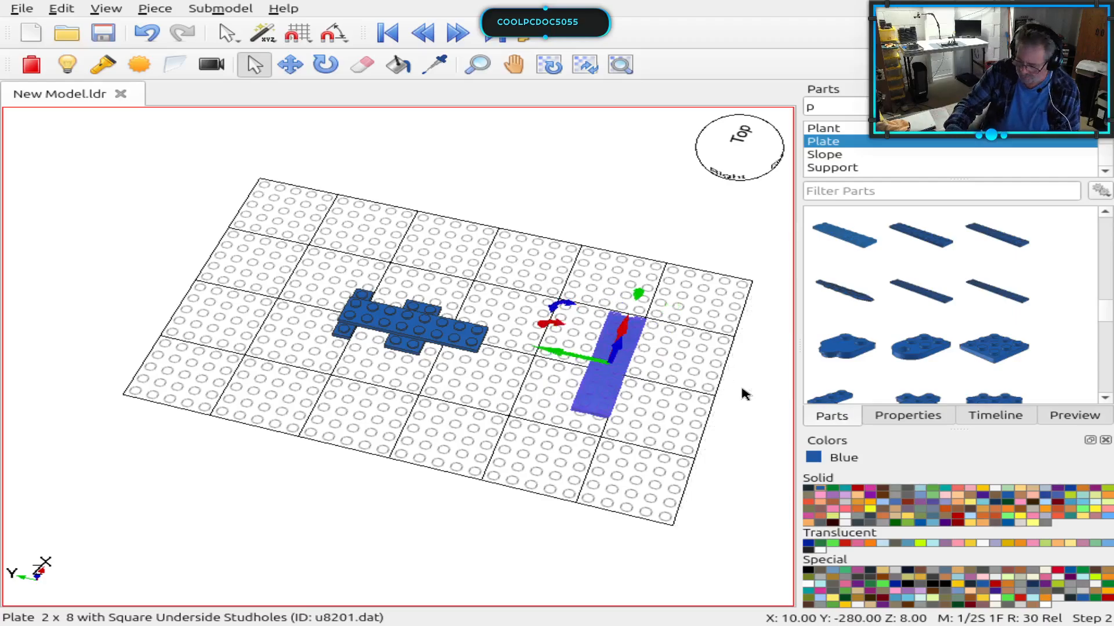
pyautogui.press('Delete')
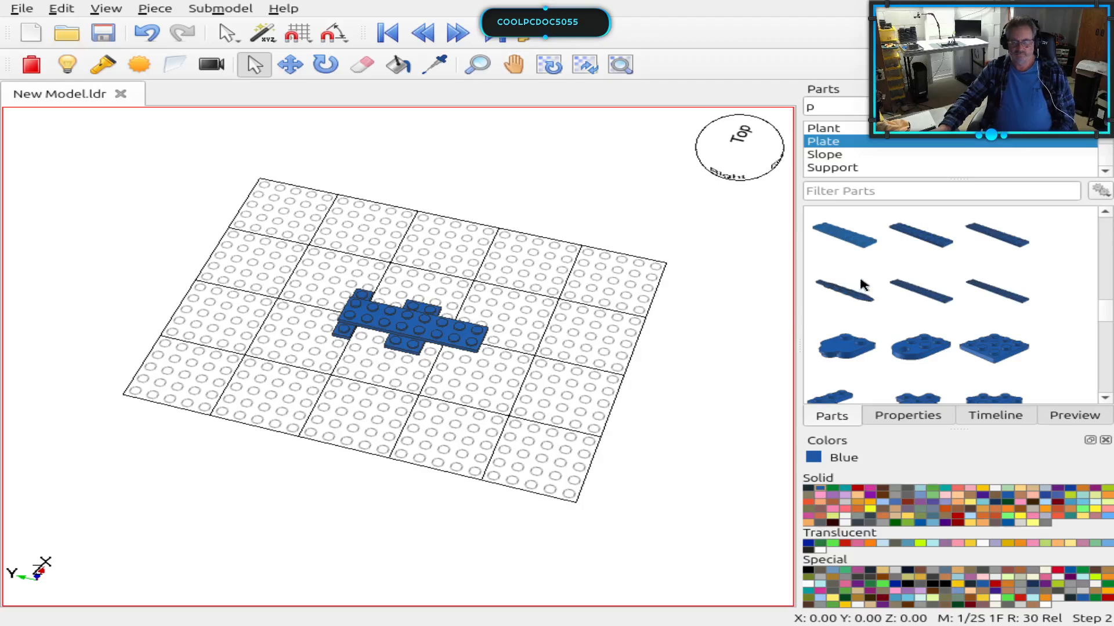
# Step: Go through the building steps from Step 1 to Step 2 and make the empty Step 3 the current step
pyautogui.click(996, 416)
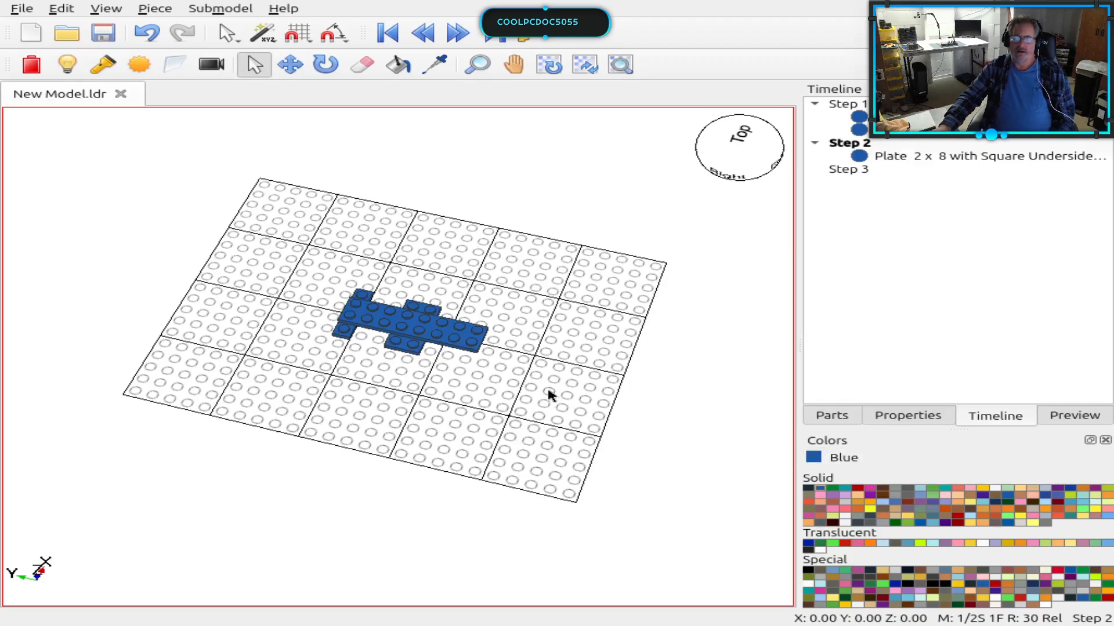
pyautogui.click(846, 107)
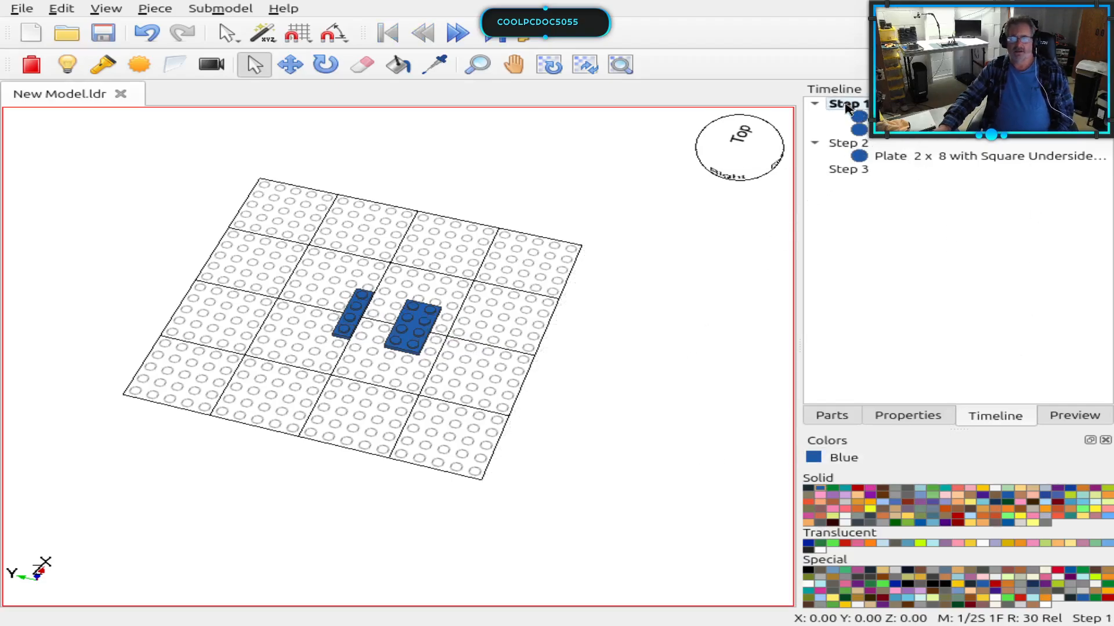
pyautogui.click(458, 36)
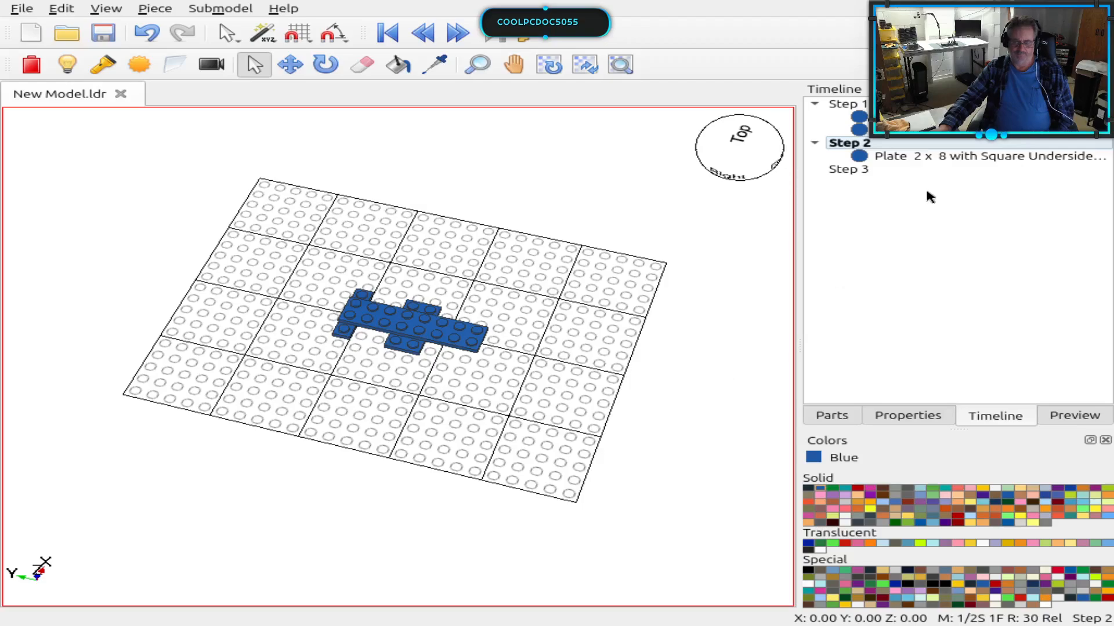
pyautogui.click(457, 33)
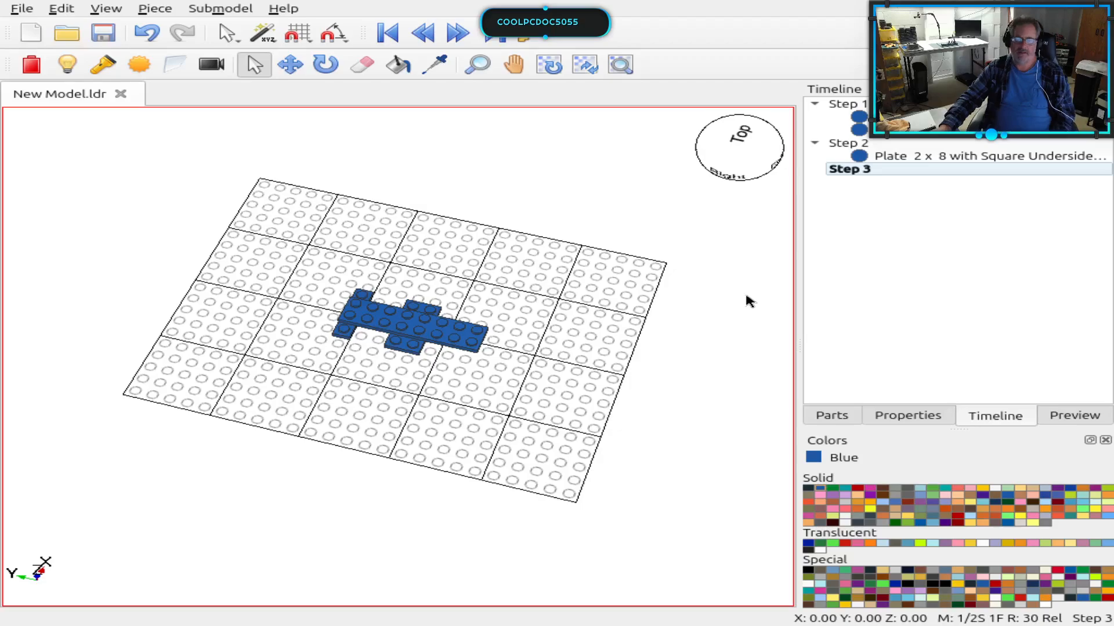
# Step: Filter the part categories by "car" and clear the category filter so all categories are listed
pyautogui.click(845, 415)
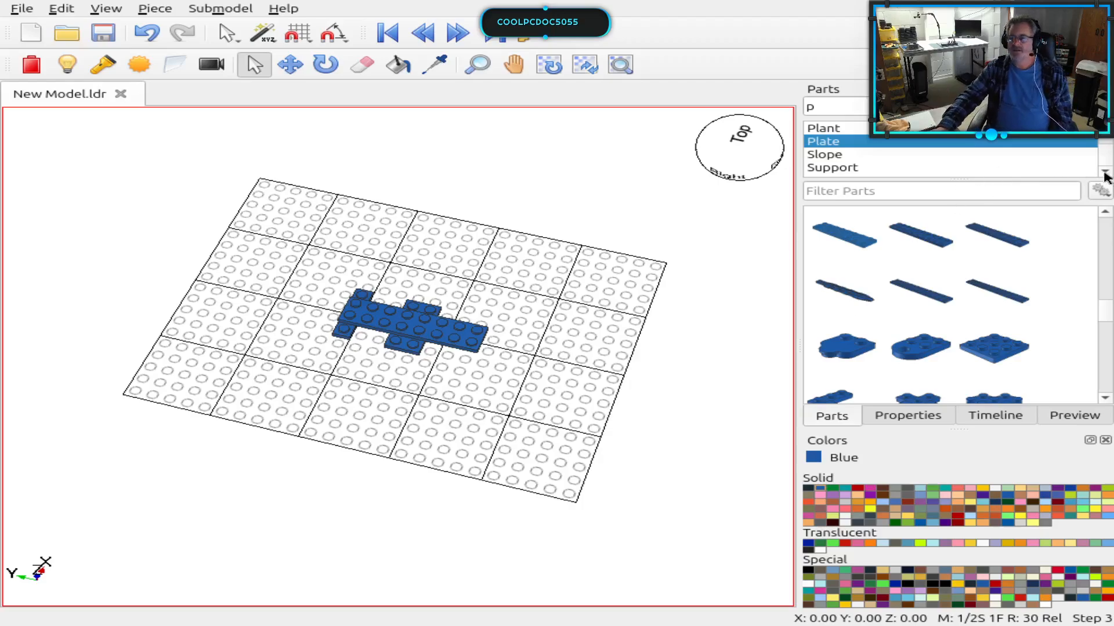
pyautogui.write('l')
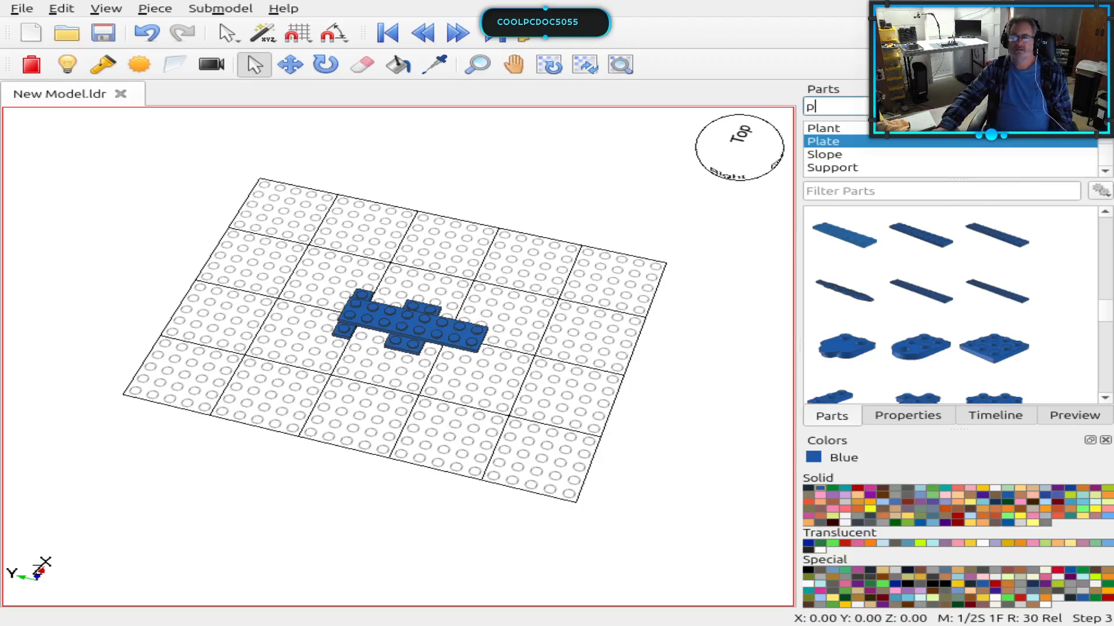
pyautogui.press('BackSpace')
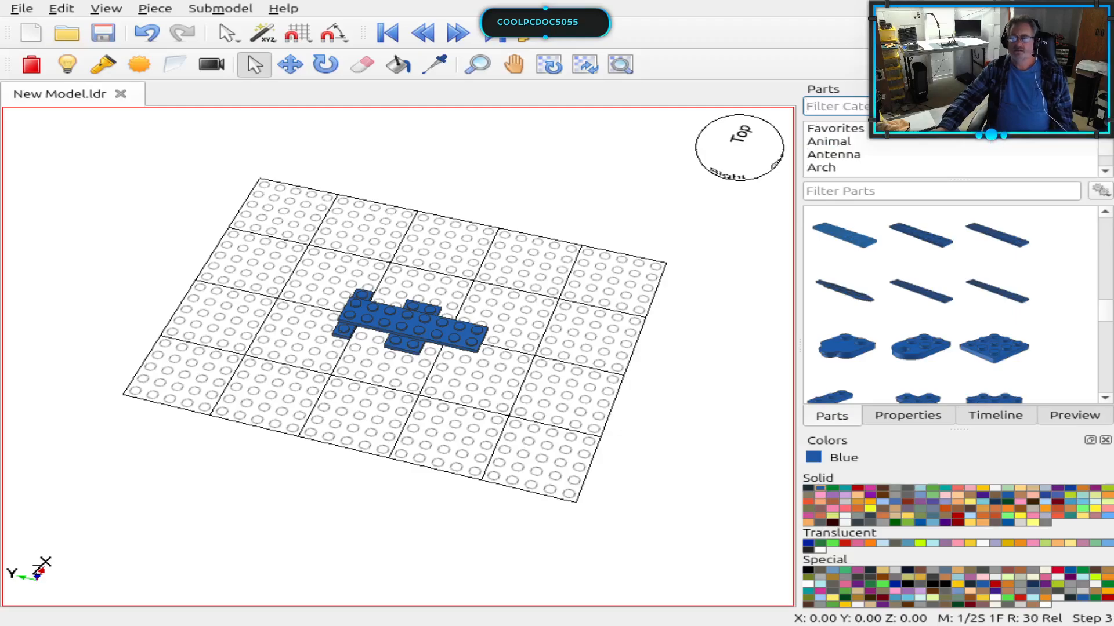
pyautogui.write('c')
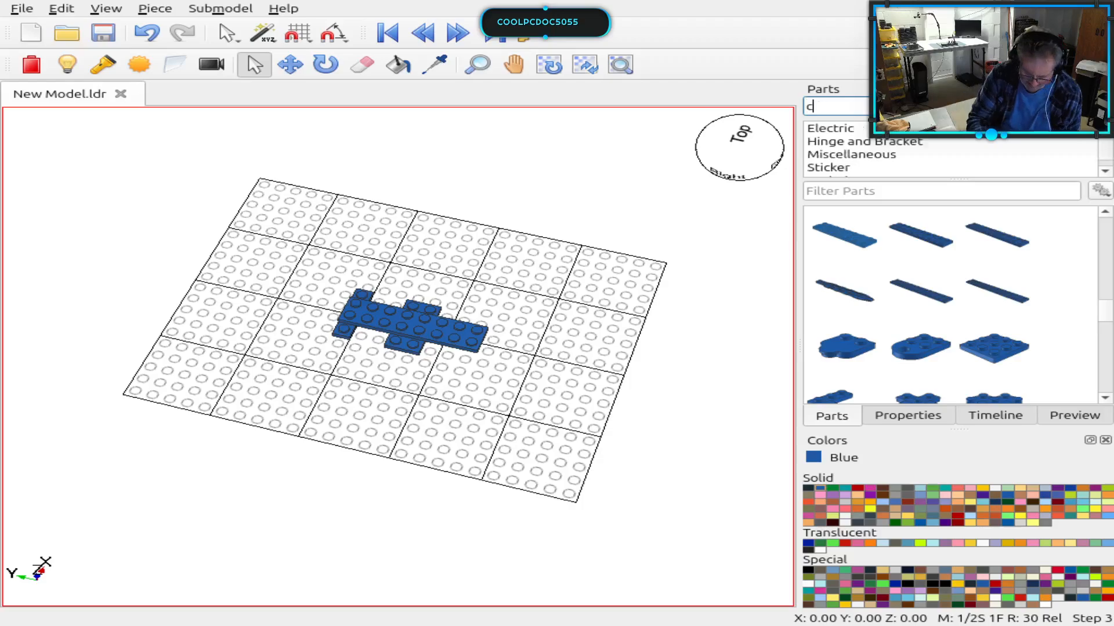
pyautogui.write('ar')
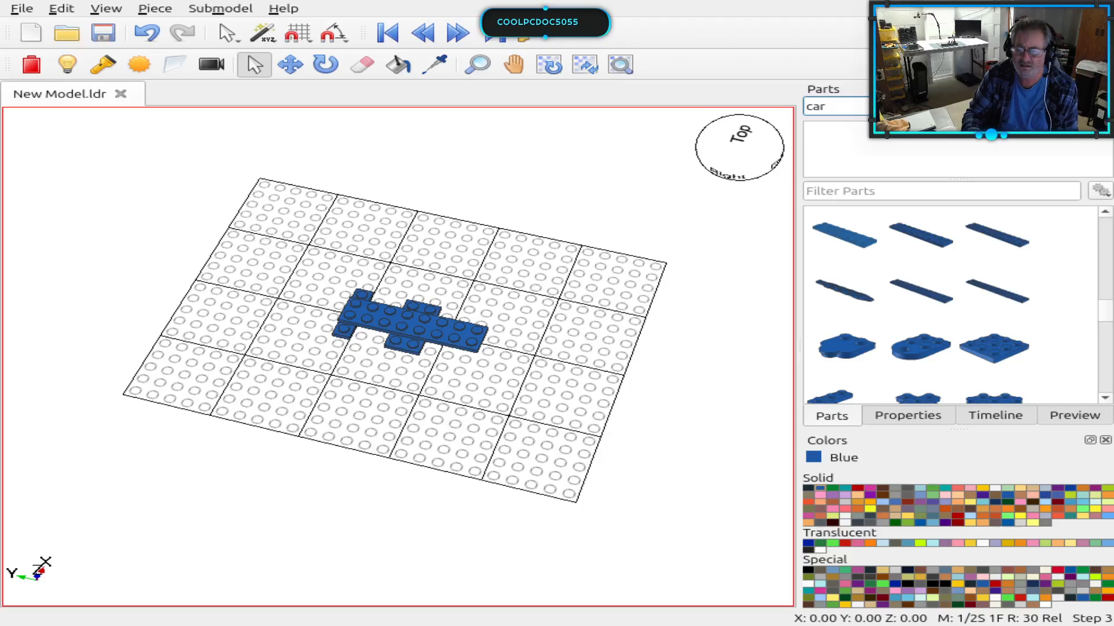
pyautogui.press('BackSpace')
pyautogui.press('BackSpace')
pyautogui.press('BackSpace')
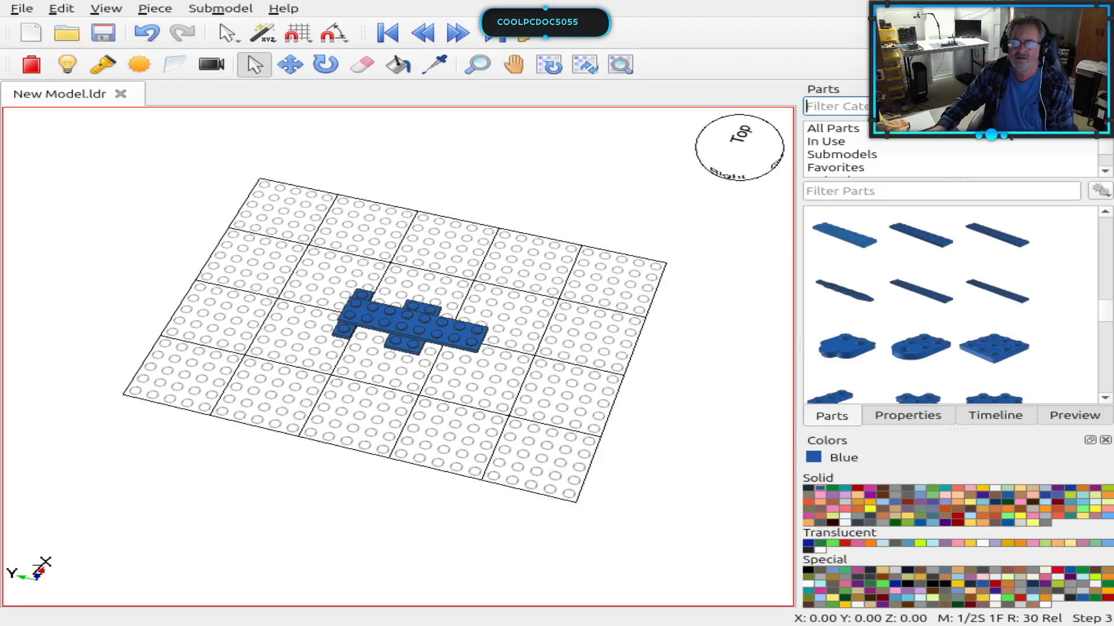
# Step: Find the Vehicle category in the full part category list and show its parts
pyautogui.scroll(-3, 950, 148)
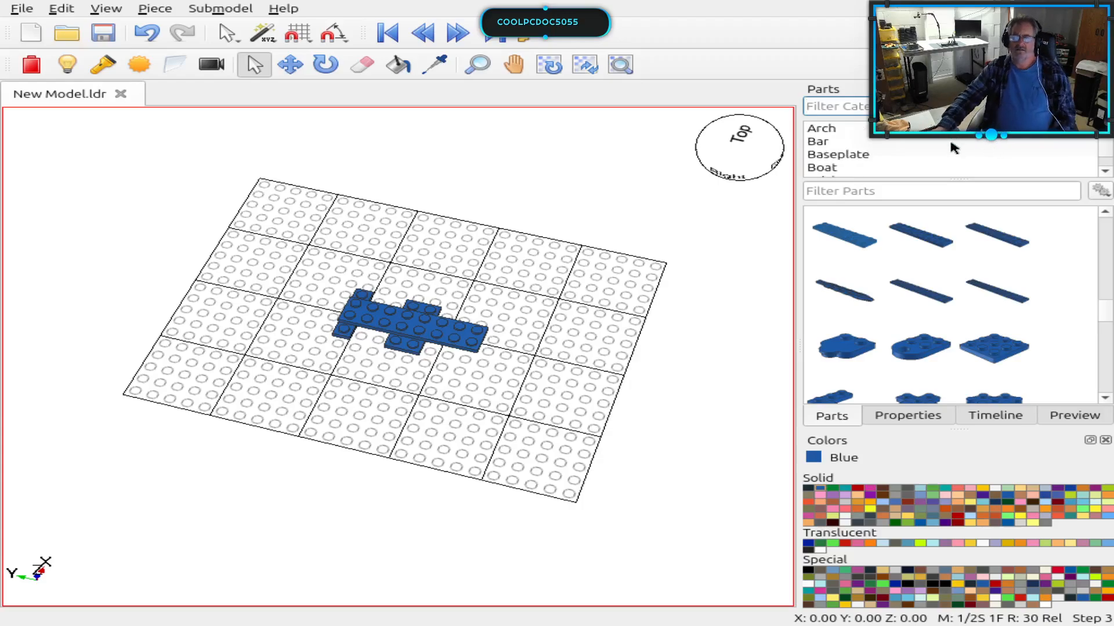
pyautogui.scroll(-2, 950, 150)
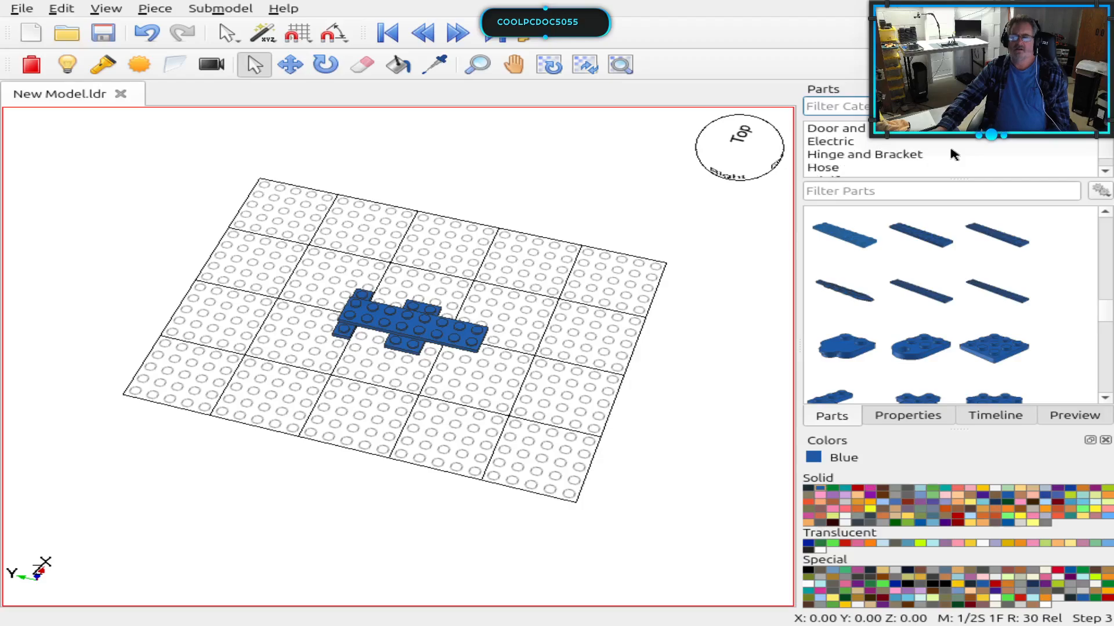
pyautogui.scroll(-2, 950, 150)
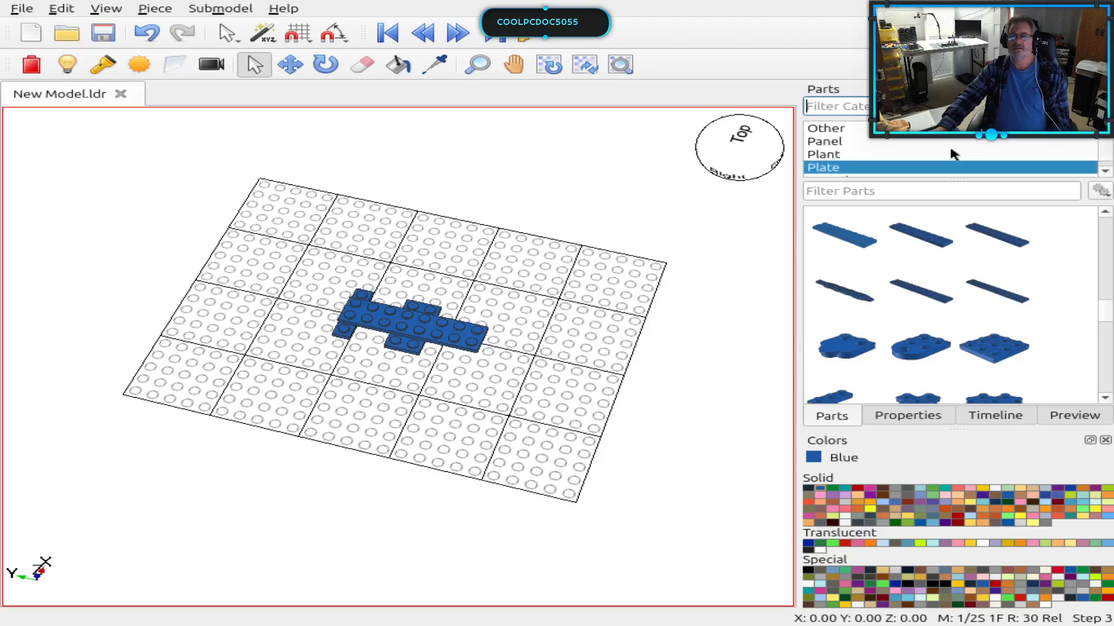
pyautogui.scroll(-1, 951, 156)
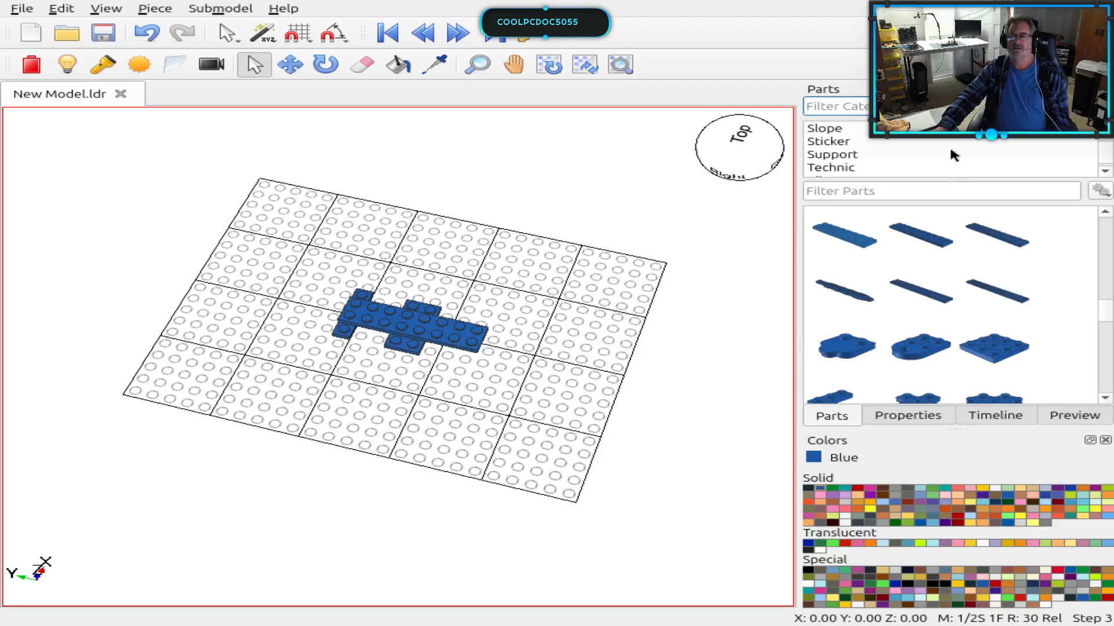
pyautogui.scroll(-1, 903, 156)
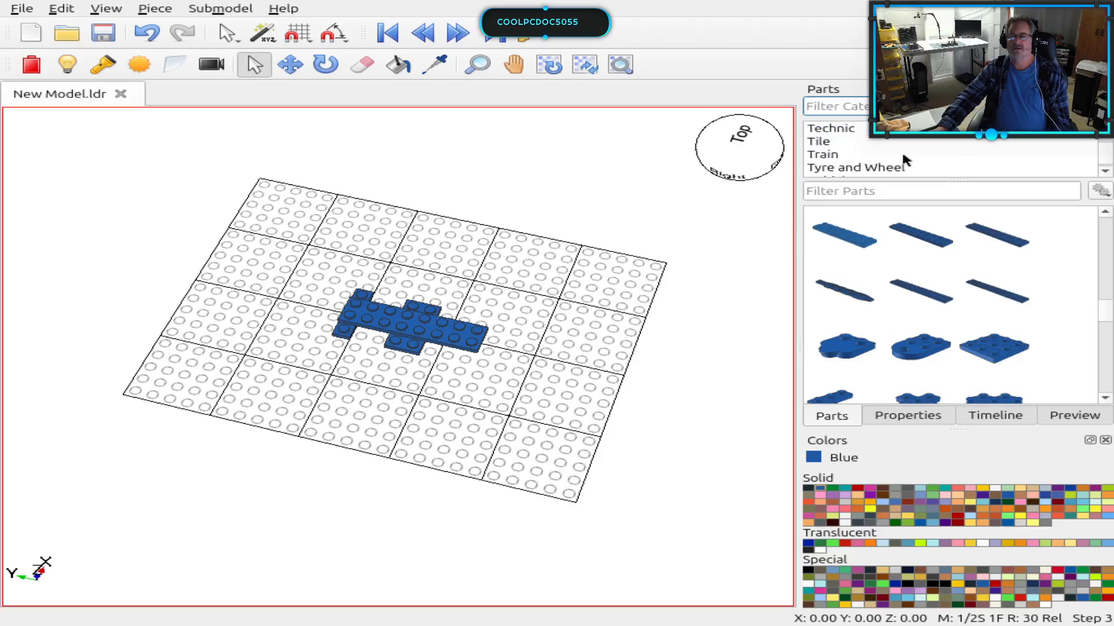
pyautogui.scroll(-1, 905, 160)
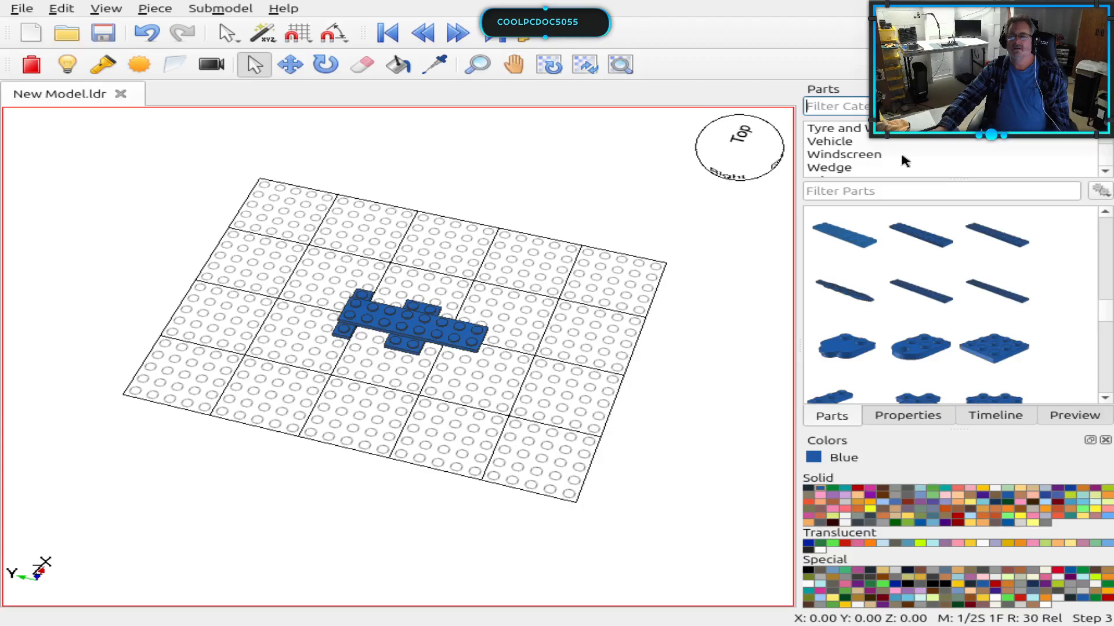
pyautogui.click(839, 141)
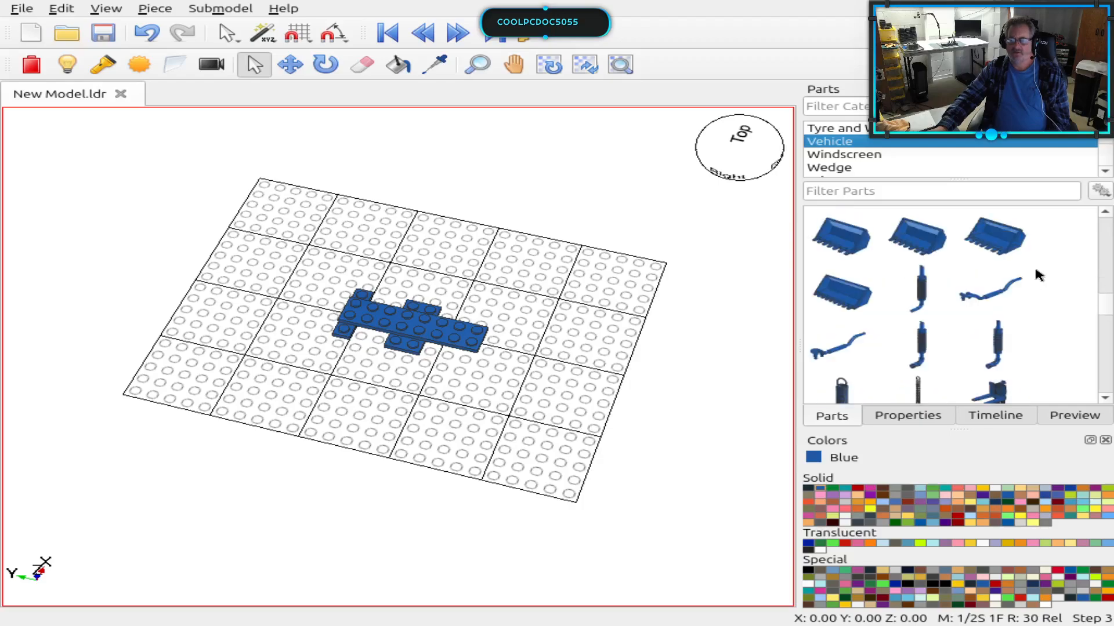
# Step: Place the blue Car Steering Stand and Wheel (Complete) from the Vehicle parts at X -90, Y 0, Z 8 in Step 3
pyautogui.scroll(-3, 1039, 276)
pyautogui.scroll(-3, 1037, 275)
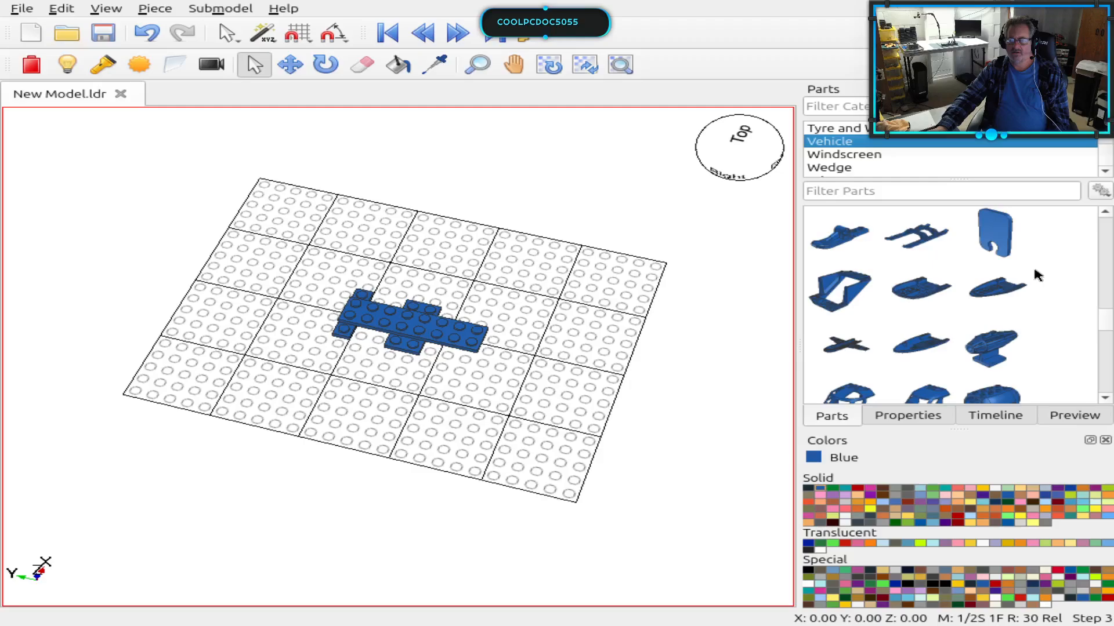
pyautogui.scroll(-3, 1037, 276)
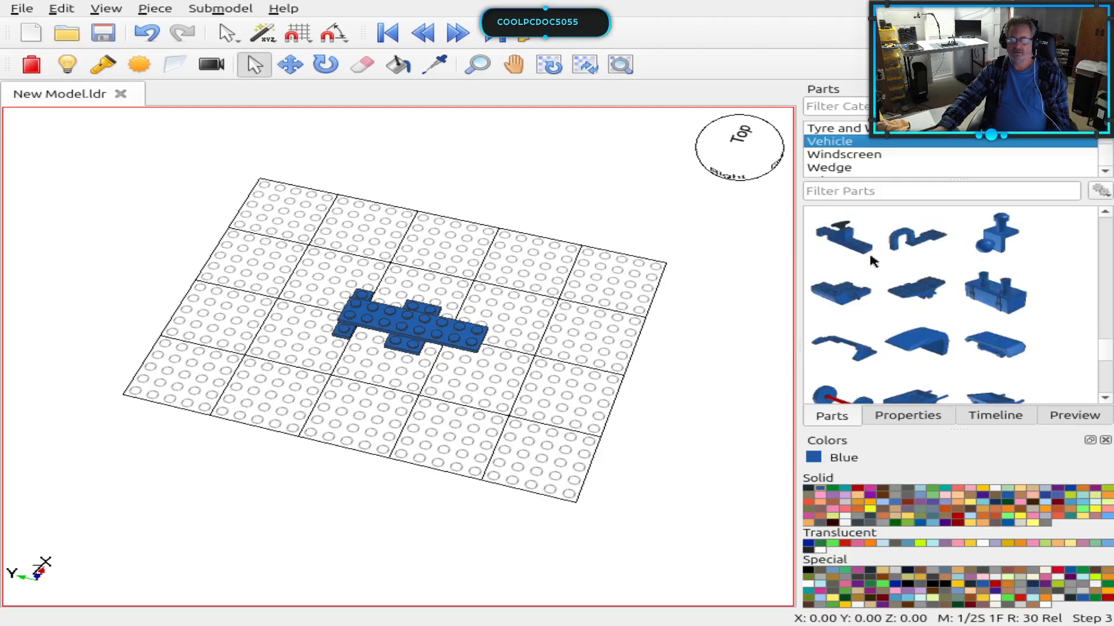
pyautogui.scroll(-3, 870, 270)
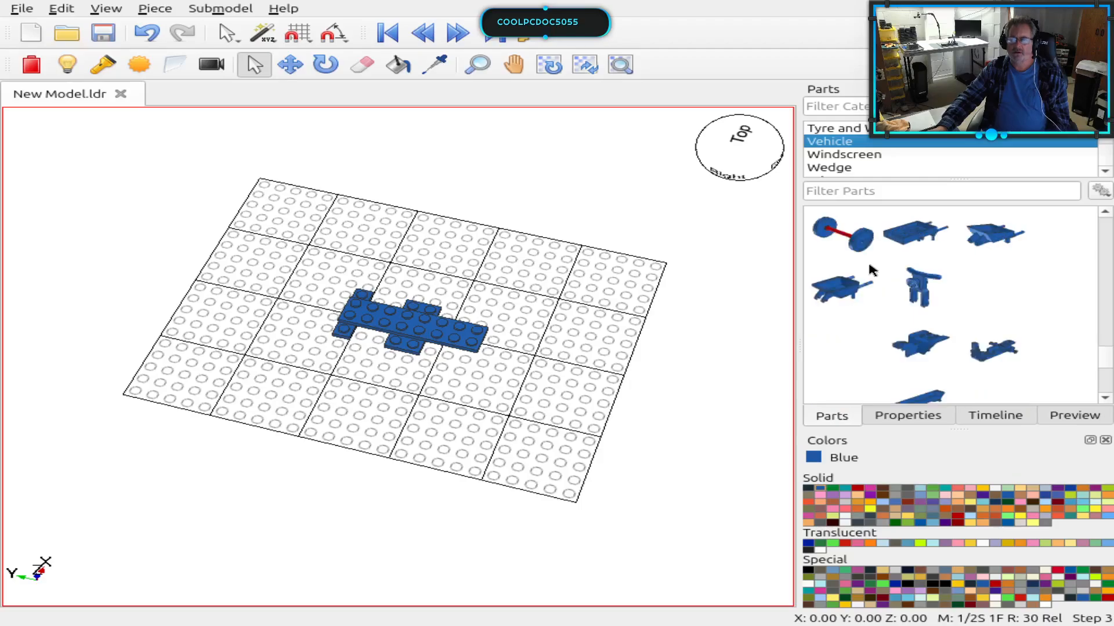
pyautogui.scroll(-3, 870, 266)
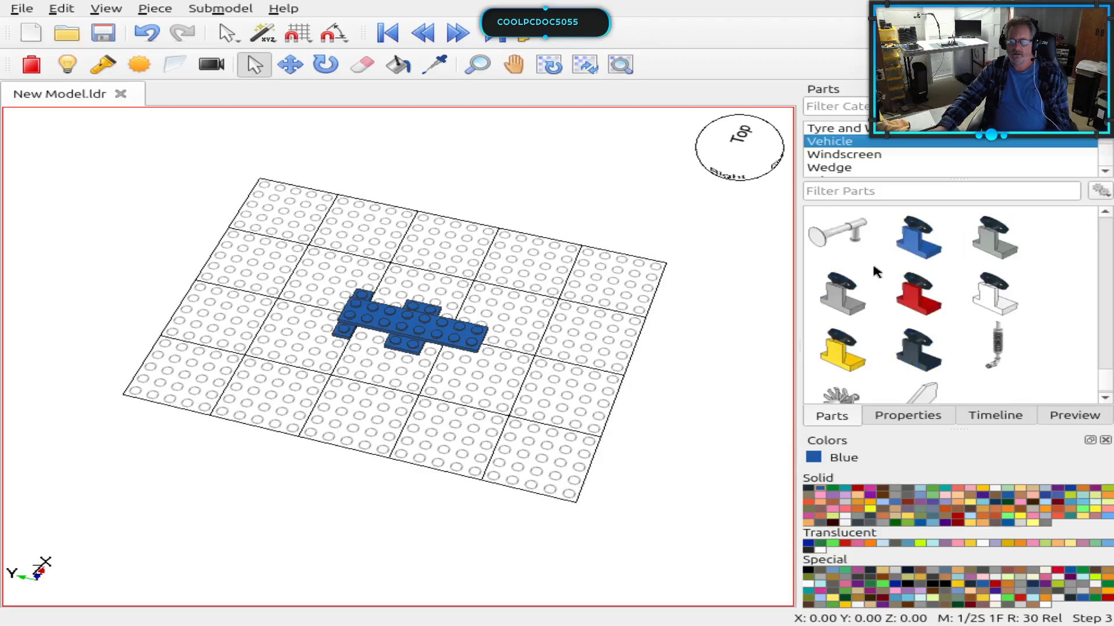
pyautogui.moveTo(923, 250); pyautogui.dragTo(332, 367)
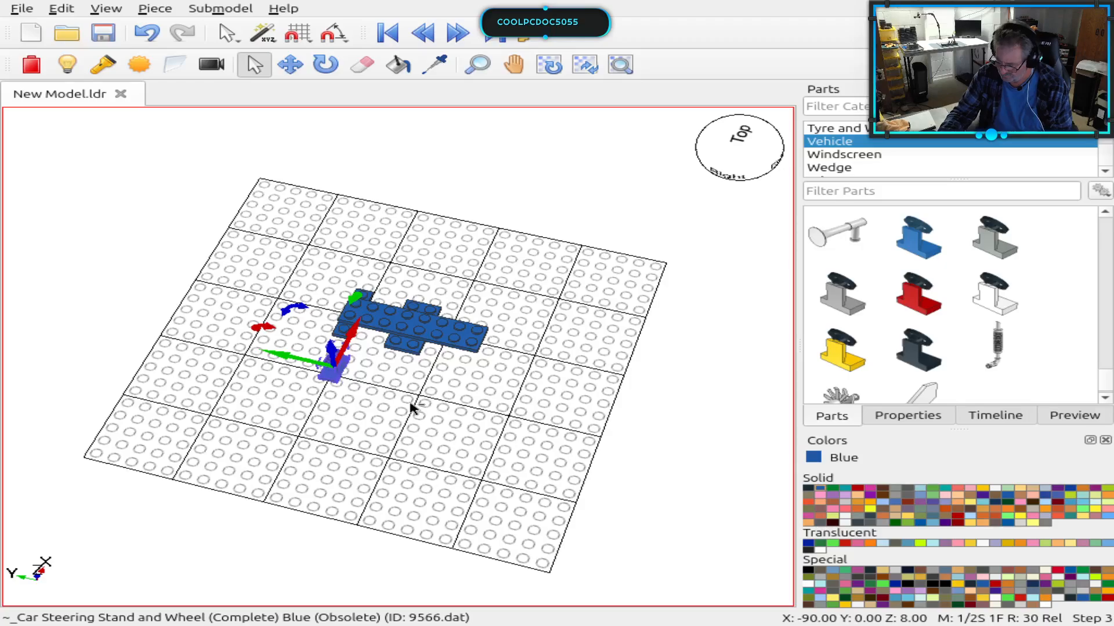
# Step: Rotate the blue steering stand 180 degrees about the vertical axis
pyautogui.hotkey('shift', 'pagedown')
pyautogui.hotkey('shift', 'pagedown')
pyautogui.hotkey('shift', 'pagedown')
pyautogui.hotkey('shift', 'pagedown')
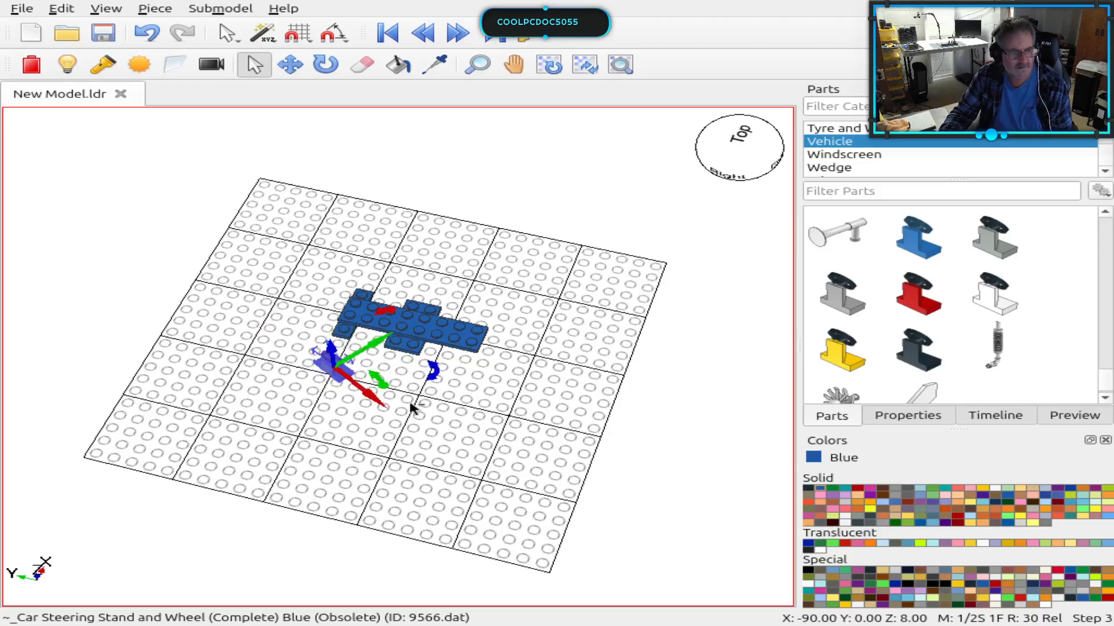
pyautogui.hotkey('shift', 'pagedown')
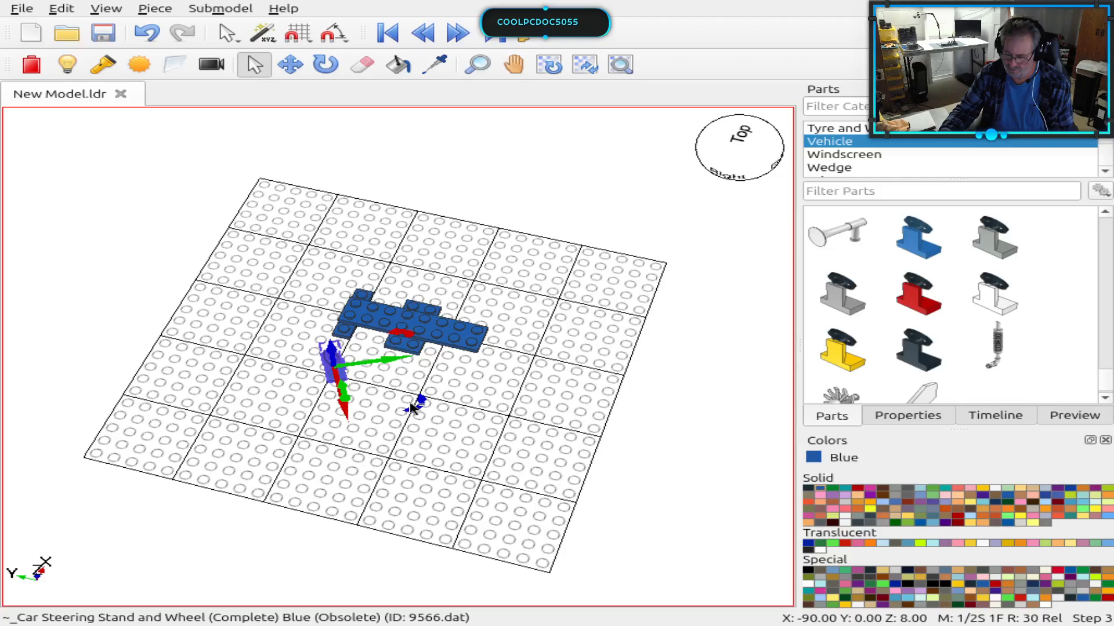
pyautogui.hotkey('shift', 'pagedown')
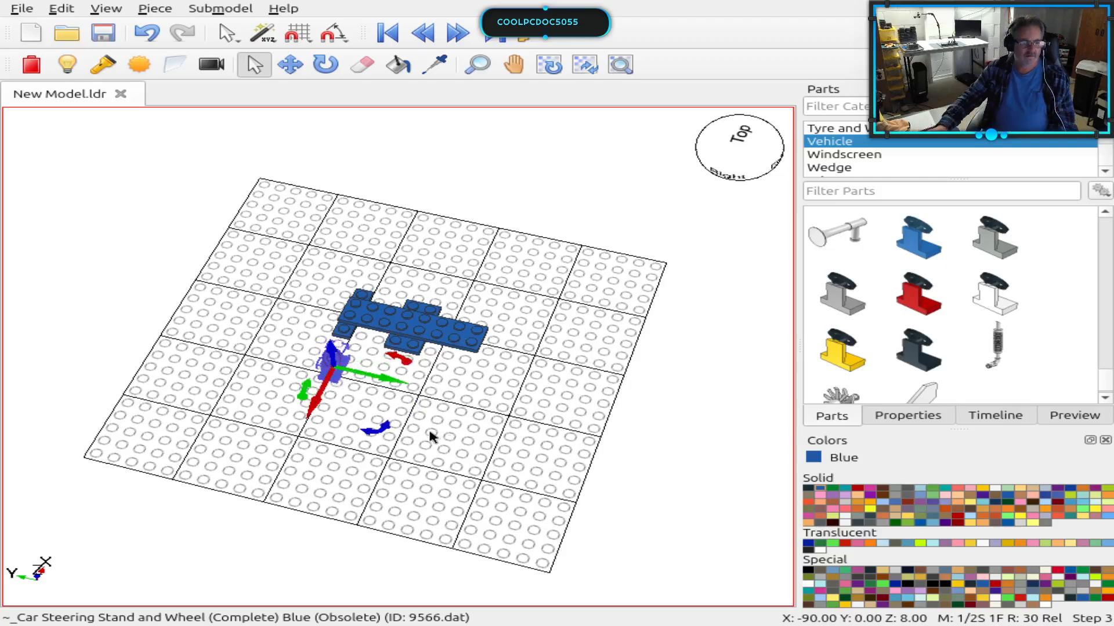
pyautogui.scroll(3, 394, 413)
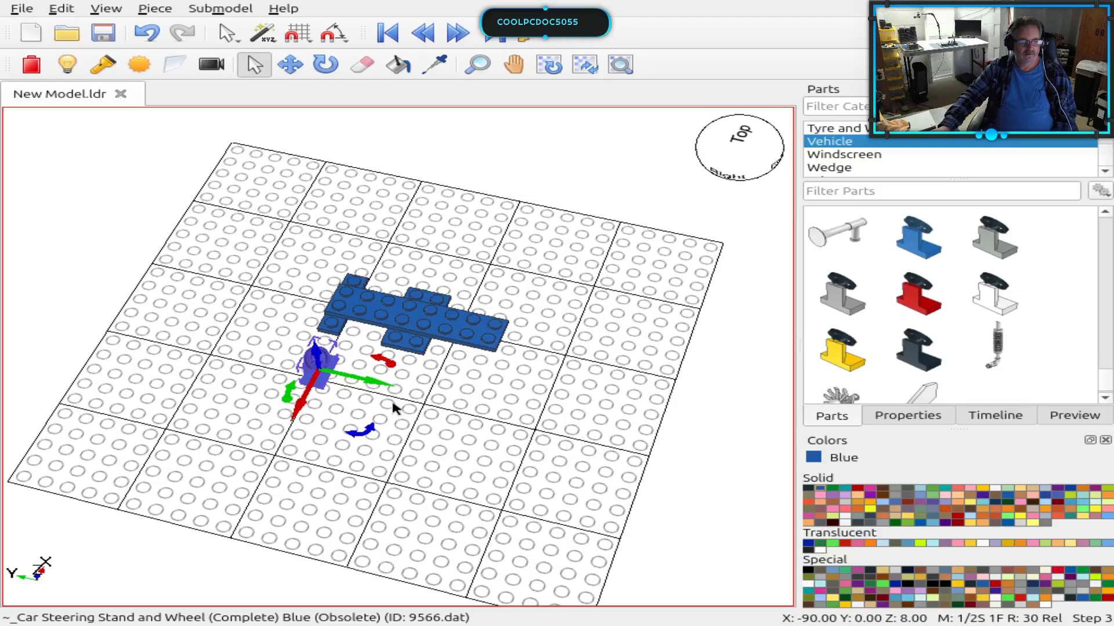
# Step: Move the blue steering stand onto the joined plates at X 0, Y -30, Z 24 and deselect it
pyautogui.scroll(1, 410, 408)
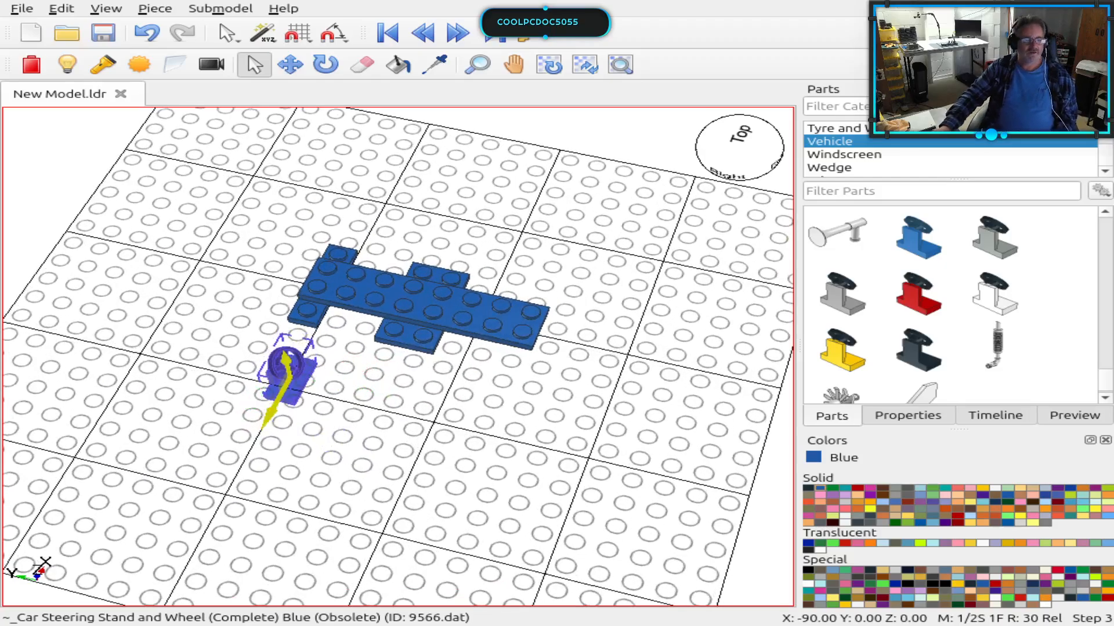
pyautogui.moveTo(266, 417); pyautogui.dragTo(327, 342)
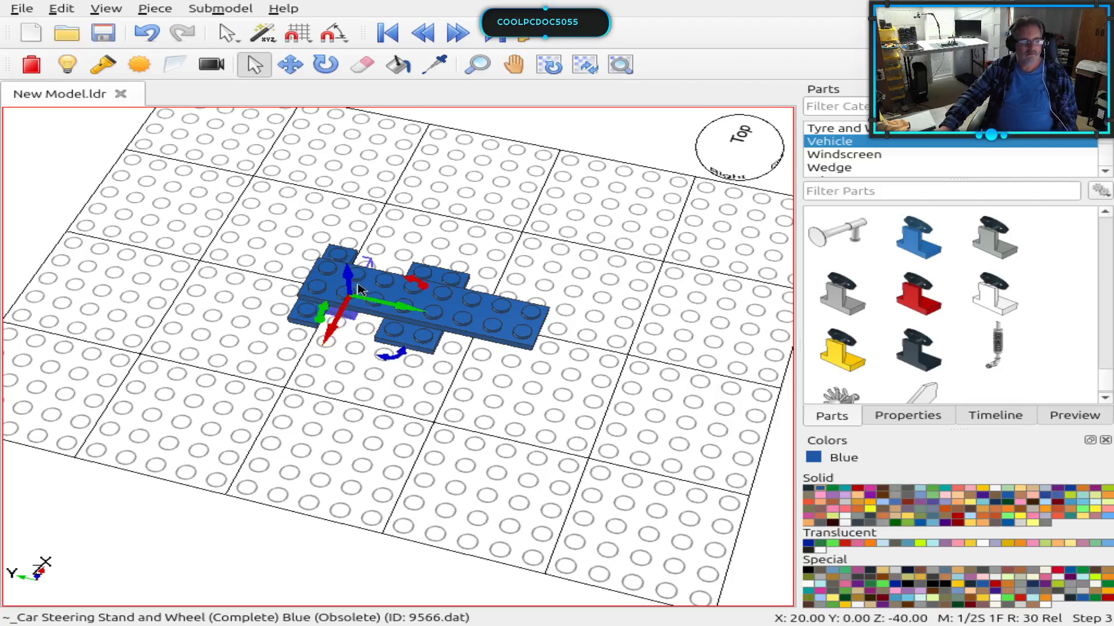
pyautogui.moveTo(348, 279); pyautogui.dragTo(378, 257)
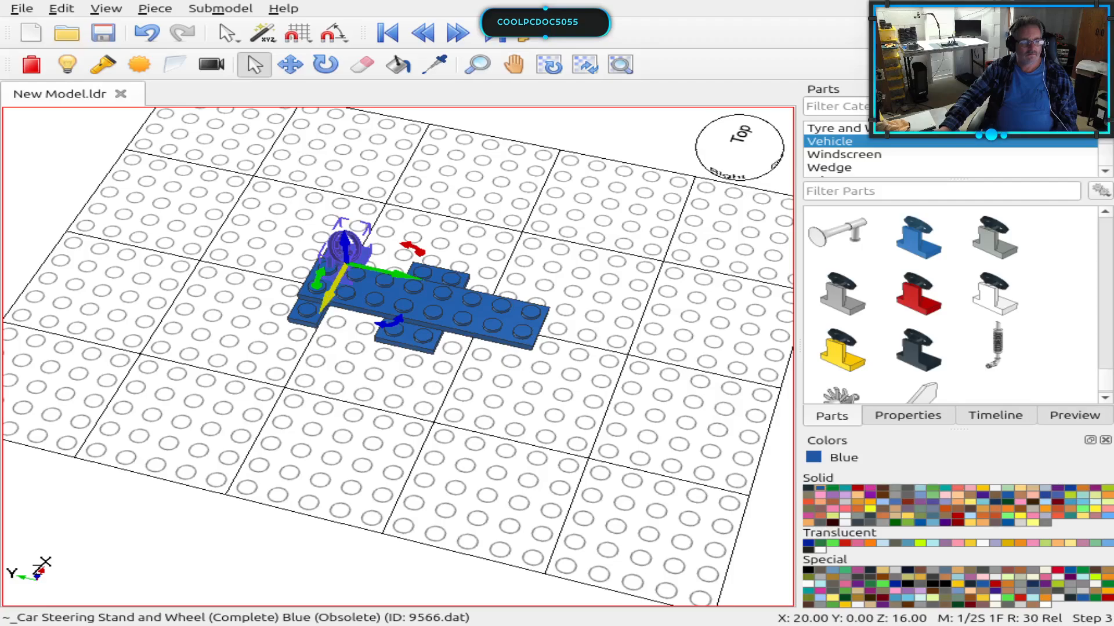
pyautogui.moveTo(328, 296); pyautogui.dragTo(318, 317)
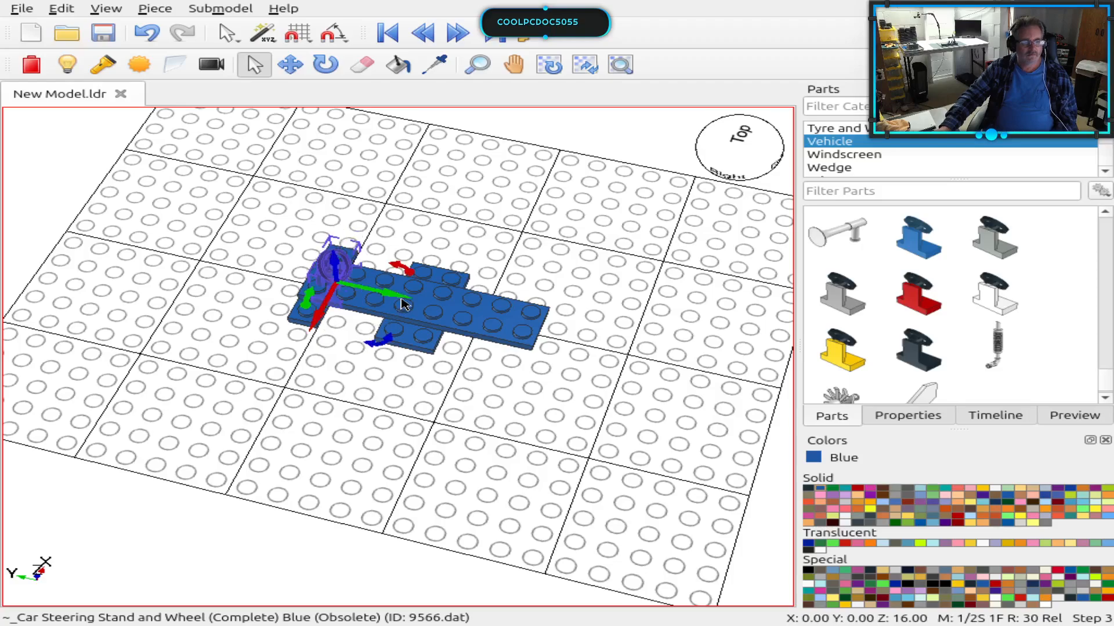
pyautogui.moveTo(401, 297); pyautogui.dragTo(446, 305)
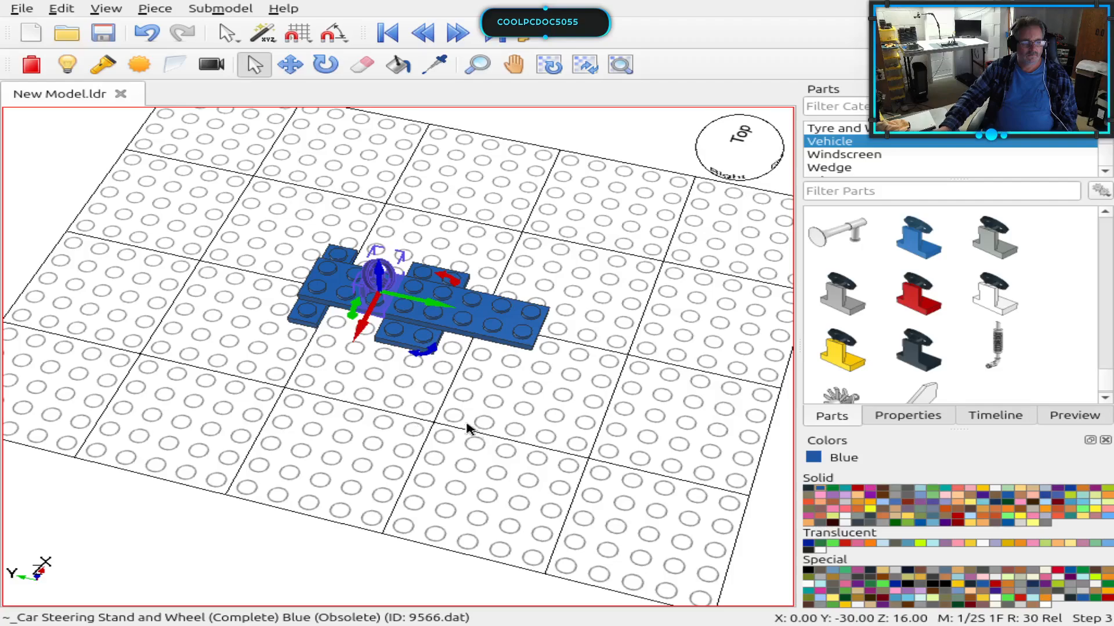
pyautogui.moveTo(475, 427); pyautogui.dragTo(596, 364, button='right')
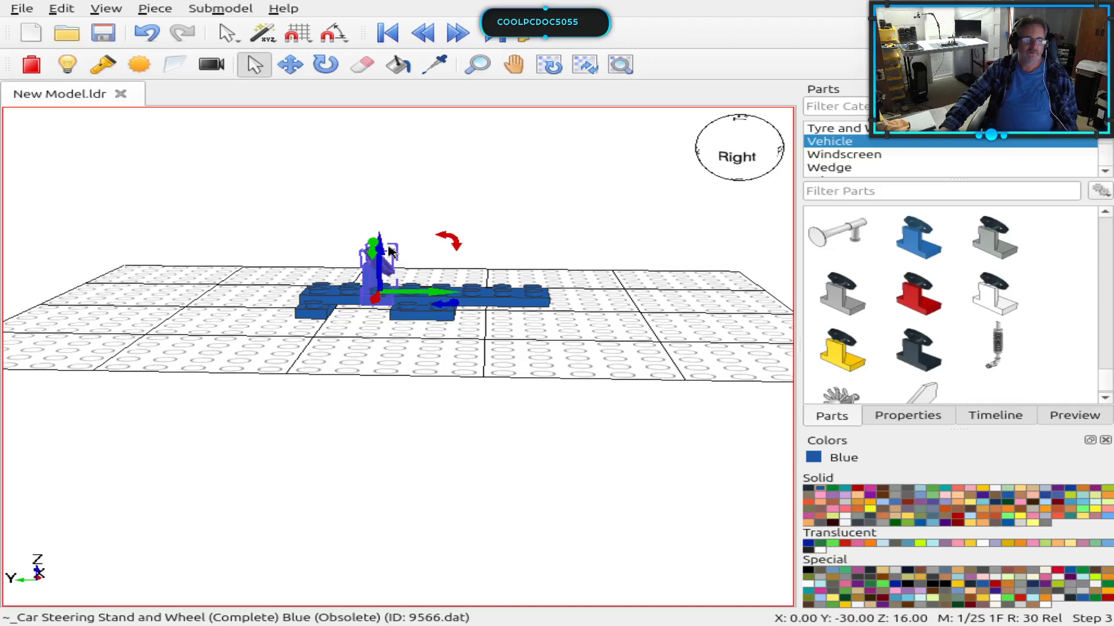
pyautogui.moveTo(379, 247); pyautogui.dragTo(380, 235)
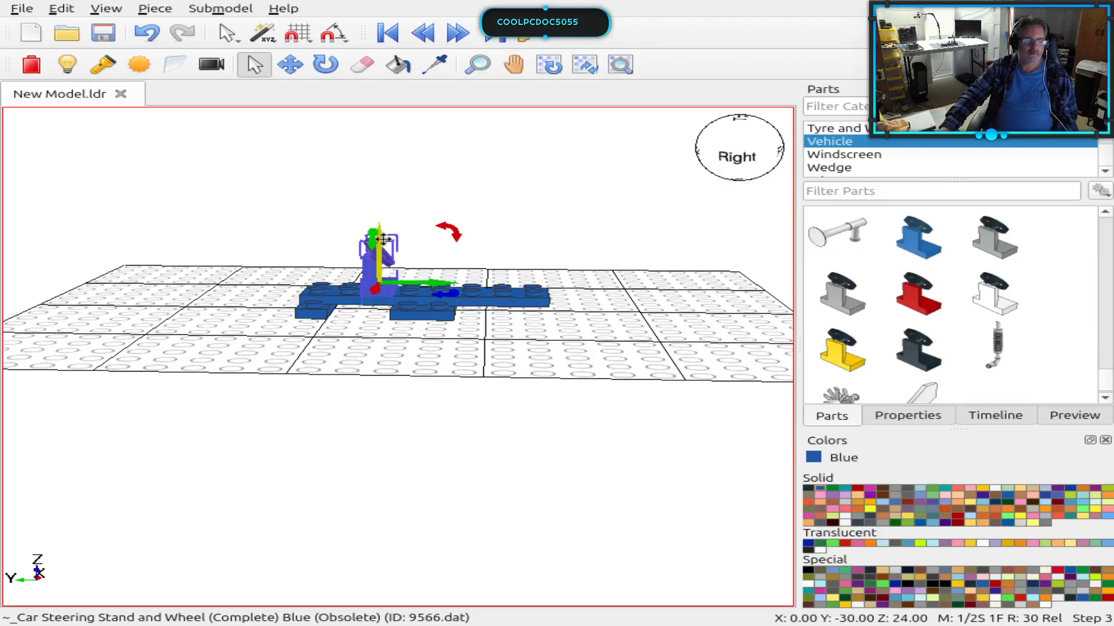
pyautogui.click(388, 400)
pyautogui.moveTo(450, 443); pyautogui.dragTo(425, 569, button='right')
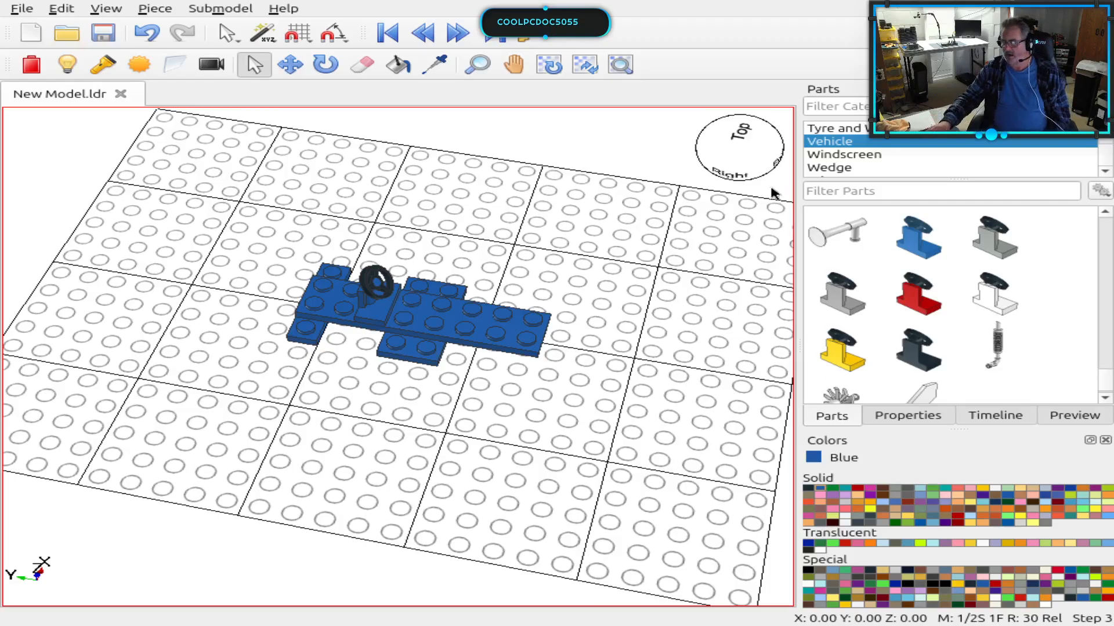
# Step: Browse the Vehicle parts and filter them by "mud"
pyautogui.scroll(2, 893, 167)
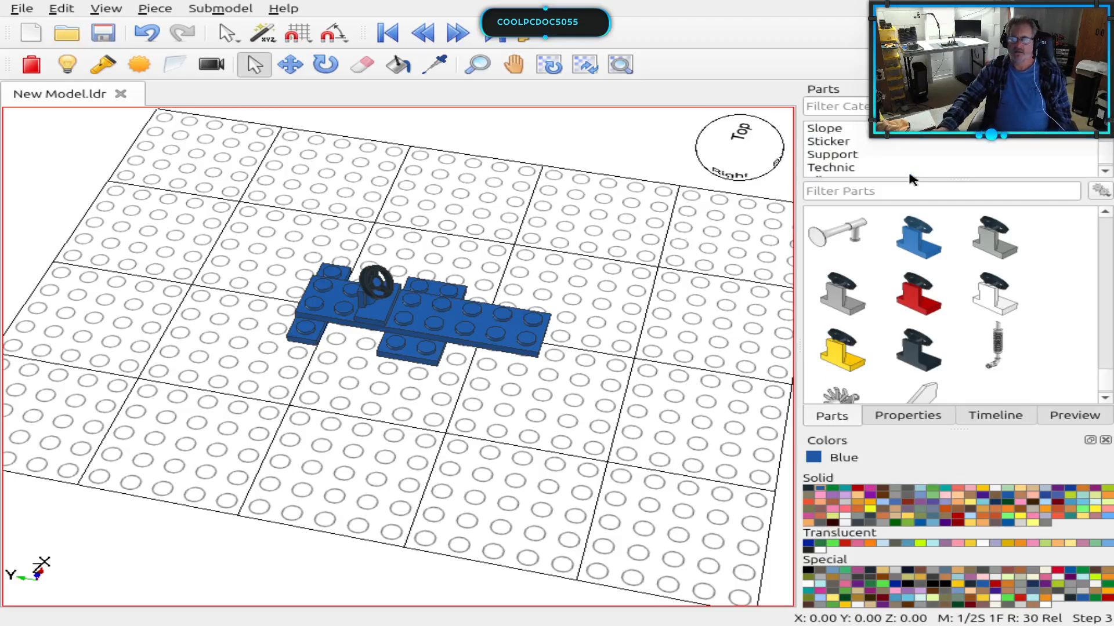
pyautogui.scroll(-1, 907, 169)
pyautogui.scroll(-2, 909, 179)
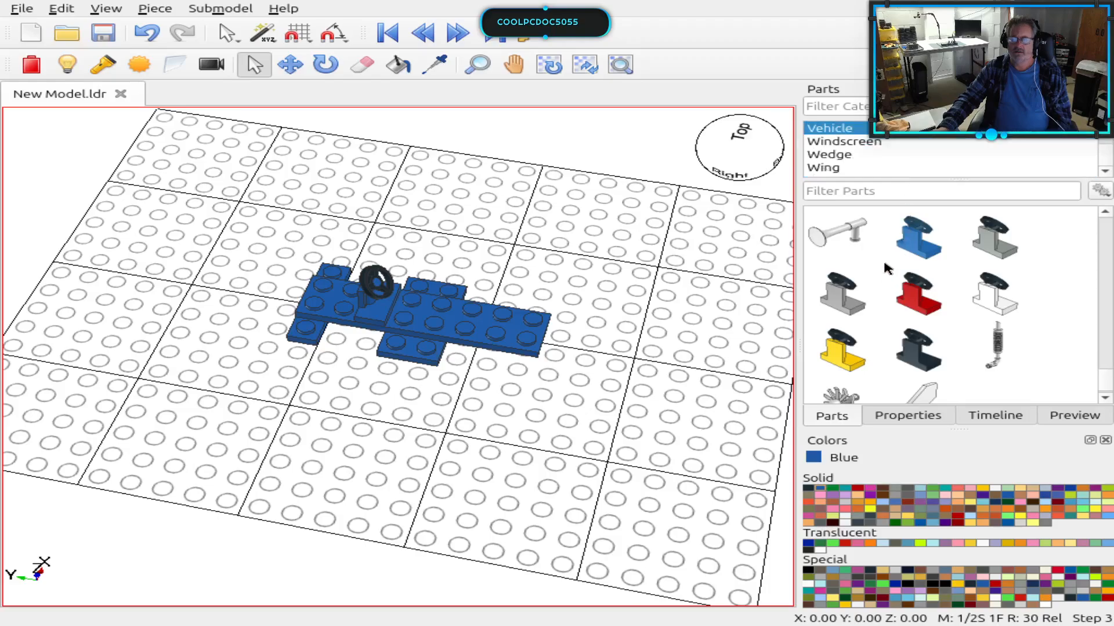
pyautogui.scroll(5, 886, 264)
pyautogui.scroll(-5, 886, 264)
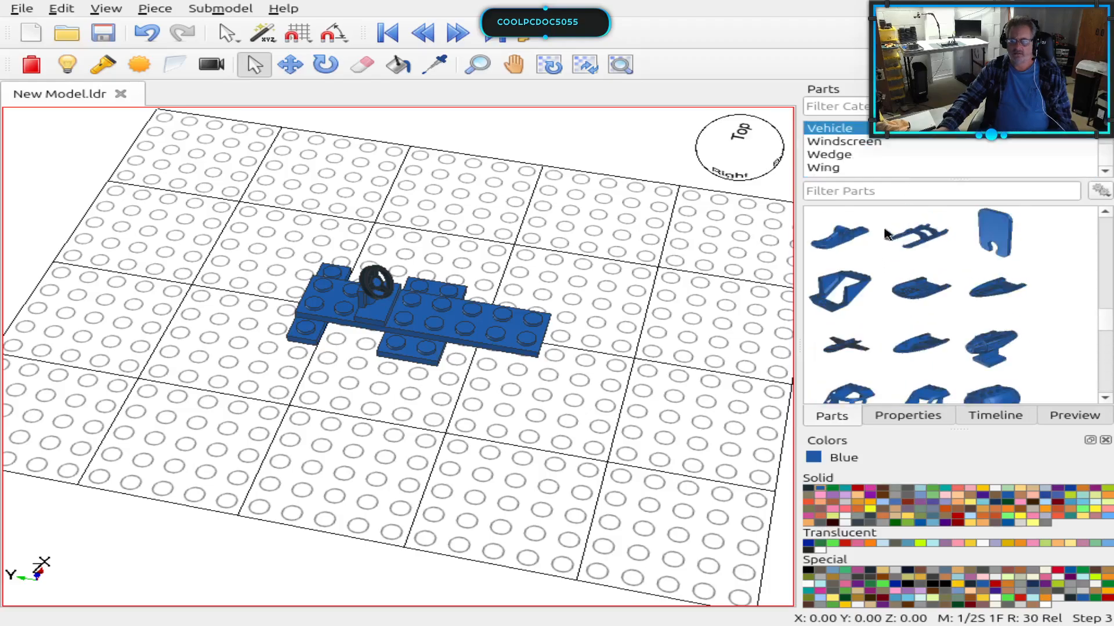
pyautogui.click(870, 190)
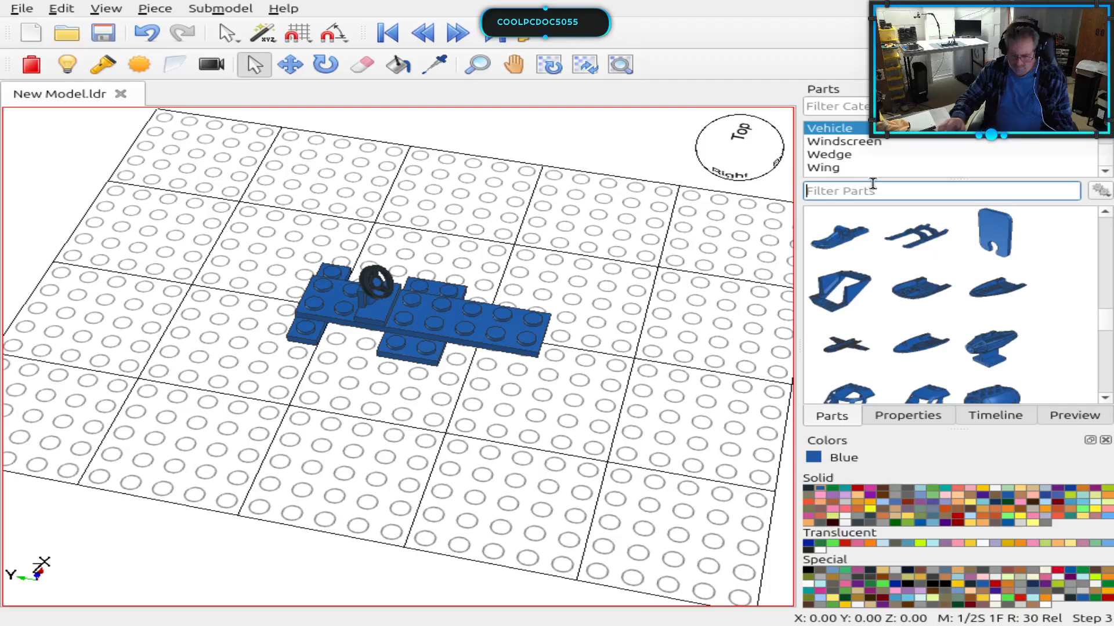
pyautogui.write('mud')
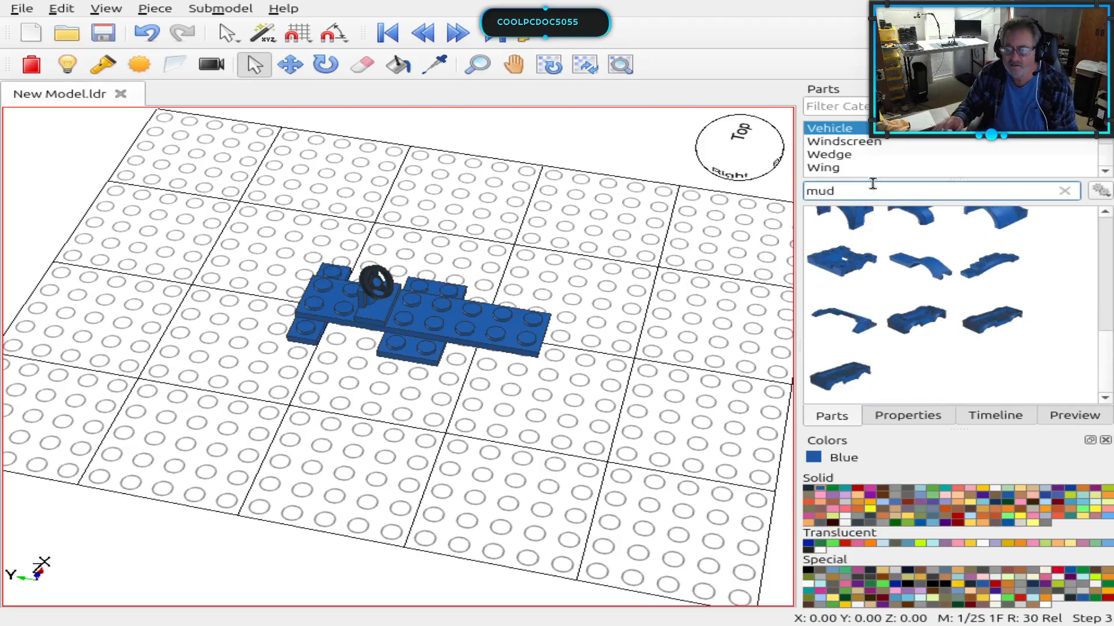
# Step: Place a blue Car Mudguard 2 x 4 without Studs at X -20, Y -200, Z 16 in Step 3
pyautogui.scroll(3, 930, 360)
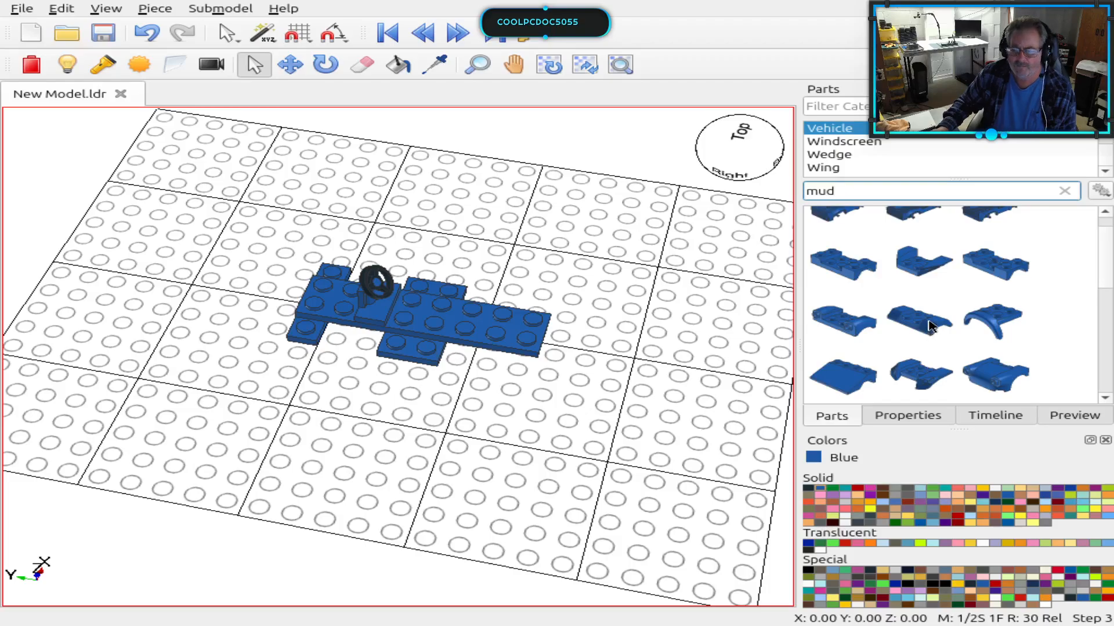
pyautogui.click(930, 326)
pyautogui.moveTo(930, 327); pyautogui.dragTo(642, 376)
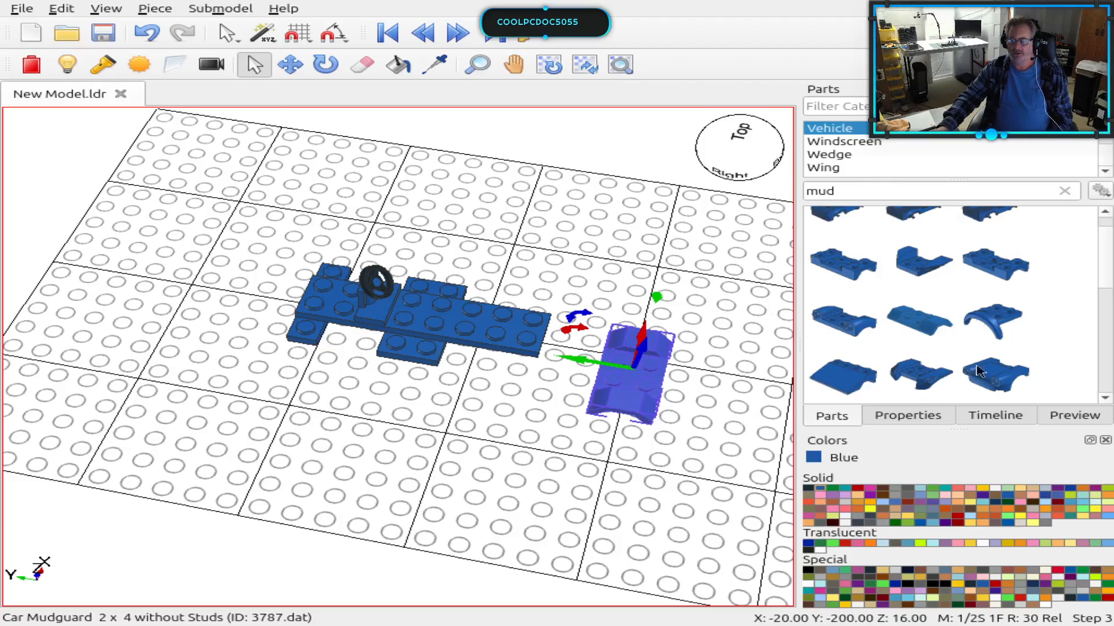
# Step: Examine the mudguard part from another angle in the part preview and return to the parts list
pyautogui.click(1075, 415)
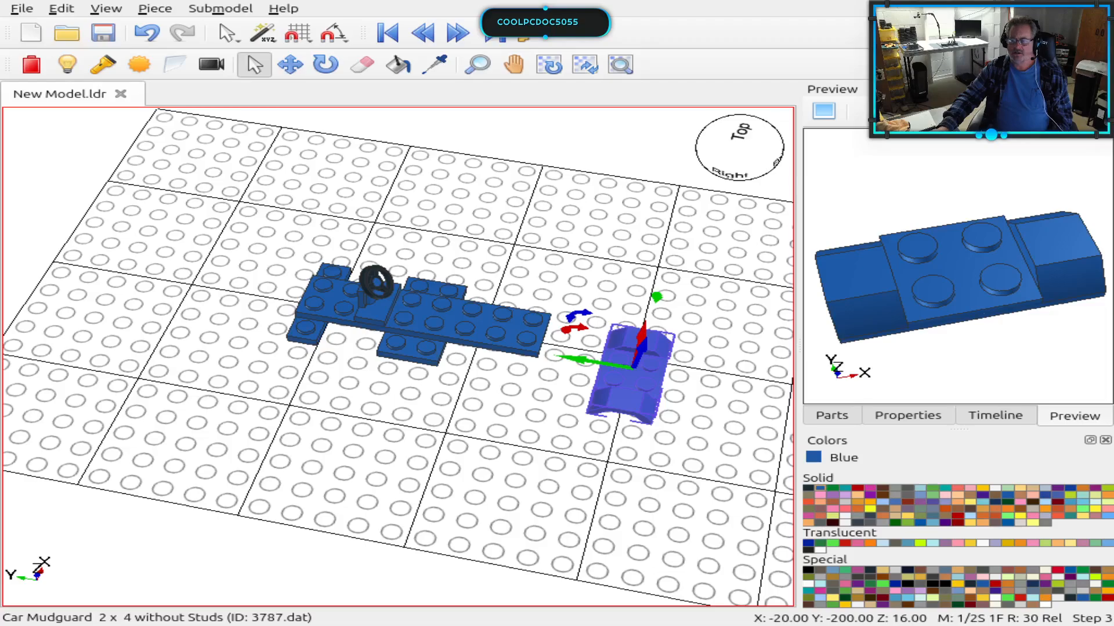
pyautogui.moveTo(957, 278); pyautogui.dragTo(891, 311)
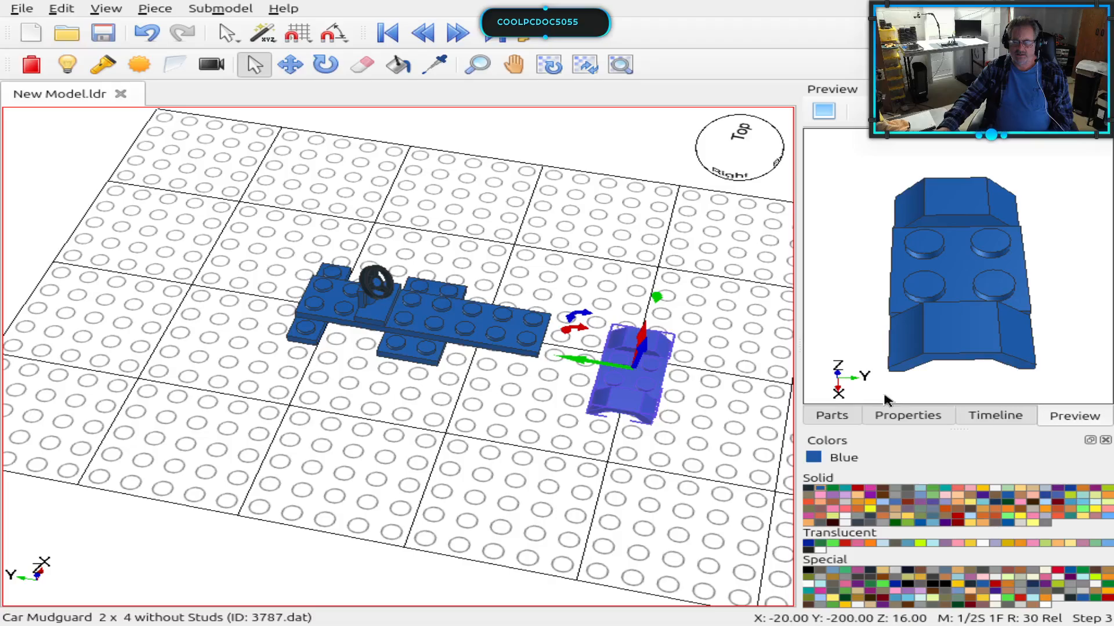
pyautogui.click(830, 414)
# Step: Align the mudguard with the centre line of the plates at X 0, Y -200, Z 16
pyautogui.moveTo(597, 486); pyautogui.dragTo(626, 516, button='right')
pyautogui.moveTo(600, 480); pyautogui.dragTo(624, 480, button='right')
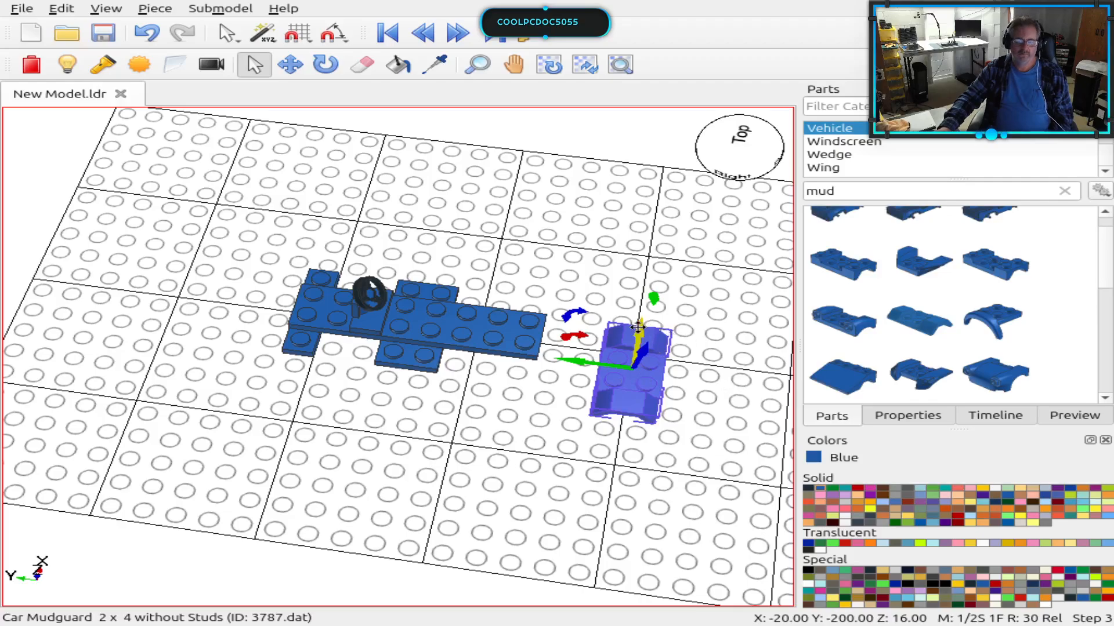
pyautogui.moveTo(724, 405); pyautogui.dragTo(504, 447, button='right')
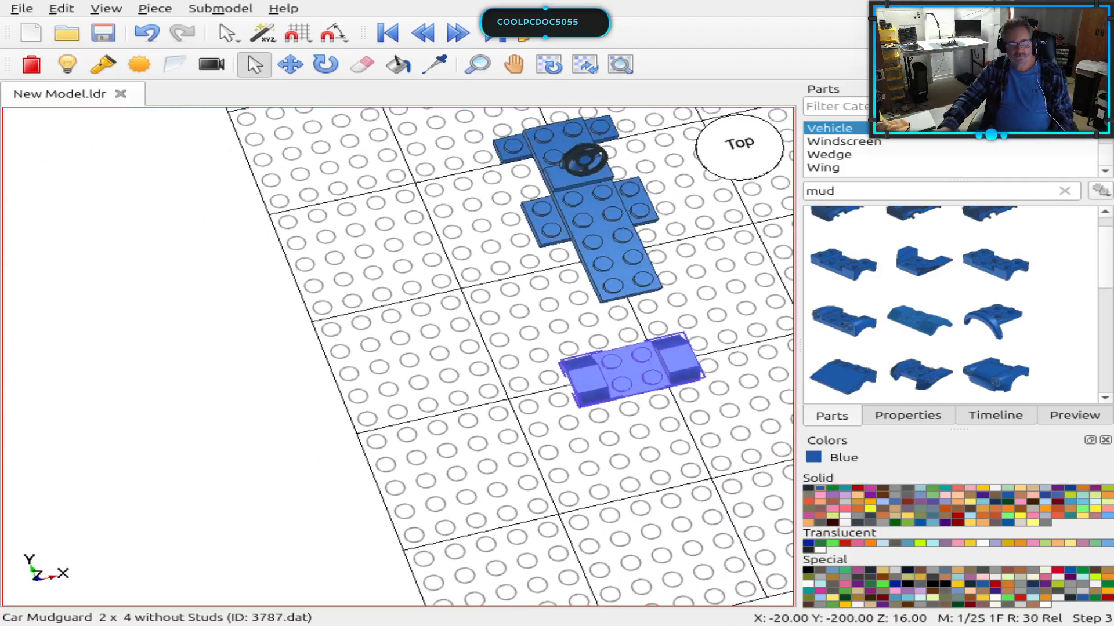
pyautogui.moveTo(707, 396); pyautogui.dragTo(663, 415, button='right')
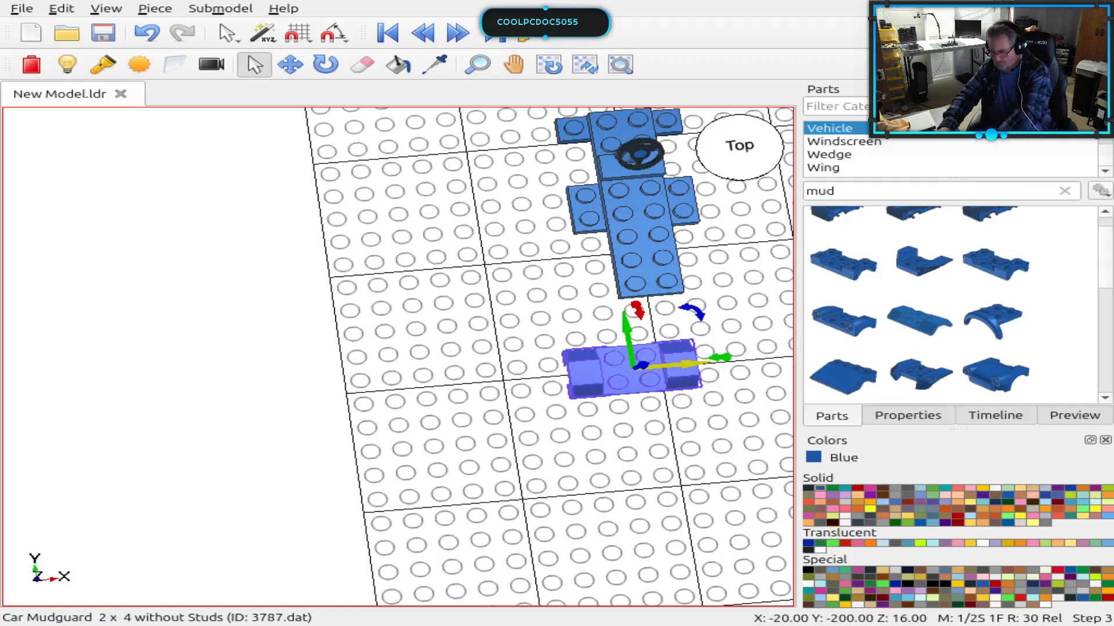
pyautogui.moveTo(684, 363)
pyautogui.mouseDown()
pyautogui.moveTo(687, 375)
pyautogui.moveTo(669, 378)
pyautogui.mouseUp()
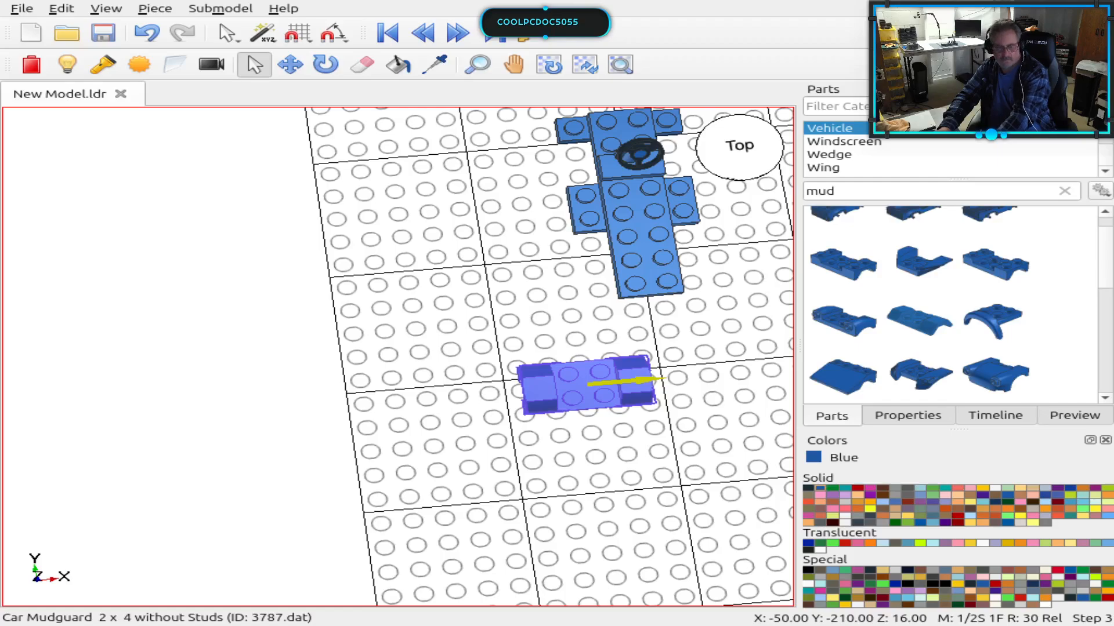
pyautogui.press('Up')
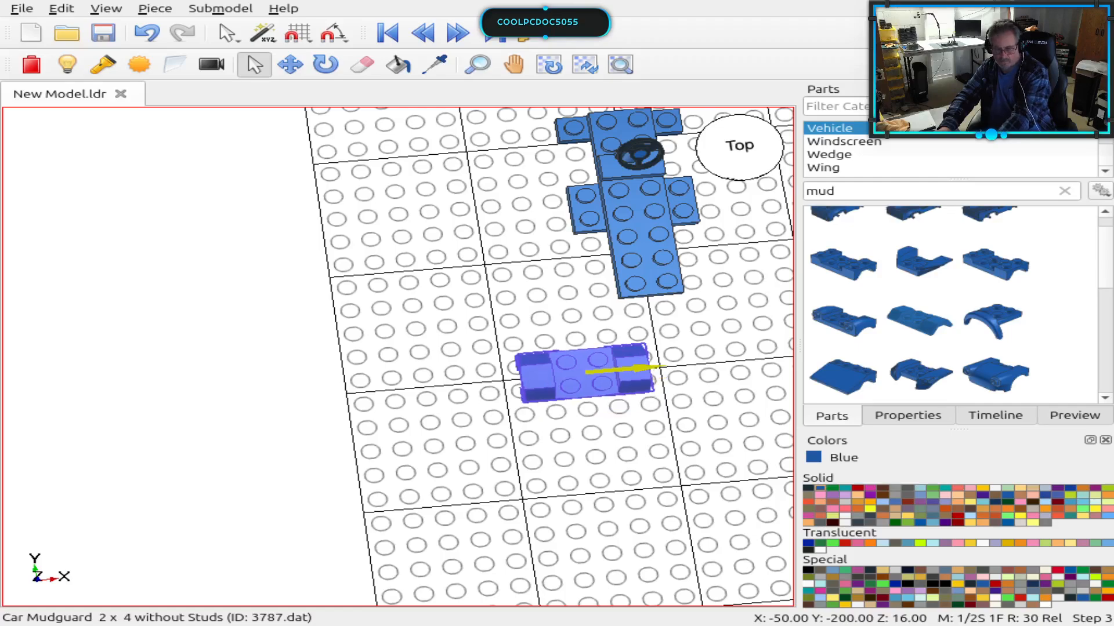
pyautogui.press('Right')
pyautogui.press('Right')
pyautogui.press('Right')
pyautogui.press('Right')
pyautogui.press('Right')
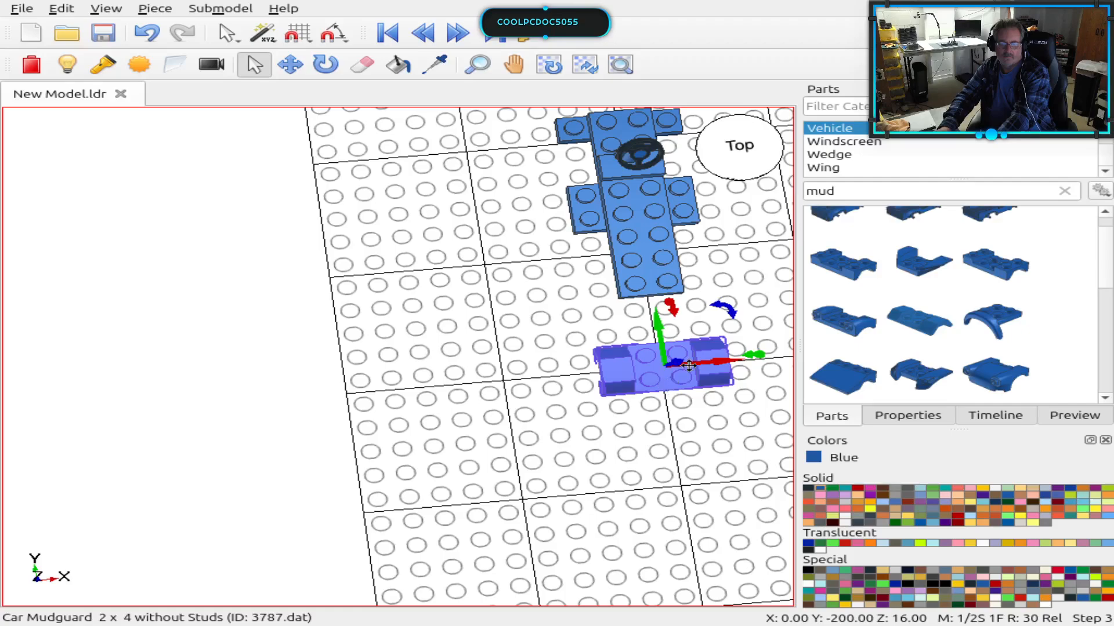
# Step: Raise the mudguard to Z 32, slide it over the long plate to Y -100, and deselect it
pyautogui.moveTo(676, 364); pyautogui.dragTo(680, 360)
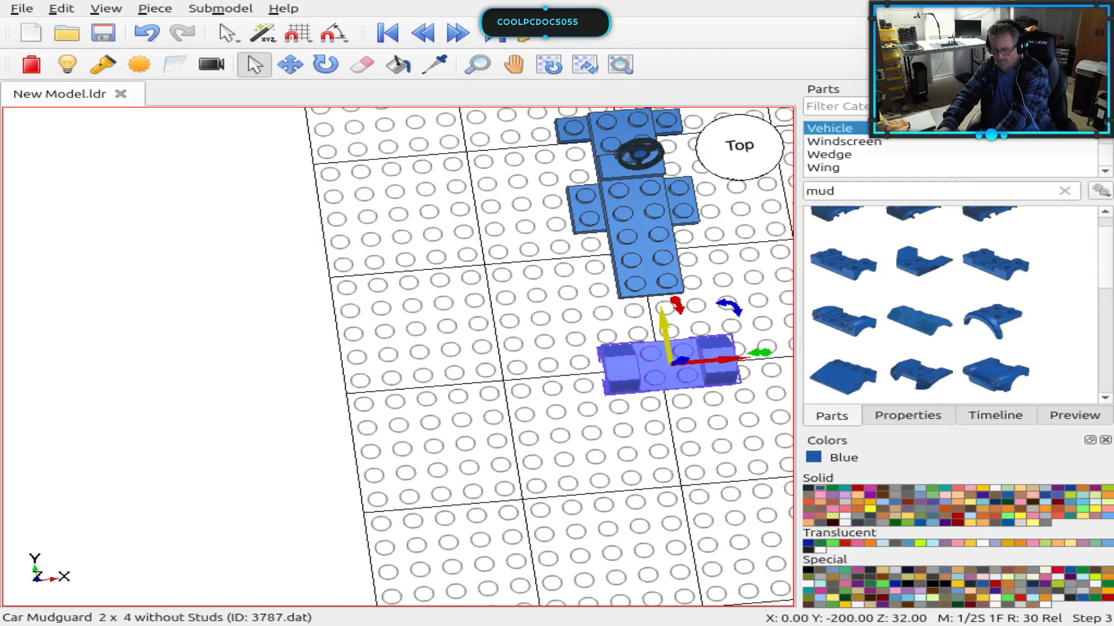
pyautogui.moveTo(665, 328); pyautogui.dragTo(645, 209)
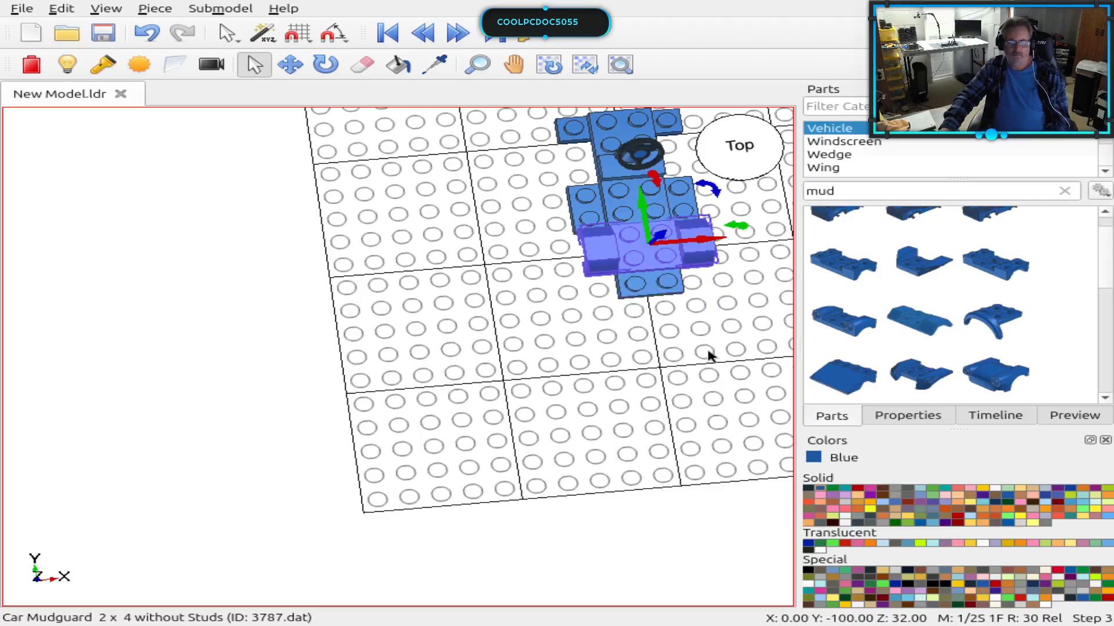
pyautogui.moveTo(677, 424); pyautogui.dragTo(638, 405, button='right')
pyautogui.click(632, 423)
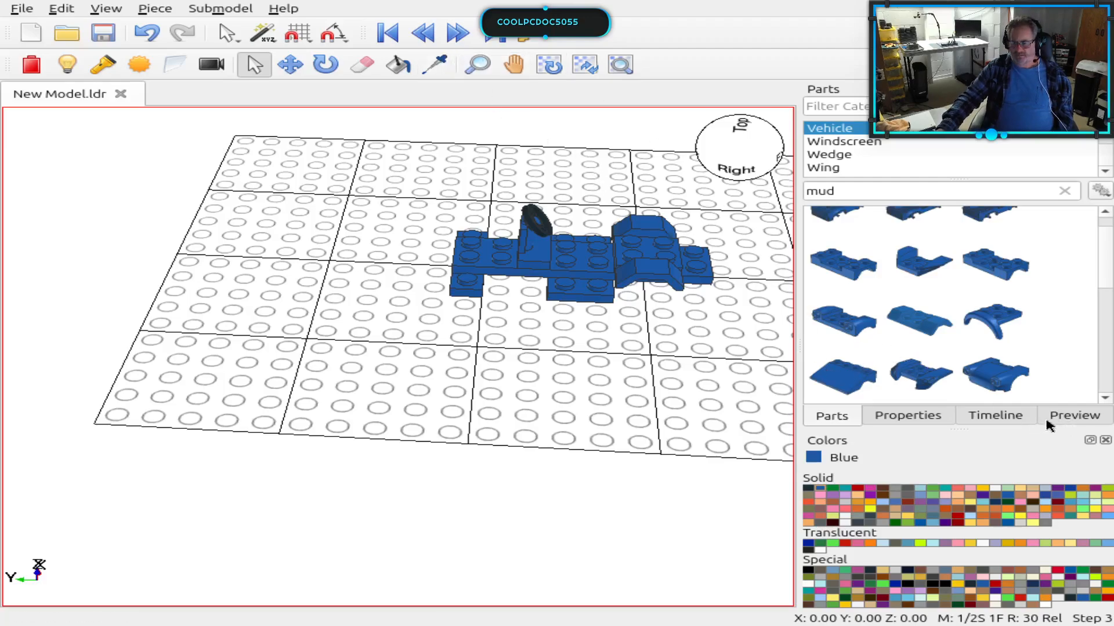
# Step: Make Step 4 the current building step in the timeline and return to the parts list
pyautogui.click(1001, 421)
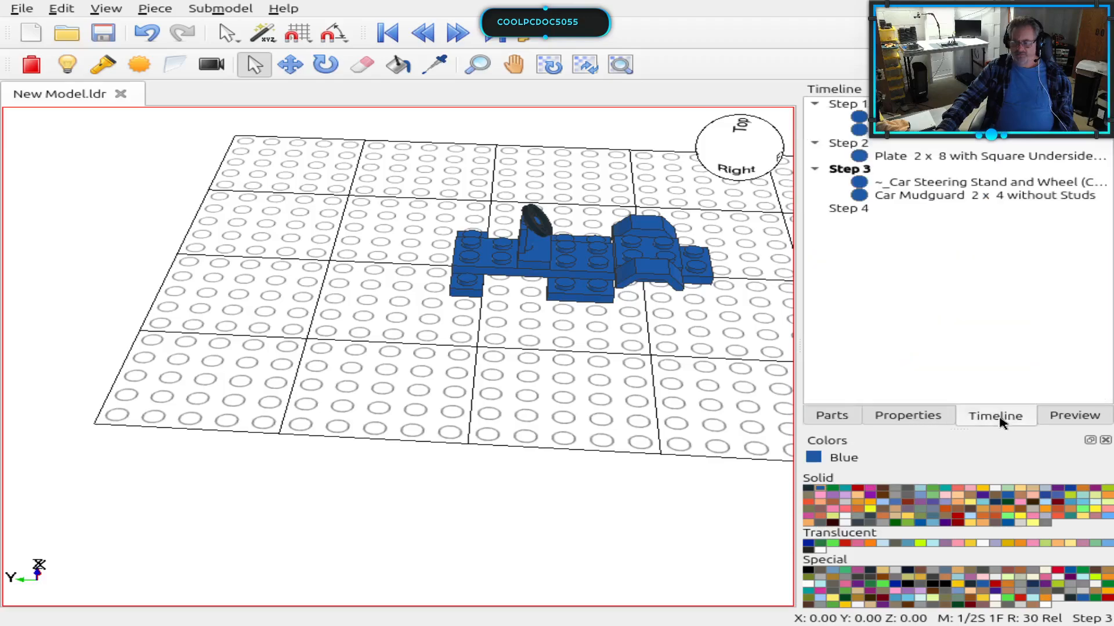
pyautogui.click(846, 210)
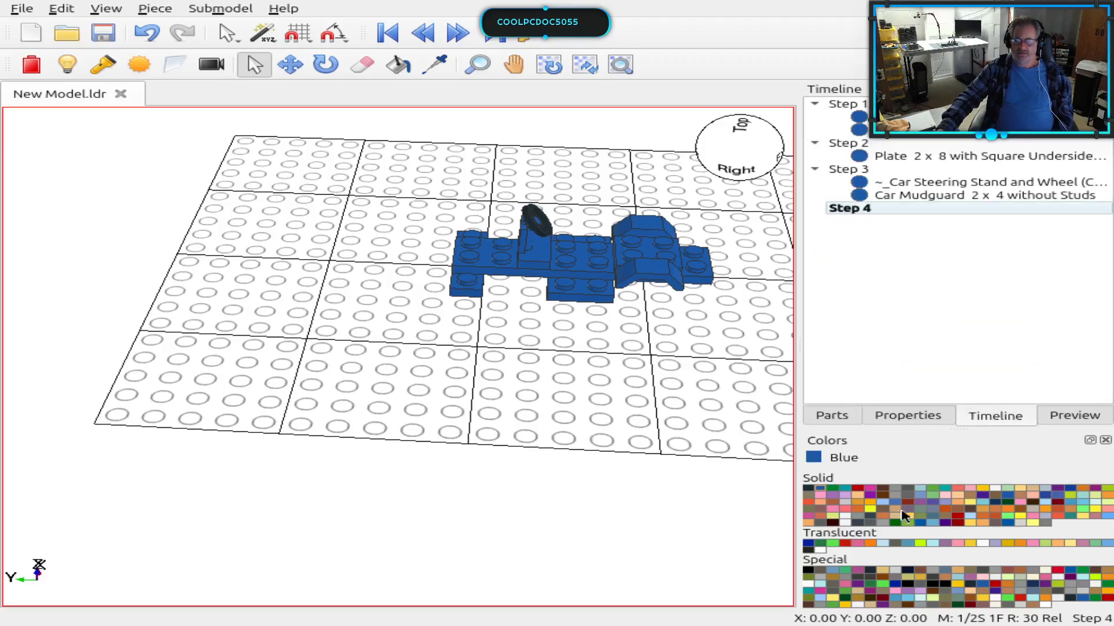
pyautogui.click(833, 421)
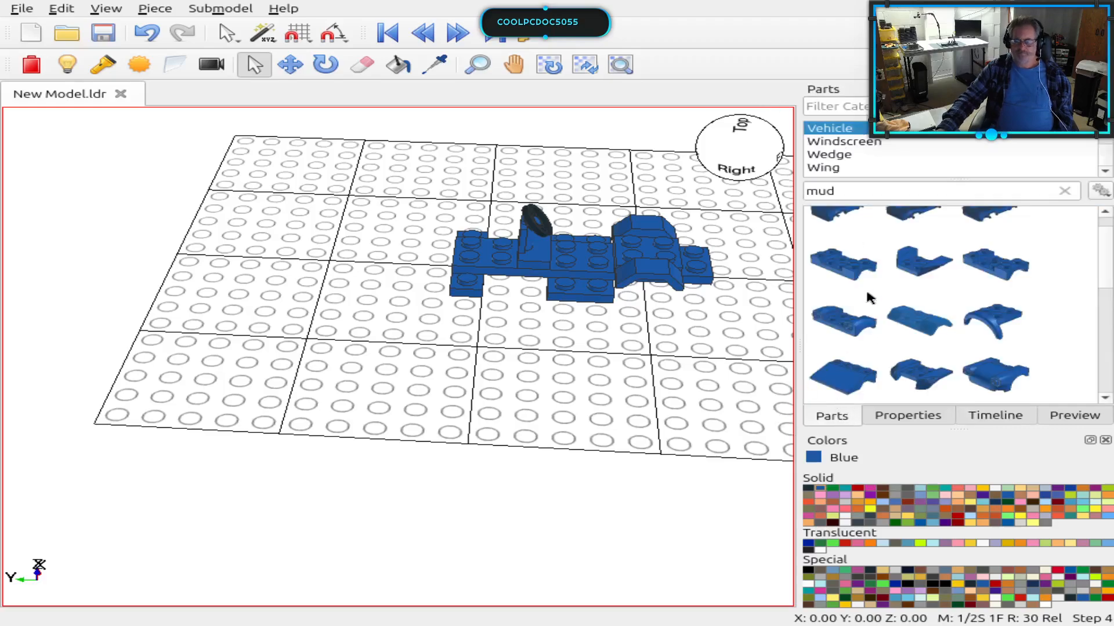
# Step: Filter the part categories by "slop" and clear the "mud" parts filter
pyautogui.scroll(1, 894, 167)
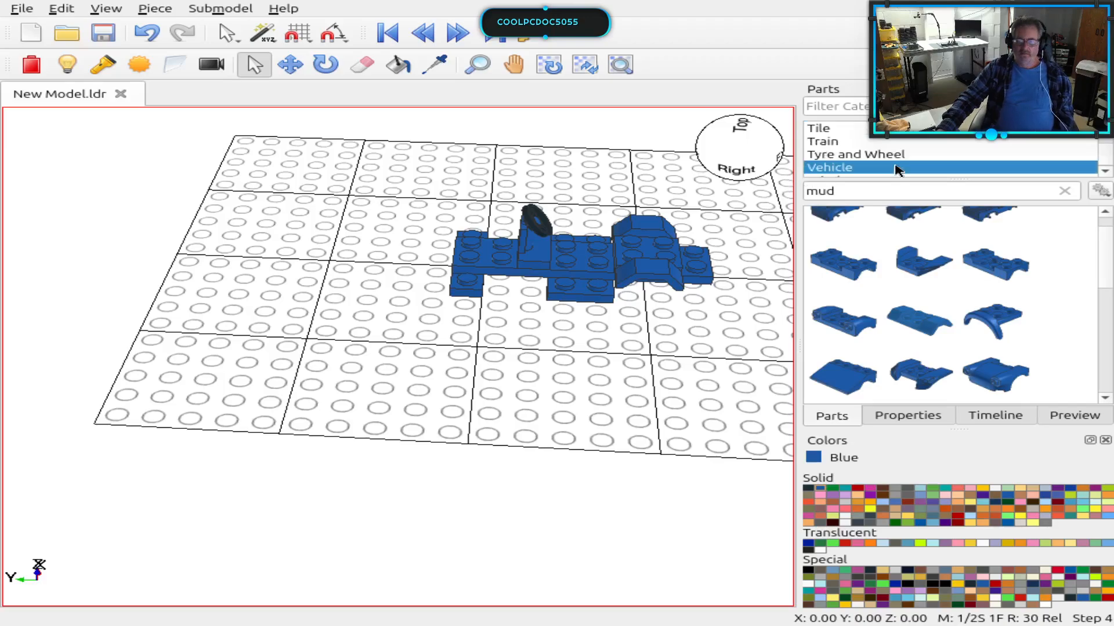
pyautogui.scroll(3, 893, 166)
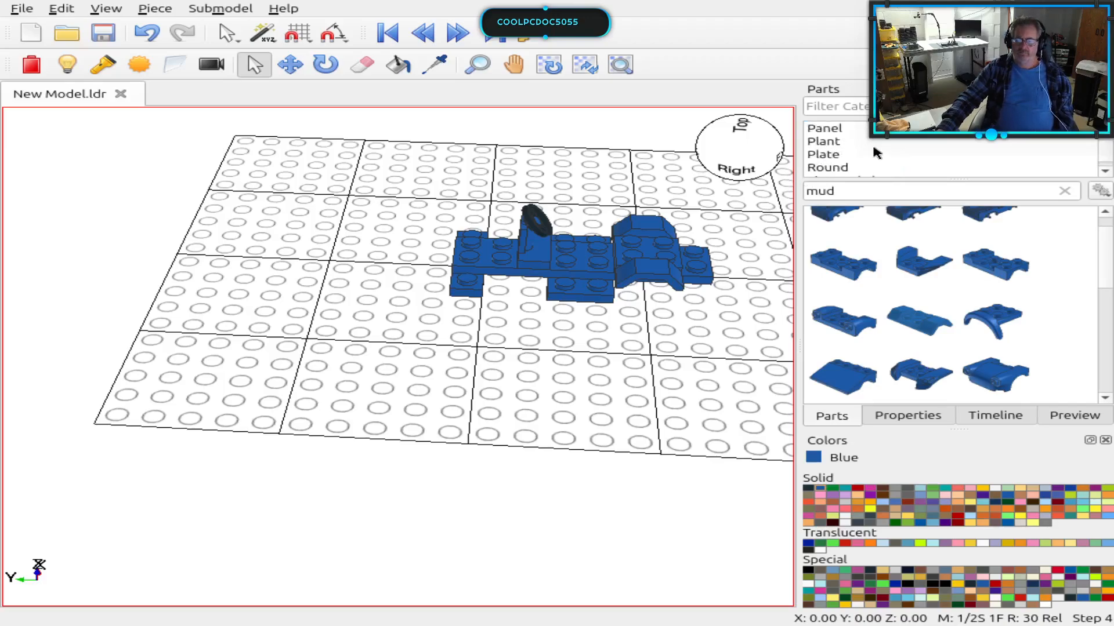
pyautogui.scroll(5, 873, 148)
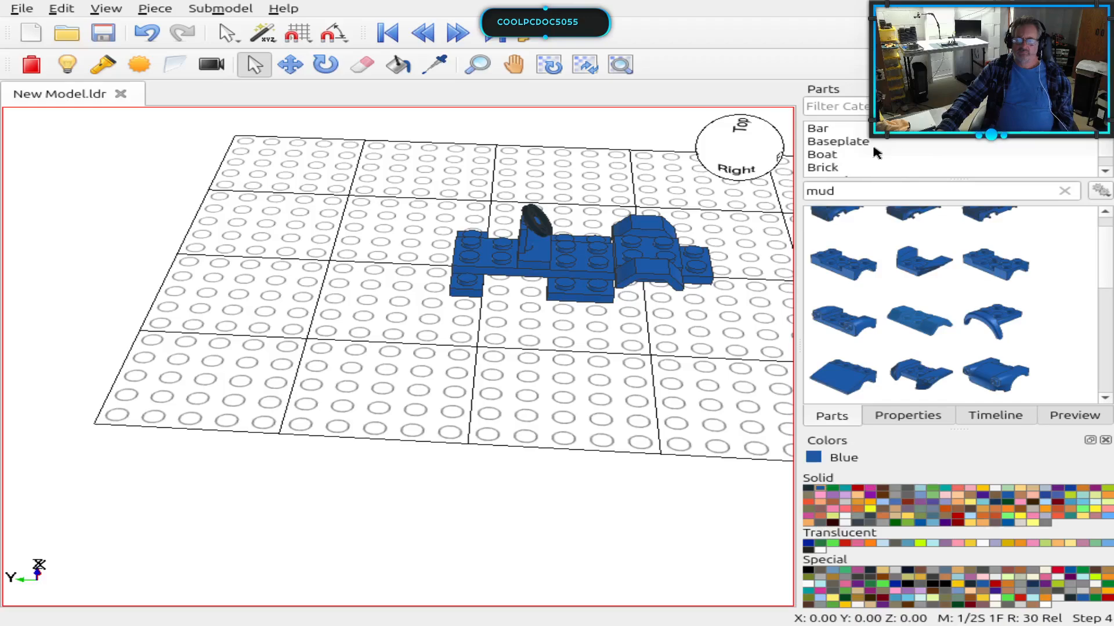
pyautogui.click(841, 109)
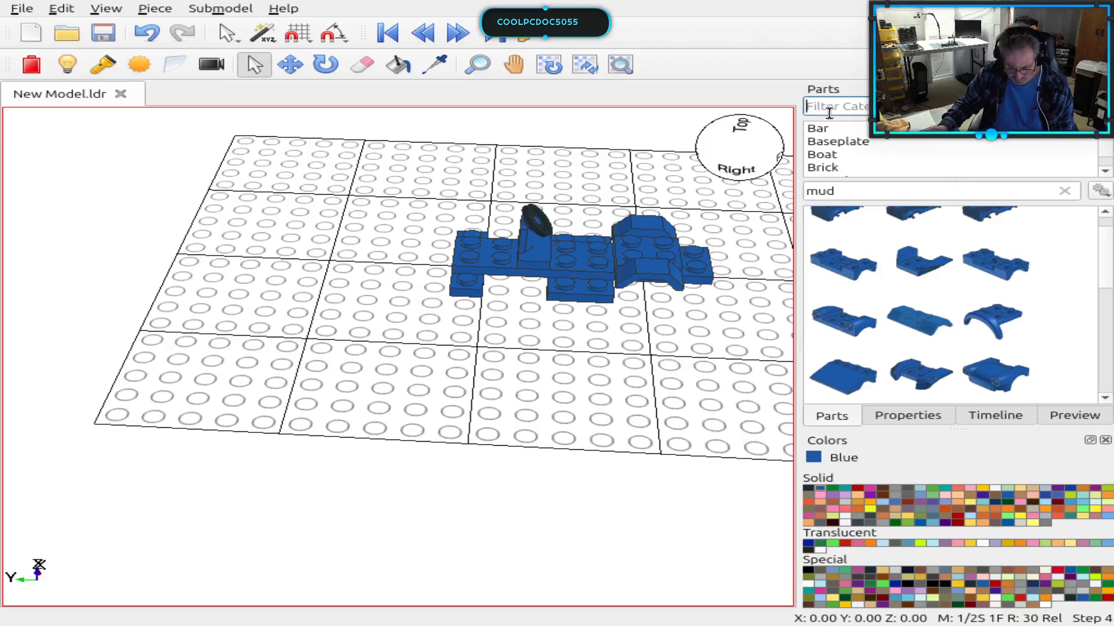
pyautogui.write('slop')
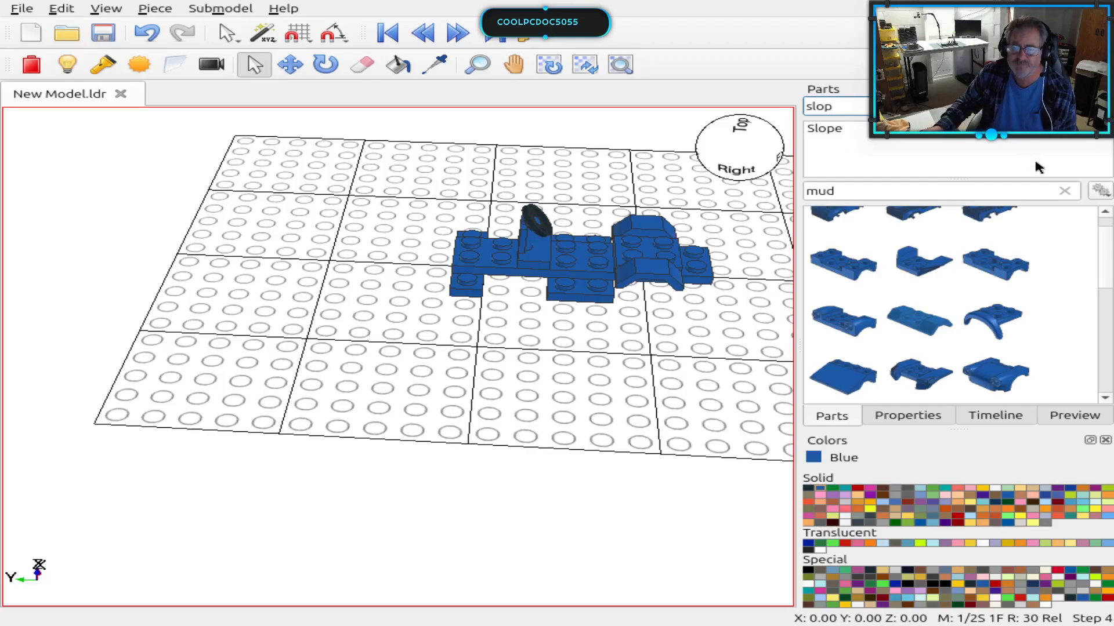
pyautogui.click(1065, 190)
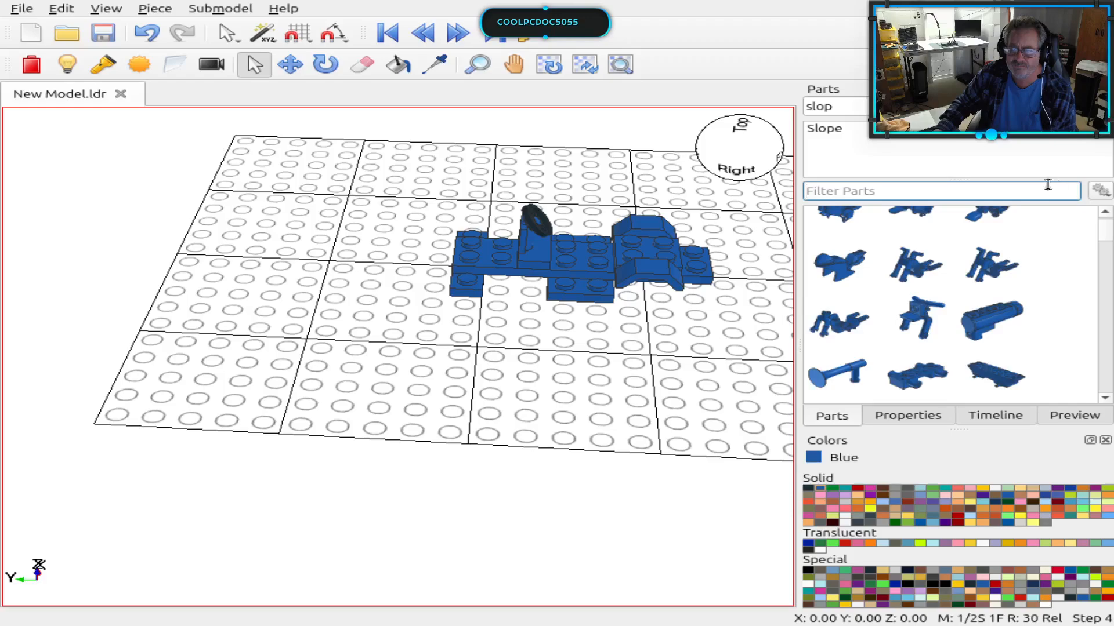
# Step: Show the Slope category and look through its parts for a 45-degree 2 x 2 slope brick
pyautogui.click(846, 130)
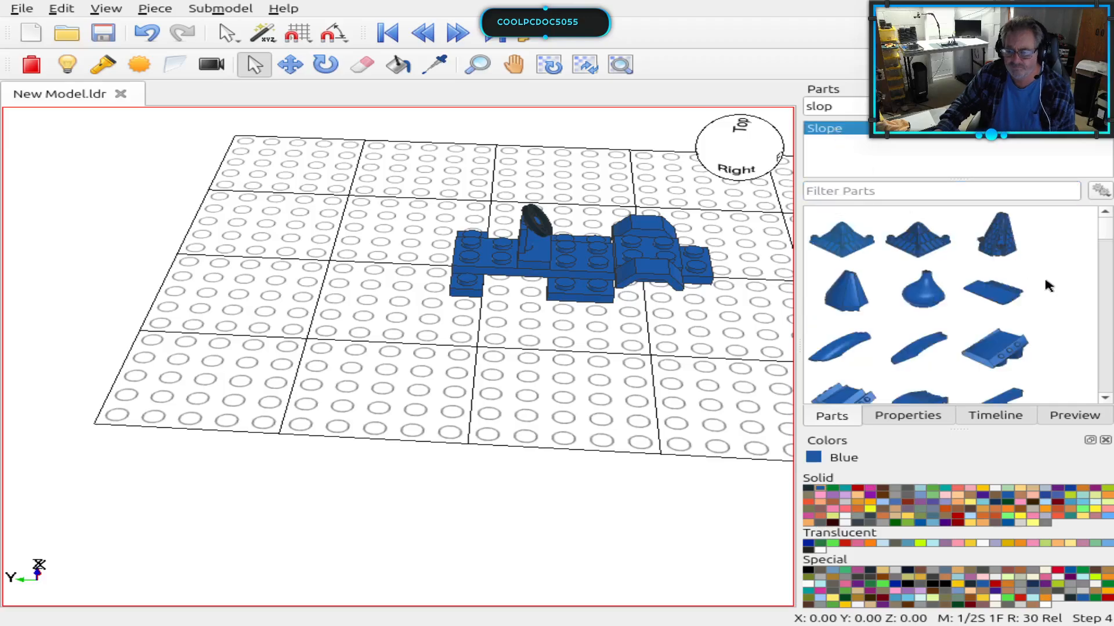
pyautogui.scroll(-3, 1047, 286)
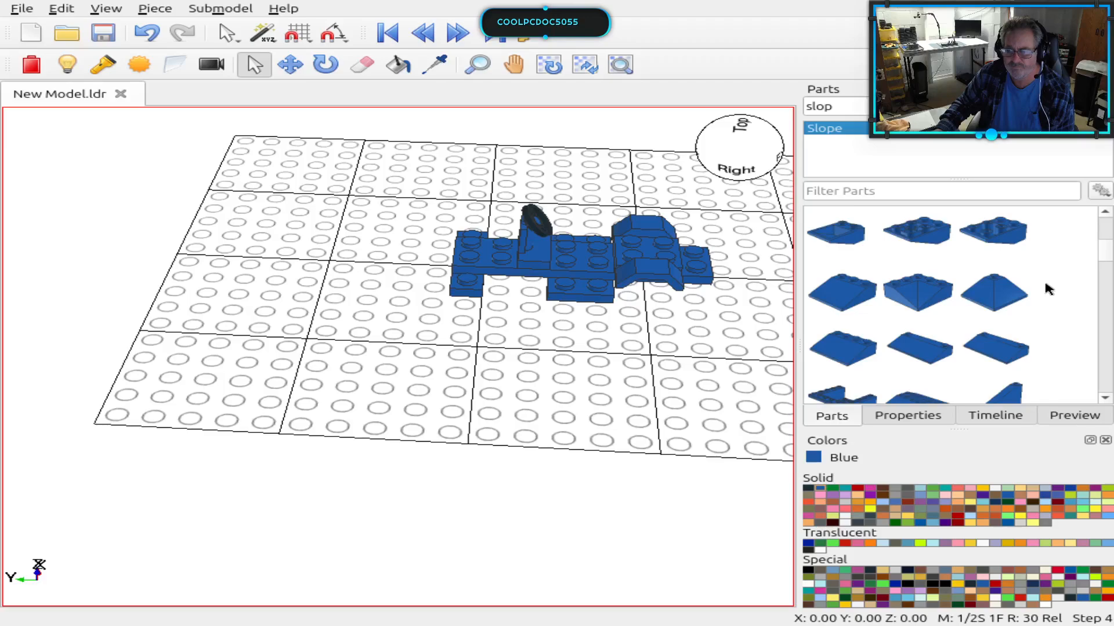
pyautogui.scroll(-2, 1047, 289)
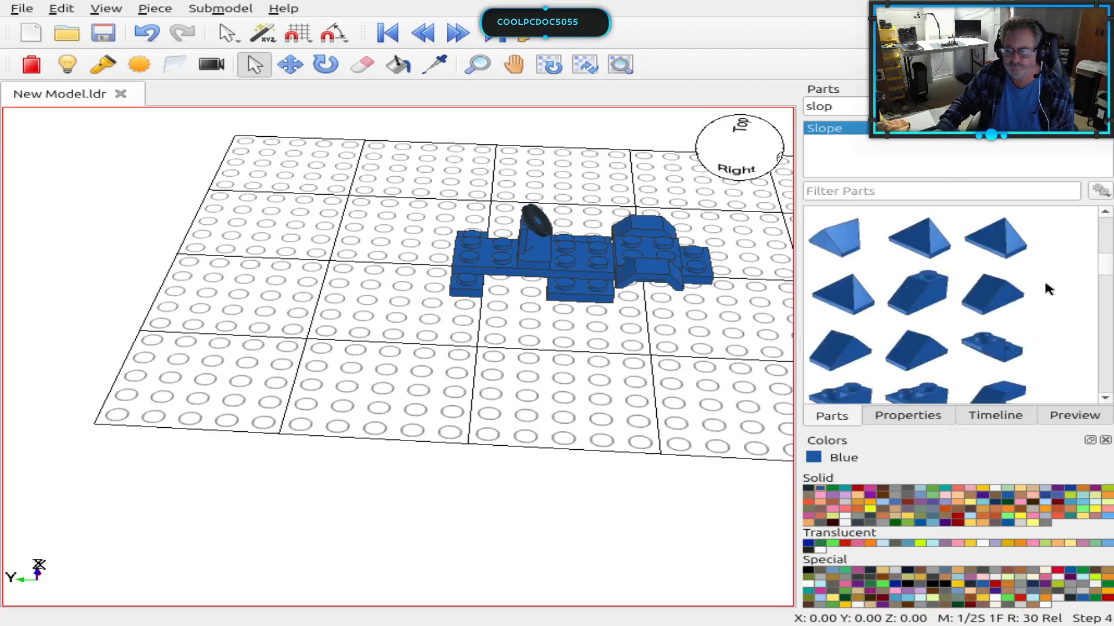
pyautogui.scroll(-1, 1049, 289)
pyautogui.scroll(-1, 1048, 289)
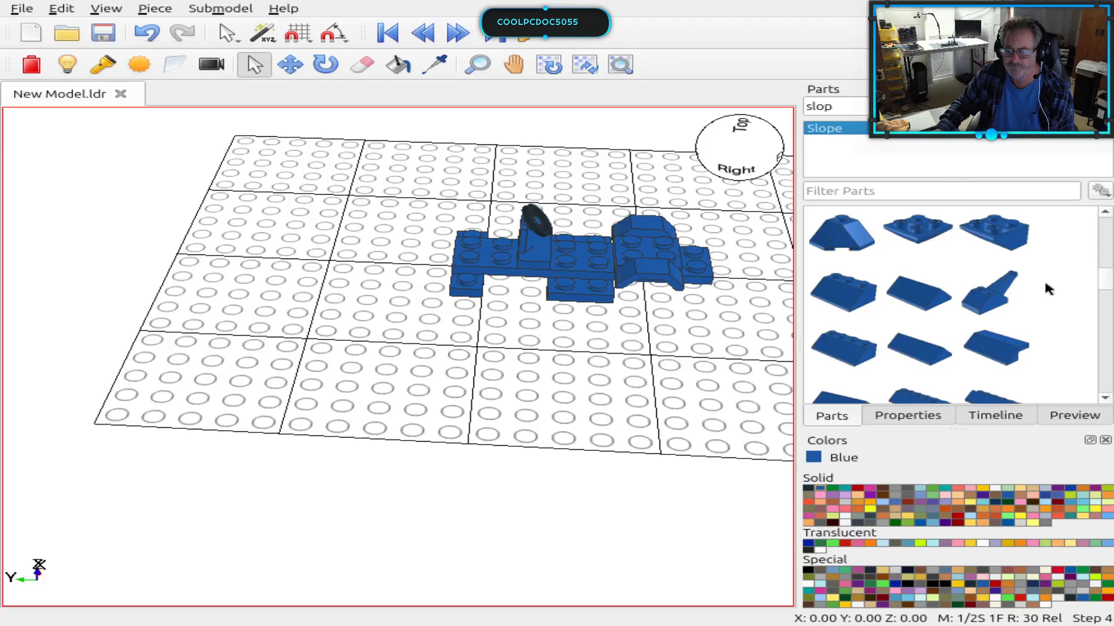
pyautogui.scroll(-1, 1049, 288)
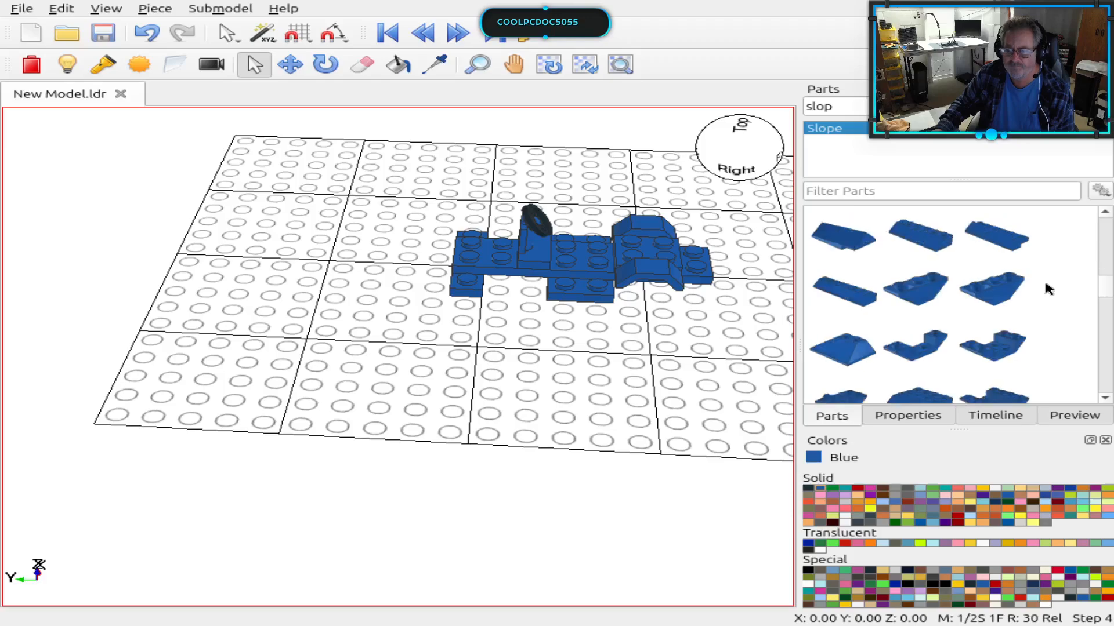
pyautogui.scroll(-1, 1049, 289)
pyautogui.scroll(-1, 1049, 288)
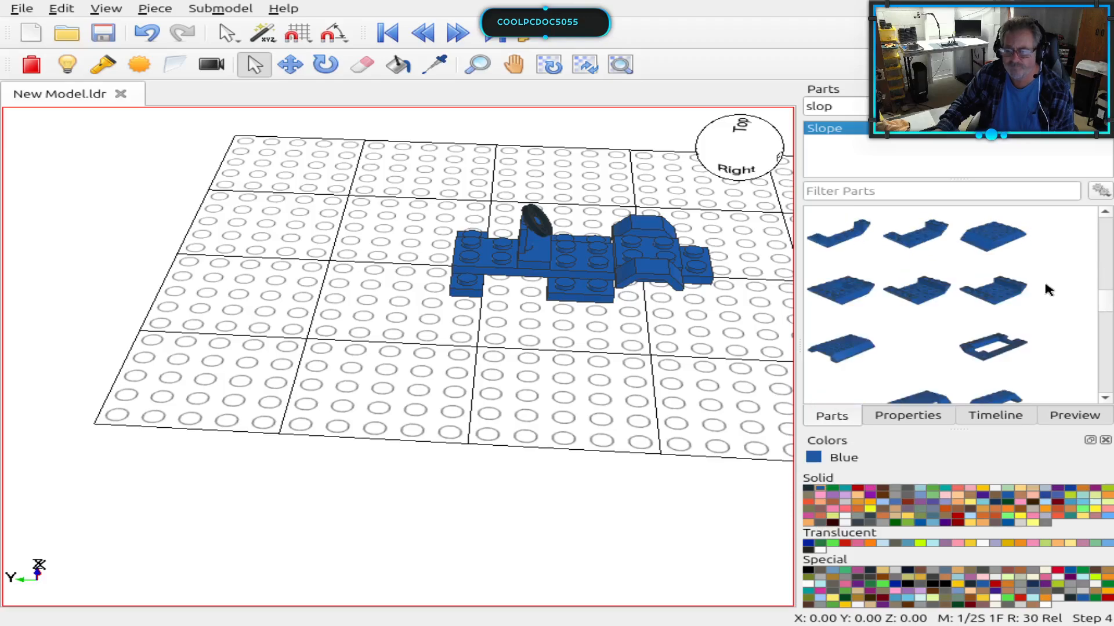
pyautogui.scroll(-1, 1049, 289)
pyautogui.scroll(-1, 1047, 287)
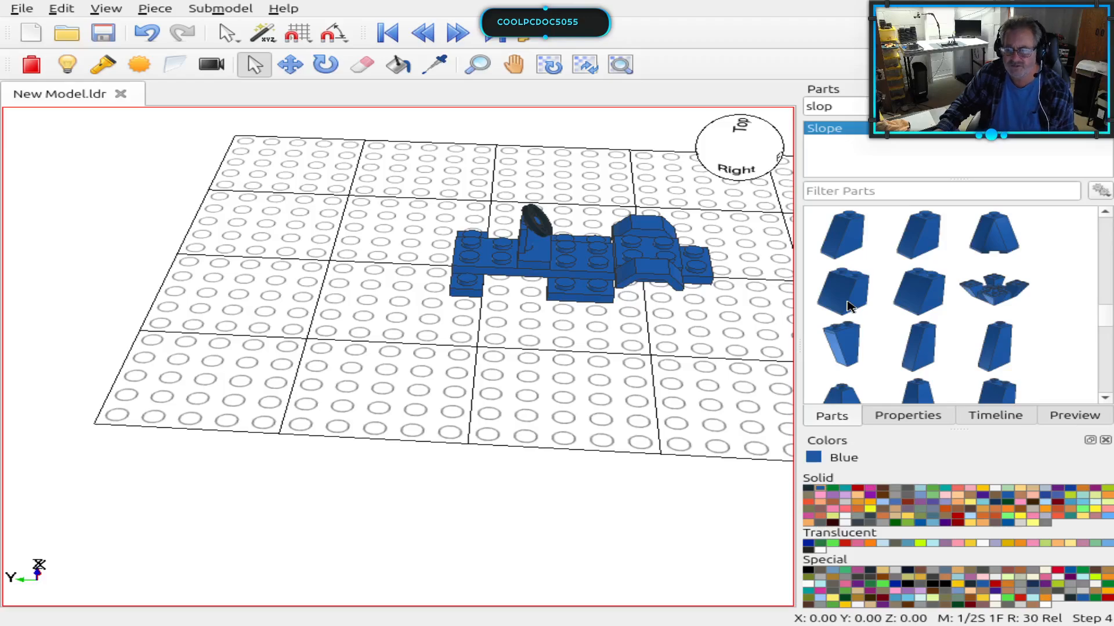
pyautogui.scroll(-1, 846, 306)
pyautogui.scroll(-2, 870, 313)
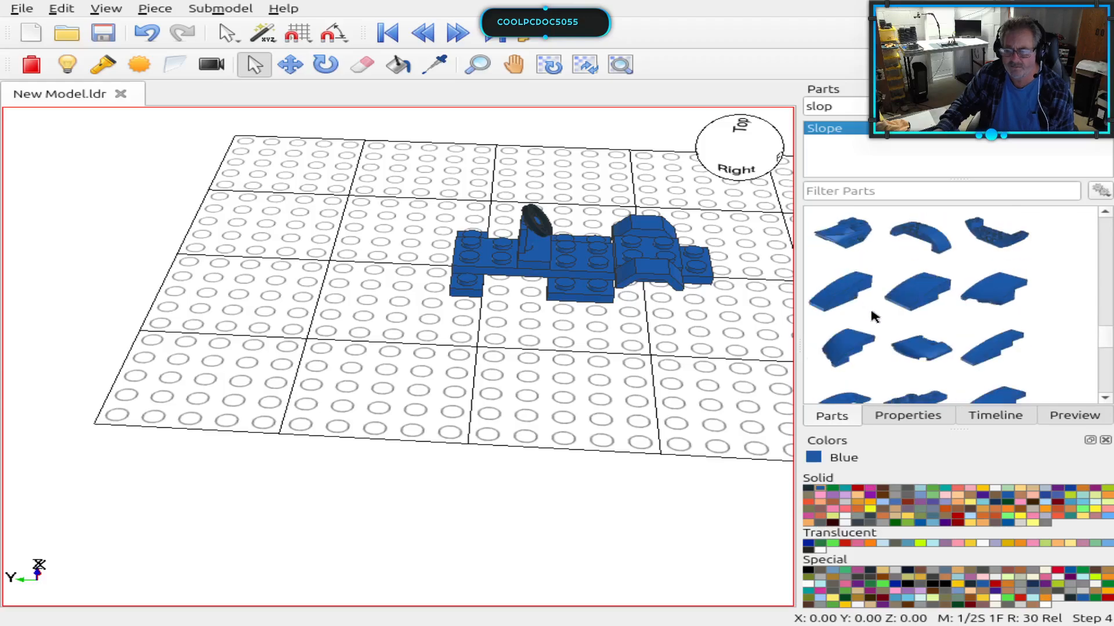
pyautogui.scroll(-2, 871, 315)
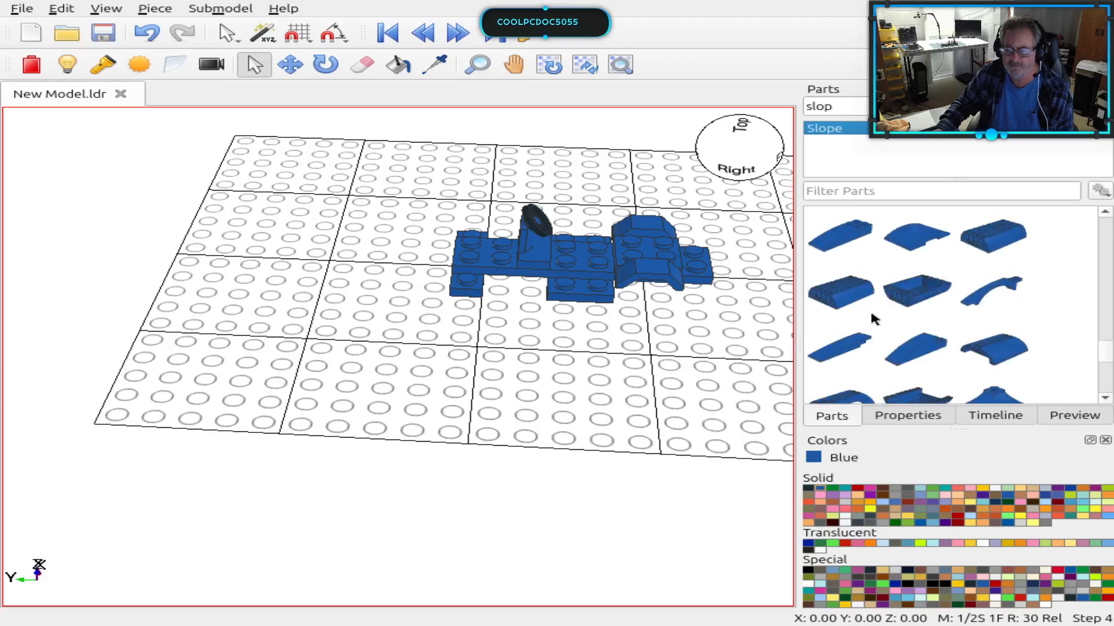
pyautogui.scroll(-2, 874, 318)
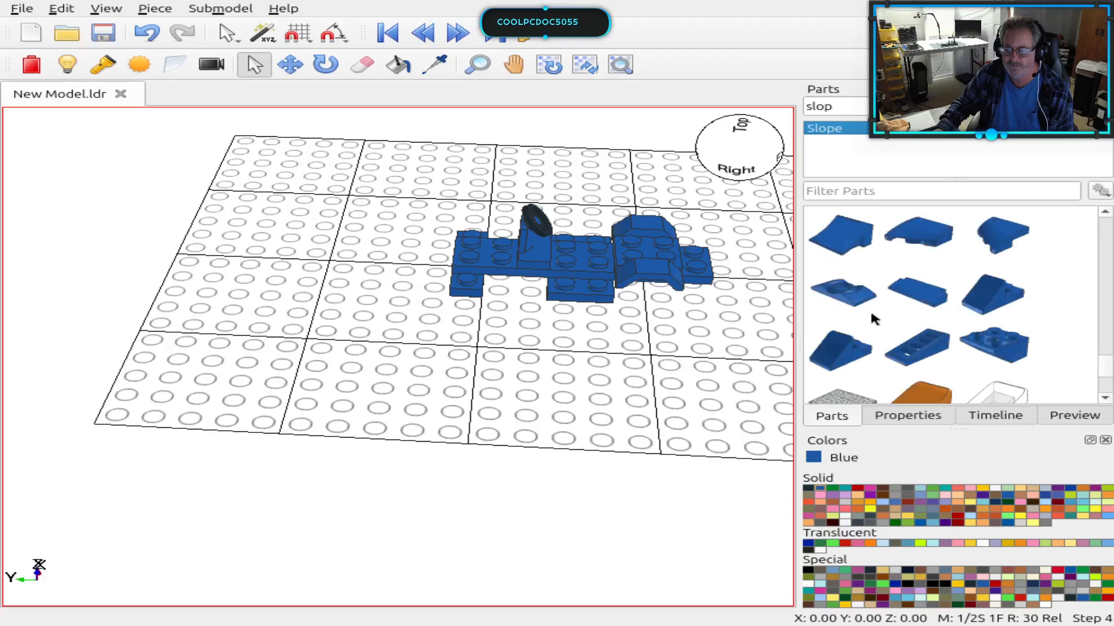
pyautogui.scroll(-2, 871, 315)
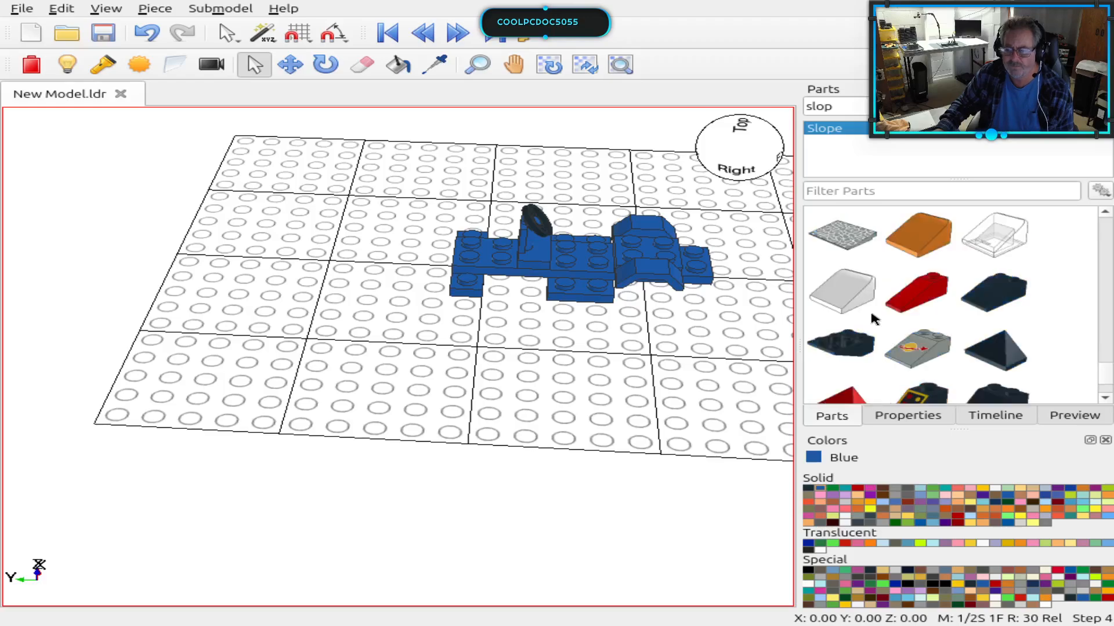
pyautogui.scroll(-3, 874, 318)
pyautogui.scroll(-1, 874, 319)
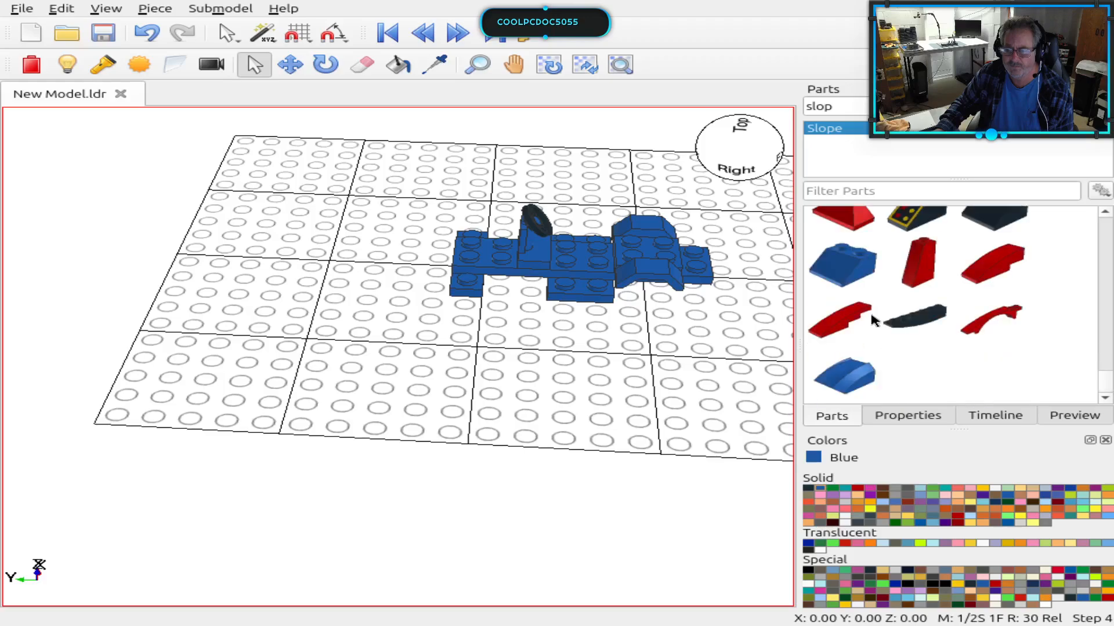
pyautogui.scroll(-6, 871, 318)
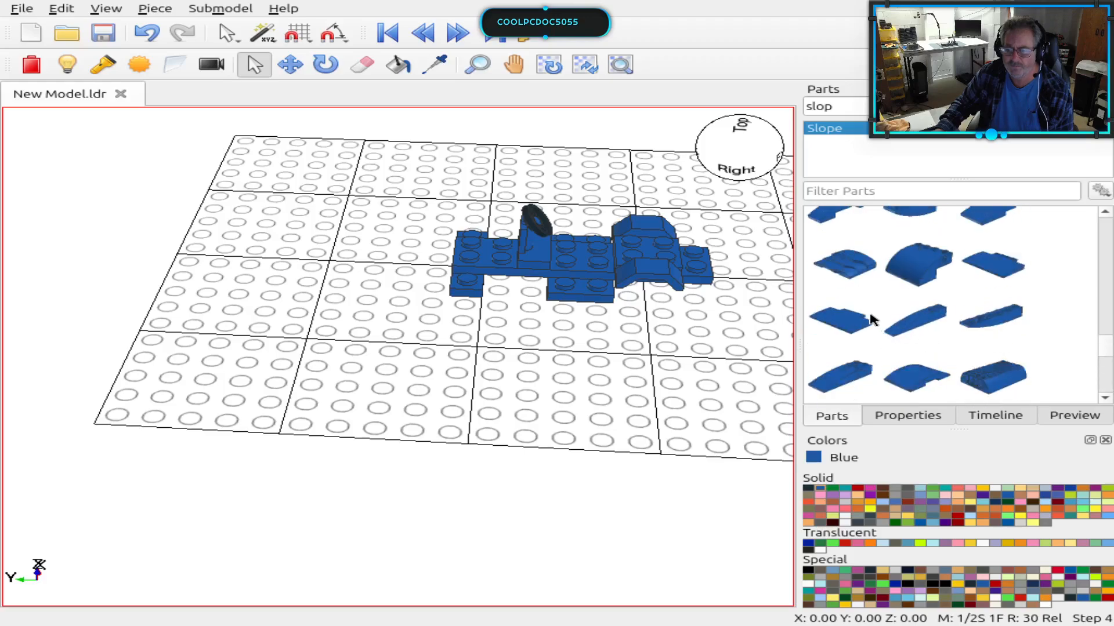
pyautogui.scroll(-2, 871, 319)
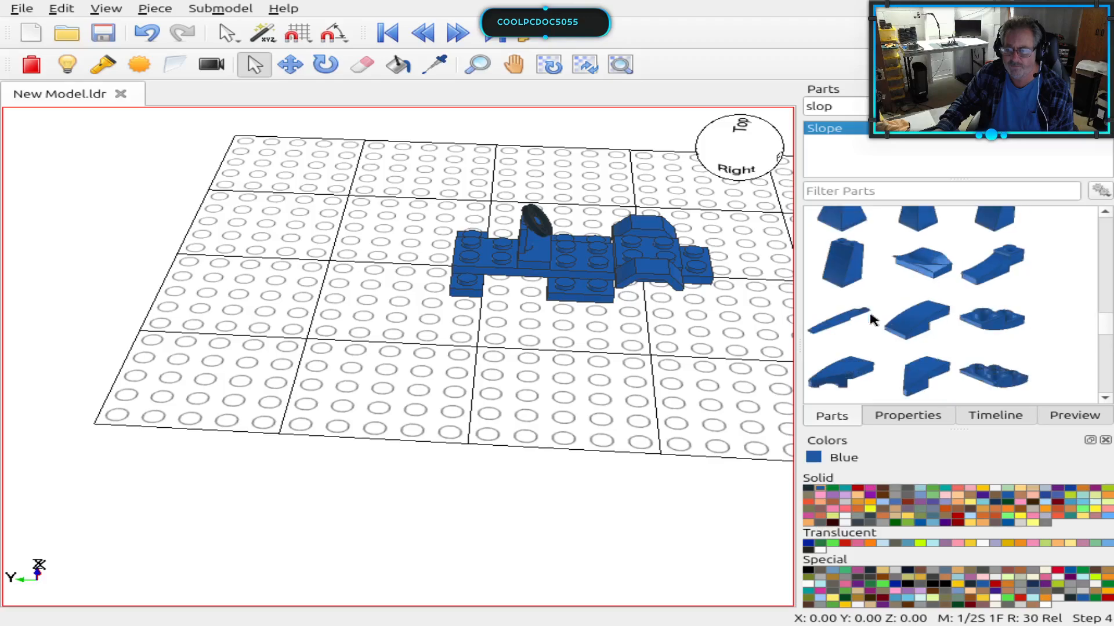
pyautogui.scroll(-2, 871, 320)
pyautogui.scroll(-2, 870, 320)
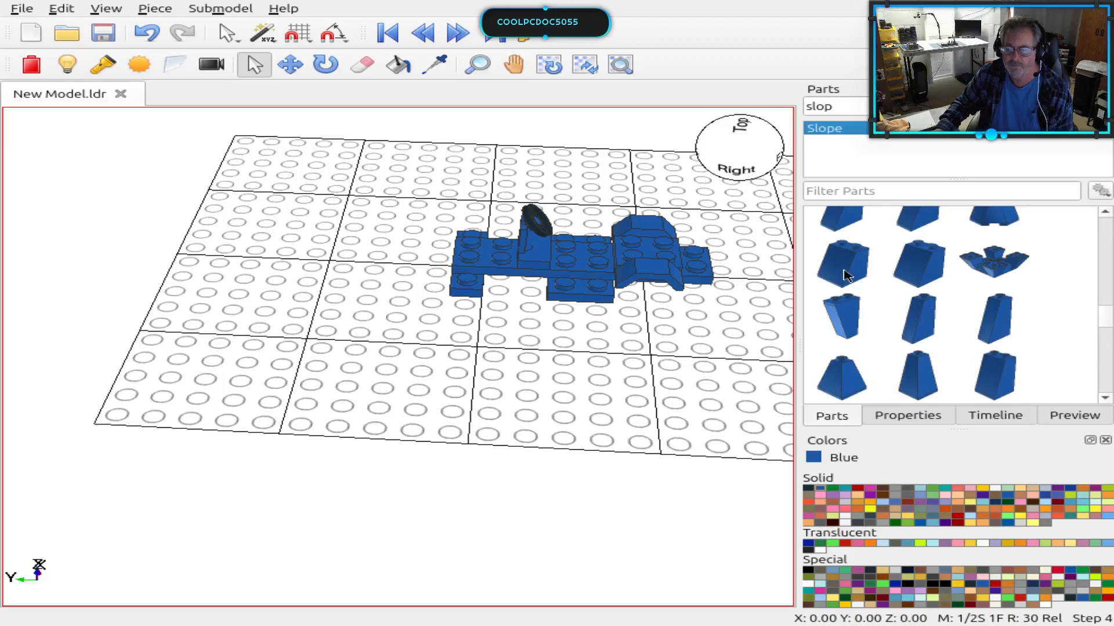
pyautogui.scroll(-1, 882, 282)
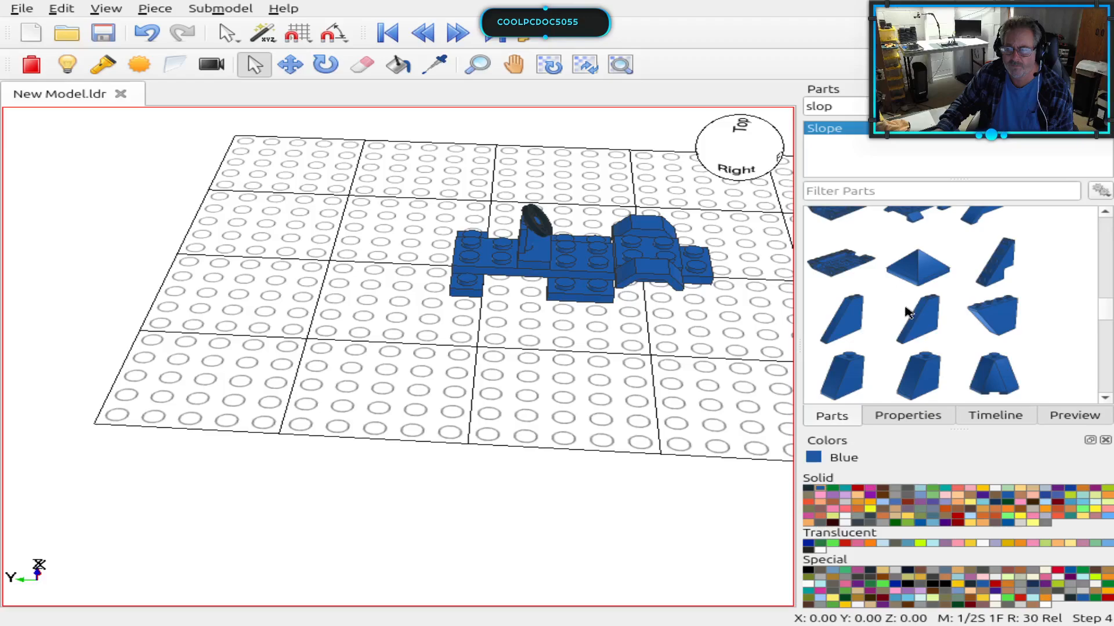
pyautogui.scroll(1, 912, 318)
pyautogui.scroll(2, 912, 318)
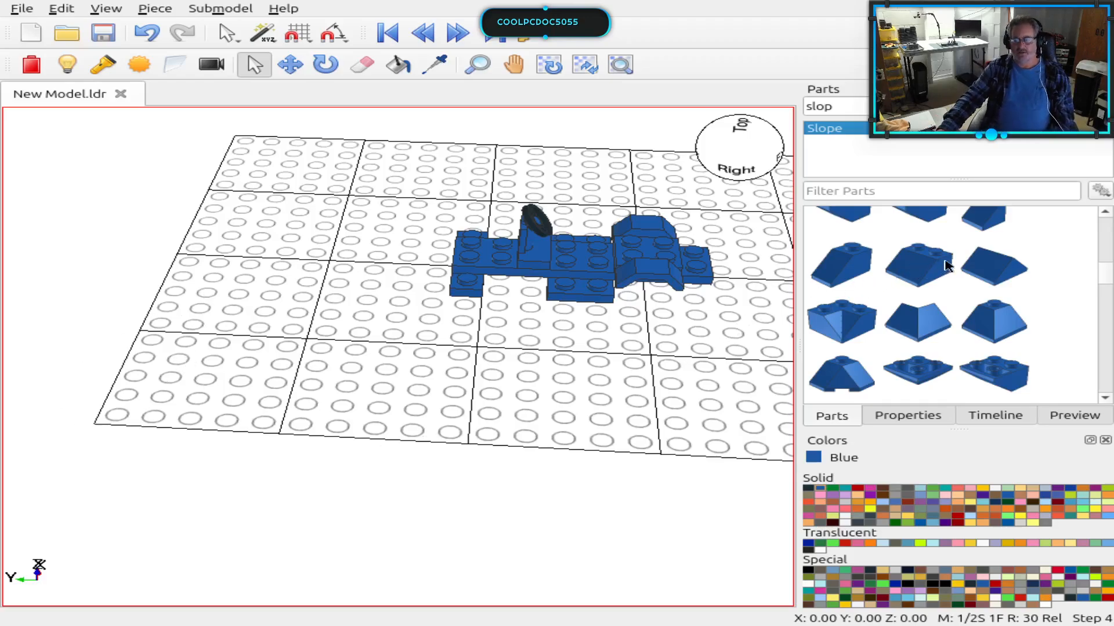
# Step: Place a blue Slope Brick 45 2 x 2 on the plates, rotate it 90 degrees about the vertical axis, and slide it to Y -70
pyautogui.moveTo(943, 268); pyautogui.dragTo(511, 253)
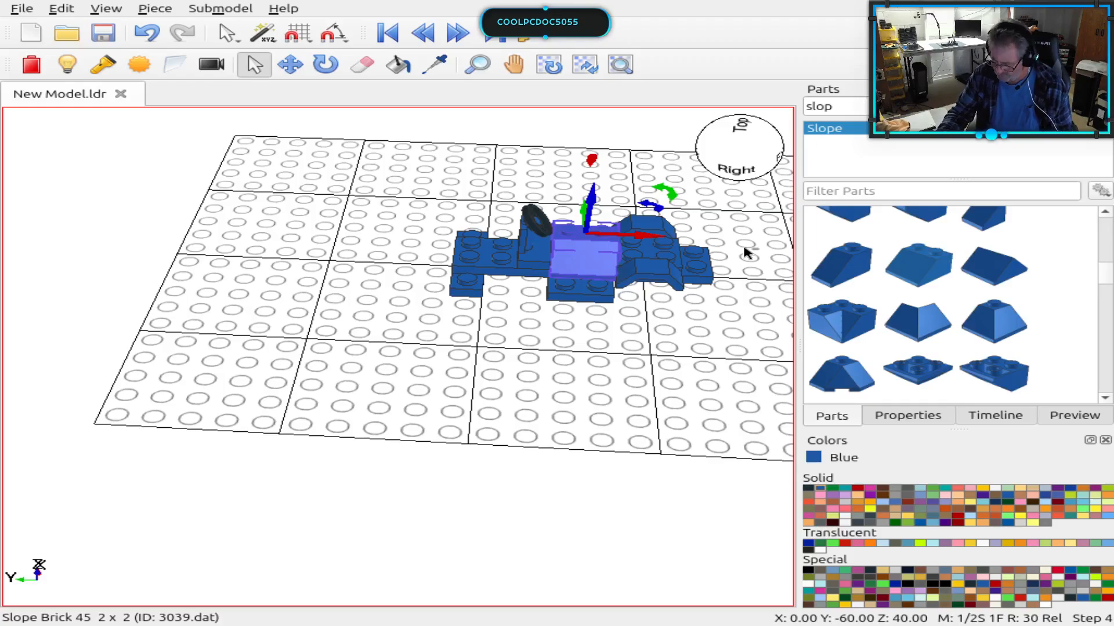
pyautogui.hotkey('shift', 'pagedown')
pyautogui.hotkey('shift', 'pagedown')
pyautogui.hotkey('shift', 'pagedown')
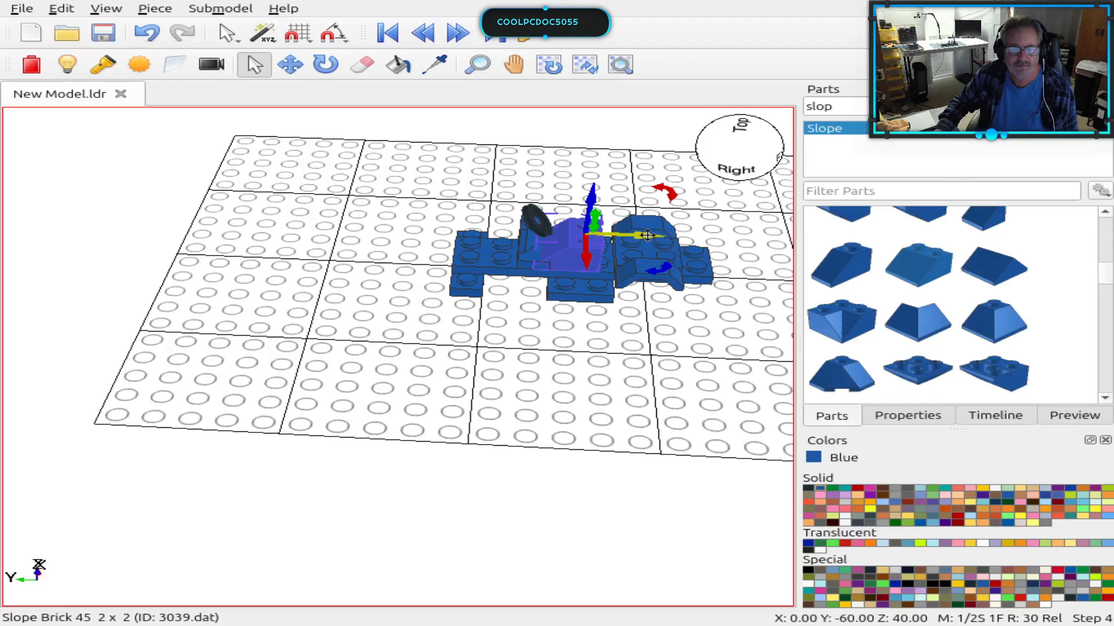
pyautogui.moveTo(638, 235); pyautogui.dragTo(654, 236)
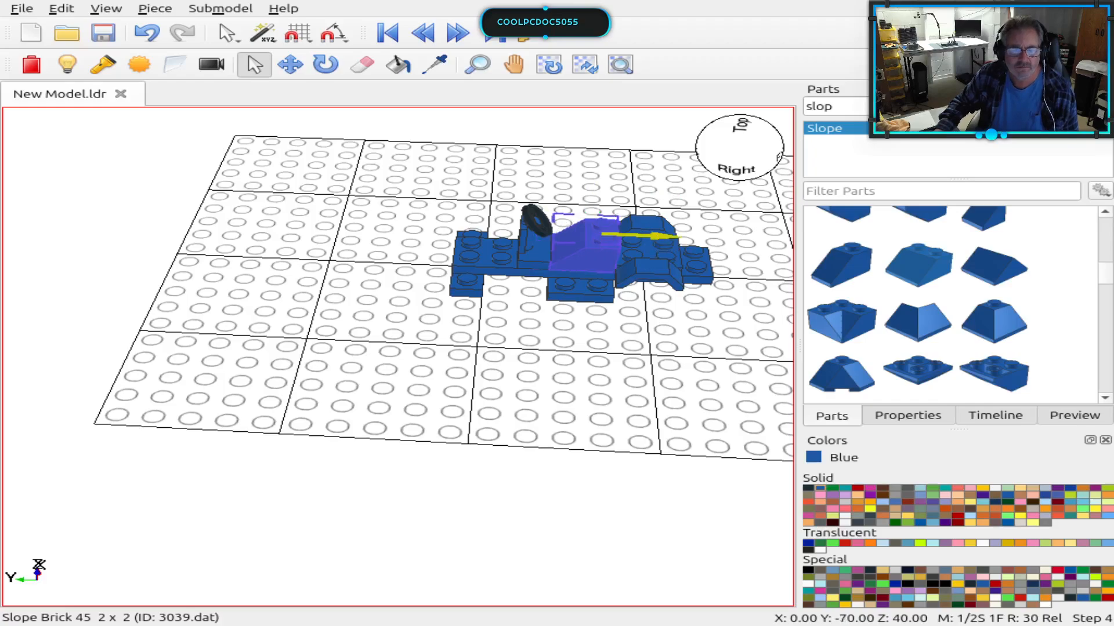
pyautogui.click(691, 349)
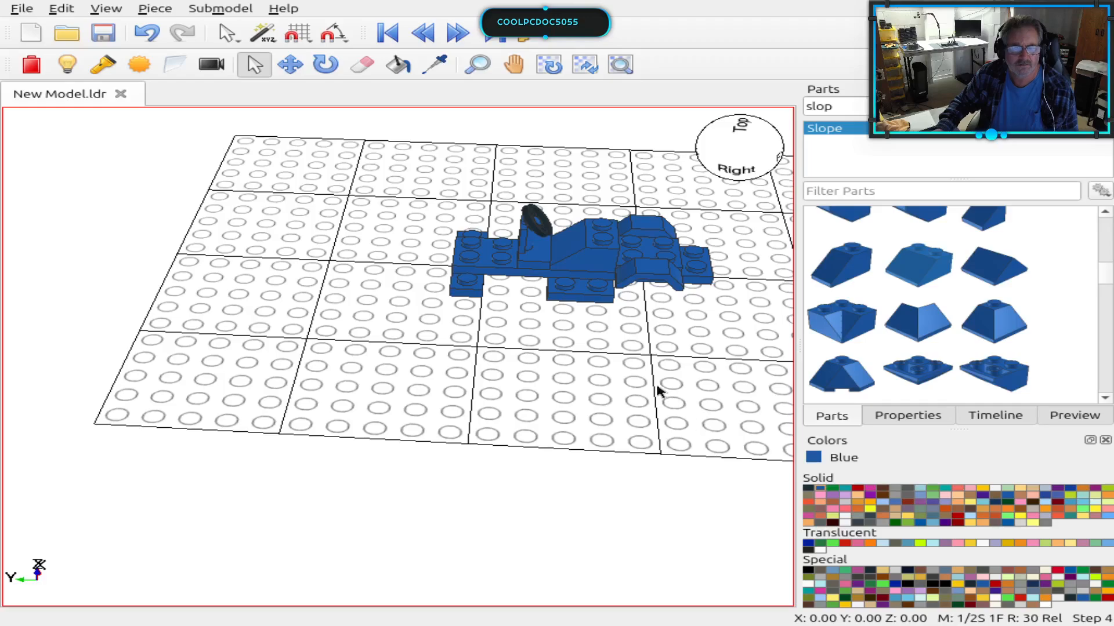
# Step: Slide the slope brick along the plates to the end of the car next to the steering stand and deselect it
pyautogui.click(607, 258)
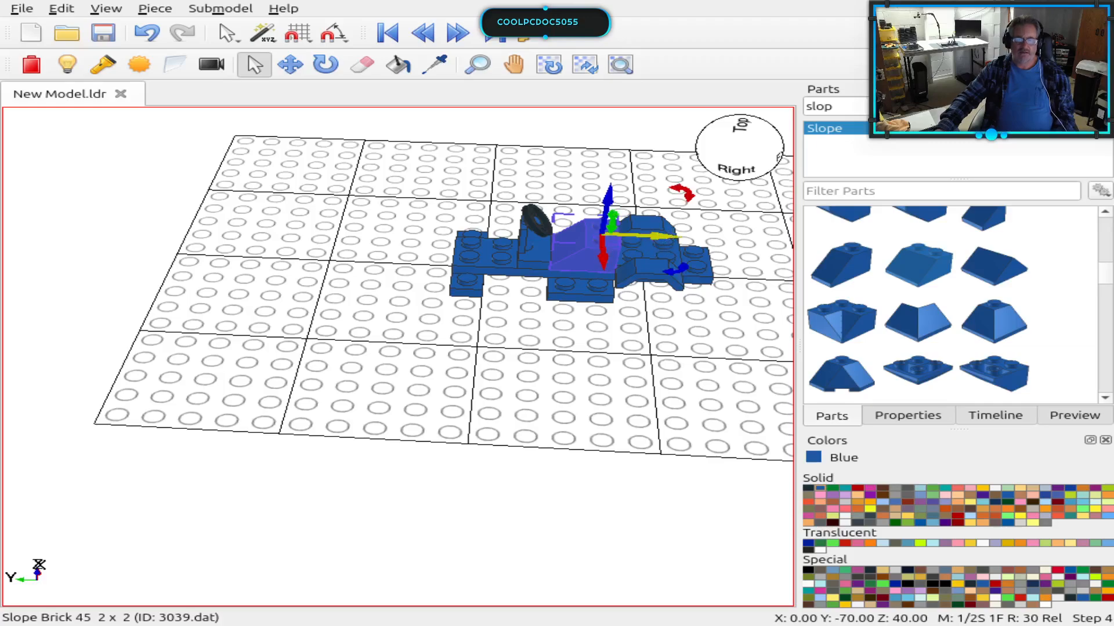
pyautogui.moveTo(655, 236); pyautogui.dragTo(569, 250)
pyautogui.click(576, 401)
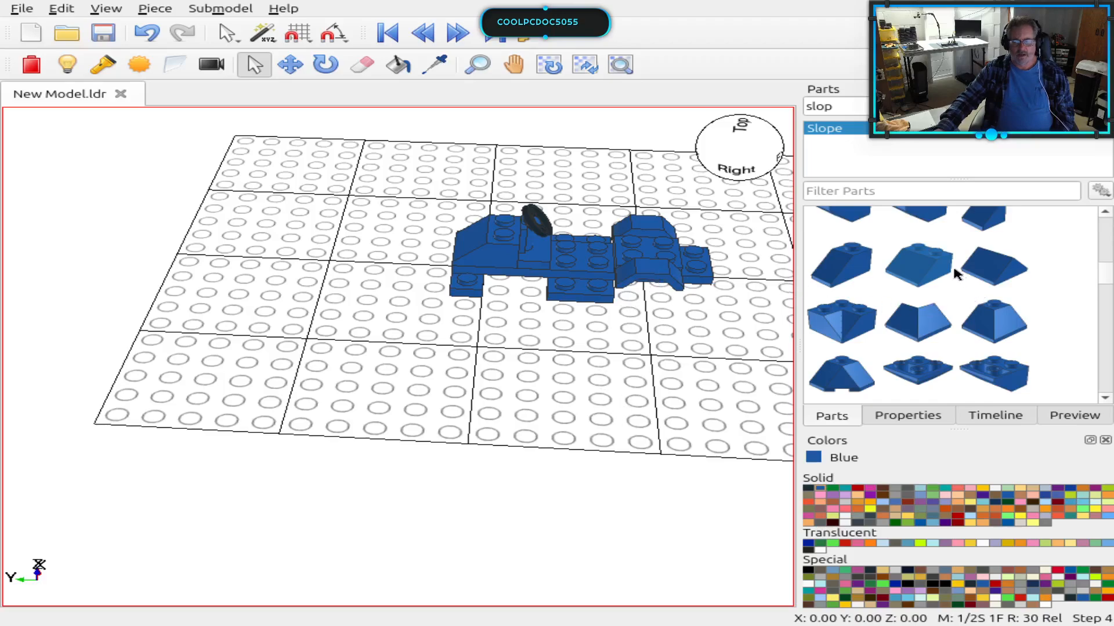
# Step: Add a second blue Slope Brick 45 2 x 2 at Y -60 between steering stand and mudguard, and raise it to Z 48
pyautogui.moveTo(942, 270); pyautogui.dragTo(593, 240)
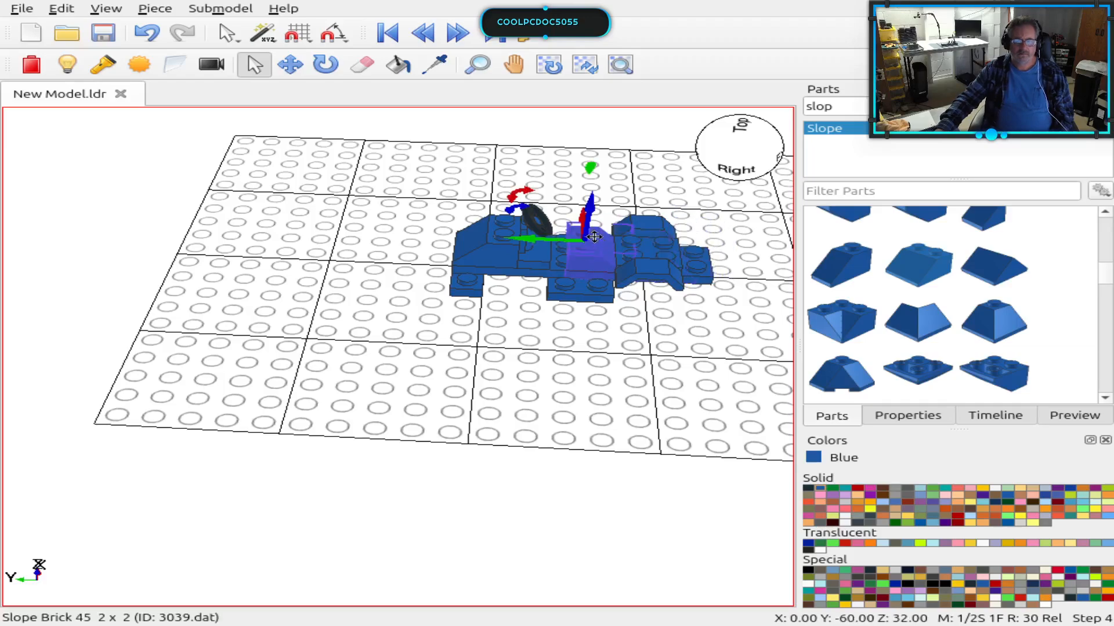
pyautogui.moveTo(704, 428)
pyautogui.mouseDown(button='right')
pyautogui.moveTo(704, 371)
pyautogui.moveTo(703, 410)
pyautogui.mouseUp(button='right')
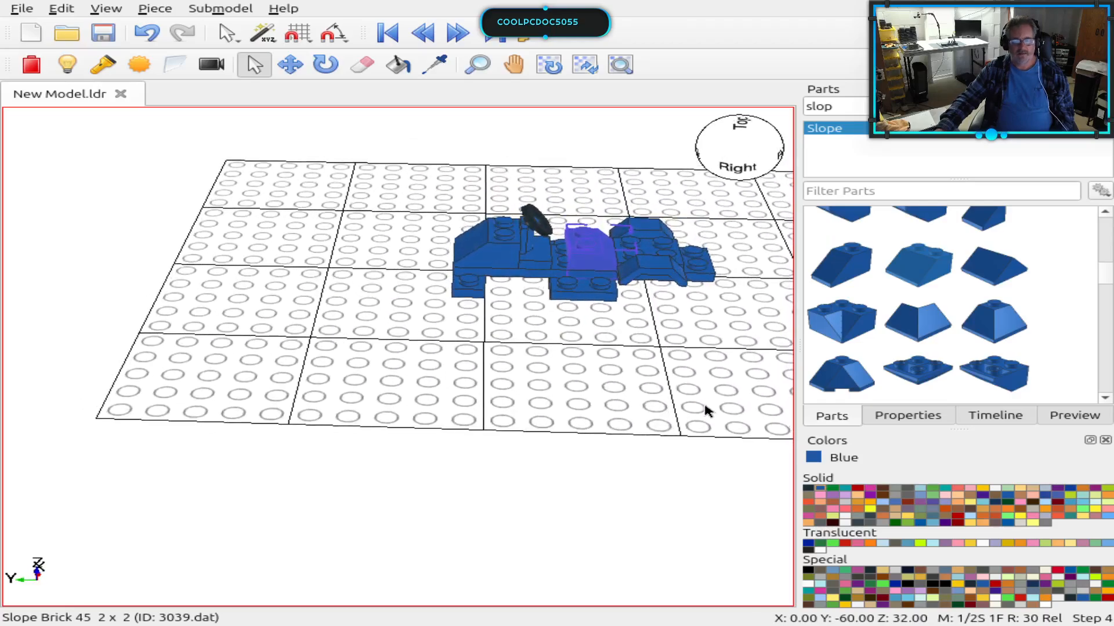
pyautogui.moveTo(638, 397); pyautogui.dragTo(639, 363, button='right')
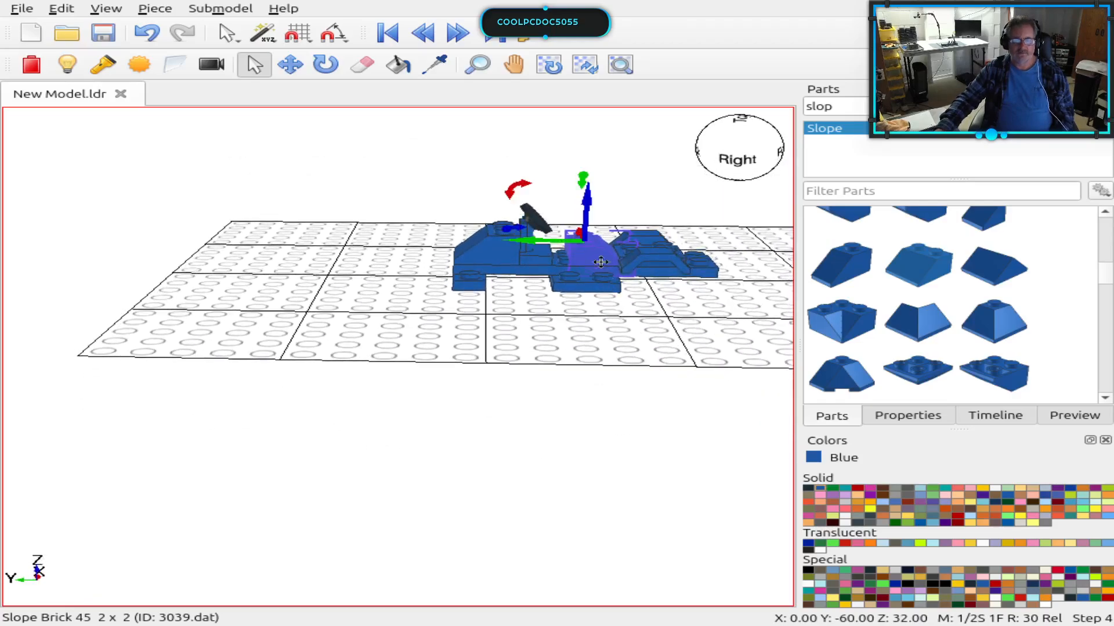
pyautogui.moveTo(586, 206); pyautogui.dragTo(587, 195)
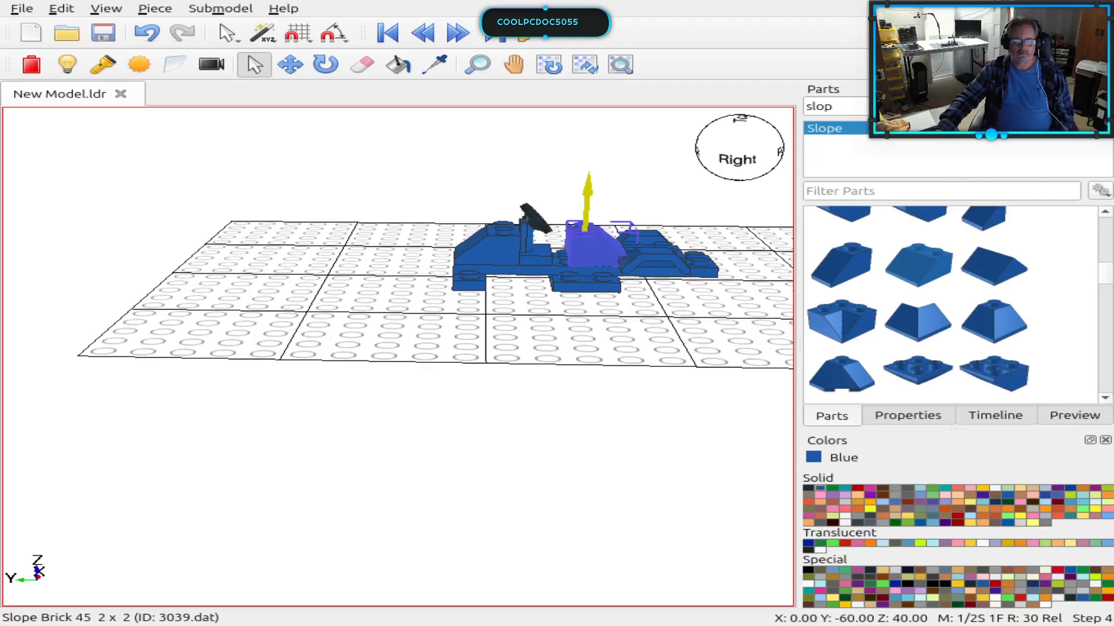
pyautogui.moveTo(587, 195)
pyautogui.mouseDown()
pyautogui.moveTo(588, 174)
pyautogui.moveTo(588, 184)
pyautogui.mouseUp()
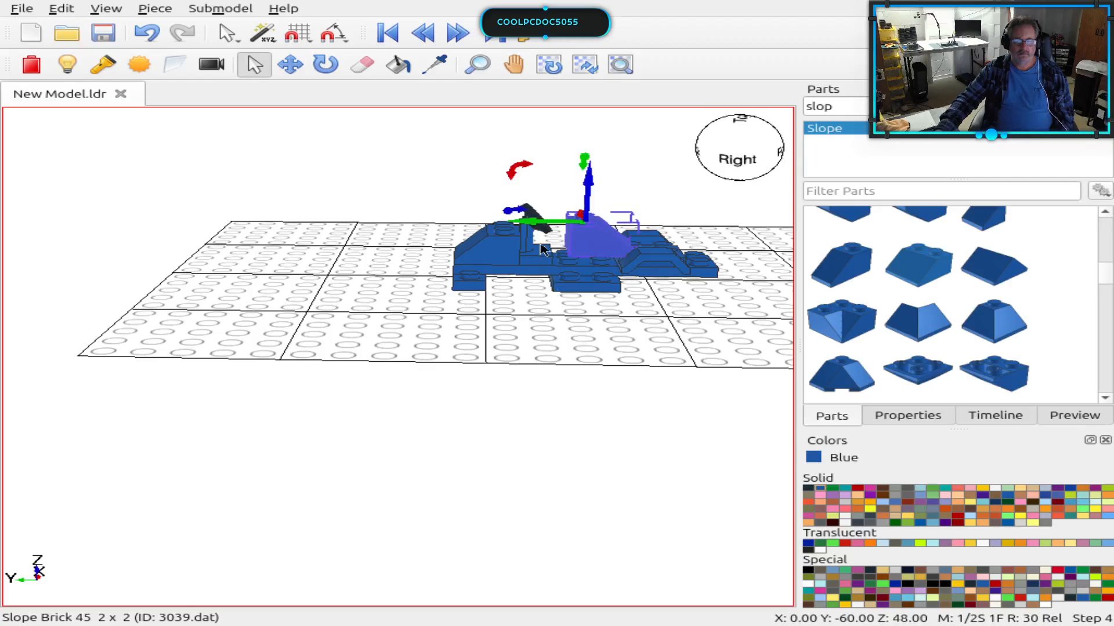
# Step: Slide the second slope brick onto the mudguard at Y -90 and deselect it
pyautogui.moveTo(746, 419); pyautogui.dragTo(75, 460, button='right')
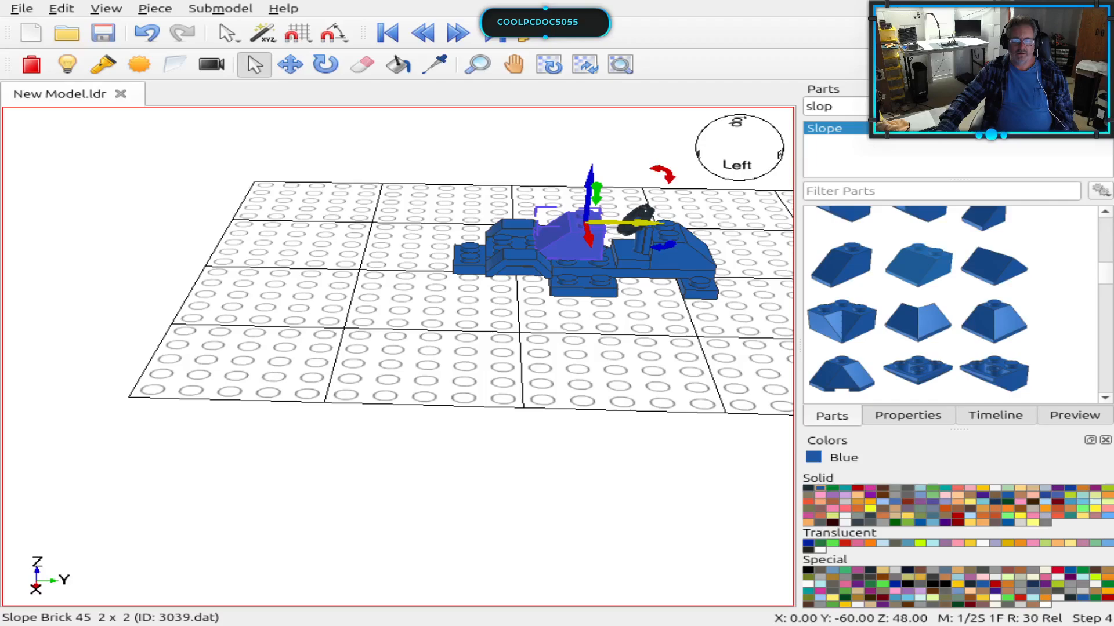
pyautogui.moveTo(638, 223); pyautogui.dragTo(590, 223)
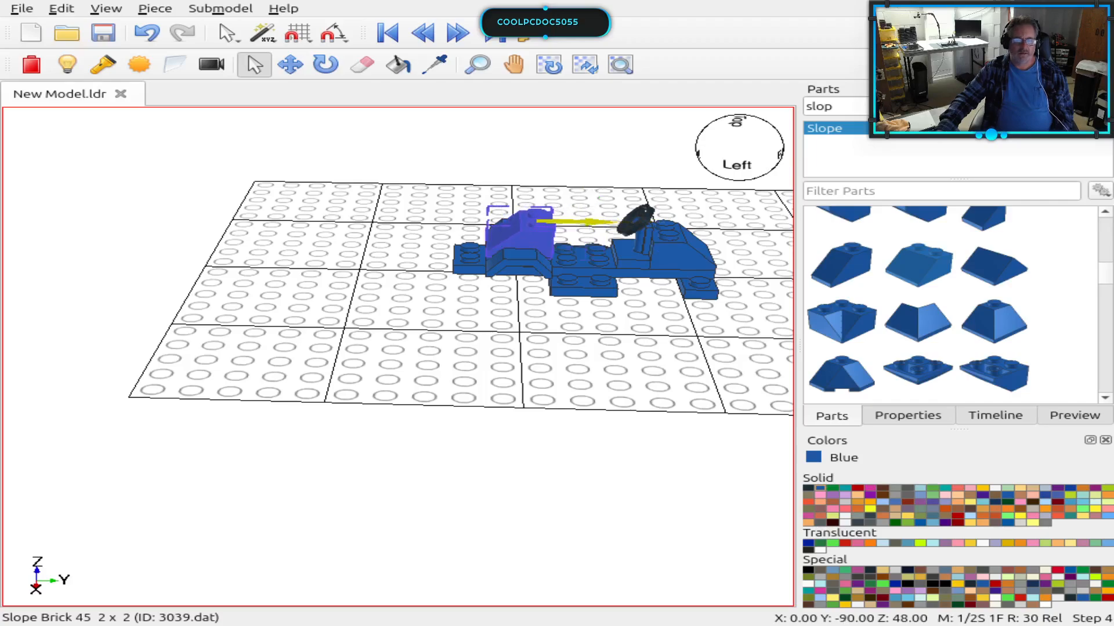
pyautogui.click(519, 442)
pyautogui.moveTo(526, 452); pyautogui.dragTo(994, 464, button='right')
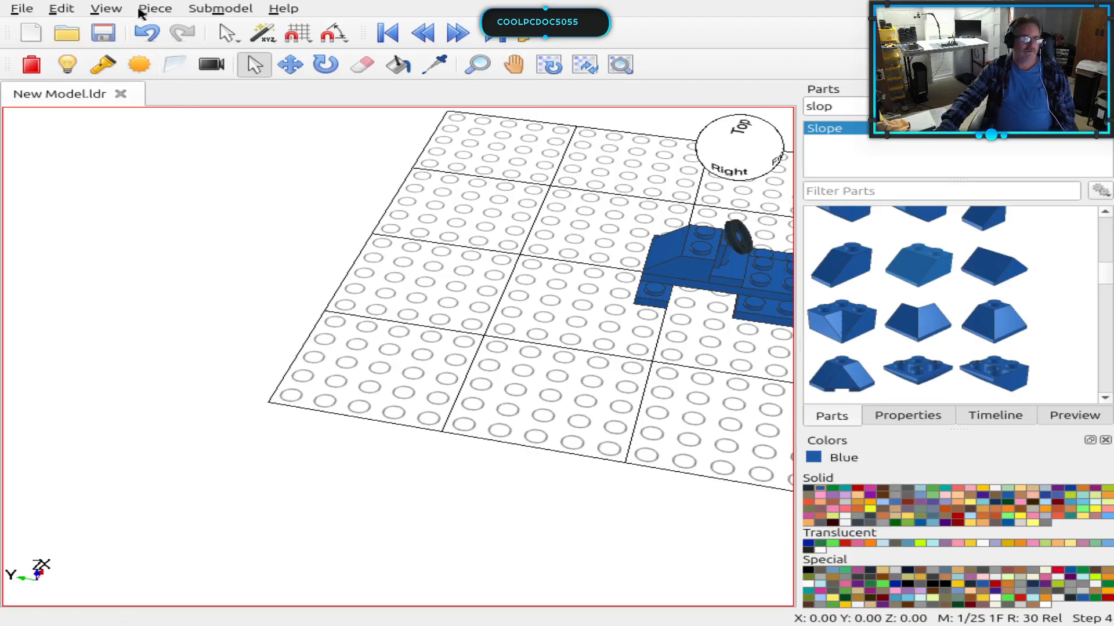
# Step: Rotate the Slope Brick 45 2 x 2 on the mudguard 180 degrees about the vertical axis
pyautogui.click(108, 9)
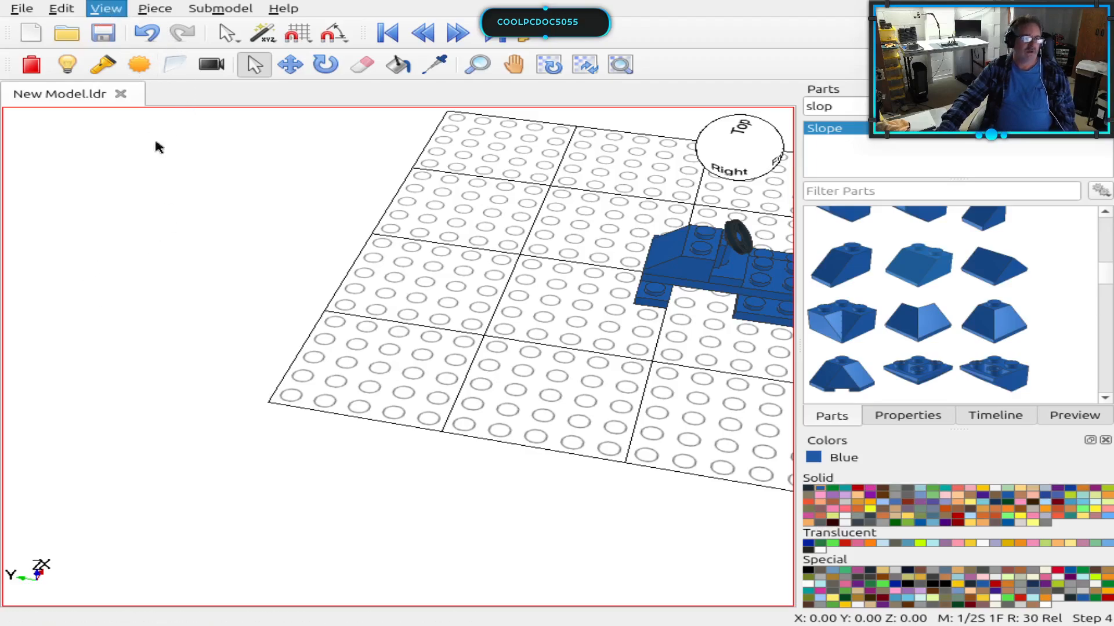
pyautogui.click(198, 253)
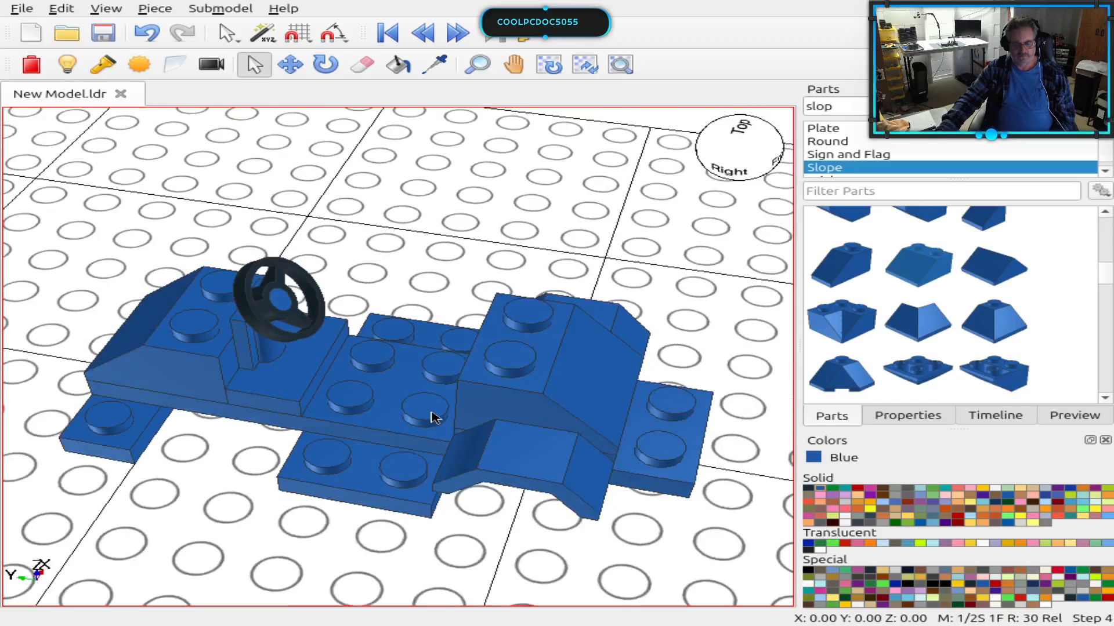
pyautogui.click(542, 387)
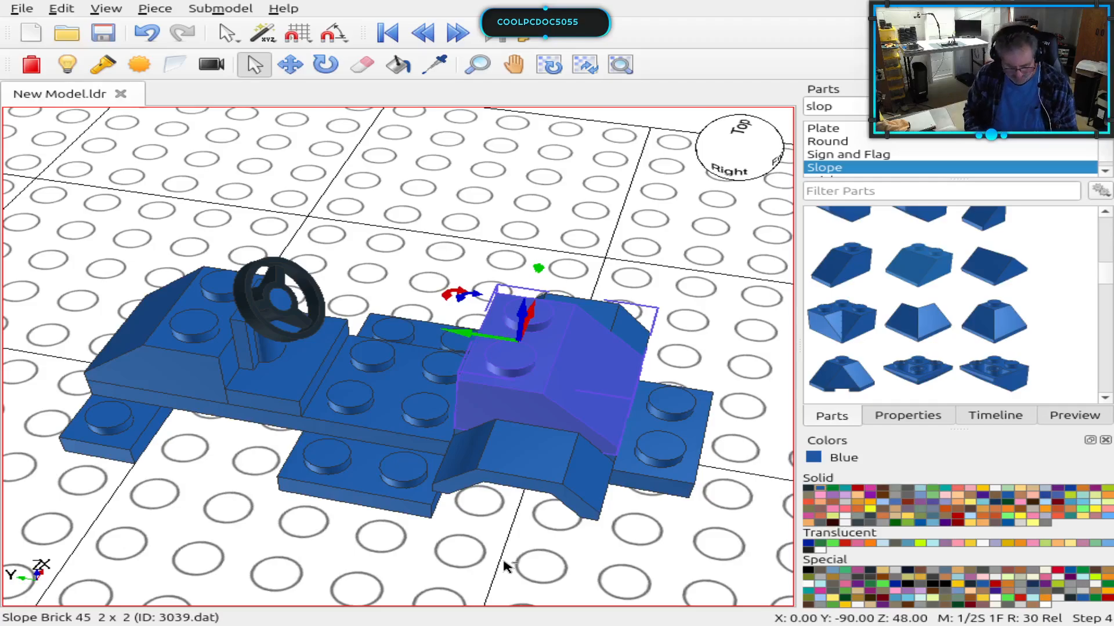
pyautogui.hotkey('shift', 'pagedown')
pyautogui.hotkey('shift', 'pagedown')
pyautogui.hotkey('shift', 'pagedown')
pyautogui.hotkey('shift', 'pagedown')
pyautogui.hotkey('shift', 'pagedown')
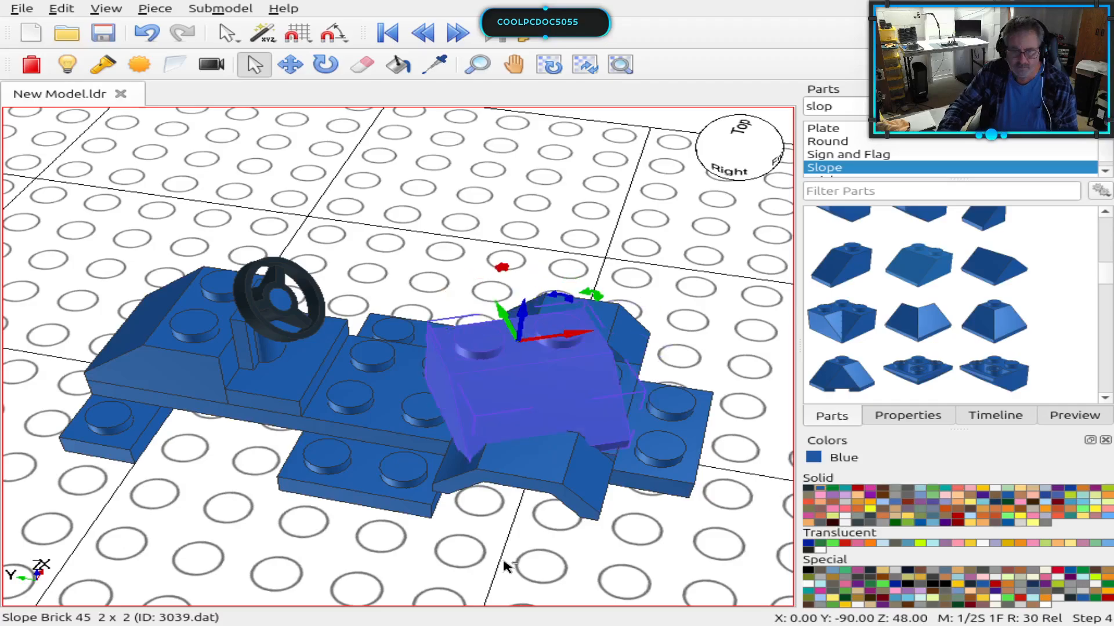
pyautogui.hotkey('shift', 'pagedown')
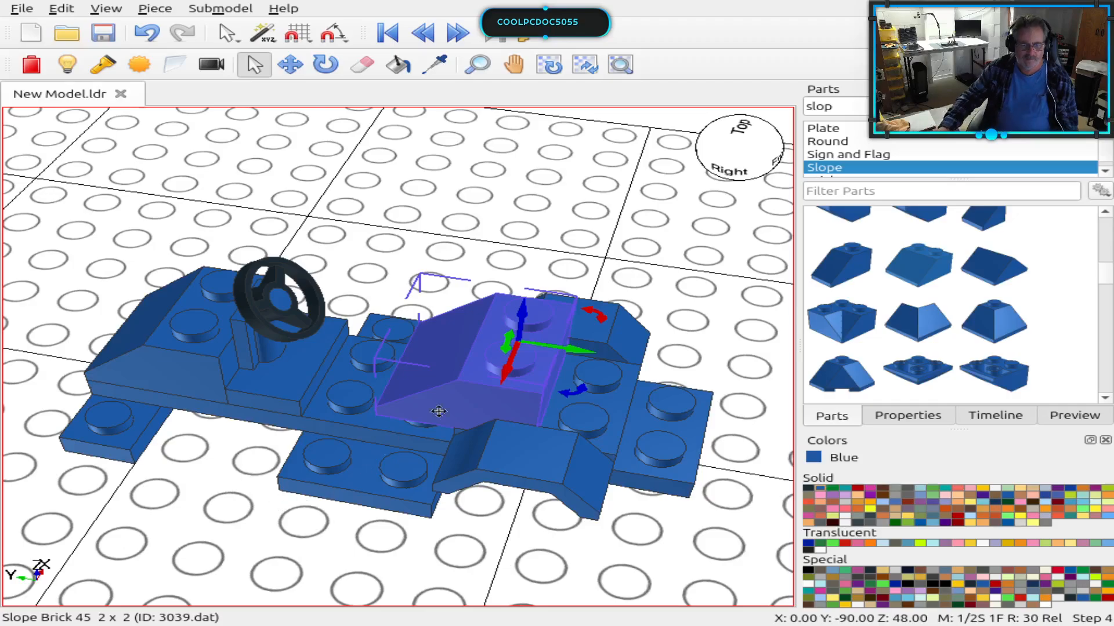
# Step: Slide the turned slope brick along the mudguard to Y -110 and deselect it
pyautogui.click(580, 358)
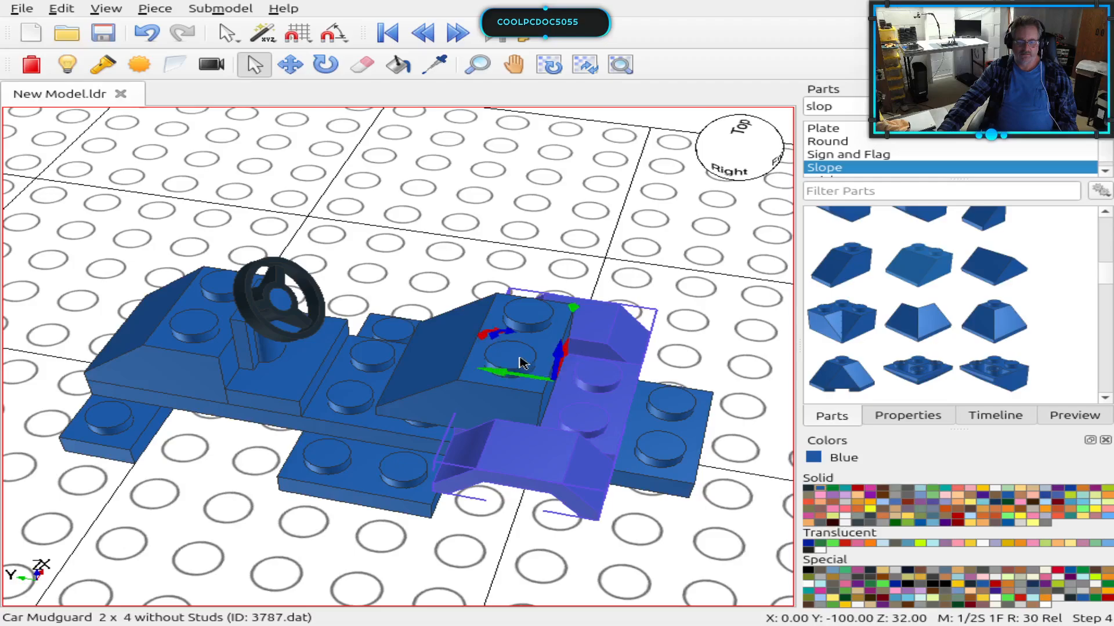
pyautogui.click(503, 348)
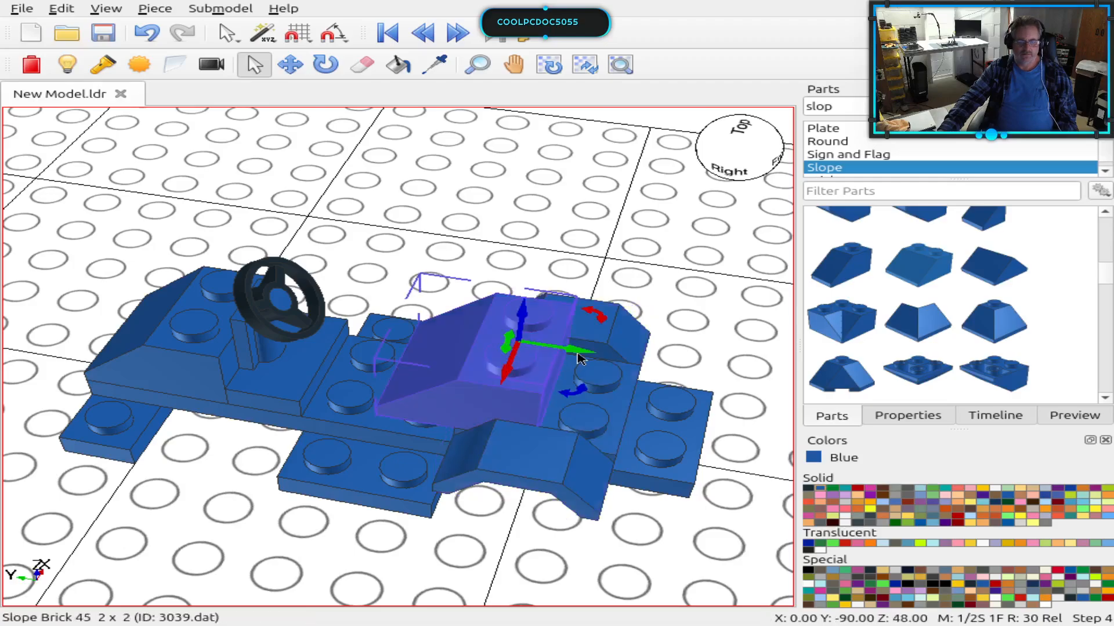
pyautogui.moveTo(571, 349); pyautogui.dragTo(667, 357)
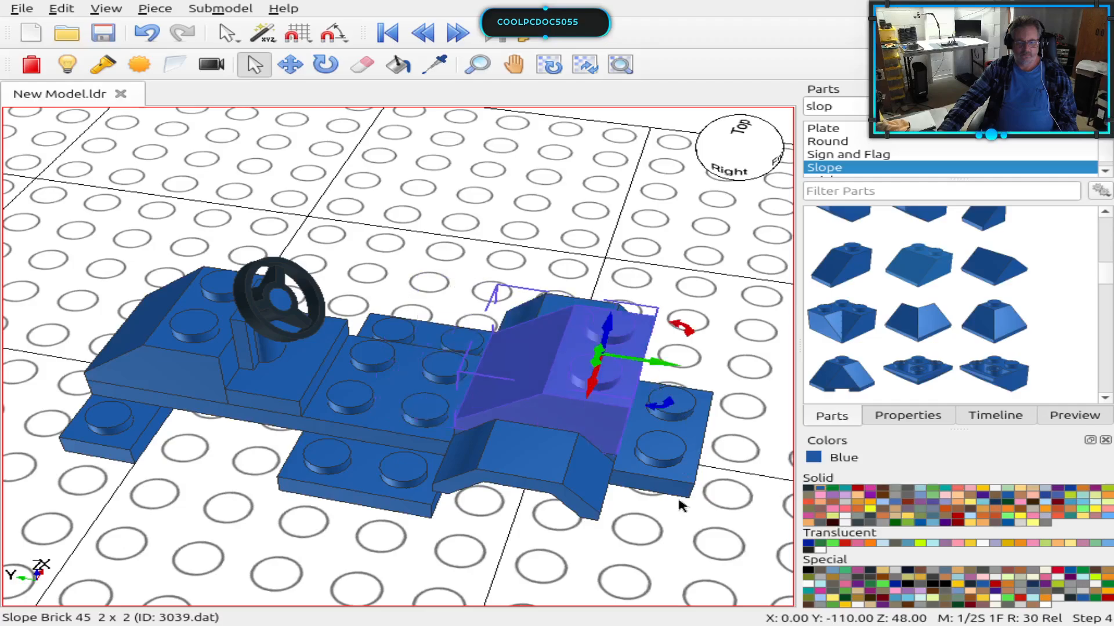
pyautogui.click(680, 531)
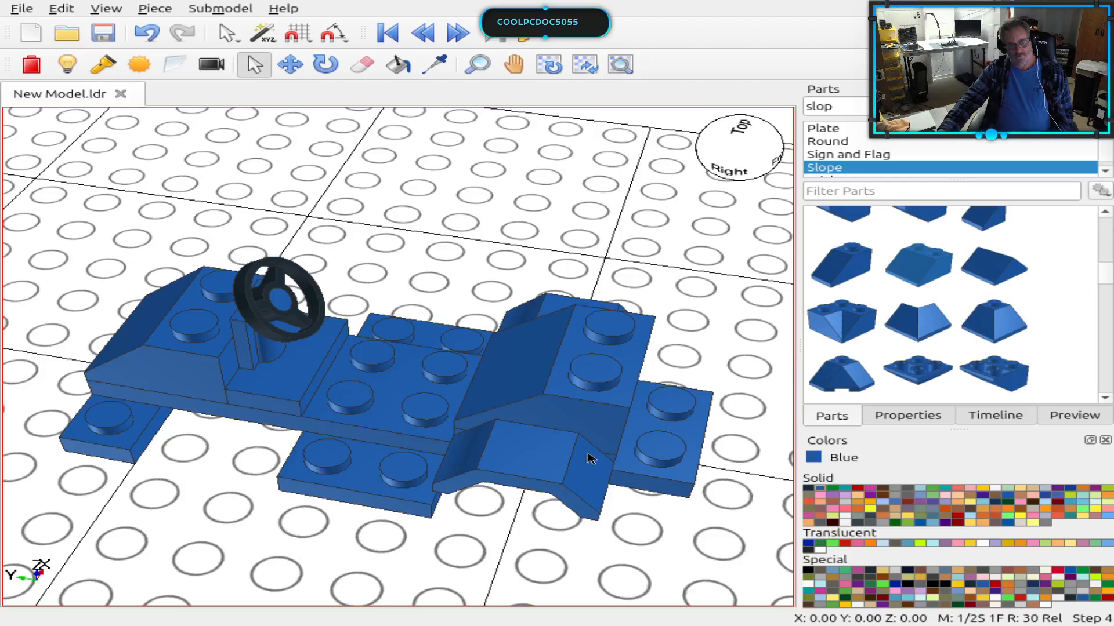
pyautogui.scroll(-3, 732, 486)
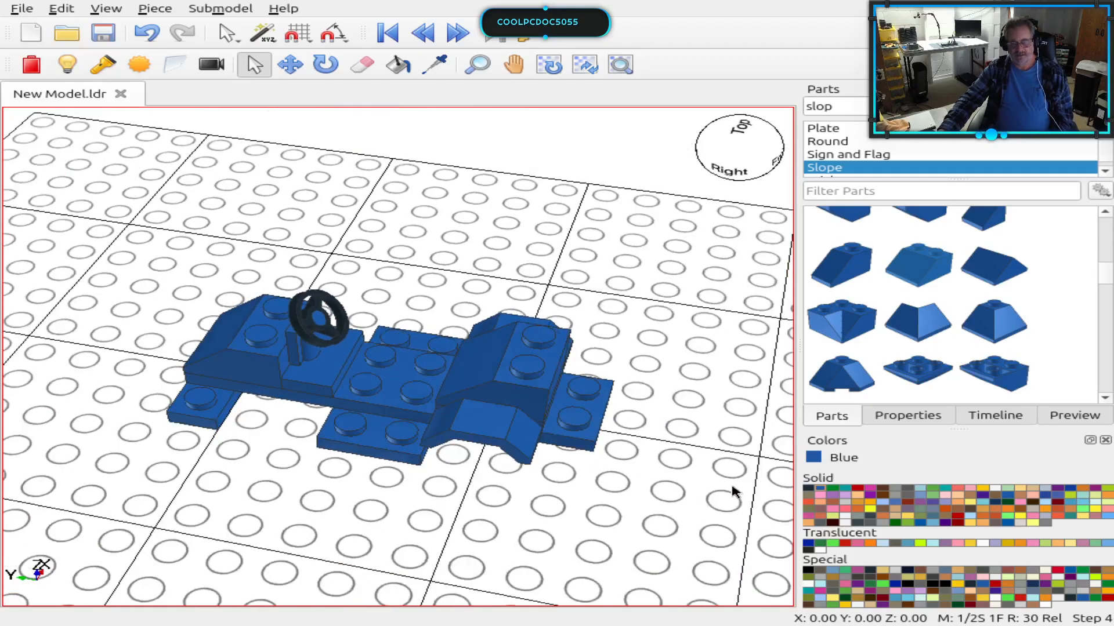
pyautogui.scroll(2, 736, 490)
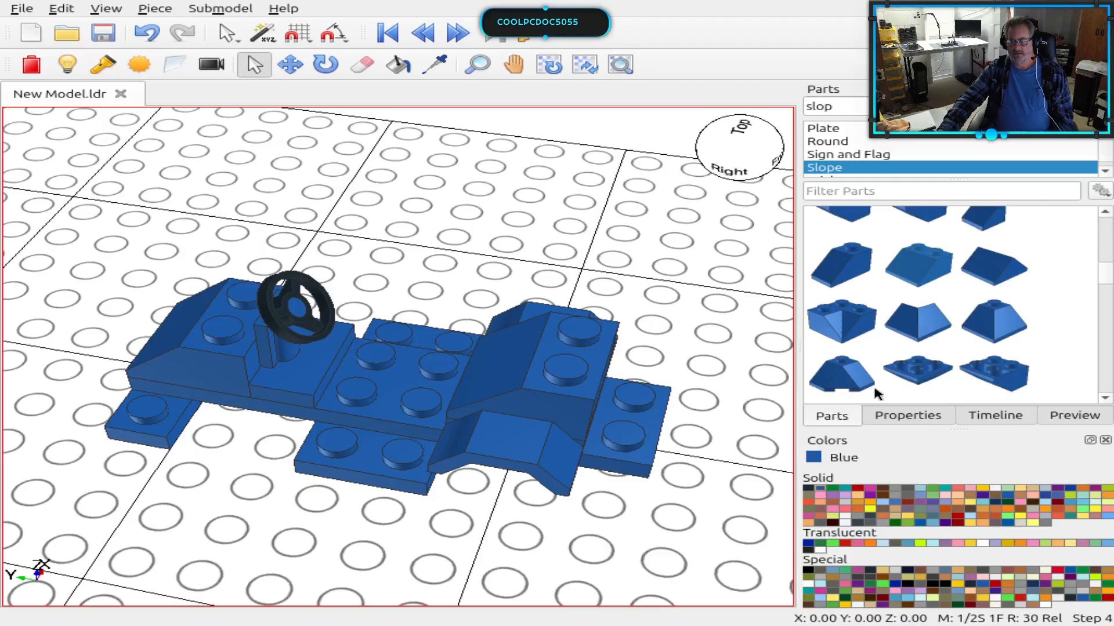
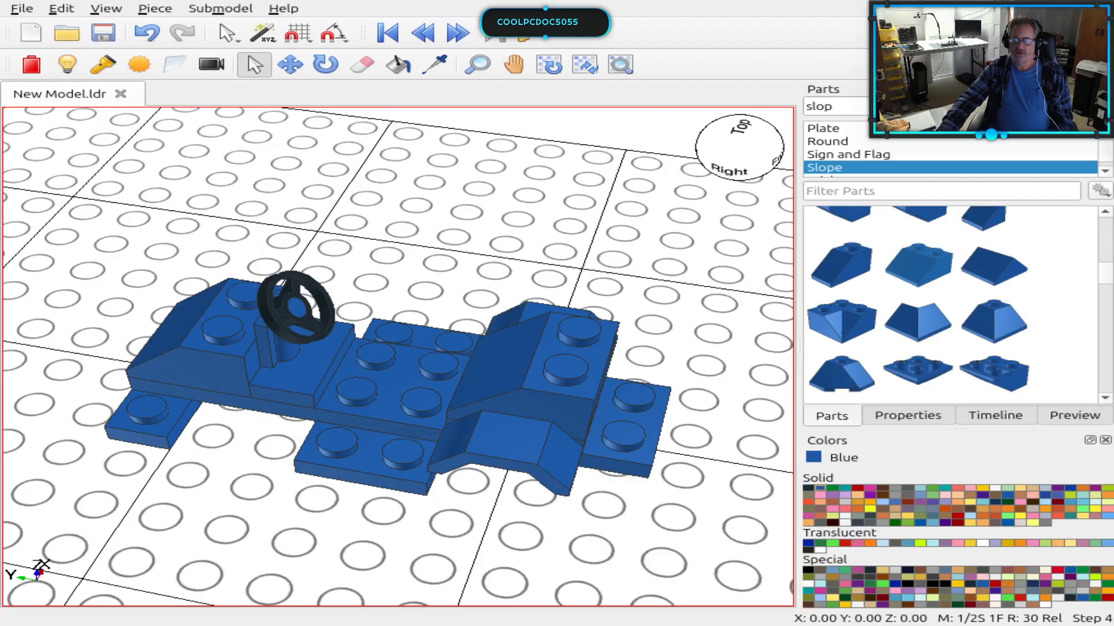
# Step: Clear the category filter and search all parts for "1 4"
pyautogui.doubleClick(869, 106)
pyautogui.press('BackSpace')
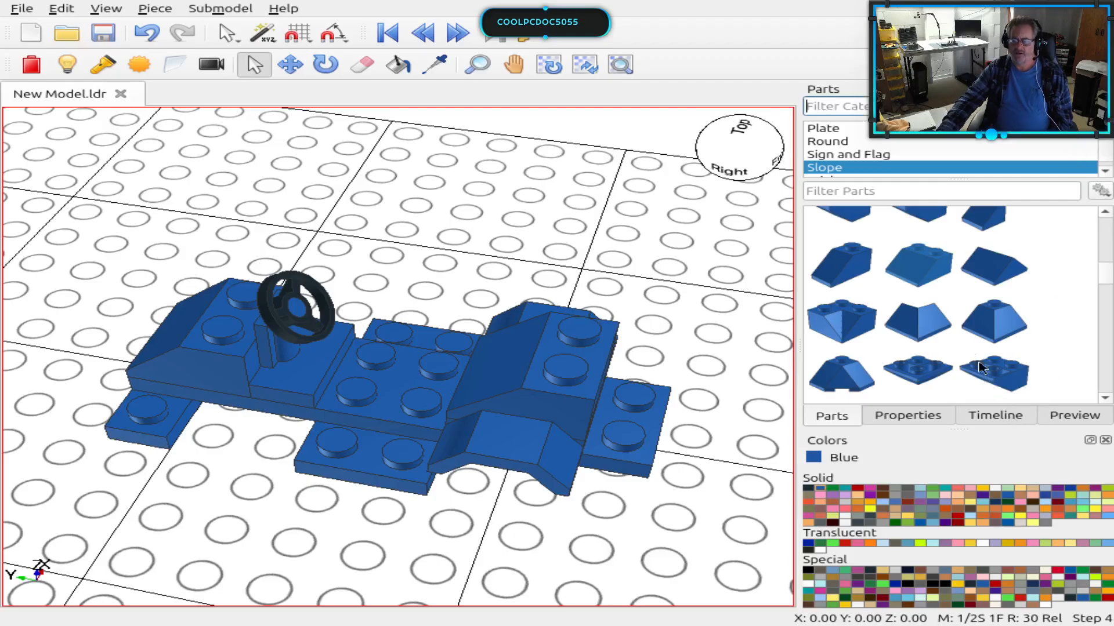
pyautogui.click(842, 191)
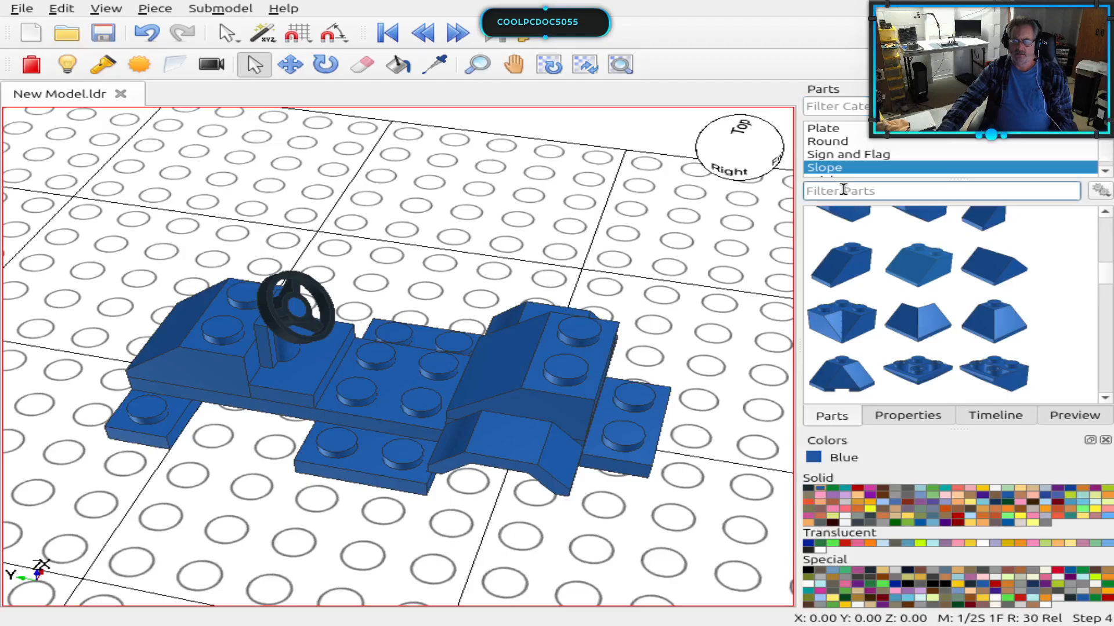
pyautogui.write('1')
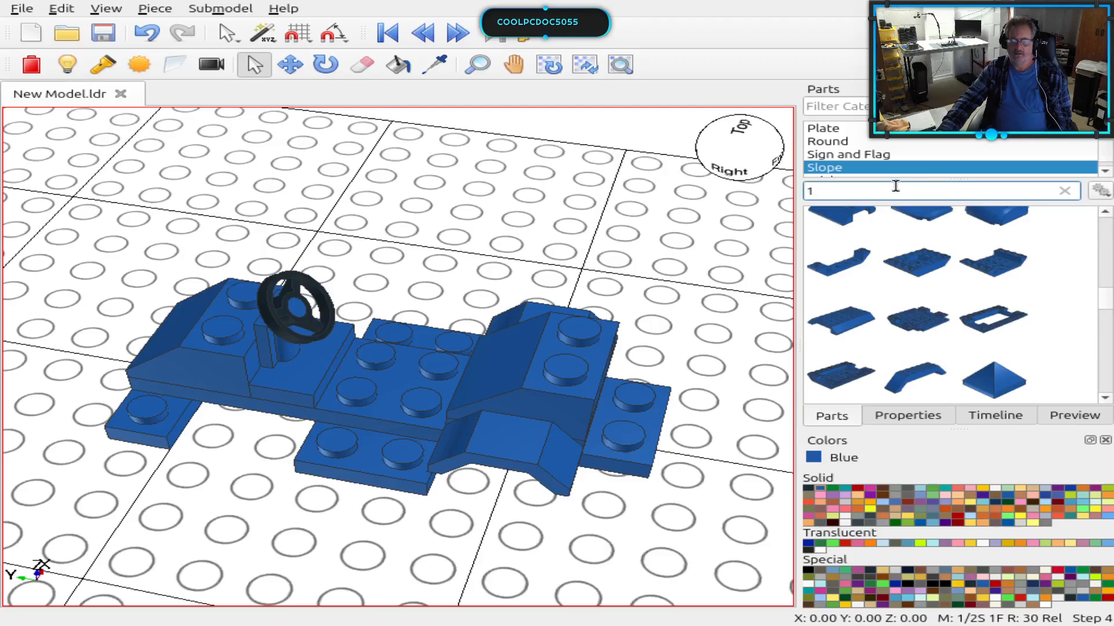
pyautogui.scroll(1, 870, 156)
pyautogui.scroll(10, 858, 148)
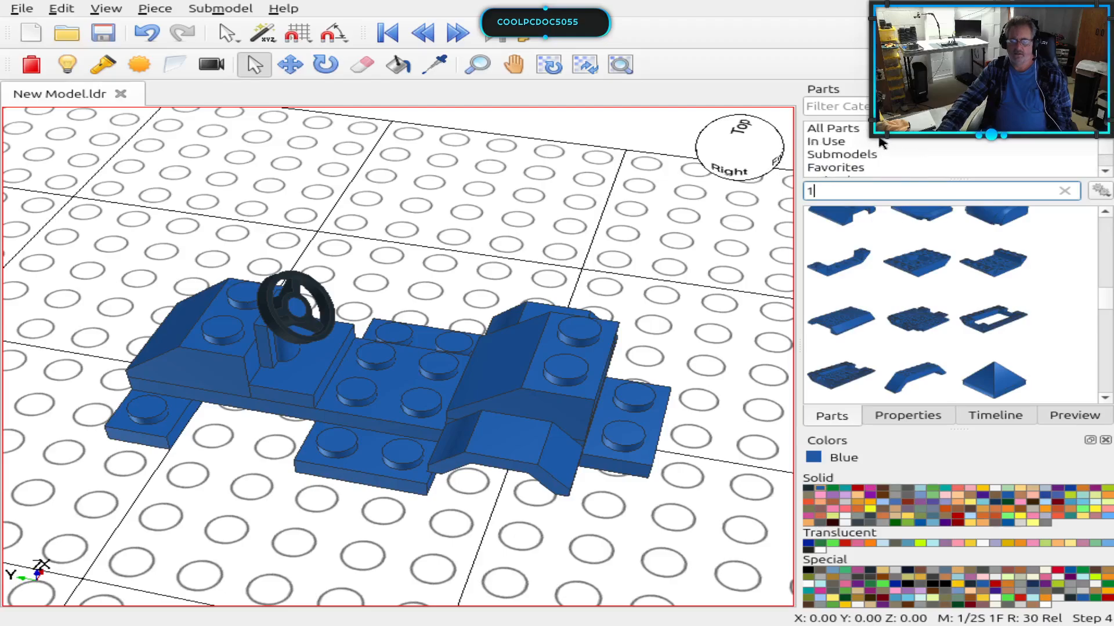
pyautogui.click(859, 129)
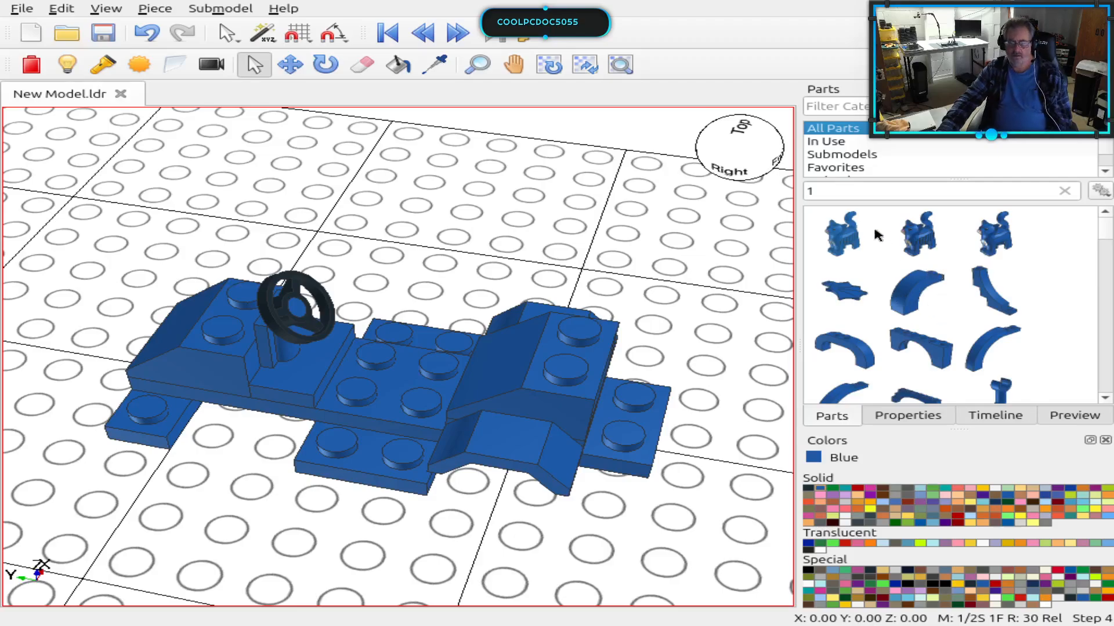
pyautogui.click(848, 190)
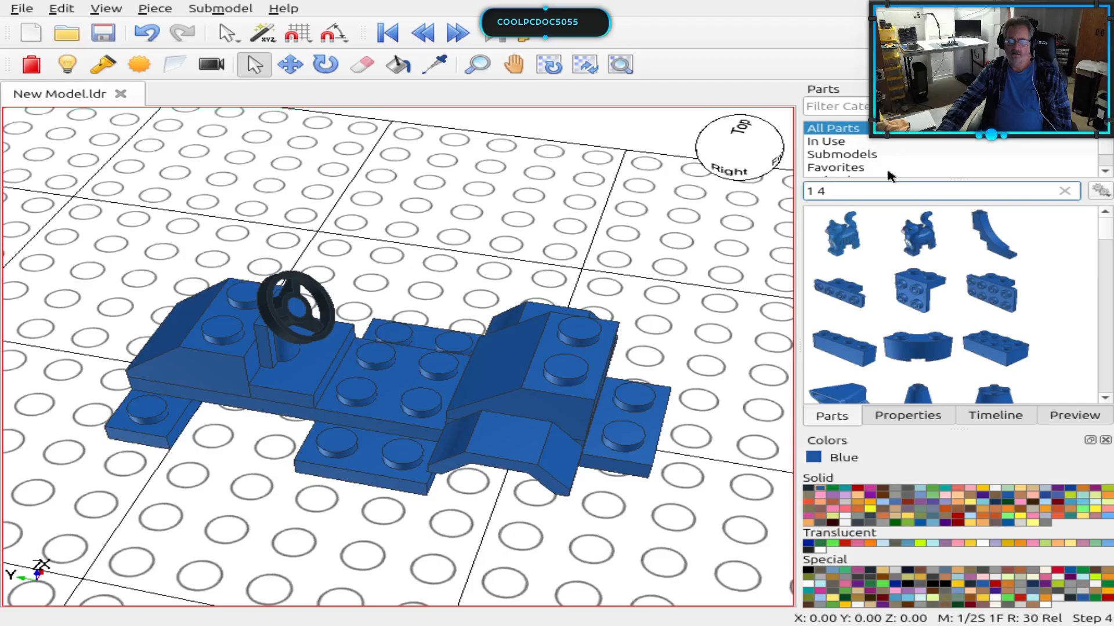
# Step: Look through the parts matching "1 4" for the next piece of the car
pyautogui.scroll(-1, 890, 176)
pyautogui.scroll(-2, 905, 244)
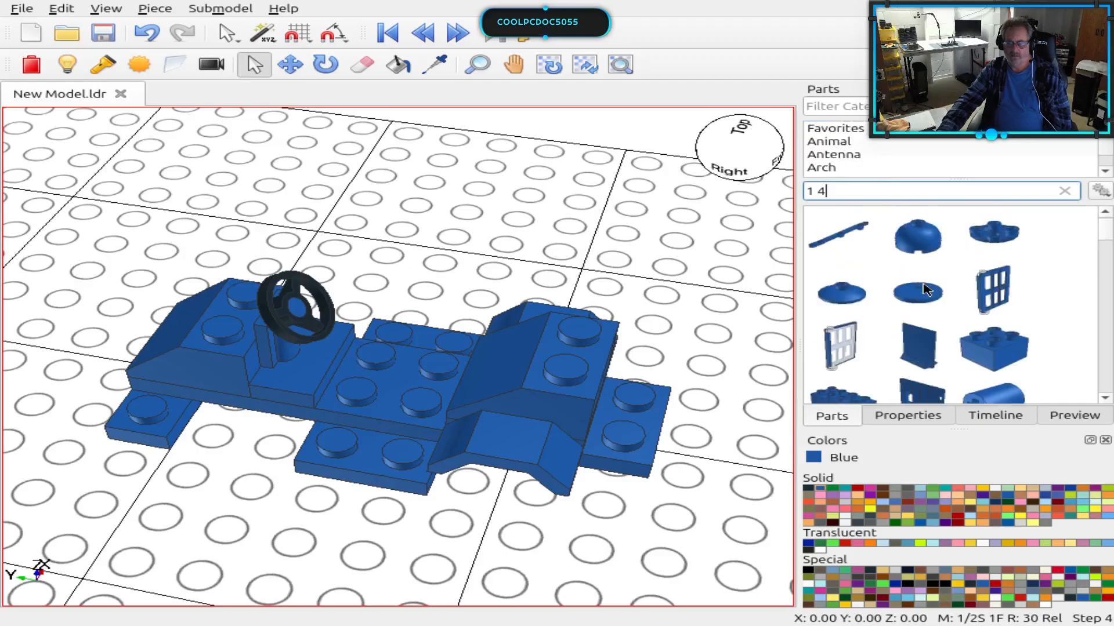
pyautogui.scroll(-2, 926, 290)
pyautogui.scroll(-2, 927, 290)
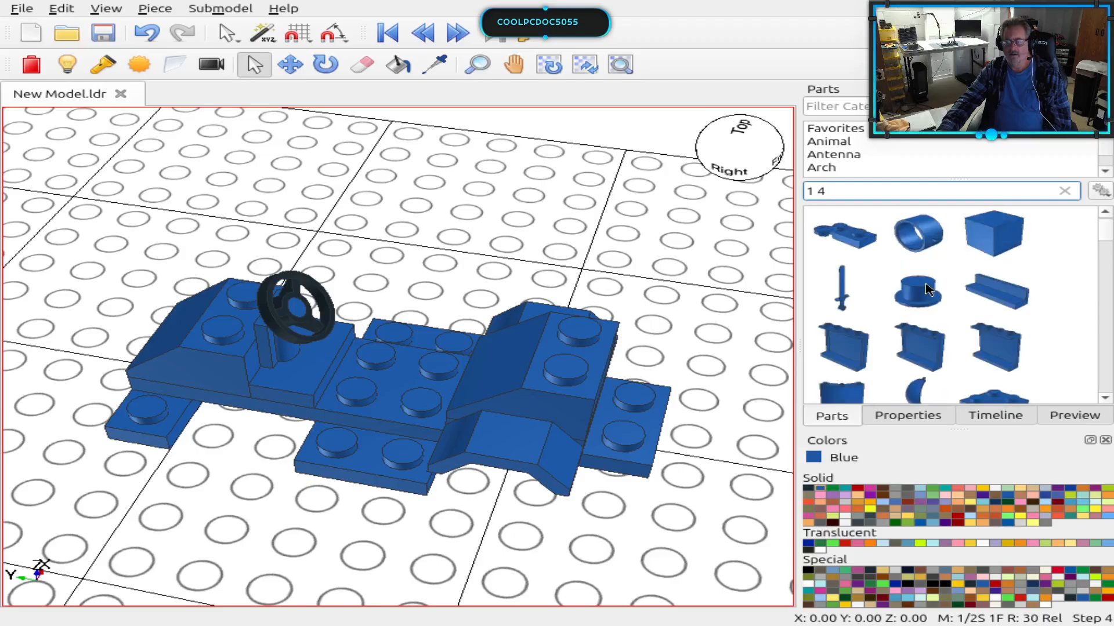
pyautogui.scroll(-2, 927, 290)
pyautogui.scroll(-2, 927, 290)
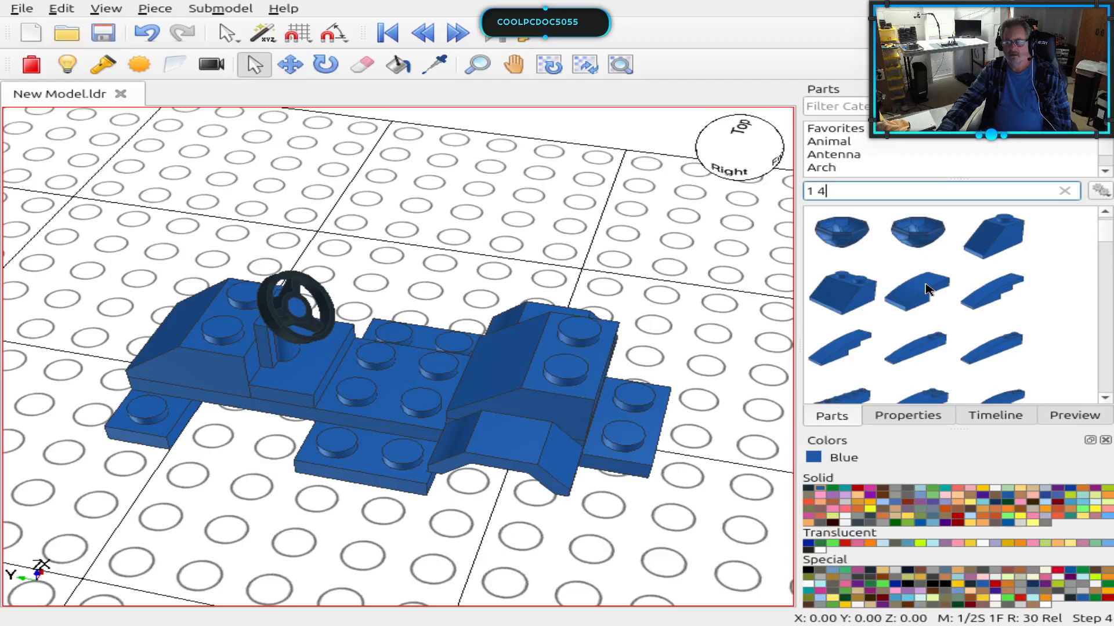
pyautogui.scroll(-4, 927, 290)
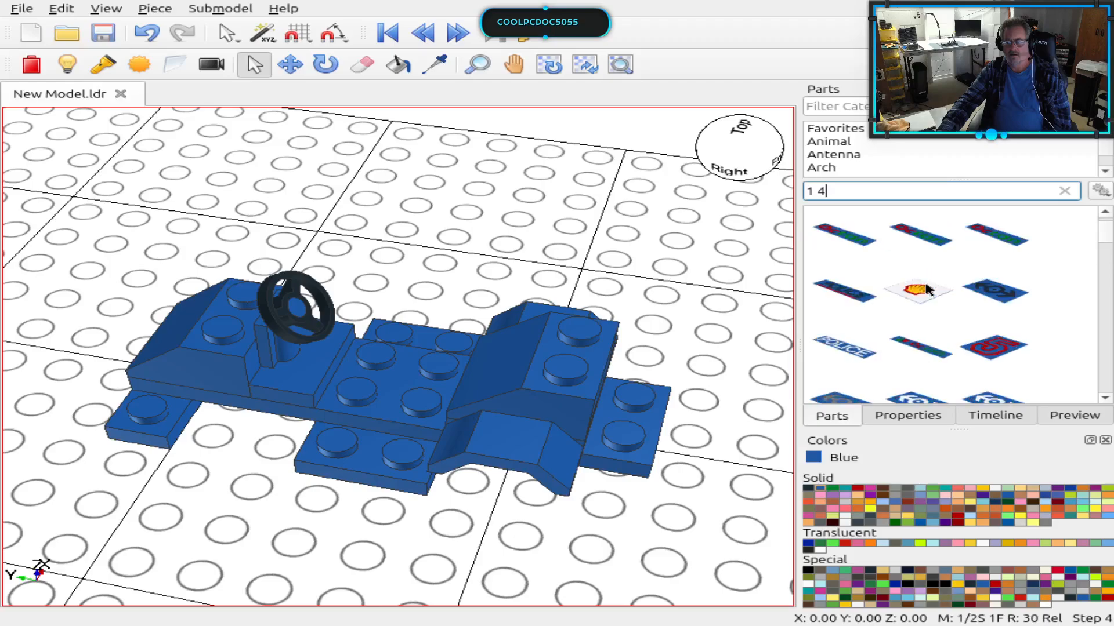
pyautogui.scroll(-2, 927, 290)
pyautogui.scroll(-3, 927, 290)
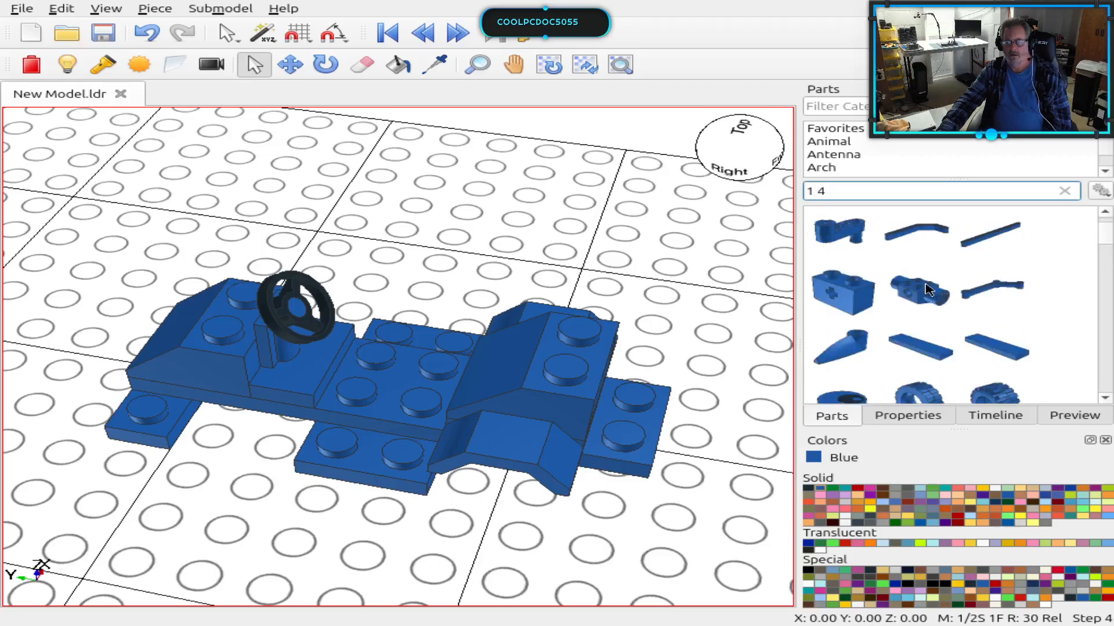
pyautogui.scroll(5, 927, 290)
pyautogui.scroll(3, 927, 290)
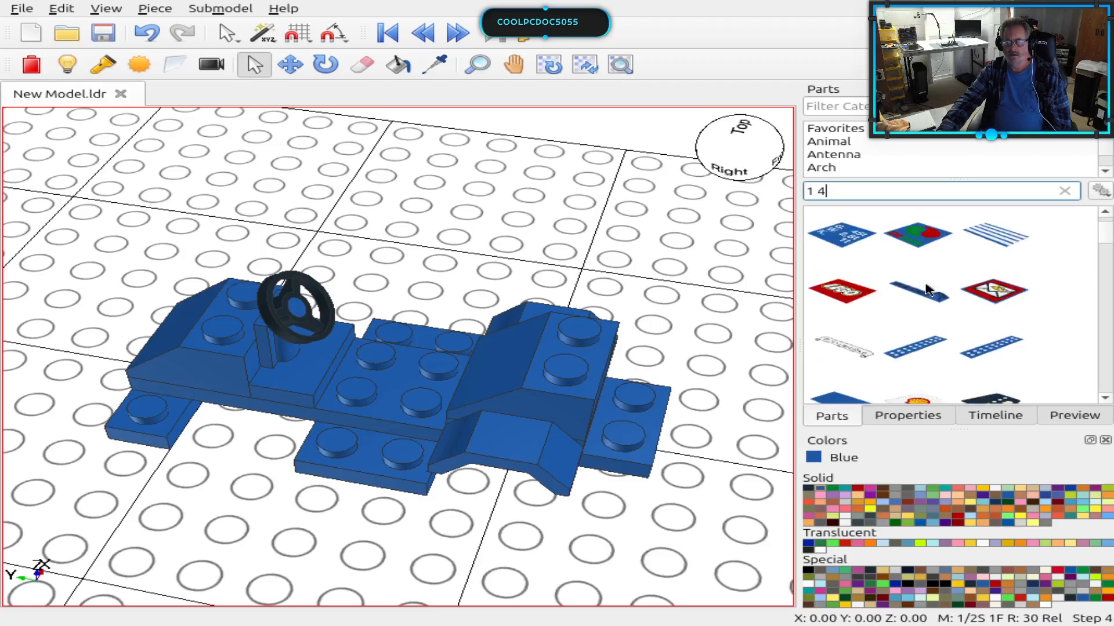
pyautogui.scroll(-8, 927, 288)
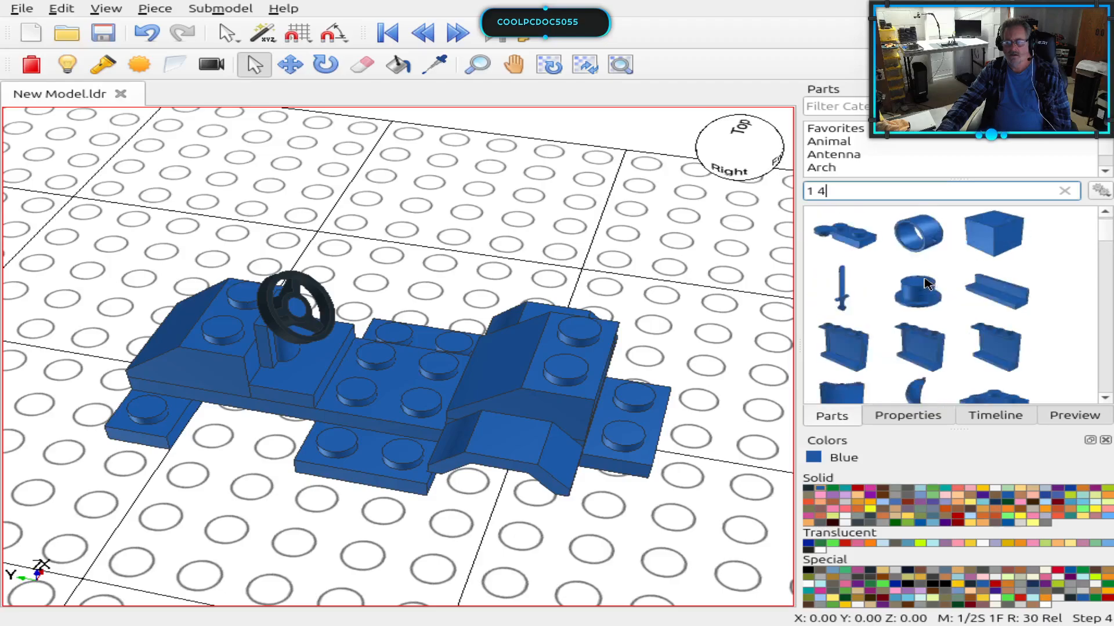
pyautogui.scroll(5, 927, 285)
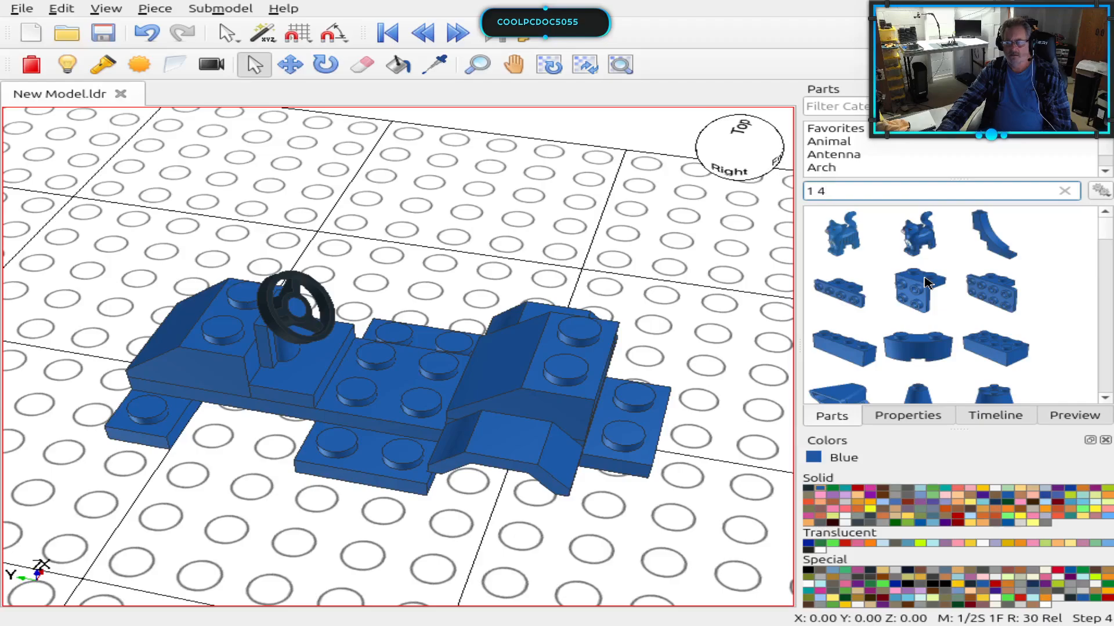
# Step: Clear the "1 4" part search and look through the unfiltered parts for the next piece of the car
pyautogui.click(1064, 191)
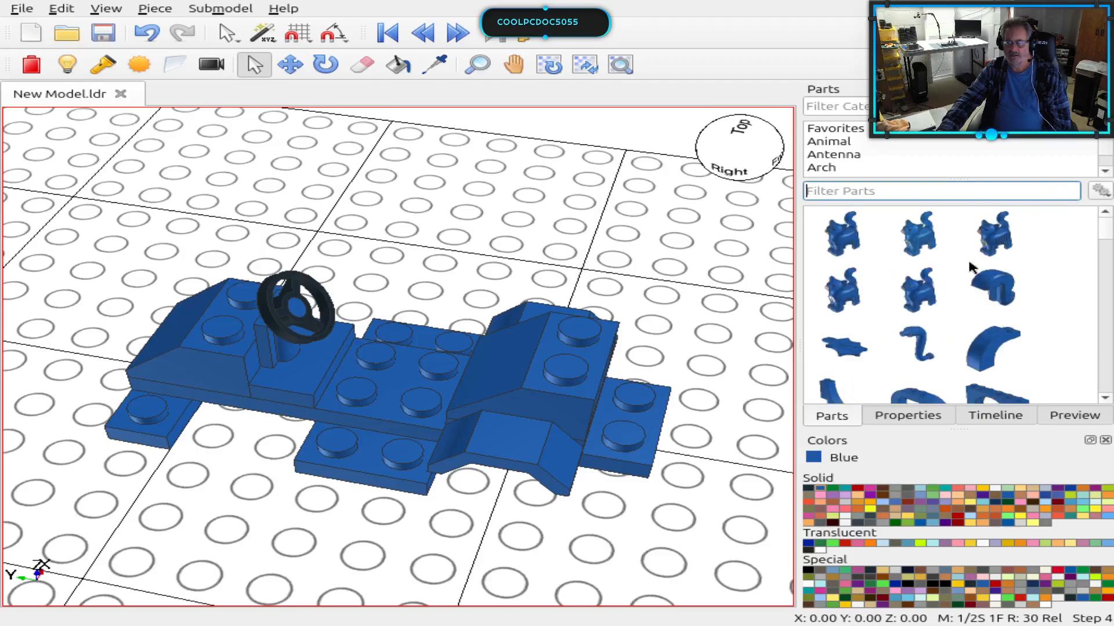
pyautogui.scroll(-10, 926, 252)
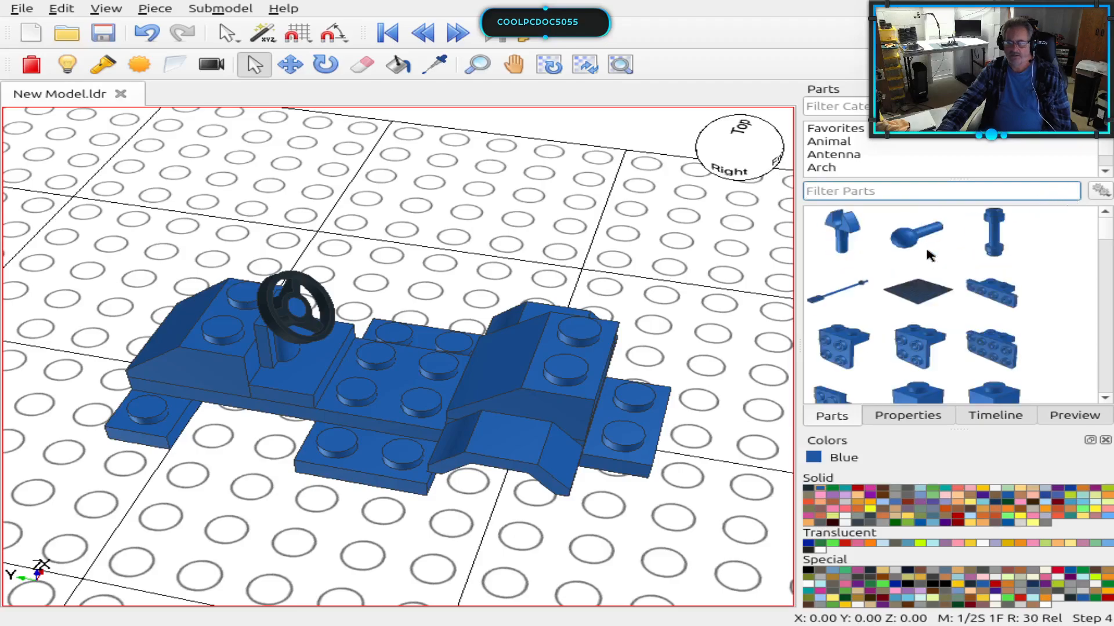
pyautogui.scroll(-3, 927, 256)
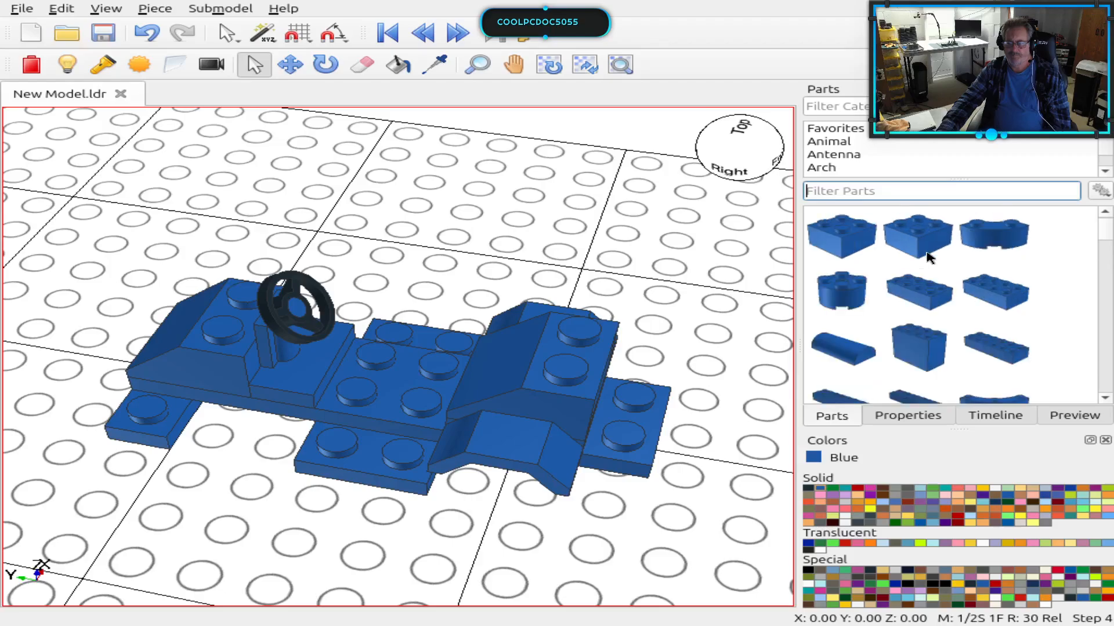
pyautogui.scroll(-5, 927, 258)
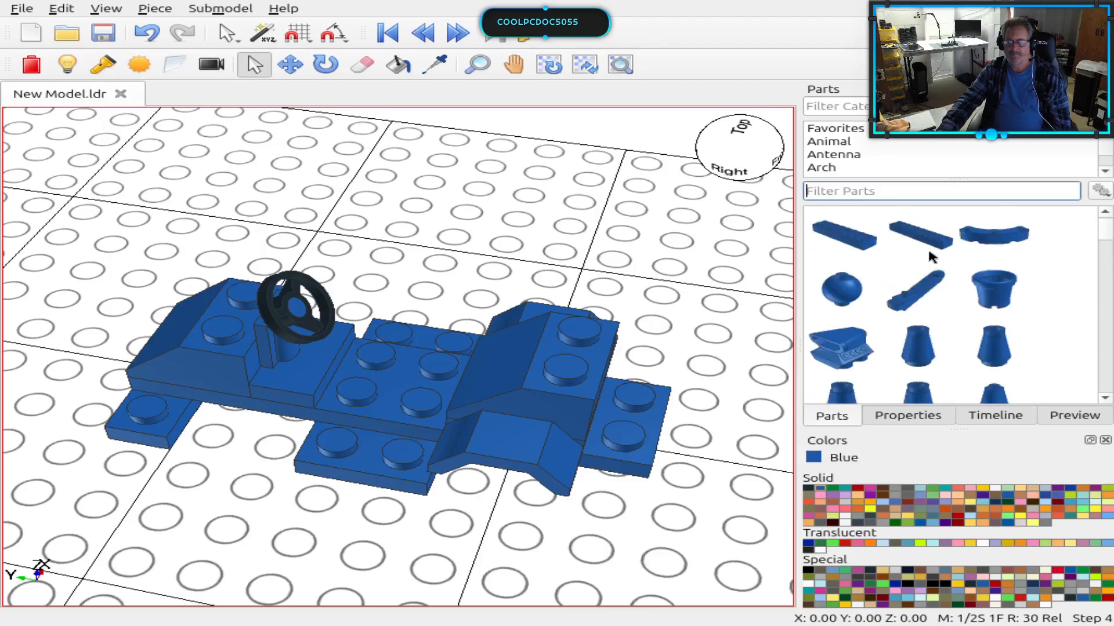
pyautogui.scroll(-2, 903, 273)
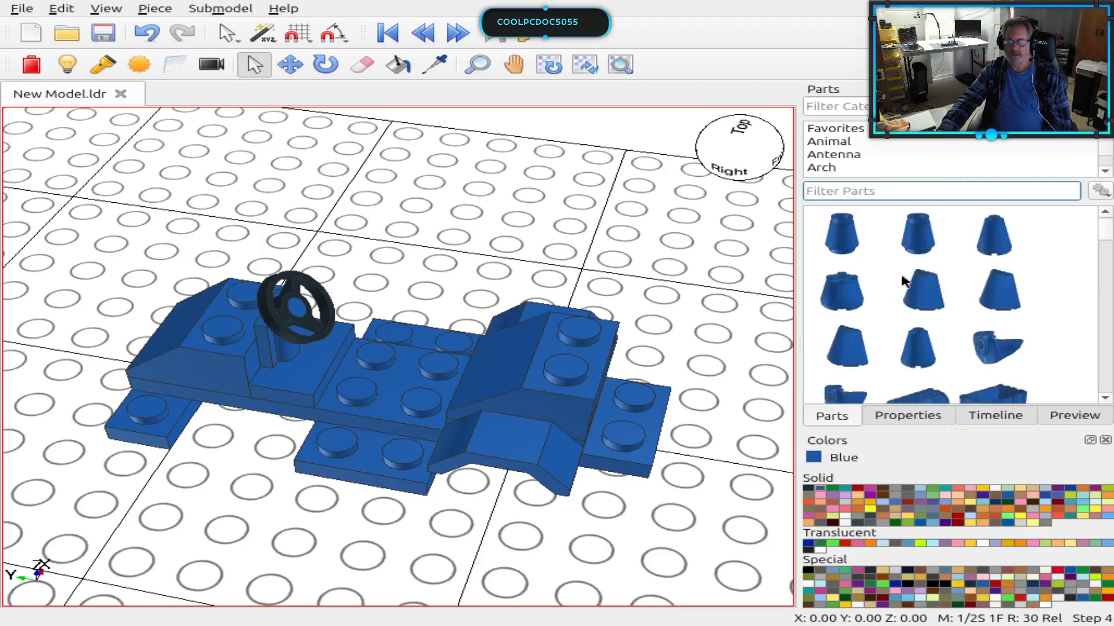
pyautogui.scroll(-3, 904, 283)
pyautogui.scroll(-5, 908, 287)
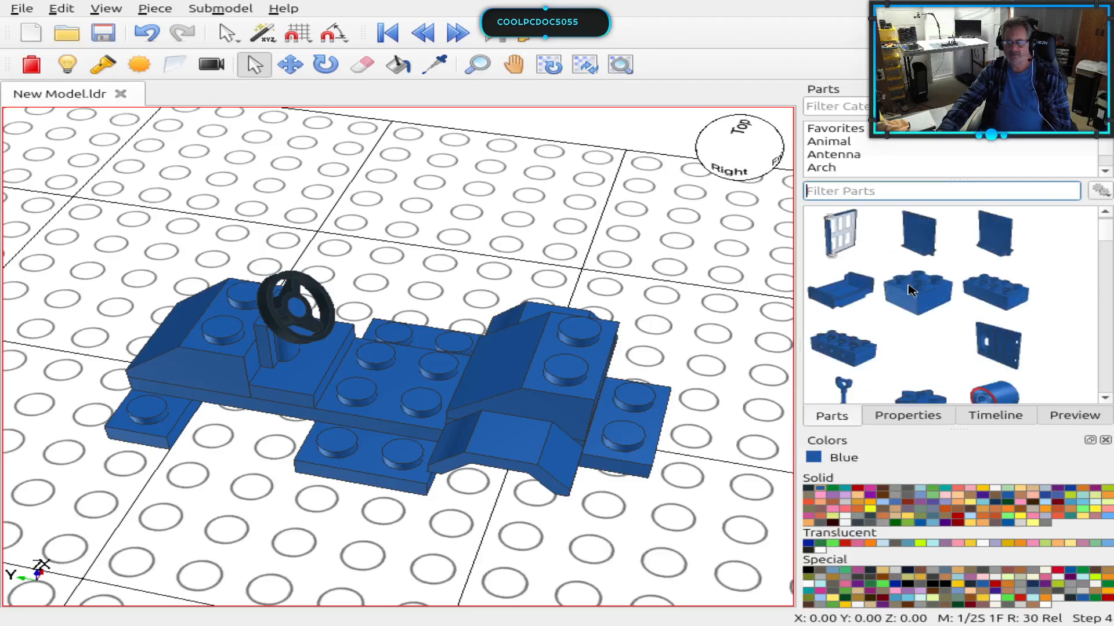
pyautogui.scroll(-6, 911, 289)
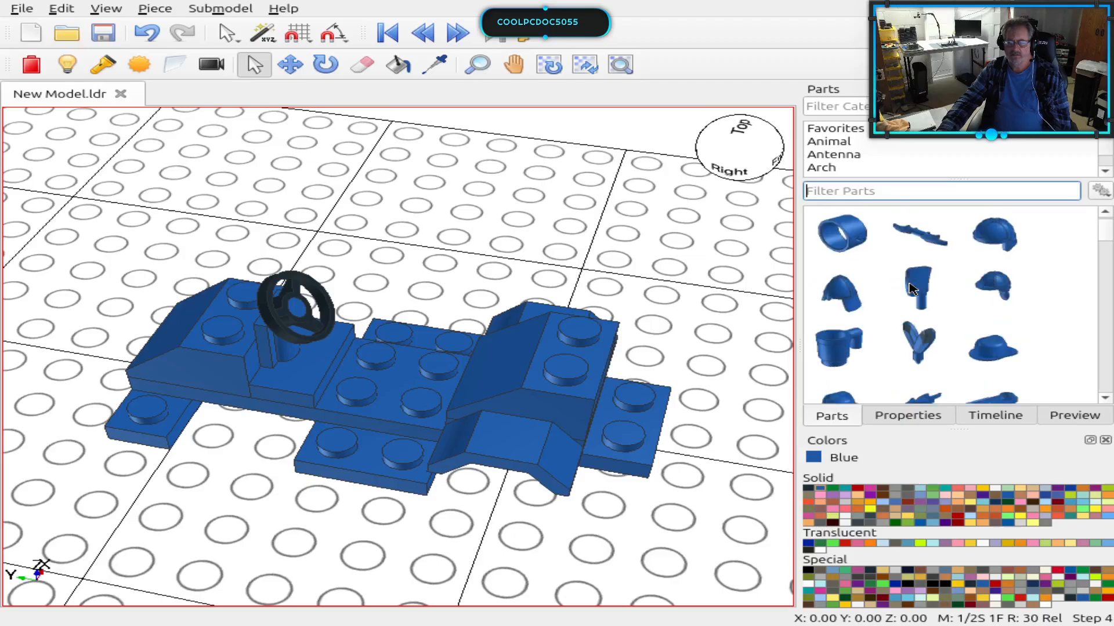
pyautogui.scroll(-5, 913, 289)
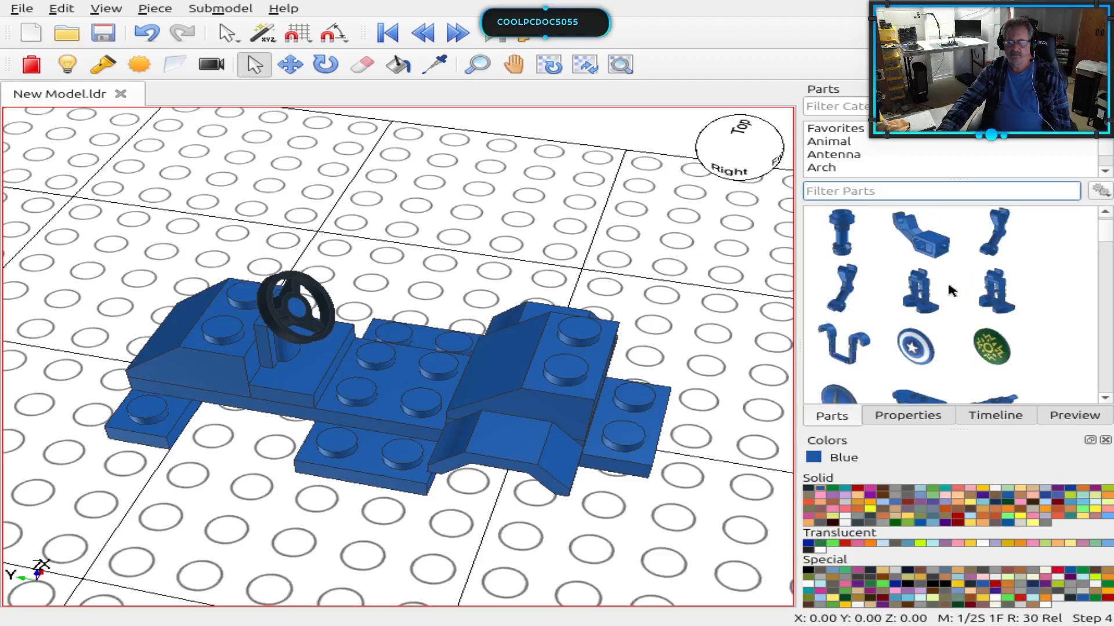
pyautogui.scroll(-5, 950, 290)
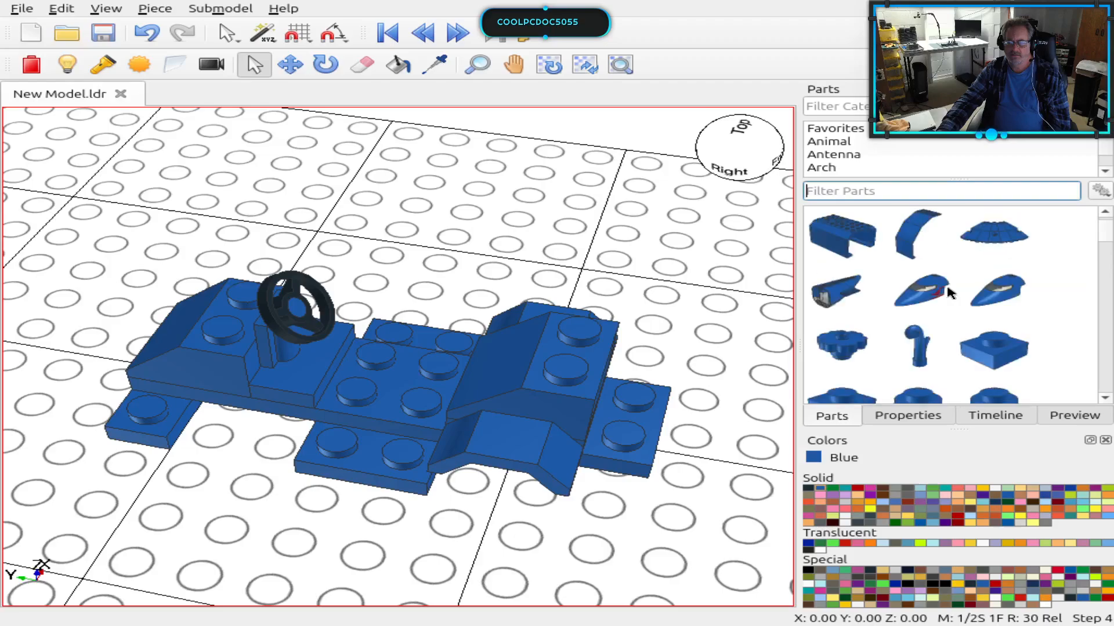
pyautogui.scroll(-2, 950, 293)
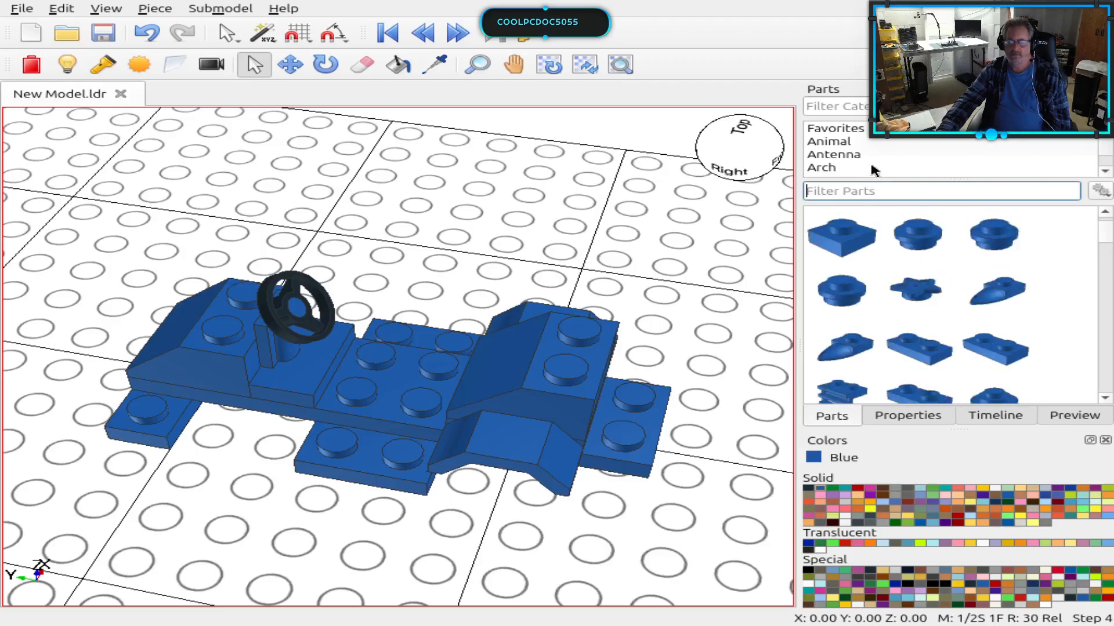
# Step: Filter the part categories by "plate" and show only the parts of the Plate category
pyautogui.click(852, 108)
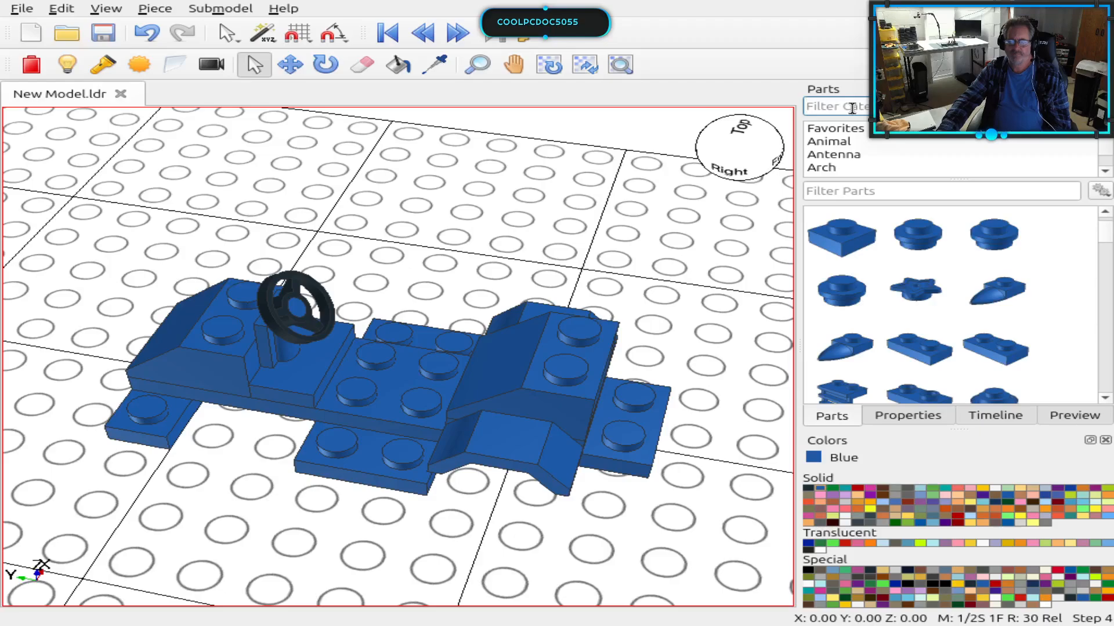
pyautogui.write('pla')
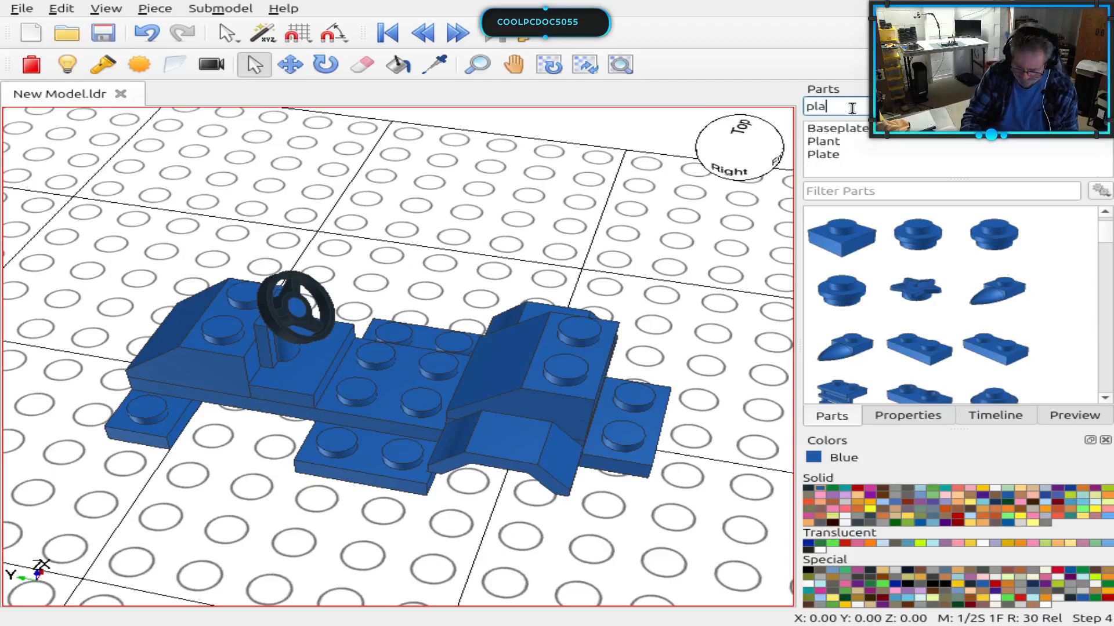
pyautogui.write('te')
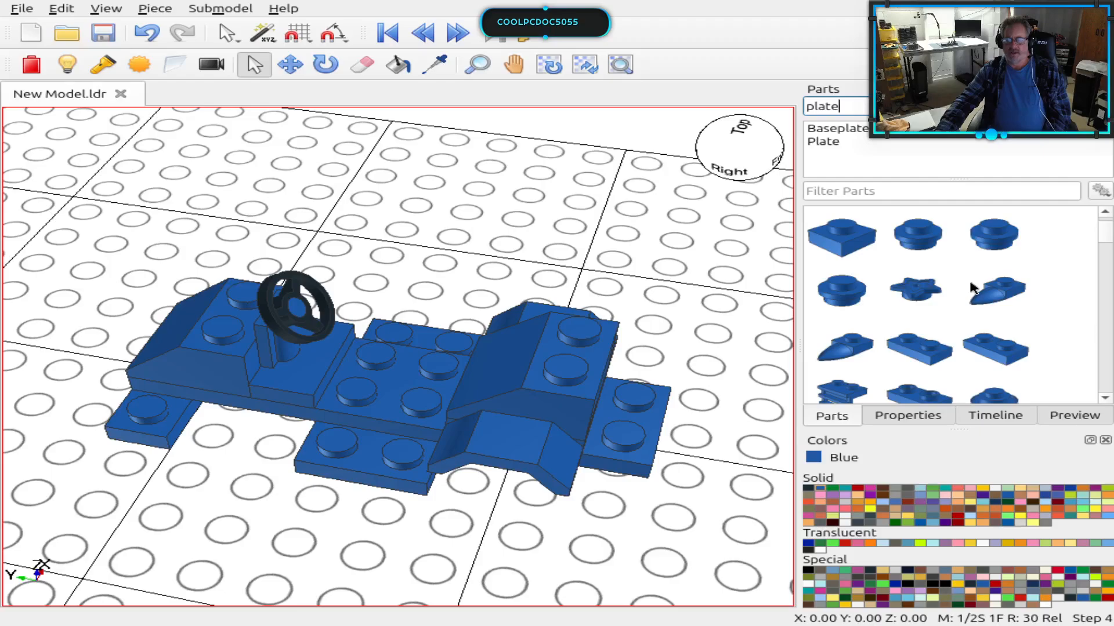
pyautogui.scroll(3, 968, 275)
pyautogui.scroll(5, 966, 269)
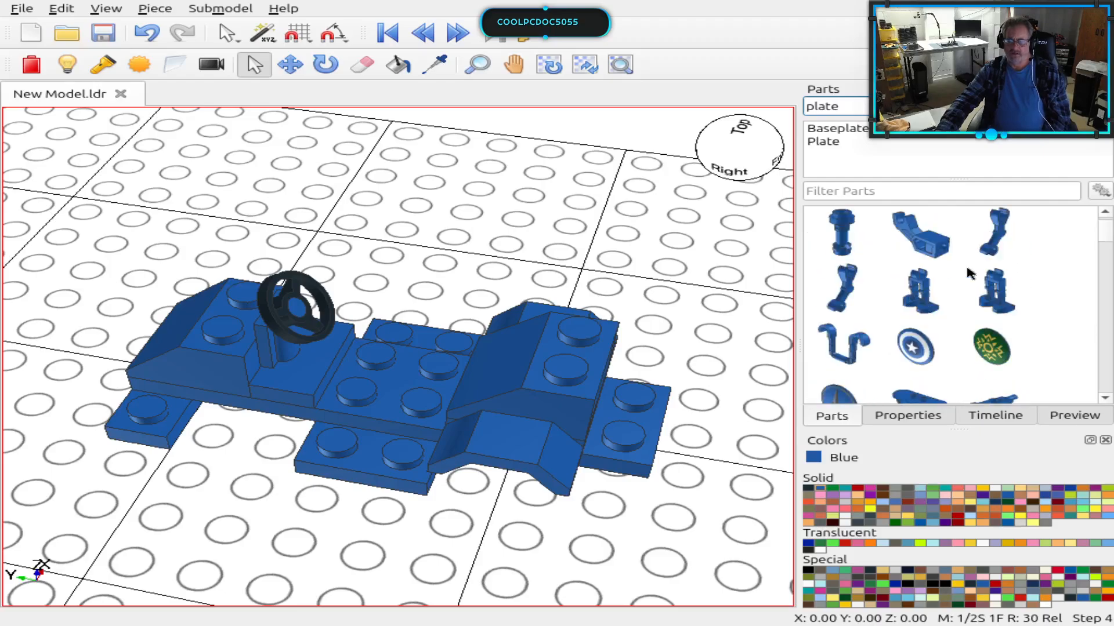
pyautogui.scroll(3, 967, 275)
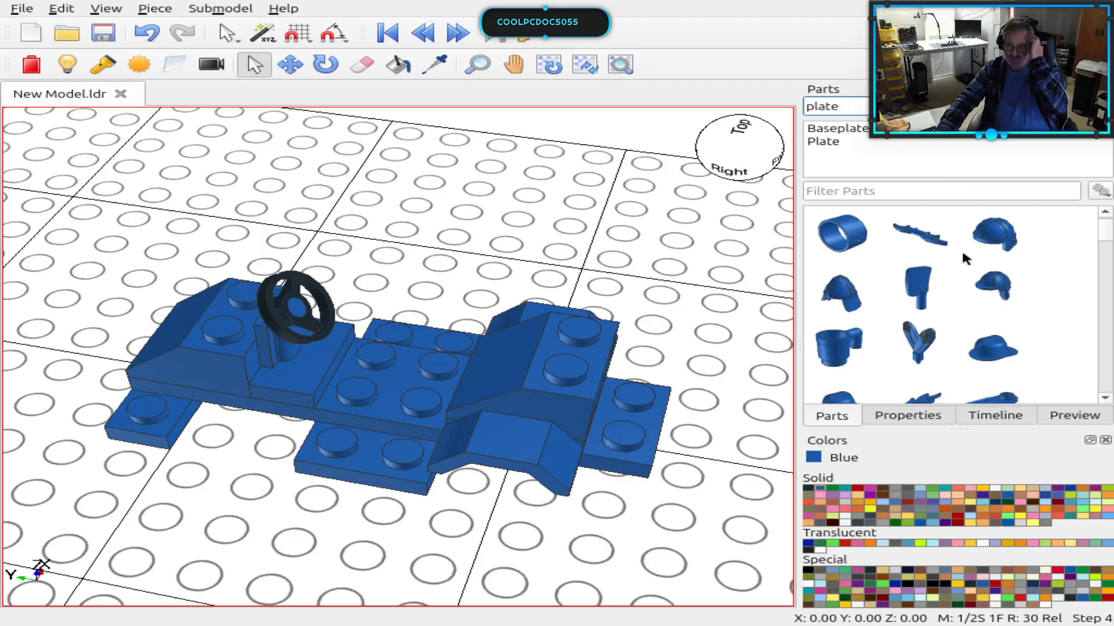
pyautogui.scroll(15, 964, 261)
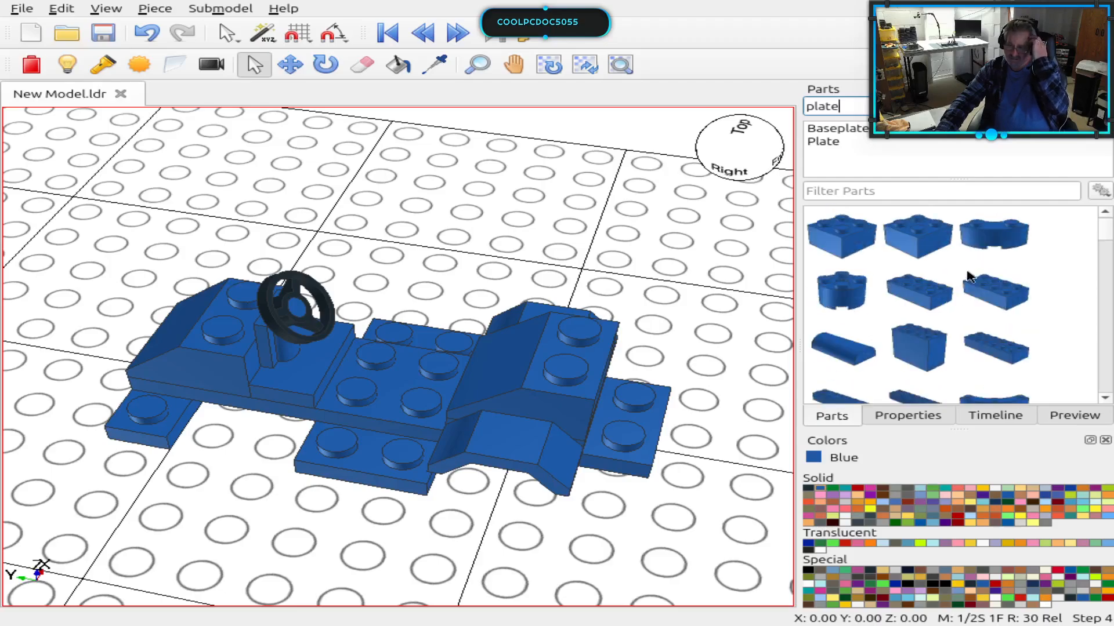
pyautogui.scroll(5, 974, 281)
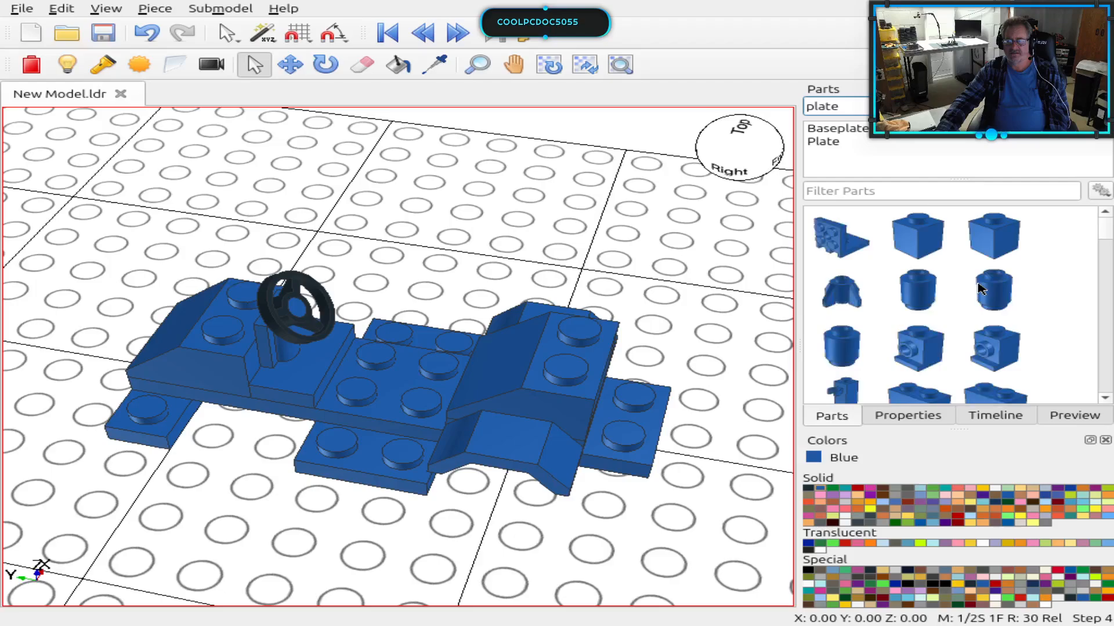
pyautogui.scroll(2, 981, 288)
pyautogui.click(831, 142)
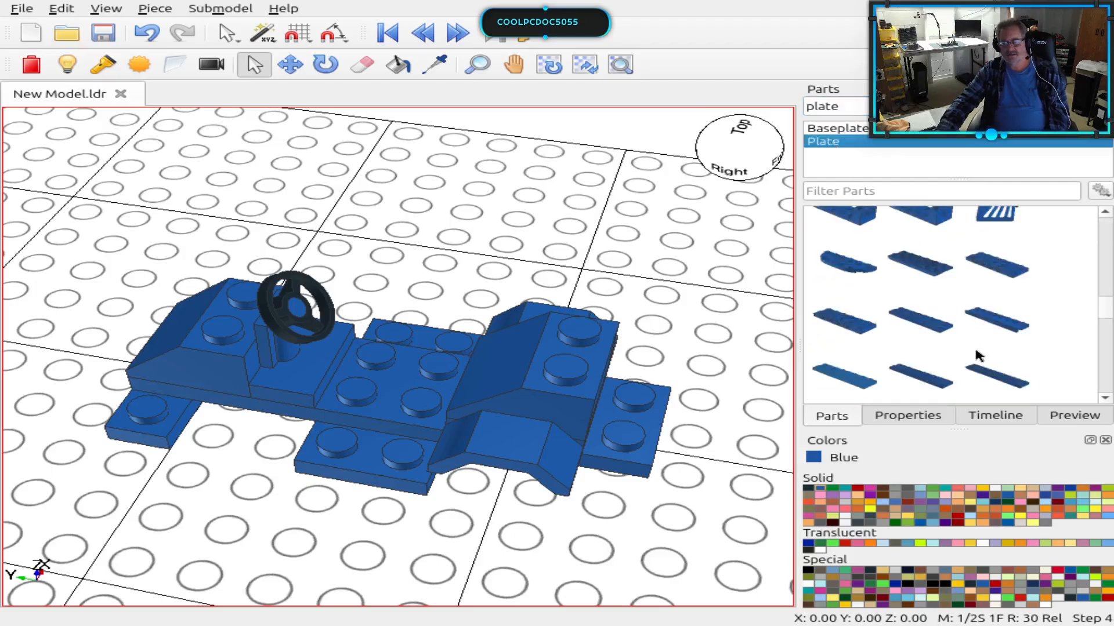
# Step: Look through the Plate category from its first parts onward for the next piece of the car
pyautogui.scroll(-3, 977, 355)
pyautogui.scroll(-3, 977, 356)
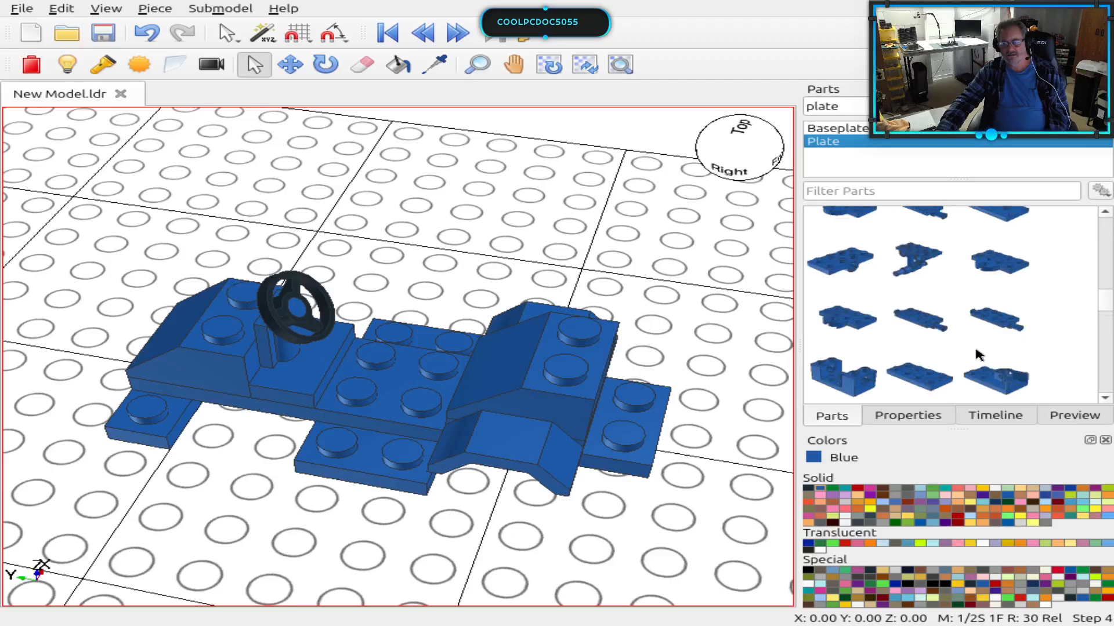
pyautogui.scroll(-3, 978, 355)
pyautogui.scroll(5, 978, 353)
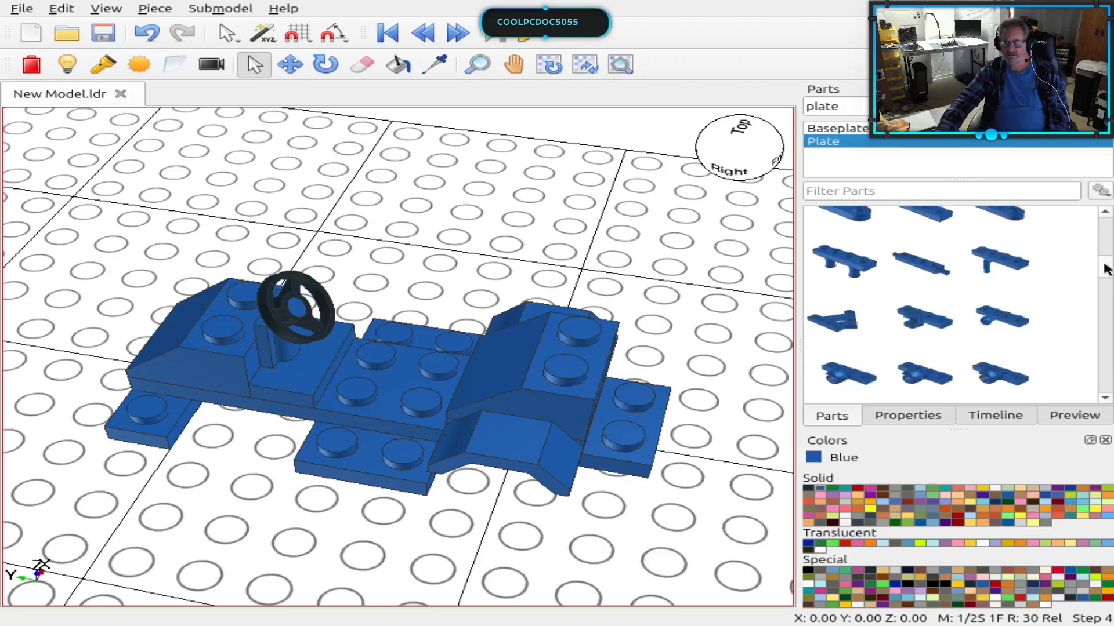
pyautogui.moveTo(1104, 264); pyautogui.dragTo(1105, 218)
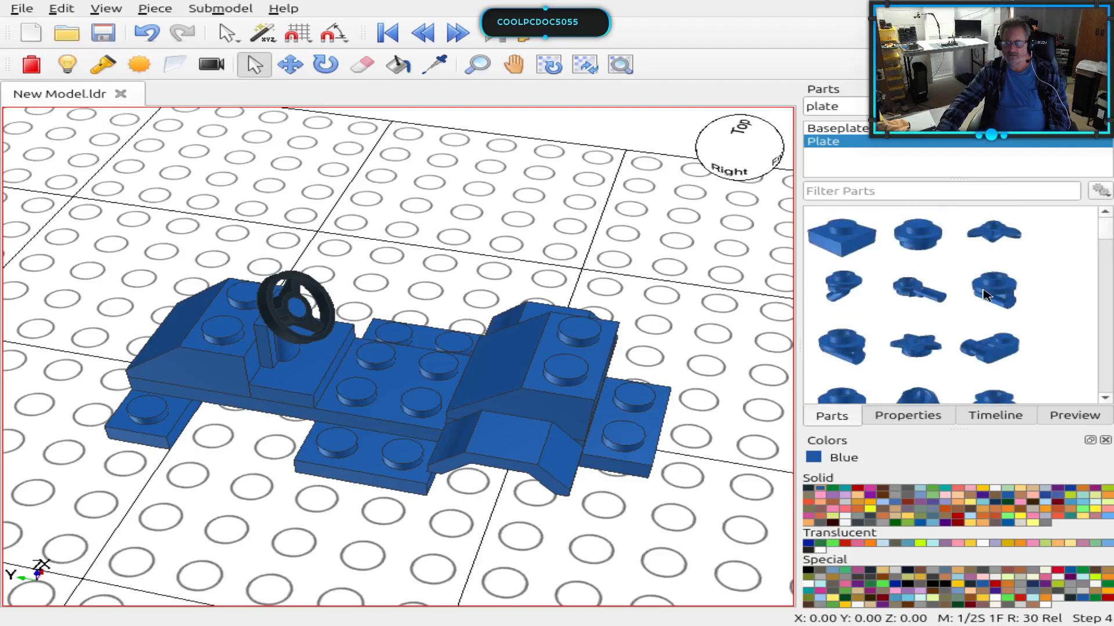
pyautogui.scroll(-2, 984, 295)
pyautogui.scroll(-2, 984, 296)
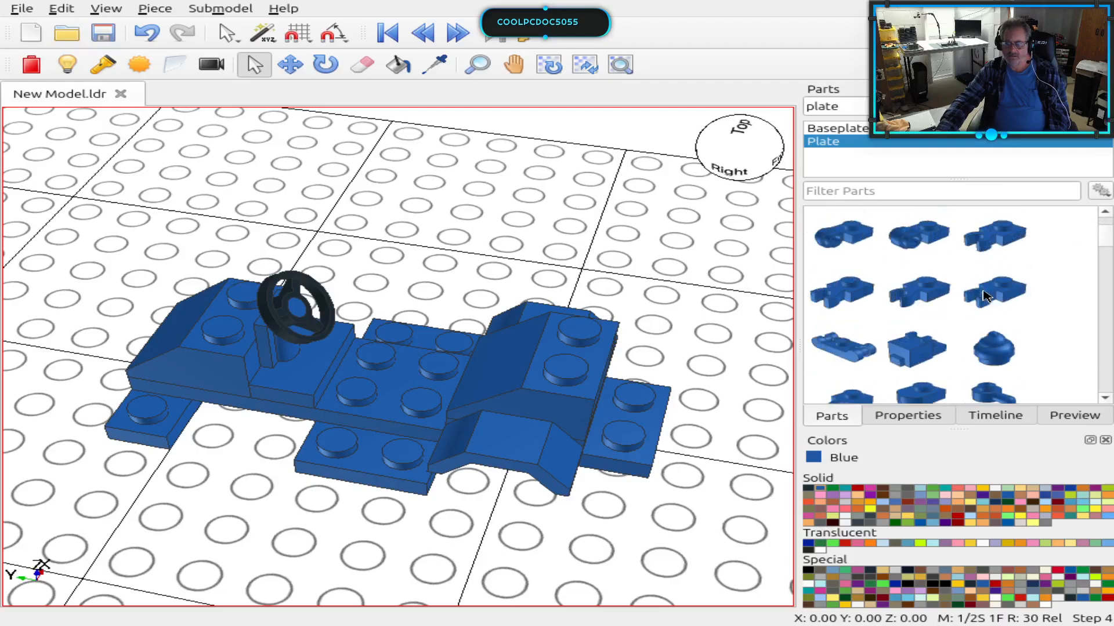
pyautogui.scroll(-2, 984, 295)
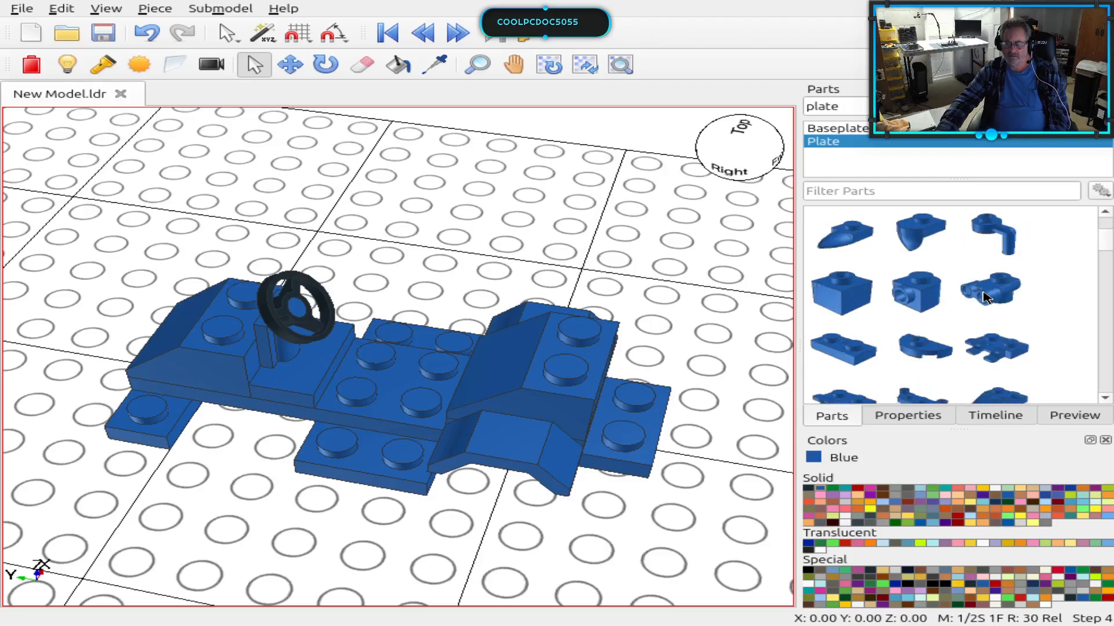
pyautogui.scroll(-2, 985, 297)
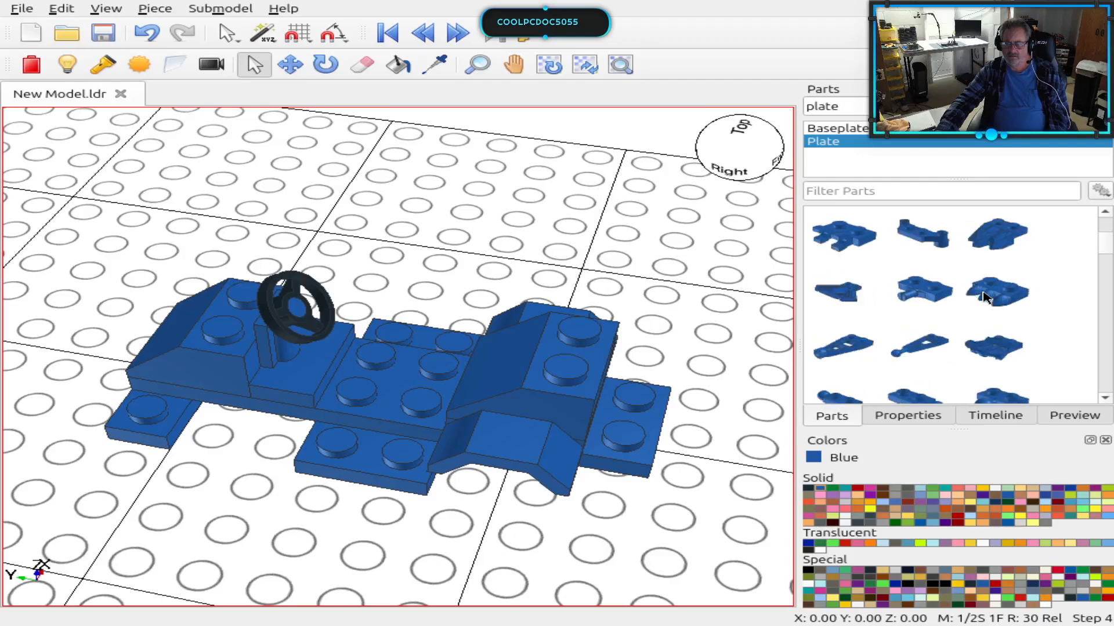
# Step: Filter the plate parts by "1 4" to find the 1 x 4 plate
pyautogui.scroll(-2, 984, 297)
pyautogui.scroll(-2, 985, 297)
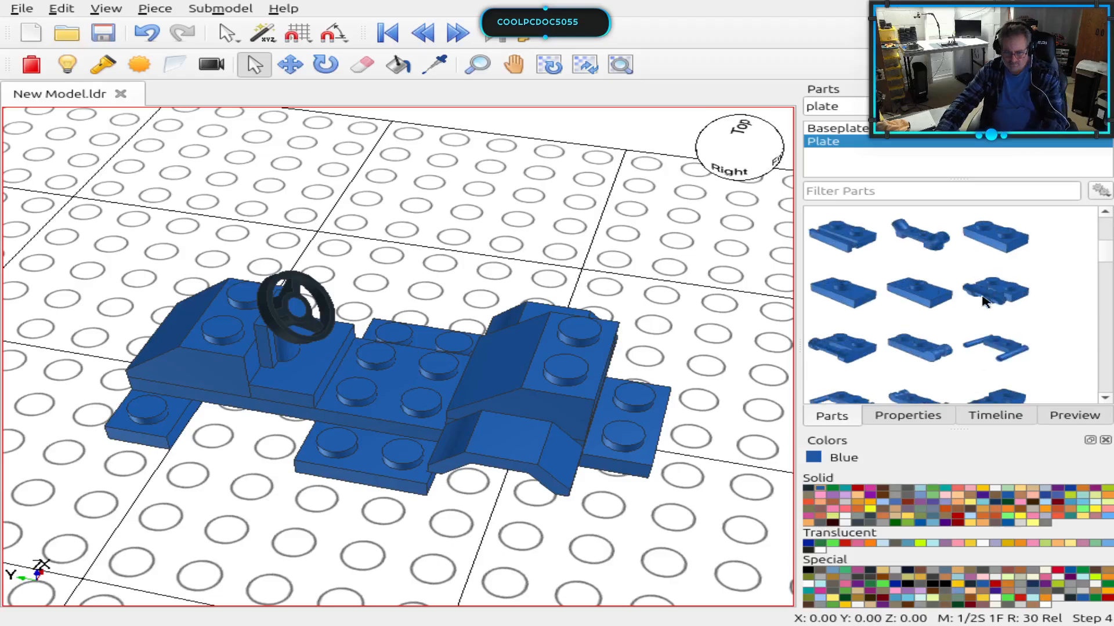
pyautogui.click(884, 190)
pyautogui.write('1')
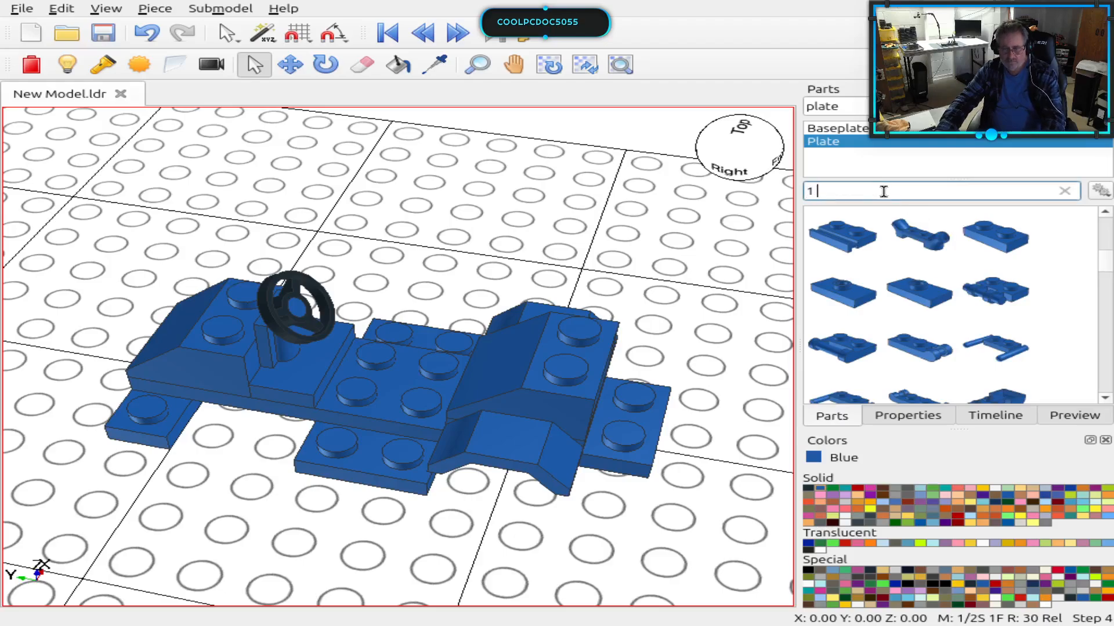
pyautogui.write(' 4')
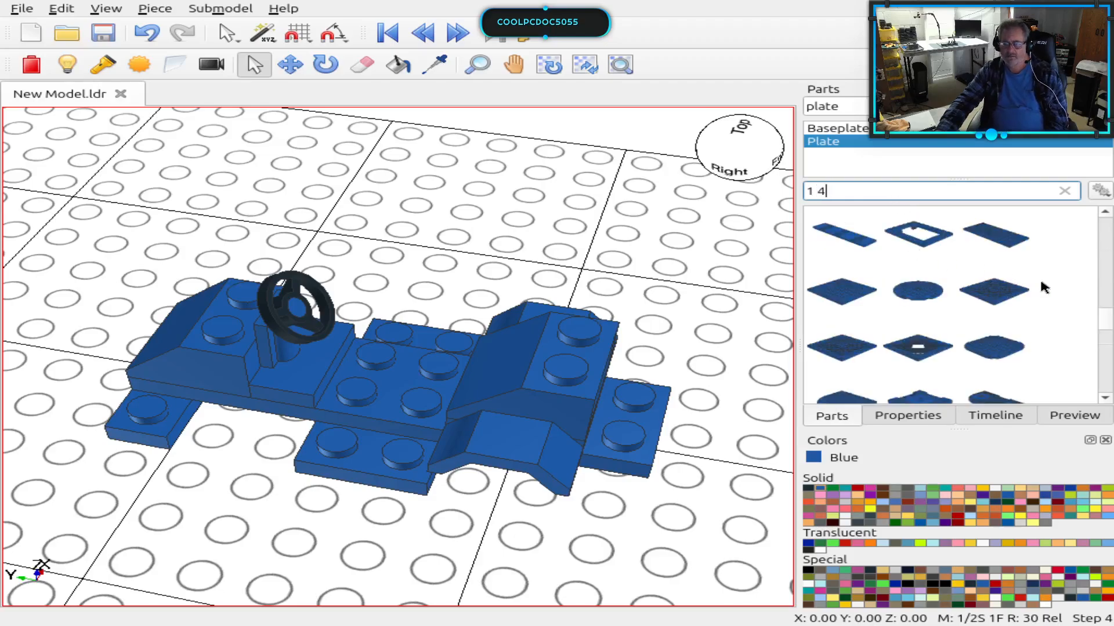
# Step: Place a blue Plate 1 x 4 crosswise on the studs behind the mudguard
pyautogui.scroll(-2, 1041, 287)
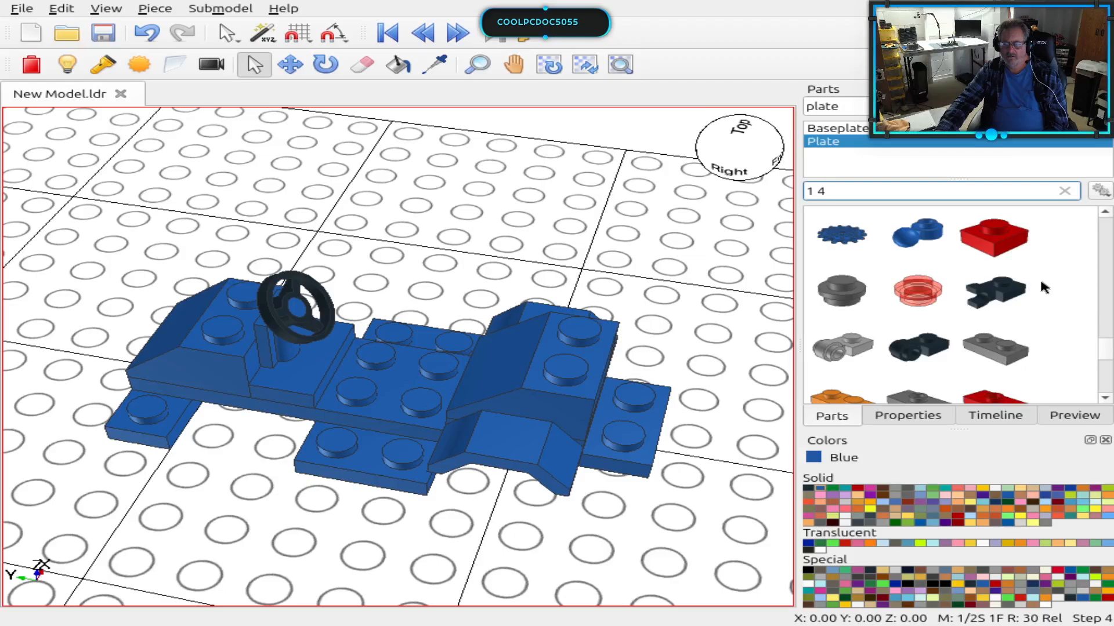
pyautogui.scroll(-5, 1041, 287)
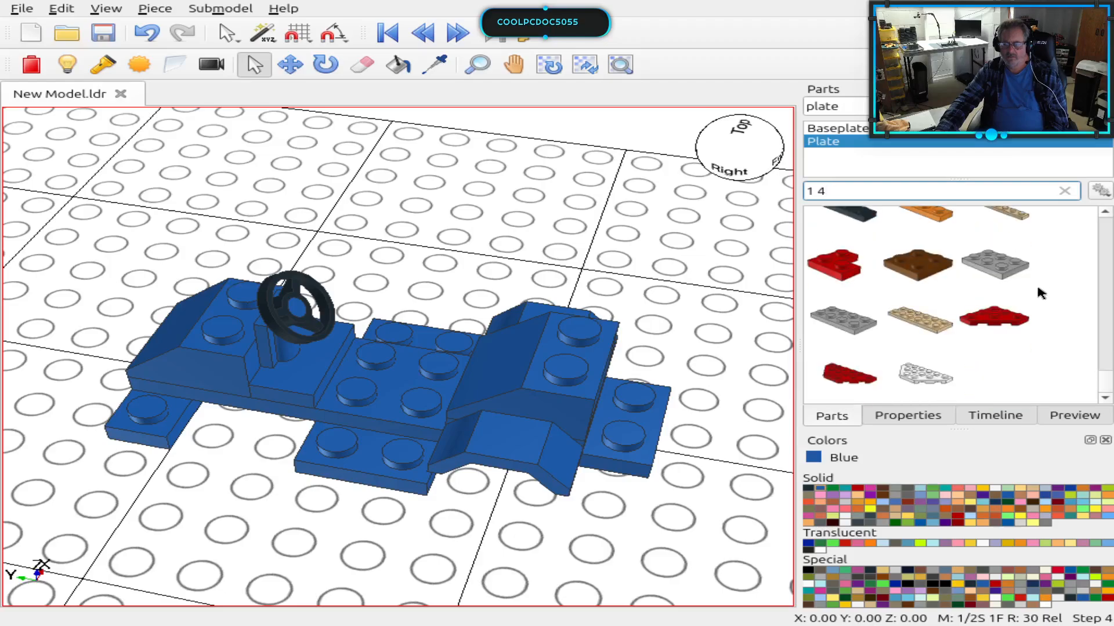
pyautogui.scroll(7, 1038, 287)
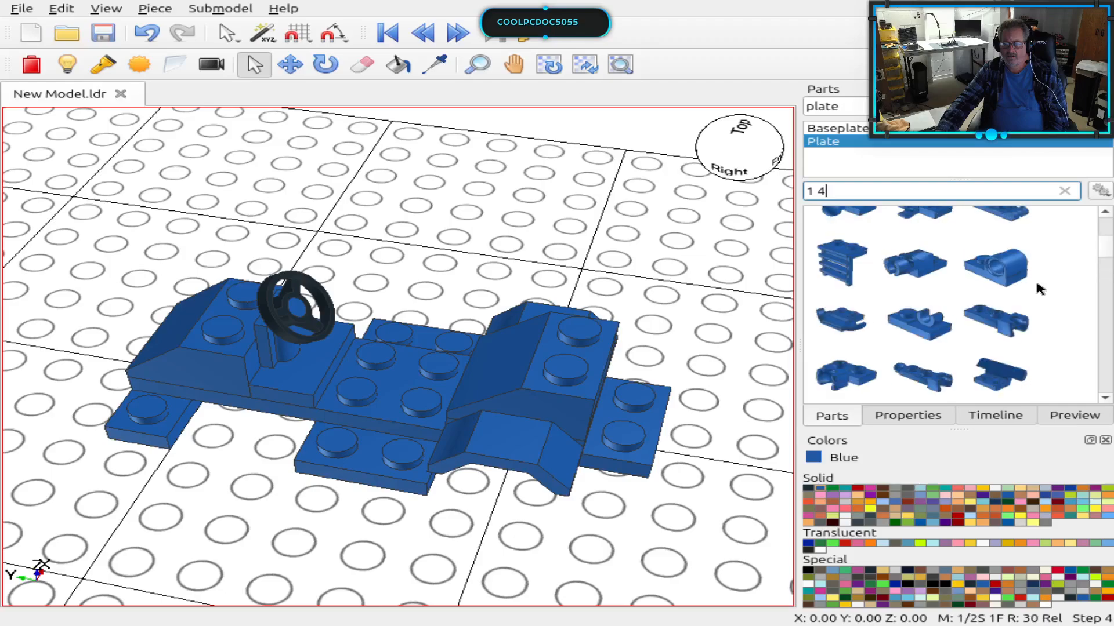
pyautogui.scroll(2, 1039, 288)
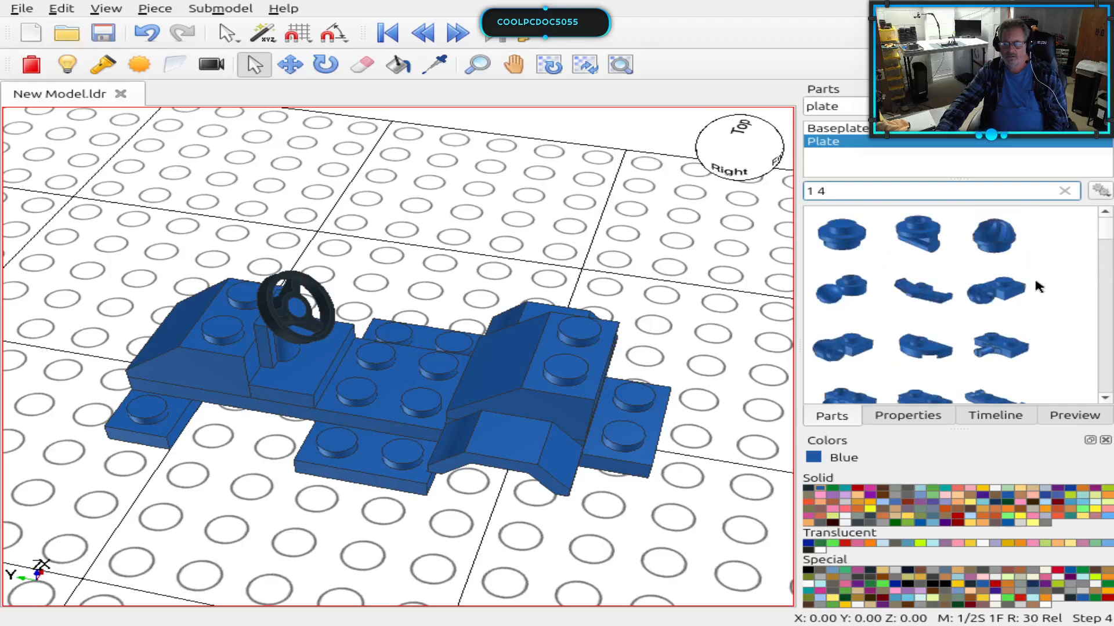
pyautogui.scroll(-2, 1021, 290)
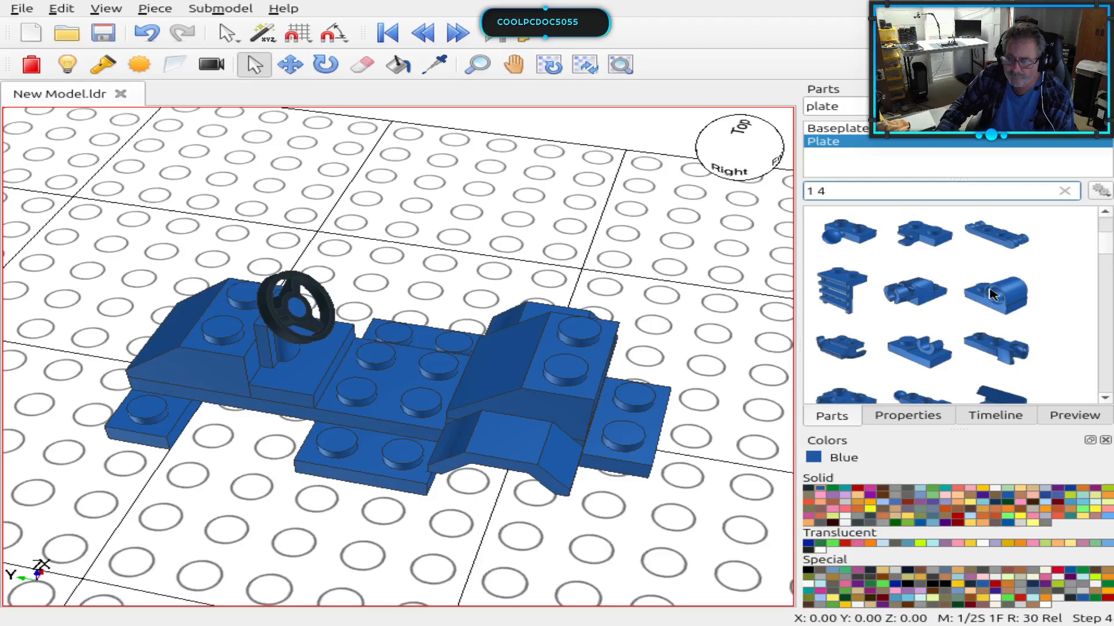
pyautogui.scroll(-1, 991, 295)
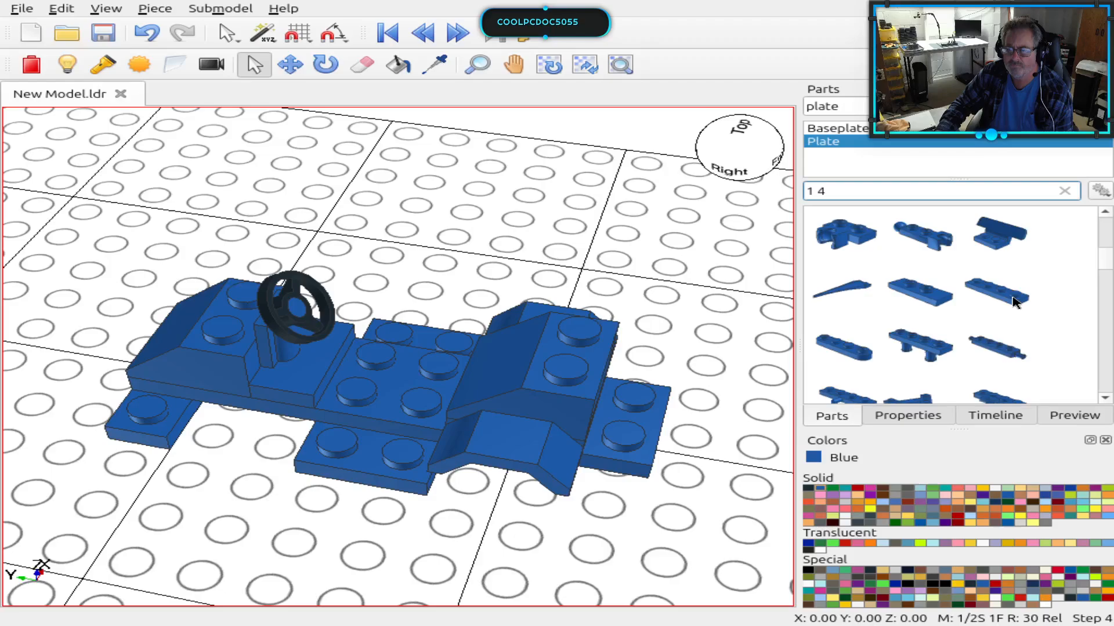
pyautogui.click(1012, 297)
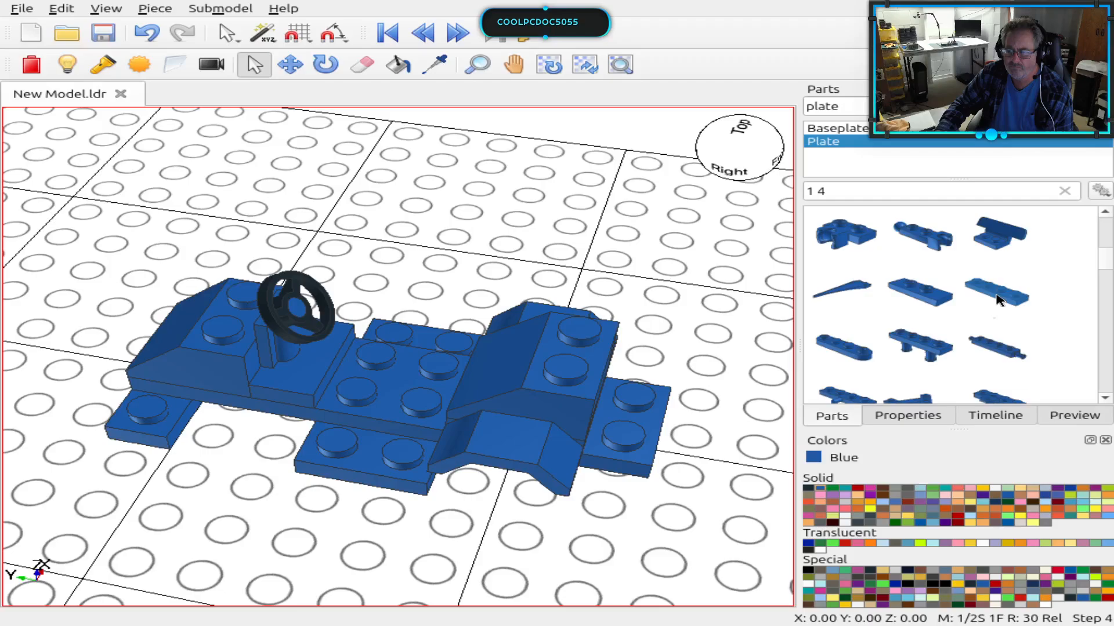
pyautogui.moveTo(997, 298); pyautogui.dragTo(562, 373)
pyautogui.click(653, 492)
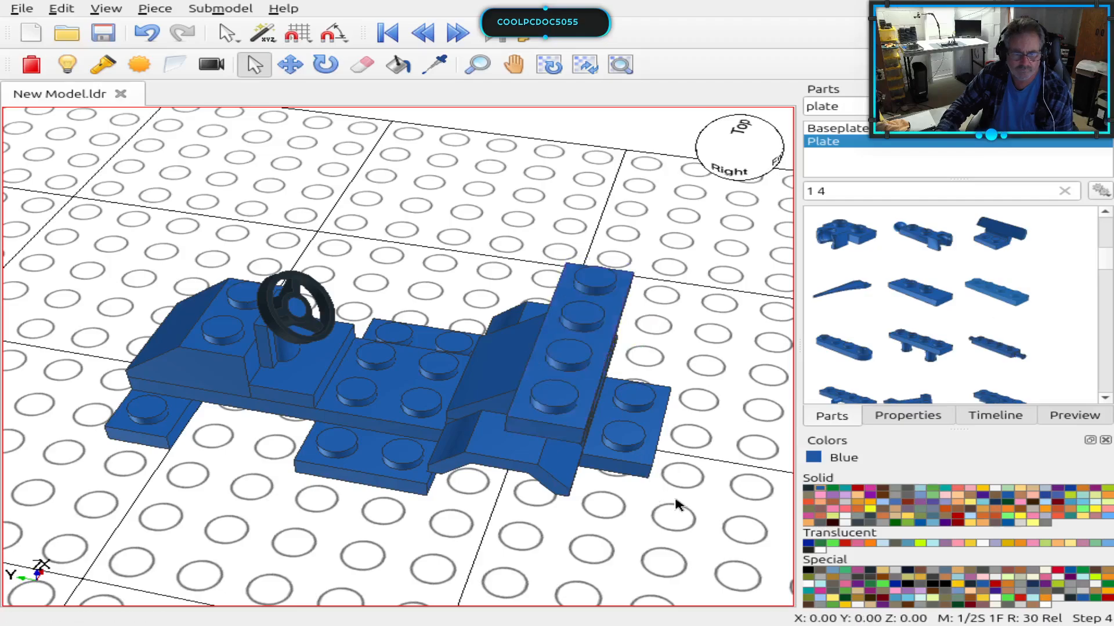
# Step: Advance the model to Step 5 and review the parts assigned to each step in the timeline
pyautogui.moveTo(676, 505); pyautogui.dragTo(619, 485, button='right')
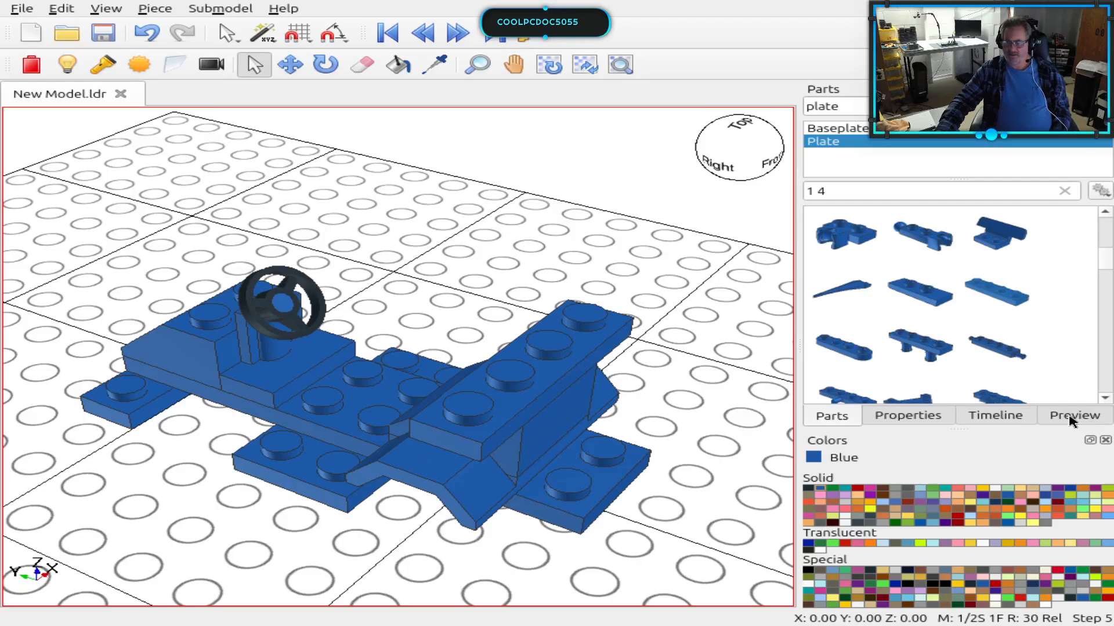
pyautogui.click(992, 414)
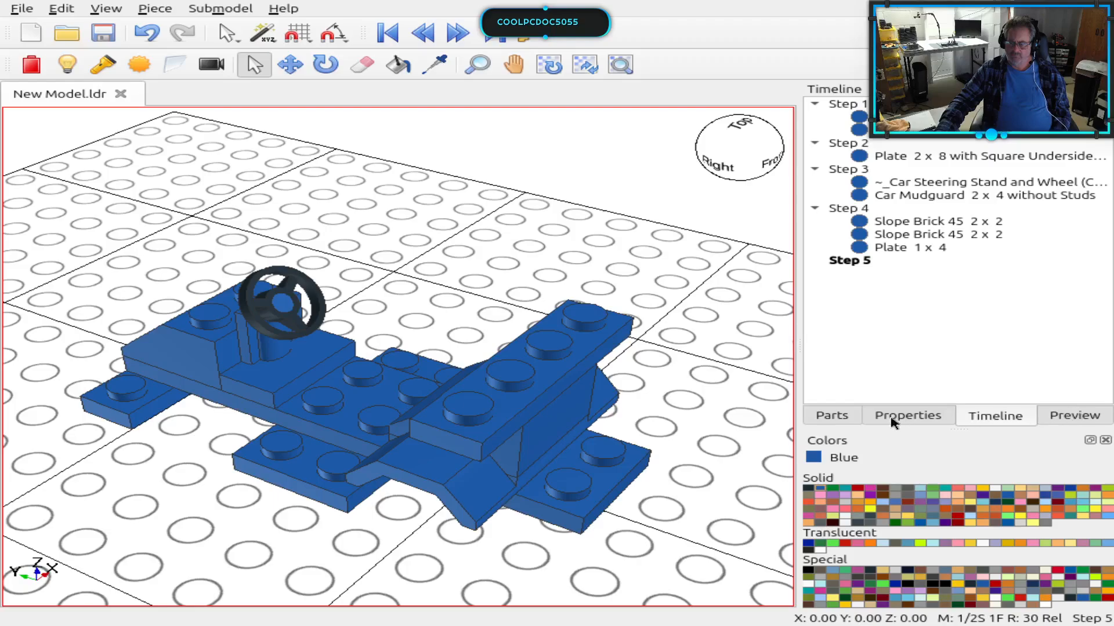
pyautogui.click(831, 416)
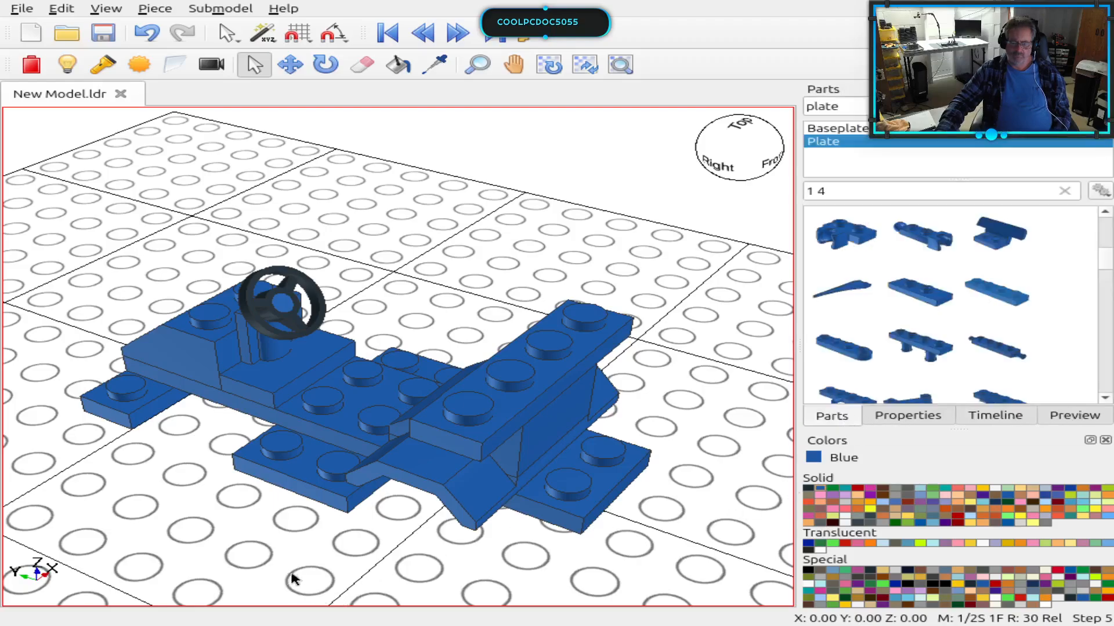
# Step: Clear the "1 4" part filter and set the current color to Black
pyautogui.moveTo(293, 579); pyautogui.dragTo(320, 593, button='right')
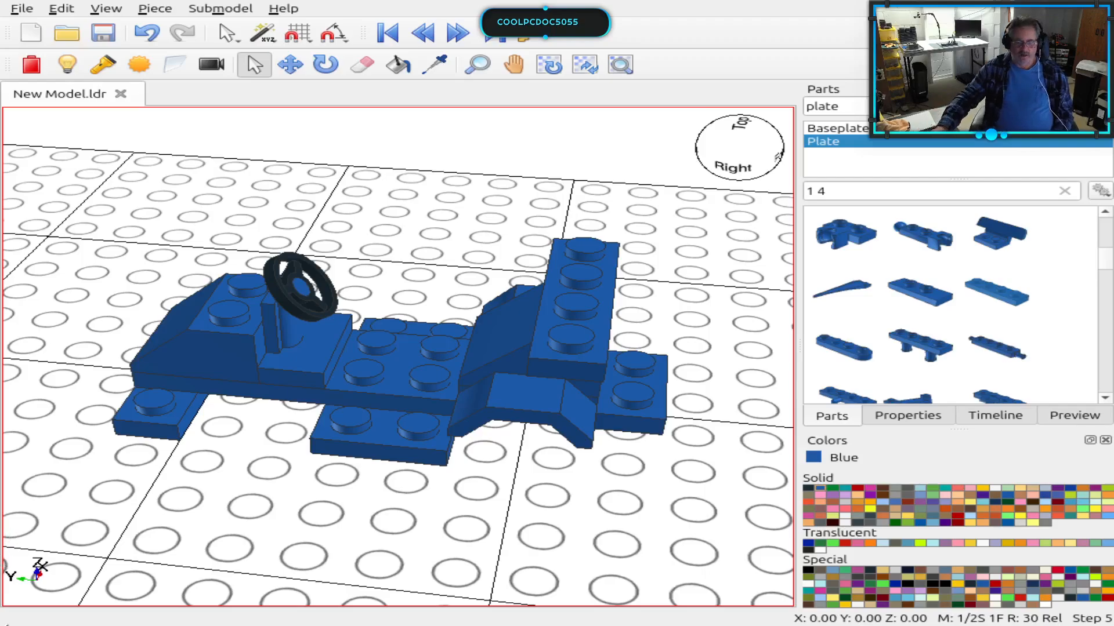
pyautogui.moveTo(434, 545); pyautogui.dragTo(376, 255, button='right')
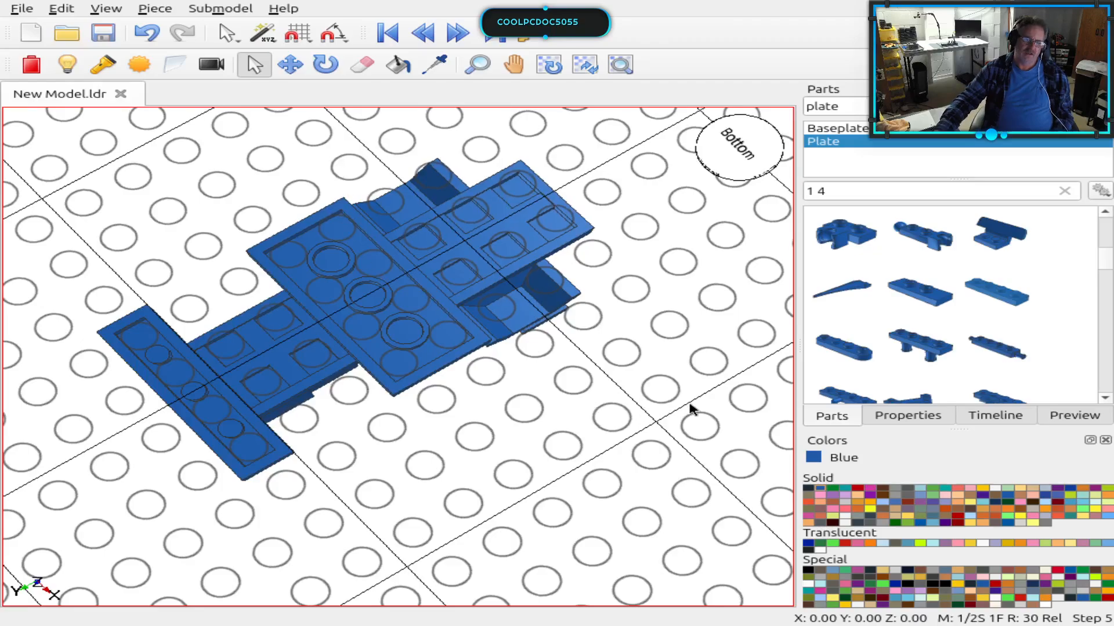
pyautogui.moveTo(584, 414); pyautogui.dragTo(584, 439, button='right')
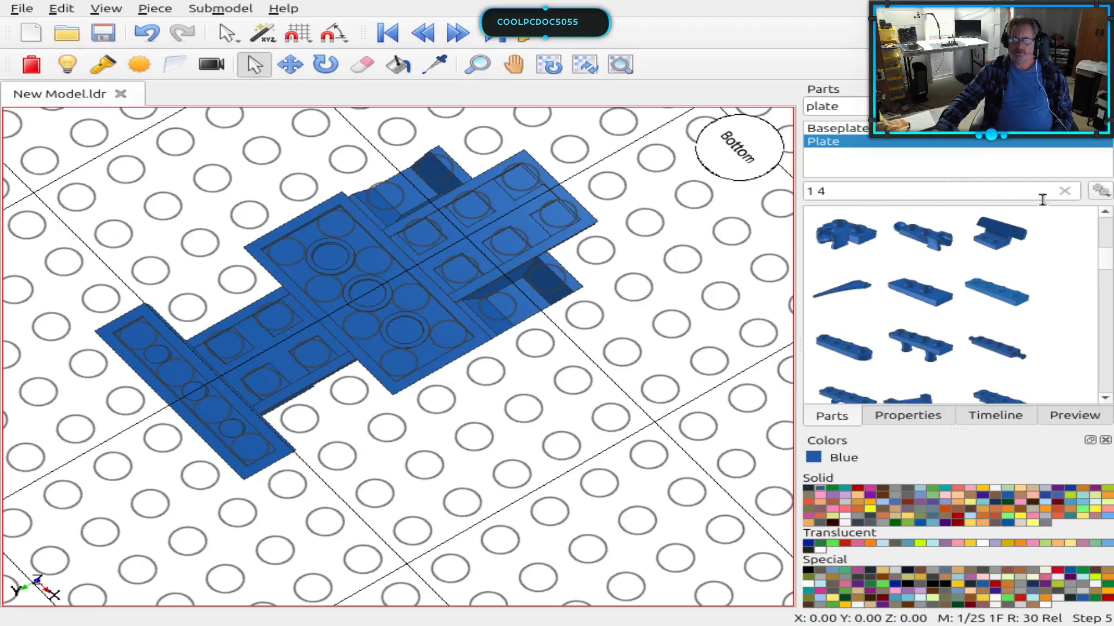
pyautogui.click(1066, 191)
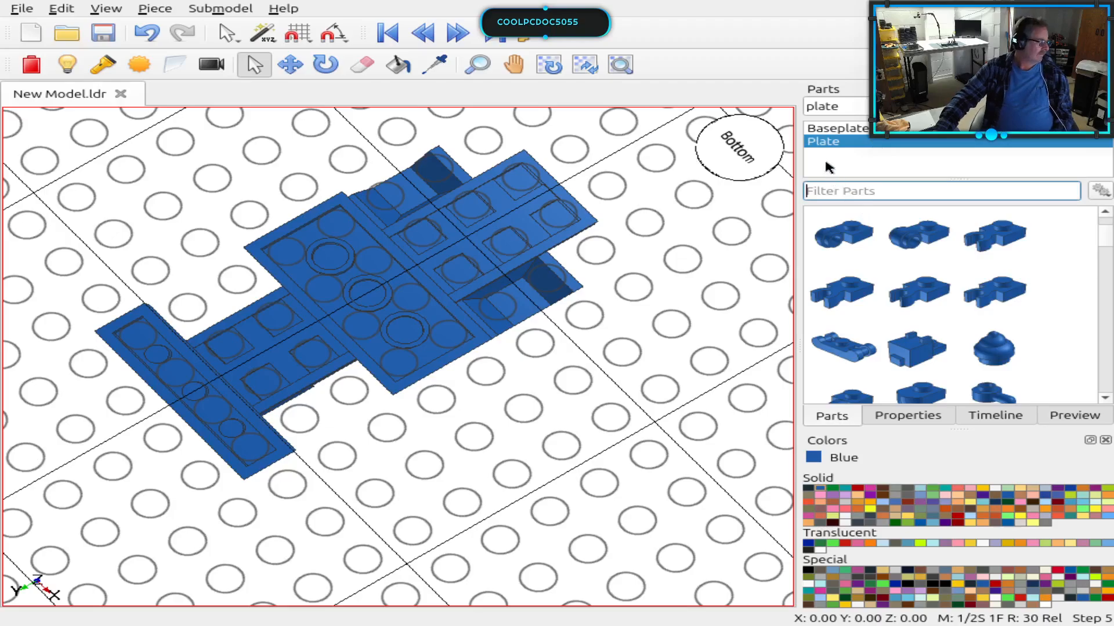
pyautogui.click(808, 490)
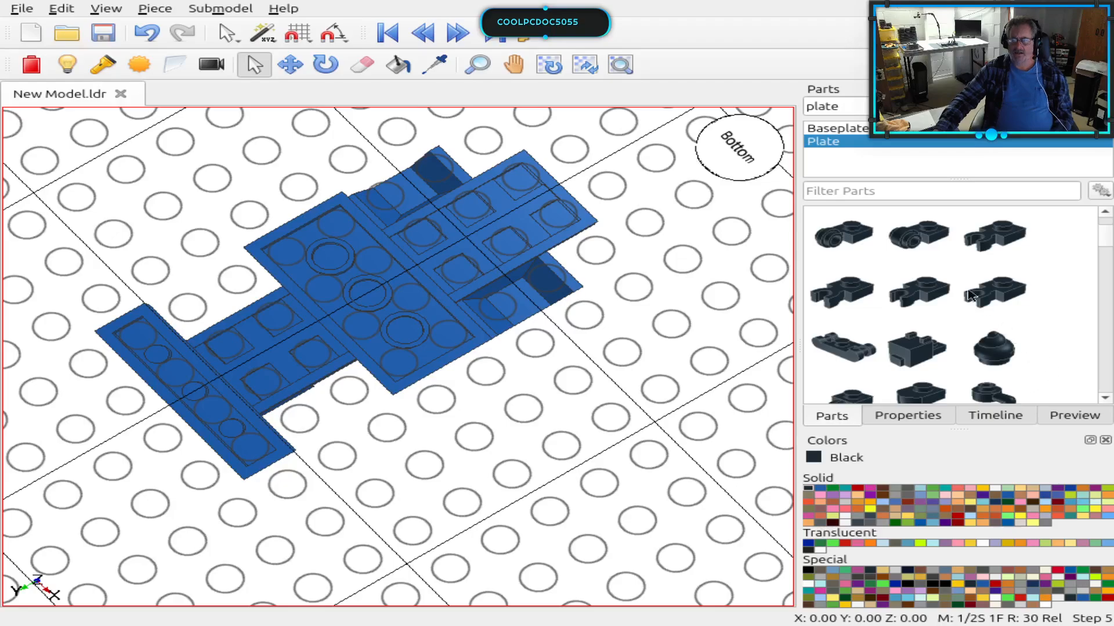
# Step: Remove the "plate" category filter and list the parts of the Vehicle category
pyautogui.scroll(-3, 937, 251)
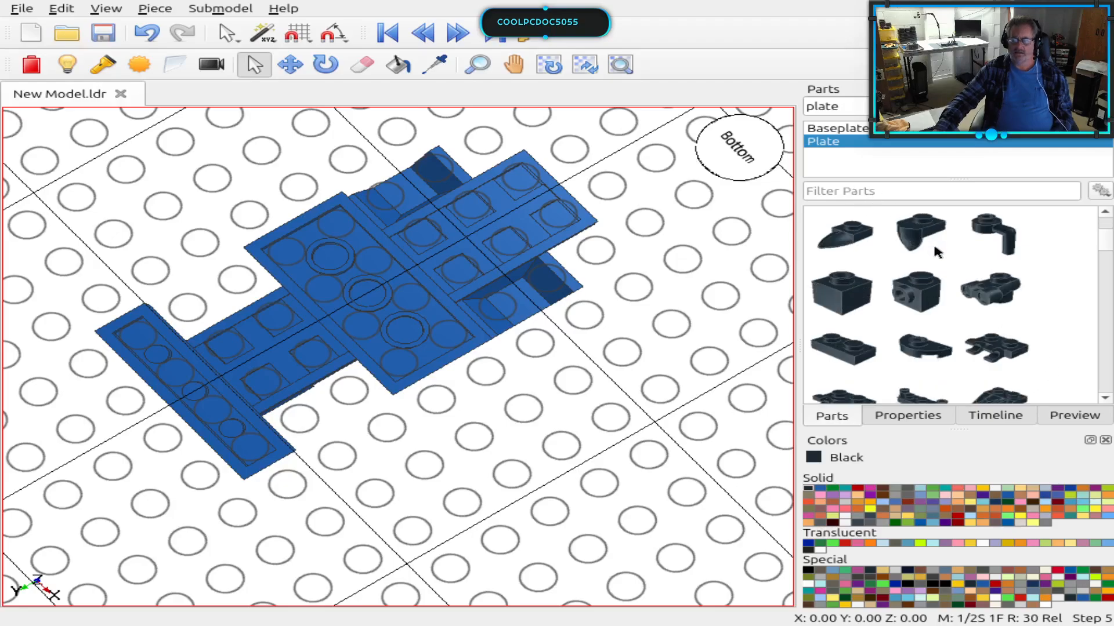
pyautogui.scroll(-3, 937, 251)
pyautogui.scroll(-3, 937, 253)
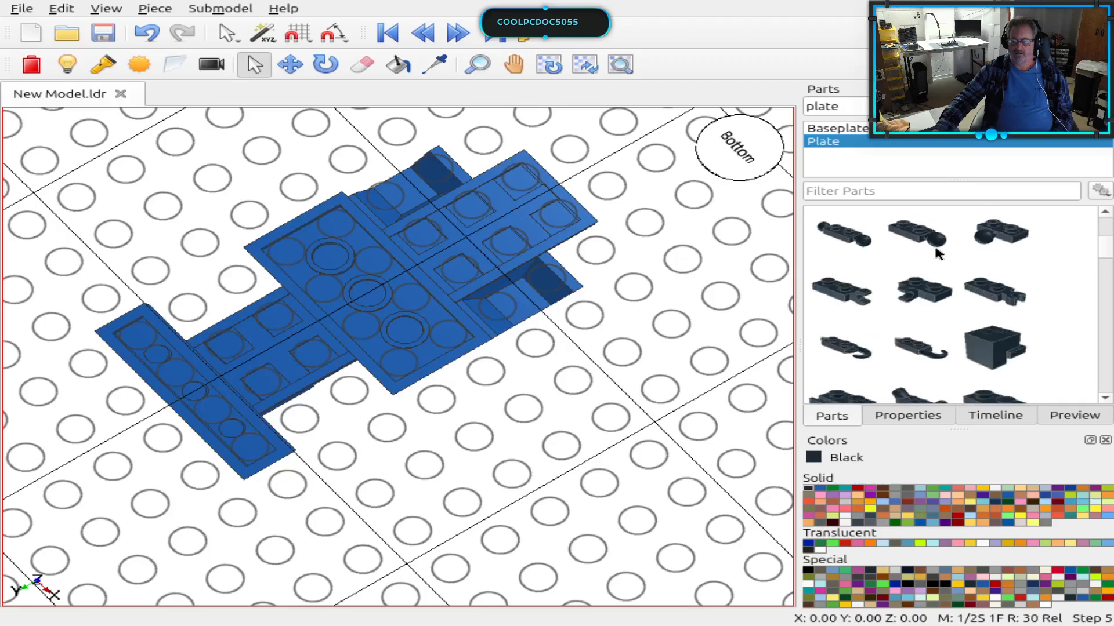
pyautogui.scroll(-3, 938, 252)
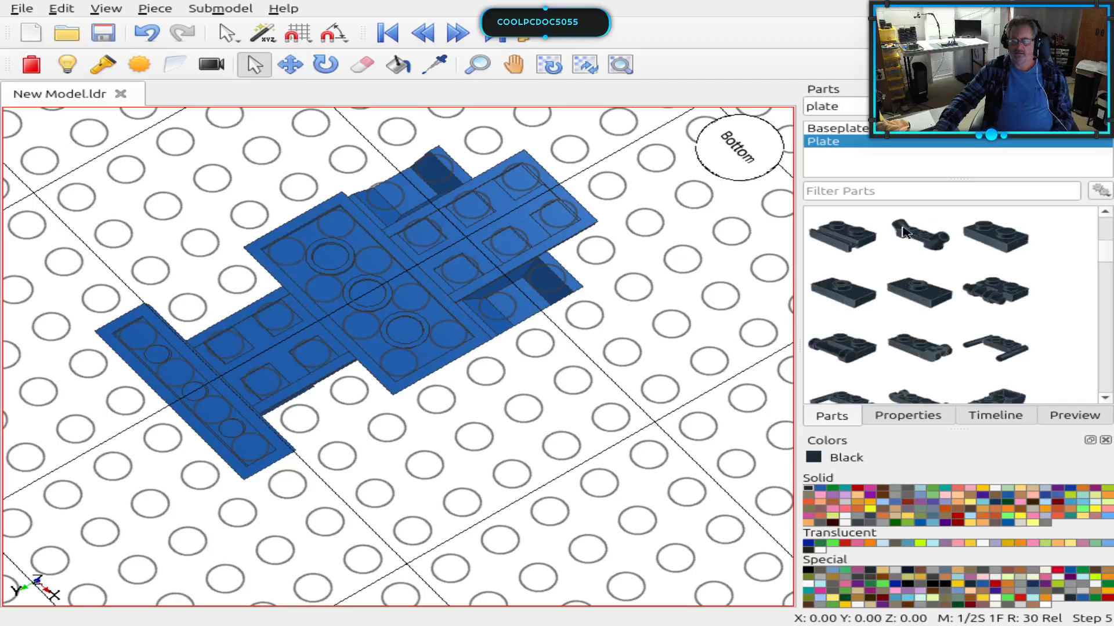
pyautogui.click(839, 192)
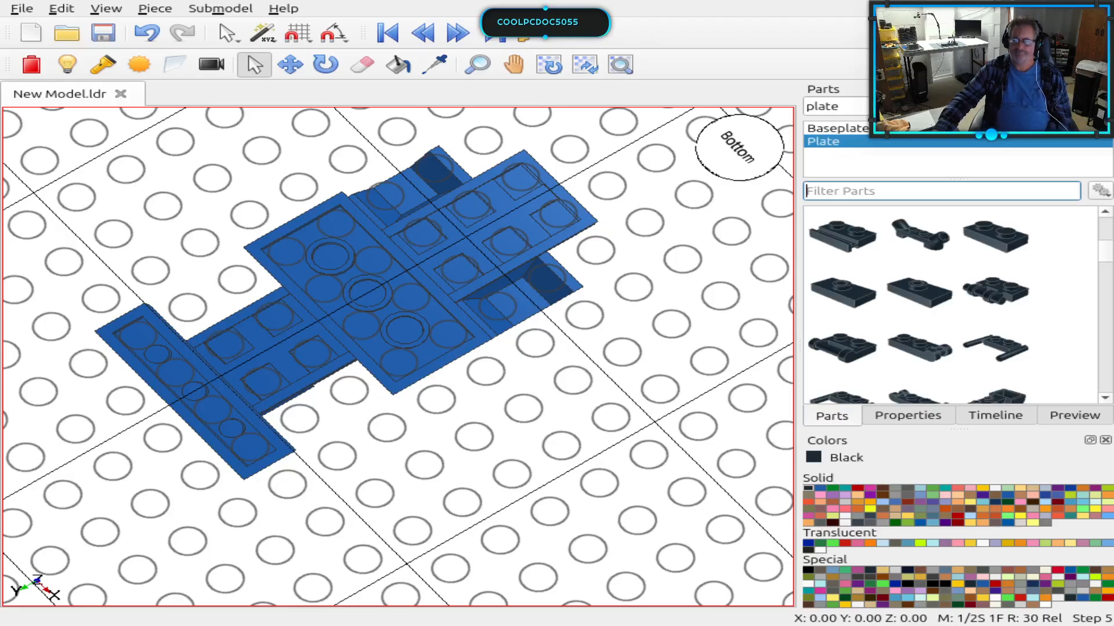
pyautogui.click(1101, 106)
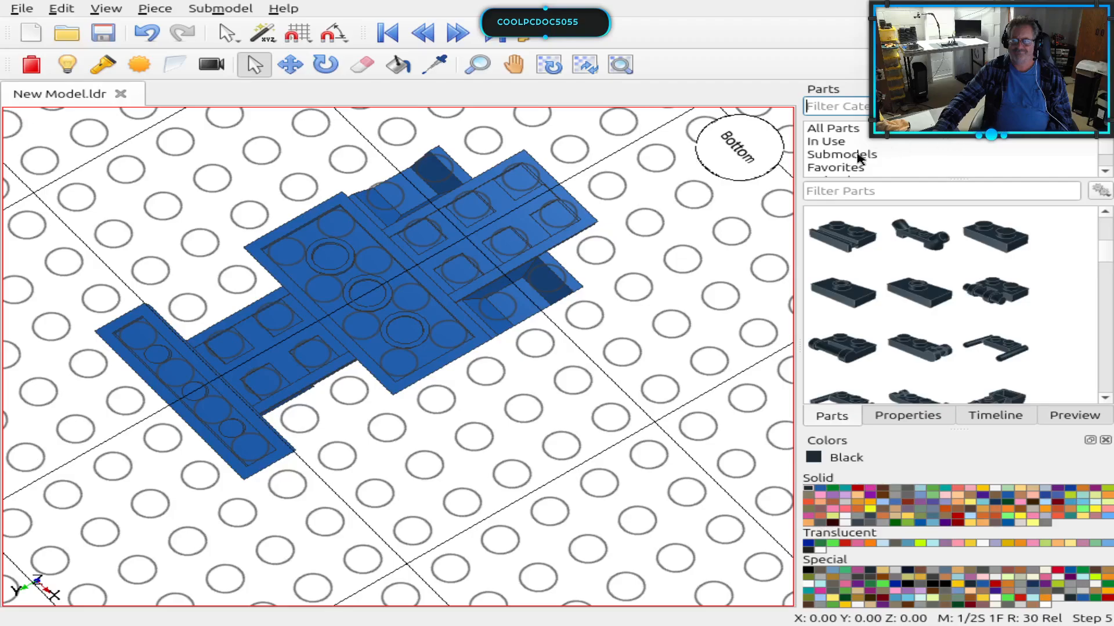
pyautogui.scroll(-3, 858, 157)
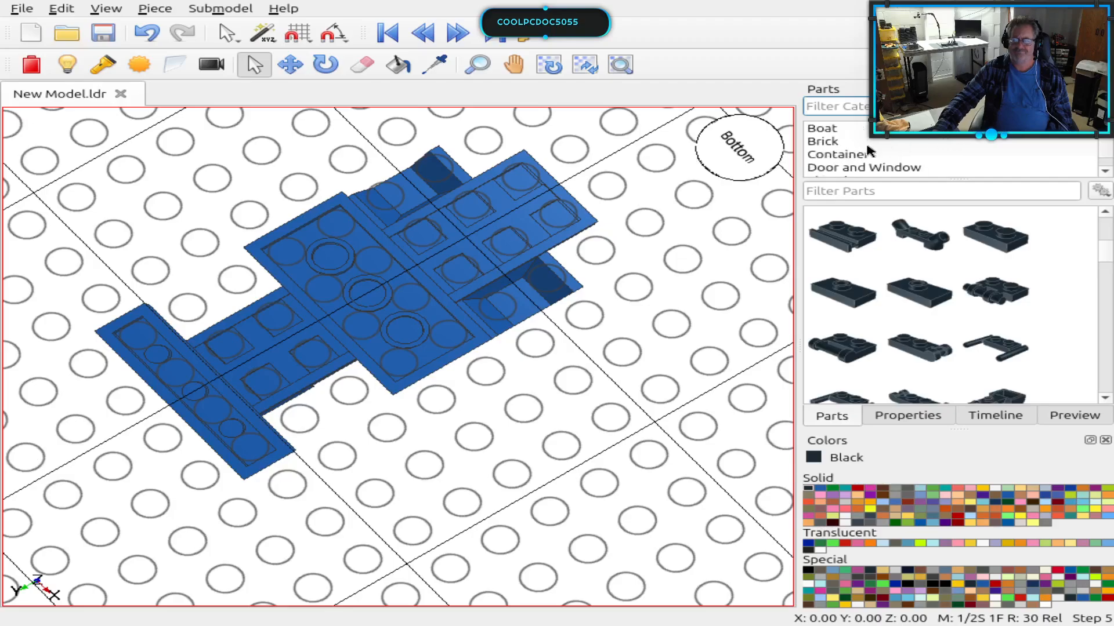
pyautogui.scroll(-3, 868, 151)
pyautogui.scroll(-3, 868, 152)
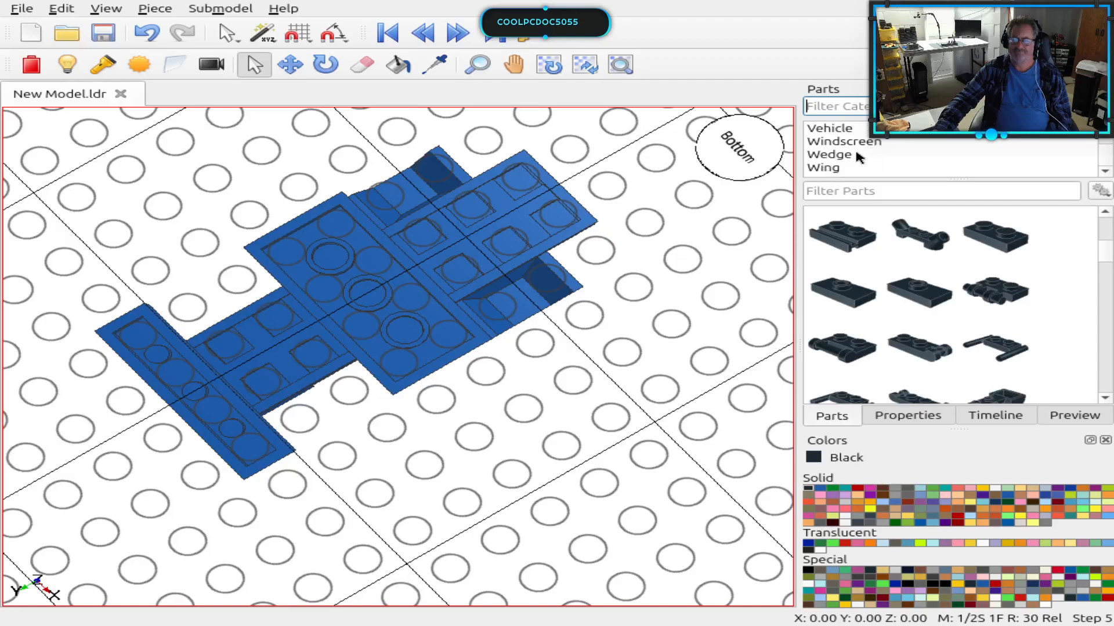
pyautogui.click(847, 129)
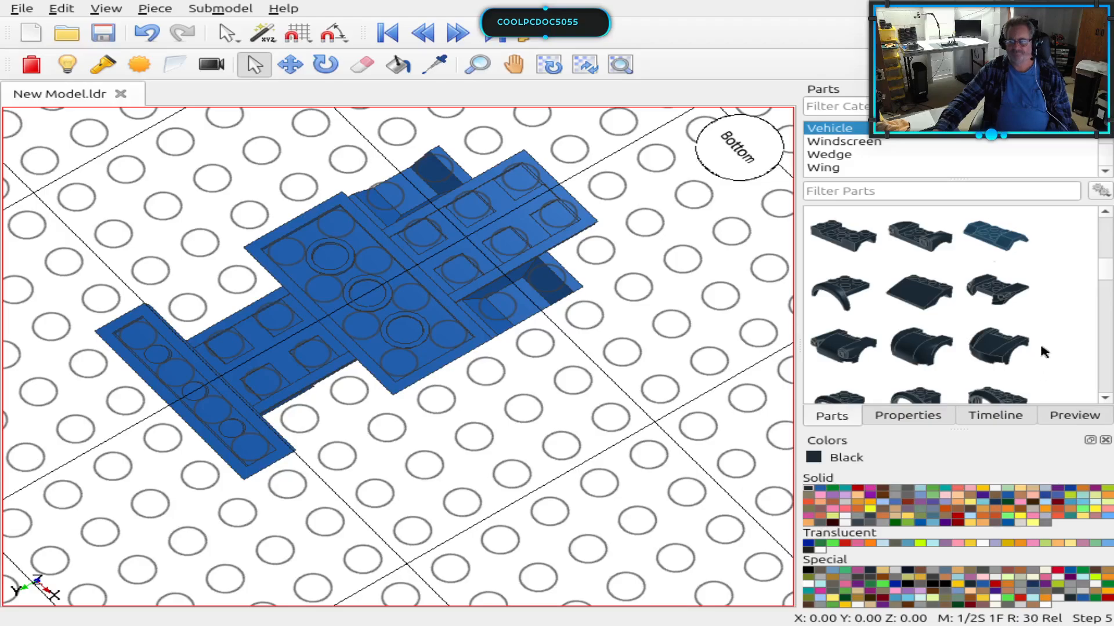
# Step: Look through the Vehicle category's parts to the end of the list
pyautogui.scroll(-1, 1052, 337)
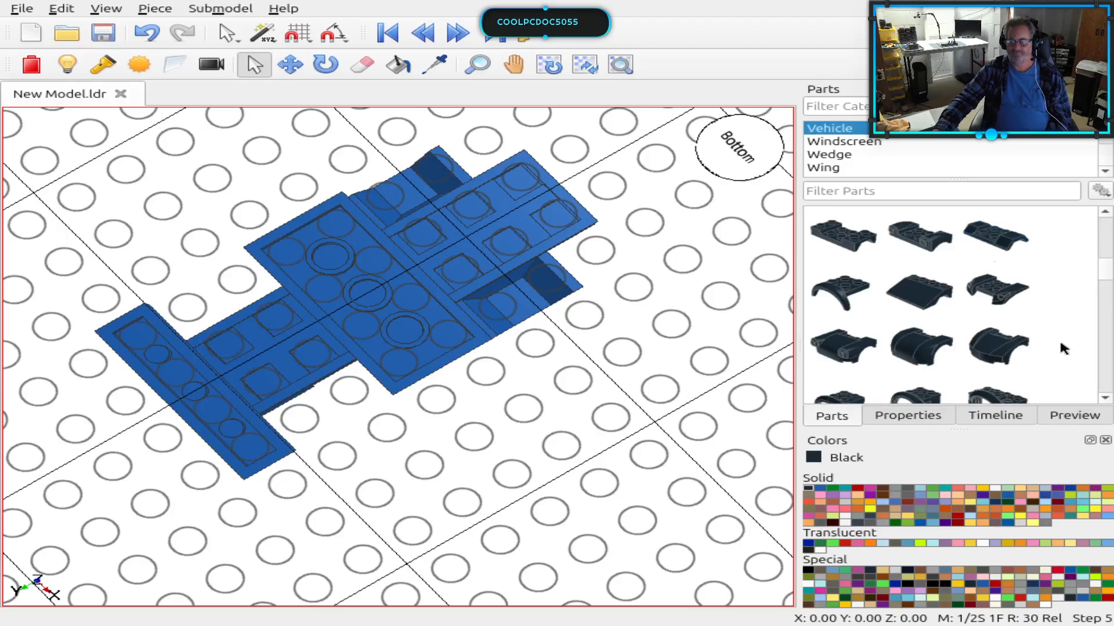
pyautogui.scroll(-3, 1059, 344)
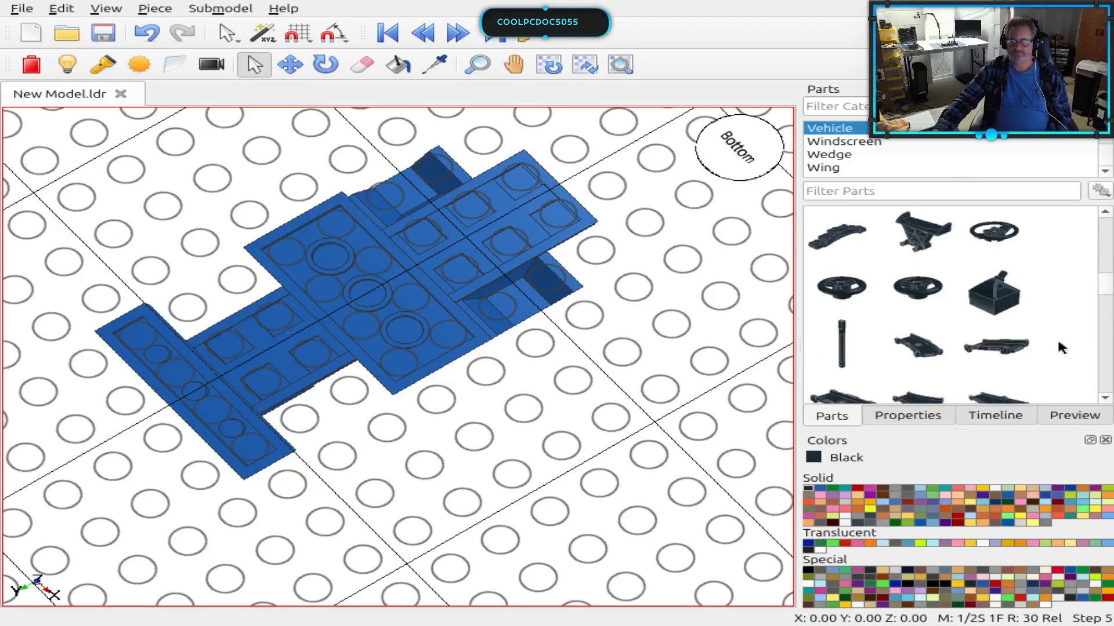
pyautogui.scroll(-3, 1060, 347)
pyautogui.scroll(-3, 1057, 344)
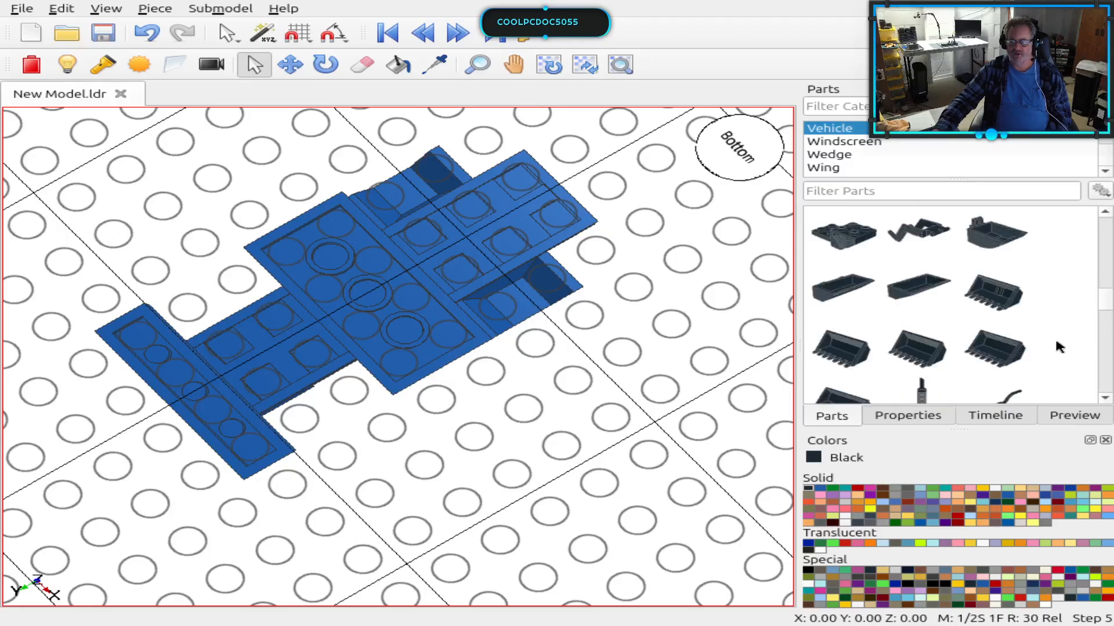
pyautogui.scroll(-6, 1057, 346)
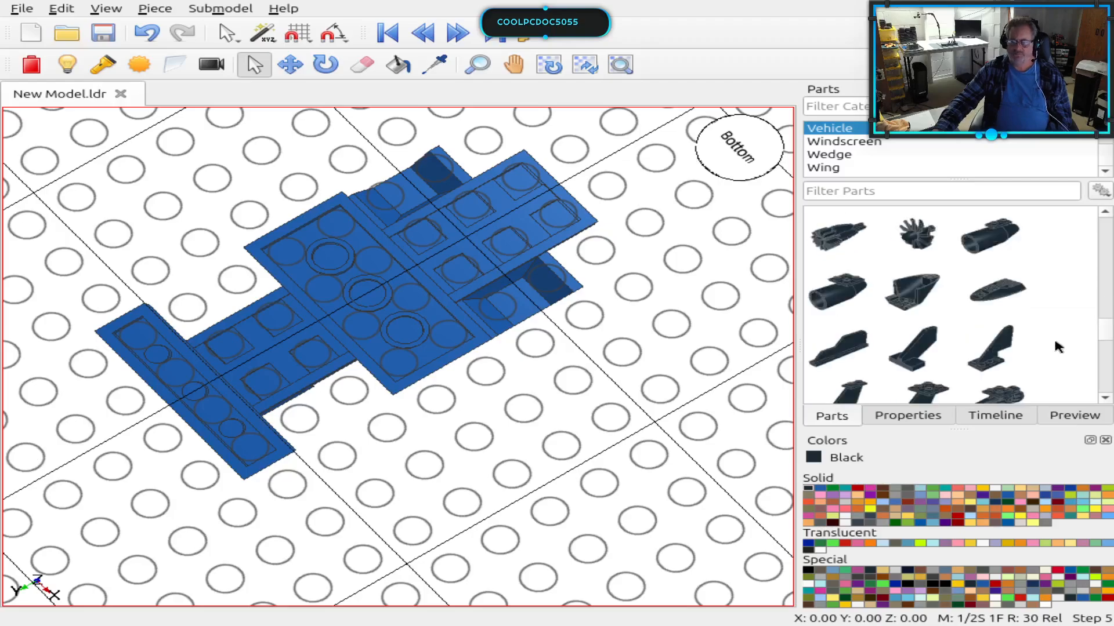
pyautogui.scroll(-3, 1055, 343)
pyautogui.scroll(-3, 1056, 344)
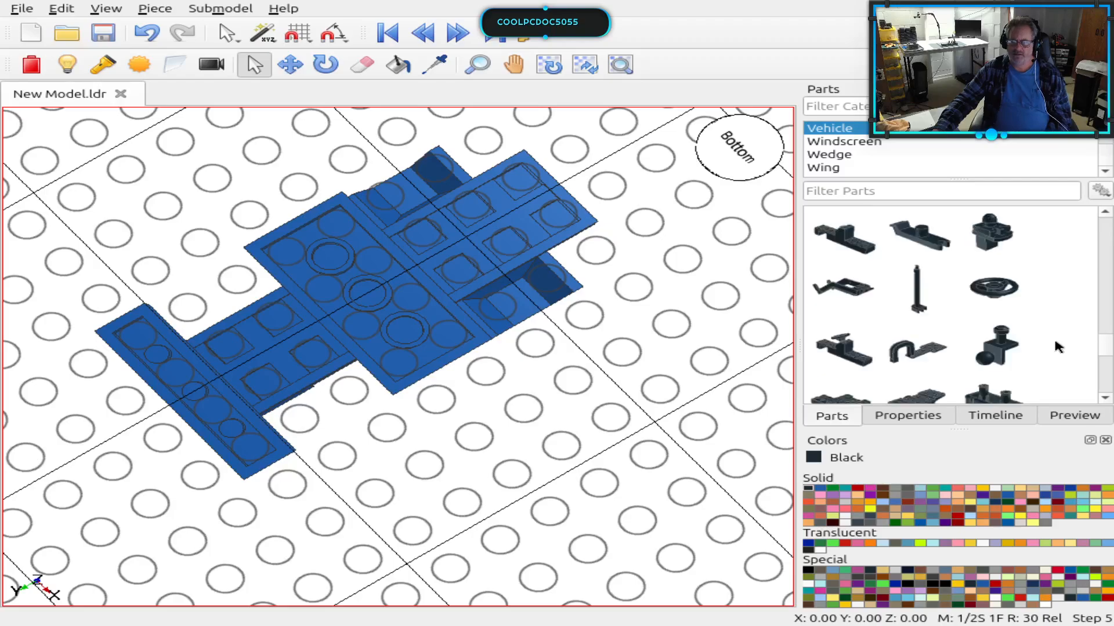
pyautogui.scroll(-3, 1055, 343)
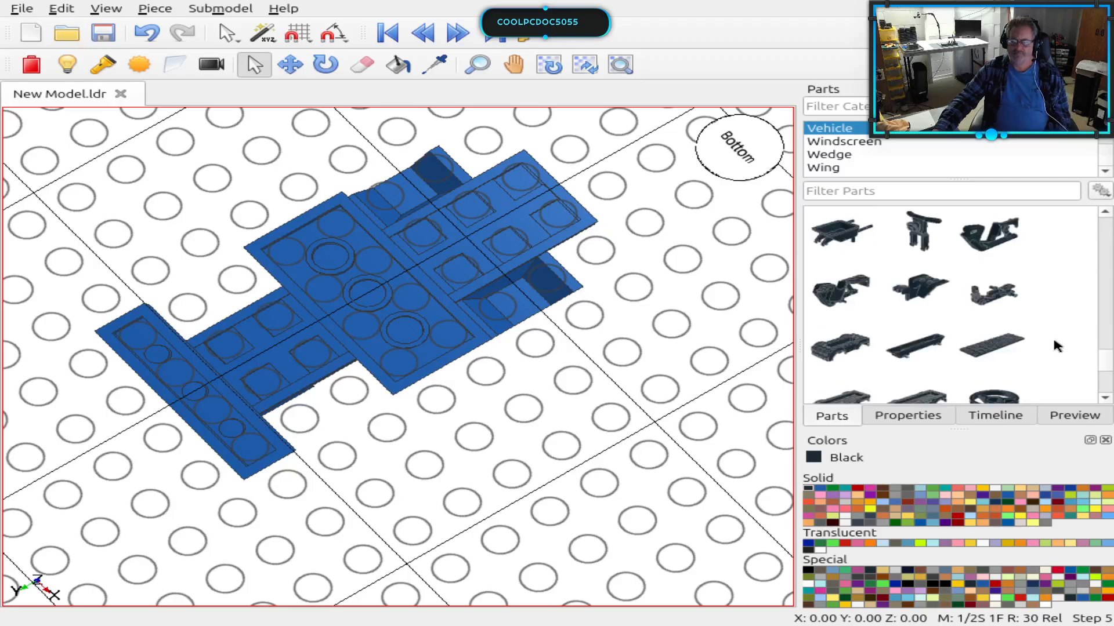
pyautogui.scroll(-3, 1052, 346)
pyautogui.scroll(-3, 1052, 346)
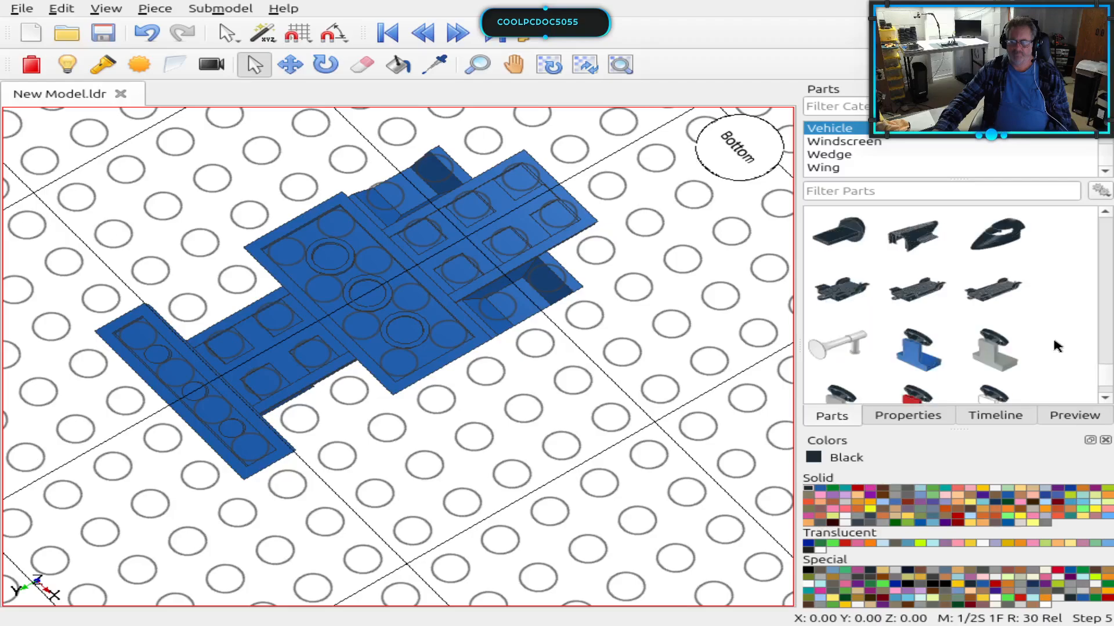
pyautogui.scroll(-3, 1055, 346)
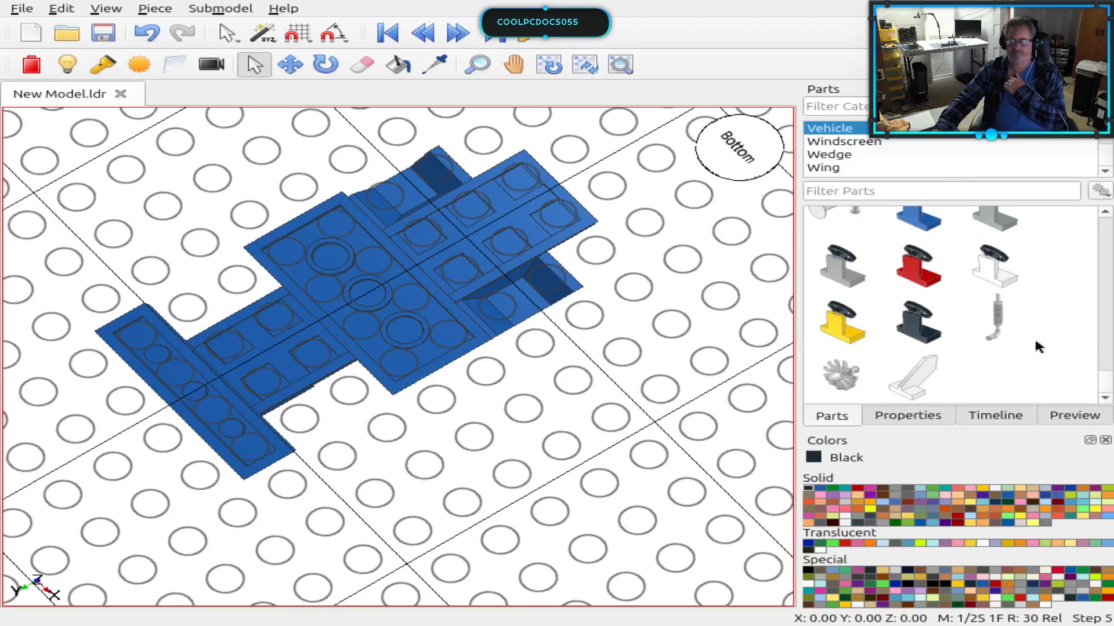
# Step: Filter the Vehicle category's parts by "ax"
pyautogui.scroll(-6, 1036, 342)
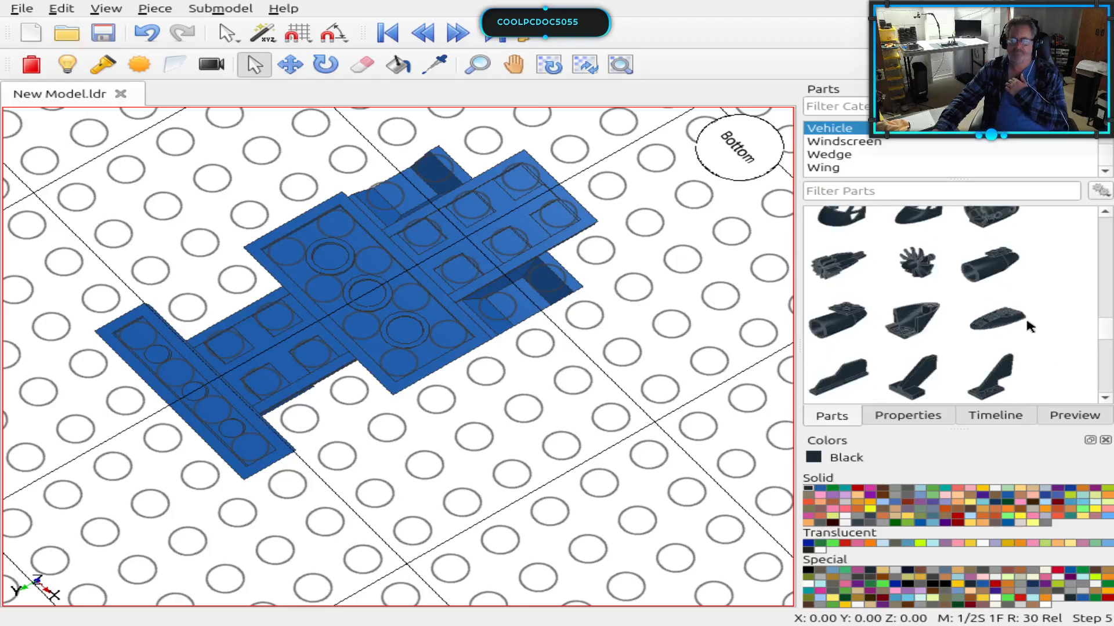
pyautogui.scroll(3, 1025, 322)
pyautogui.click(819, 192)
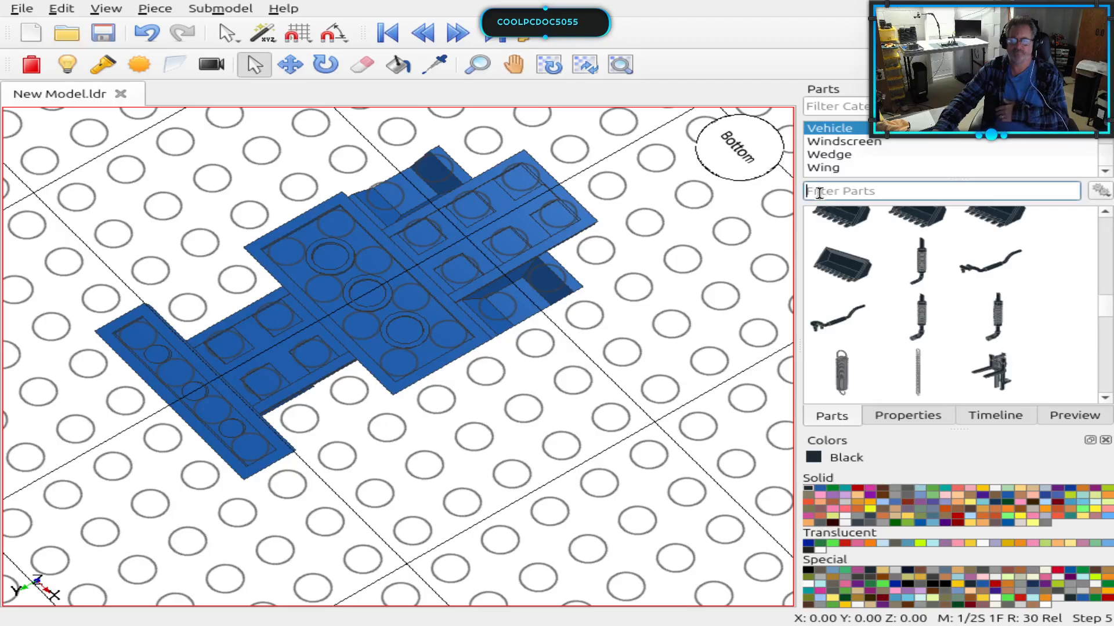
pyautogui.write('a')
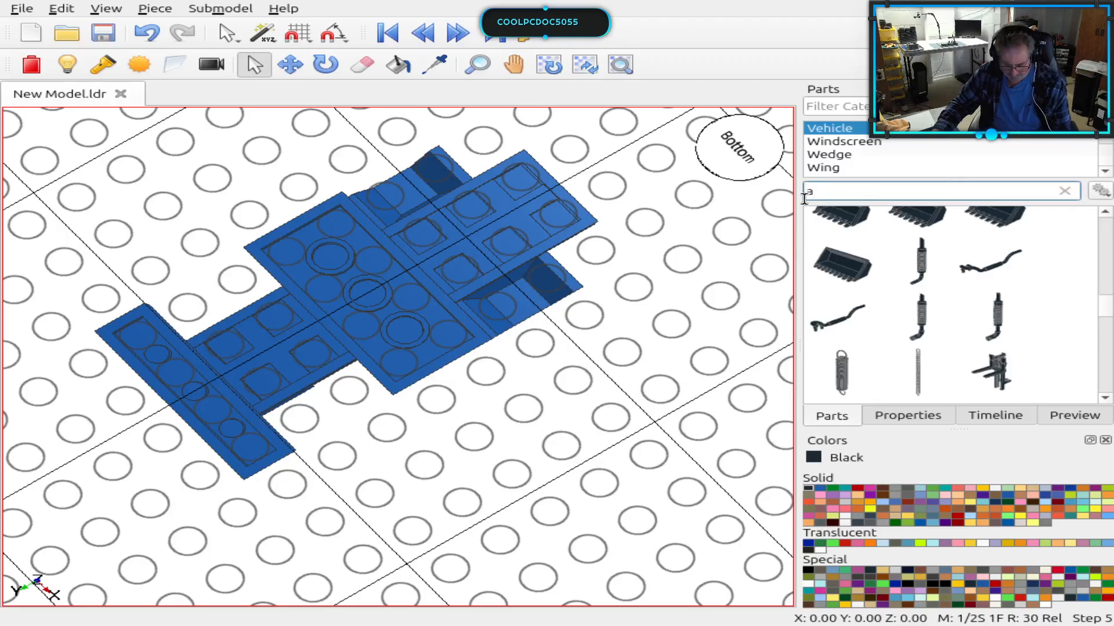
pyautogui.write('x')
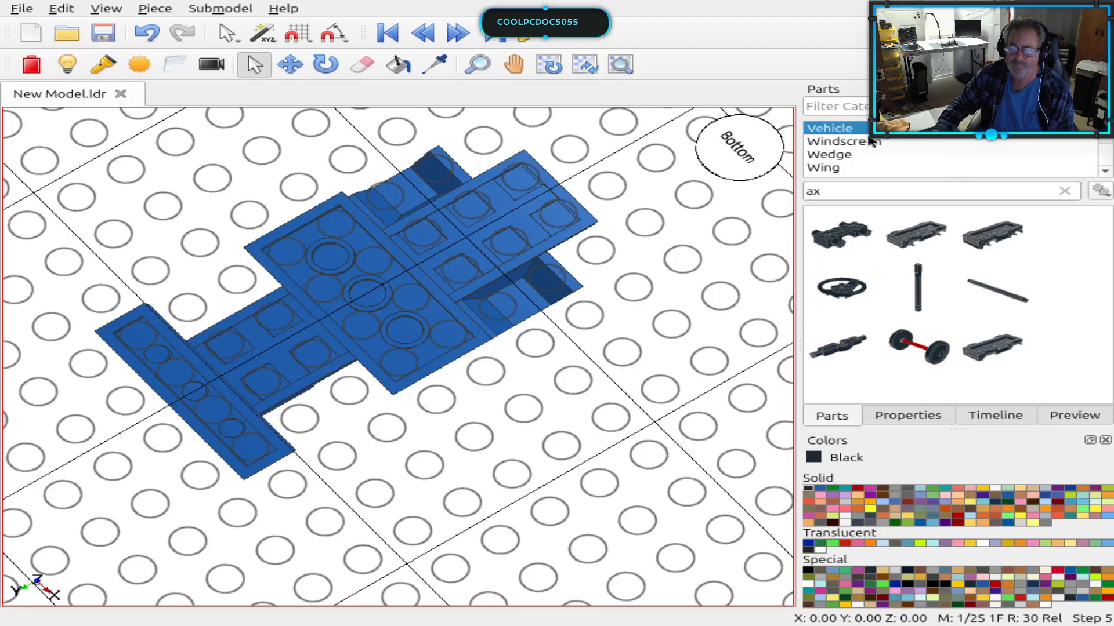
# Step: Extend the "ax" part filter to the All Parts category
pyautogui.scroll(5, 882, 145)
pyautogui.scroll(10, 899, 149)
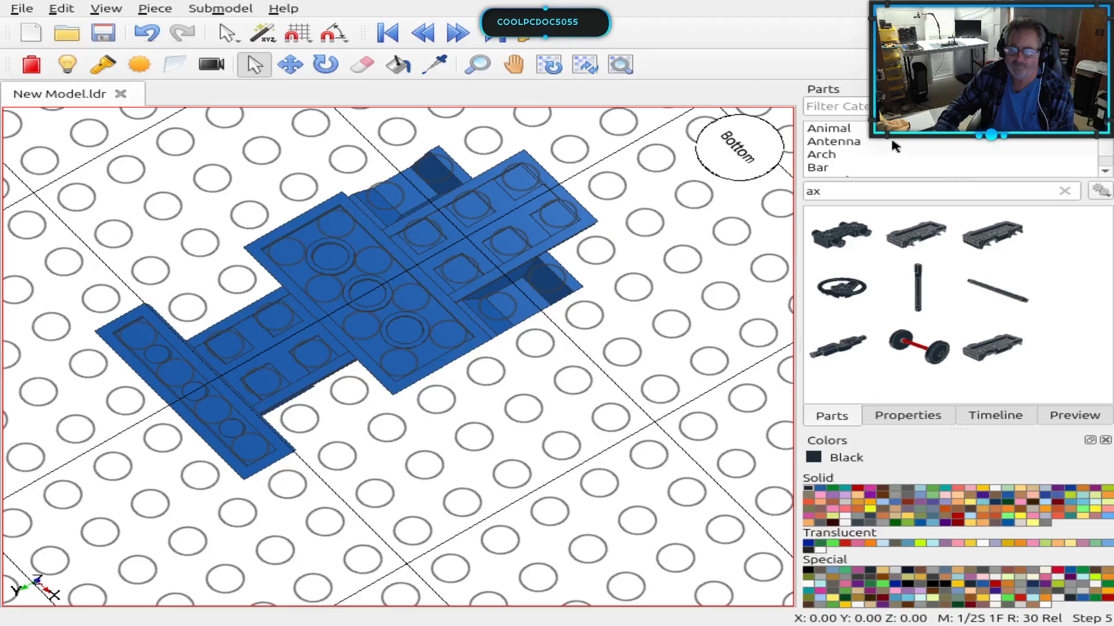
pyautogui.click(846, 131)
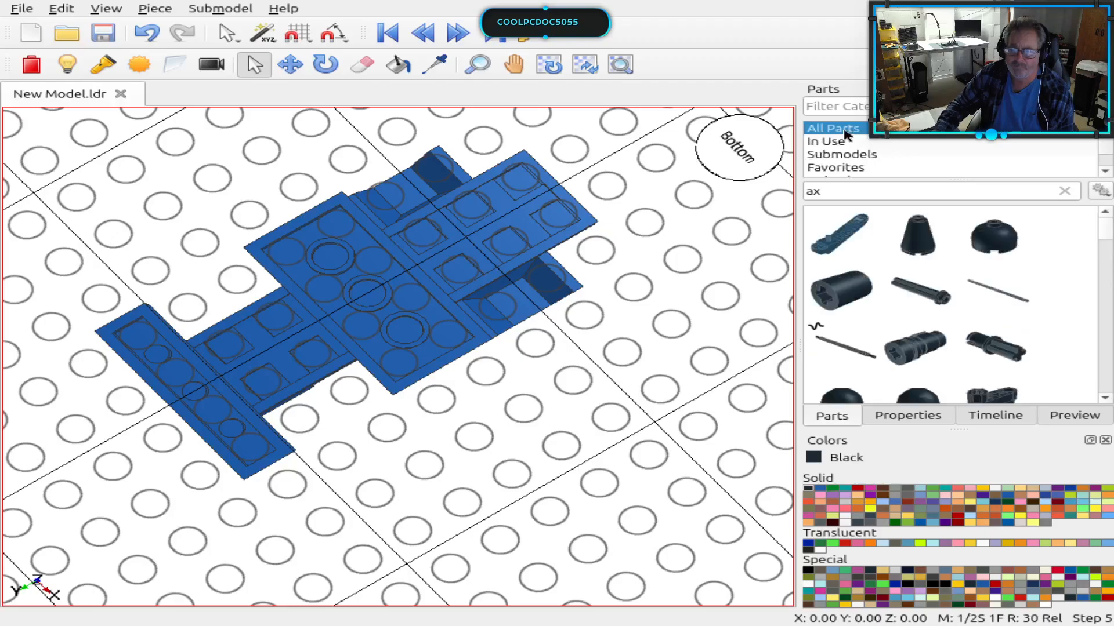
# Step: Try a black square plate from the "ax" parts beside the car model and delete it
pyautogui.scroll(-3, 973, 244)
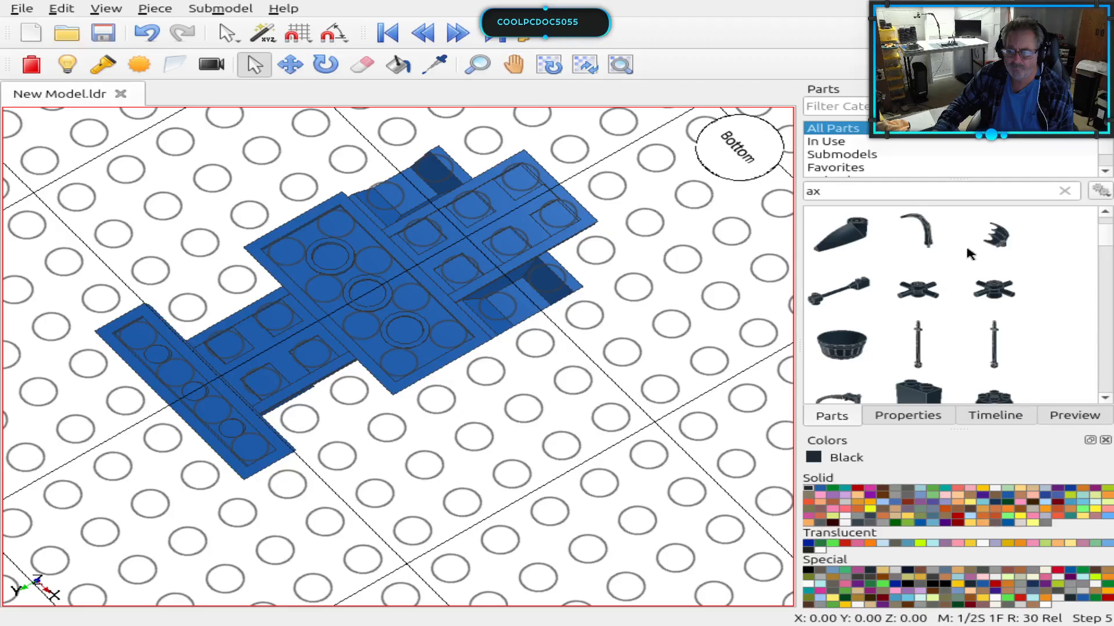
pyautogui.scroll(-3, 965, 255)
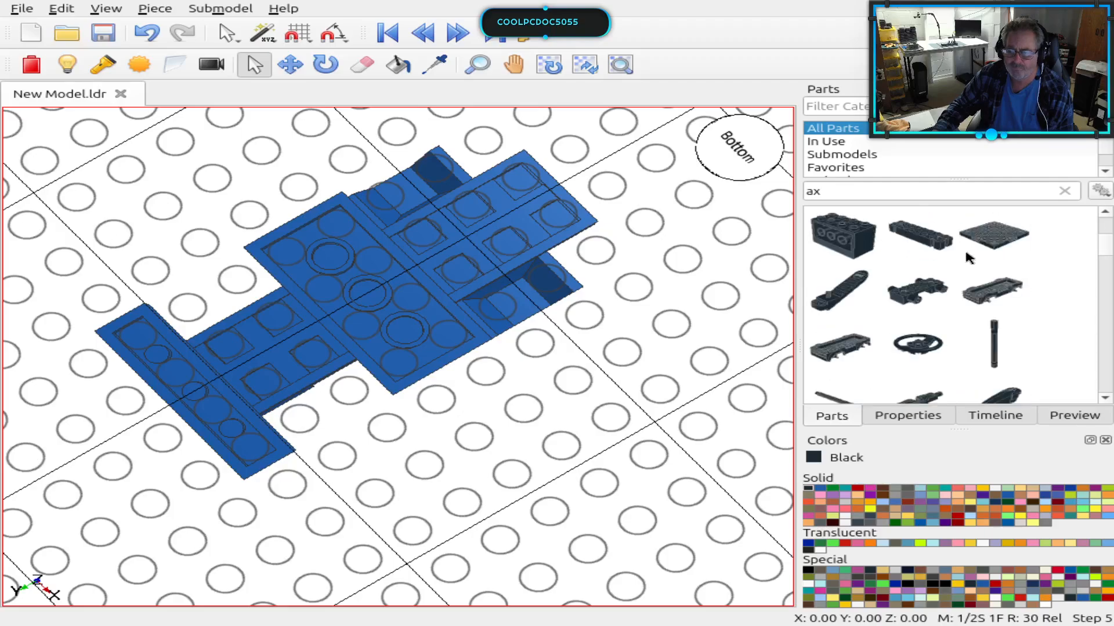
pyautogui.scroll(-4, 966, 253)
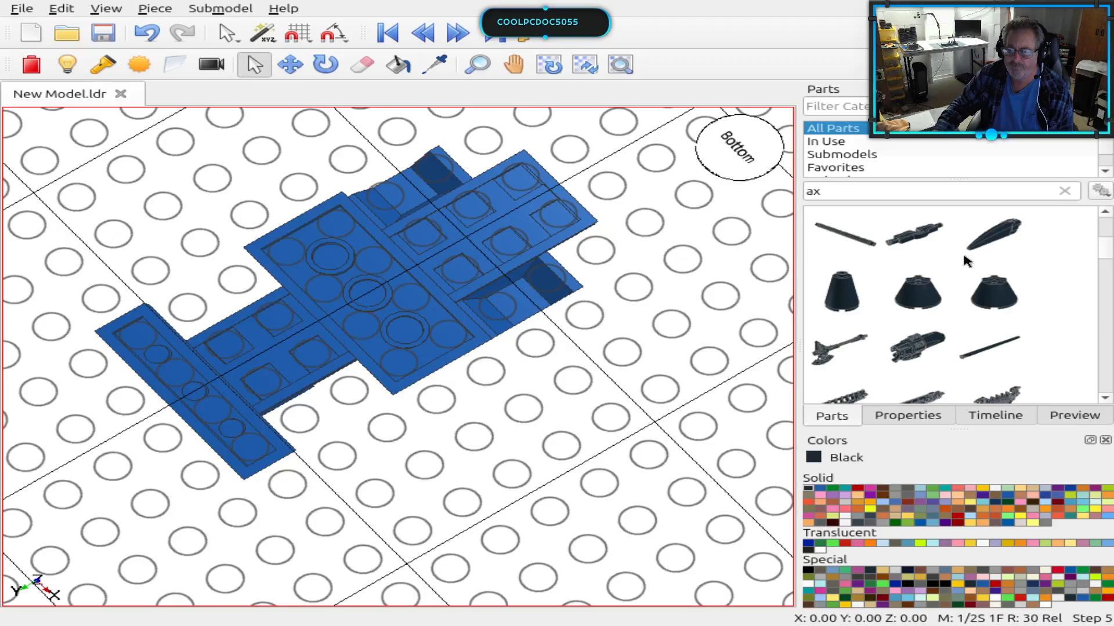
pyautogui.scroll(-6, 965, 262)
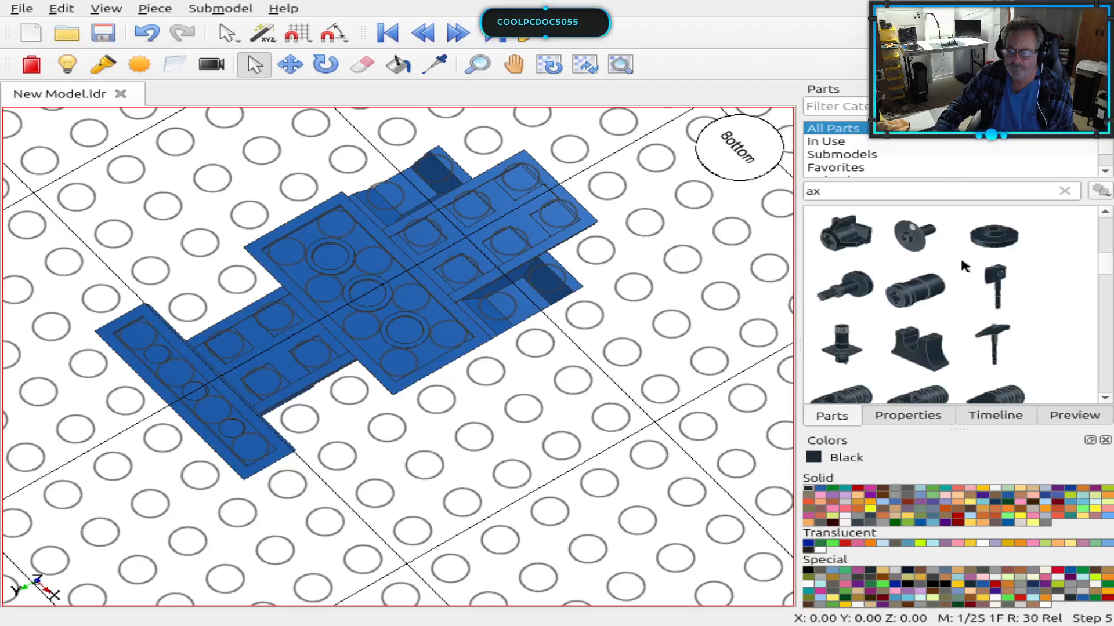
pyautogui.scroll(-8, 963, 266)
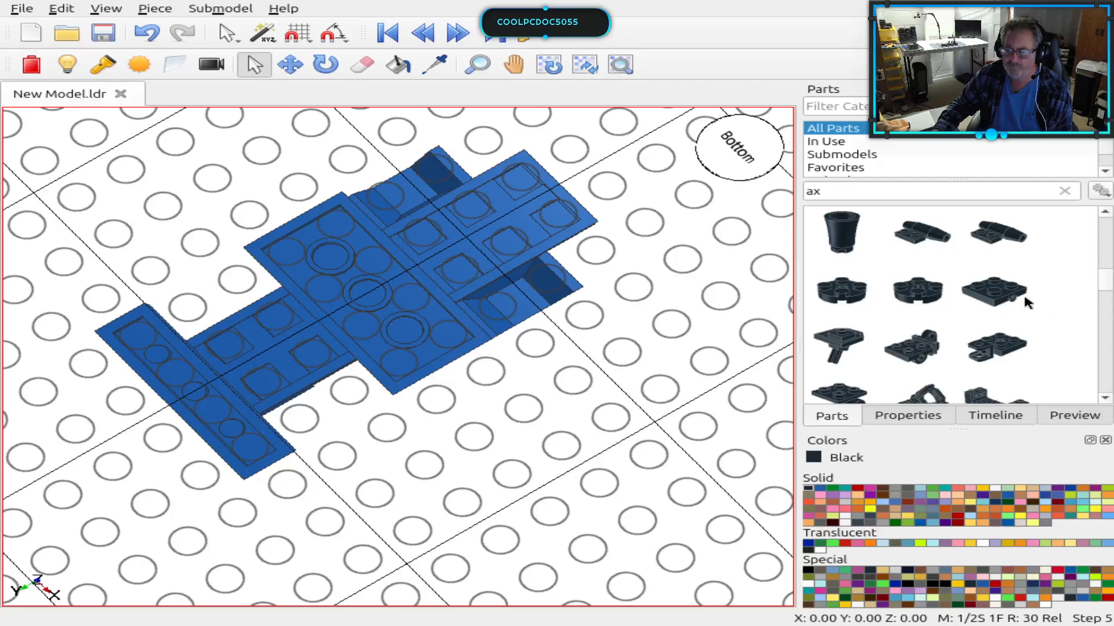
pyautogui.moveTo(1025, 301); pyautogui.dragTo(893, 319)
pyautogui.moveTo(987, 294); pyautogui.dragTo(886, 314)
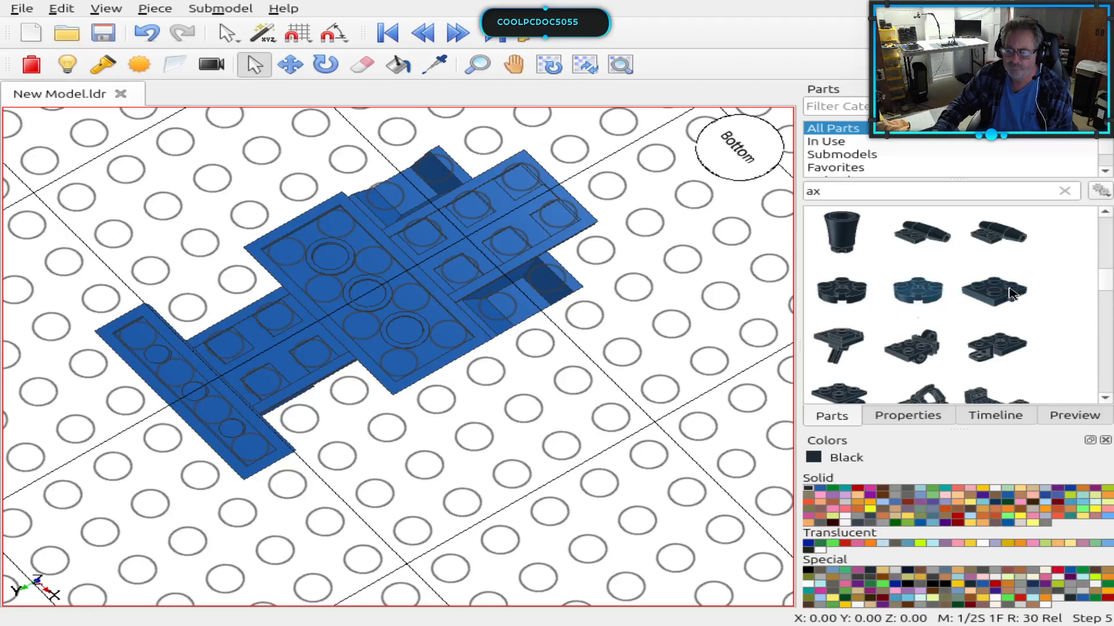
pyautogui.moveTo(993, 293); pyautogui.dragTo(726, 346)
pyautogui.press('Delete')
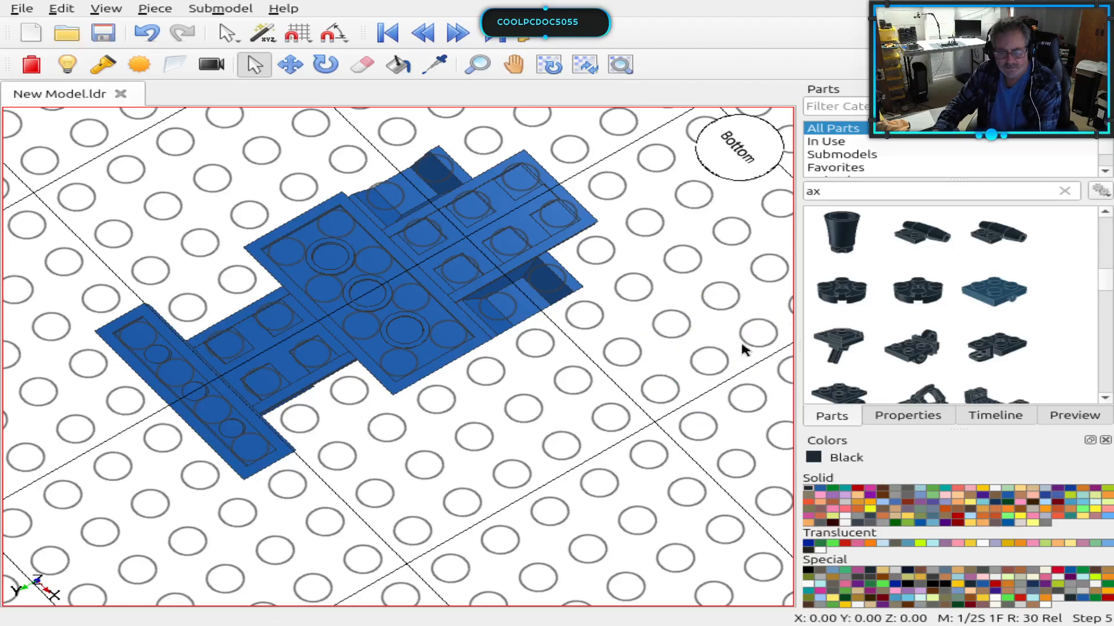
# Step: Look through the remaining "ax" parts to the end of the list for a suitable axle part
pyautogui.scroll(-1, 948, 318)
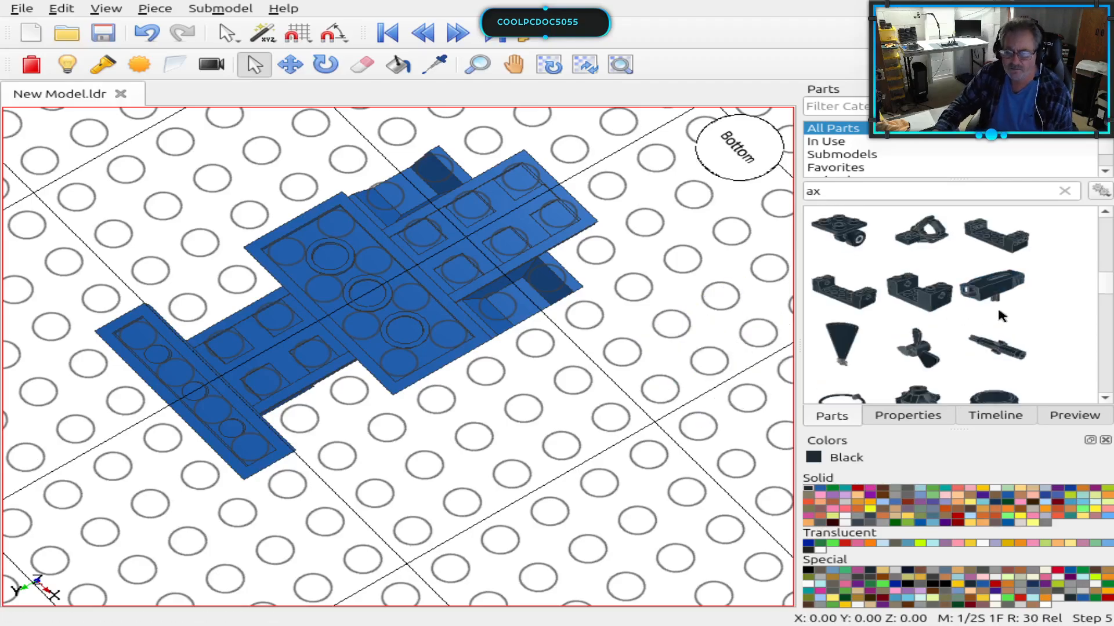
pyautogui.scroll(-1, 1014, 310)
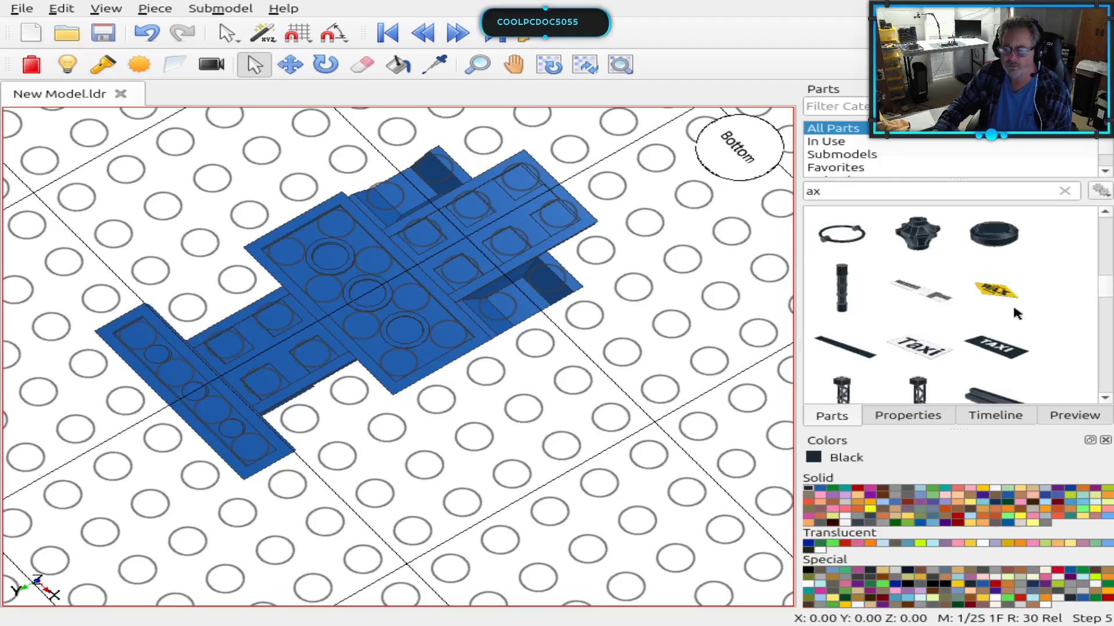
pyautogui.scroll(-3, 1014, 310)
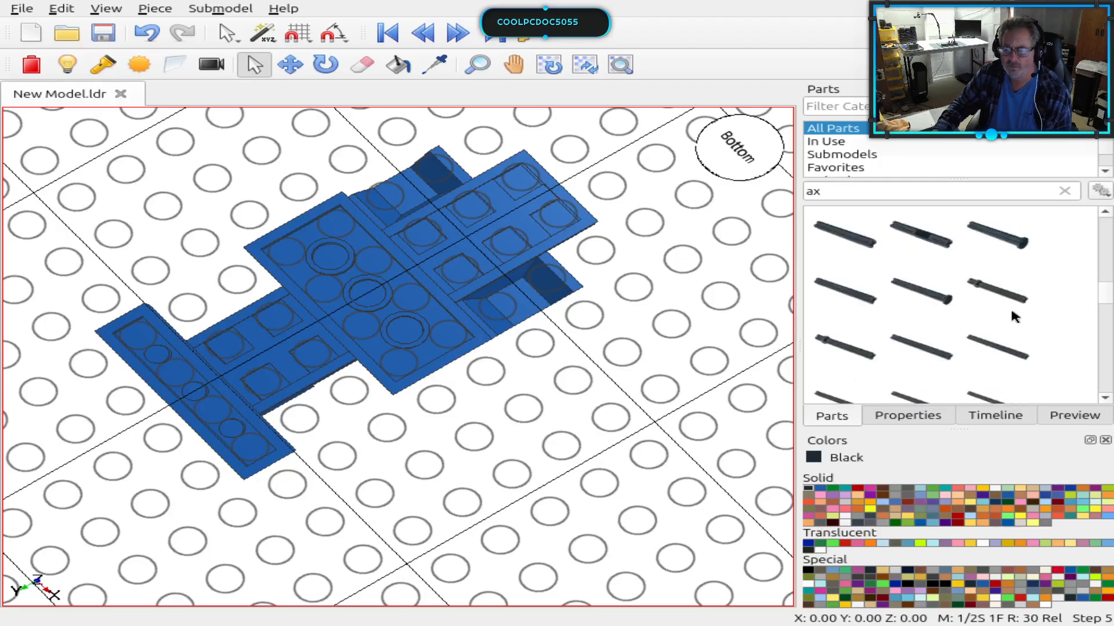
pyautogui.scroll(-1, 1013, 316)
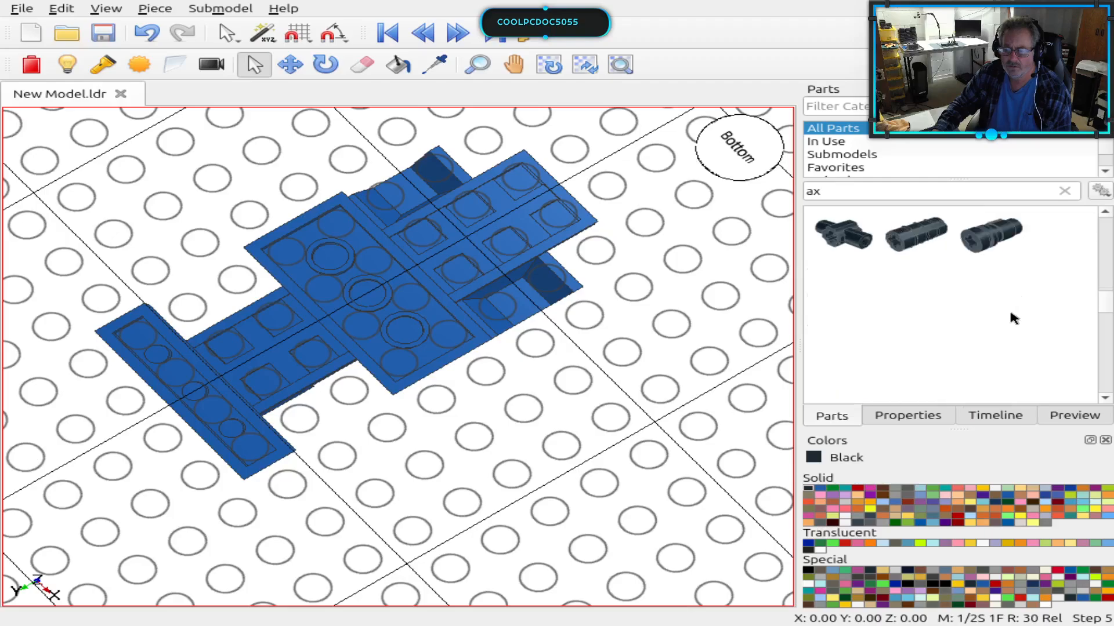
pyautogui.scroll(-1, 1014, 318)
pyautogui.scroll(-2, 1012, 320)
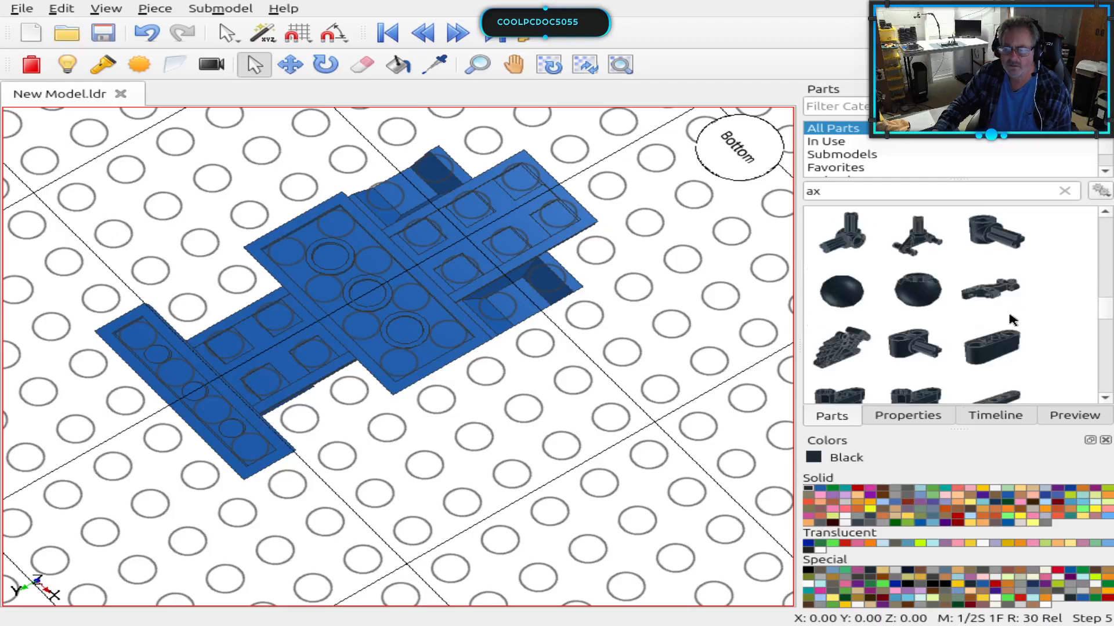
pyautogui.scroll(-1, 1010, 319)
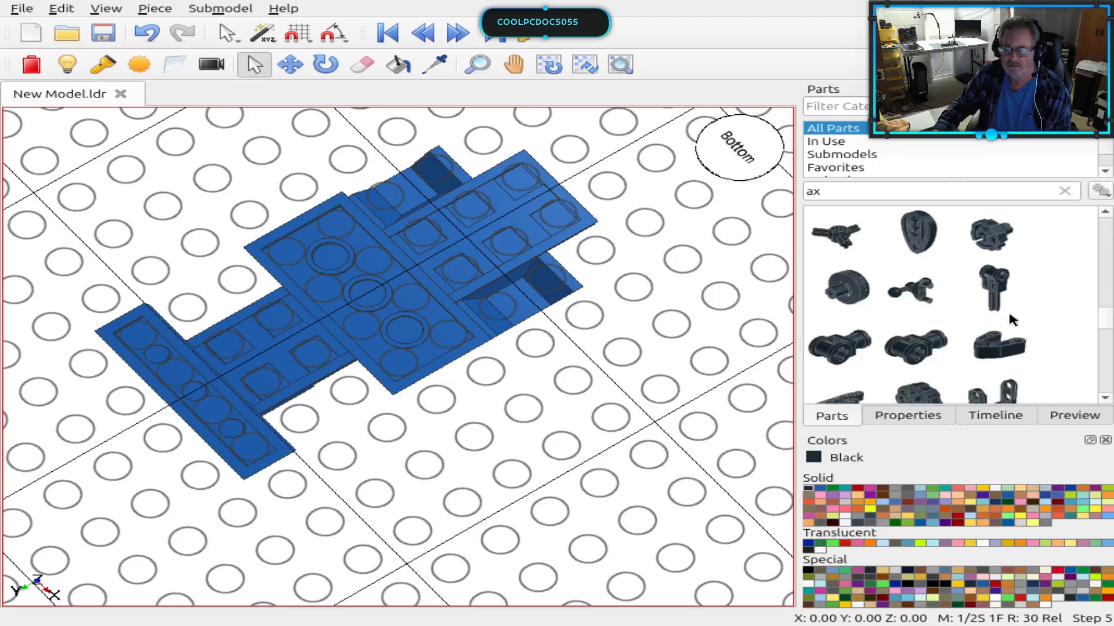
pyautogui.scroll(-1, 1008, 316)
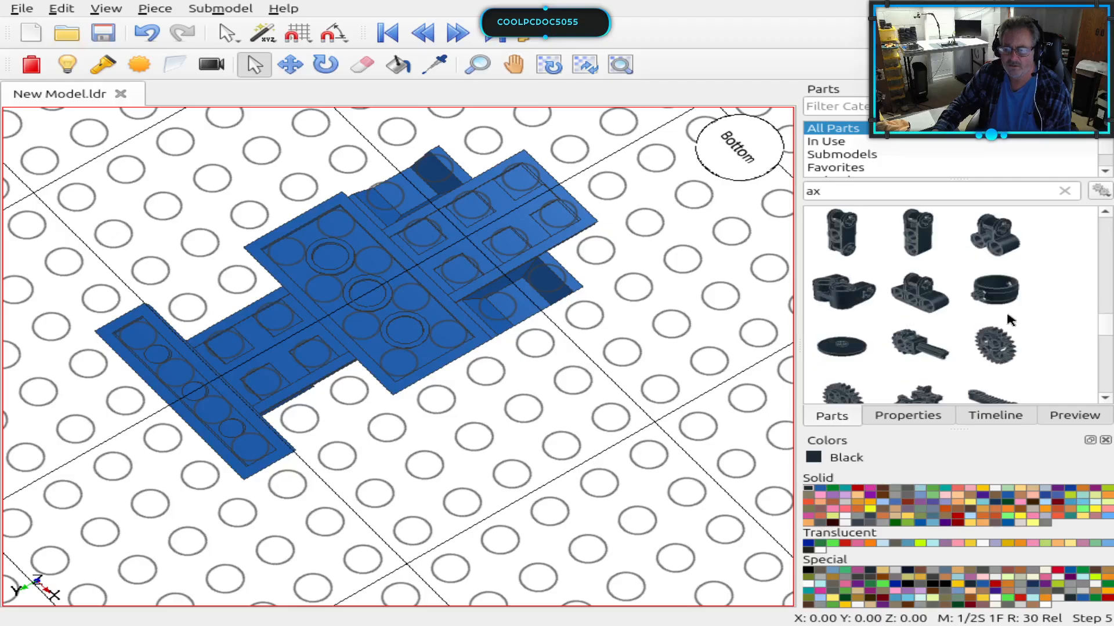
pyautogui.scroll(-2, 1008, 319)
pyautogui.scroll(-1, 1009, 319)
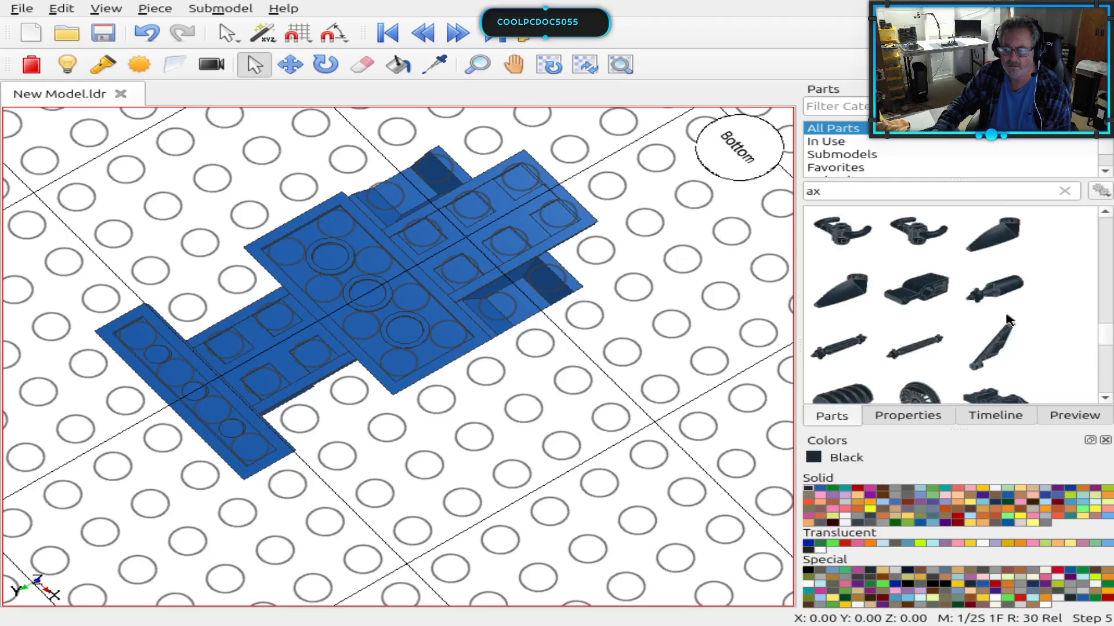
pyautogui.scroll(-2, 1007, 319)
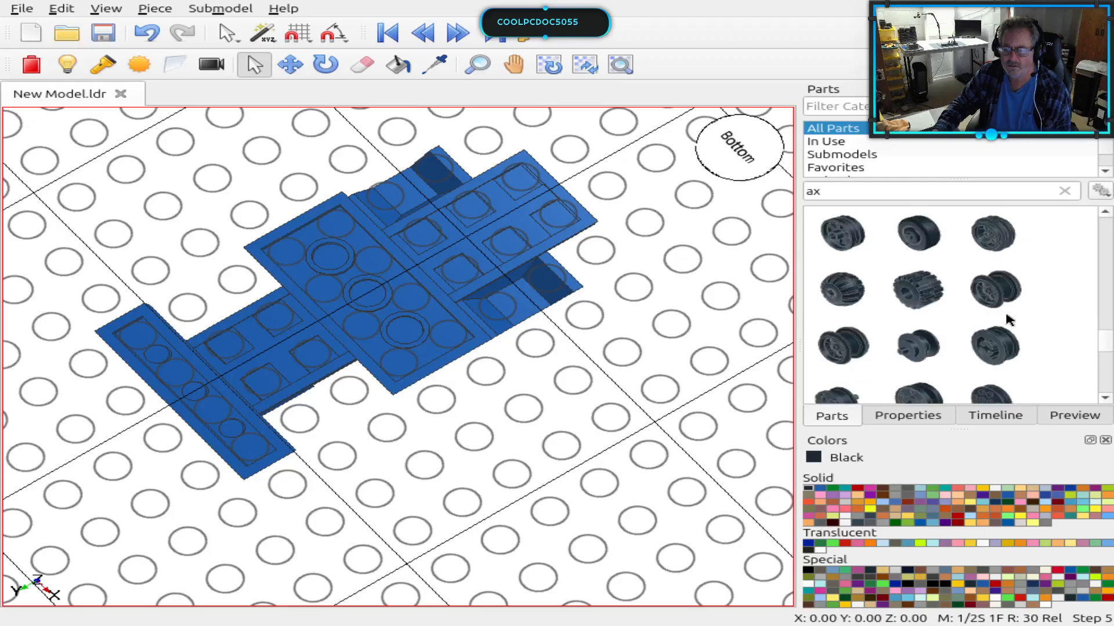
pyautogui.scroll(-2, 1006, 318)
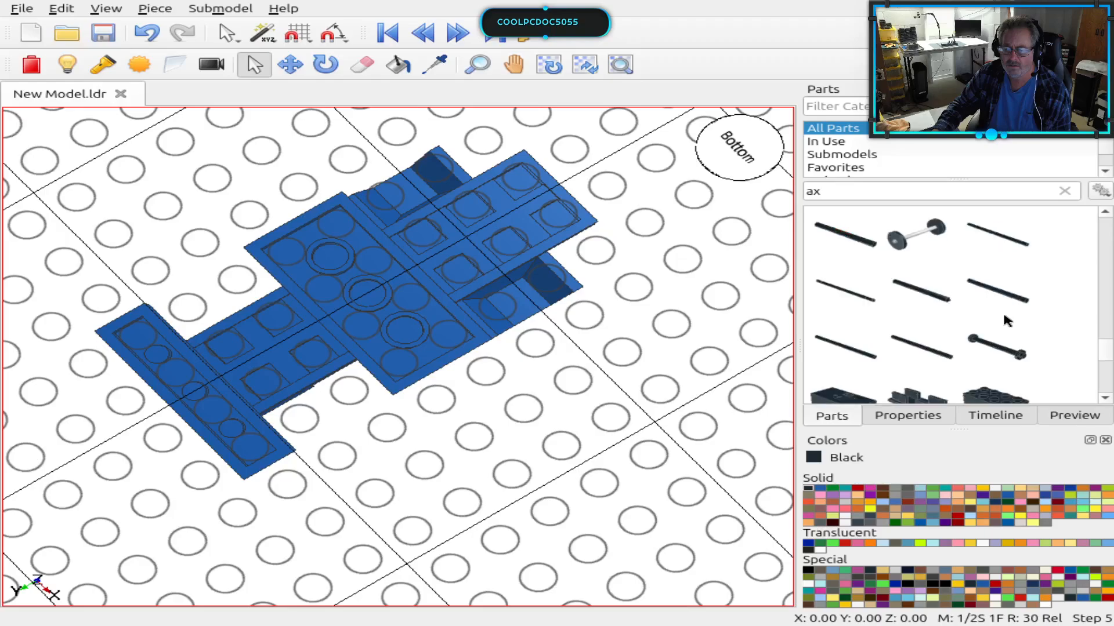
pyautogui.scroll(-1, 1006, 320)
pyautogui.scroll(-1, 1007, 319)
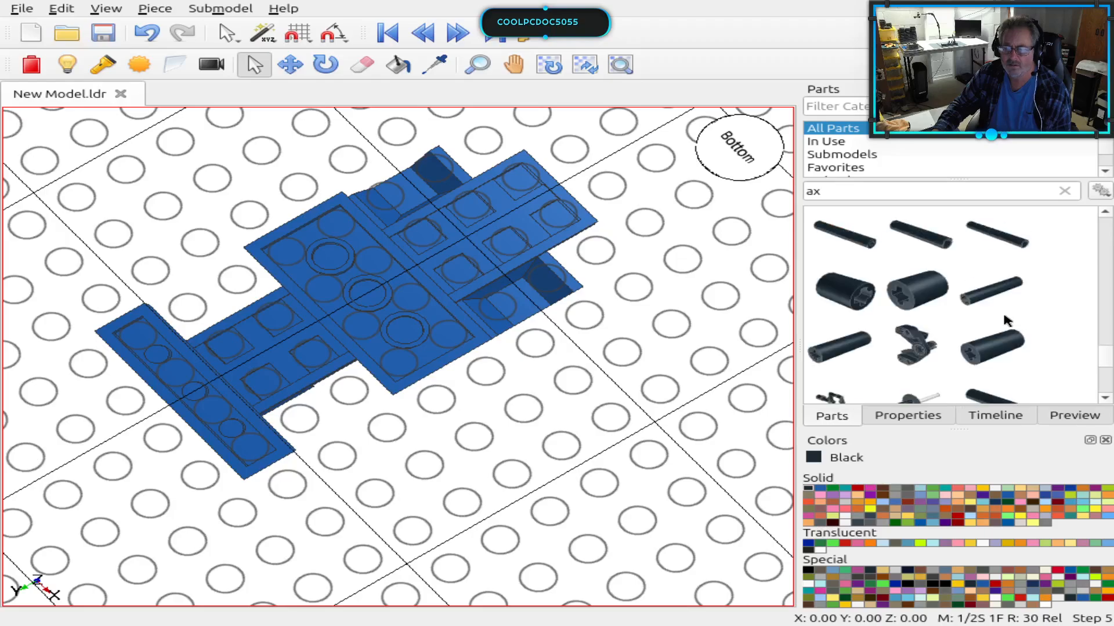
pyautogui.scroll(-1, 1007, 321)
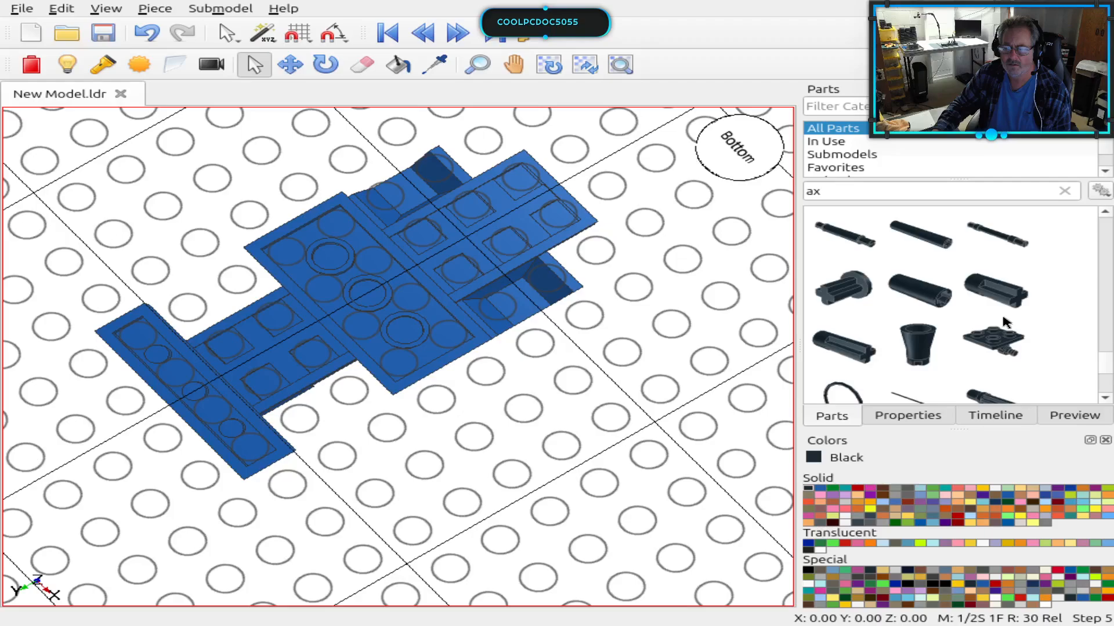
pyautogui.scroll(-1, 1006, 321)
pyautogui.scroll(-1, 1005, 322)
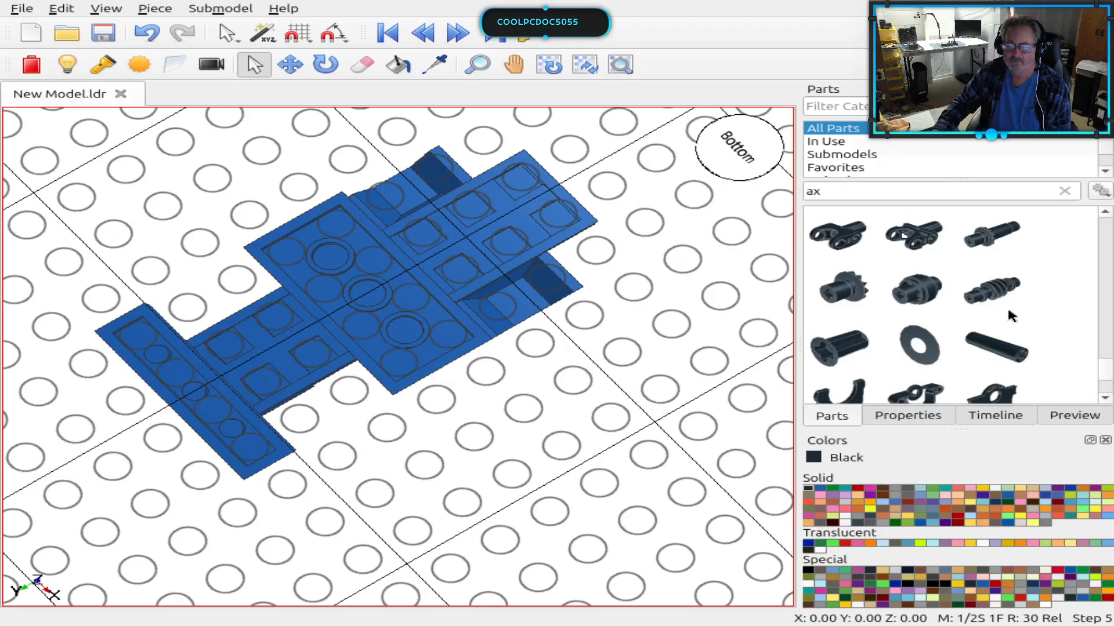
pyautogui.scroll(-1, 1009, 312)
pyautogui.scroll(-1, 1012, 300)
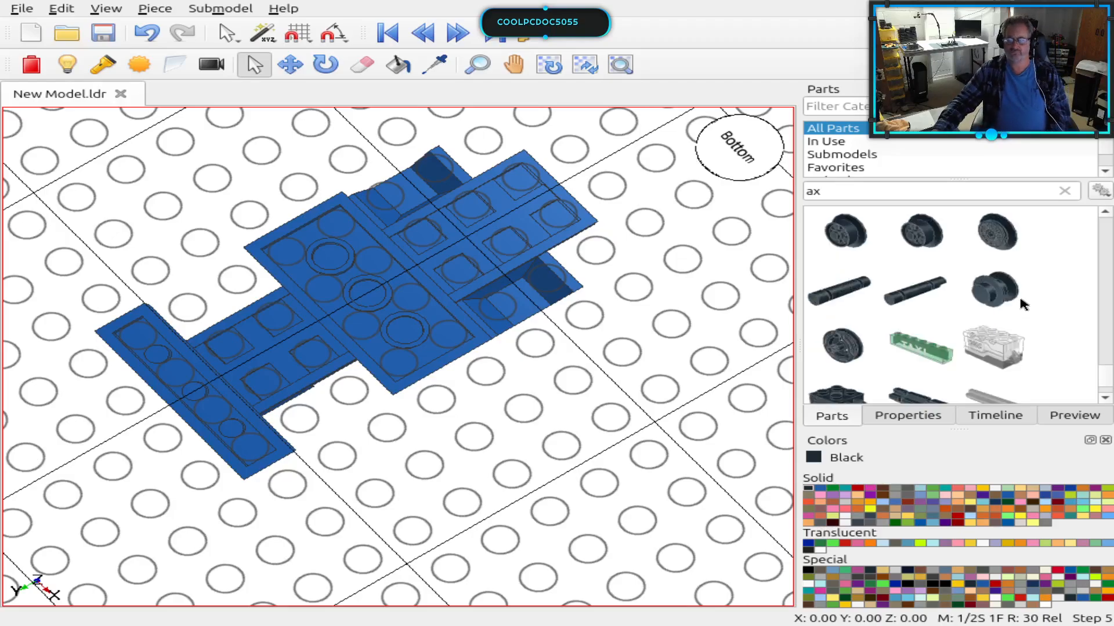
pyautogui.scroll(-1, 1018, 294)
pyautogui.scroll(-2, 1024, 306)
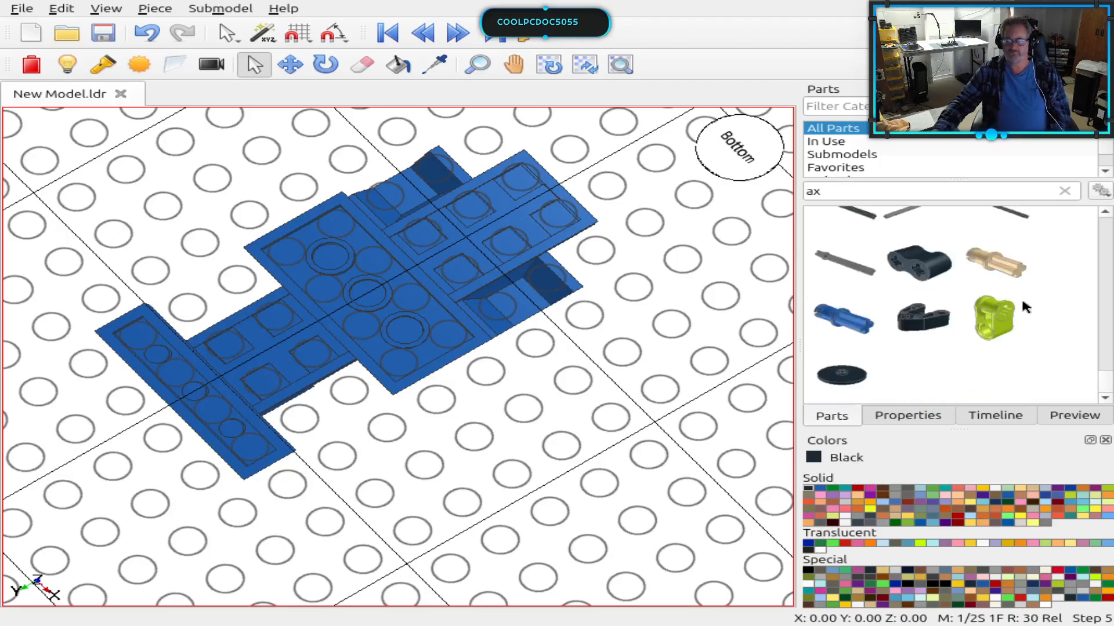
pyautogui.scroll(2, 1018, 305)
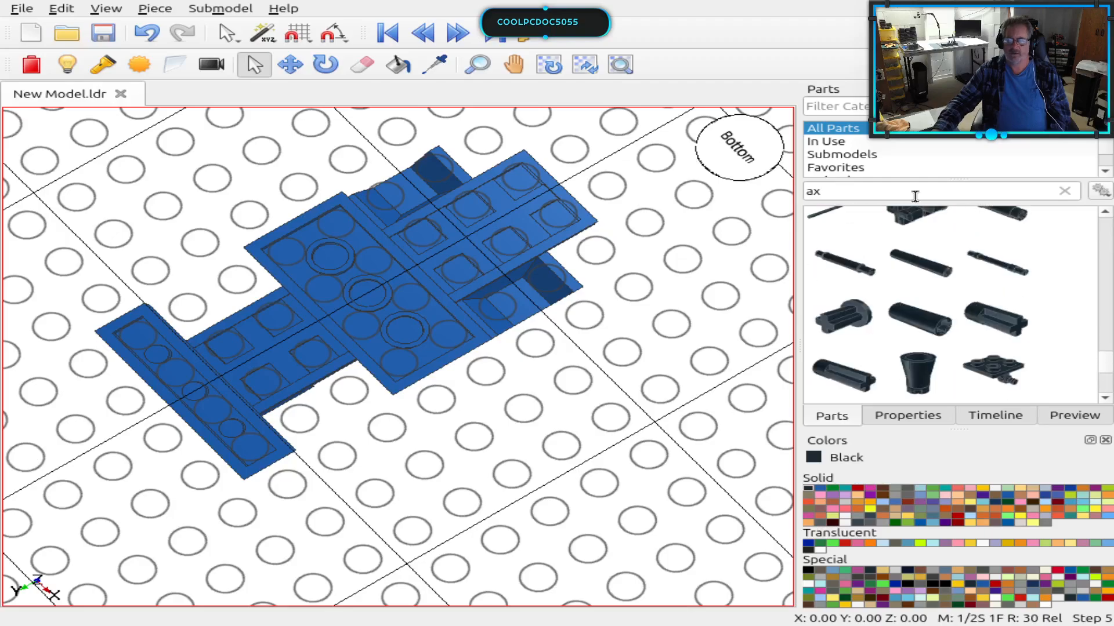
# Step: Replace the part filter with "2 x 2" across All Parts and browse the matching parts
pyautogui.click(1065, 192)
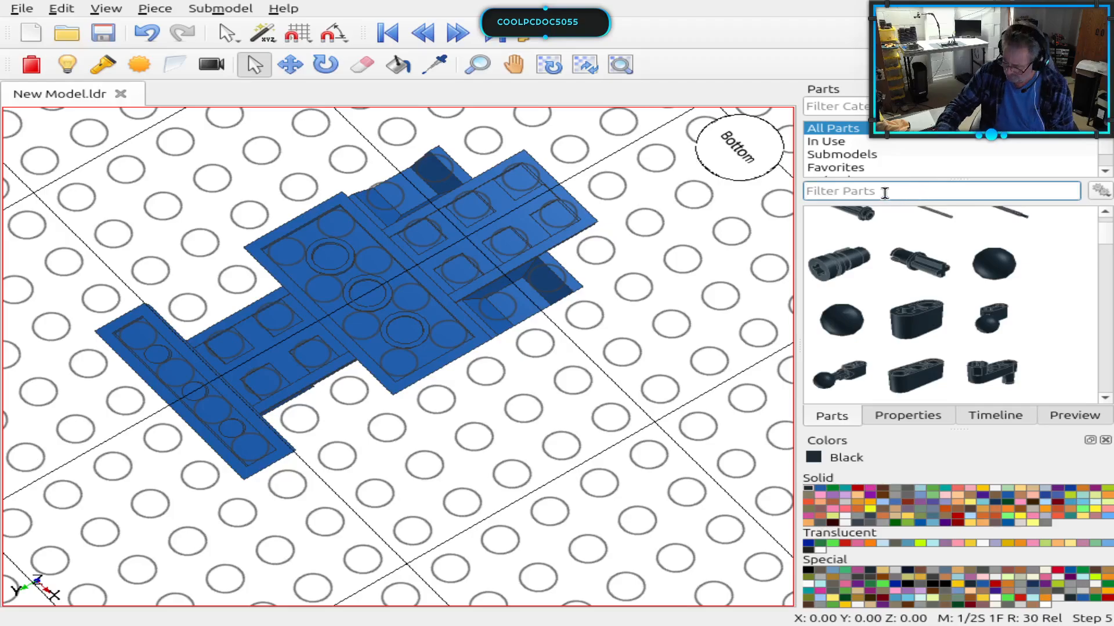
pyautogui.write('2')
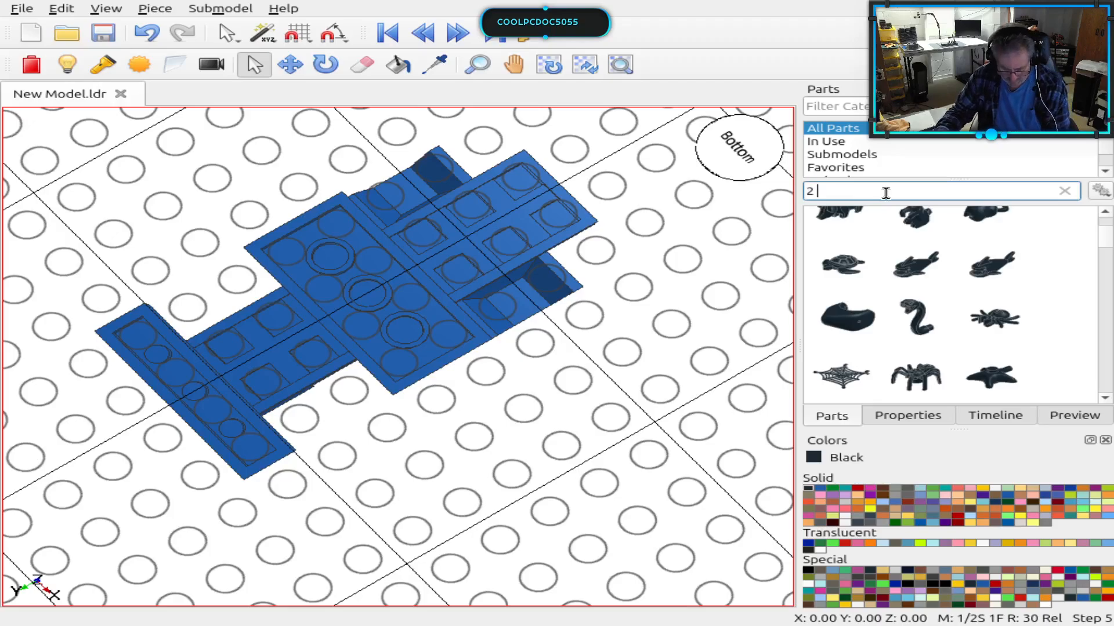
pyautogui.write(' x2')
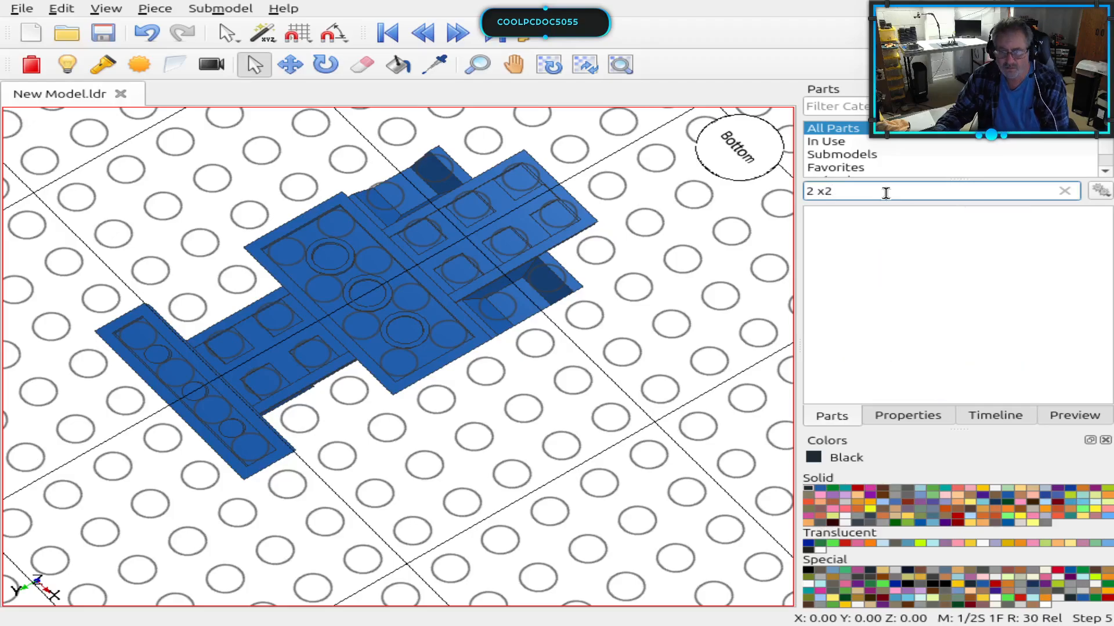
pyautogui.press('BackSpace')
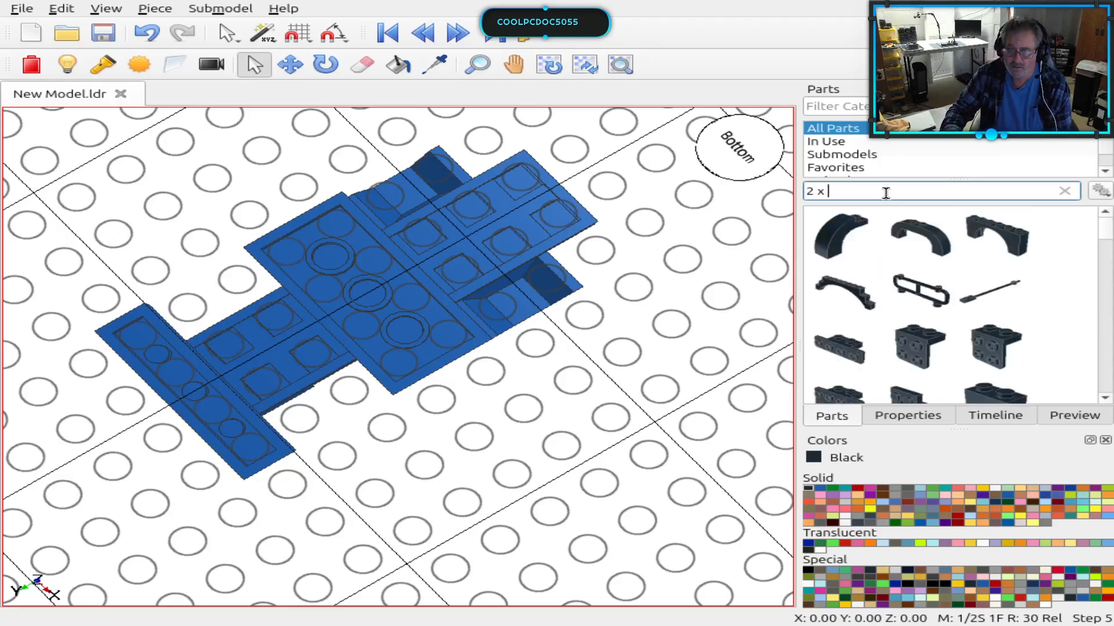
pyautogui.write('2')
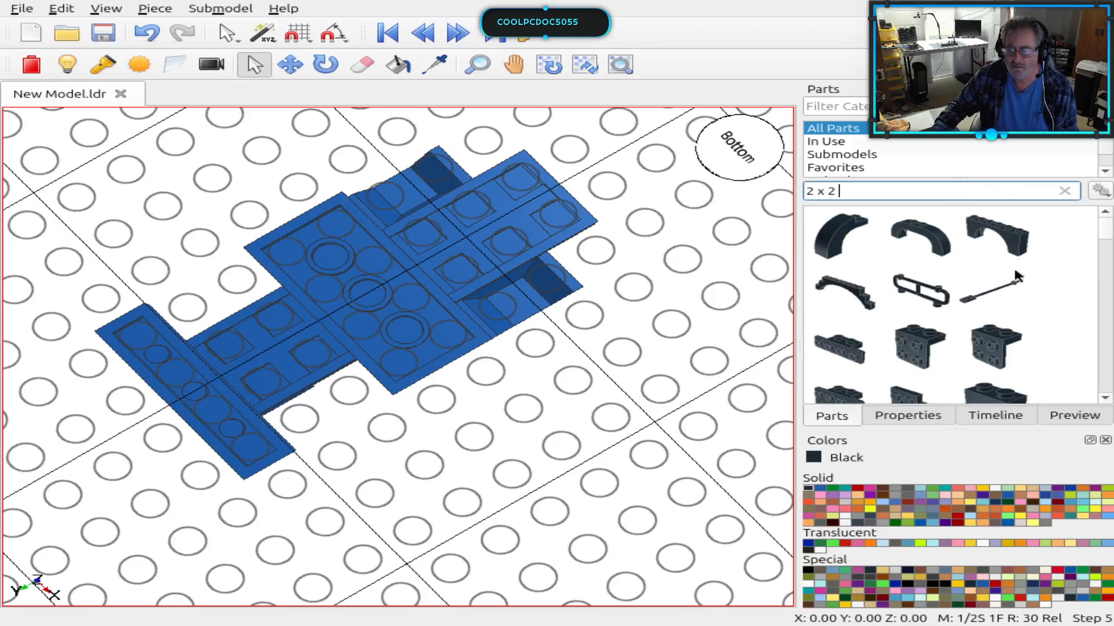
pyautogui.scroll(-5, 1014, 270)
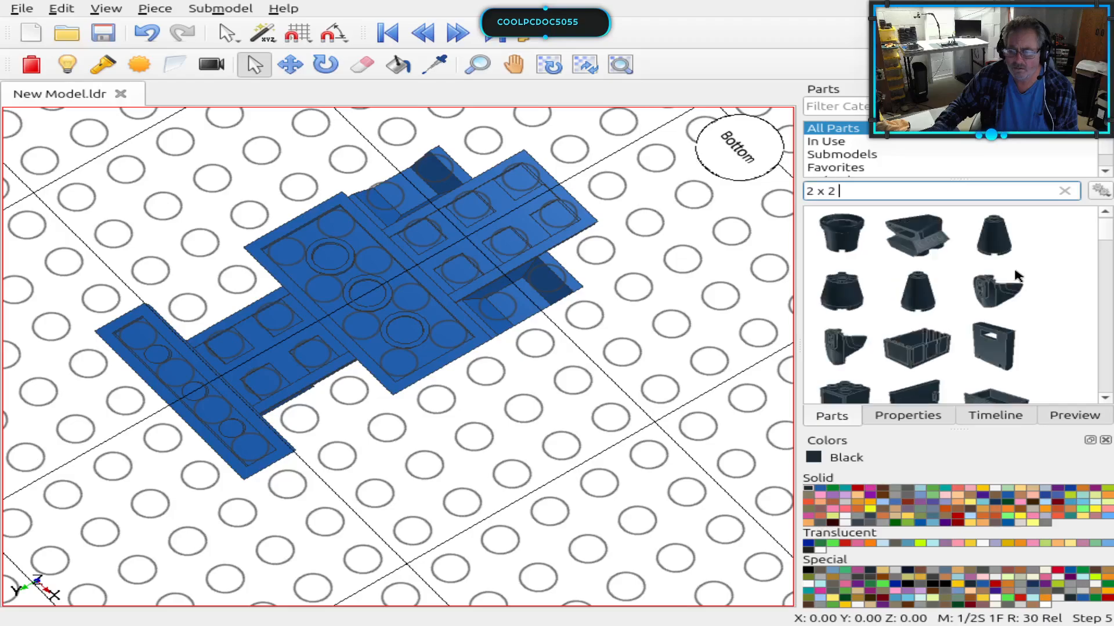
# Step: Look through the remaining "2 x 2" parts, including the hinges, brackets and bricks, for a black part with axle pins
pyautogui.scroll(-3, 1016, 276)
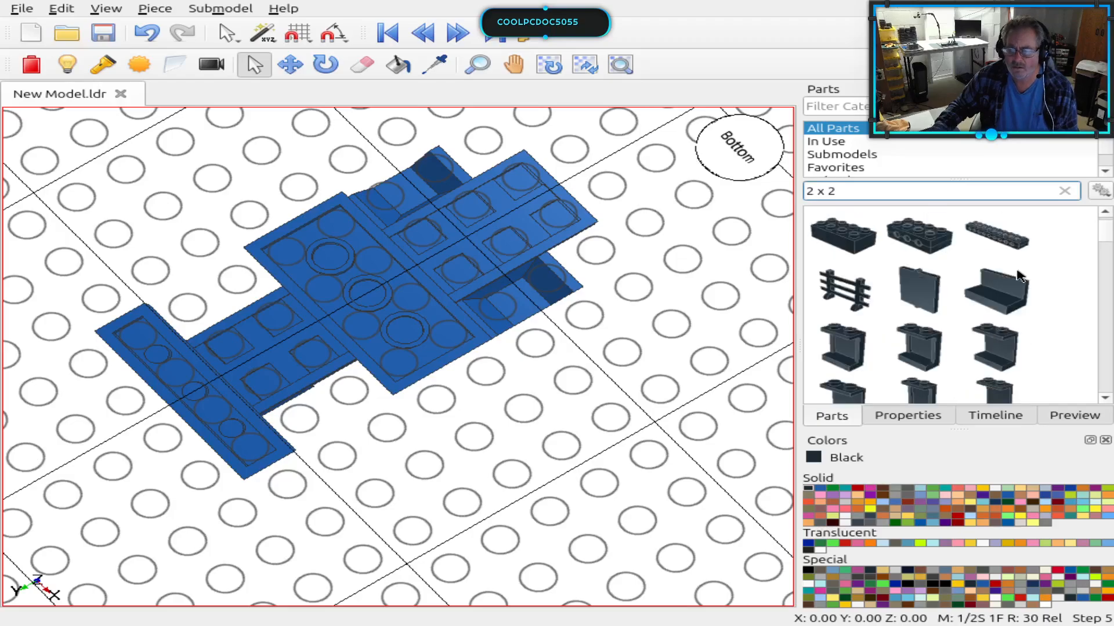
pyautogui.scroll(-2, 1019, 277)
pyautogui.scroll(-5, 1019, 279)
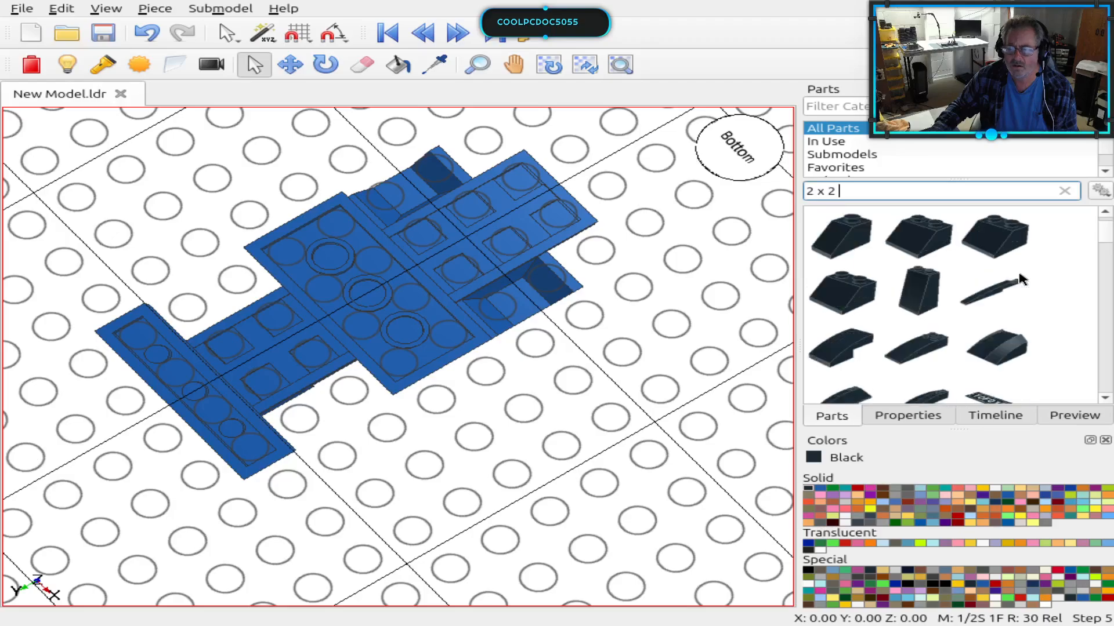
pyautogui.scroll(-5, 1019, 283)
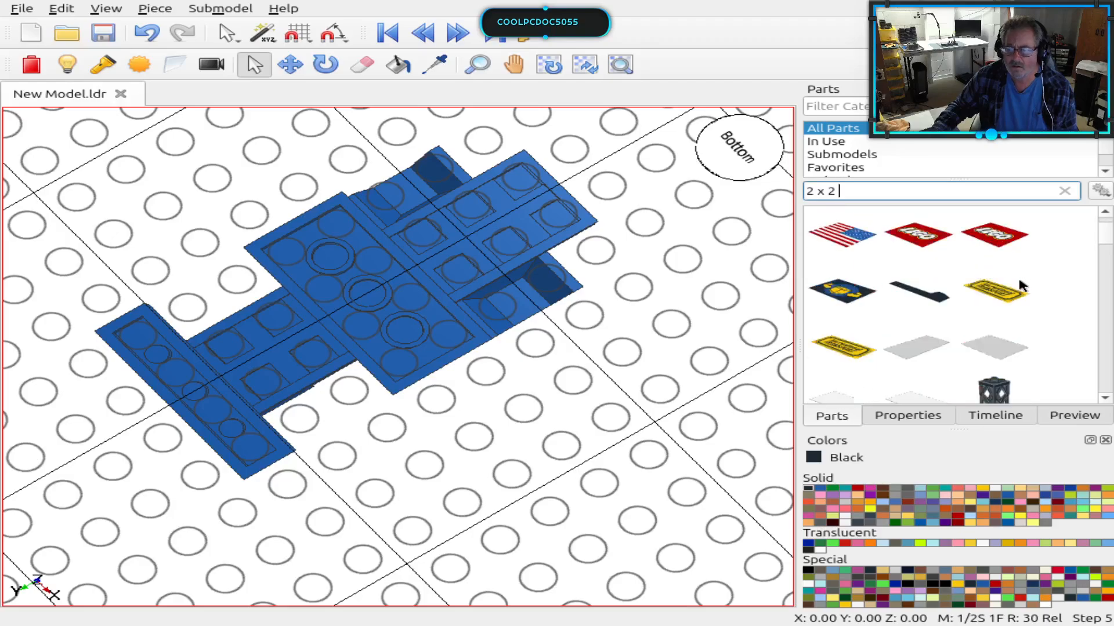
pyautogui.scroll(-5, 1019, 287)
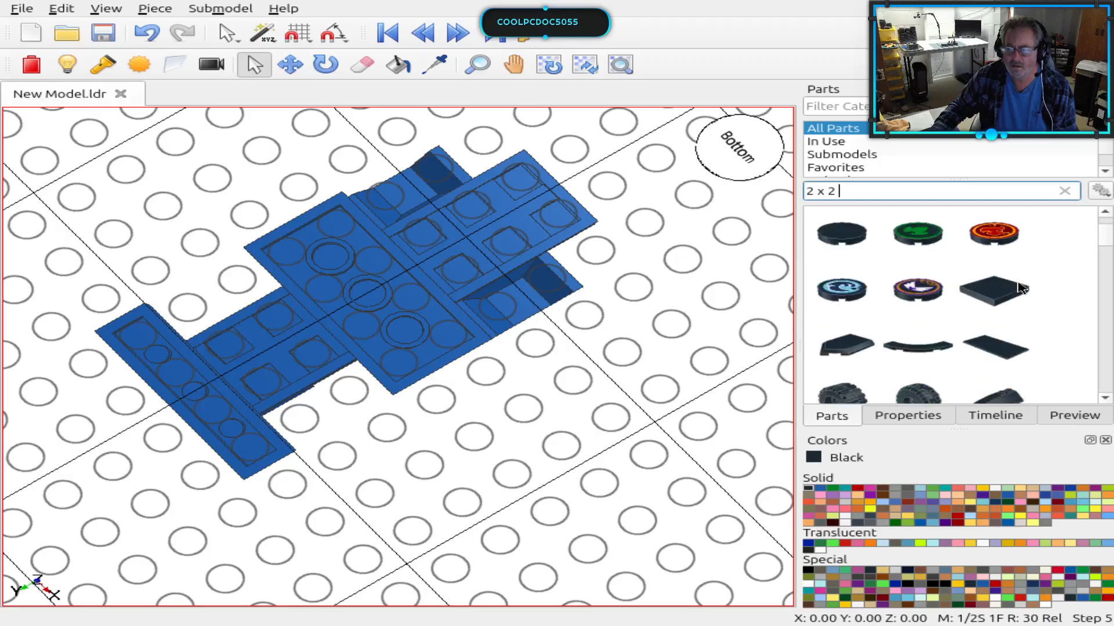
pyautogui.scroll(-2, 1021, 286)
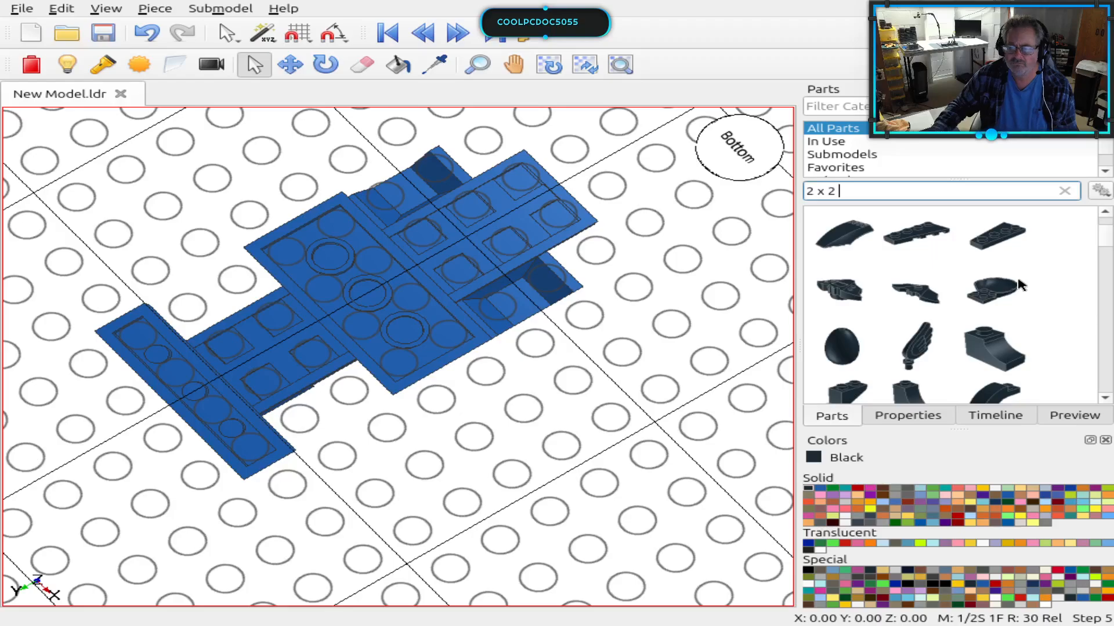
pyautogui.scroll(-3, 1020, 286)
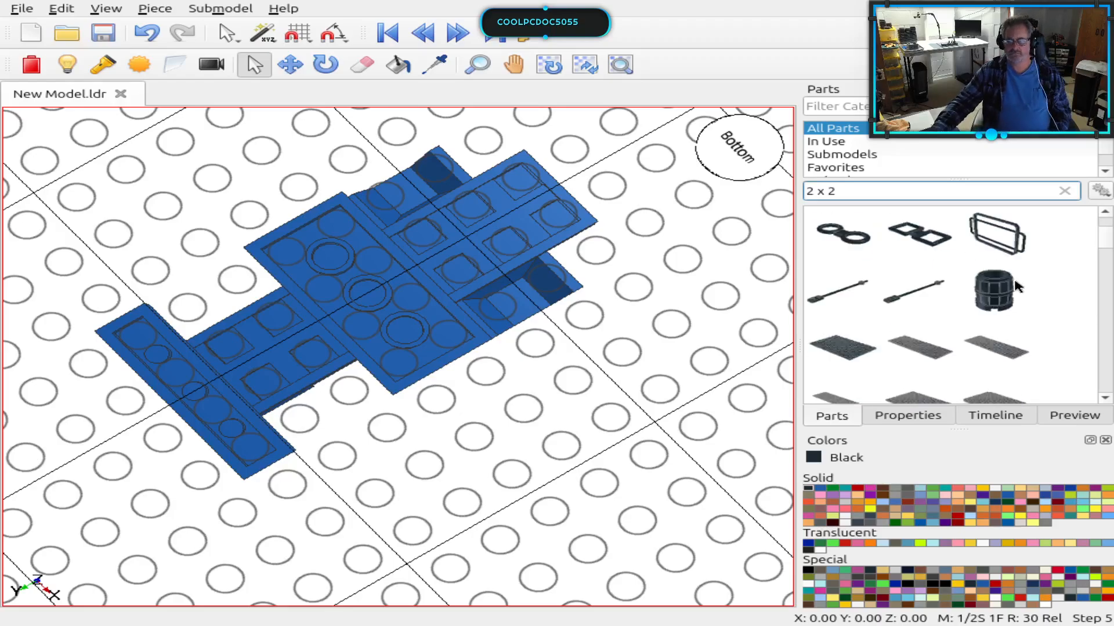
pyautogui.scroll(-4, 1015, 281)
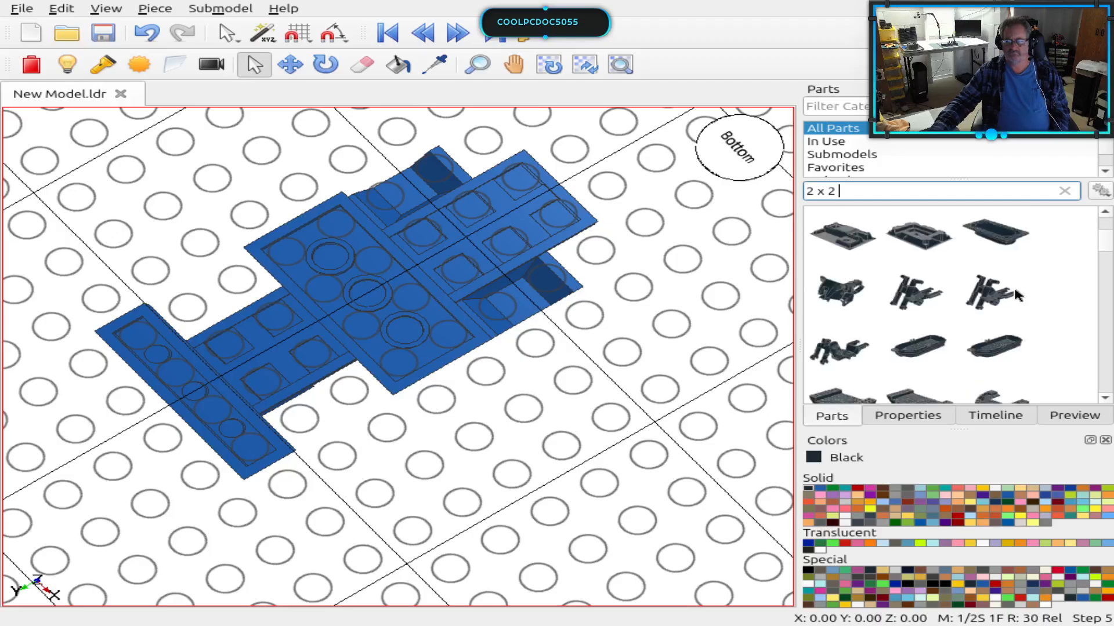
pyautogui.scroll(-2, 1014, 289)
pyautogui.scroll(-2, 1016, 294)
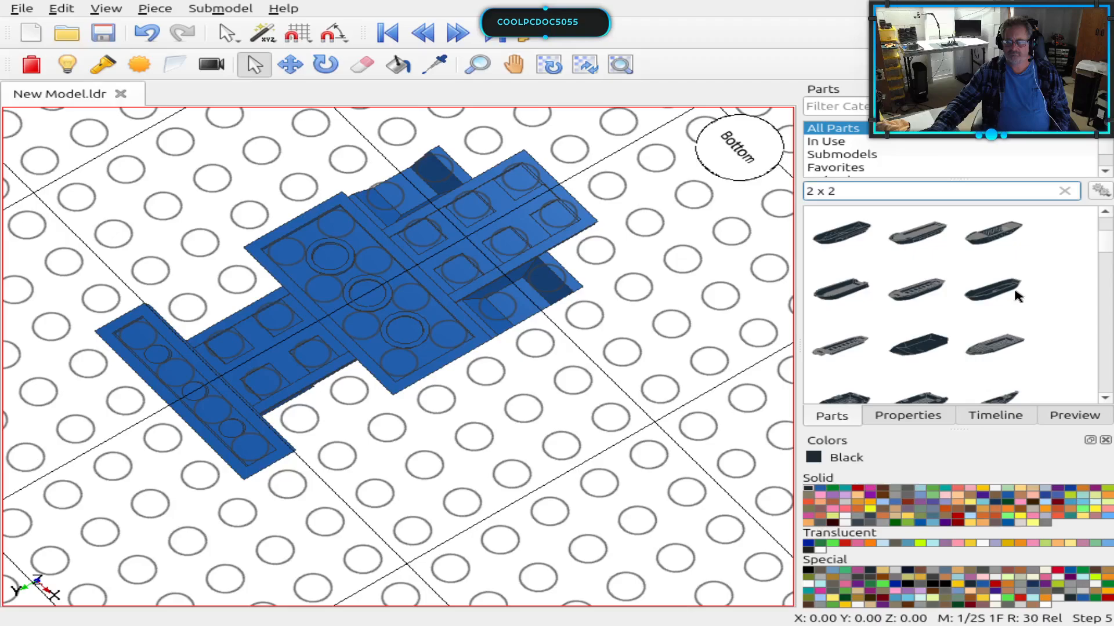
pyautogui.scroll(-2, 1015, 296)
pyautogui.scroll(-4, 1016, 296)
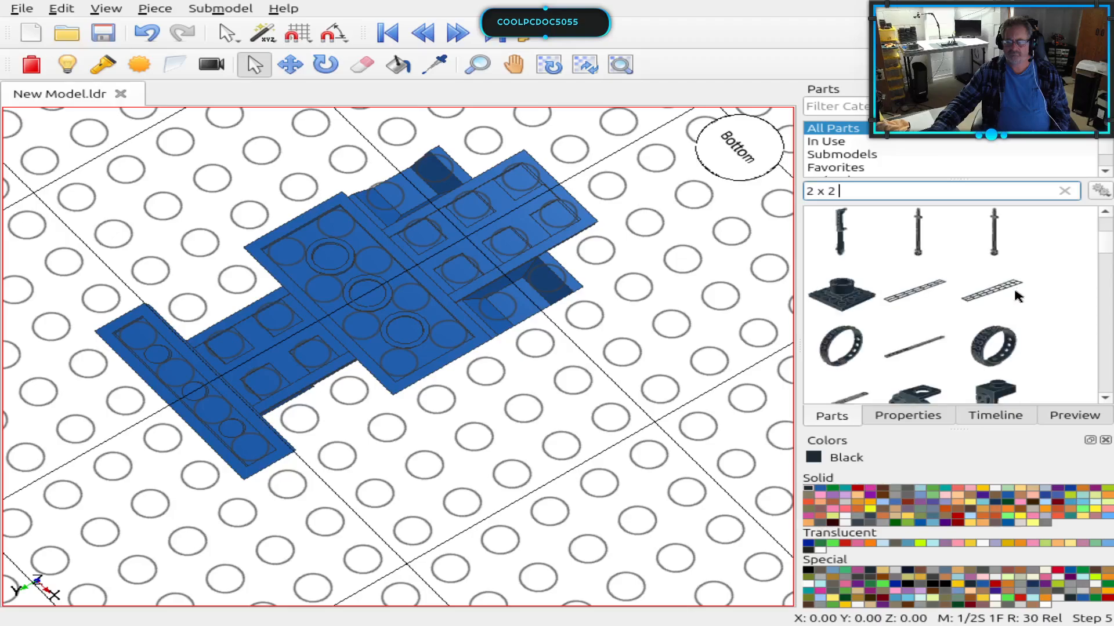
pyautogui.scroll(-2, 1016, 296)
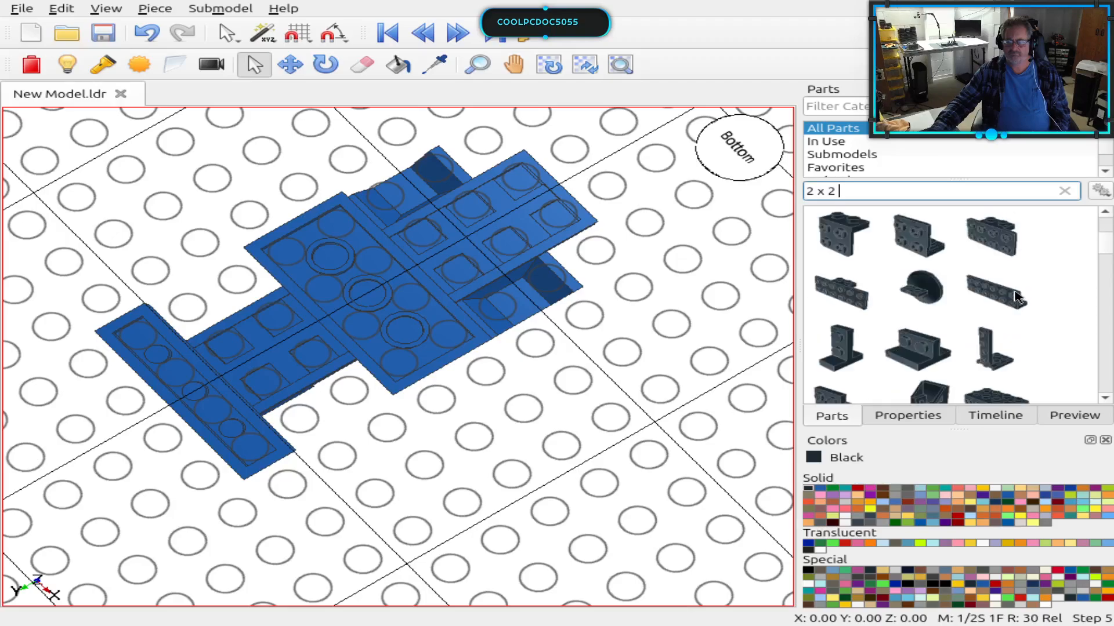
pyautogui.scroll(-2, 1017, 297)
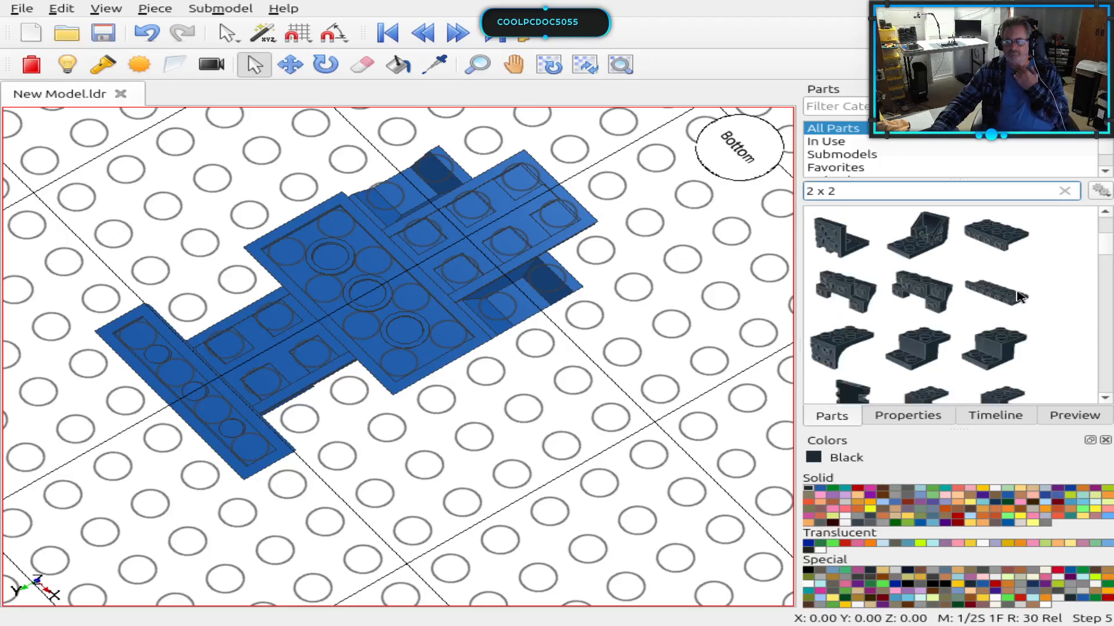
pyautogui.scroll(-2, 1016, 297)
pyautogui.scroll(-2, 1017, 297)
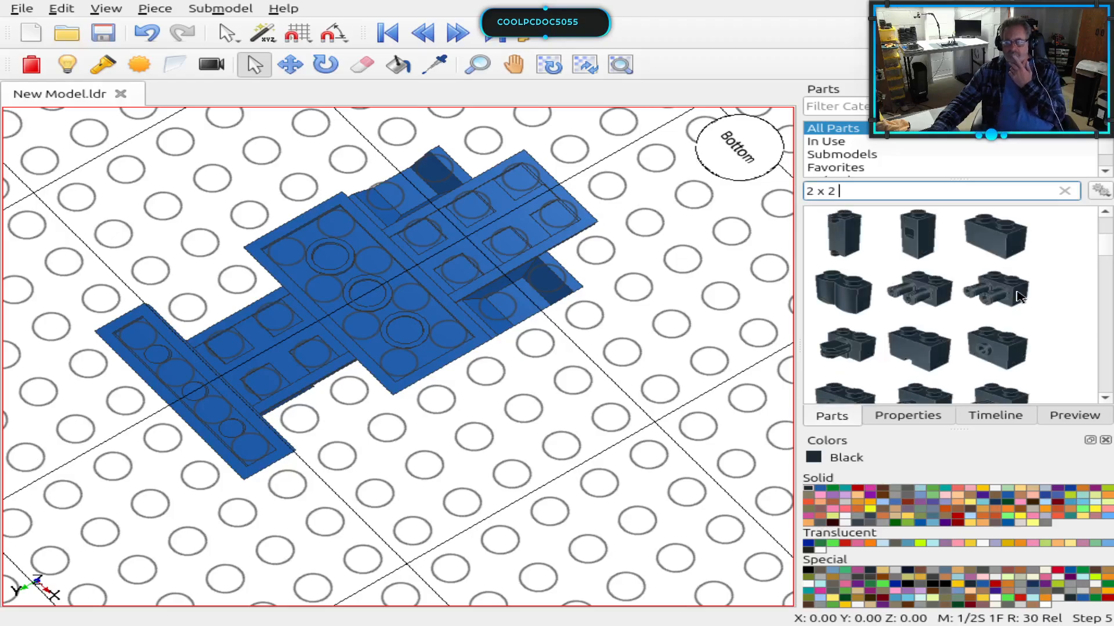
pyautogui.scroll(-2, 1017, 297)
pyautogui.scroll(-2, 1017, 297)
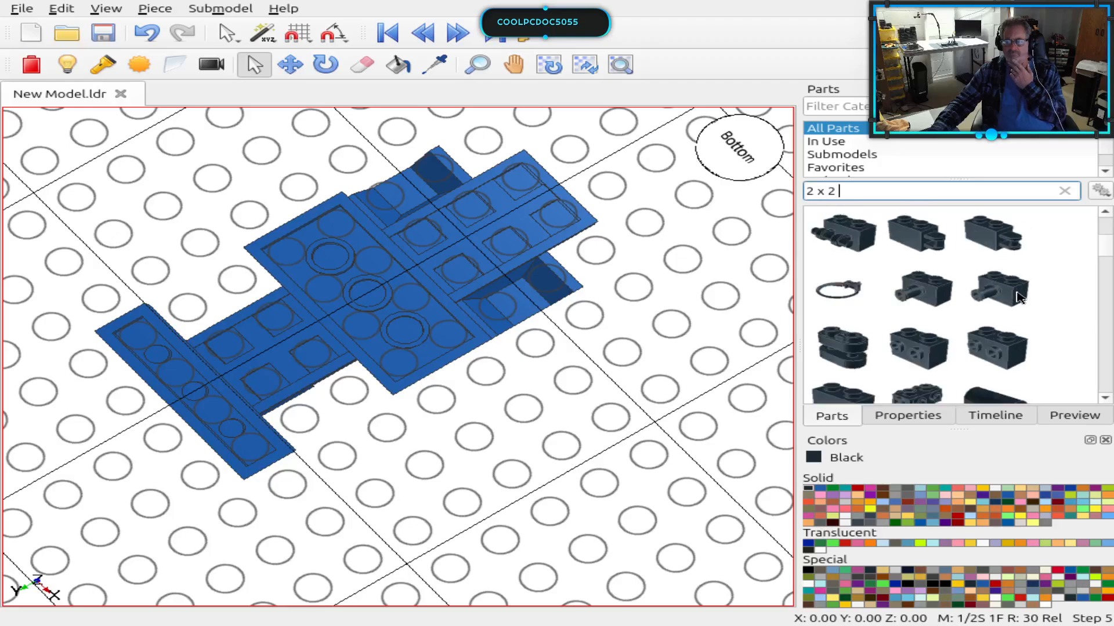
pyautogui.scroll(-2, 1016, 296)
pyautogui.scroll(-2, 1017, 296)
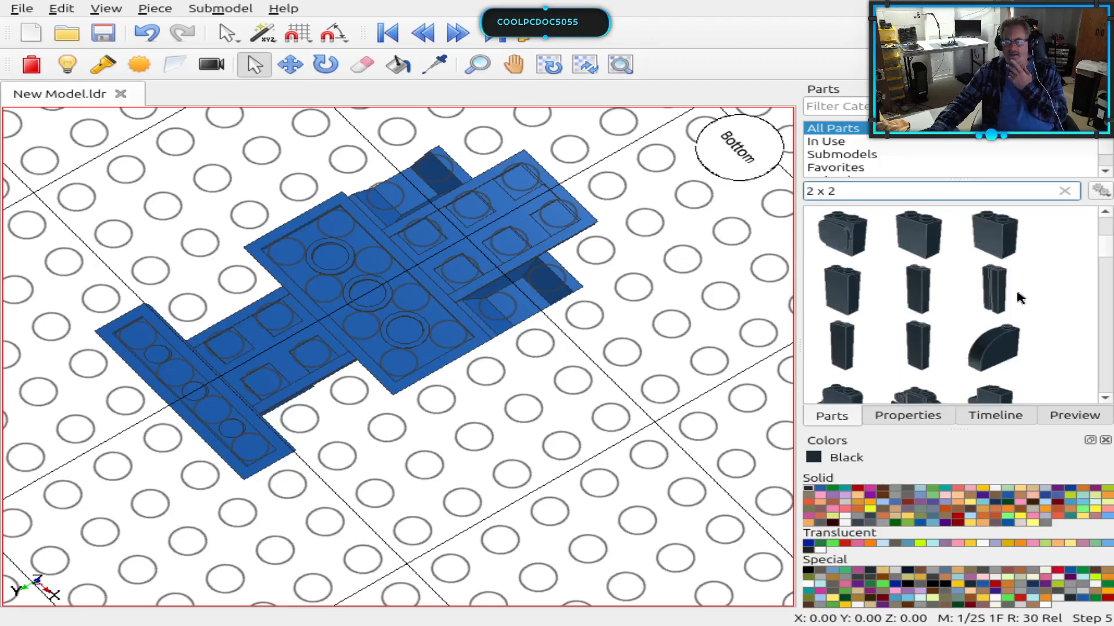
pyautogui.scroll(-3, 1017, 297)
pyautogui.scroll(-3, 1017, 297)
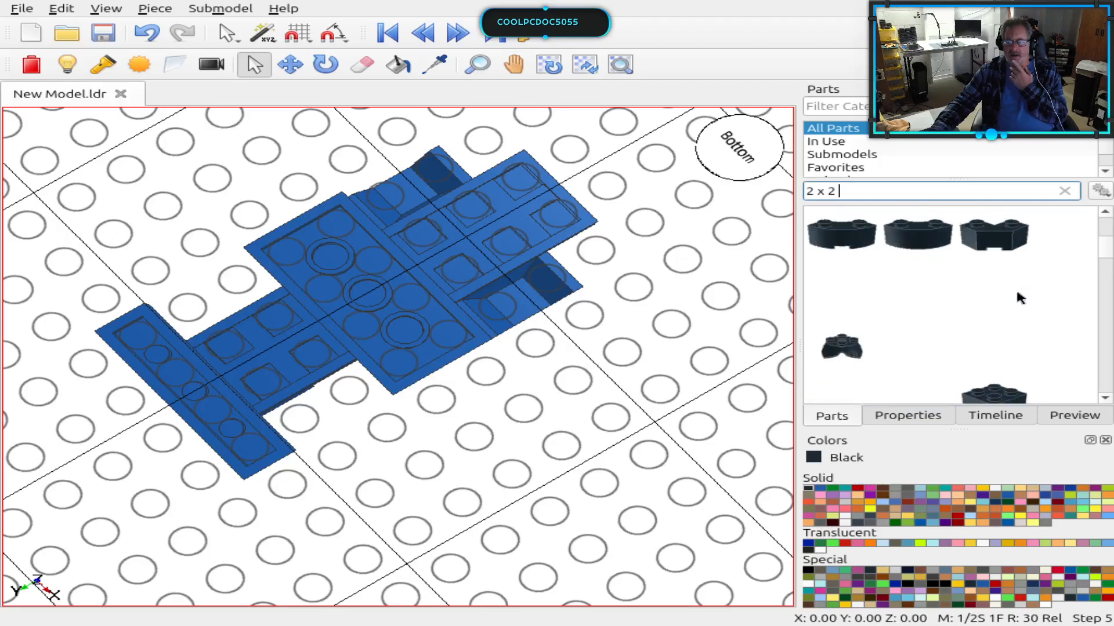
pyautogui.scroll(-3, 1017, 297)
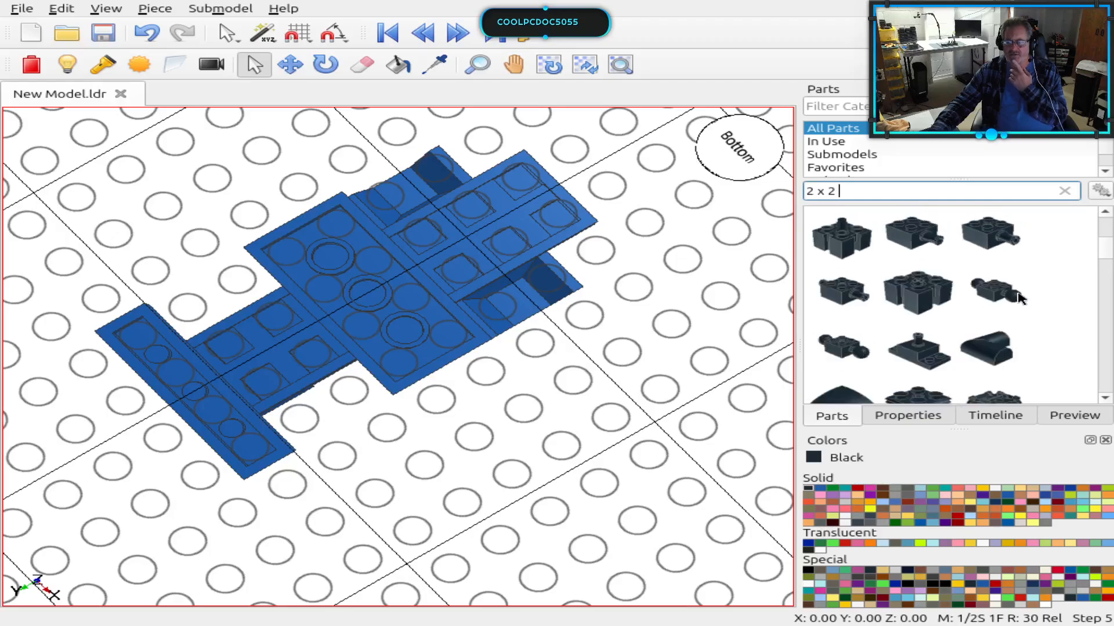
pyautogui.scroll(-3, 1021, 298)
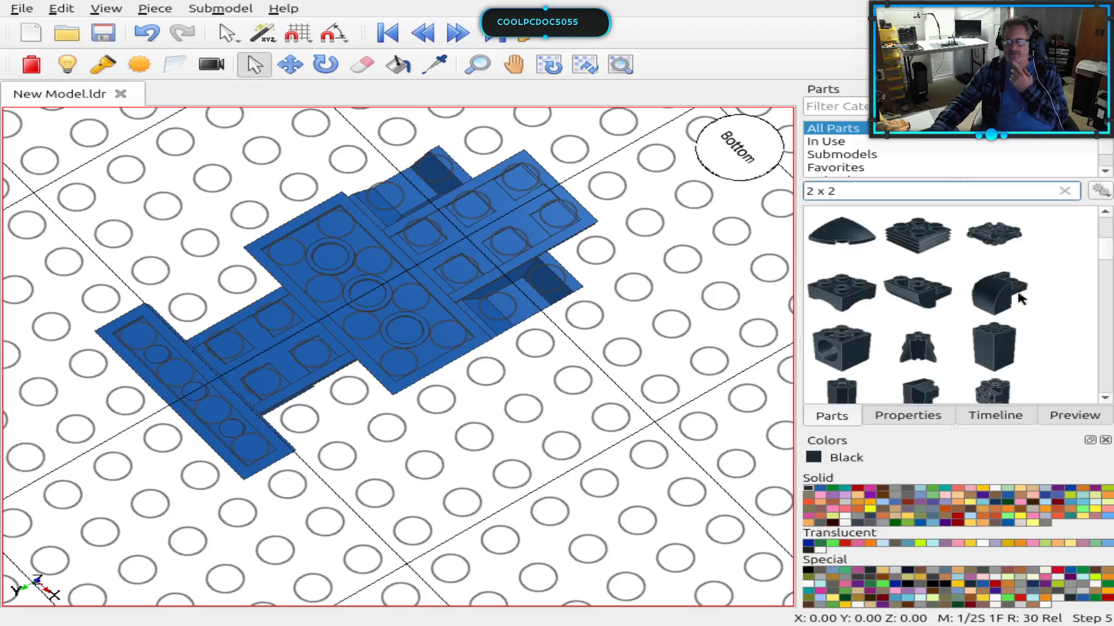
pyautogui.scroll(-3, 1021, 298)
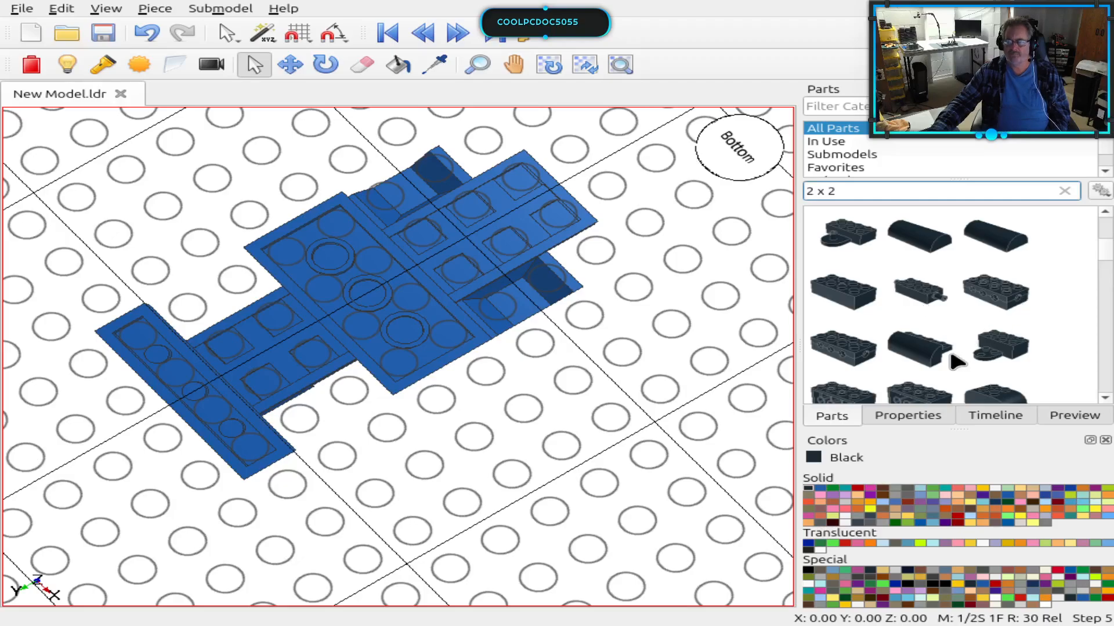
pyautogui.click(940, 318)
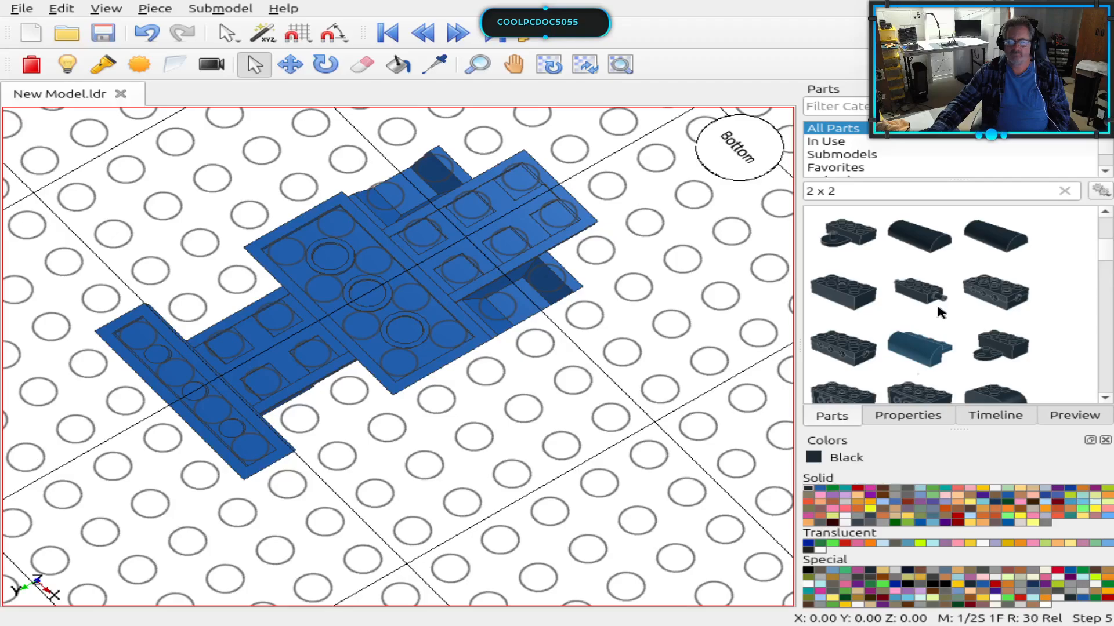
pyautogui.scroll(-2, 940, 312)
pyautogui.scroll(-3, 938, 312)
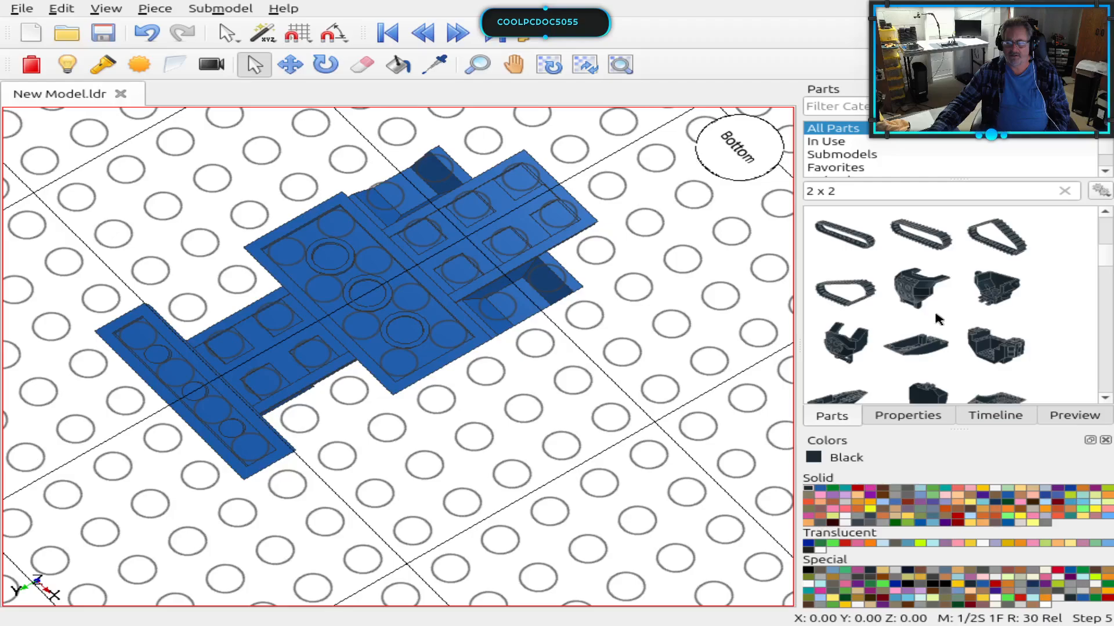
# Step: Narrow the part filter to "2 x 2 with pins" and examine the matching bricks and plates for a wheel holder
pyautogui.click(860, 192)
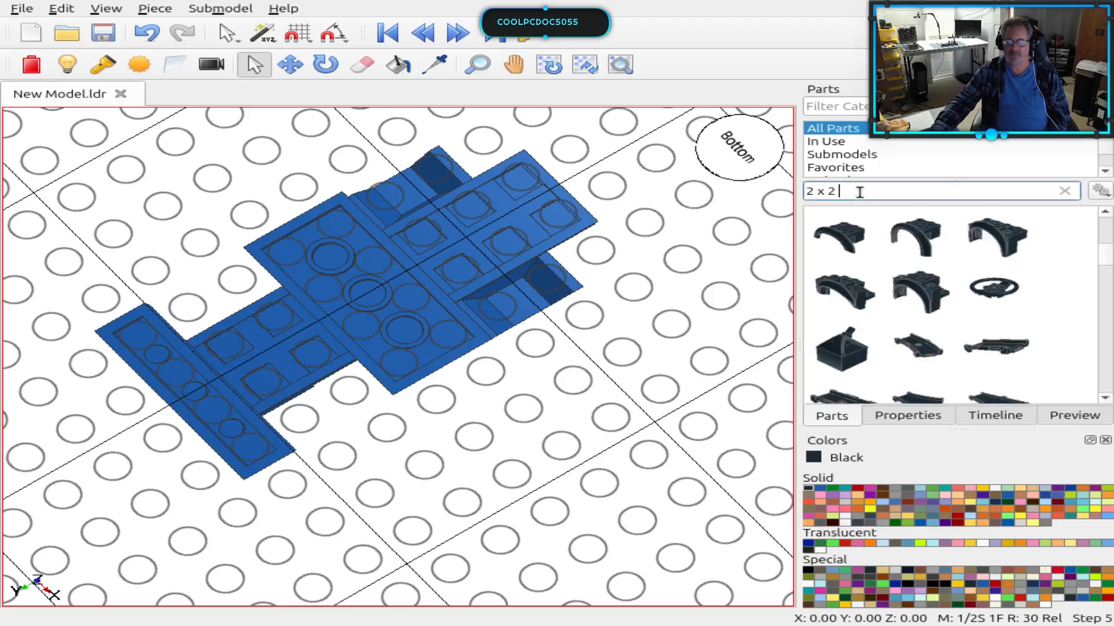
pyautogui.write('w')
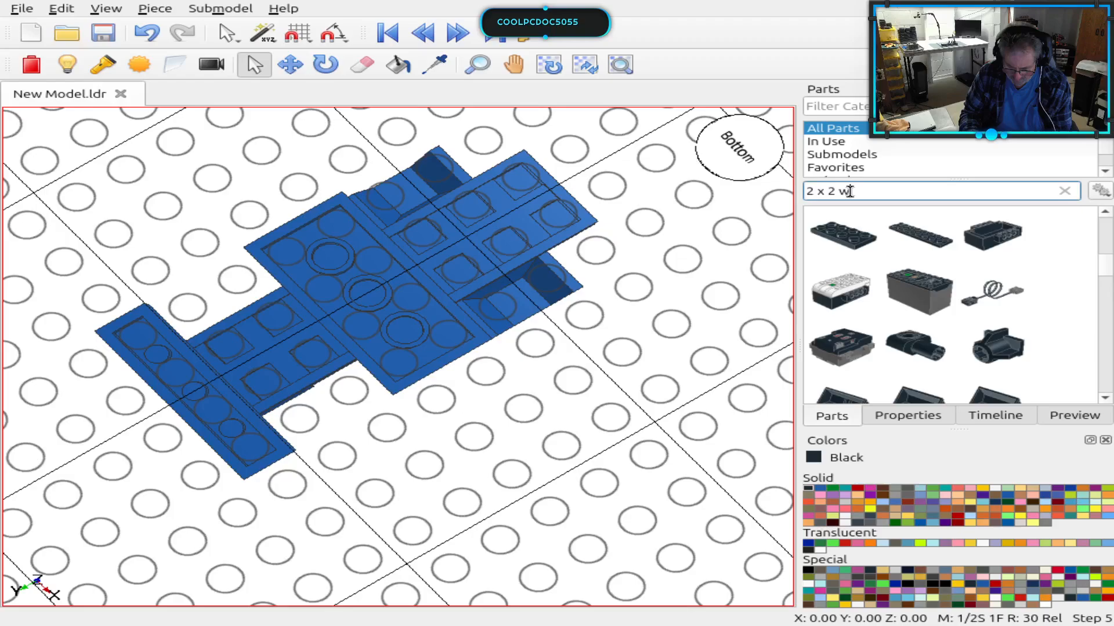
pyautogui.write('ith')
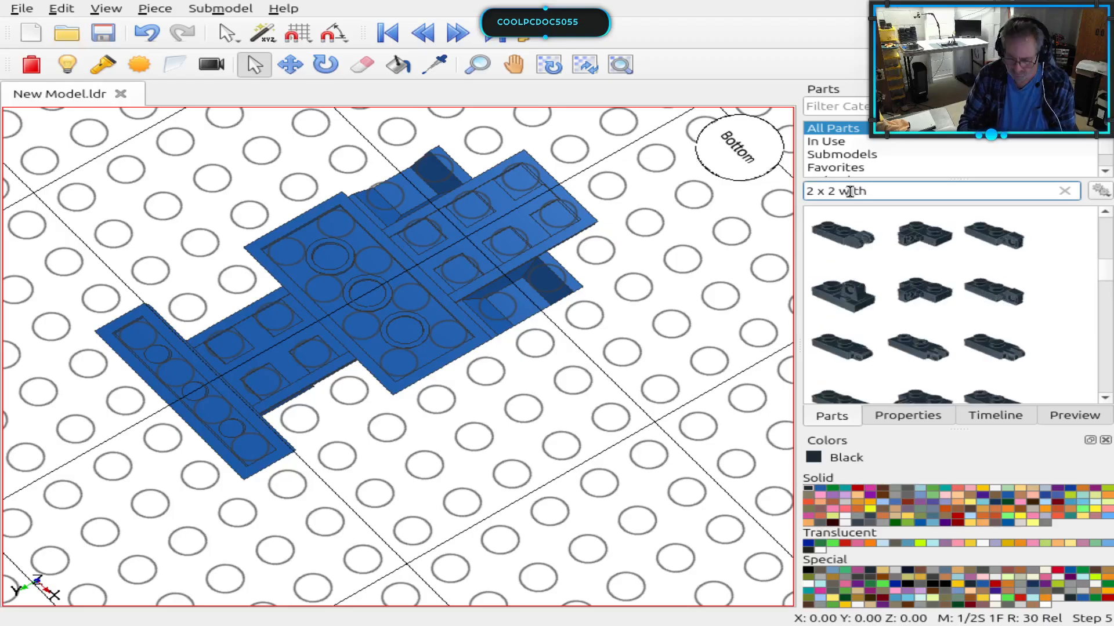
pyautogui.write(' pins')
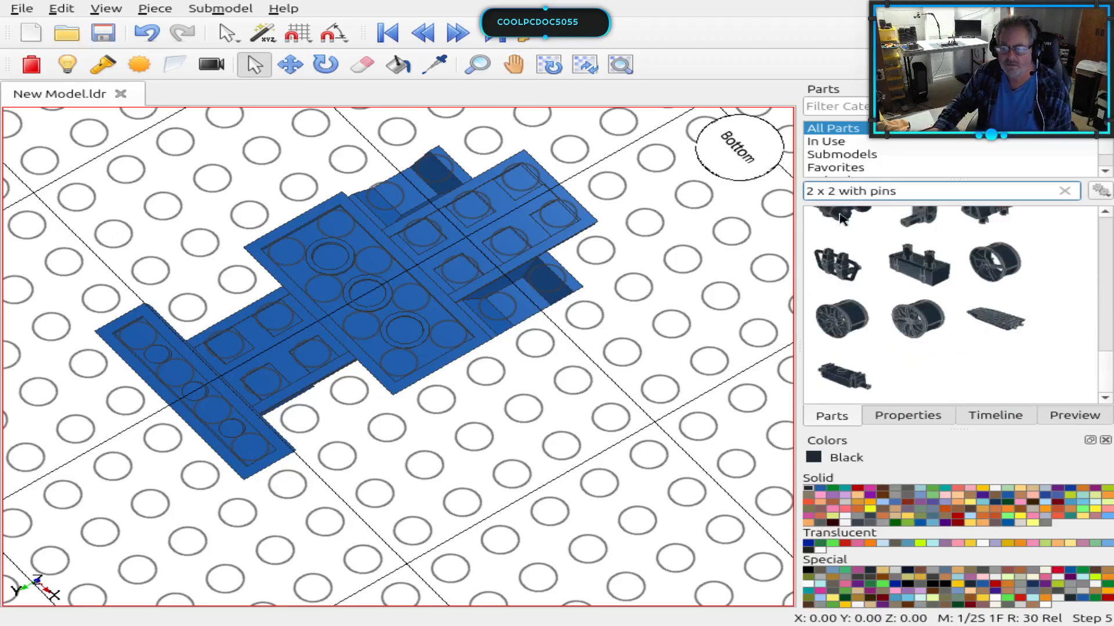
pyautogui.scroll(-3, 892, 322)
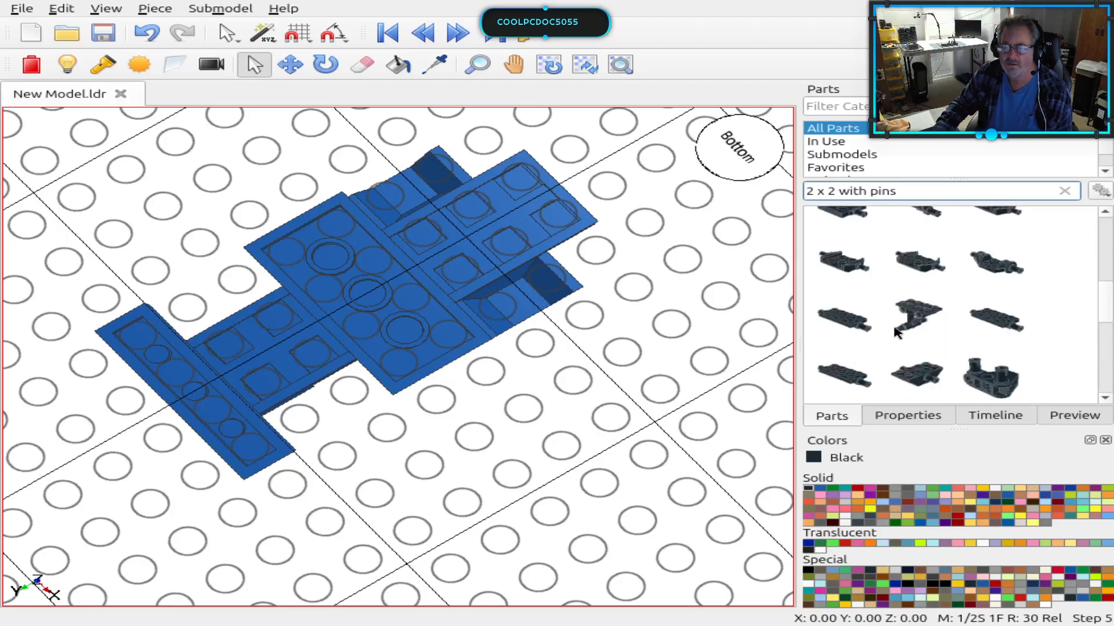
pyautogui.scroll(-3, 893, 328)
pyautogui.scroll(3, 892, 331)
pyautogui.scroll(5, 892, 329)
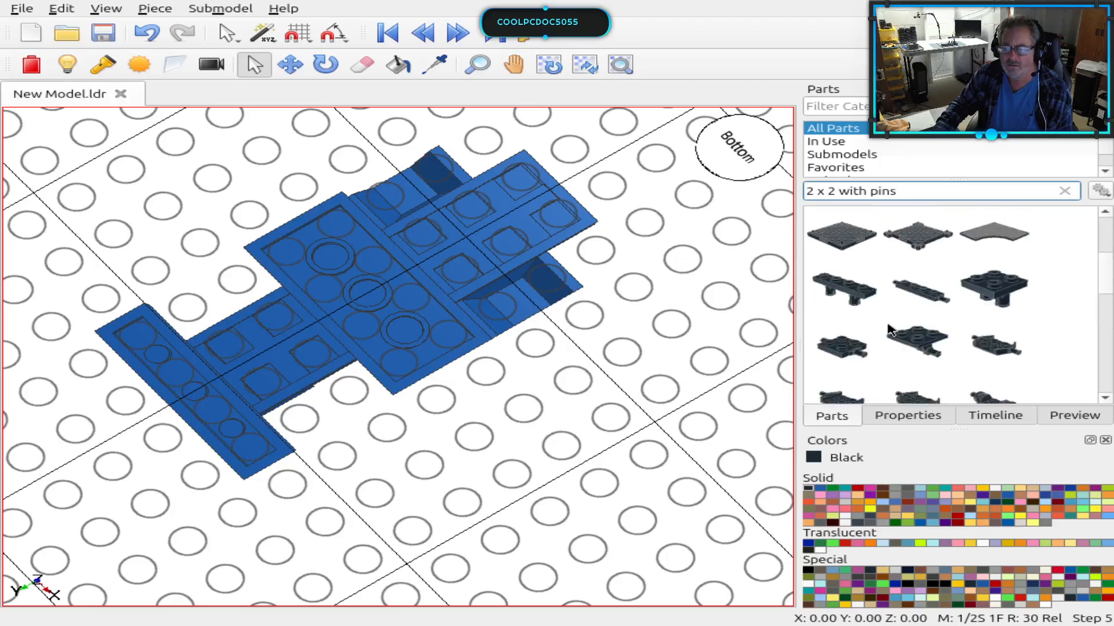
pyautogui.scroll(2, 887, 325)
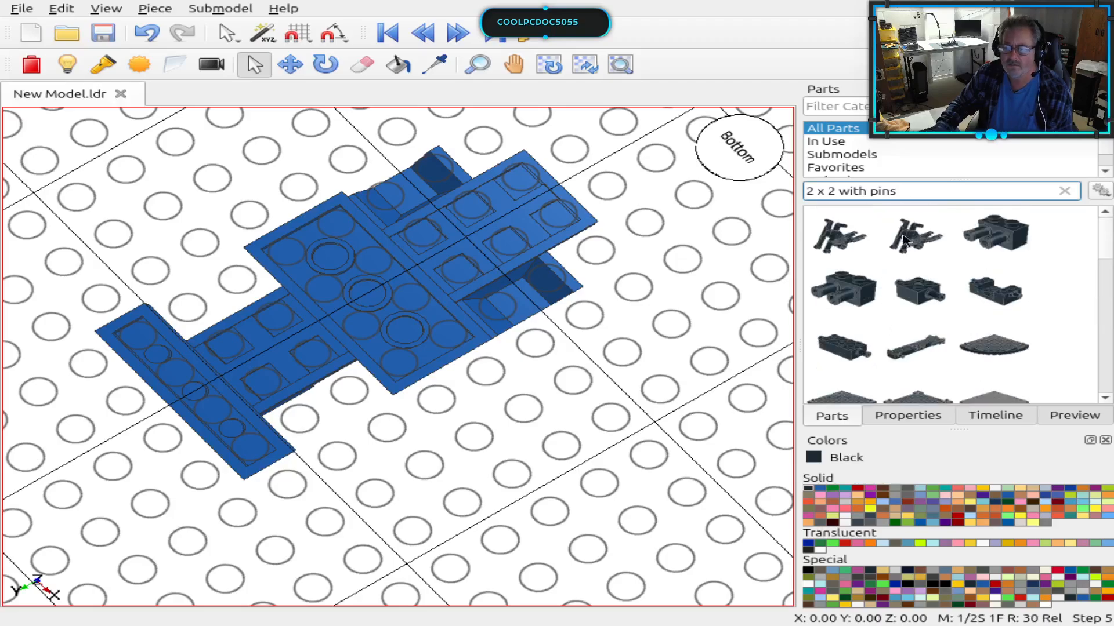
# Step: Replace the part filter with "2 2" across All Parts
pyautogui.click(1065, 191)
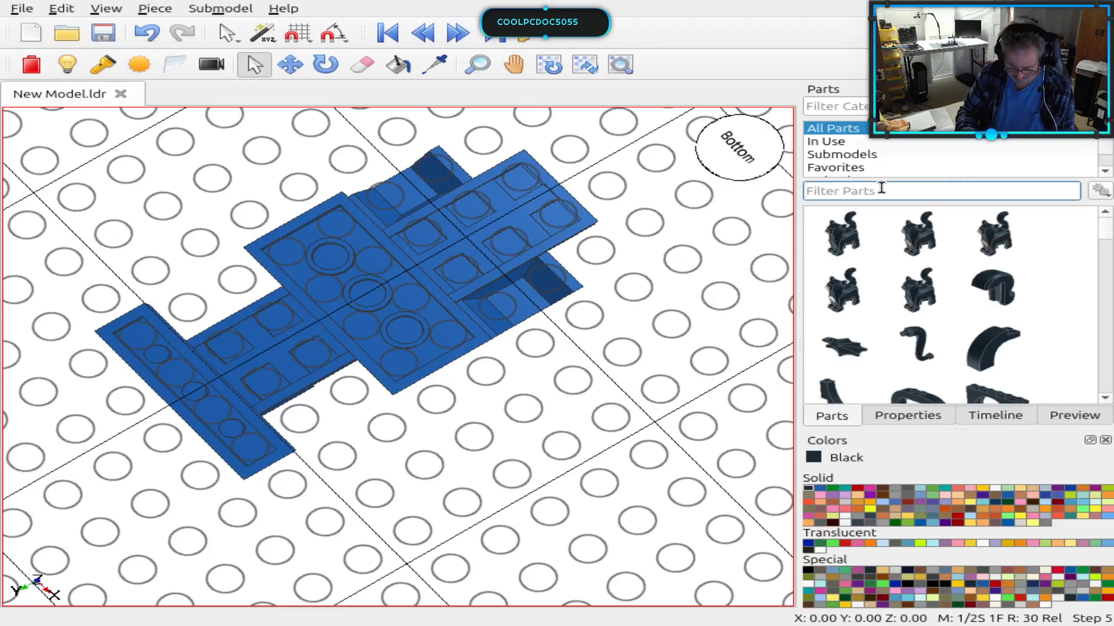
pyautogui.write('2')
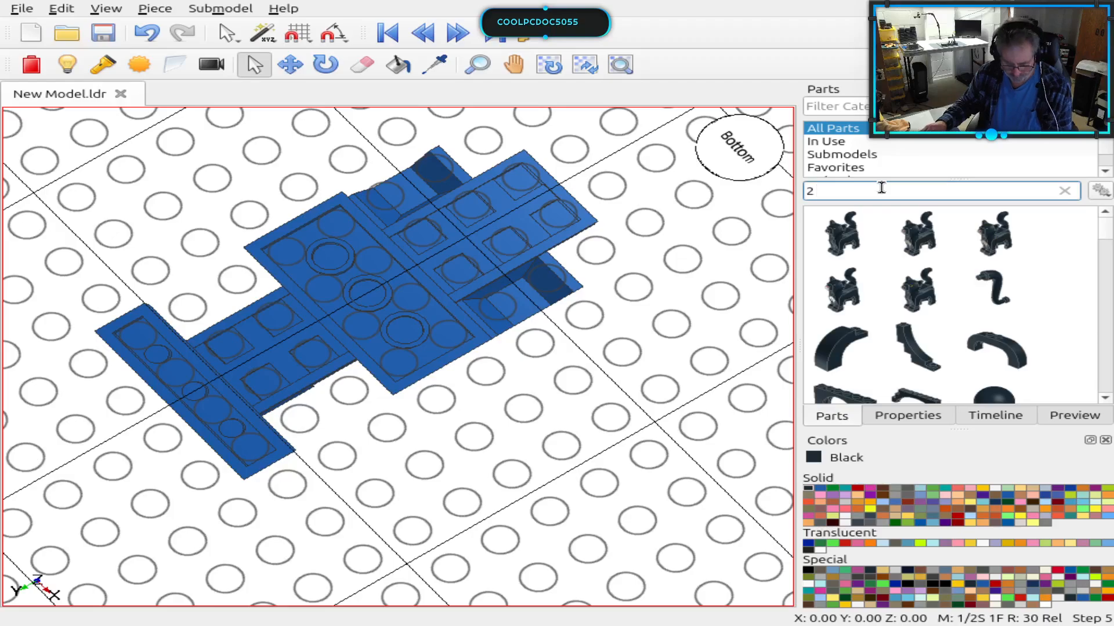
pyautogui.write(' 2')
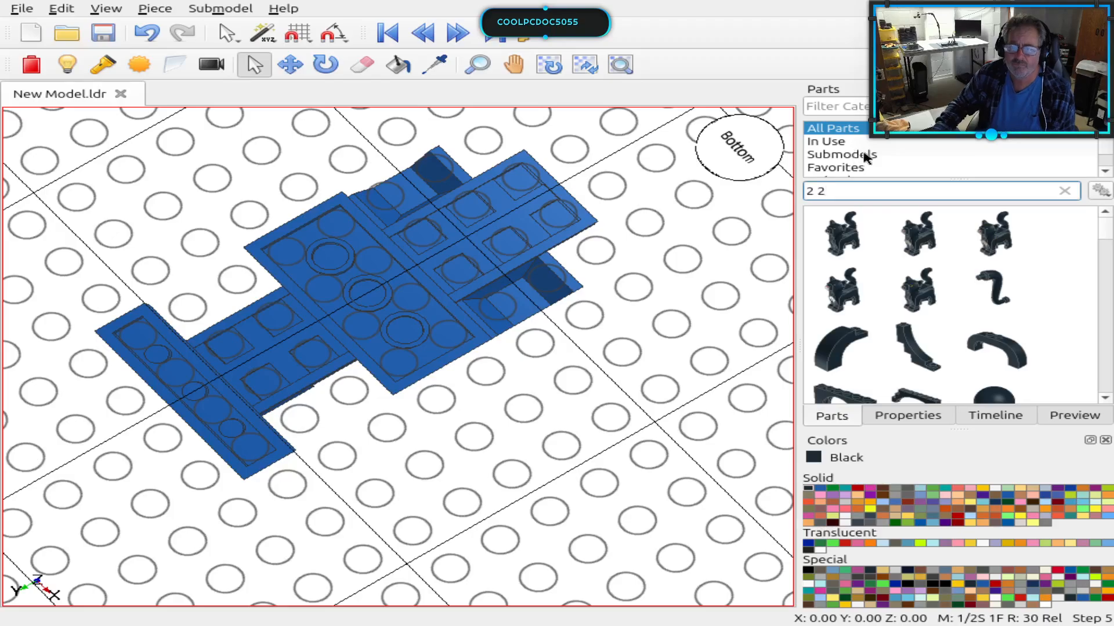
# Step: Restrict the "2 2" part list to the Plate category
pyautogui.scroll(-3, 873, 152)
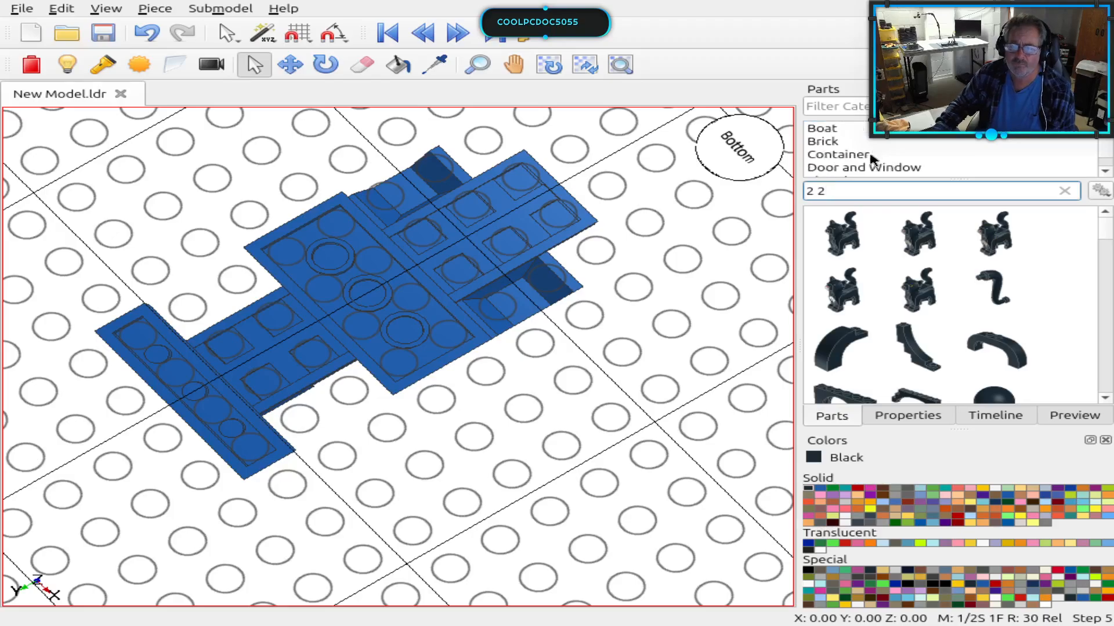
pyautogui.scroll(-1, 849, 147)
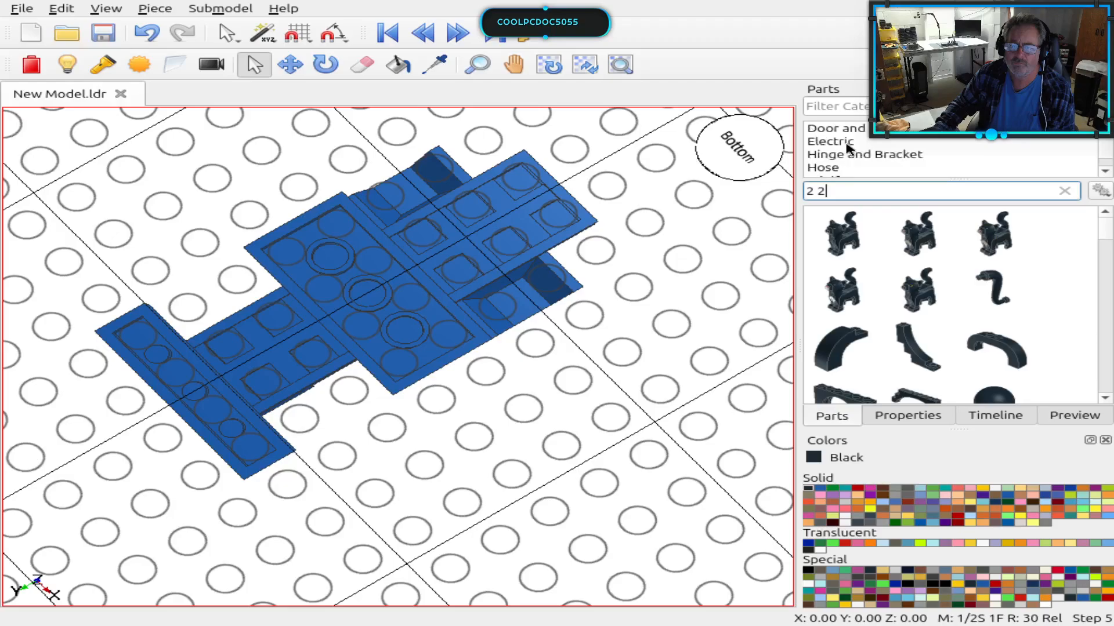
pyautogui.scroll(4, 848, 147)
pyautogui.scroll(-1, 849, 148)
pyautogui.scroll(-4, 848, 150)
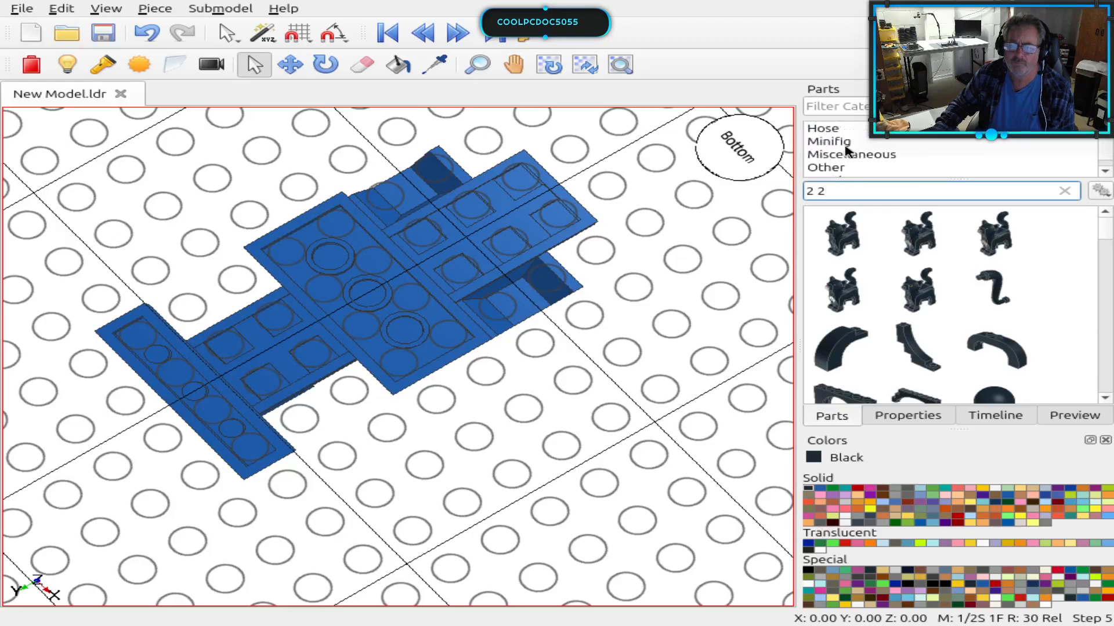
pyautogui.scroll(2, 850, 151)
pyautogui.scroll(2, 850, 151)
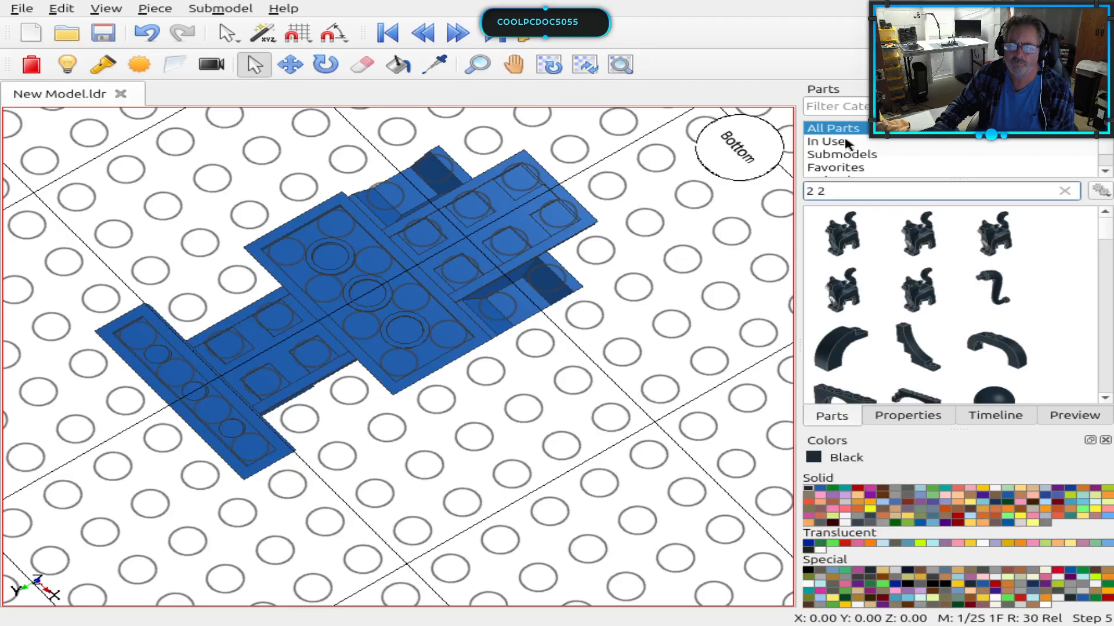
pyautogui.scroll(-1, 850, 169)
pyautogui.scroll(-2, 848, 166)
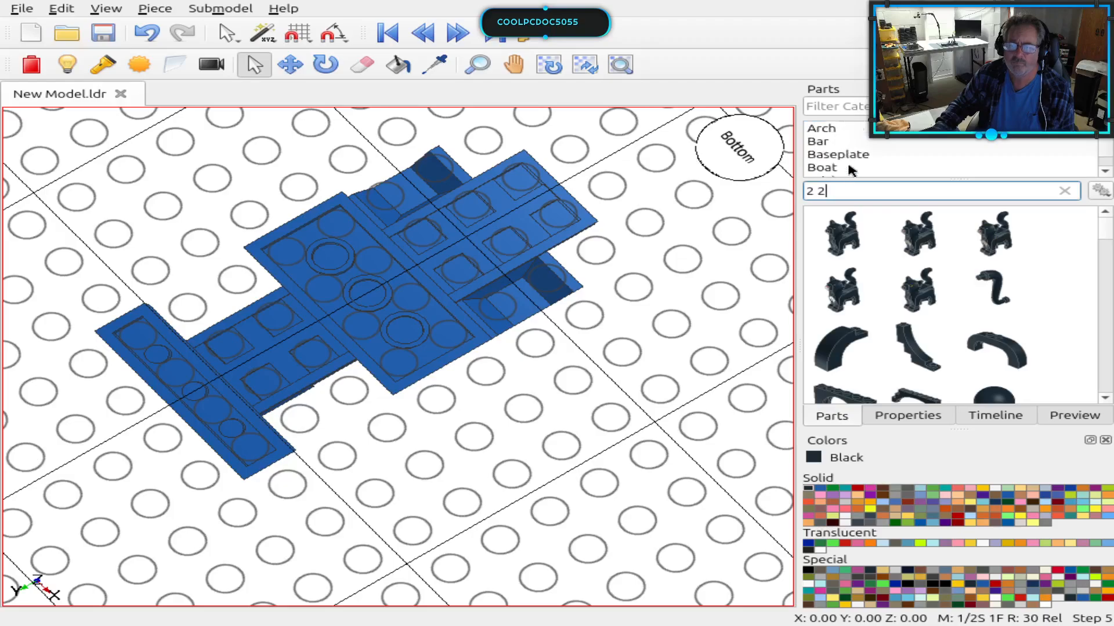
pyautogui.scroll(-2, 849, 164)
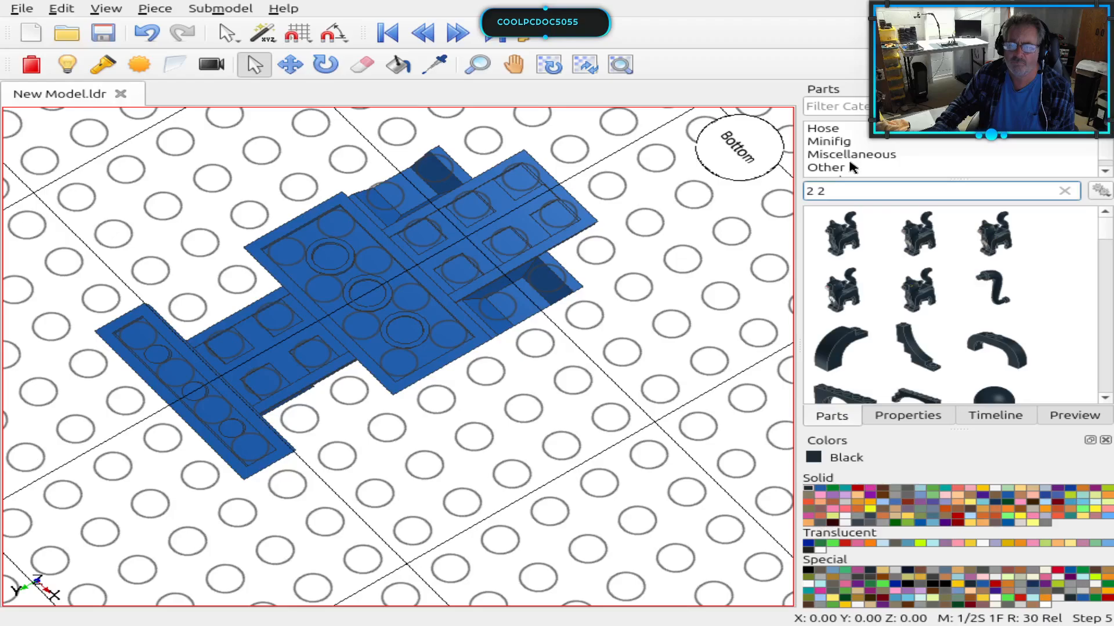
pyautogui.scroll(-1, 847, 157)
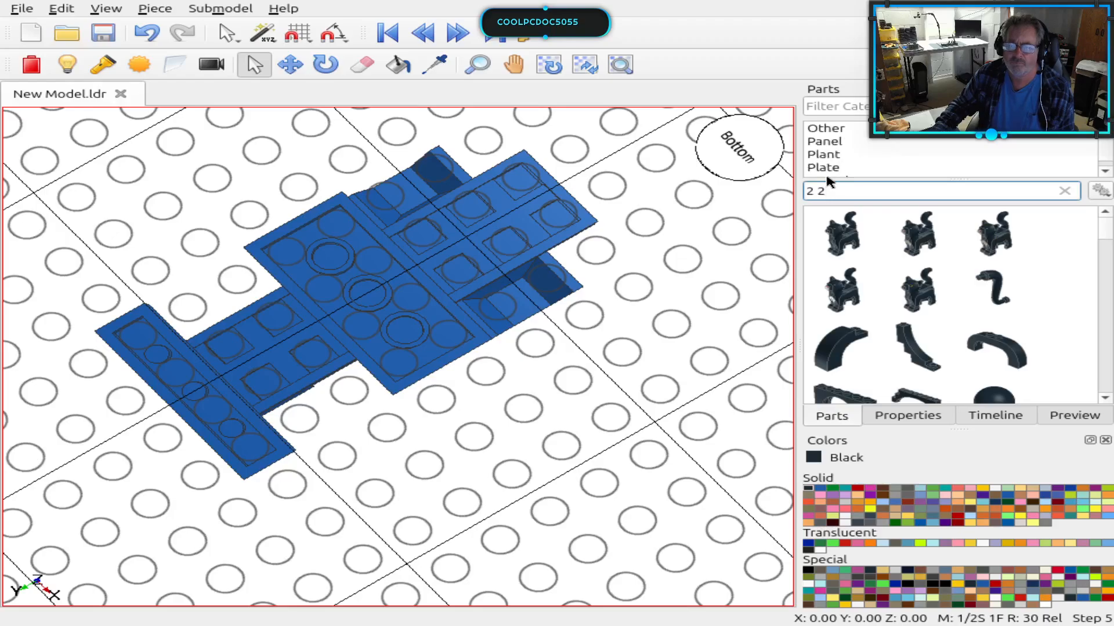
pyautogui.click(831, 169)
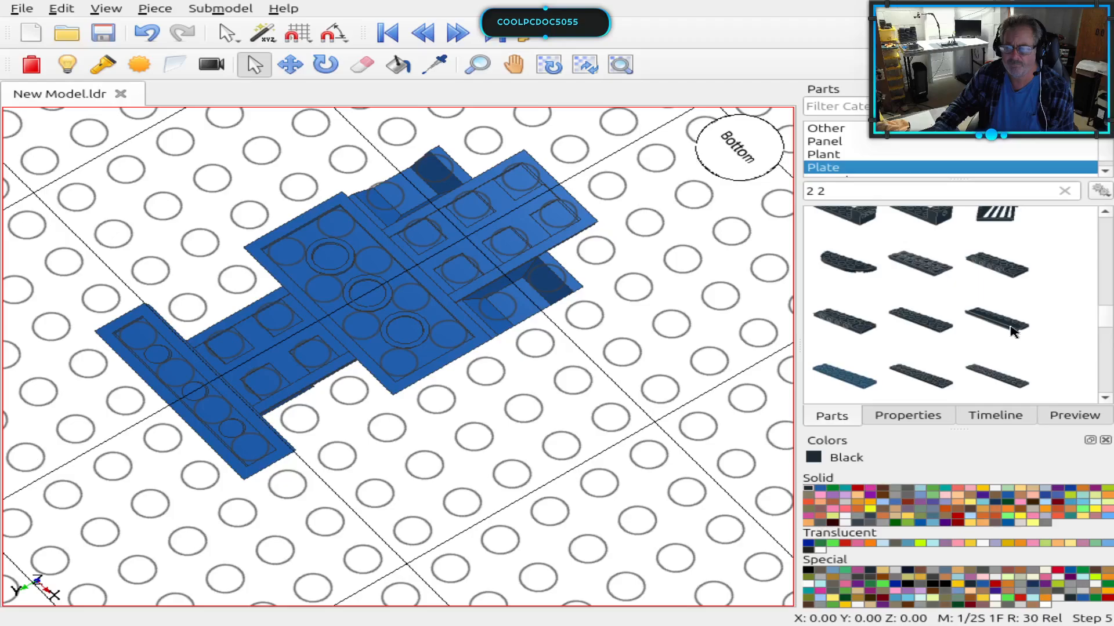
# Step: Find the black Plate 2 x 2 with 2 Wheel Pins and place it under the car's mudguard at X 0, Y -100, Z 16
pyautogui.scroll(-3, 1010, 324)
pyautogui.scroll(-2, 1010, 330)
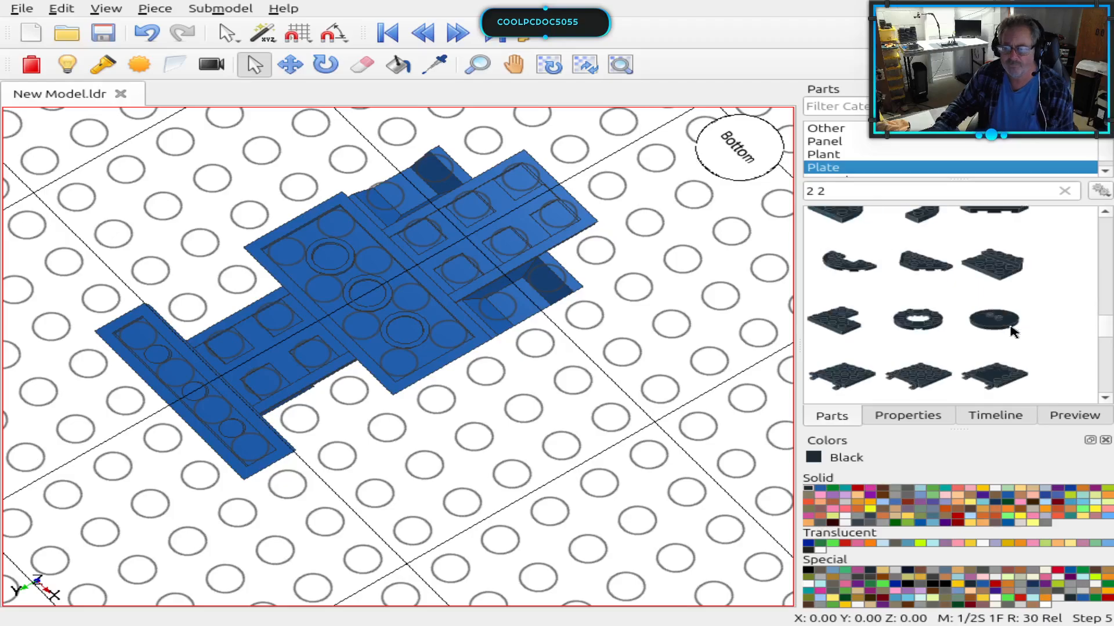
pyautogui.scroll(-5, 1010, 331)
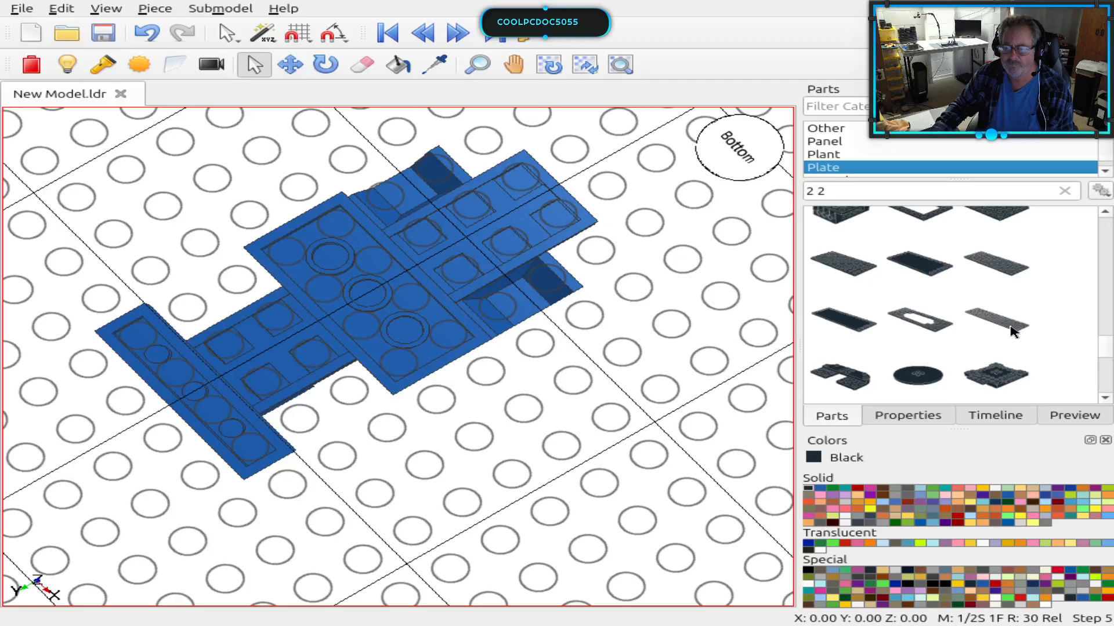
pyautogui.scroll(-3, 1011, 330)
pyautogui.scroll(-3, 1011, 331)
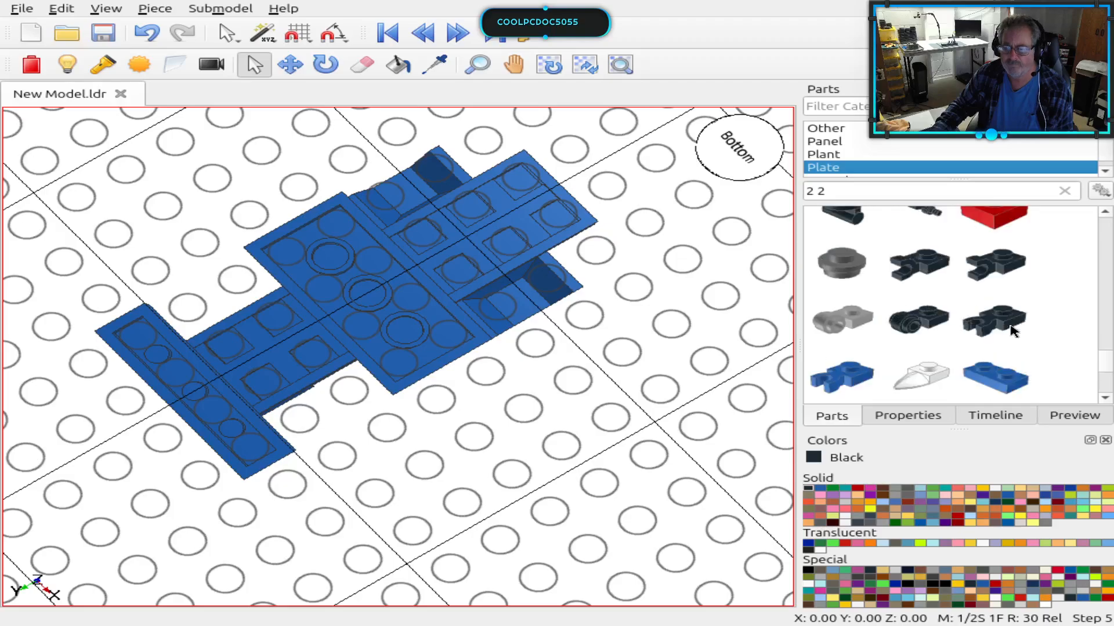
pyautogui.scroll(-5, 1010, 331)
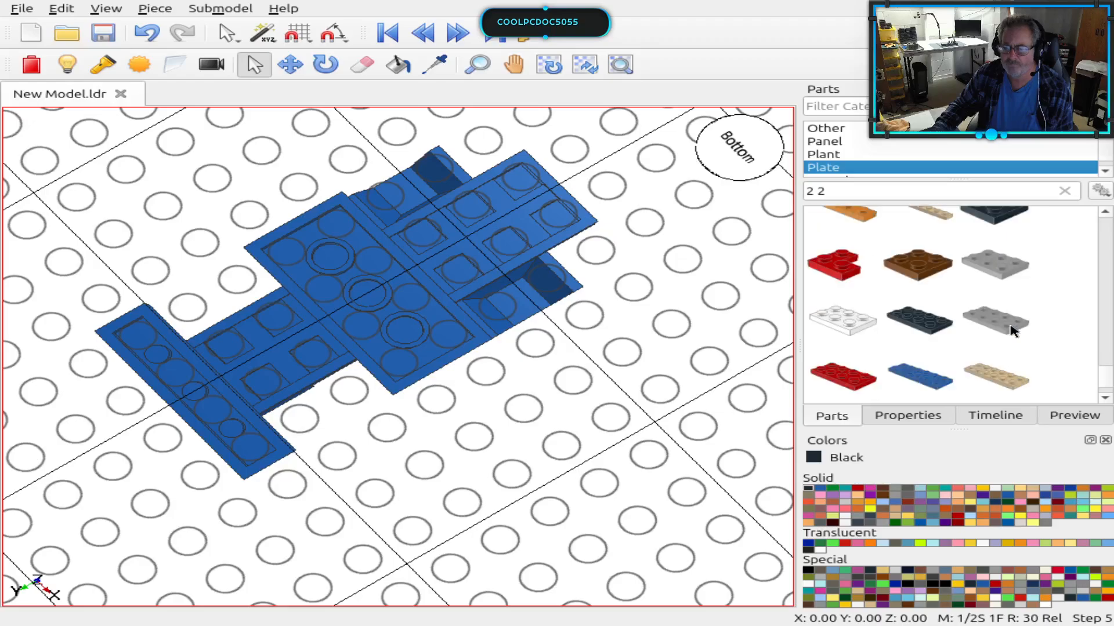
pyautogui.scroll(-2, 1012, 331)
pyautogui.scroll(-8, 1011, 330)
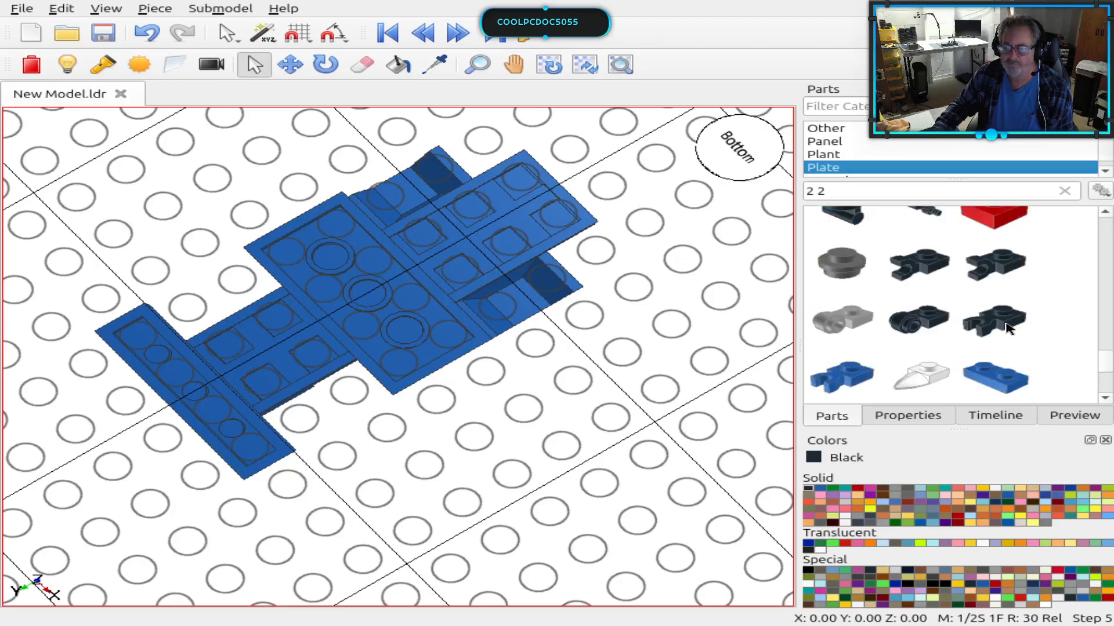
pyautogui.scroll(6, 1006, 326)
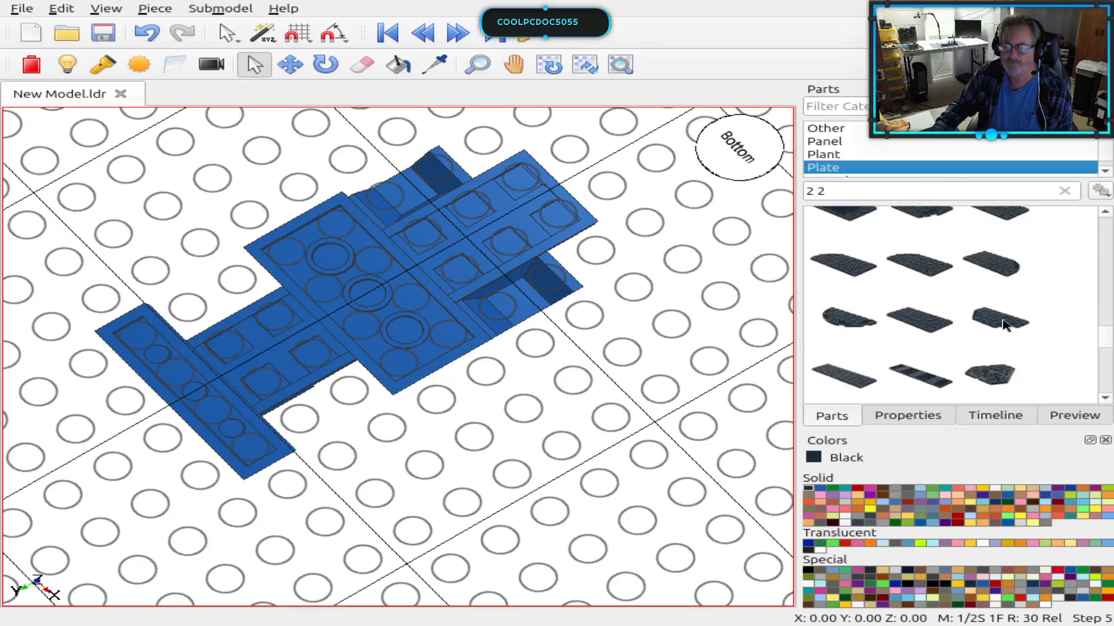
pyautogui.scroll(2, 984, 311)
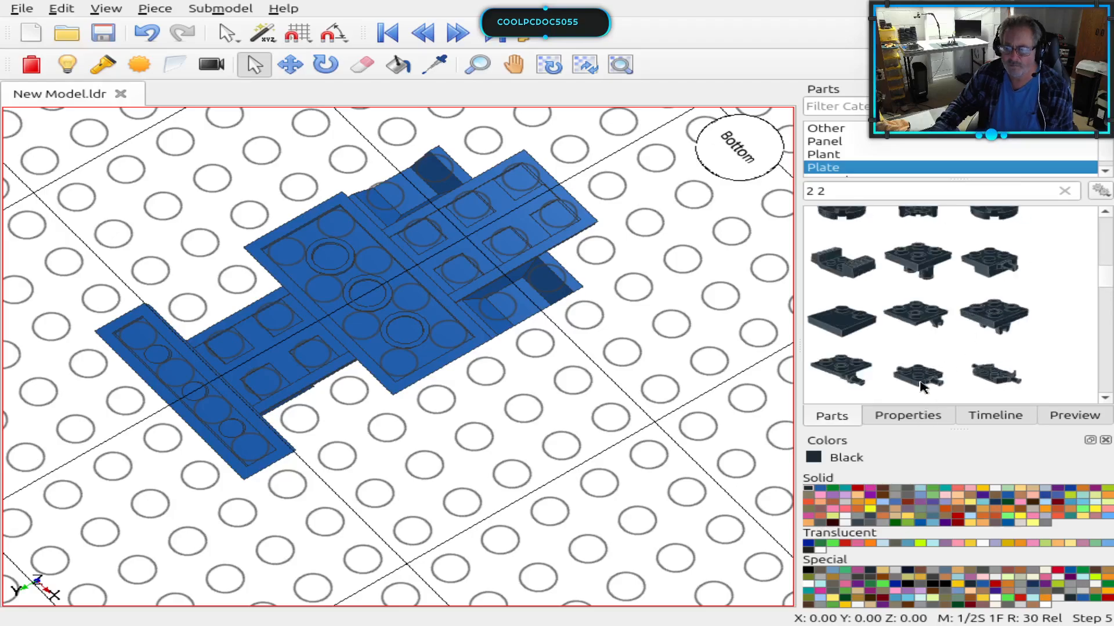
pyautogui.moveTo(921, 379); pyautogui.dragTo(504, 300)
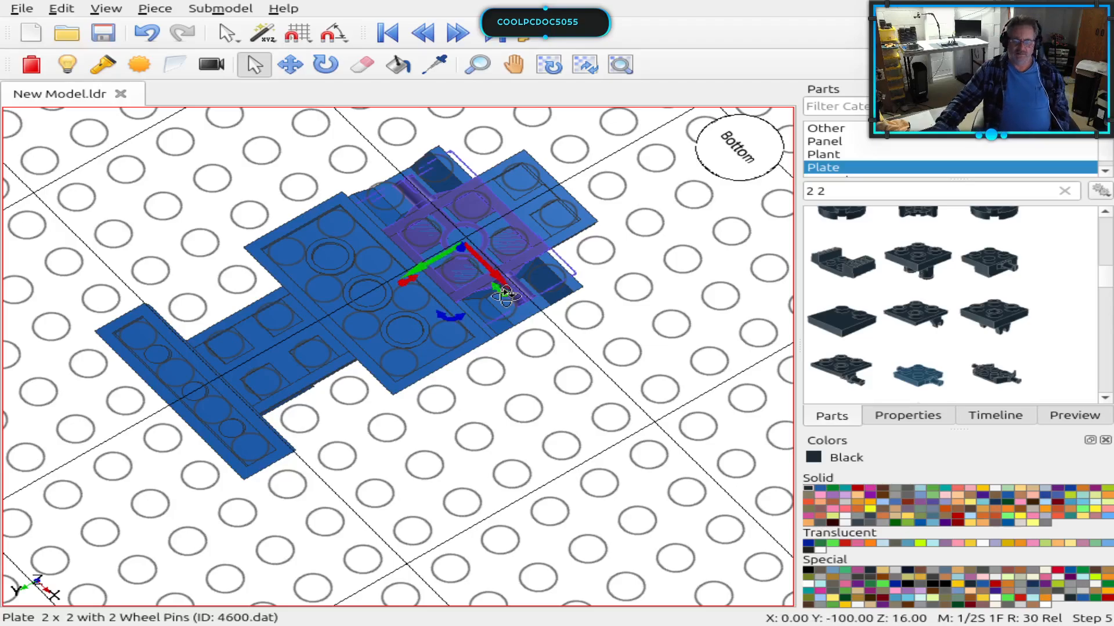
pyautogui.click(568, 439)
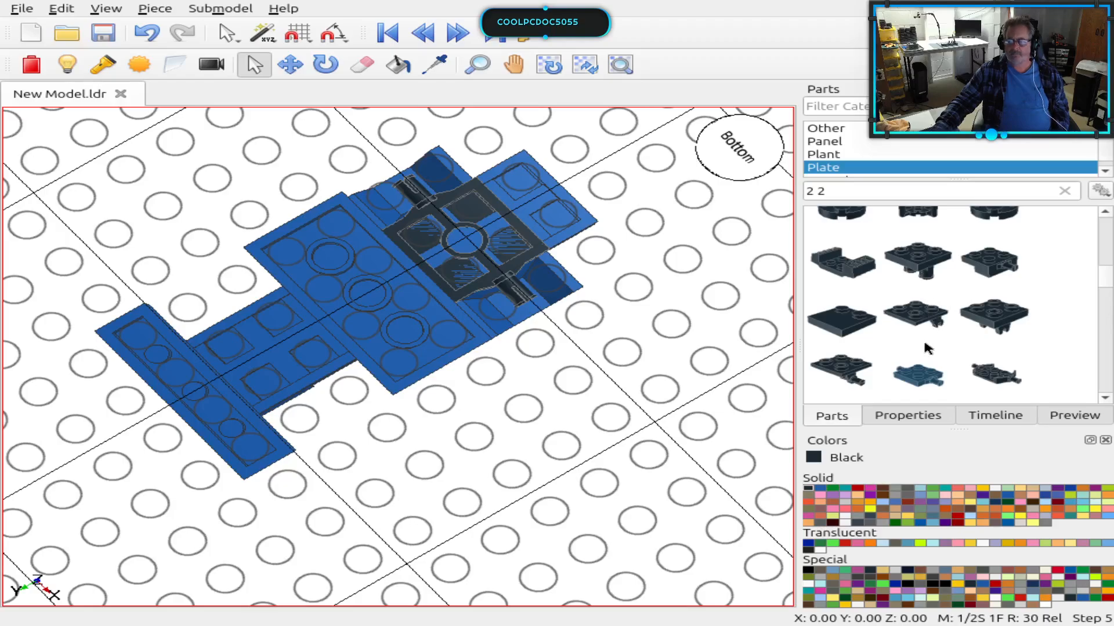
# Step: Add a second Plate 2 x 2 with 2 Wheel Pins, rotated so its pins point sideways, under the front between the two crosswise plates
pyautogui.moveTo(959, 375); pyautogui.dragTo(212, 361)
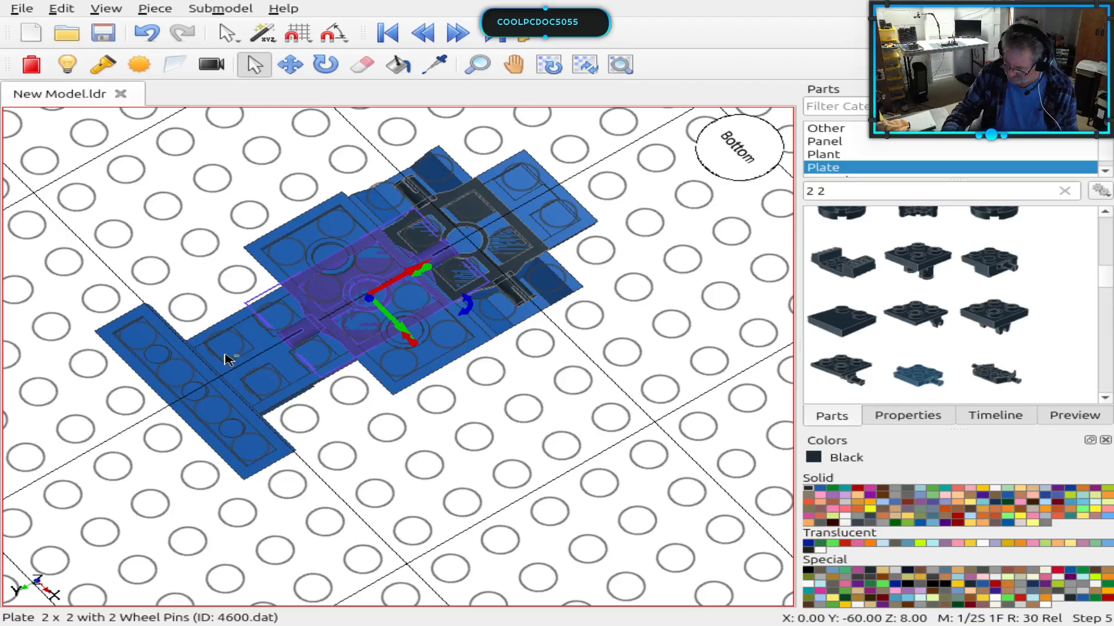
pyautogui.hotkey('shift', 'pagedown')
pyautogui.hotkey('shift', 'pagedown')
pyautogui.hotkey('shift', 'pagedown')
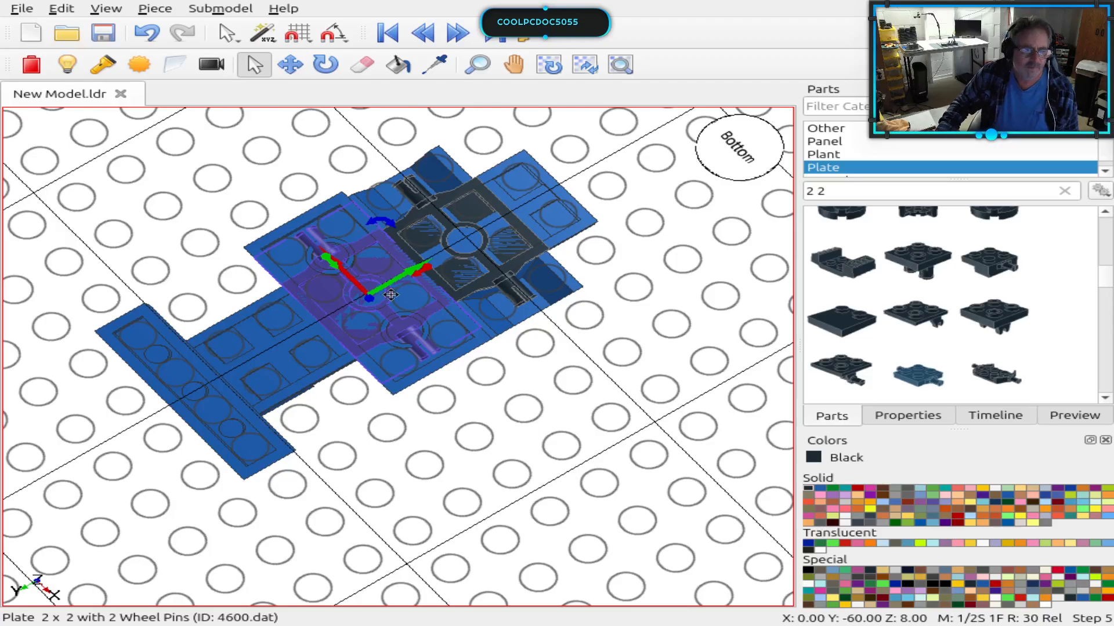
pyautogui.moveTo(413, 268); pyautogui.dragTo(312, 335)
pyautogui.click(376, 493)
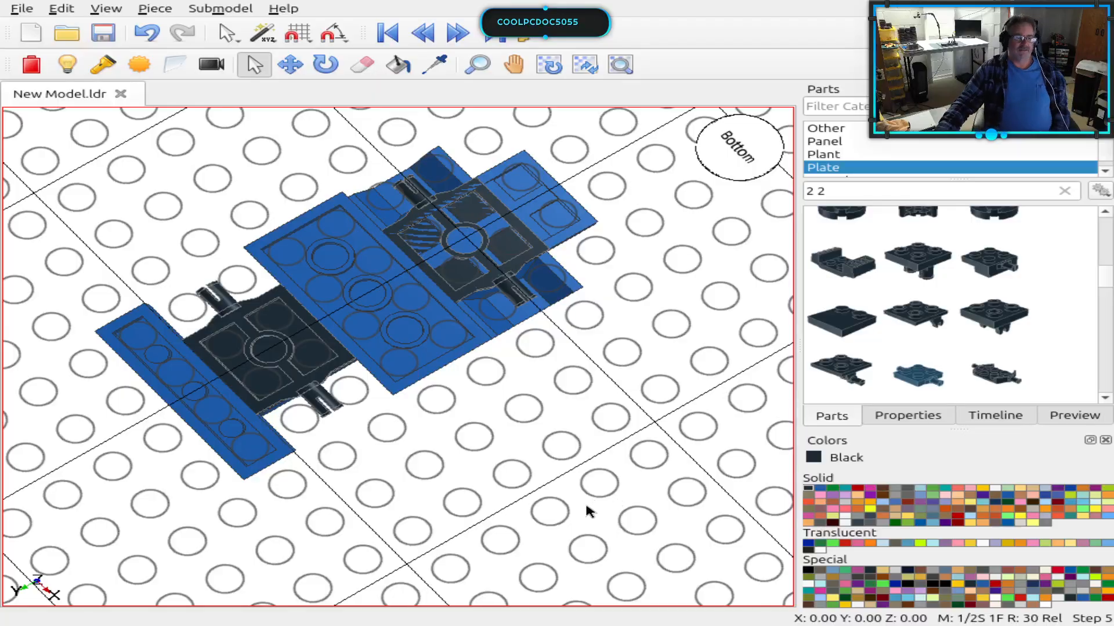
# Step: Inspect the car from above and the side, advance the model to Step 6, and review the parts in the timeline
pyautogui.moveTo(586, 505); pyautogui.dragTo(522, 163, button='right')
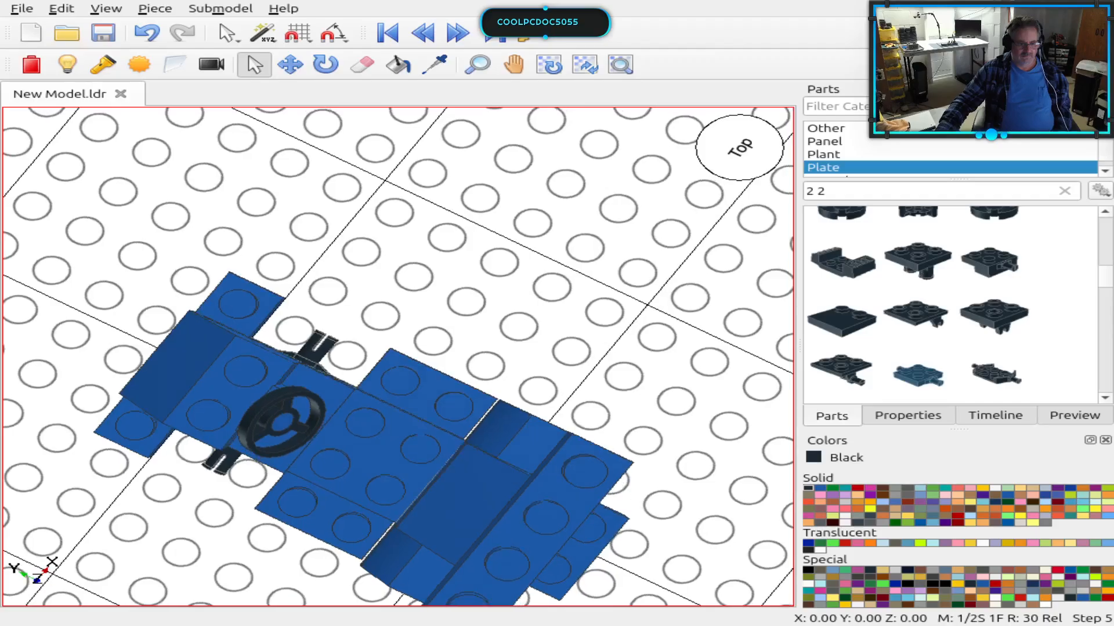
pyautogui.moveTo(493, 238); pyautogui.dragTo(486, 250, button='right')
pyautogui.moveTo(665, 471); pyautogui.dragTo(641, 339, button='right')
pyautogui.moveTo(505, 519); pyautogui.dragTo(556, 531, button='right')
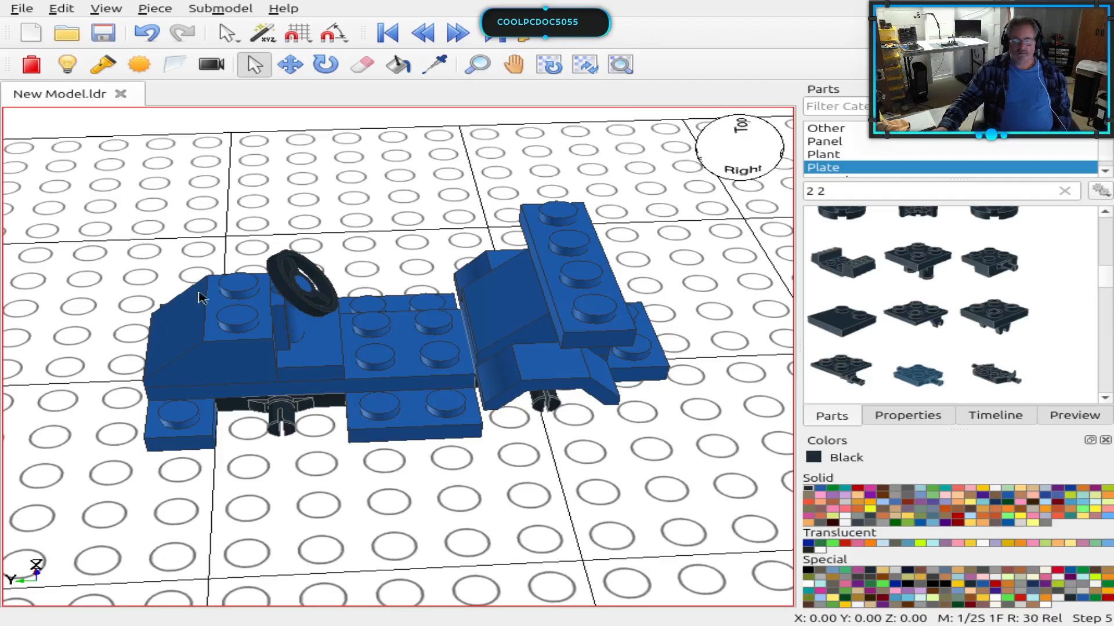
pyautogui.click(458, 35)
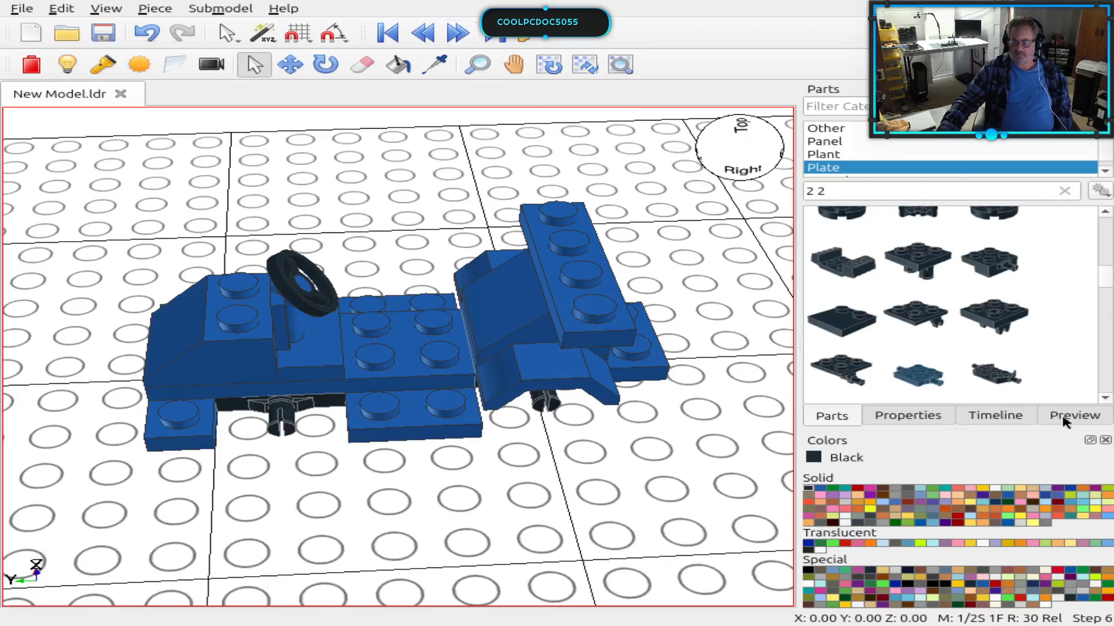
pyautogui.click(986, 418)
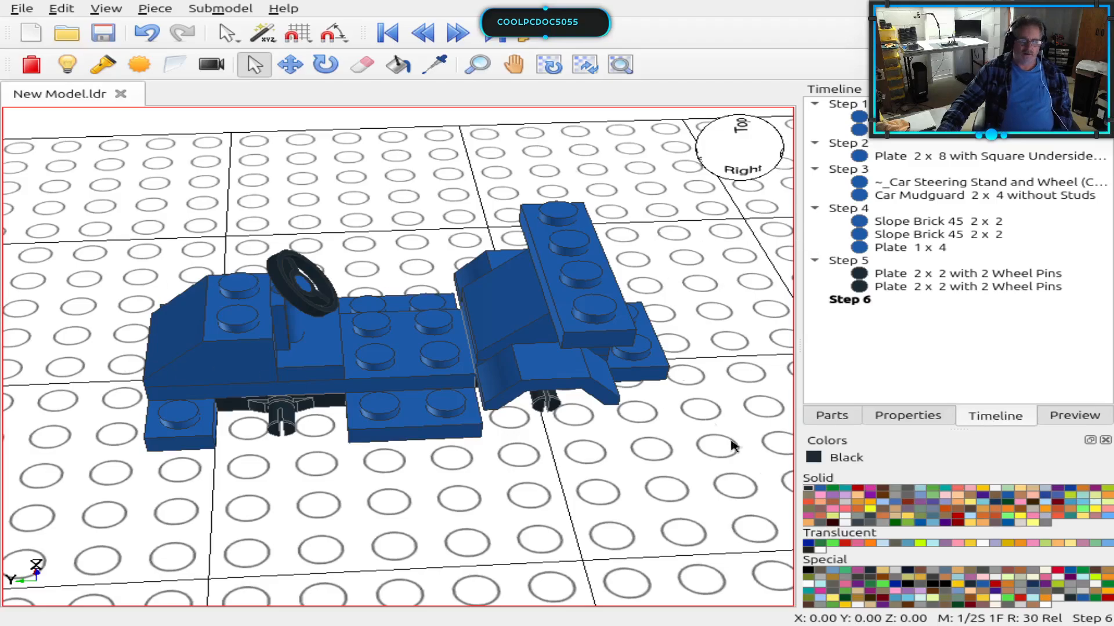
# Step: Return to the part library, clear the "2 2" filter, and show the Tyre and Wheel category
pyautogui.click(845, 417)
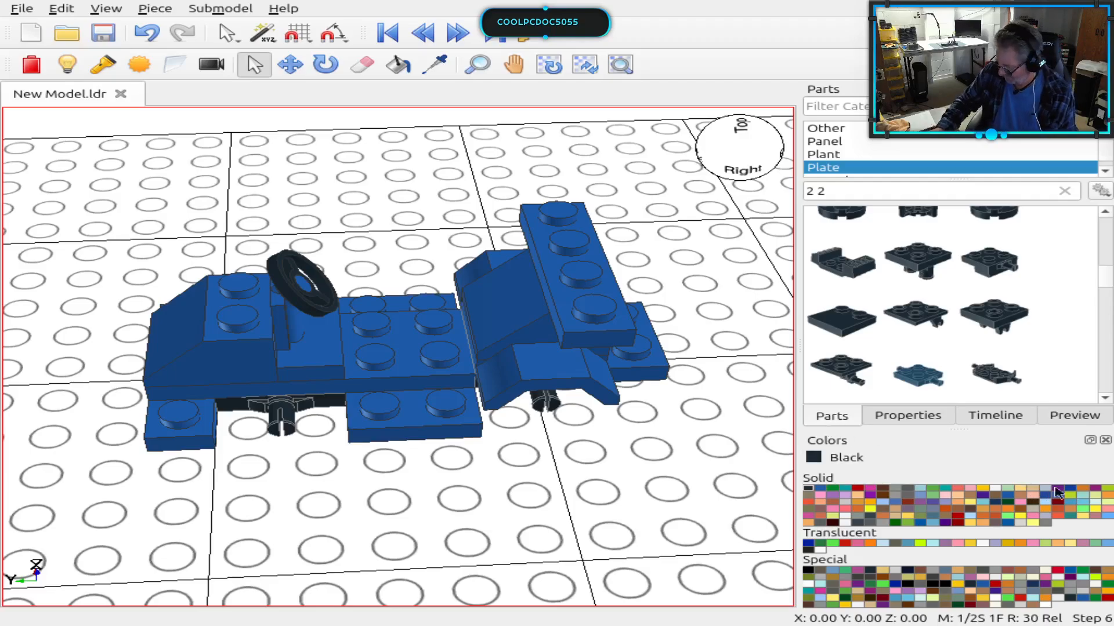
pyautogui.scroll(-2, 887, 313)
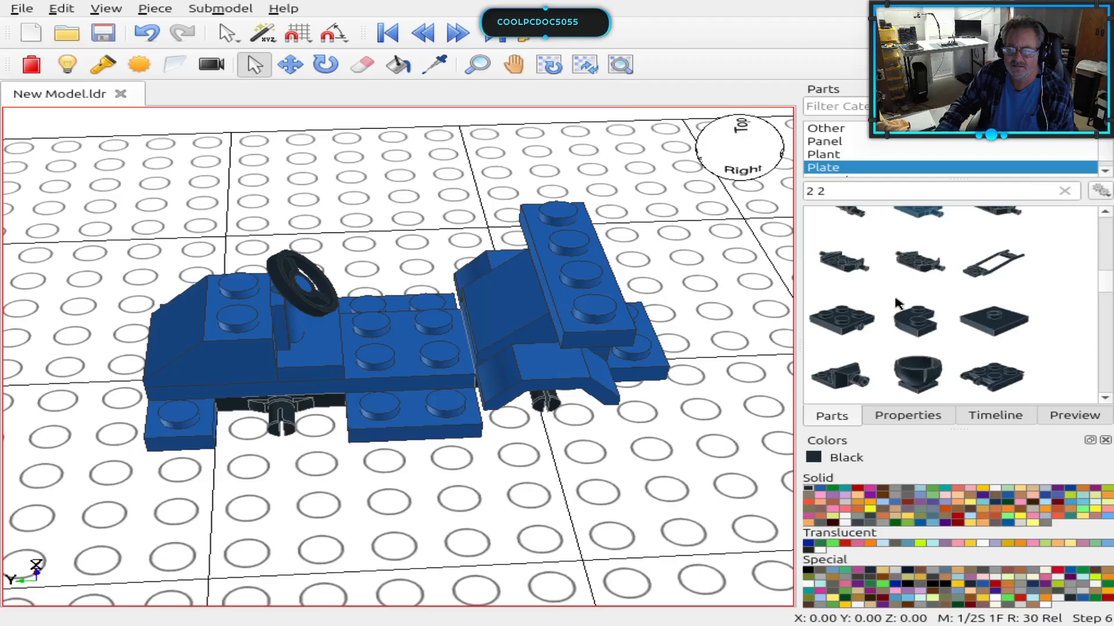
pyautogui.scroll(-1, 896, 304)
pyautogui.click(1065, 191)
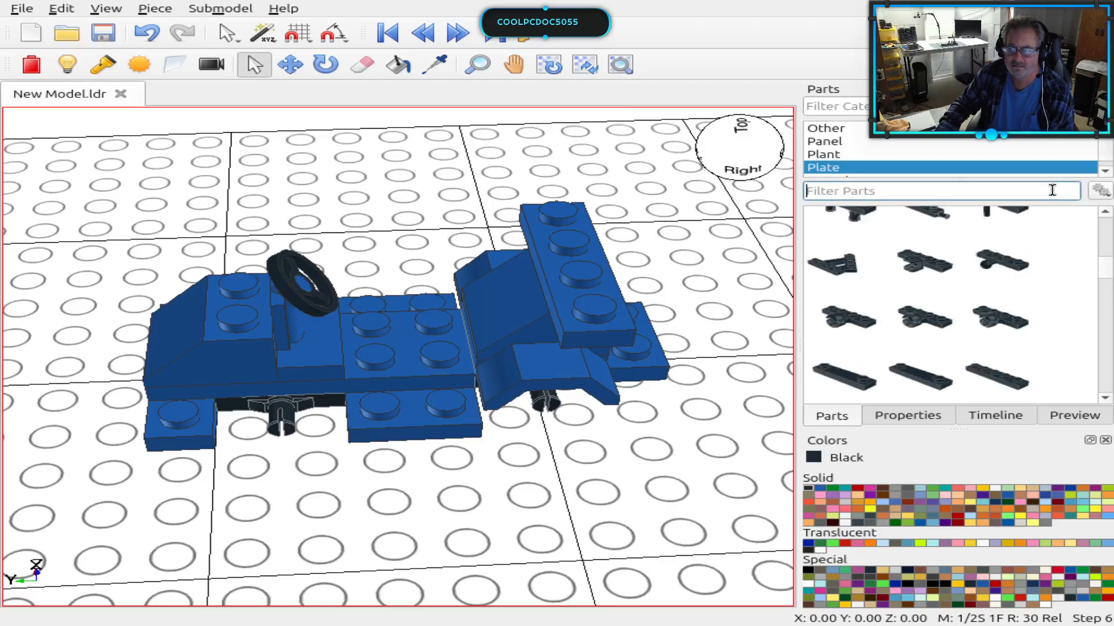
pyautogui.scroll(-3, 905, 151)
pyautogui.scroll(-1, 905, 140)
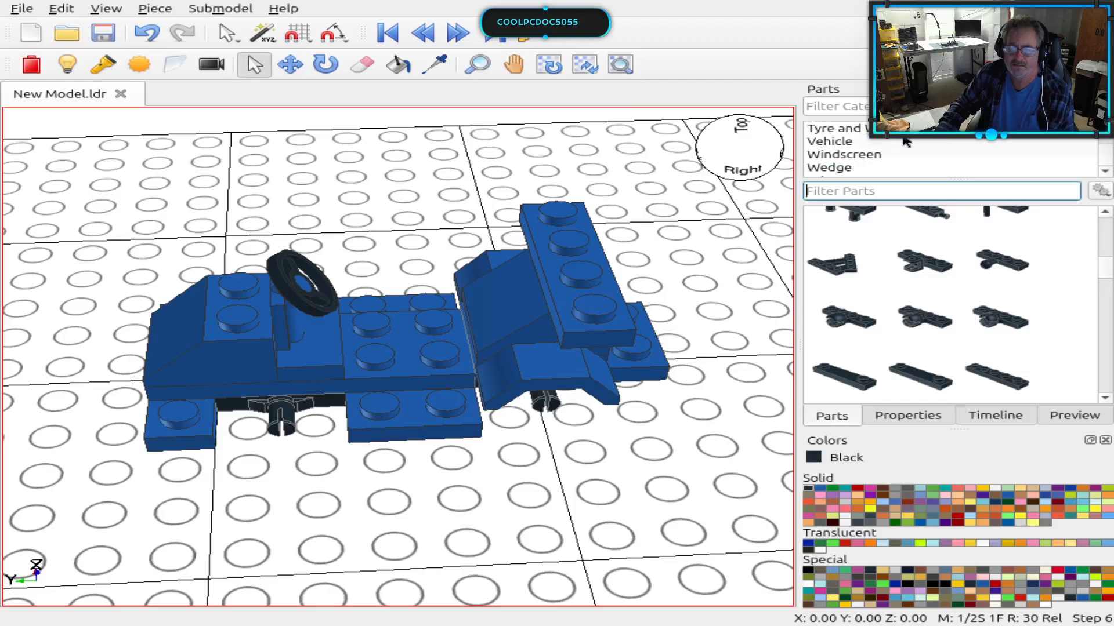
pyautogui.scroll(-1, 906, 142)
pyautogui.scroll(2, 905, 145)
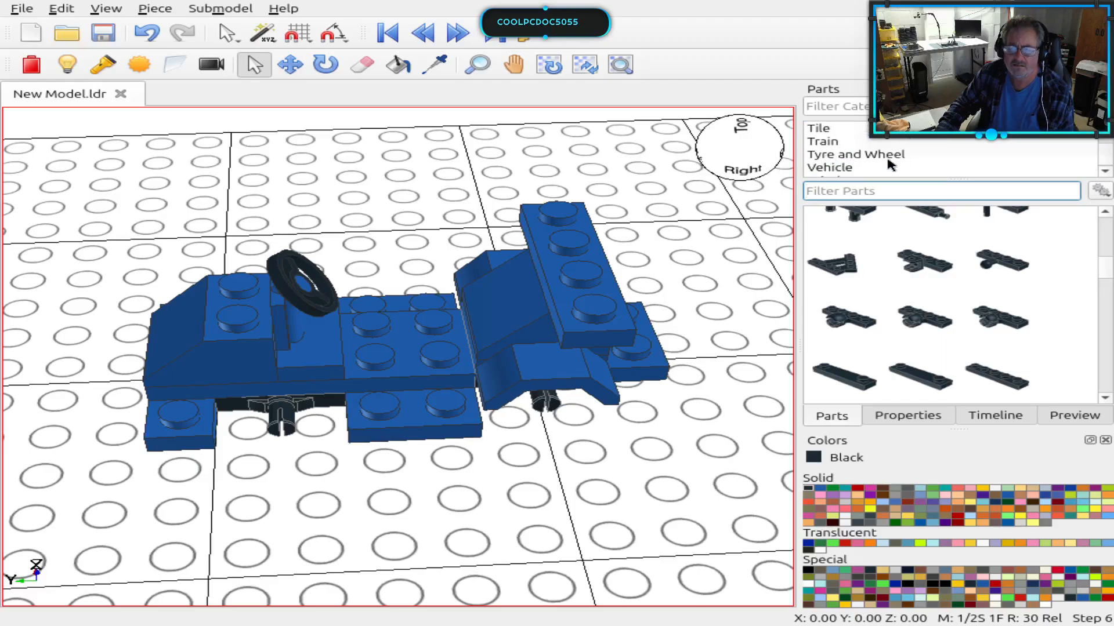
pyautogui.click(887, 155)
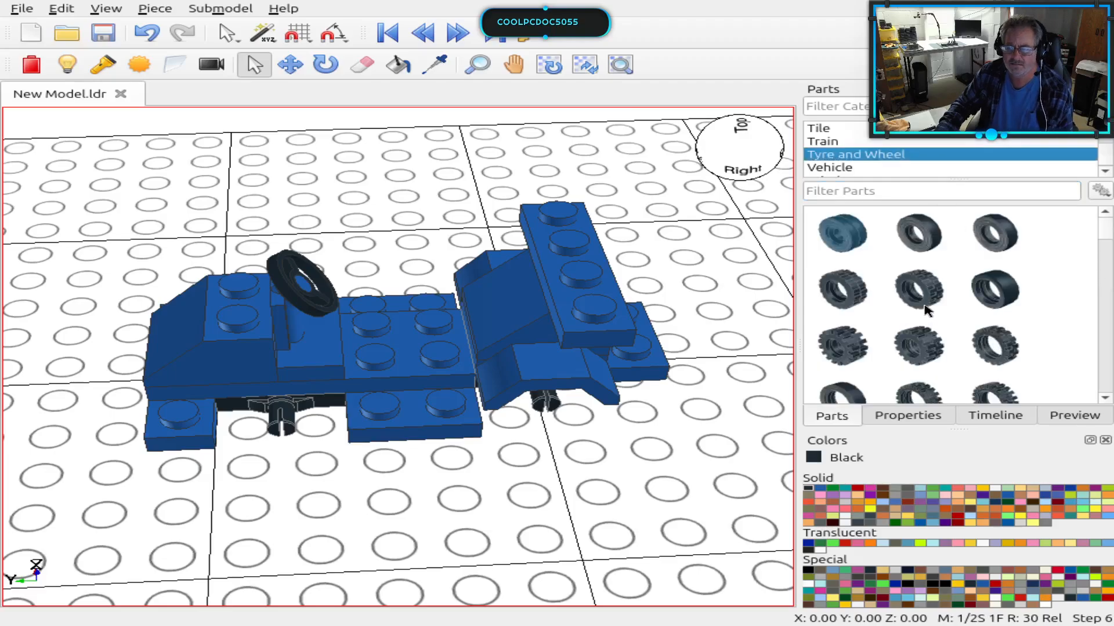
# Step: Look through the Tyre and Wheel parts for a tyre and a wheel rim that suit the small car
pyautogui.click(927, 302)
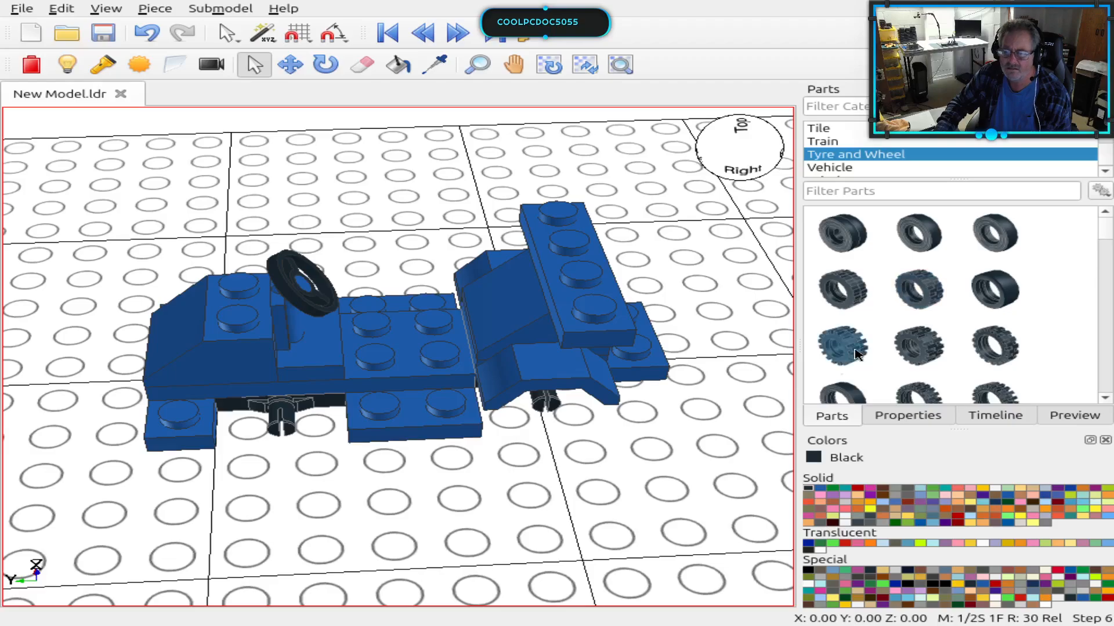
pyautogui.scroll(-1, 912, 366)
pyautogui.scroll(1, 910, 365)
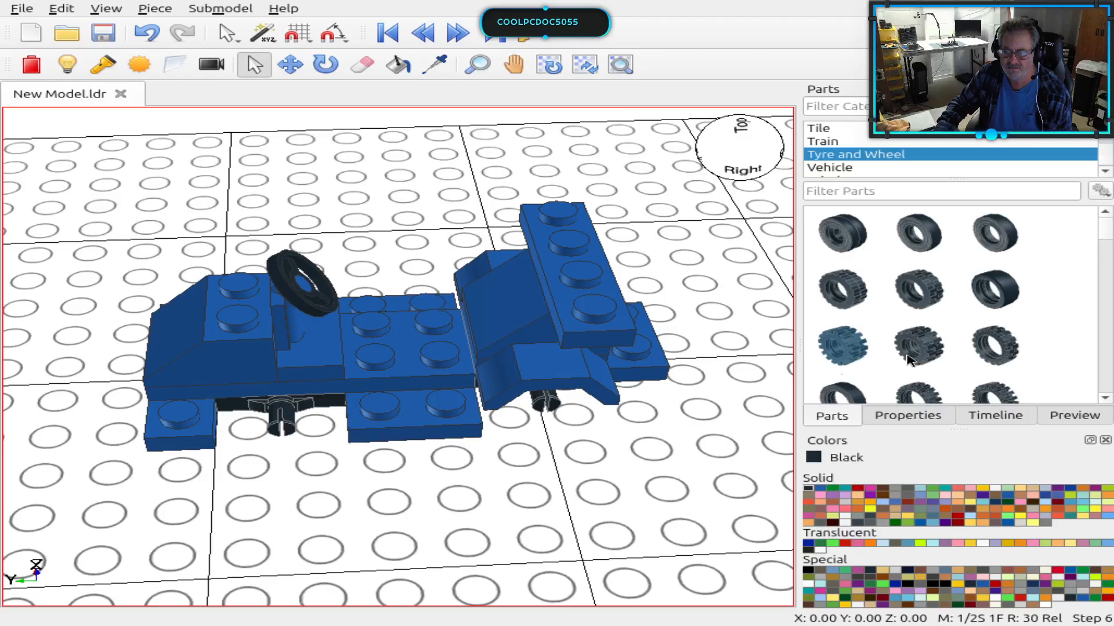
pyautogui.scroll(-1, 907, 355)
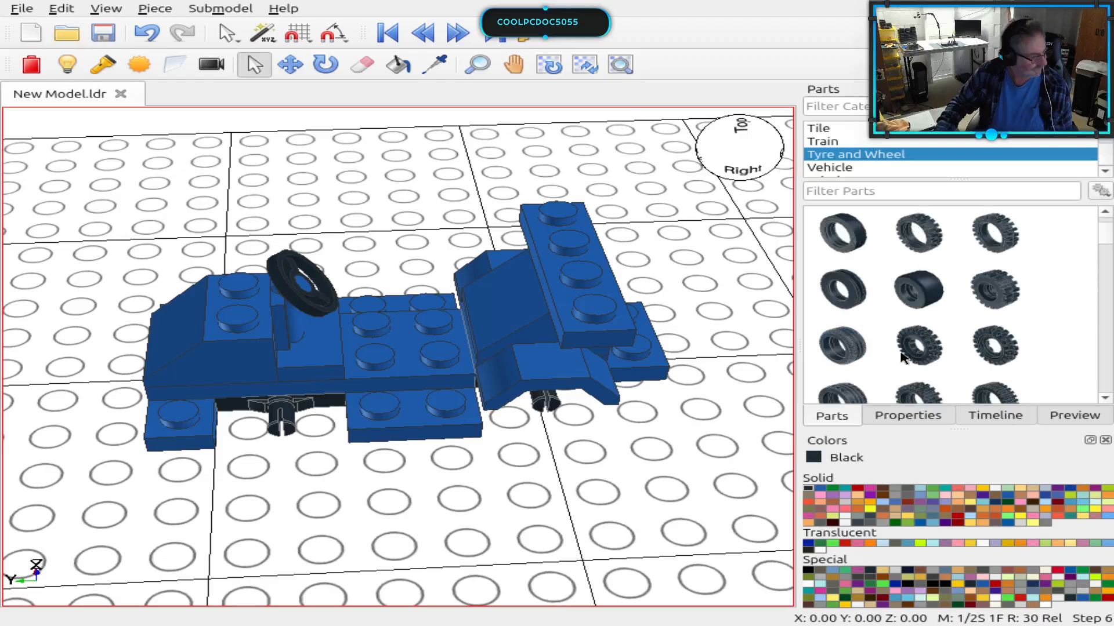
pyautogui.scroll(-2, 901, 352)
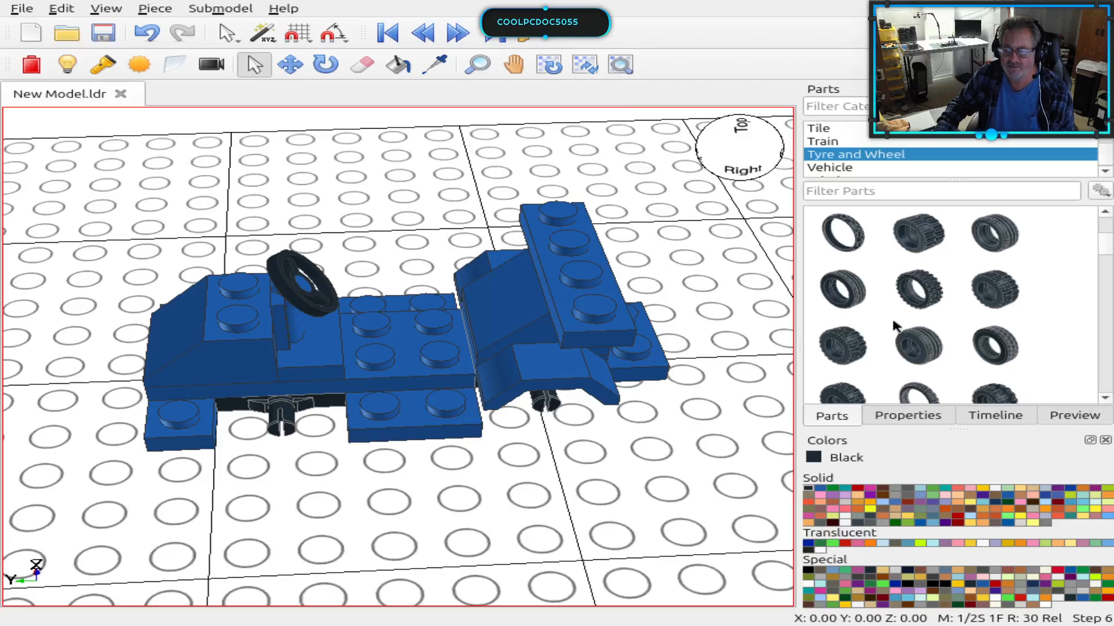
pyautogui.scroll(-1, 894, 328)
pyautogui.scroll(-1, 892, 324)
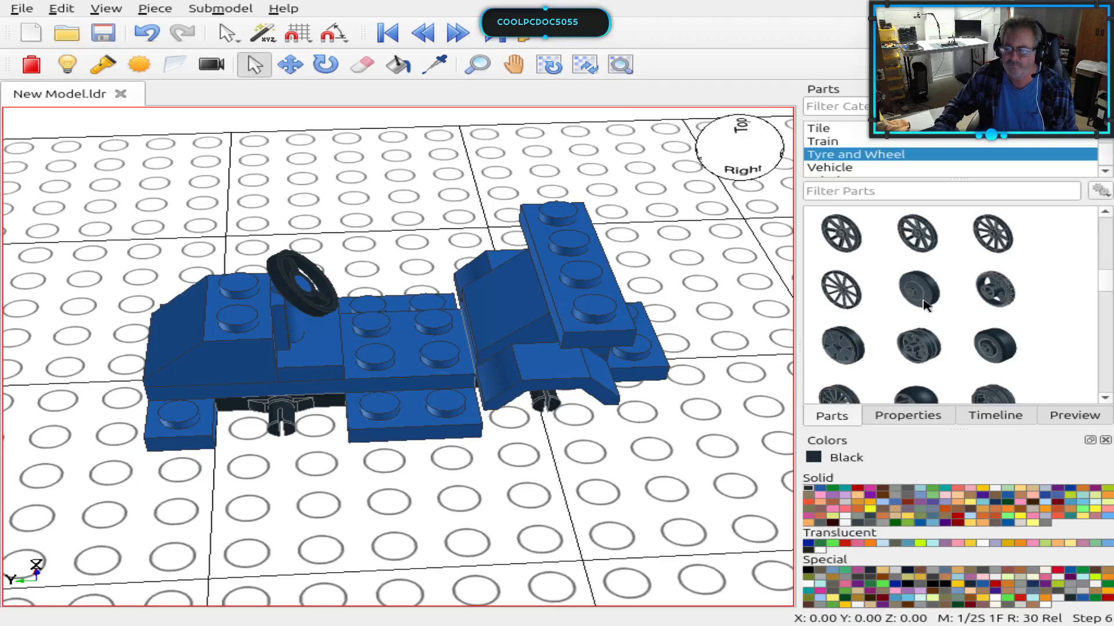
pyautogui.scroll(-3, 924, 297)
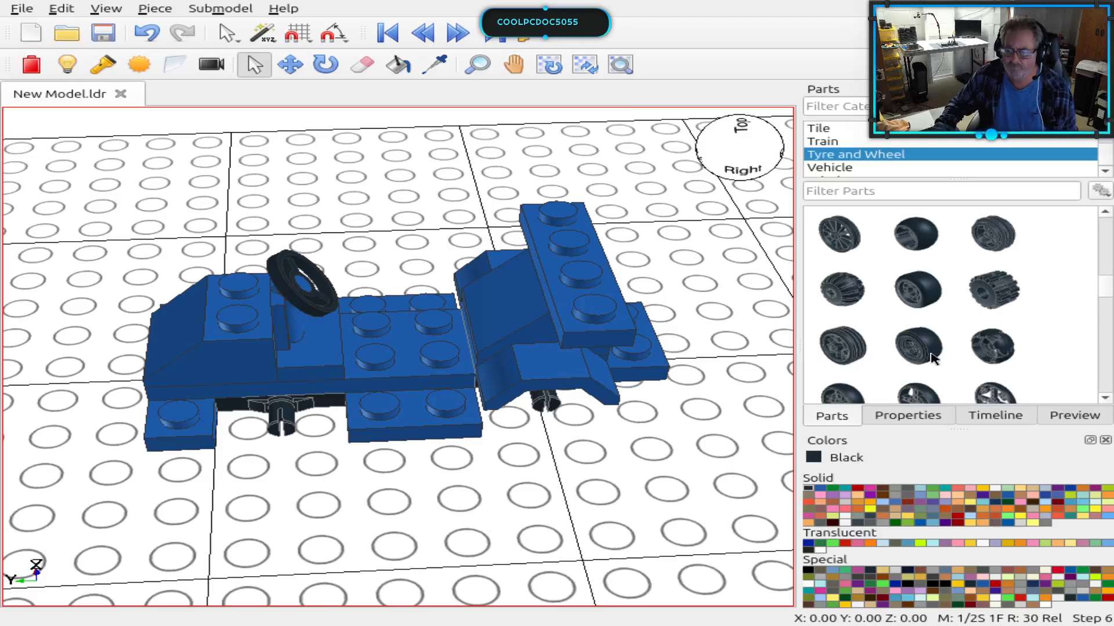
pyautogui.scroll(-1, 966, 355)
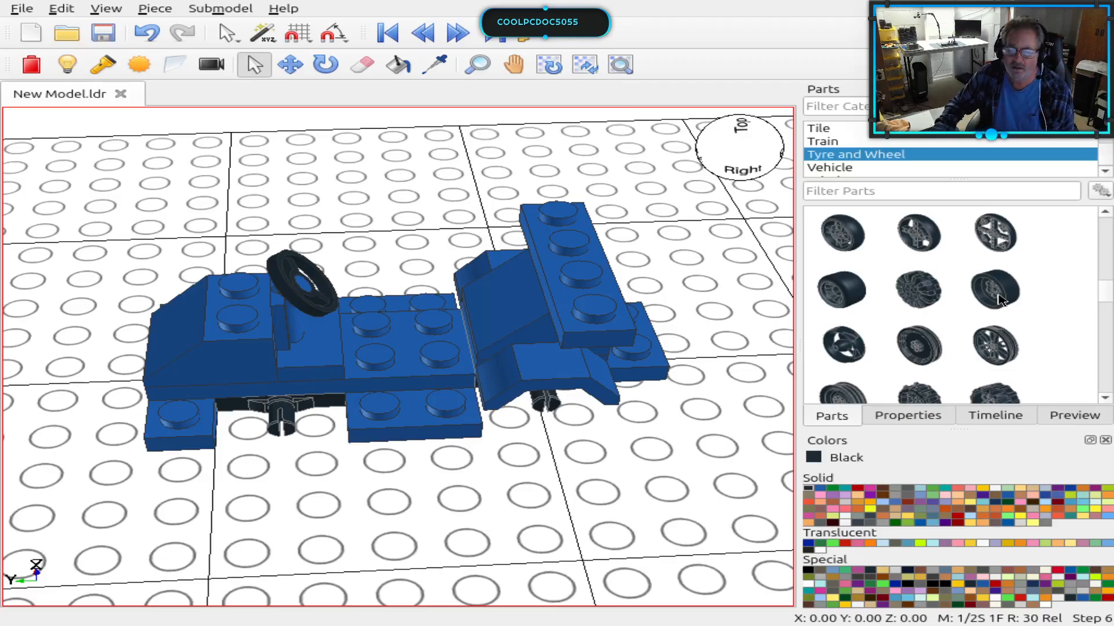
pyautogui.scroll(-3, 1001, 298)
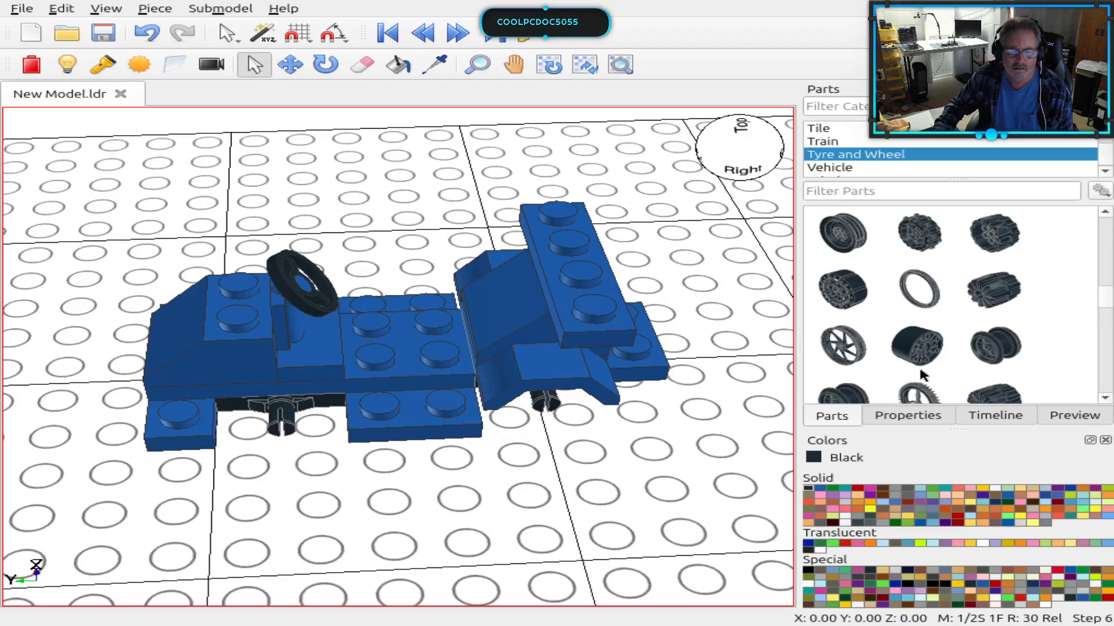
pyautogui.scroll(-3, 920, 376)
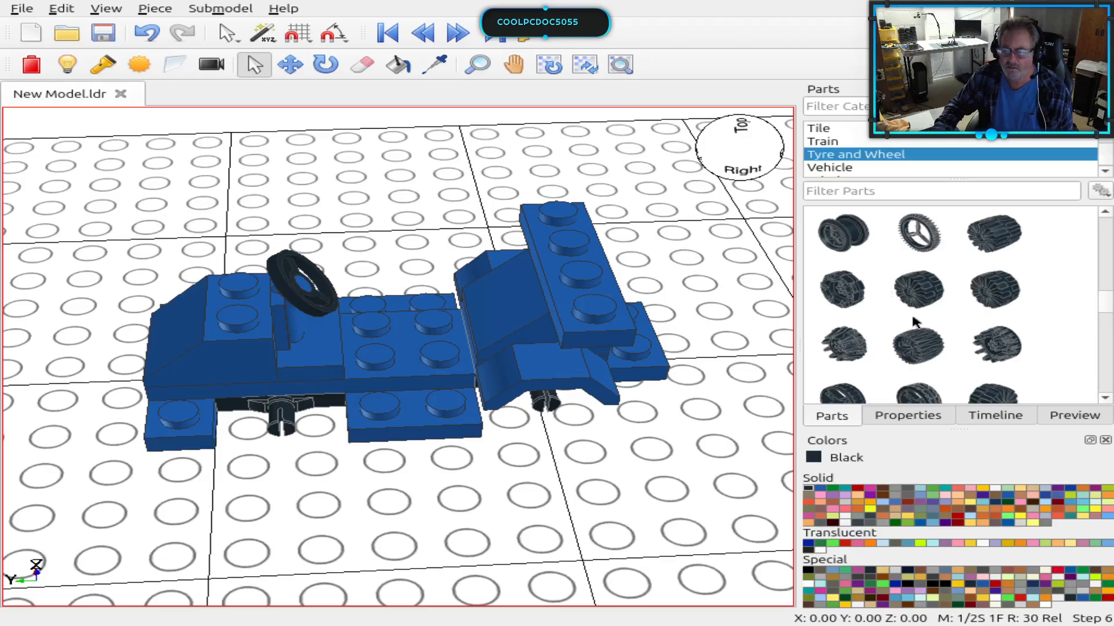
pyautogui.scroll(-2, 926, 329)
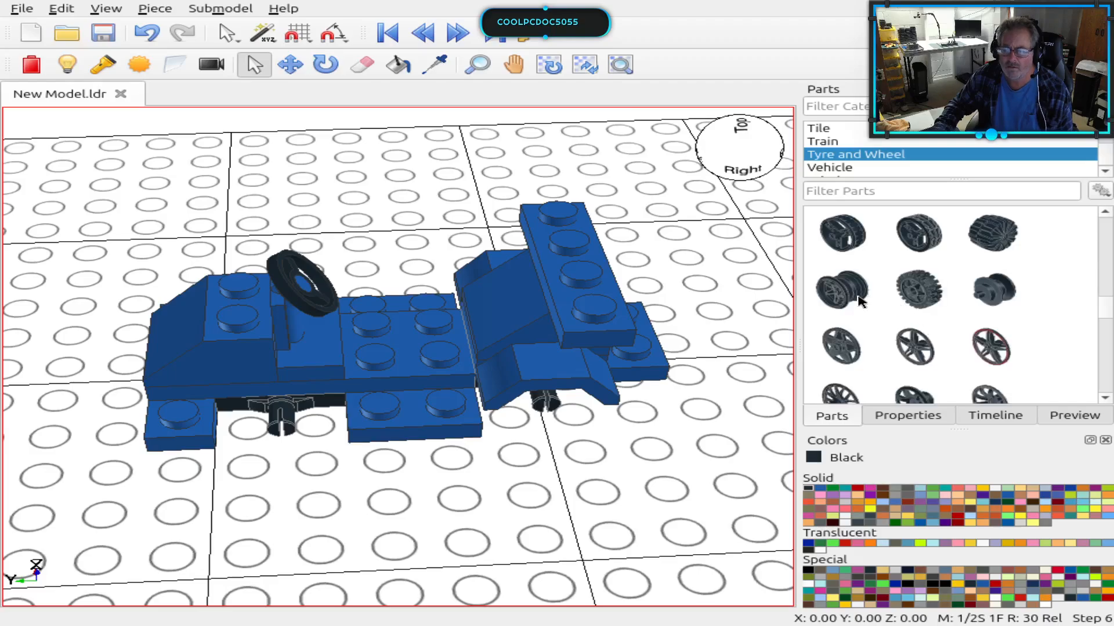
pyautogui.scroll(-2, 860, 300)
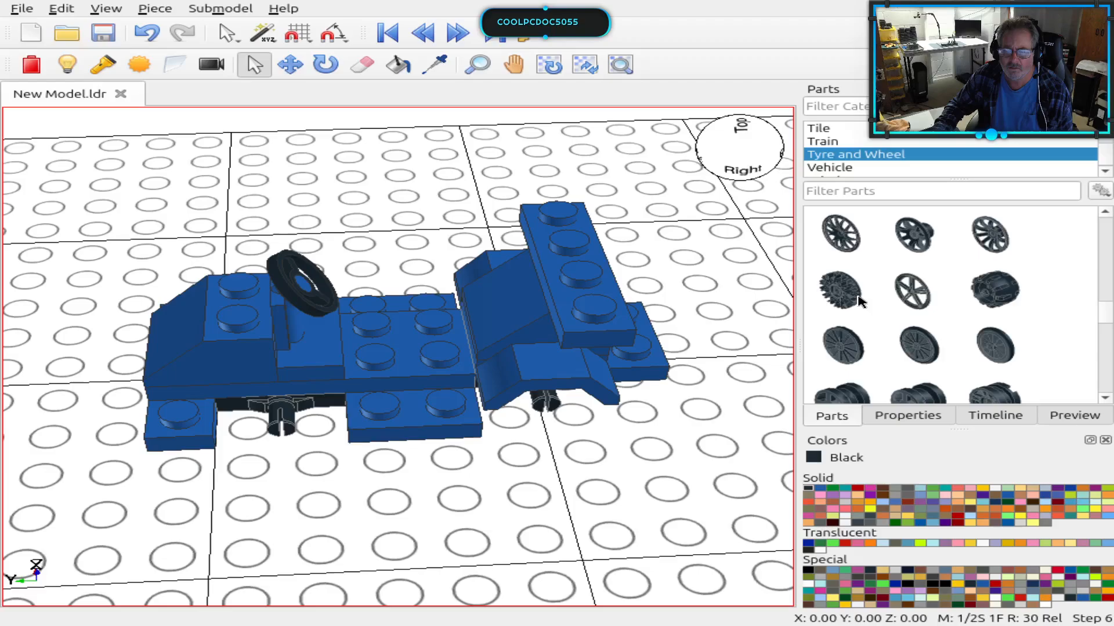
pyautogui.scroll(-2, 860, 300)
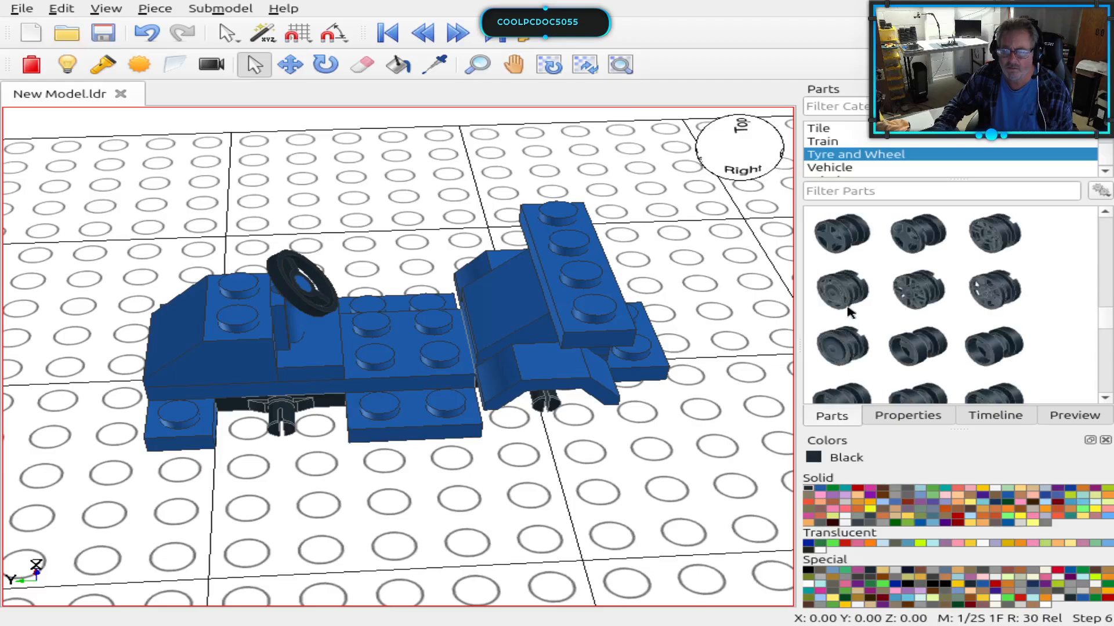
# Step: Place a black Wheel Rim 6.4 x 8 on the grid beside the car at X -80, Y -70, Z 8
pyautogui.click(842, 248)
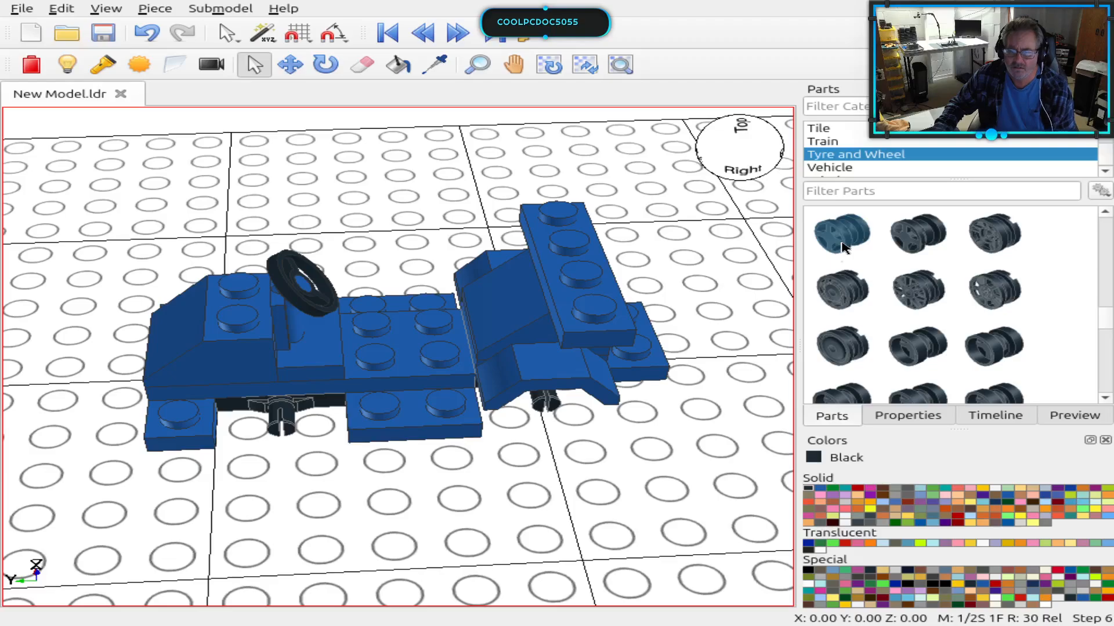
pyautogui.moveTo(841, 248); pyautogui.dragTo(478, 506)
pyautogui.click(739, 423)
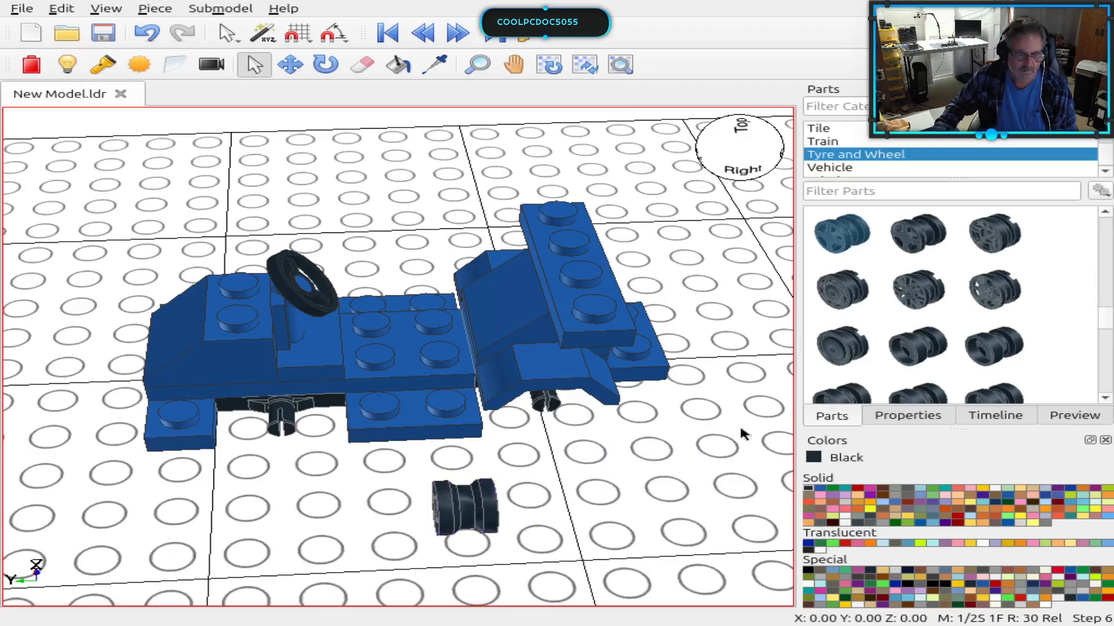
# Step: Find the black Tyre 6/50 x 8 Offset Tread with Centre Band and place it beside the rim at X -80, Y -100, Z 16
pyautogui.scroll(2, 874, 258)
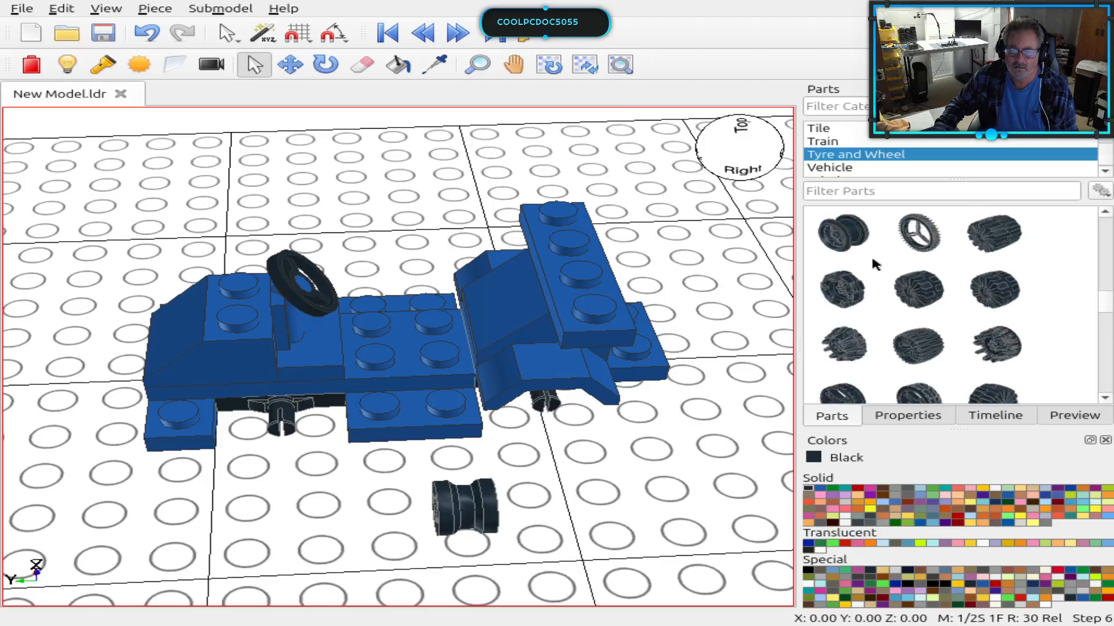
pyautogui.scroll(3, 870, 250)
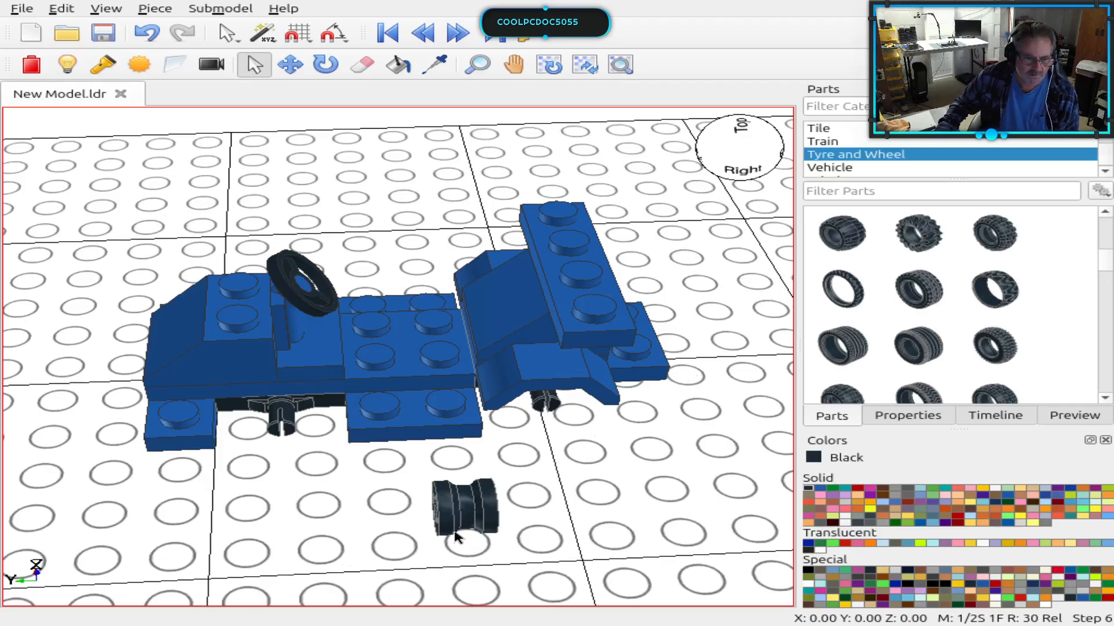
pyautogui.scroll(-2, 866, 275)
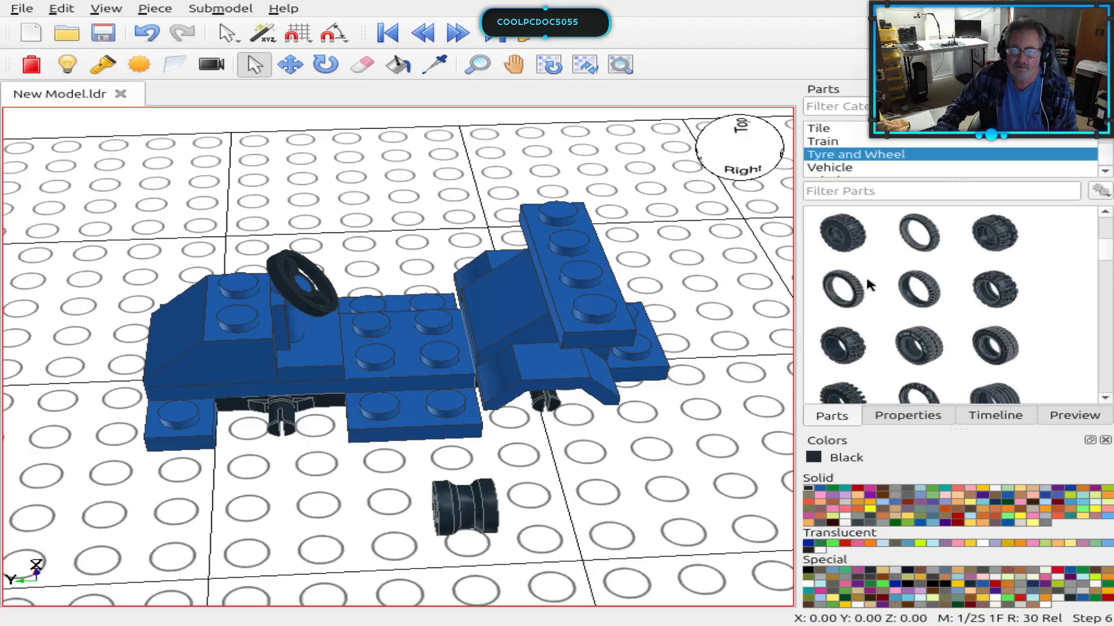
pyautogui.scroll(-2, 867, 293)
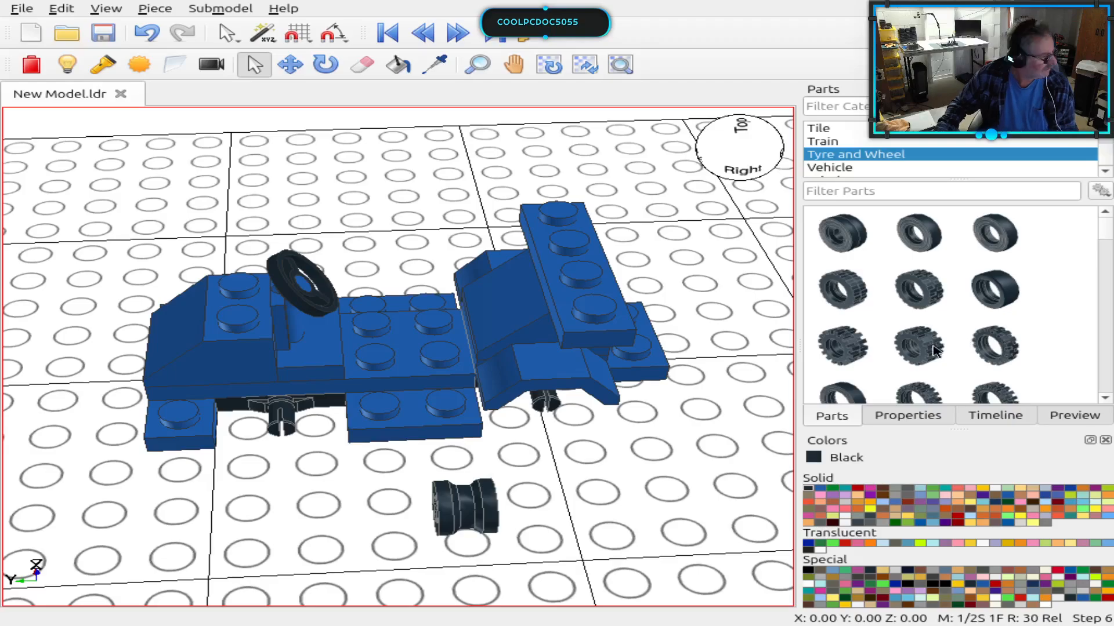
pyautogui.moveTo(934, 350); pyautogui.dragTo(561, 491)
pyautogui.click(519, 555)
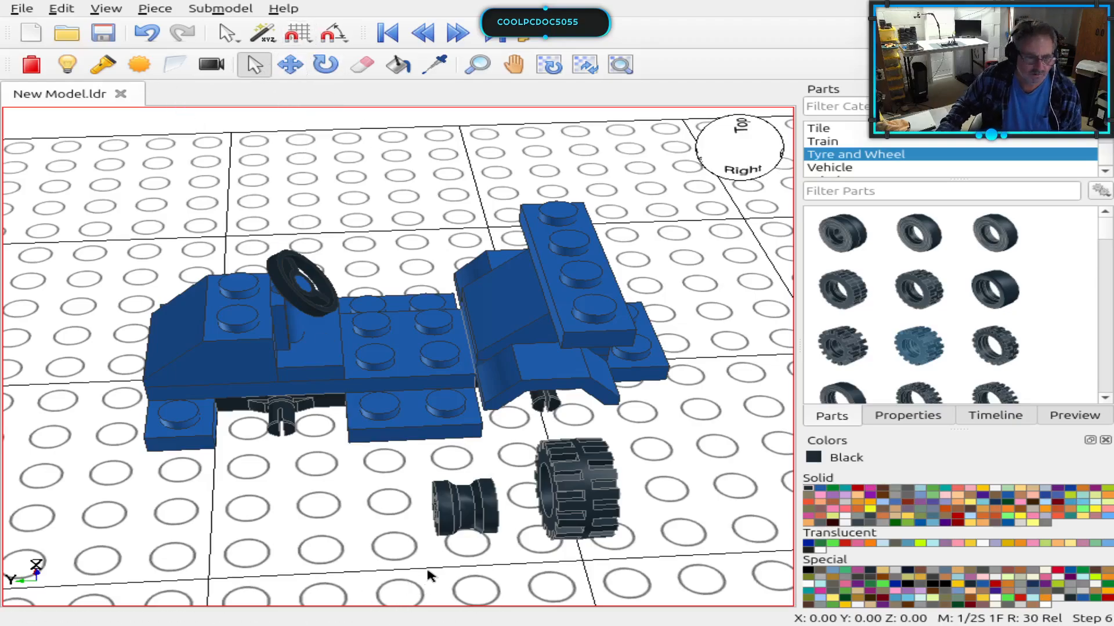
# Step: Preview the wheel rim and the tyre individually, rotating each to compare their shapes
pyautogui.click(467, 516)
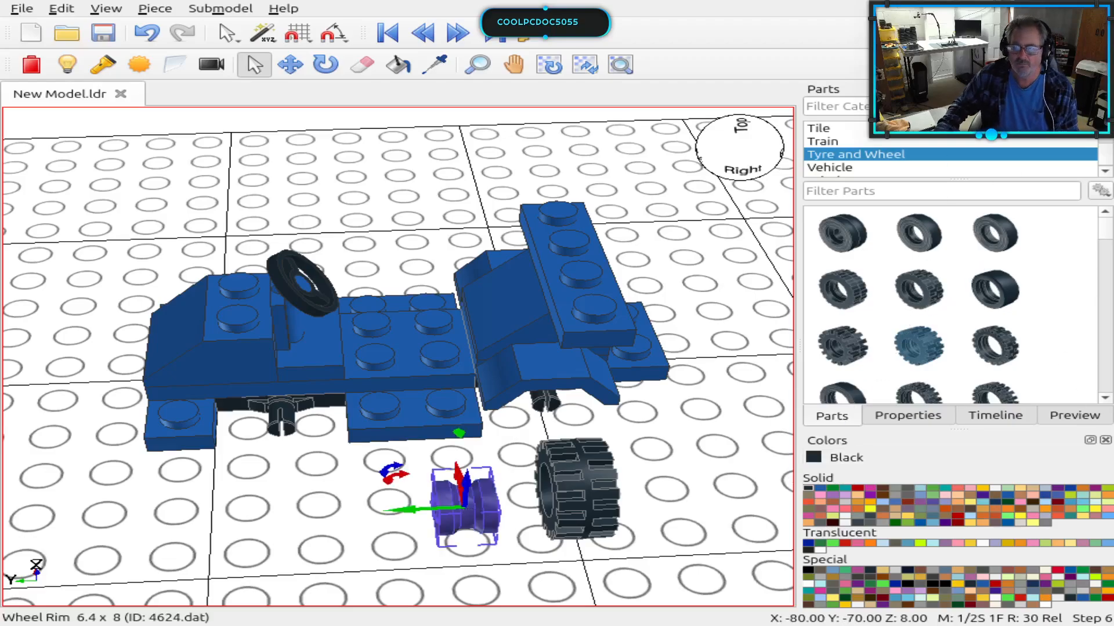
pyautogui.click(1074, 417)
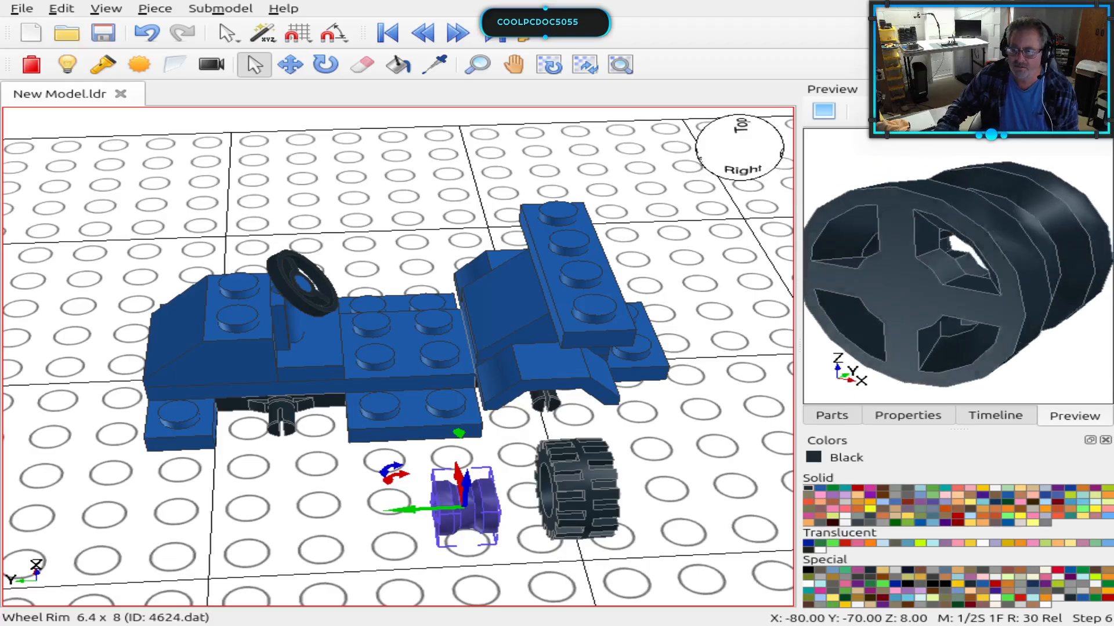
pyautogui.moveTo(992, 286); pyautogui.dragTo(1042, 284)
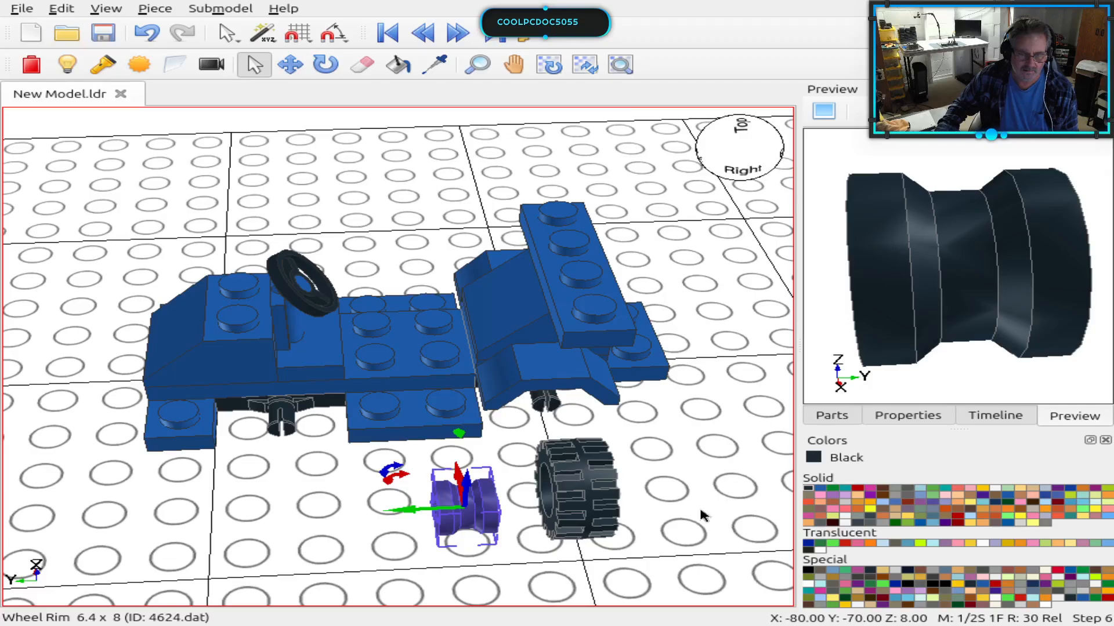
pyautogui.click(589, 515)
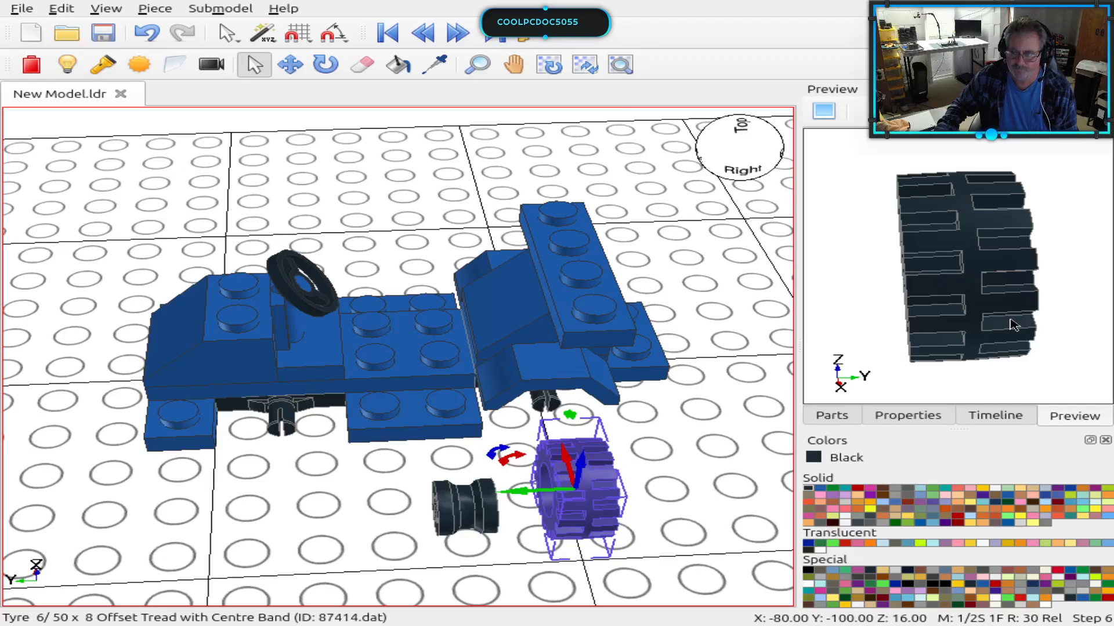
pyautogui.moveTo(974, 333)
pyautogui.mouseDown()
pyautogui.moveTo(916, 327)
pyautogui.moveTo(962, 316)
pyautogui.mouseUp()
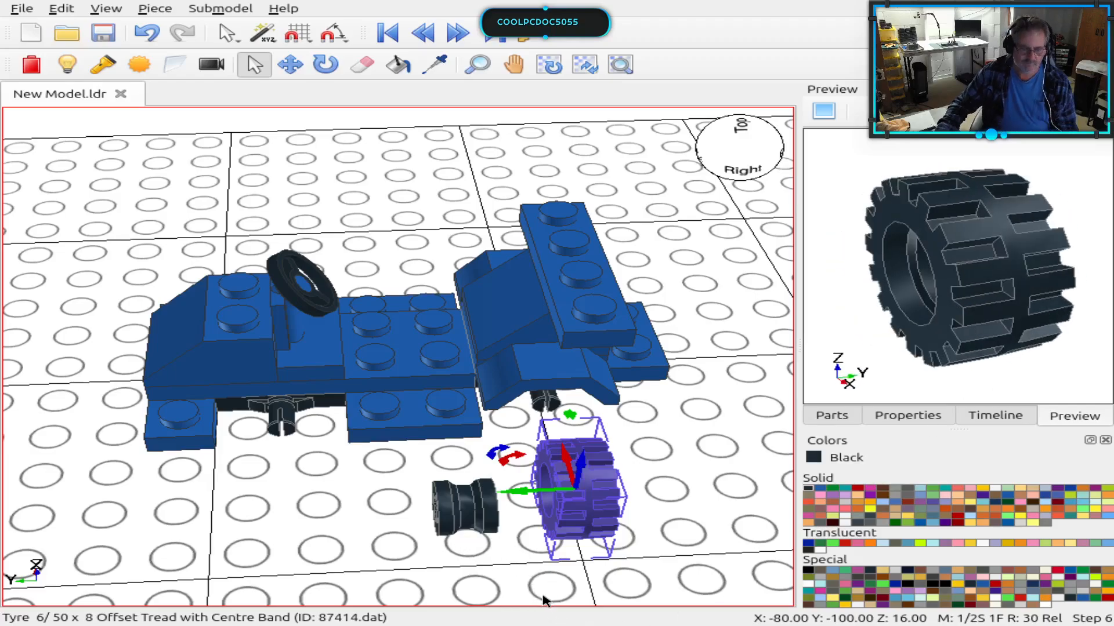
pyautogui.click(387, 560)
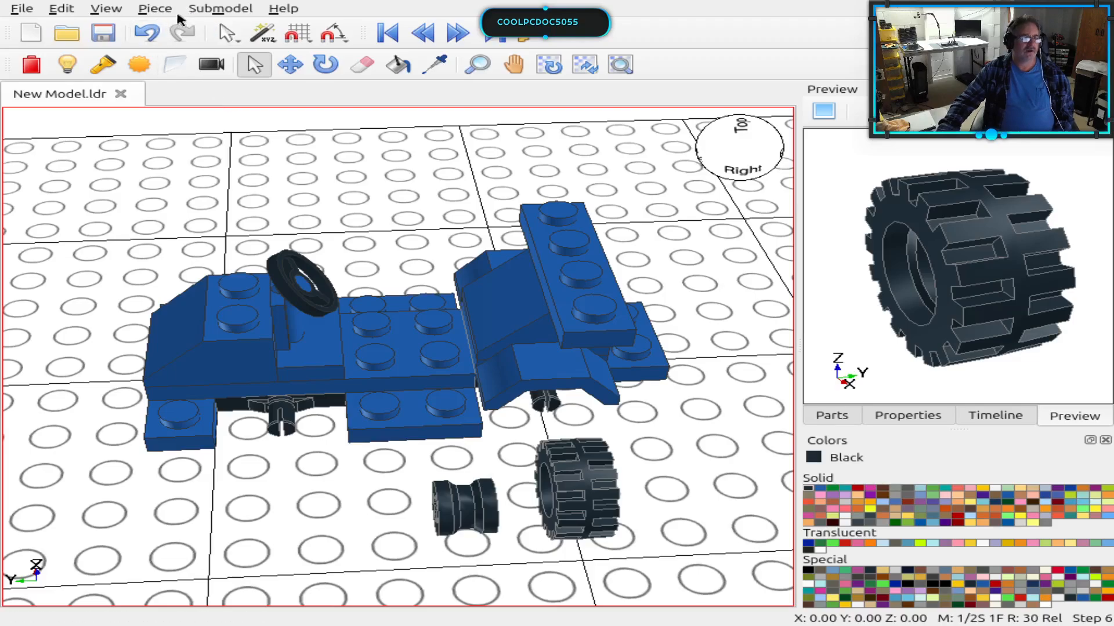
# Step: Turn off movement snapping and move the wheel rim inside the tyre to X -80, Y -99.43, Z 16.65
pyautogui.click(295, 34)
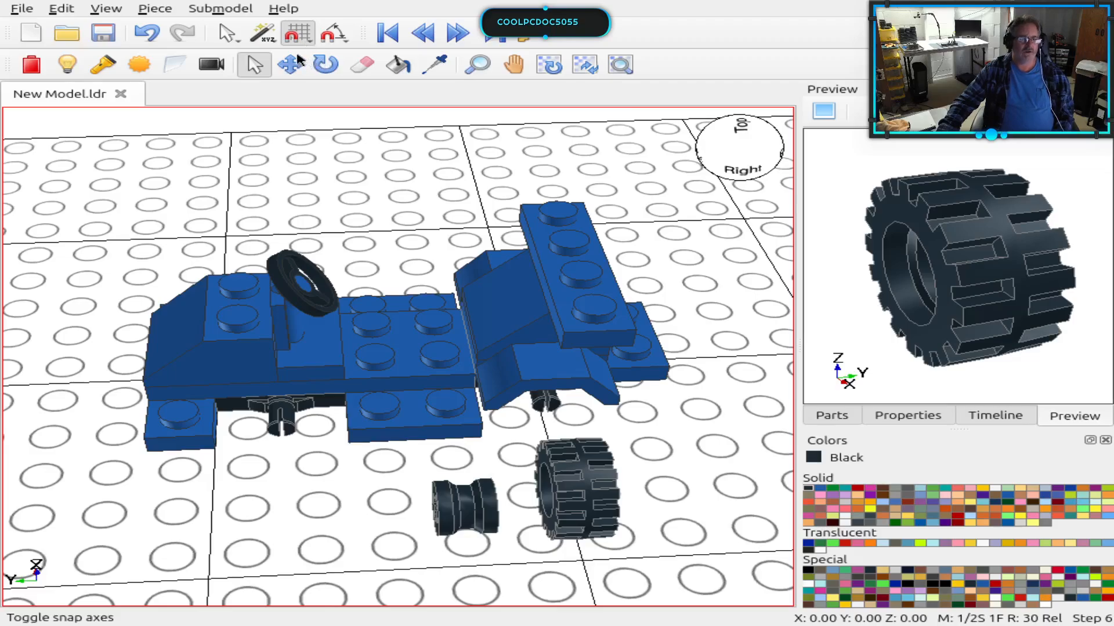
pyautogui.click(468, 524)
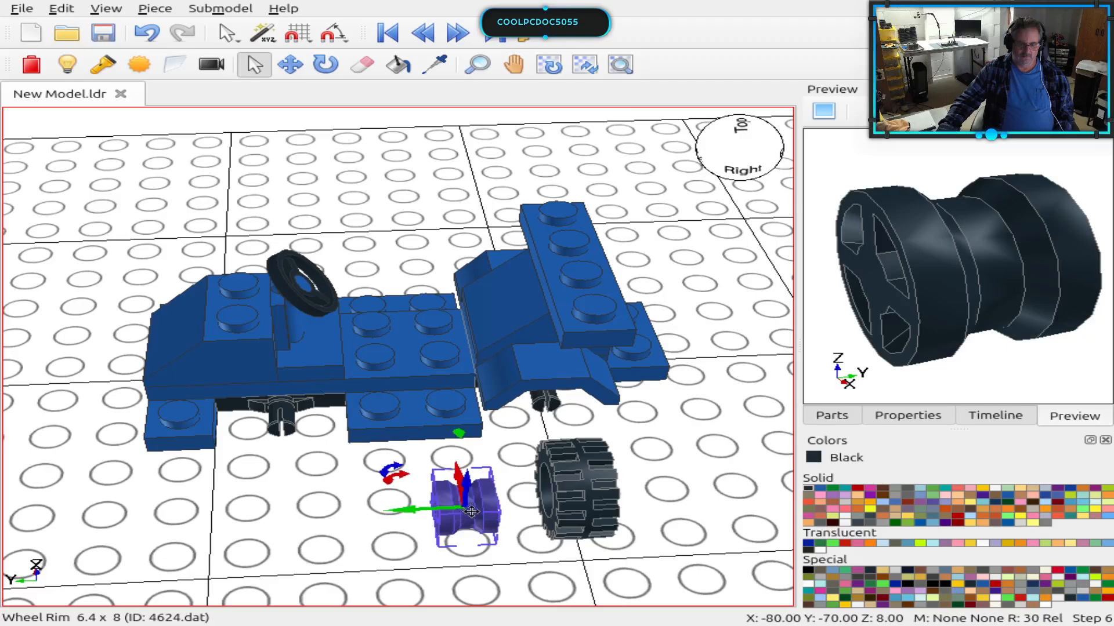
pyautogui.moveTo(426, 509); pyautogui.dragTo(472, 508)
pyautogui.moveTo(401, 553); pyautogui.dragTo(614, 530, button='right')
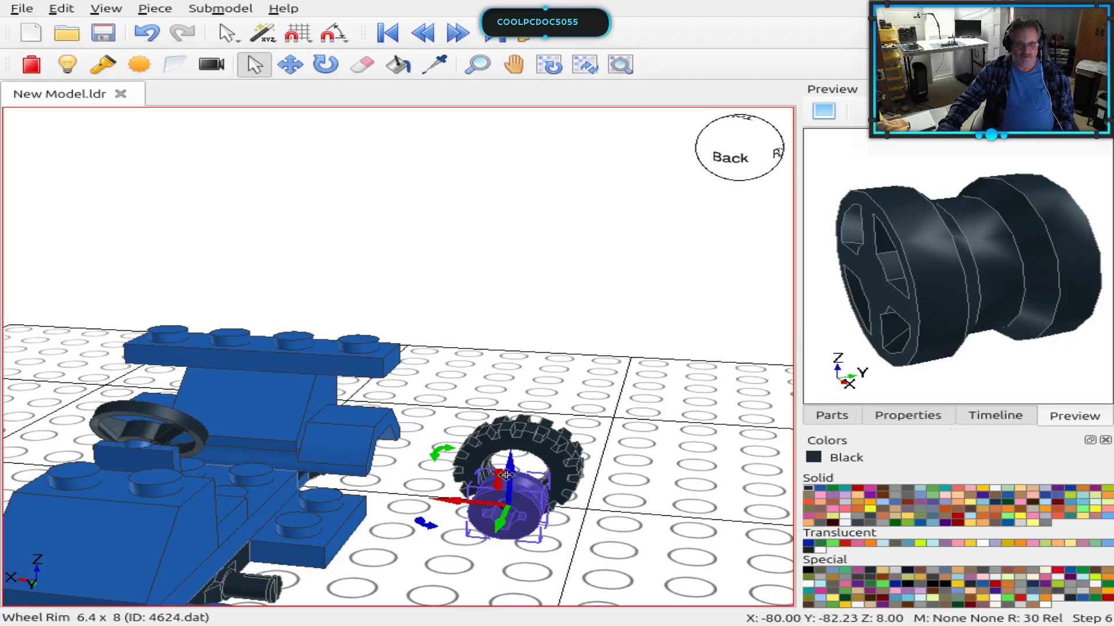
pyautogui.moveTo(510, 470); pyautogui.dragTo(509, 446)
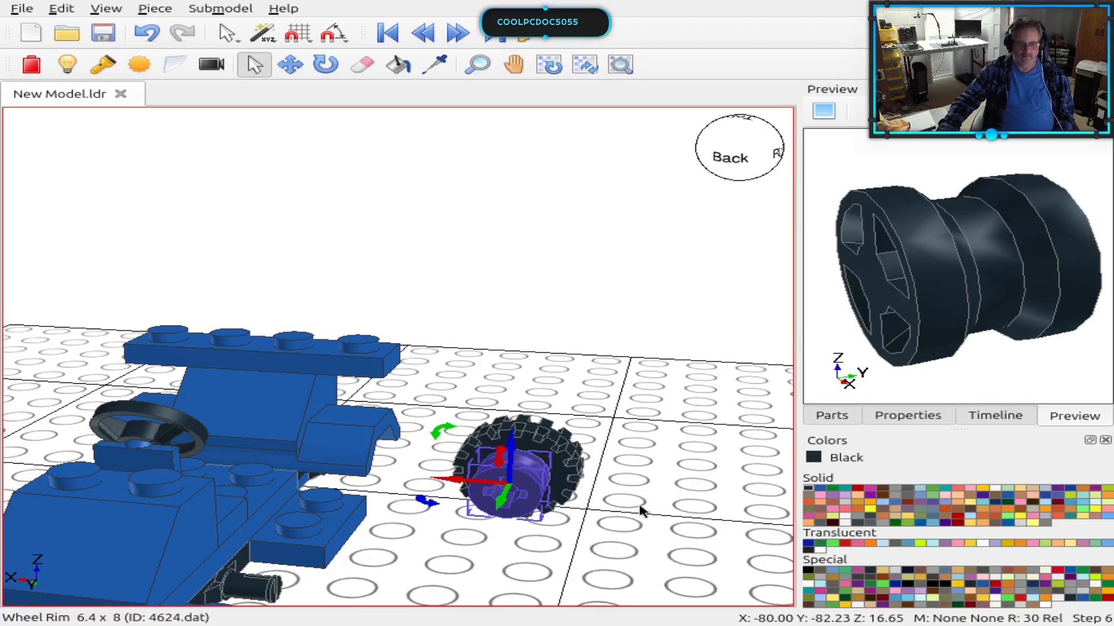
pyautogui.moveTo(641, 511); pyautogui.dragTo(423, 505, button='right')
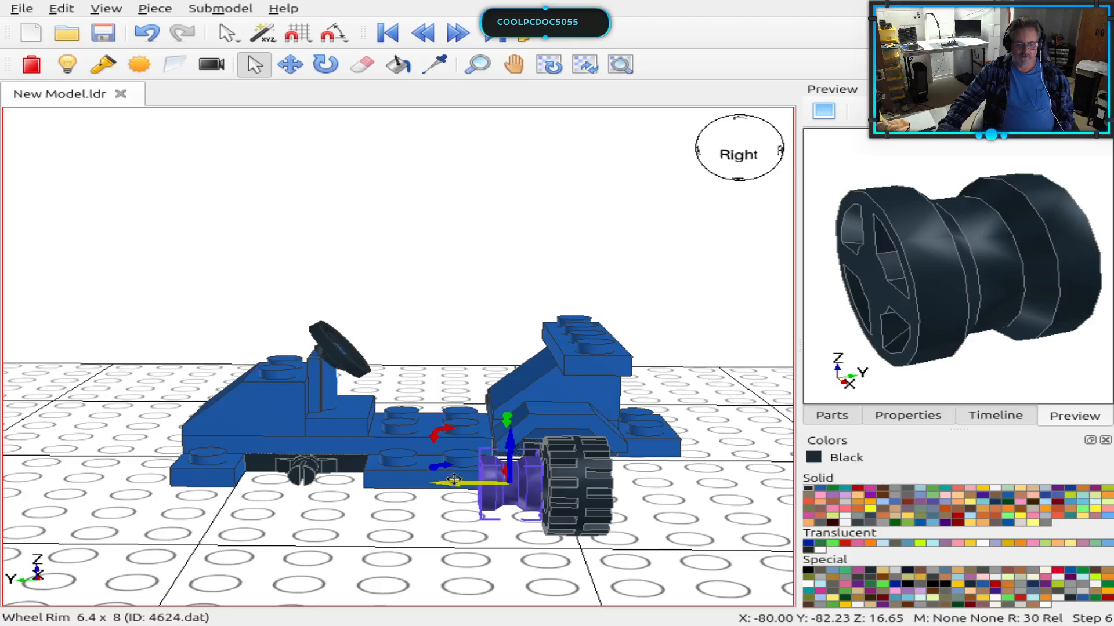
pyautogui.moveTo(454, 479); pyautogui.dragTo(493, 483)
pyautogui.click(493, 552)
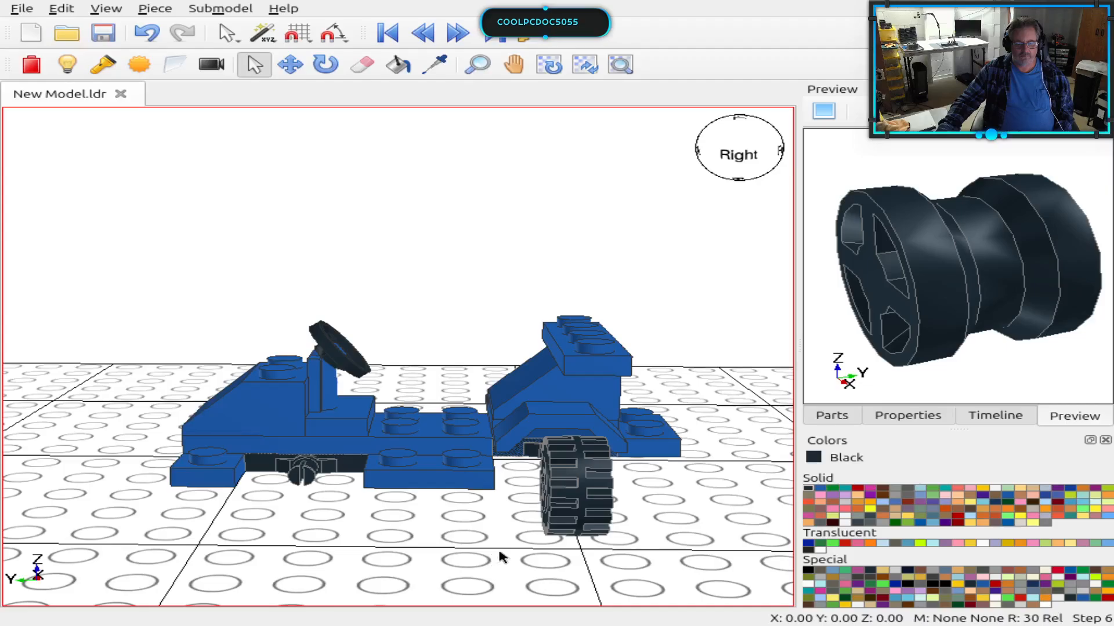
# Step: Select the wheel rim and tyre together and rotate them 90 degrees about the Z axis in 30-degree increments
pyautogui.moveTo(499, 556); pyautogui.dragTo(679, 545, button='right')
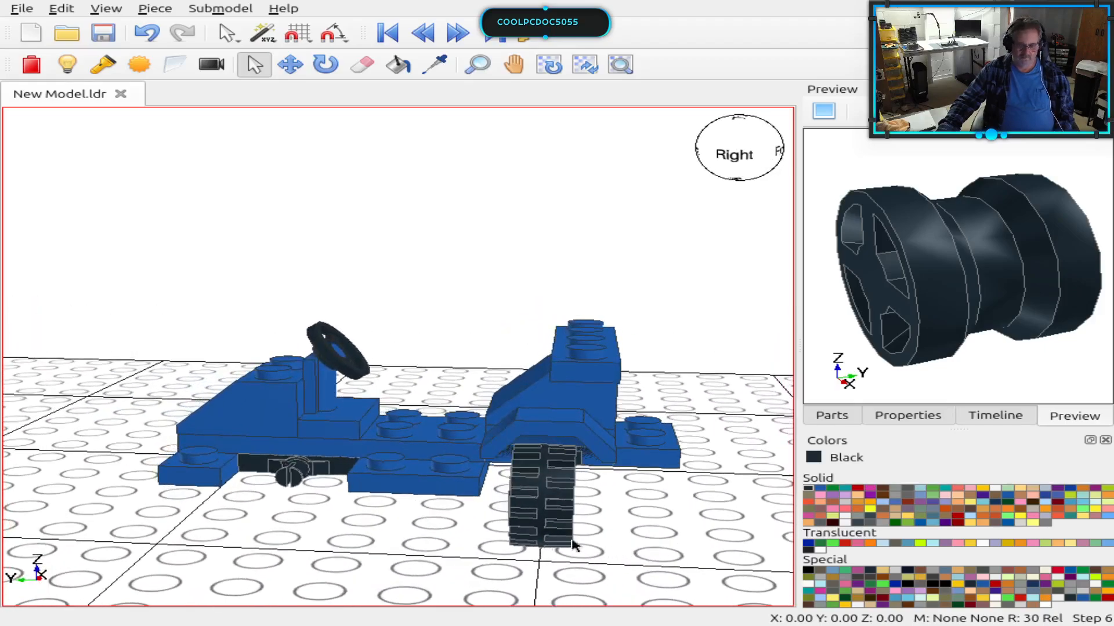
pyautogui.moveTo(669, 524); pyautogui.dragTo(479, 542, button='right')
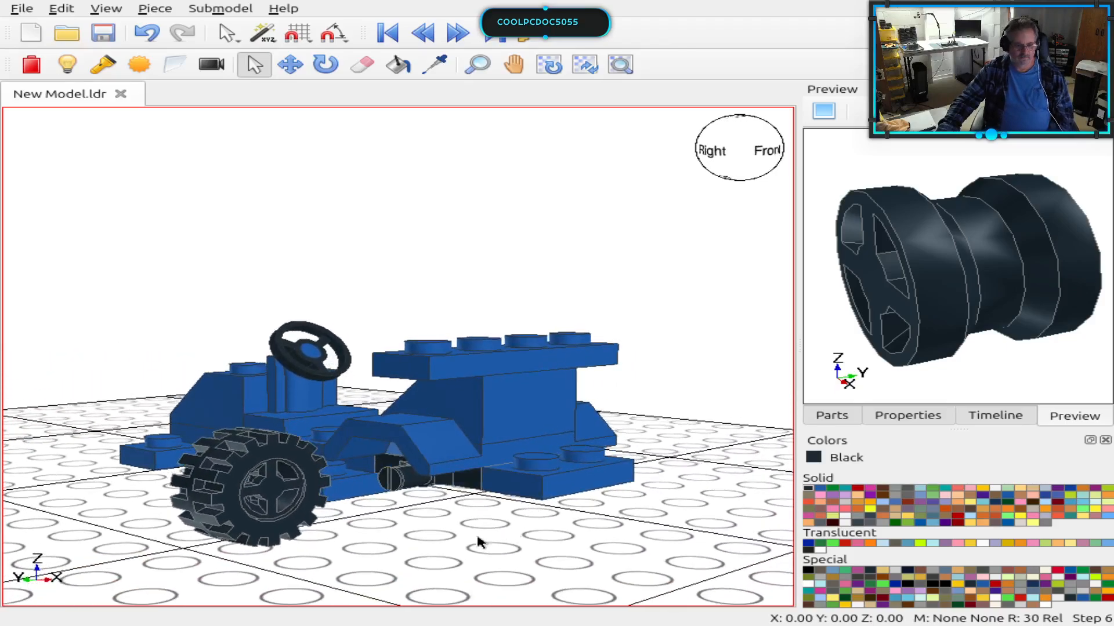
pyautogui.click(261, 500)
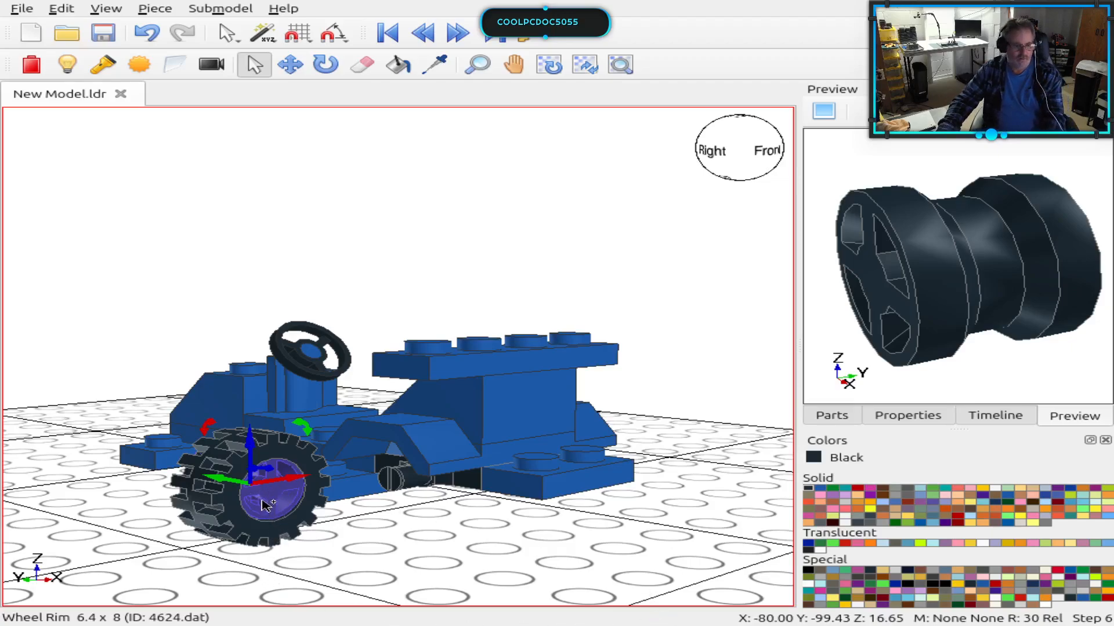
pyautogui.keyDown('ctrl'); pyautogui.click(235, 515); pyautogui.keyUp('ctrl')
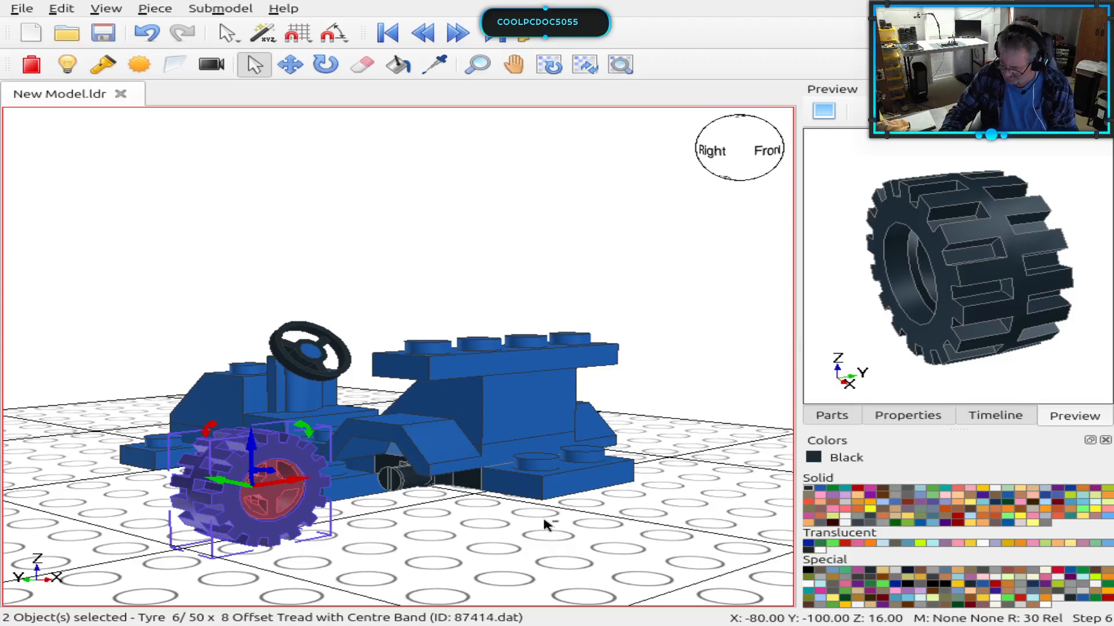
pyautogui.hotkey('shift', 'pagedown')
pyautogui.hotkey('shift', 'pagedown')
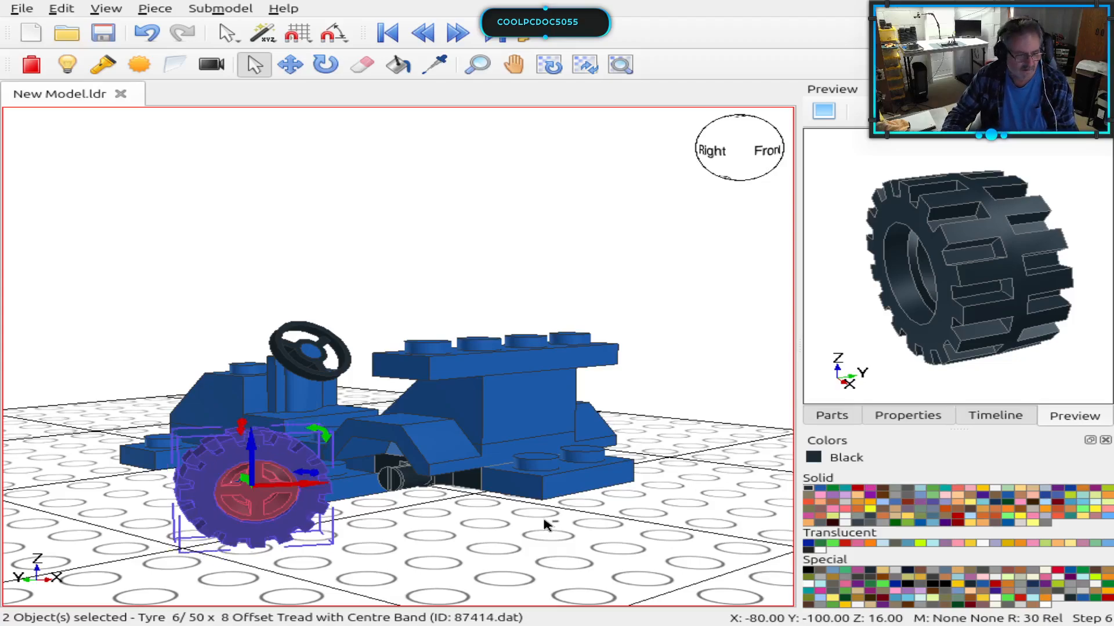
pyautogui.hotkey('shift', 'pagedown')
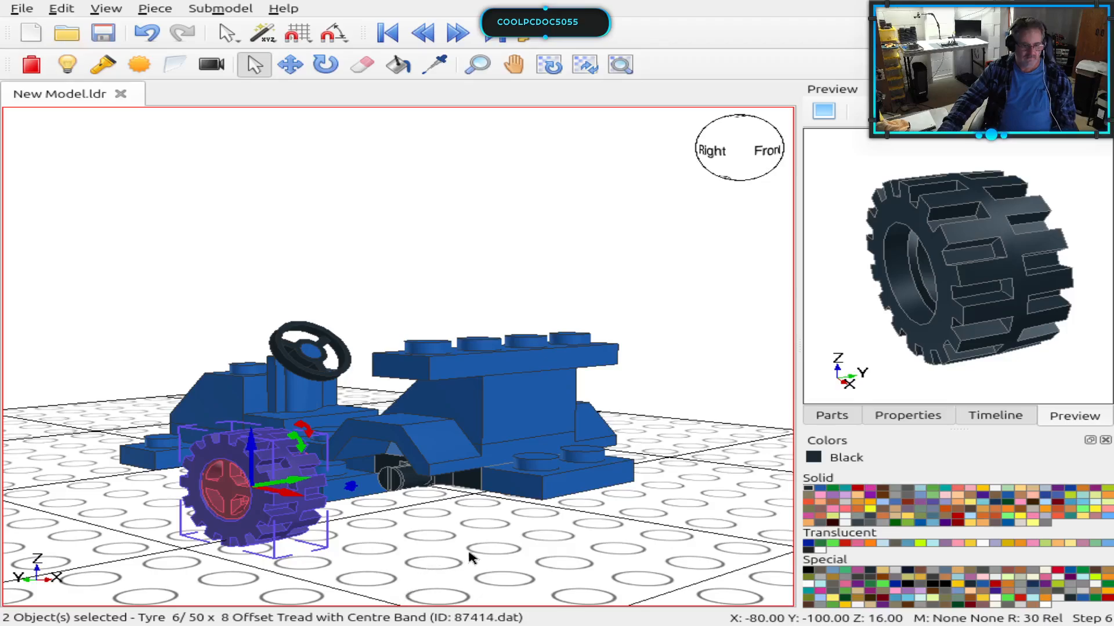
pyautogui.click(481, 531)
# Step: Move the rim and tyre together alongside the front wheel pin, with the rim at Y -15.43, Z 9.66
pyautogui.moveTo(436, 591); pyautogui.dragTo(506, 596, button='right')
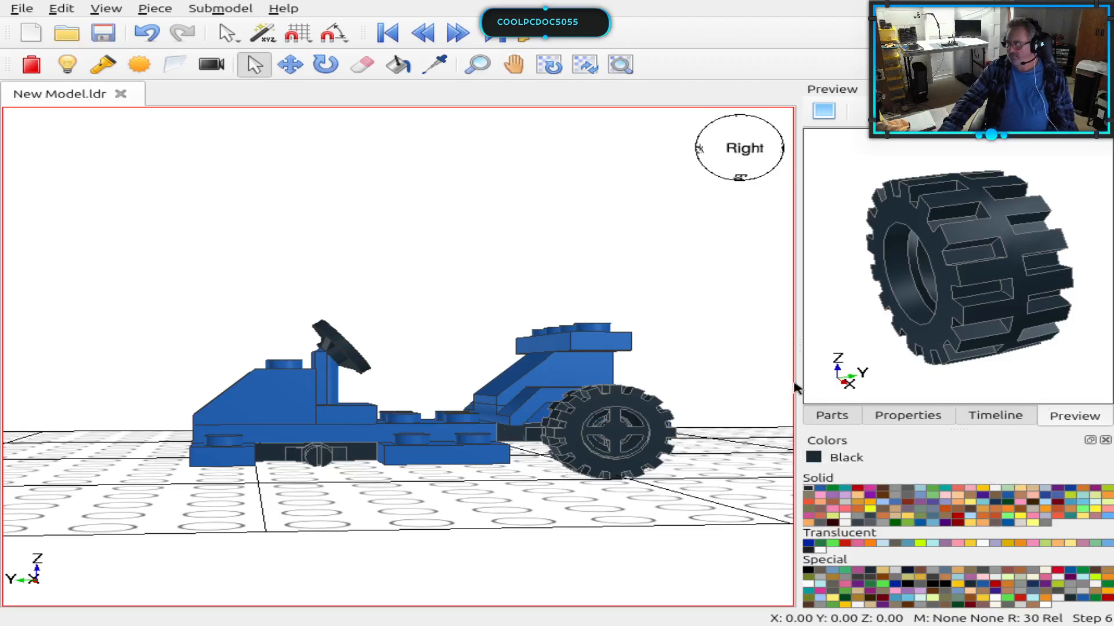
pyautogui.click(605, 400)
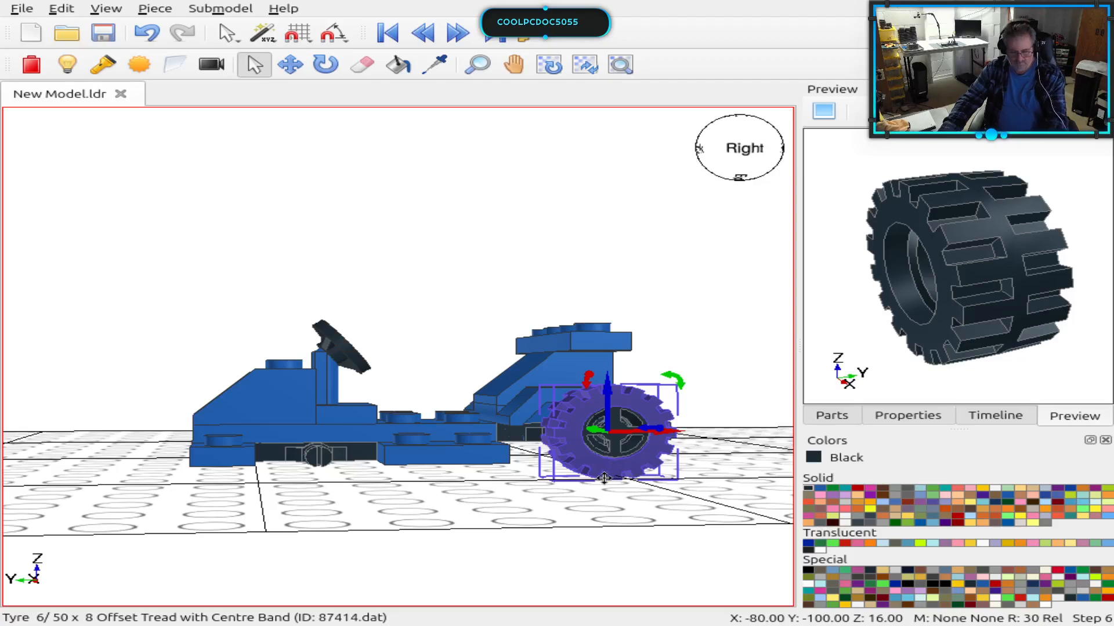
pyautogui.keyDown('ctrl'); pyautogui.click(610, 443); pyautogui.keyUp('ctrl')
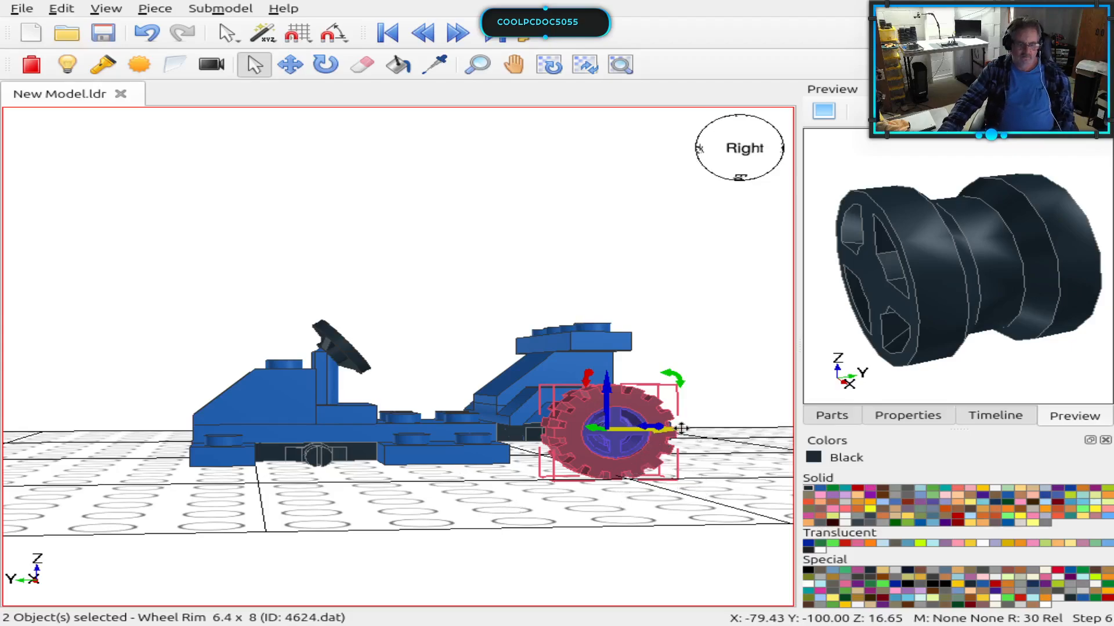
pyautogui.moveTo(666, 429); pyautogui.dragTo(370, 430)
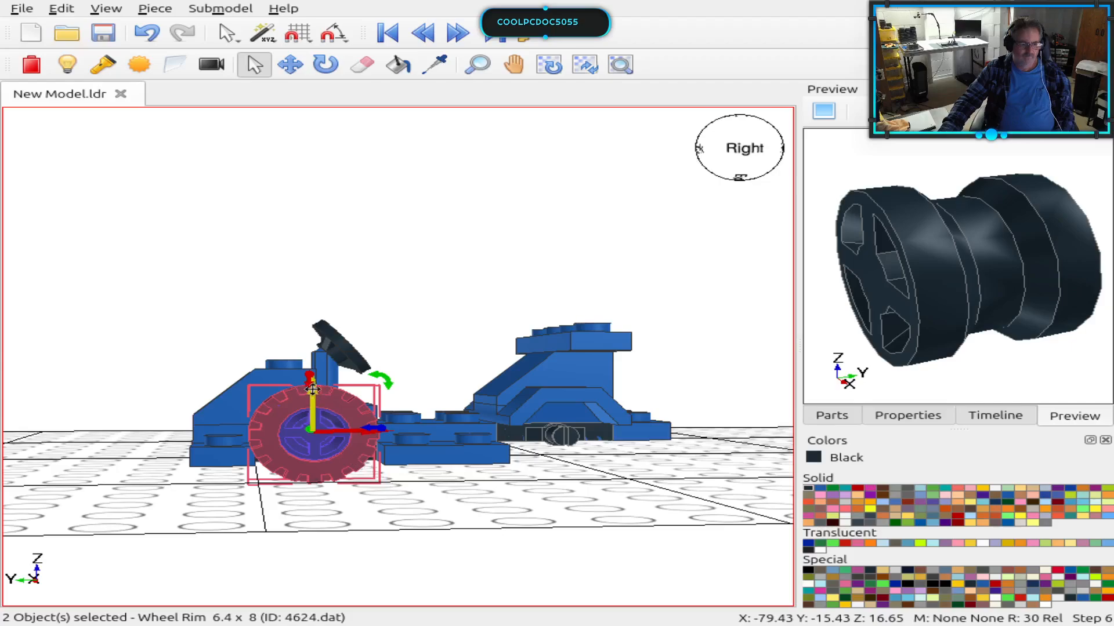
pyautogui.moveTo(312, 394)
pyautogui.mouseDown()
pyautogui.moveTo(312, 477)
pyautogui.moveTo(312, 416)
pyautogui.mouseUp()
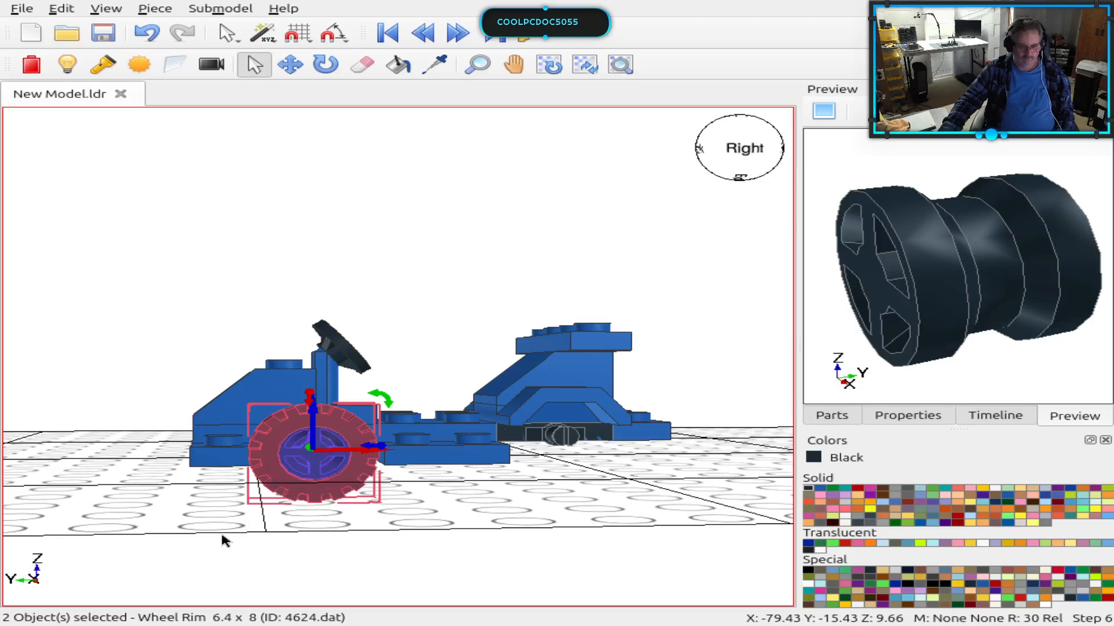
# Step: Slide the wheel assembly onto the front wheel pin, setting the rim at X -29.20, Y -20.01, Z 4.73
pyautogui.moveTo(222, 535); pyautogui.dragTo(573, 400, button='right')
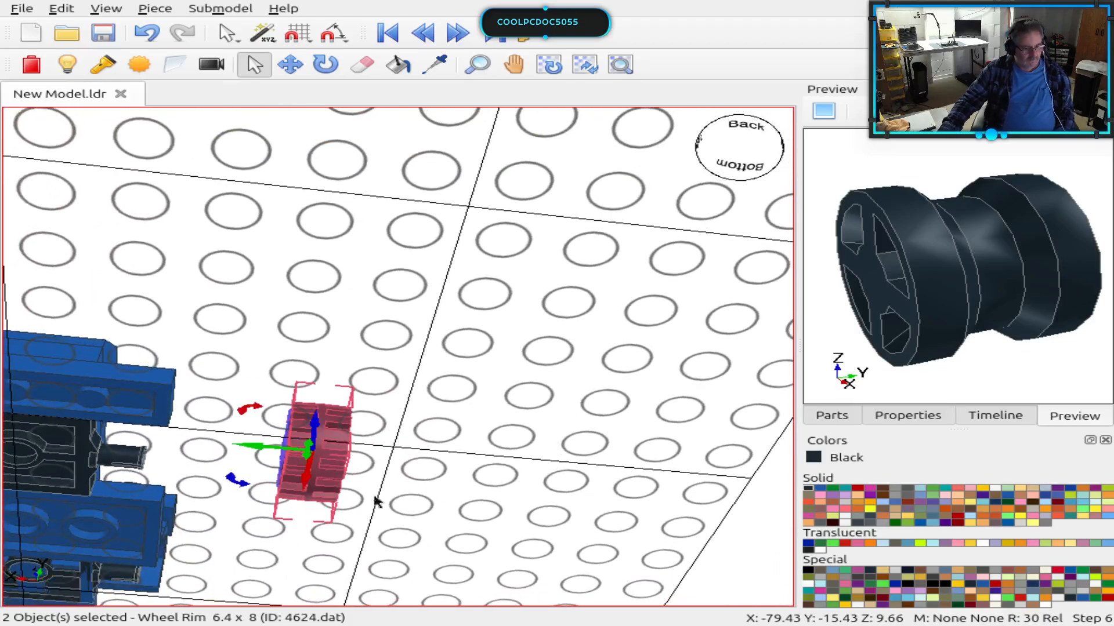
pyautogui.moveTo(253, 449); pyautogui.dragTo(94, 434)
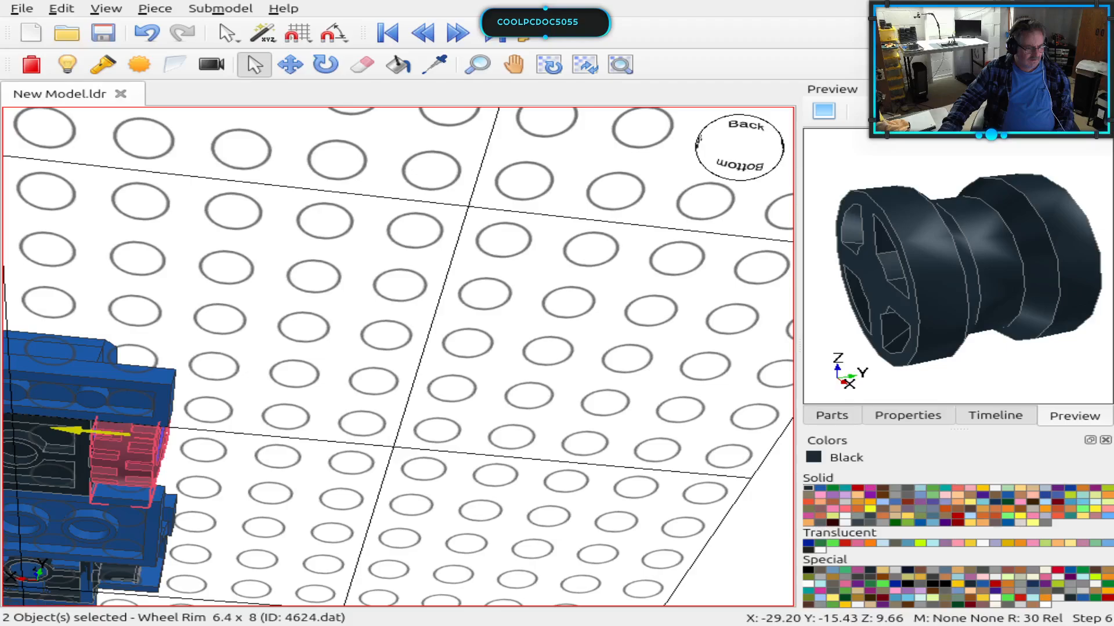
pyautogui.moveTo(312, 523); pyautogui.dragTo(244, 615, button='right')
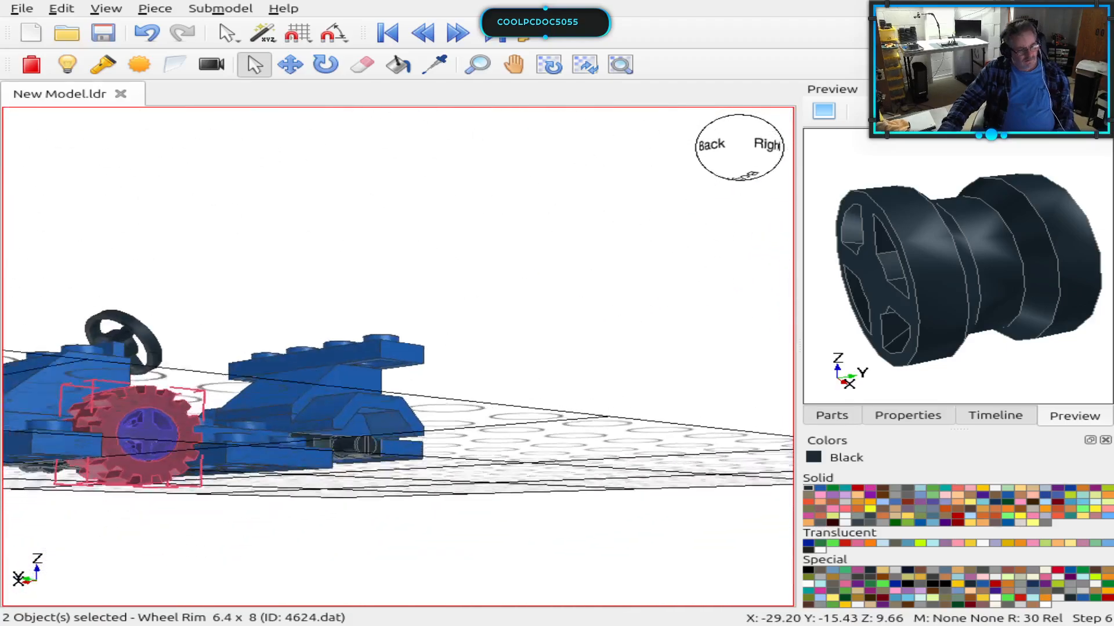
pyautogui.moveTo(396, 441); pyautogui.dragTo(684, 496, button='right')
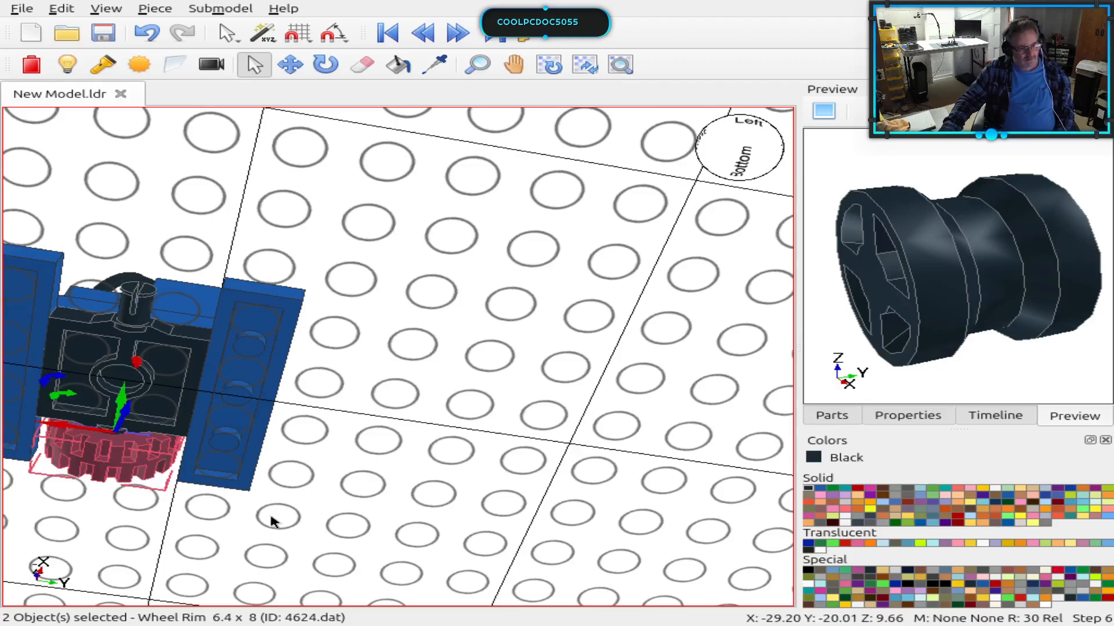
pyautogui.scroll(2, 272, 520)
pyautogui.moveTo(203, 497); pyautogui.dragTo(356, 336, button='right')
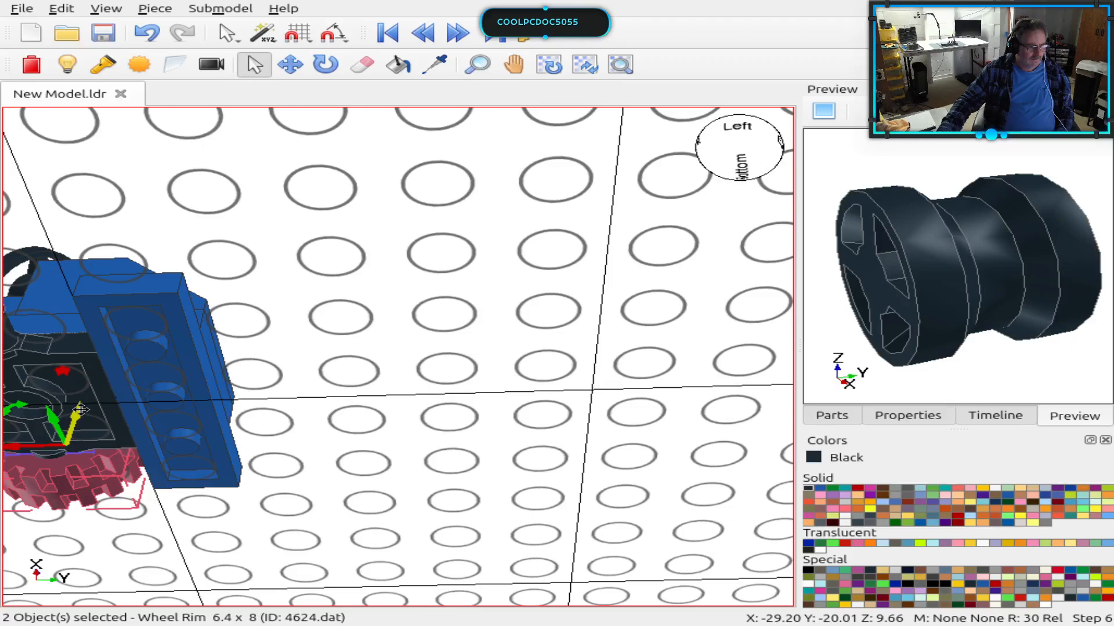
pyautogui.moveTo(68, 421); pyautogui.dragTo(70, 446)
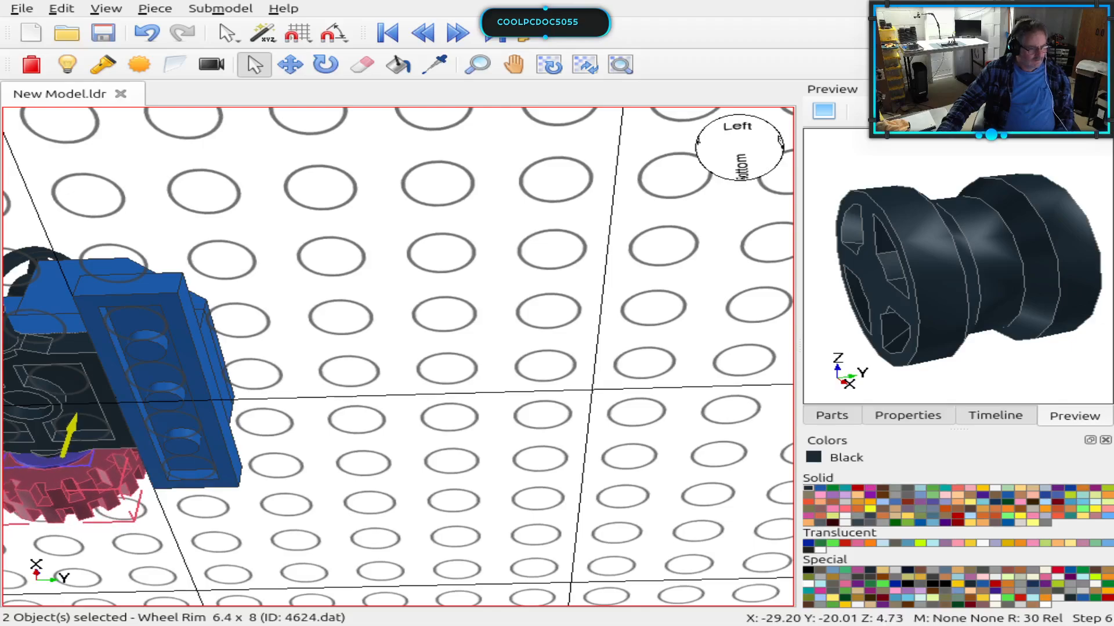
pyautogui.click(268, 514)
# Step: Fine-tune the front rim and tyre on their pin to Y -19.68, lowering the tyre to Z 2.83
pyautogui.moveTo(304, 514); pyautogui.dragTo(169, 574, button='right')
pyautogui.moveTo(76, 604)
pyautogui.mouseDown(button='right')
pyautogui.moveTo(87, 580)
pyautogui.moveTo(76, 603)
pyautogui.mouseUp(button='right')
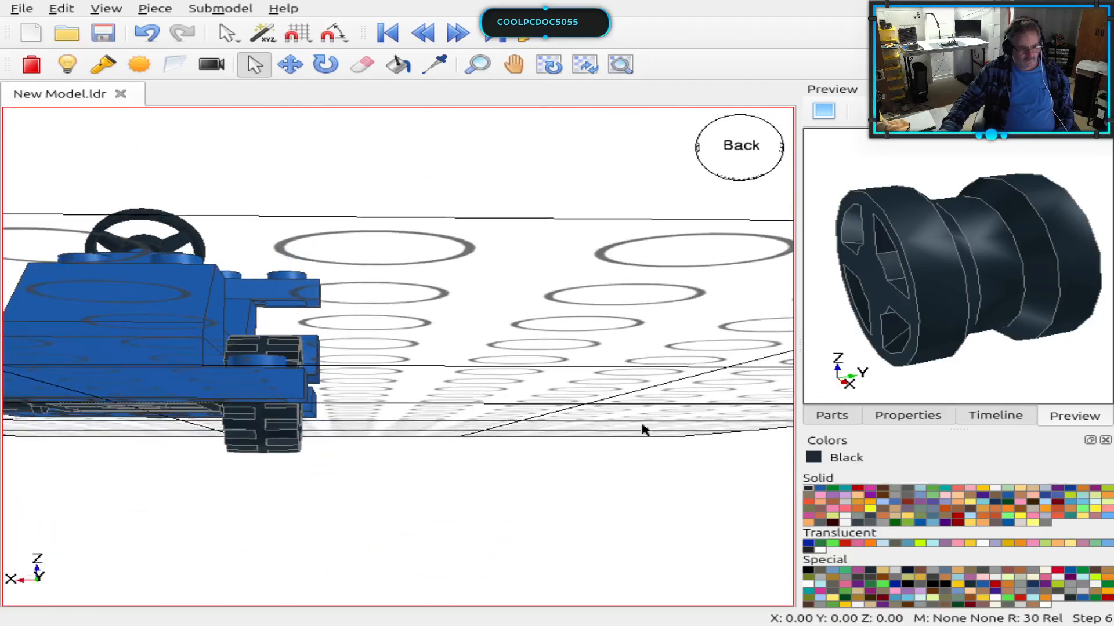
pyautogui.moveTo(620, 438); pyautogui.dragTo(357, 435, button='right')
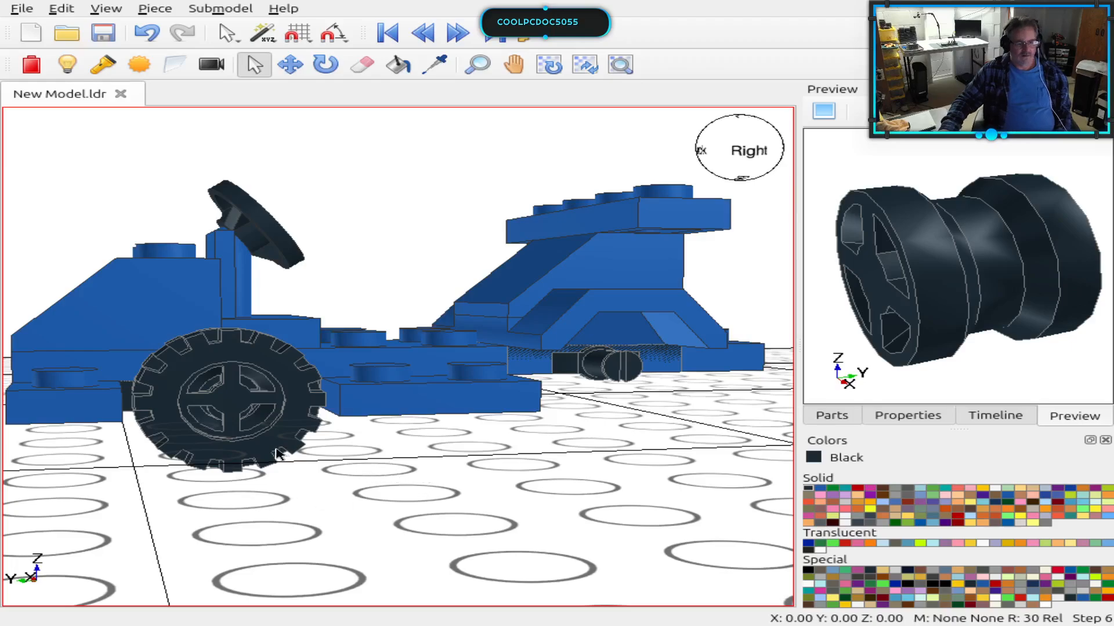
pyautogui.click(210, 418)
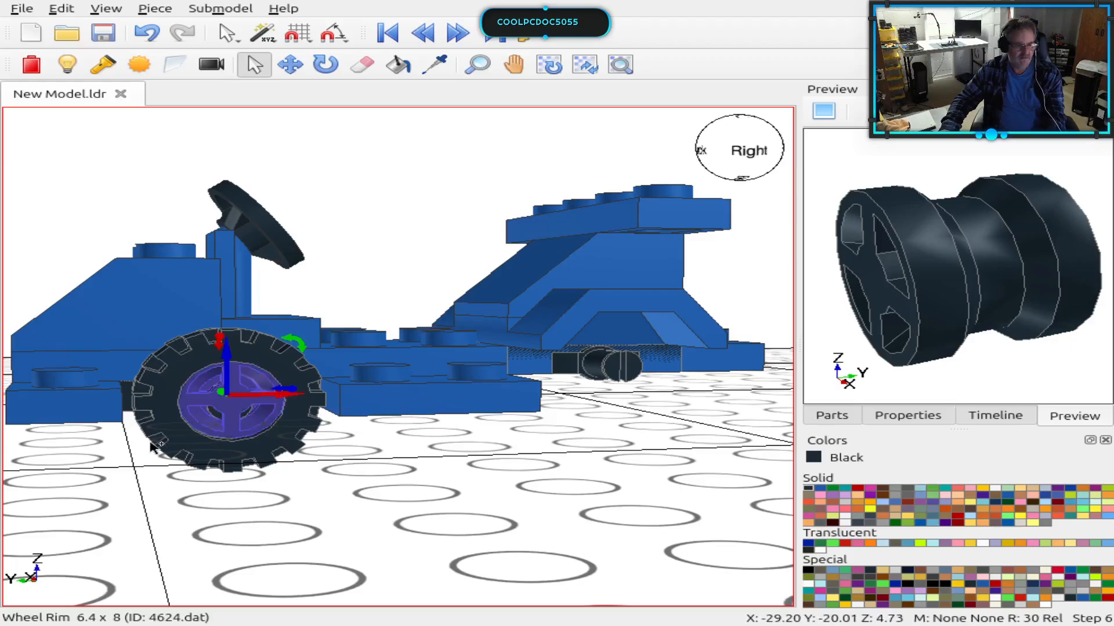
pyautogui.keyDown('ctrl'); pyautogui.click(167, 445); pyautogui.keyUp('ctrl')
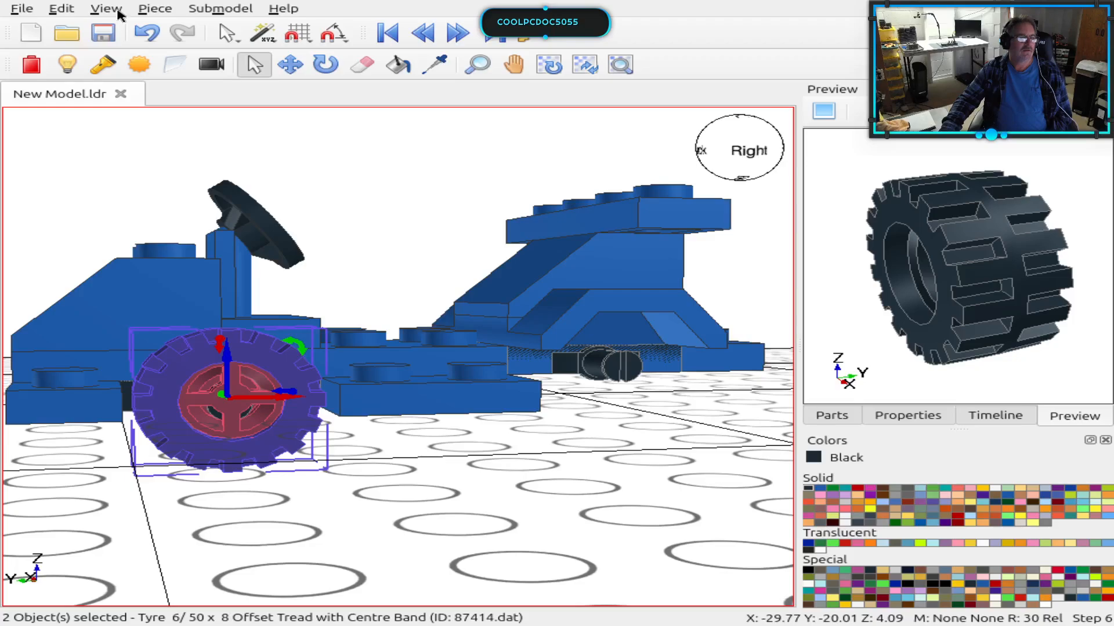
pyautogui.click(155, 9)
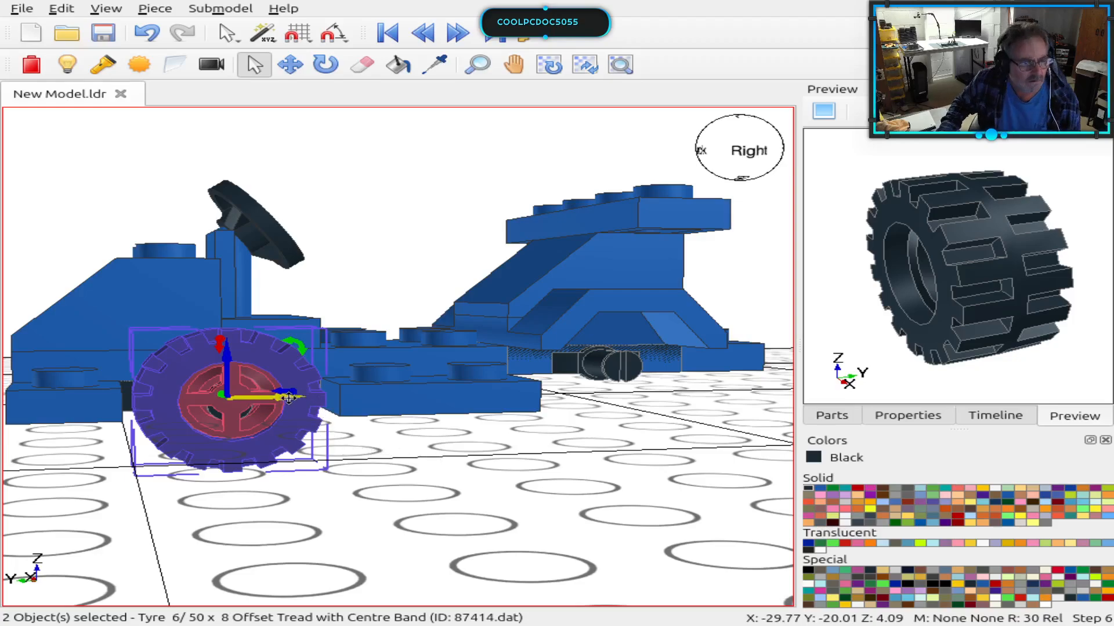
pyautogui.moveTo(288, 398)
pyautogui.mouseDown()
pyautogui.moveTo(539, 392)
pyautogui.moveTo(301, 397)
pyautogui.mouseUp()
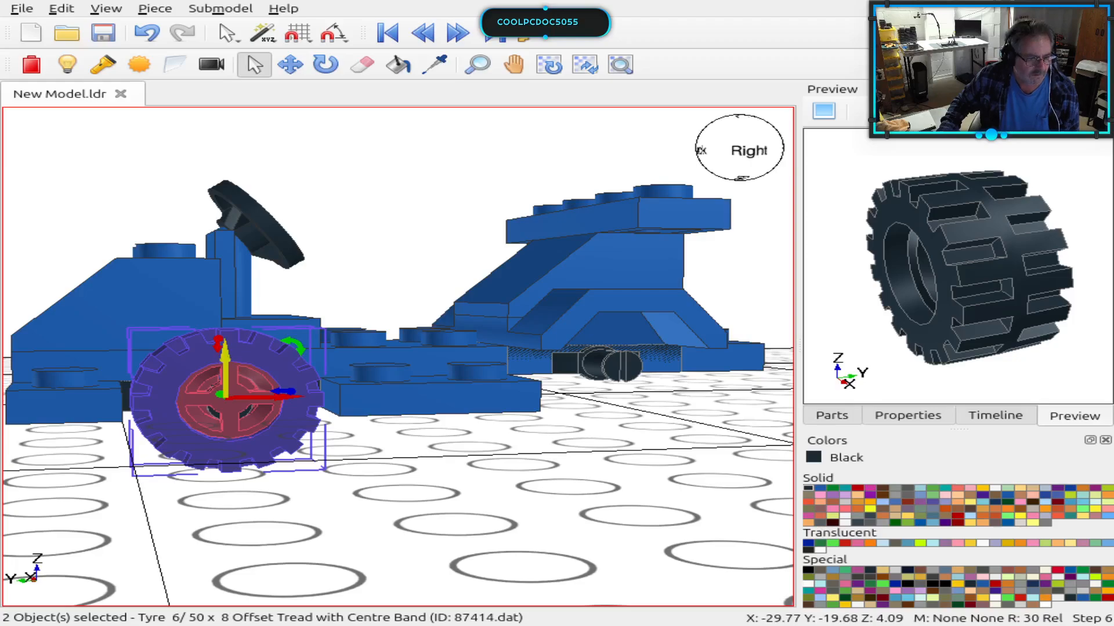
pyautogui.moveTo(225, 351); pyautogui.dragTo(225, 357)
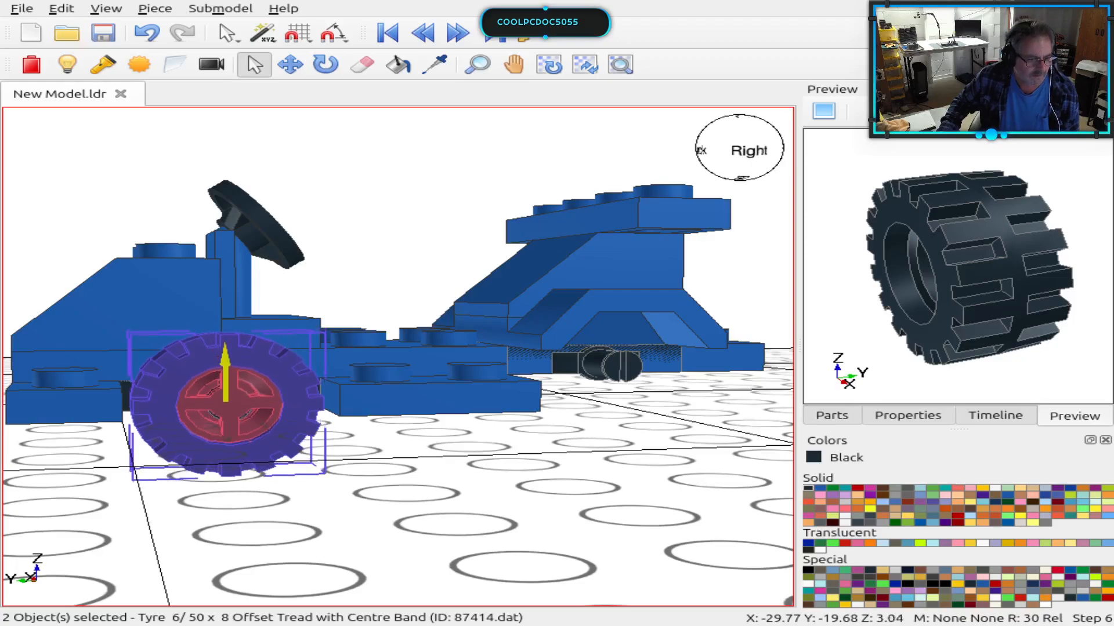
pyautogui.click(513, 457)
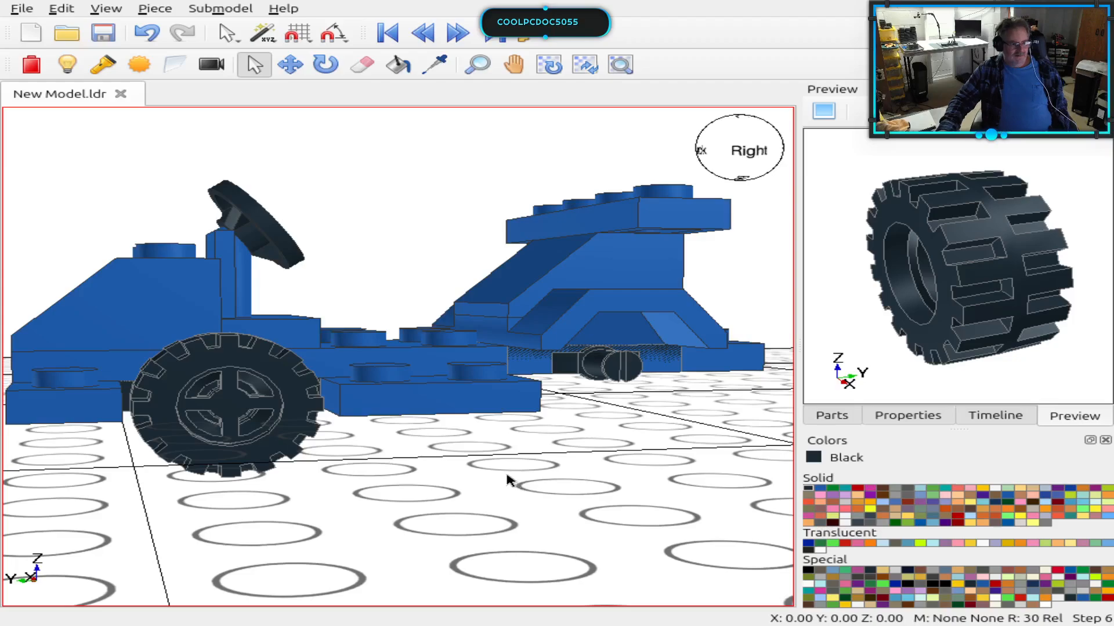
# Step: Duplicate the front wheel's rim and tyre and move the copy back to the rear wheel pin
pyautogui.click(227, 406)
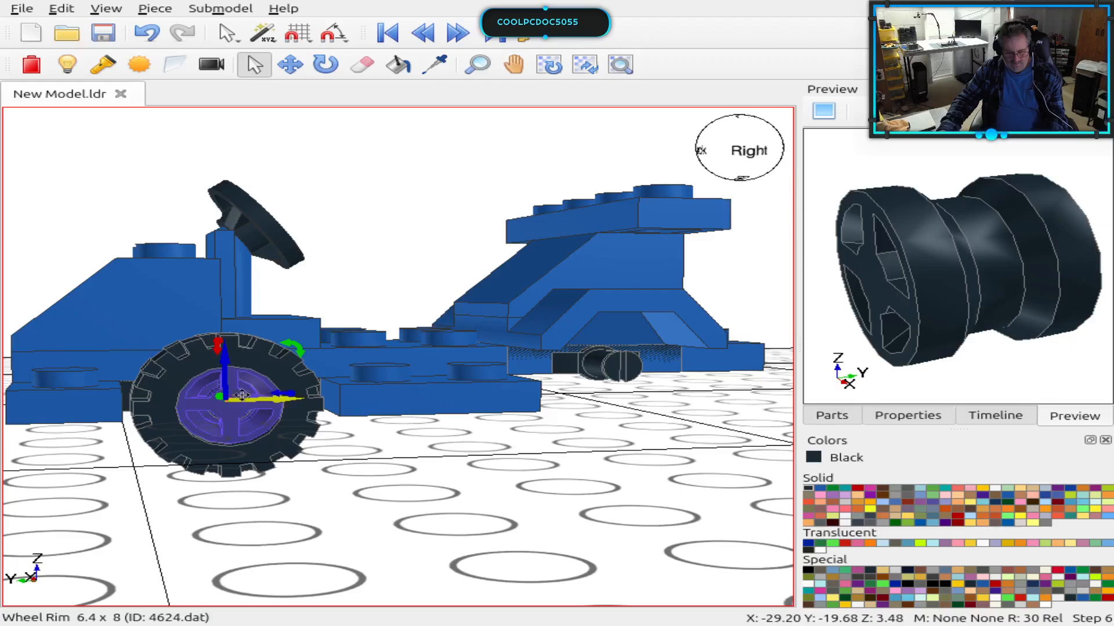
pyautogui.keyDown('ctrl'); pyautogui.click(266, 355); pyautogui.keyUp('ctrl')
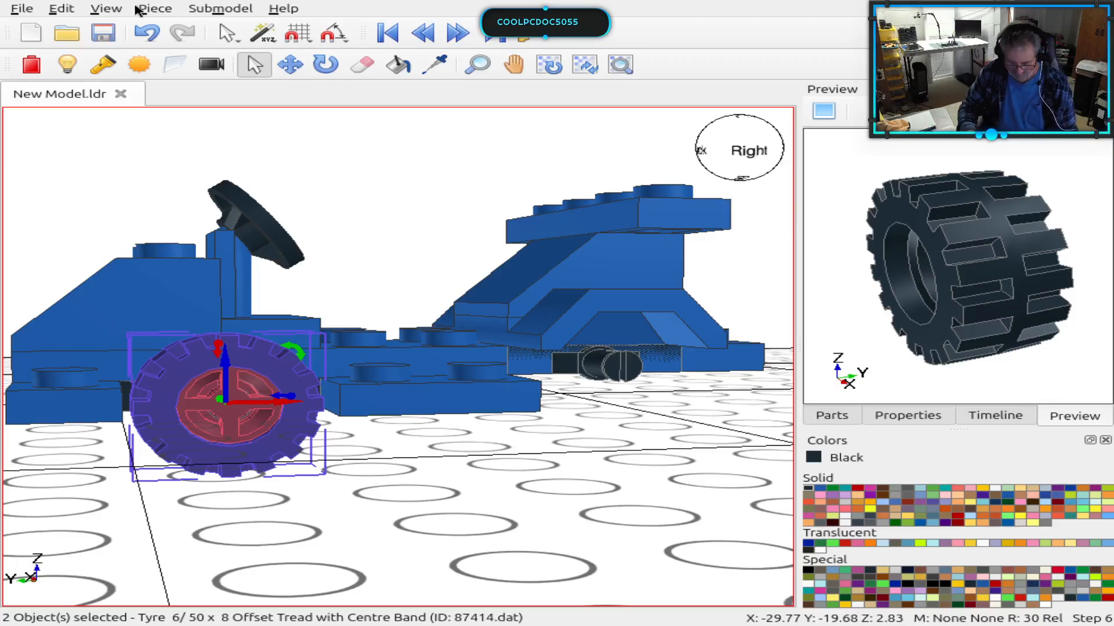
pyautogui.hotkey('ctrl', 'v')
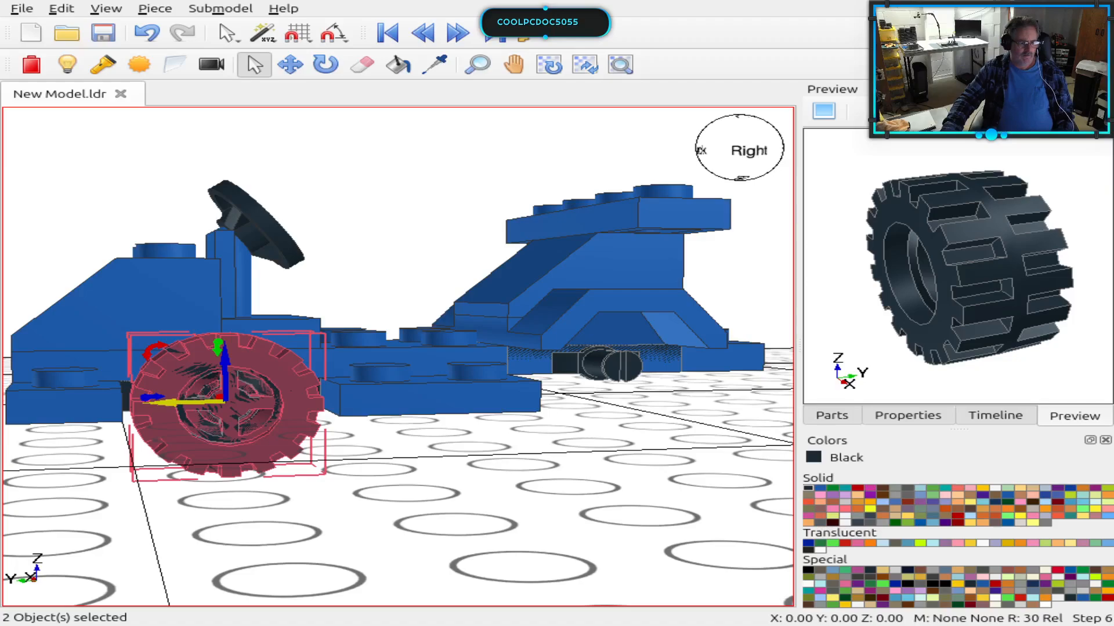
pyautogui.moveTo(186, 401); pyautogui.dragTo(625, 378)
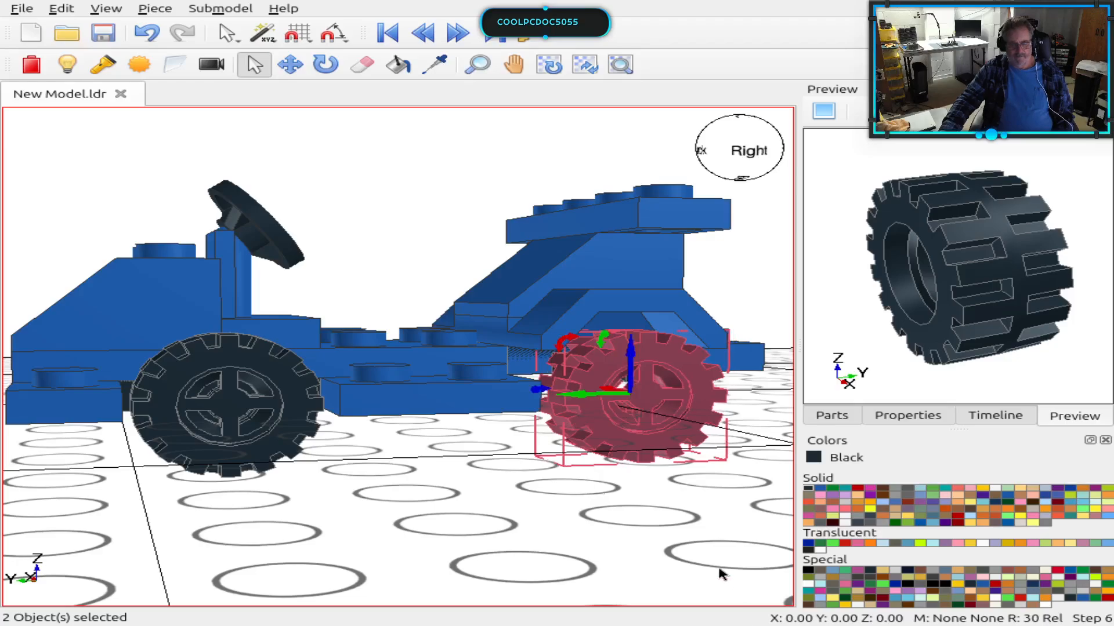
# Step: Centre the copied wheel on the rear wheel pin by nudging it along the car and raising it under the wheel arch
pyautogui.moveTo(719, 574); pyautogui.dragTo(626, 569, button='right')
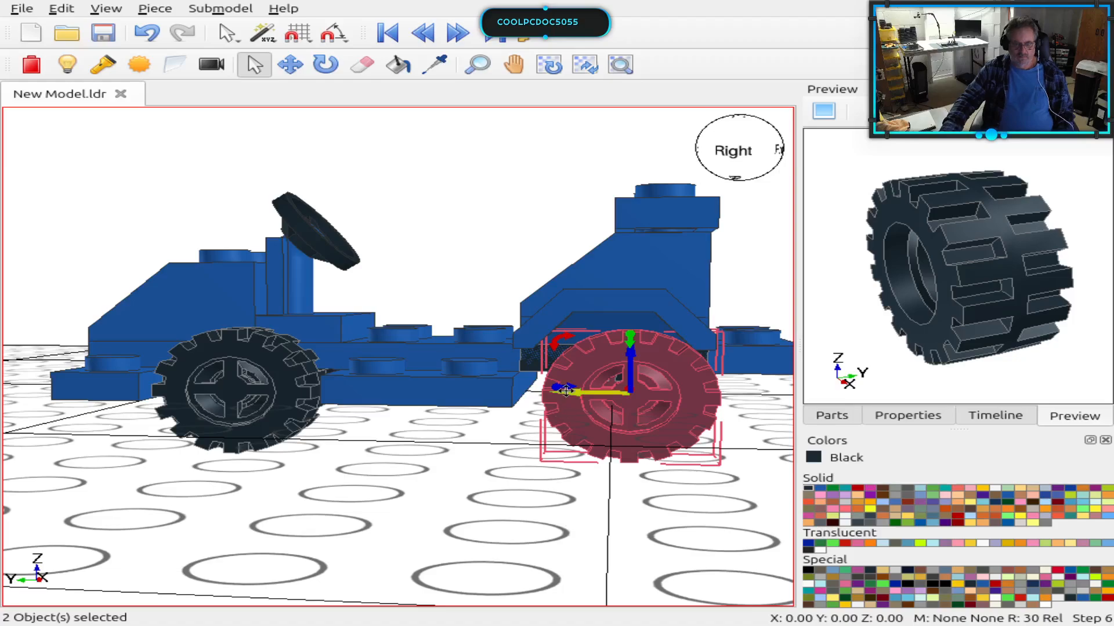
pyautogui.moveTo(566, 390); pyautogui.dragTo(553, 389)
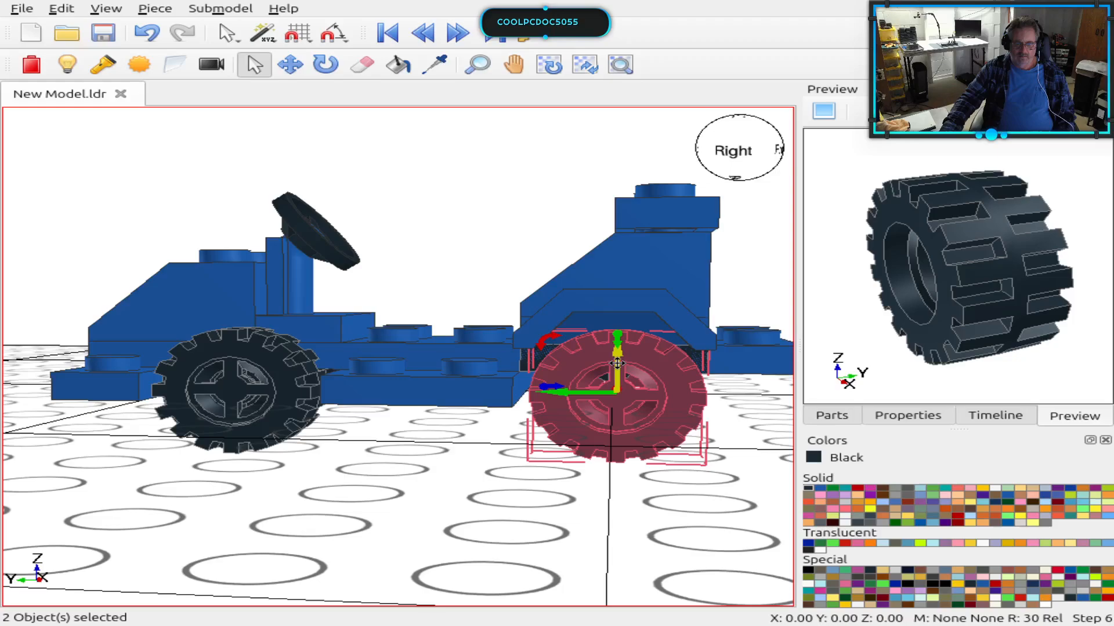
pyautogui.moveTo(617, 354); pyautogui.dragTo(617, 327)
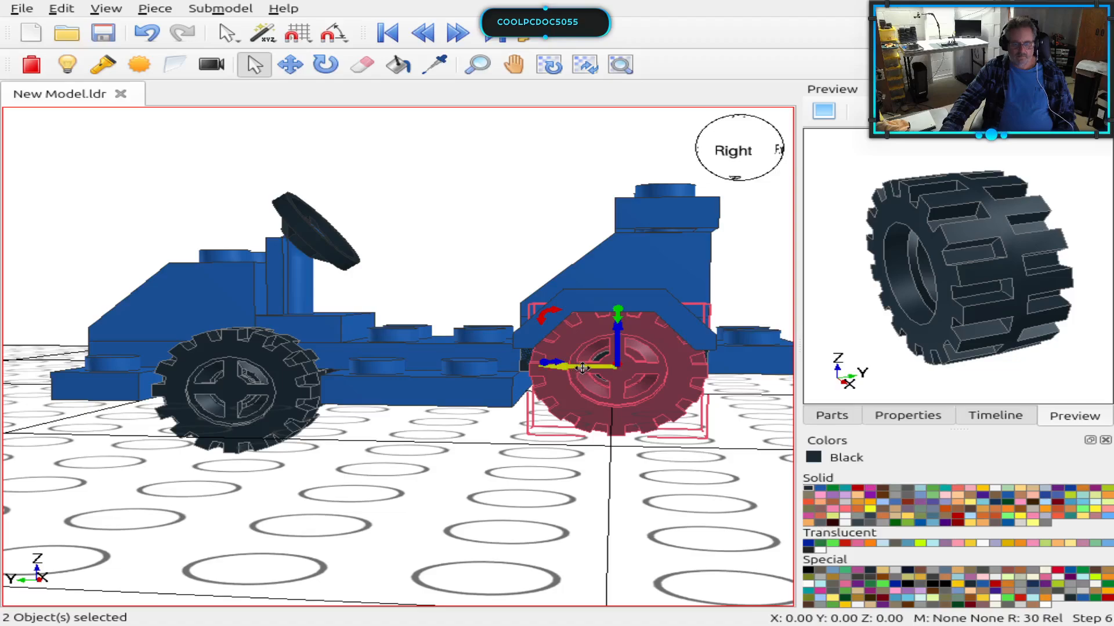
pyautogui.moveTo(586, 366); pyautogui.dragTo(579, 366)
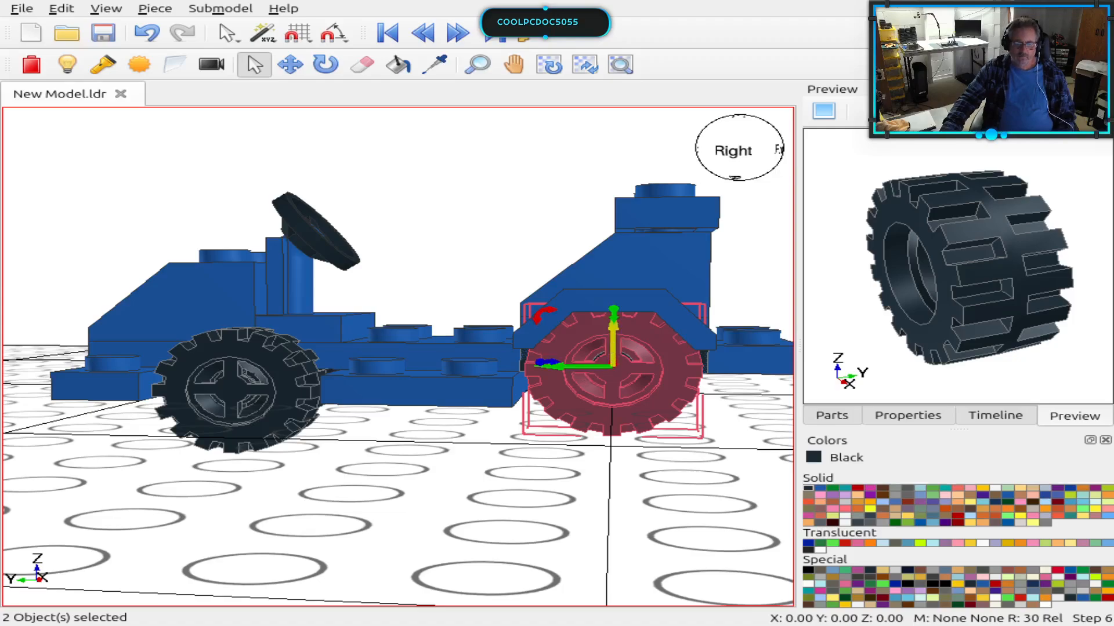
pyautogui.moveTo(613, 334); pyautogui.dragTo(612, 346)
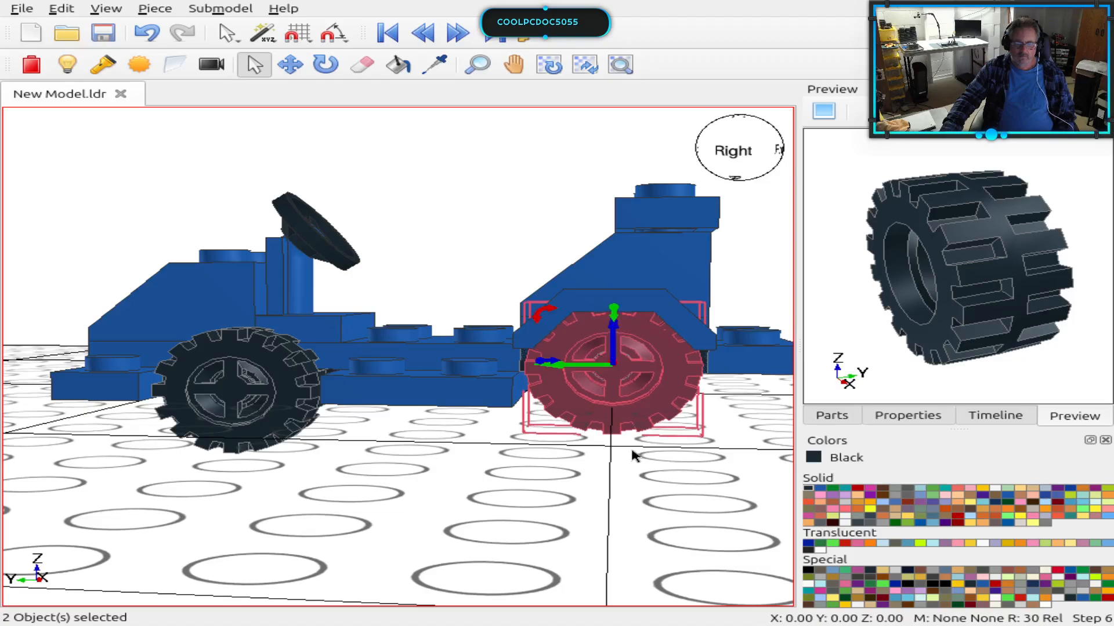
pyautogui.moveTo(641, 484); pyautogui.dragTo(642, 456, button='right')
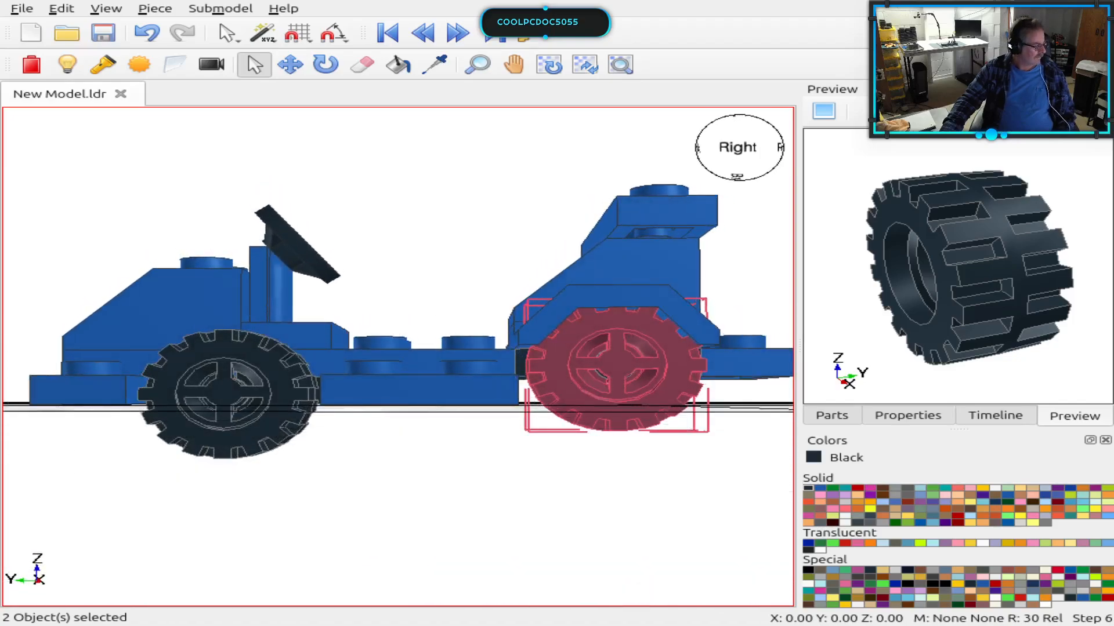
# Step: Check the fit of the rear wheel from below the car, and delete its rim and tyre
pyautogui.moveTo(620, 510); pyautogui.dragTo(619, 505, button='right')
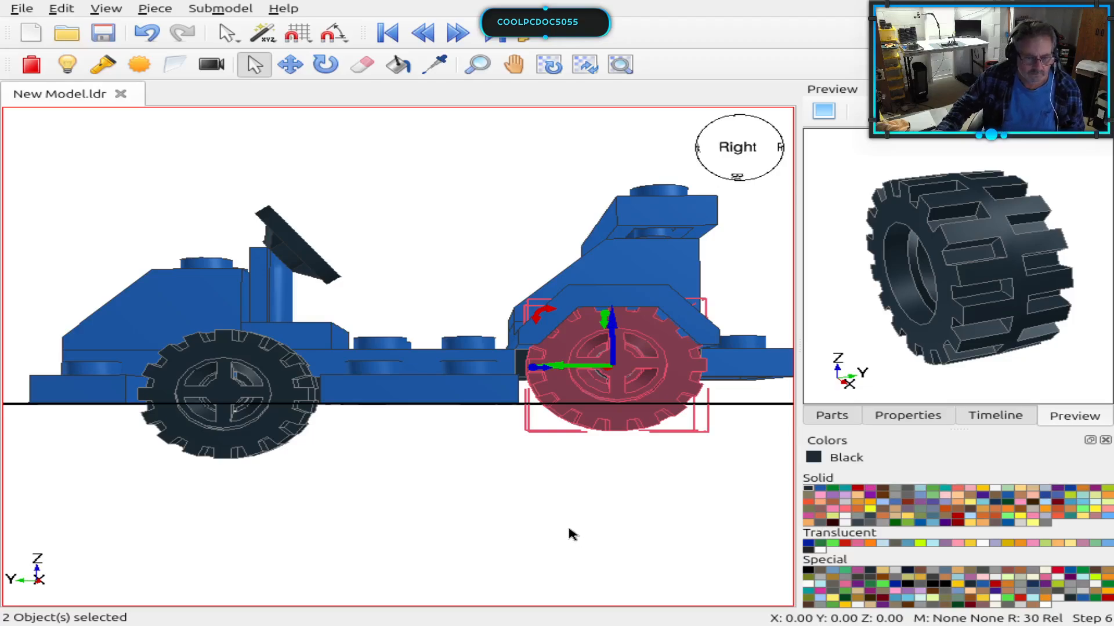
pyautogui.moveTo(556, 520); pyautogui.dragTo(560, 534, button='right')
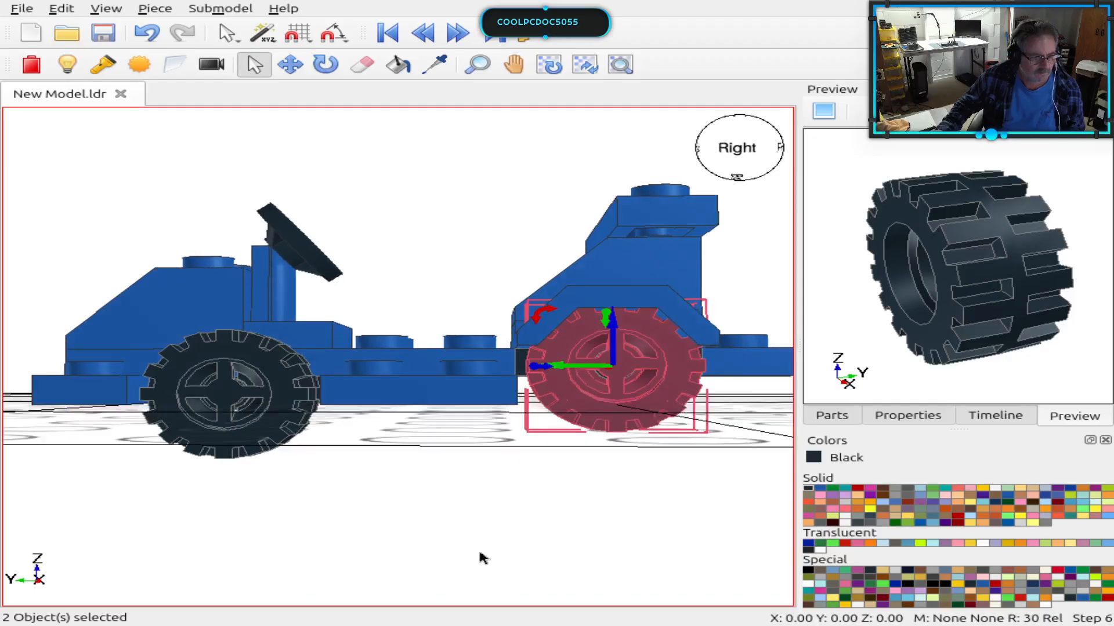
pyautogui.moveTo(340, 551); pyautogui.dragTo(635, 368, button='right')
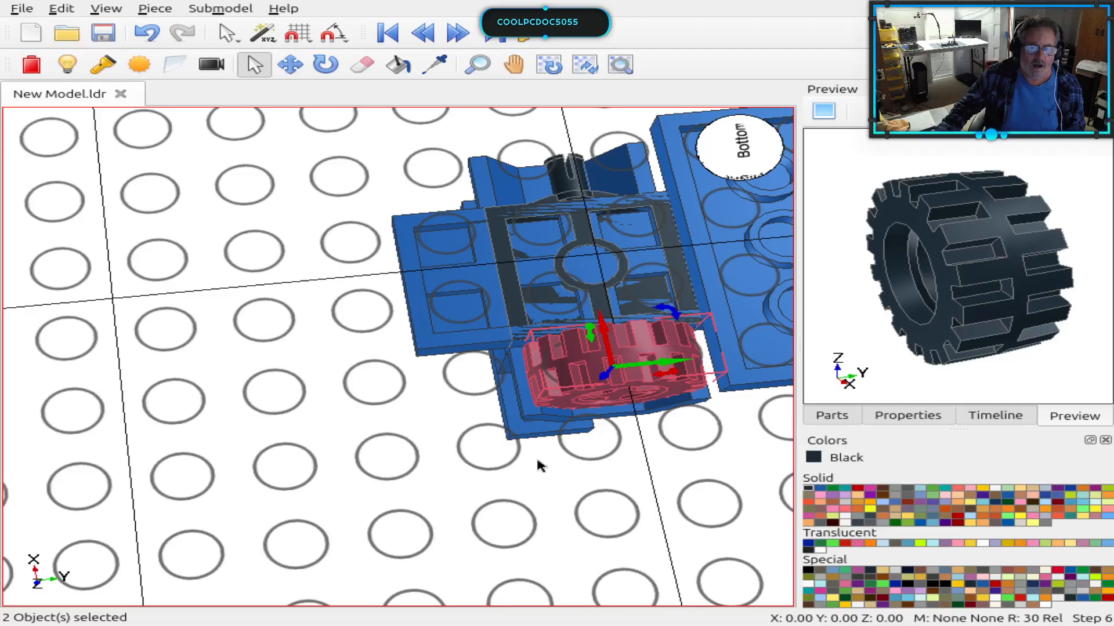
pyautogui.moveTo(635, 406); pyautogui.dragTo(614, 365, button='right')
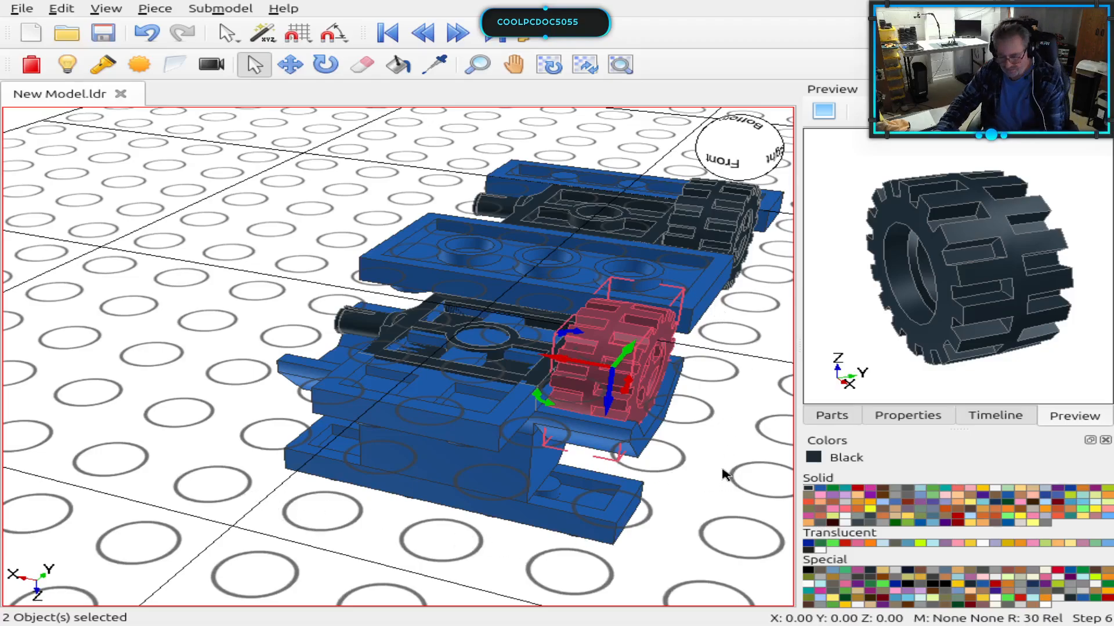
pyautogui.press('Delete')
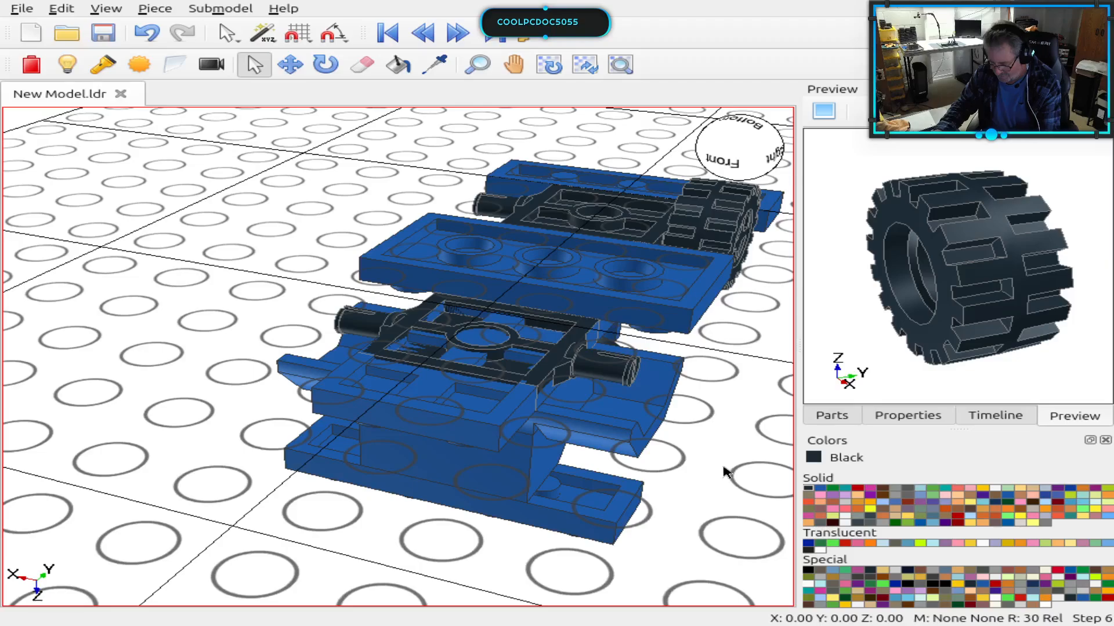
# Step: Lower the rear 2 x 2 plate with wheel pins to Z 8.07, keeping it at X 0.00, Y -100.00
pyautogui.click(537, 373)
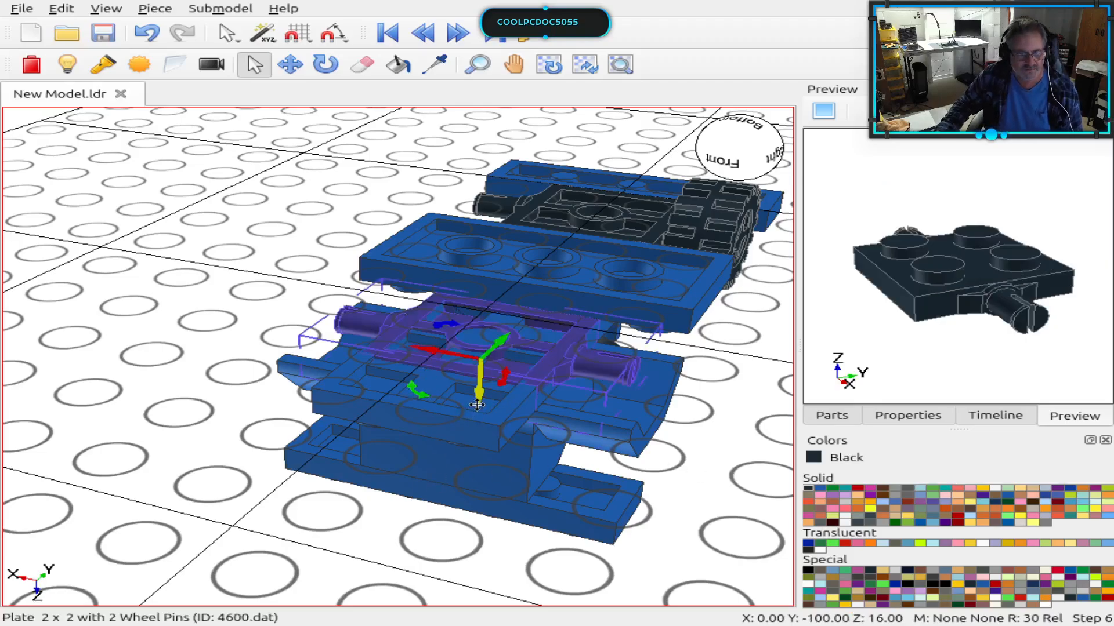
pyautogui.moveTo(480, 387); pyautogui.dragTo(480, 356)
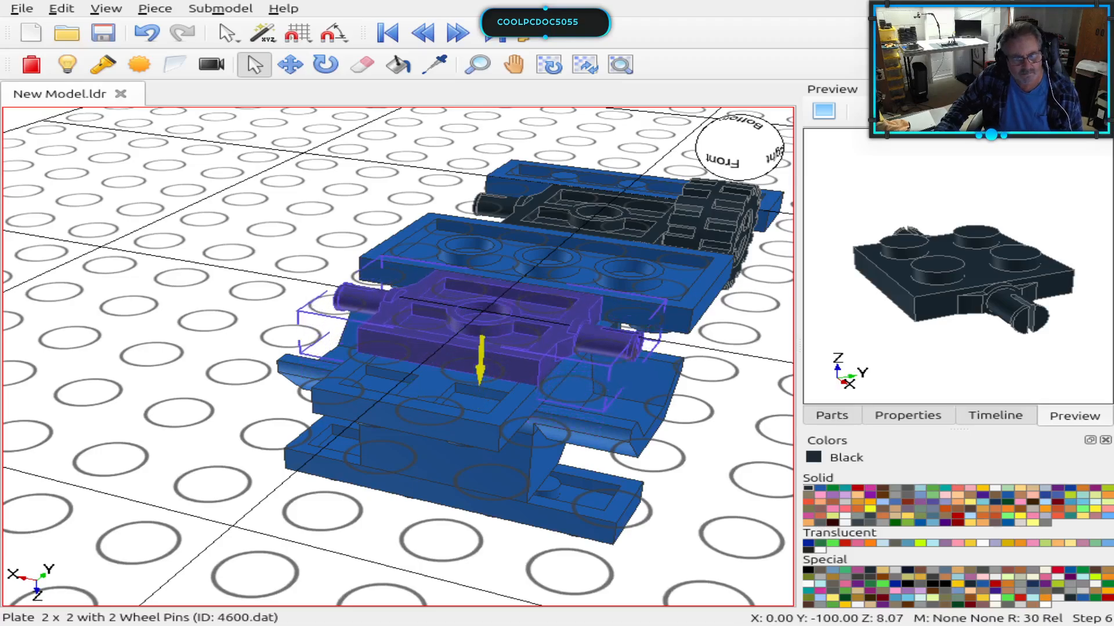
pyautogui.click(787, 510)
pyautogui.moveTo(739, 532); pyautogui.dragTo(2, 287, button='right')
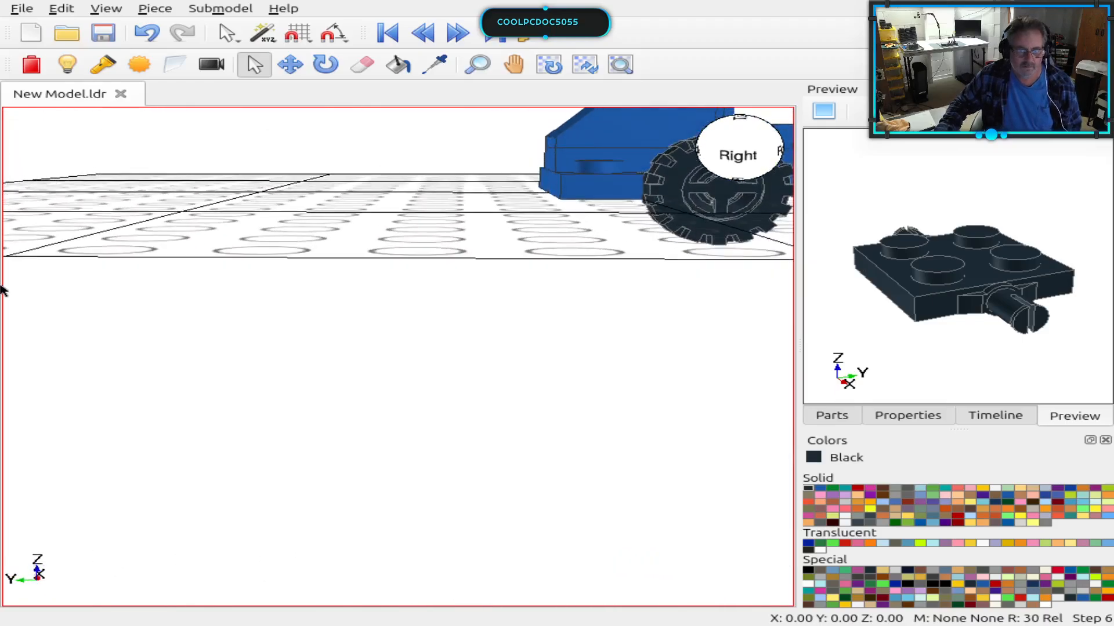
# Step: Duplicate the front wheel's rim and tyre and move the copy back onto the lowered rear wheel pin on the same side
pyautogui.click(107, 12)
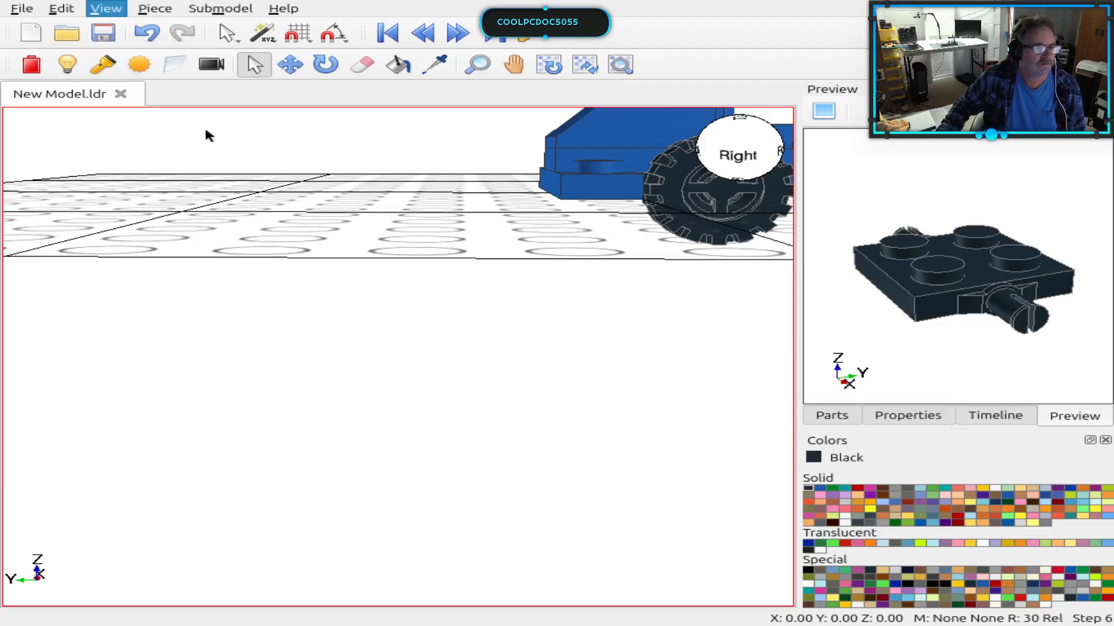
pyautogui.moveTo(106, 8)
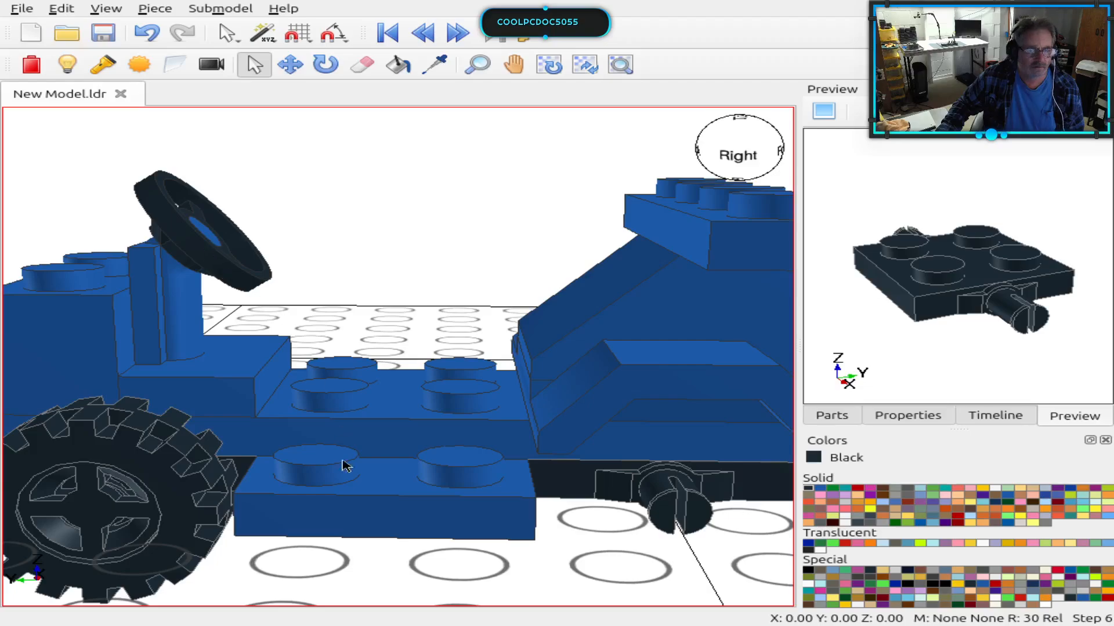
pyautogui.scroll(-2, 457, 601)
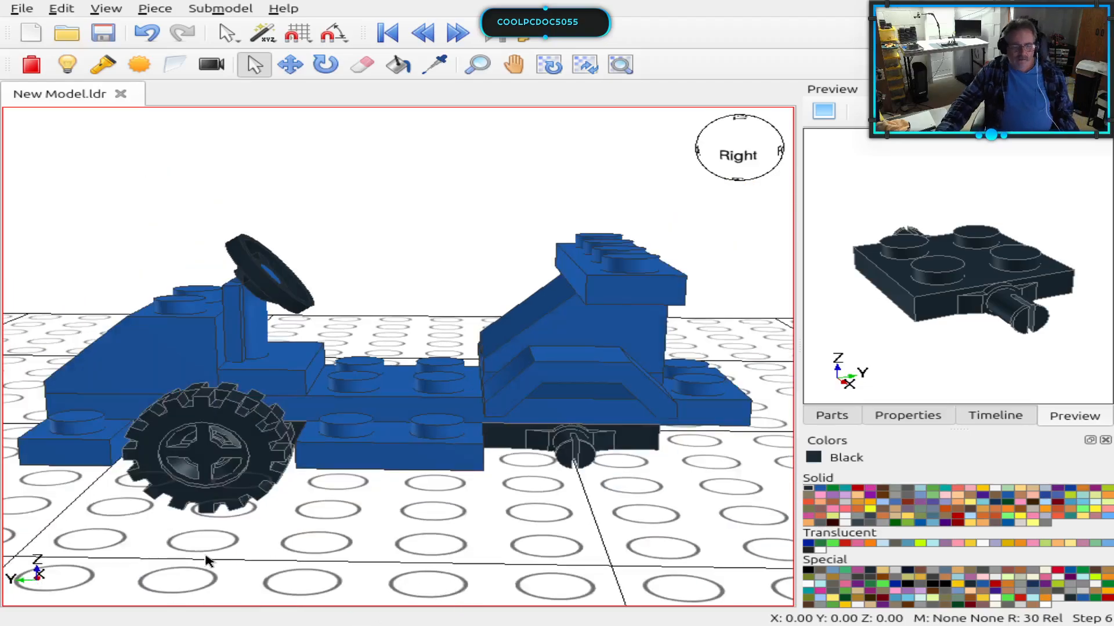
pyautogui.click(232, 483)
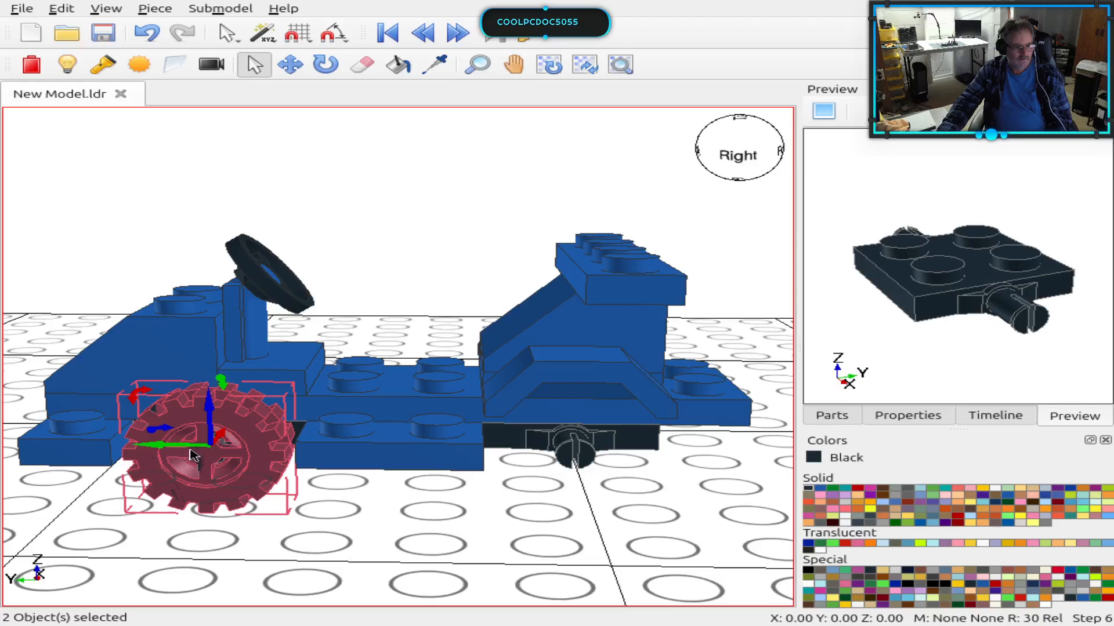
pyautogui.moveTo(180, 452); pyautogui.dragTo(556, 453)
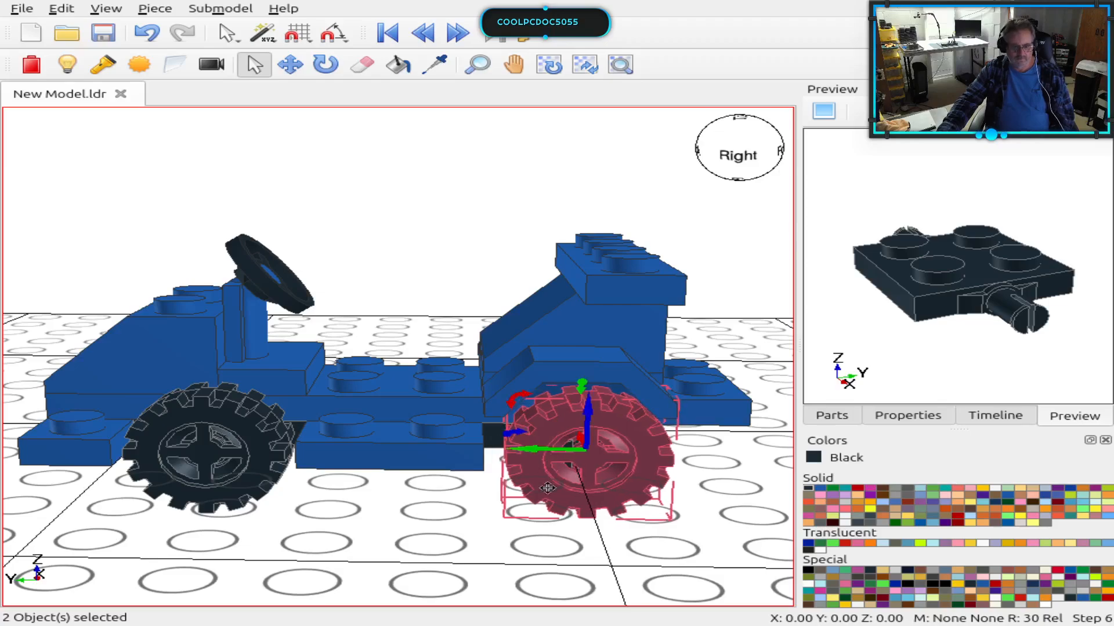
pyautogui.moveTo(585, 543); pyautogui.dragTo(1056, 503, button='right')
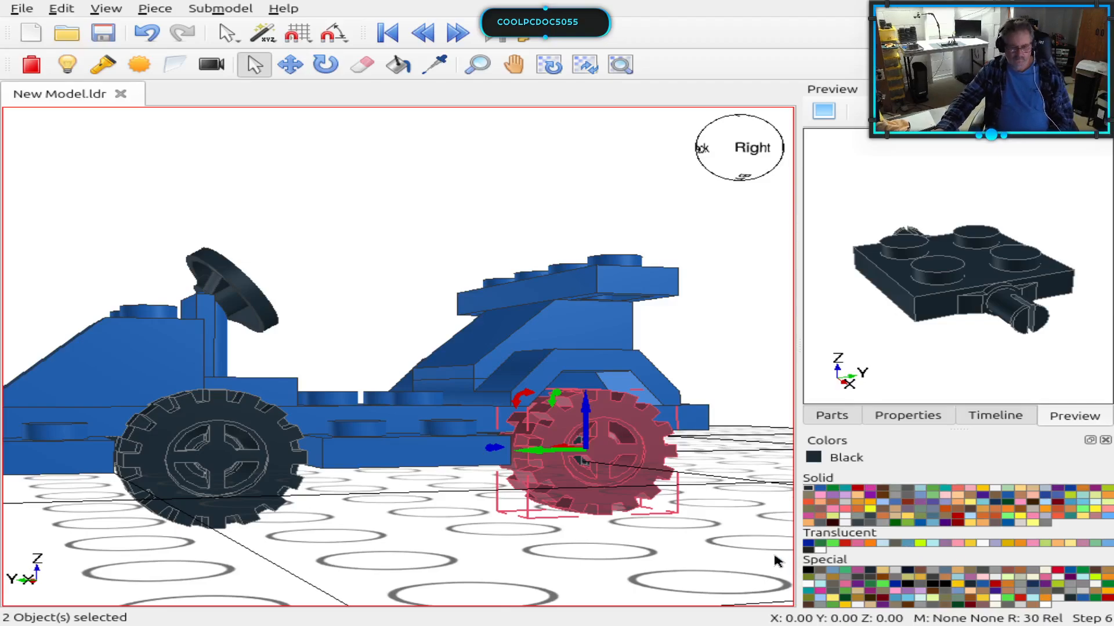
pyautogui.click(742, 558)
pyautogui.moveTo(725, 567)
pyautogui.mouseDown(button='right')
pyautogui.moveTo(683, 572)
pyautogui.moveTo(641, 467)
pyautogui.moveTo(679, 574)
pyautogui.moveTo(739, 560)
pyautogui.mouseUp(button='right')
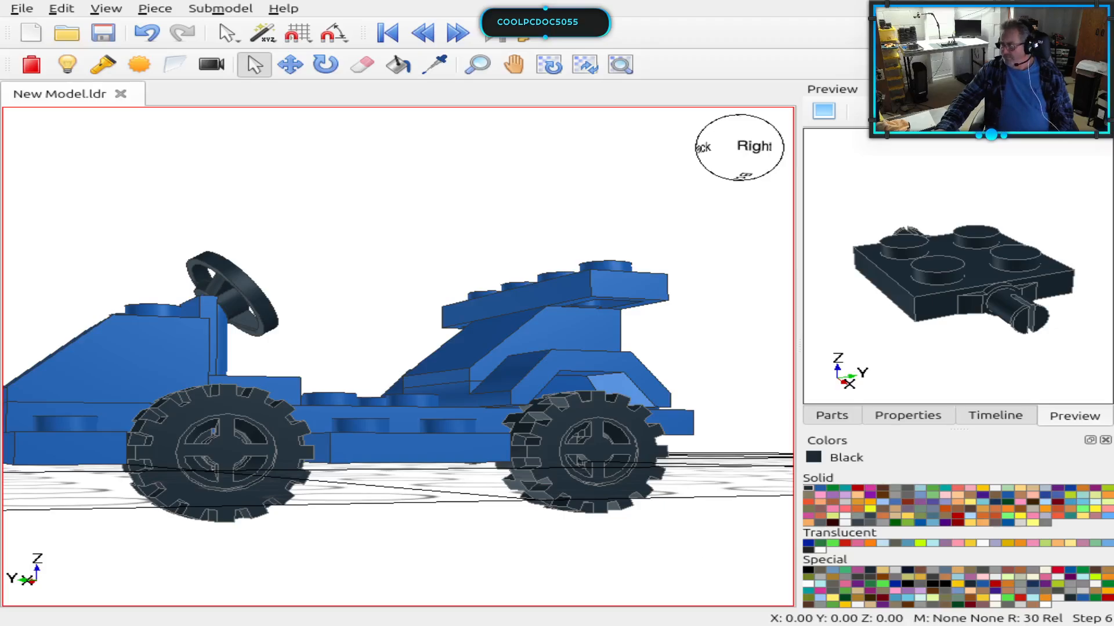
# Step: Duplicate the front wheel's rim and tyre again and move the copy forward, clear of the car's nose
pyautogui.moveTo(739, 559); pyautogui.dragTo(83, 566, button='right')
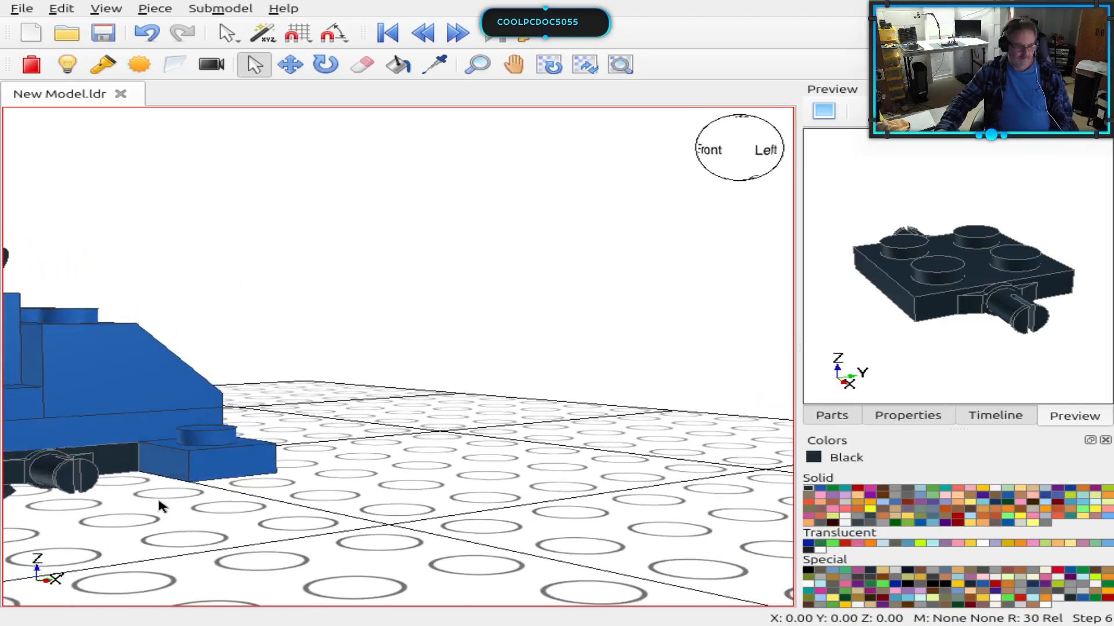
pyautogui.click(116, 14)
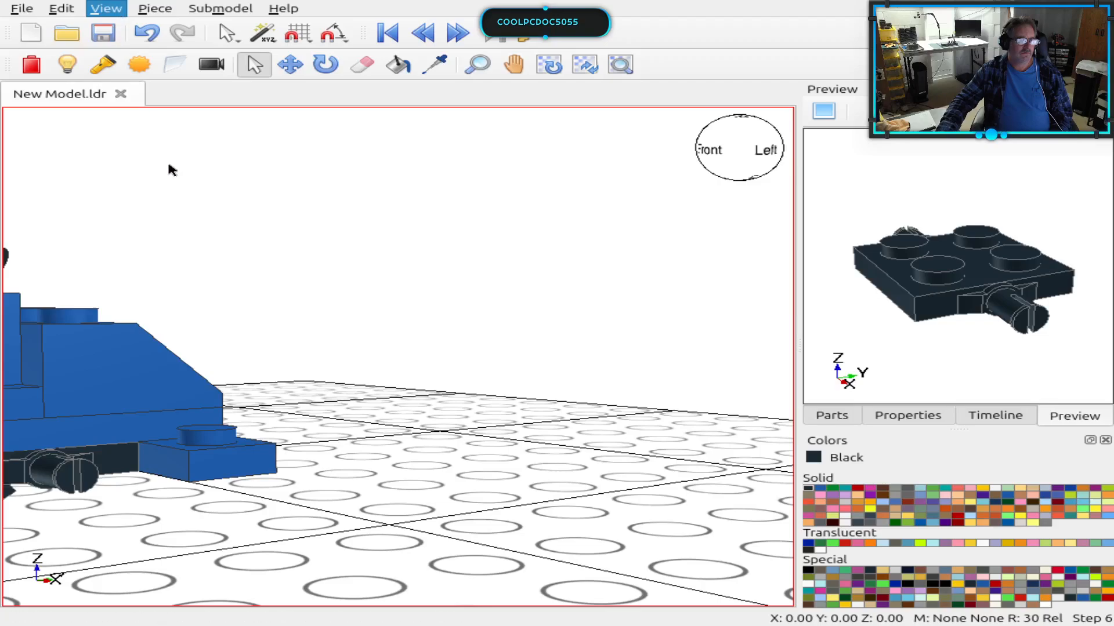
pyautogui.click(180, 250)
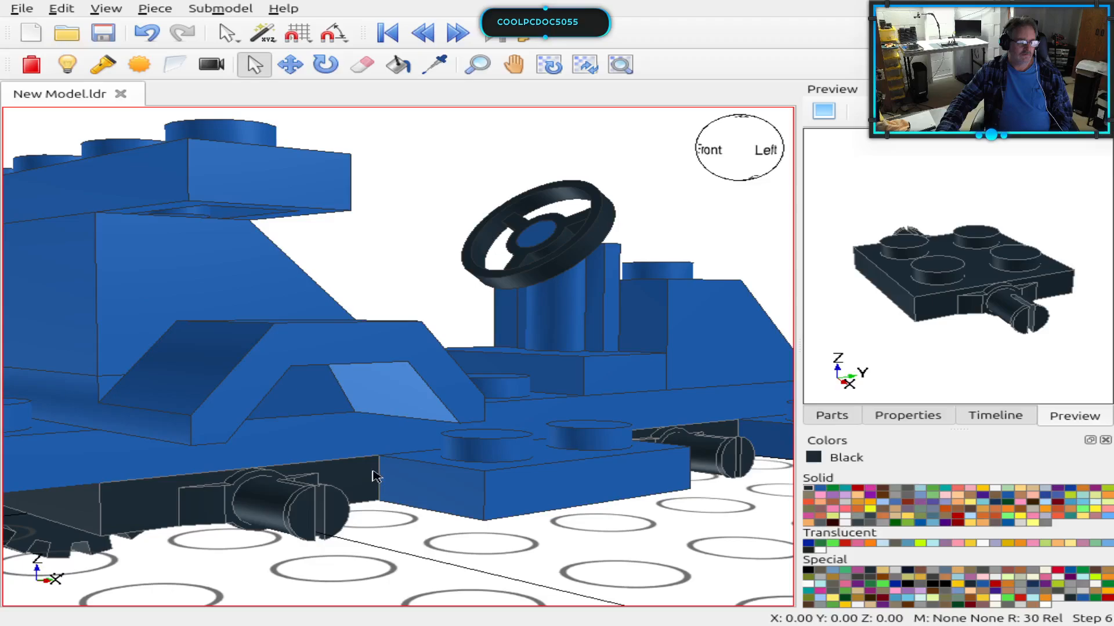
pyautogui.moveTo(557, 540); pyautogui.dragTo(262, 538, button='right')
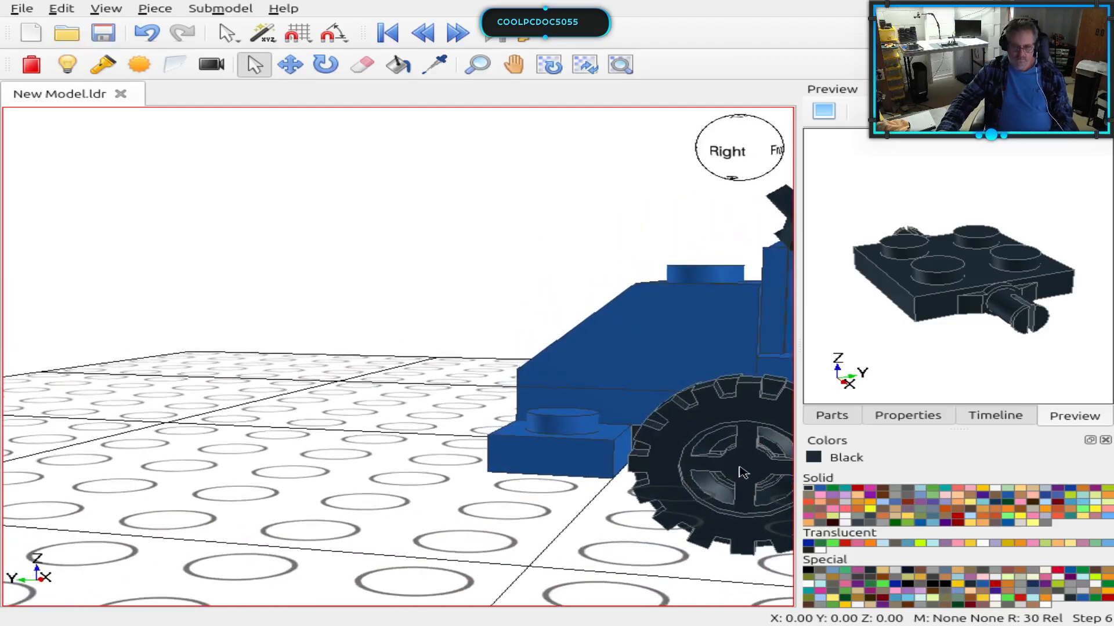
pyautogui.click(656, 522)
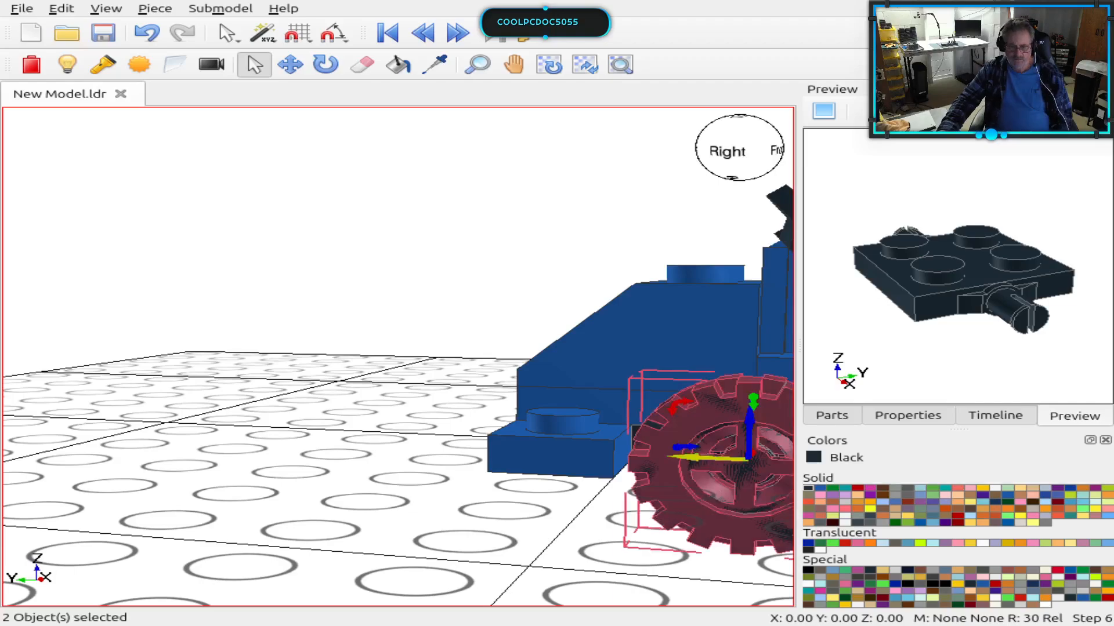
pyautogui.moveTo(640, 455); pyautogui.dragTo(301, 439)
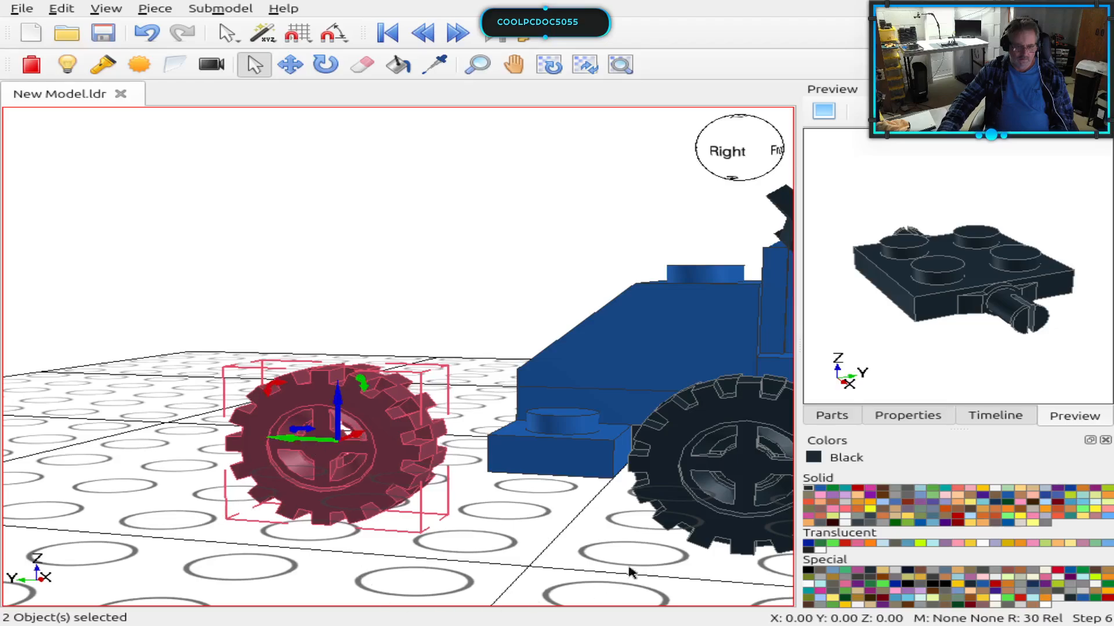
# Step: Rotate the copied wheel 180 degrees about its vertical axis so the rim faces outward on the car's left side
pyautogui.keyDown('alt'); pyautogui.moveTo(629, 567); pyautogui.dragTo(107, 592); pyautogui.keyUp('alt')
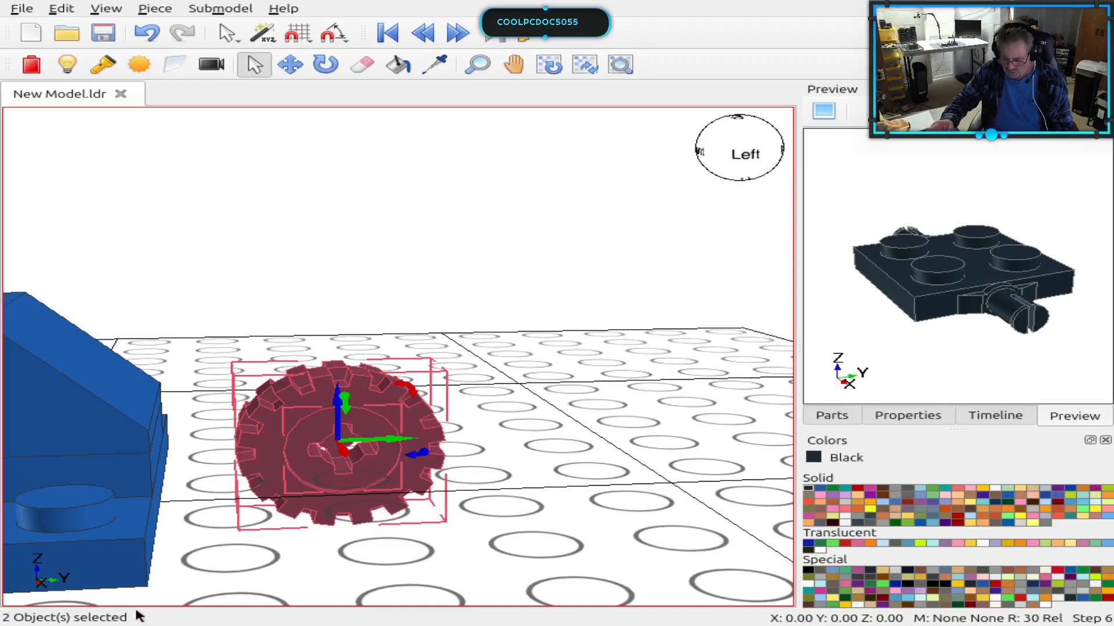
pyautogui.hotkey('shift', 'pagedown')
pyautogui.hotkey('shift', 'pagedown')
pyautogui.hotkey('shift', 'pagedown')
pyautogui.hotkey('shift', 'pagedown')
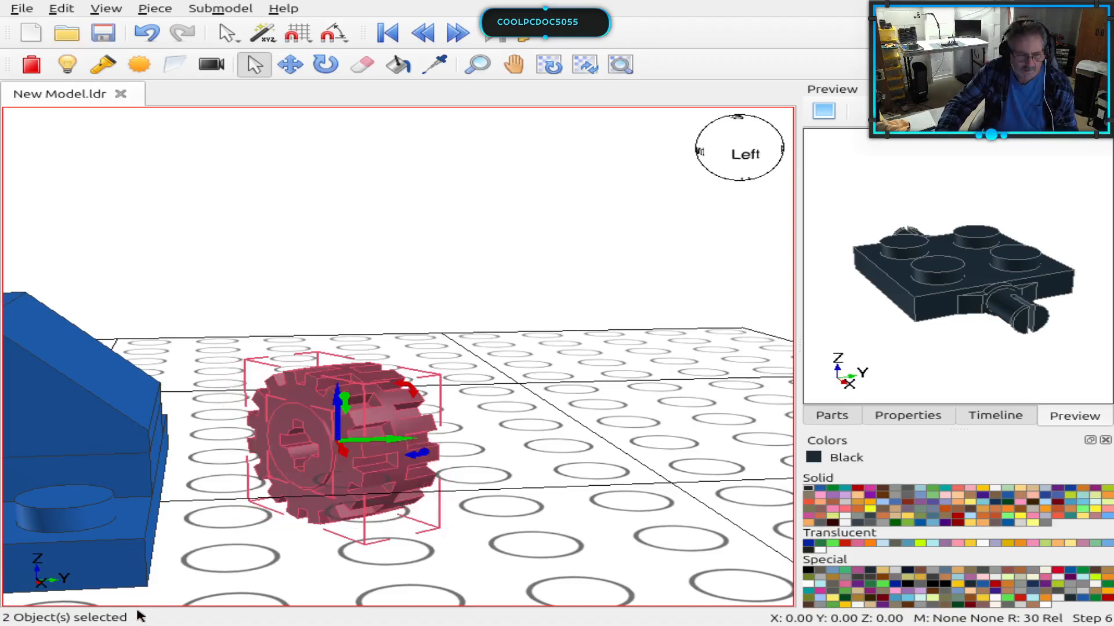
pyautogui.hotkey('shift', 'pagedown')
pyautogui.hotkey('shift', 'pagedown')
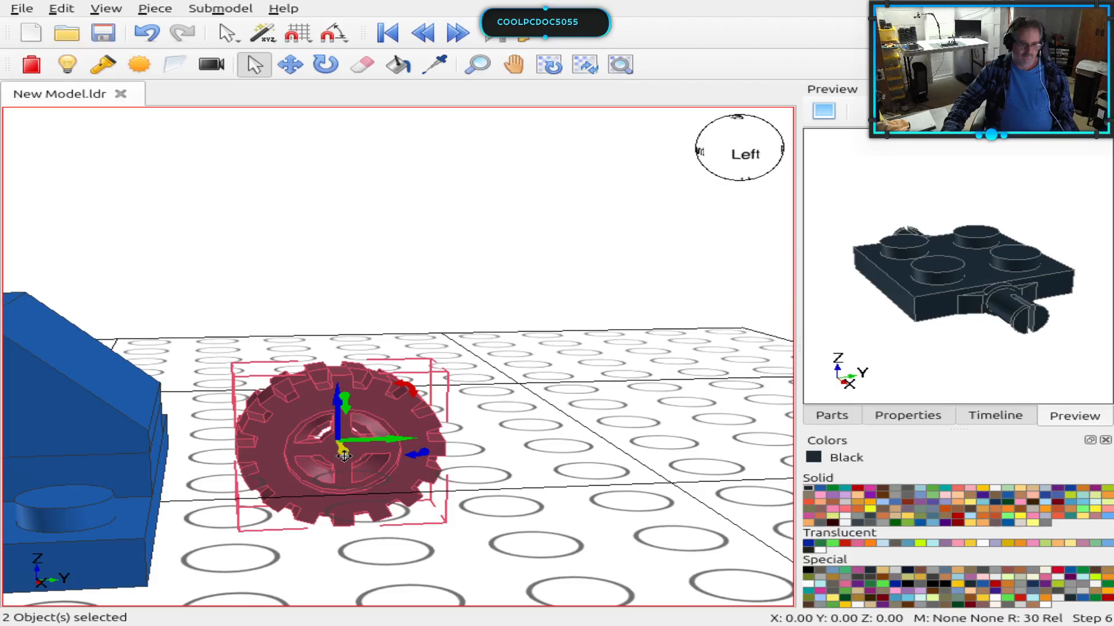
# Step: Move the turned wheel across to the car's left side and back beside the front wheel pin
pyautogui.moveTo(343, 454); pyautogui.dragTo(393, 552)
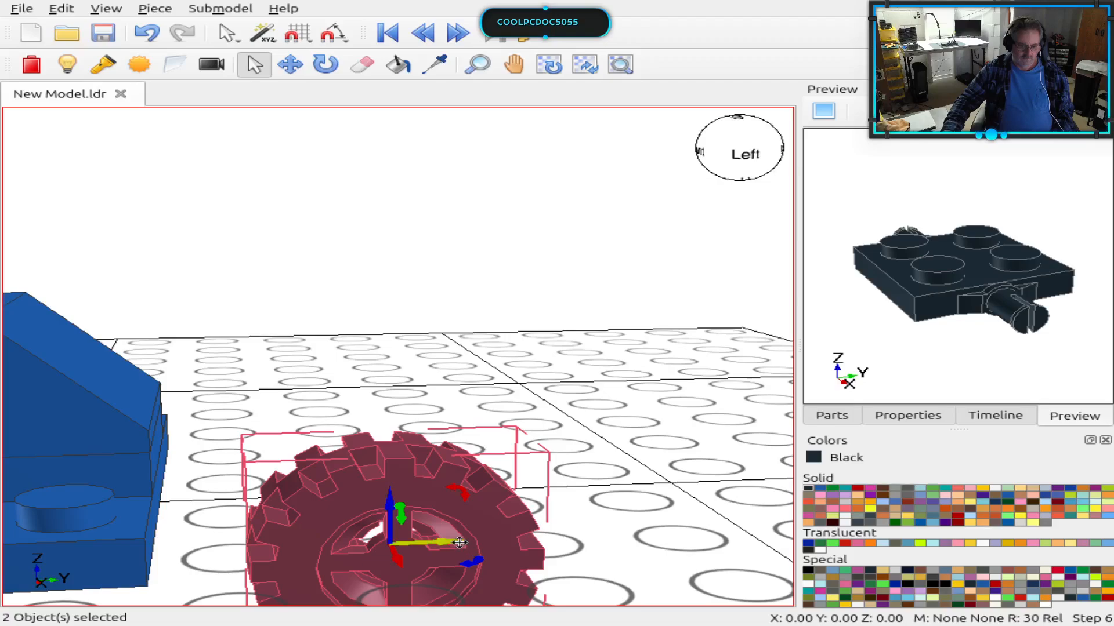
pyautogui.moveTo(458, 544); pyautogui.dragTo(135, 520)
pyautogui.click(106, 9)
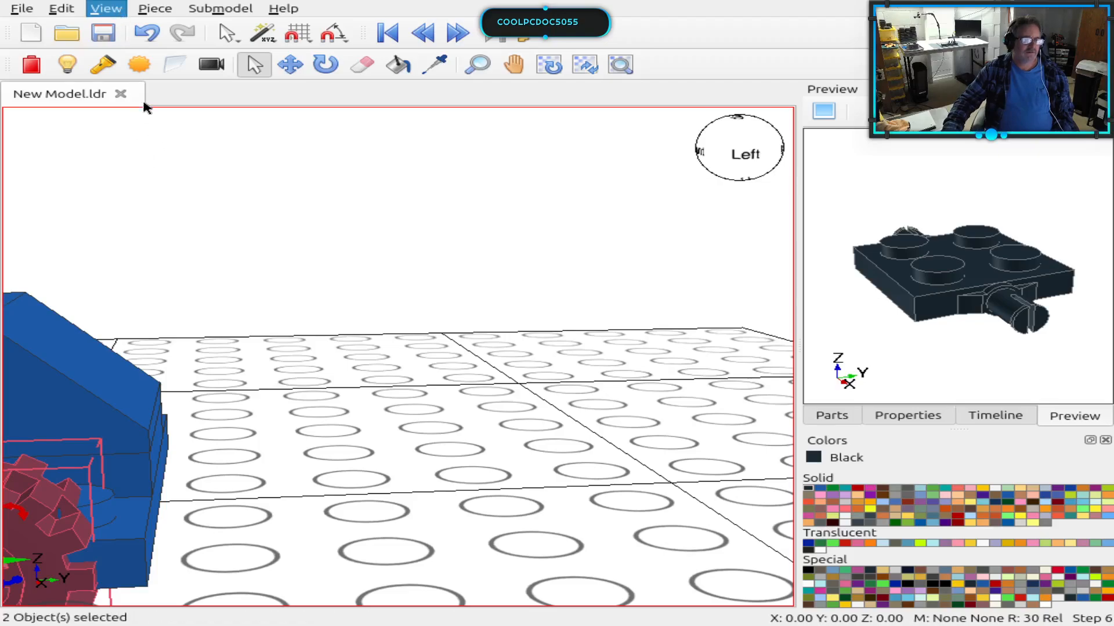
pyautogui.click(179, 253)
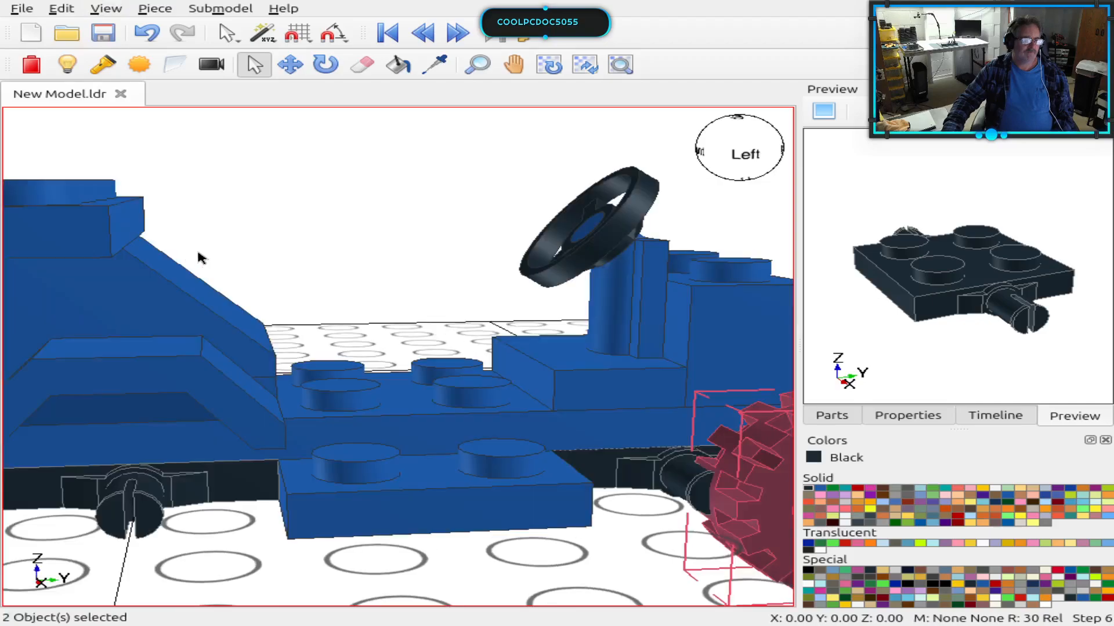
pyautogui.scroll(-1, 522, 429)
pyautogui.scroll(1, 567, 410)
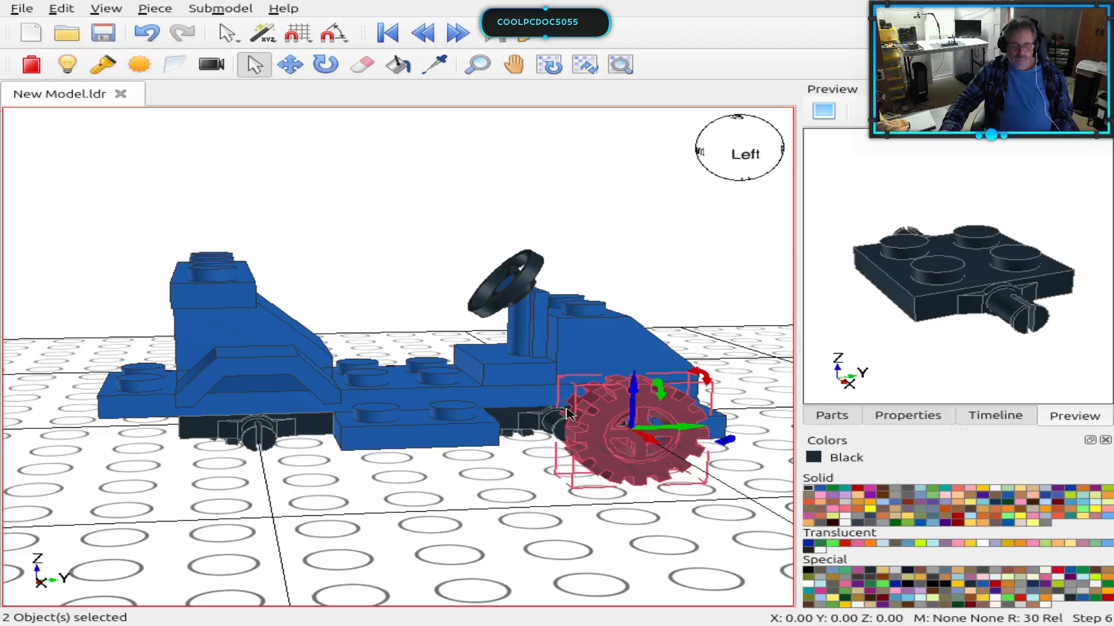
# Step: Align the wheel with the front left pin and slide it inward onto the pin, placing the rim at about X 28.6, Y -23.5
pyautogui.moveTo(506, 511); pyautogui.dragTo(602, 496, button='right')
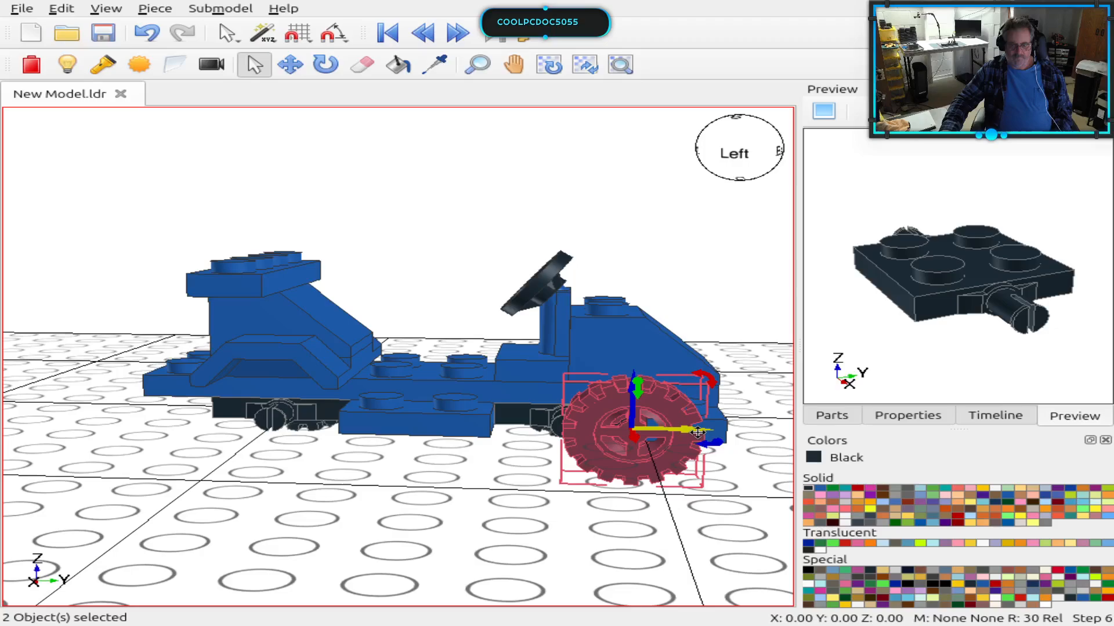
pyautogui.moveTo(696, 432); pyautogui.dragTo(613, 429)
pyautogui.moveTo(686, 486); pyautogui.dragTo(555, 506, button='right')
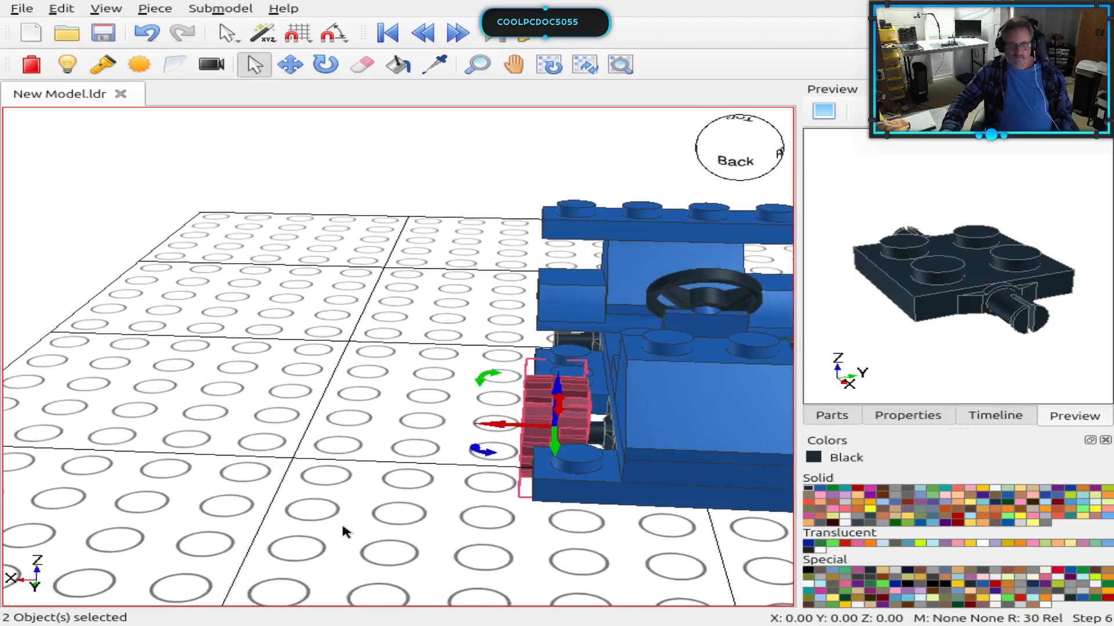
pyautogui.moveTo(493, 423); pyautogui.dragTo(520, 423)
pyautogui.click(391, 503)
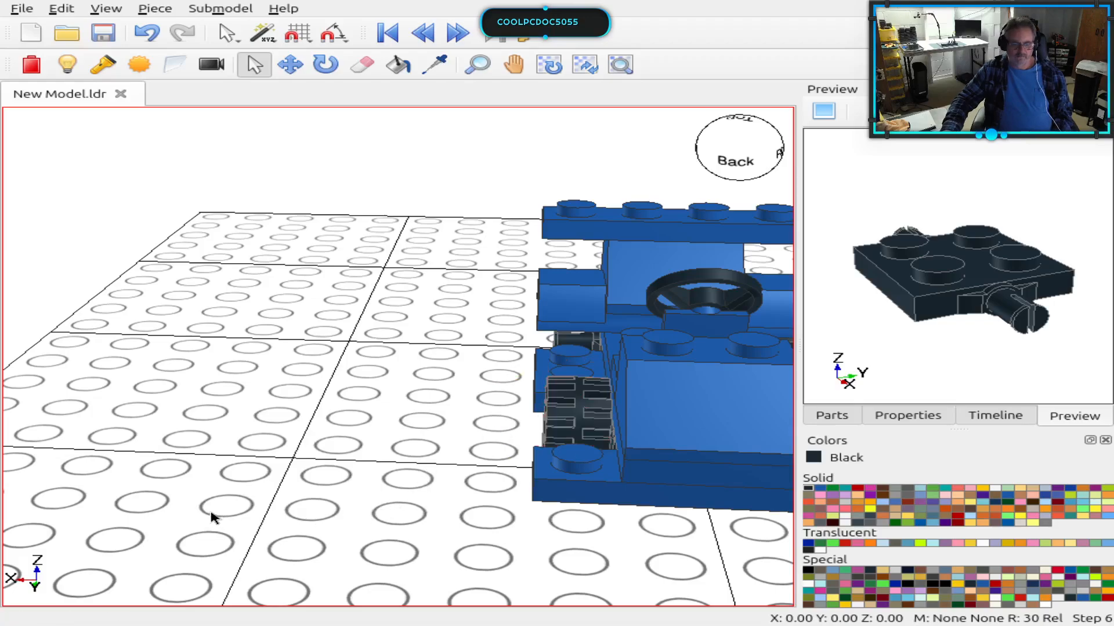
# Step: Duplicate the front left wheel's rim and tyre and move the copy back to the rear left wheel pin
pyautogui.moveTo(213, 516); pyautogui.dragTo(631, 478, button='right')
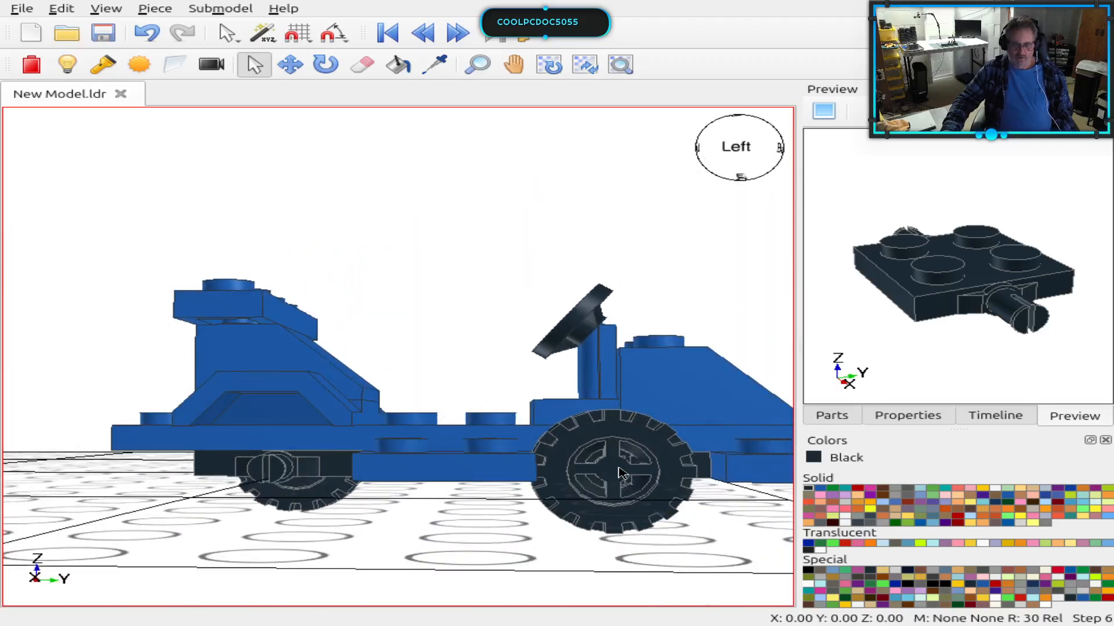
pyautogui.click(620, 471)
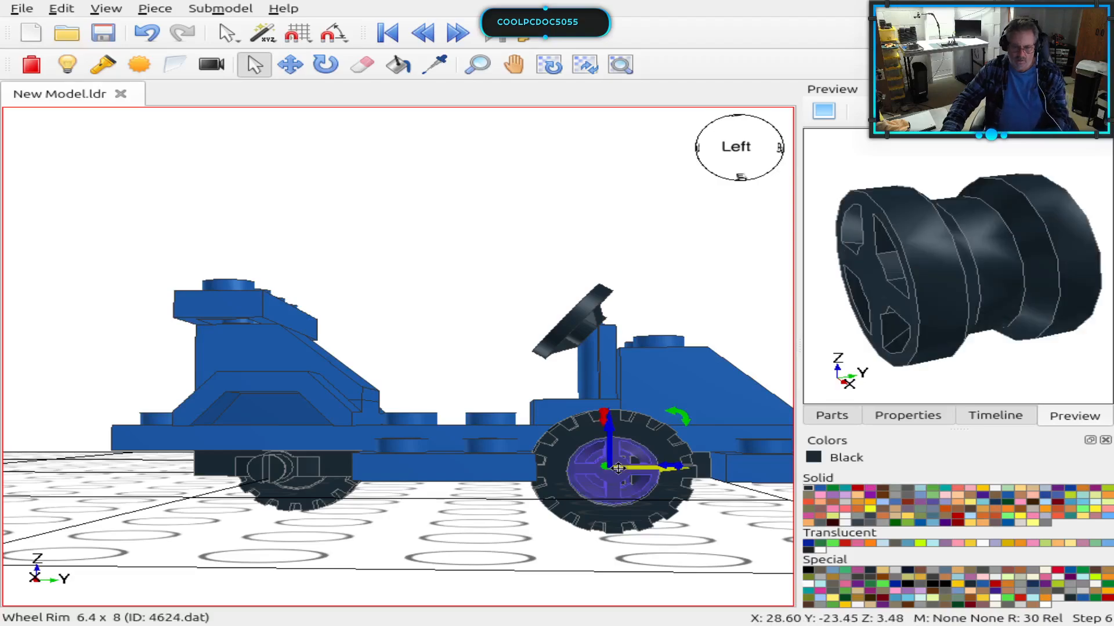
pyautogui.keyDown('ctrl'); pyautogui.click(580, 502); pyautogui.keyUp('ctrl')
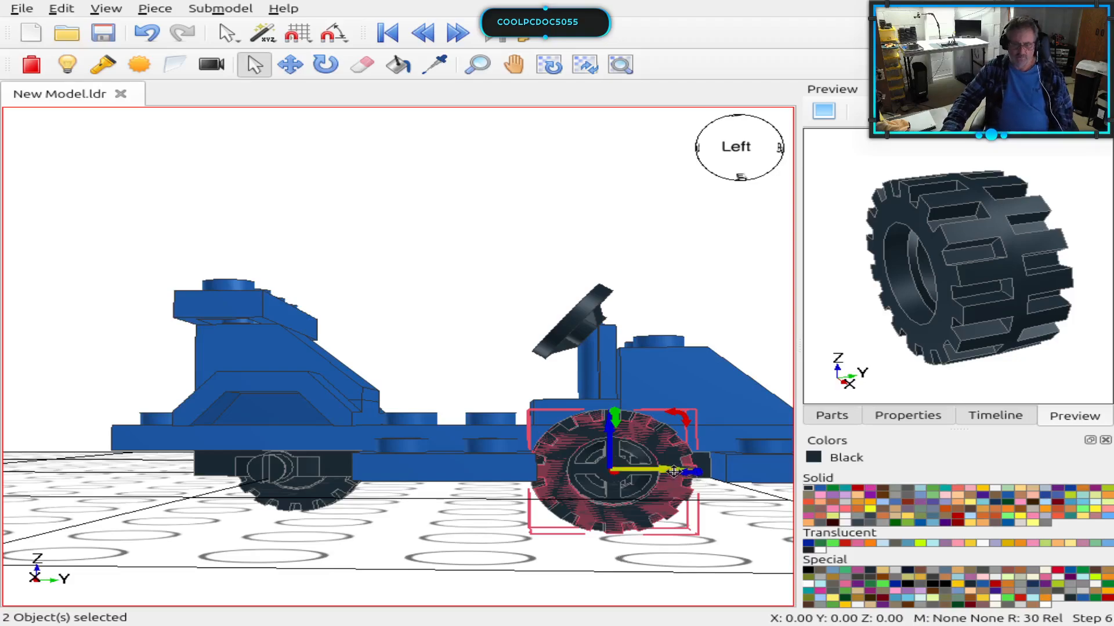
pyautogui.moveTo(674, 471); pyautogui.dragTo(325, 468)
pyautogui.moveTo(401, 601); pyautogui.dragTo(450, 587, button='right')
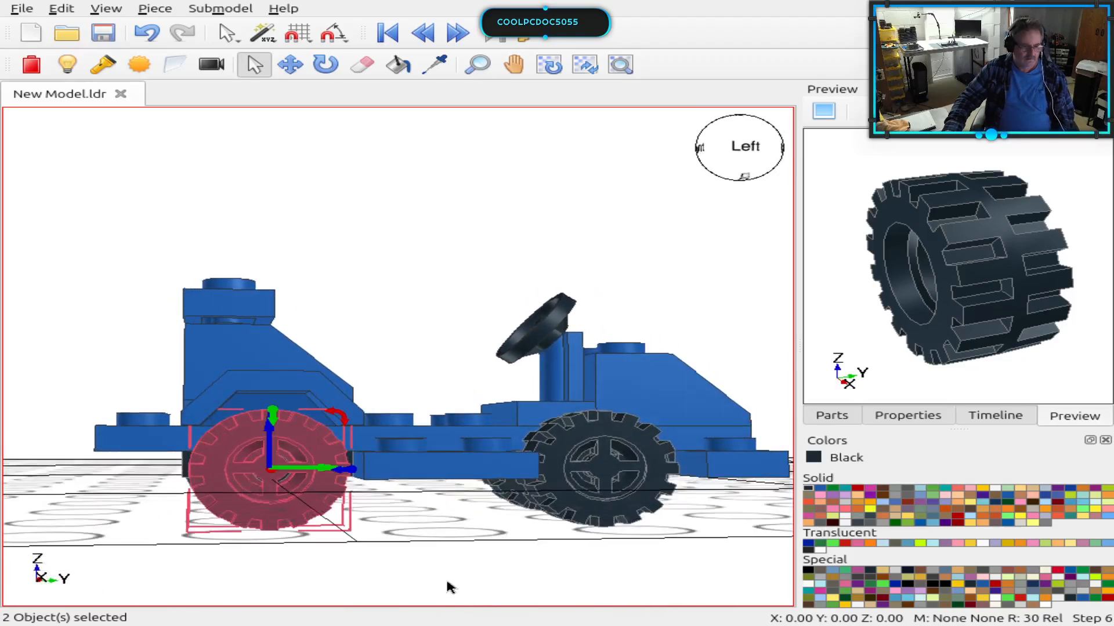
# Step: Deselect the wheel and examine the assembled car from the left, the top and the right to check all four wheels
pyautogui.click(471, 604)
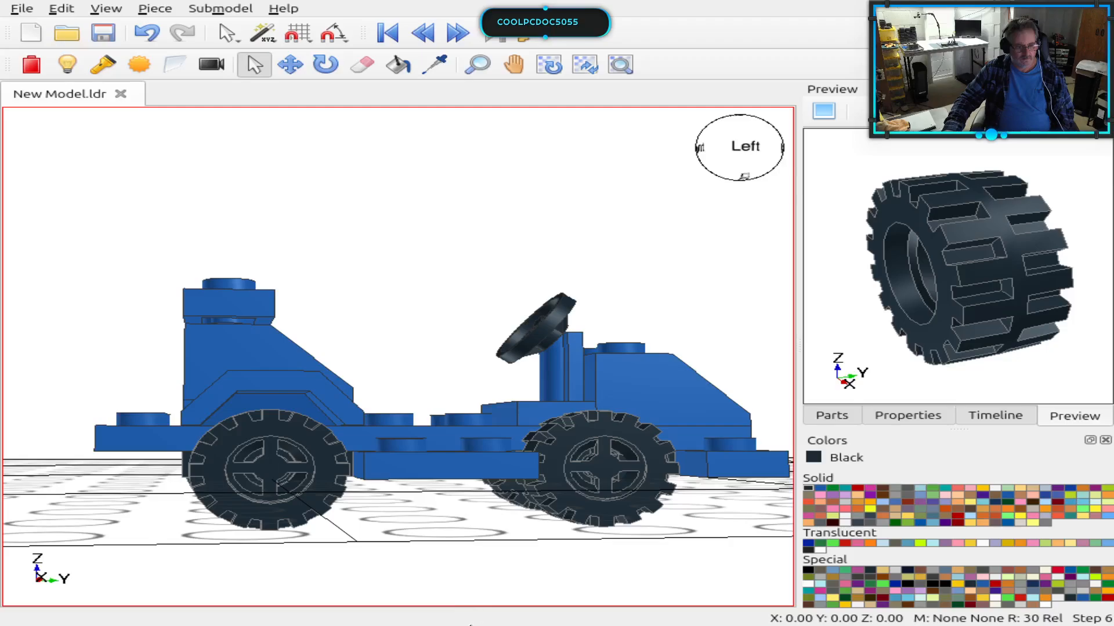
pyautogui.moveTo(681, 586)
pyautogui.mouseDown(button='right')
pyautogui.moveTo(499, 594)
pyautogui.moveTo(497, 606)
pyautogui.moveTo(571, 587)
pyautogui.moveTo(667, 586)
pyautogui.mouseUp(button='right')
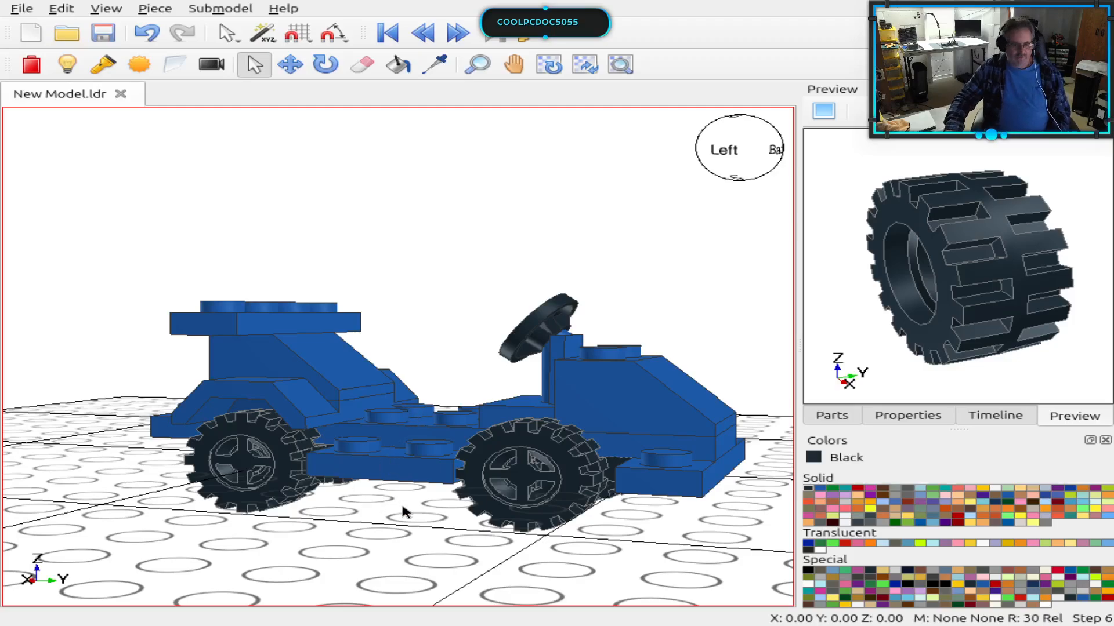
pyautogui.moveTo(398, 440); pyautogui.dragTo(427, 528, button='right')
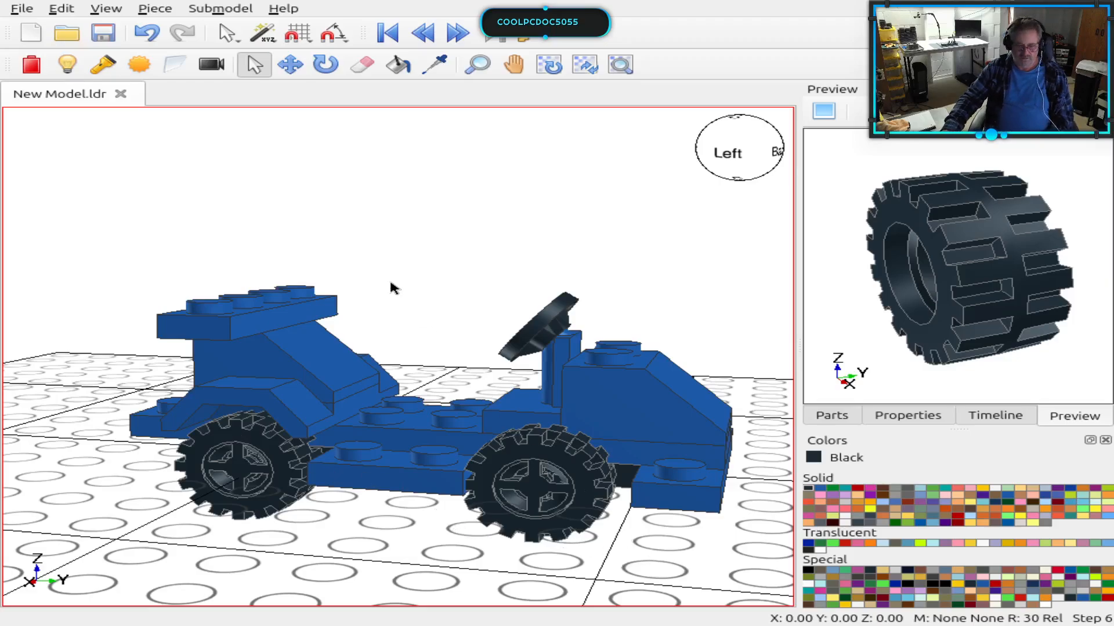
pyautogui.moveTo(752, 538); pyautogui.dragTo(232, 551, button='right')
pyautogui.moveTo(116, 577); pyautogui.dragTo(165, 581, button='right')
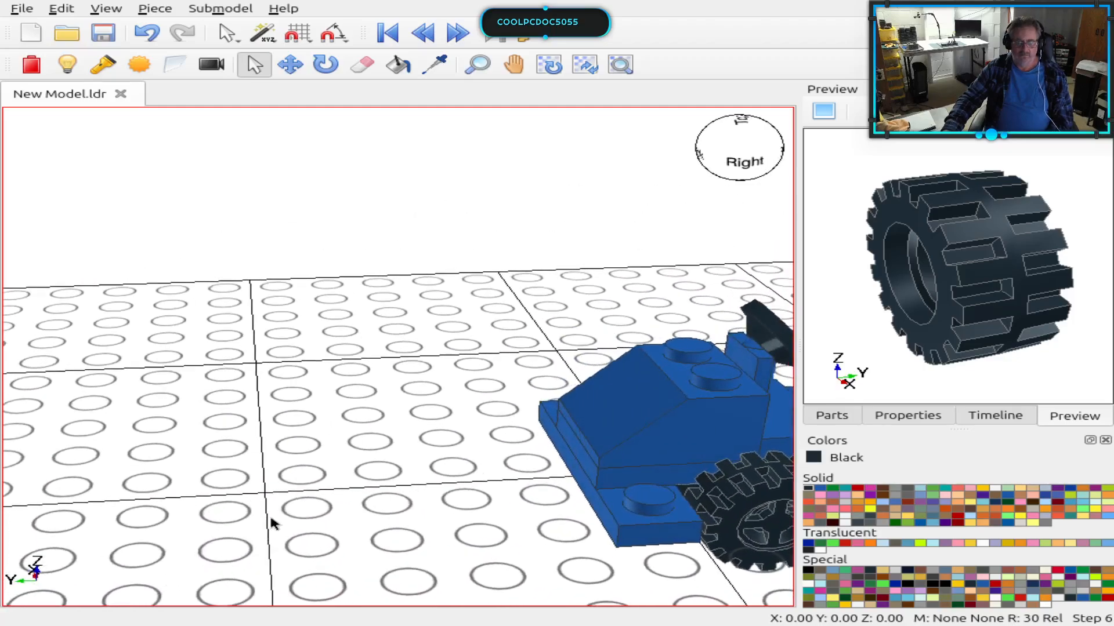
pyautogui.click(739, 122)
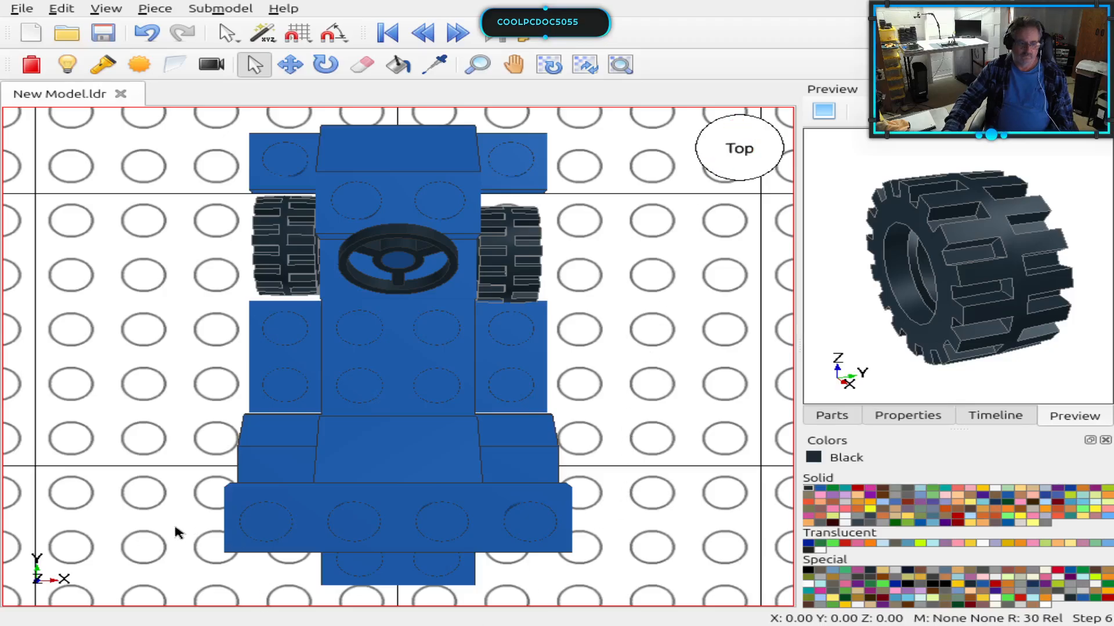
pyautogui.moveTo(179, 529); pyautogui.dragTo(127, 464, button='right')
pyautogui.moveTo(487, 400); pyautogui.dragTo(520, 330, button='right')
pyautogui.scroll(-2, 487, 315)
pyautogui.scroll(-4, 487, 321)
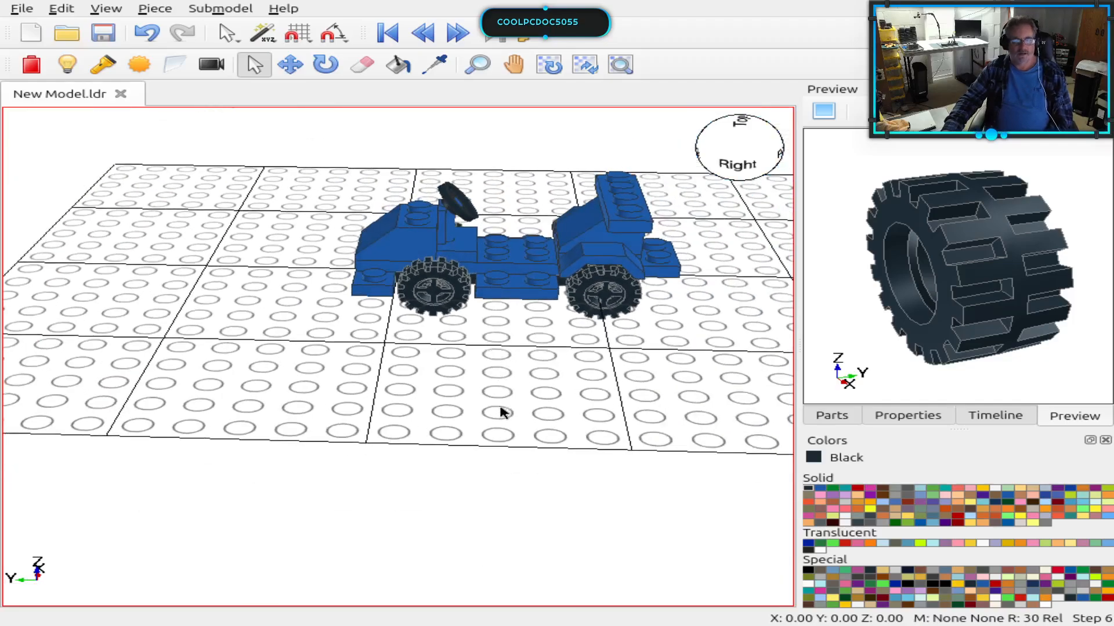
pyautogui.moveTo(514, 417); pyautogui.dragTo(465, 414, button='right')
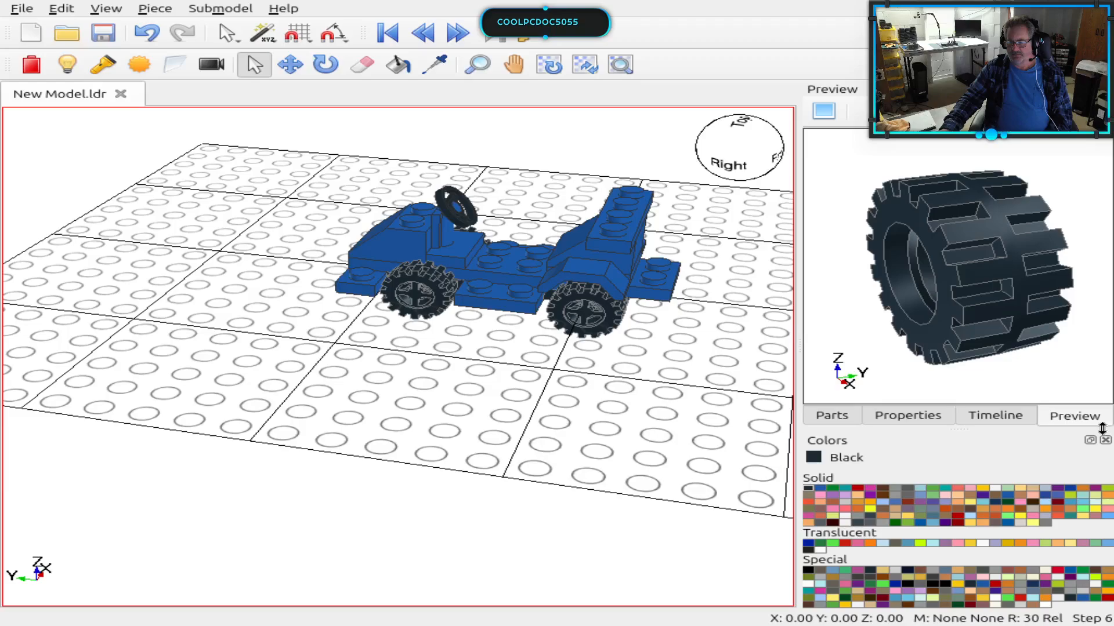
pyautogui.click(834, 417)
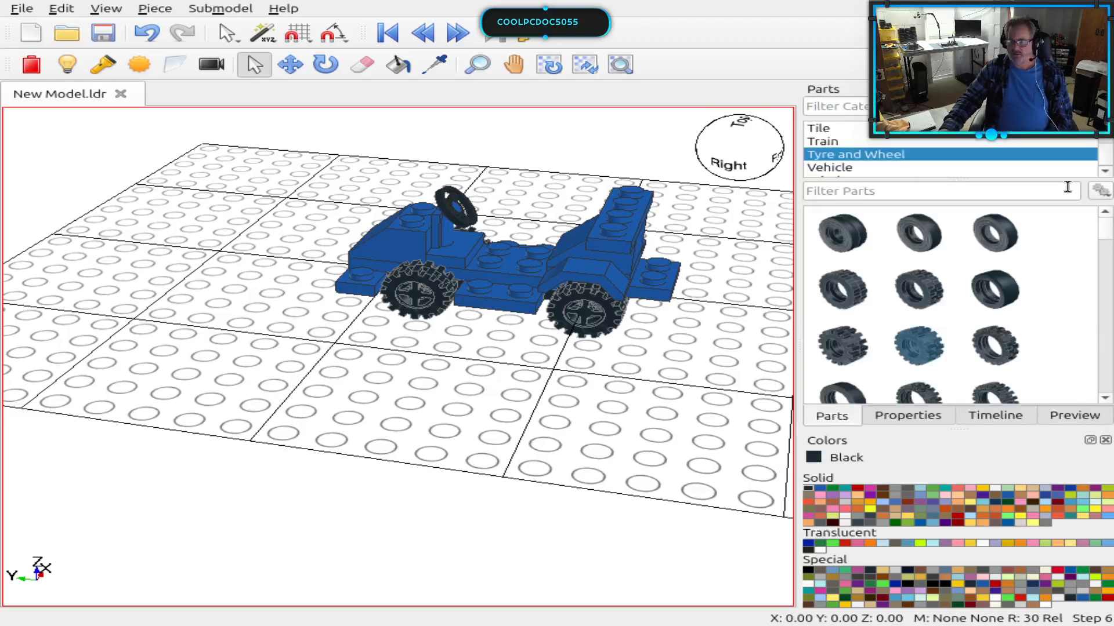
pyautogui.click(1101, 191)
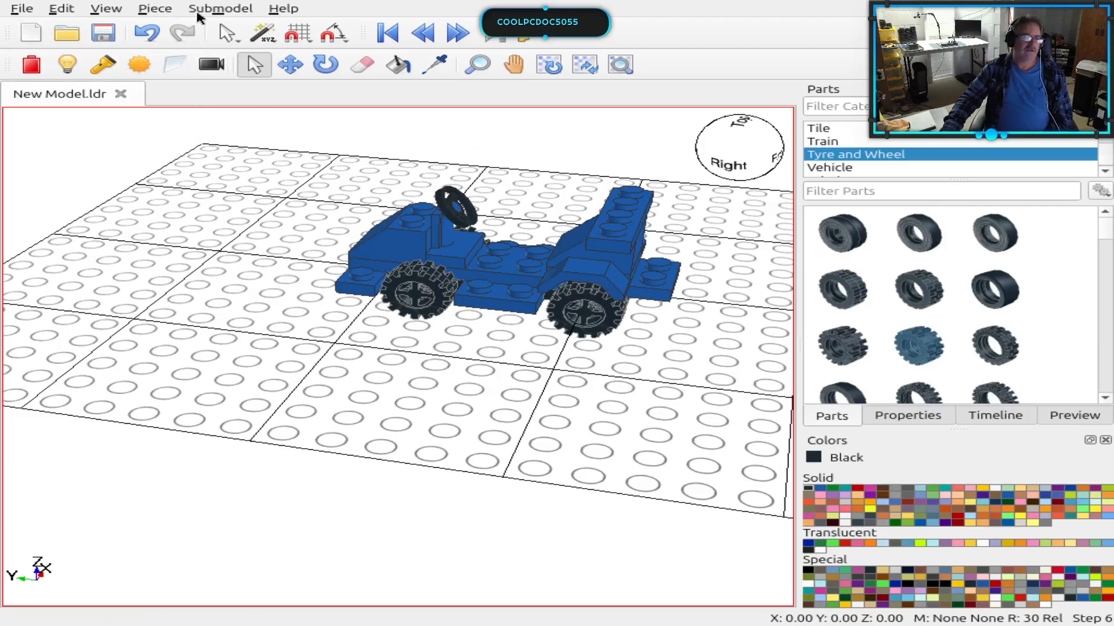
pyautogui.click(112, 11)
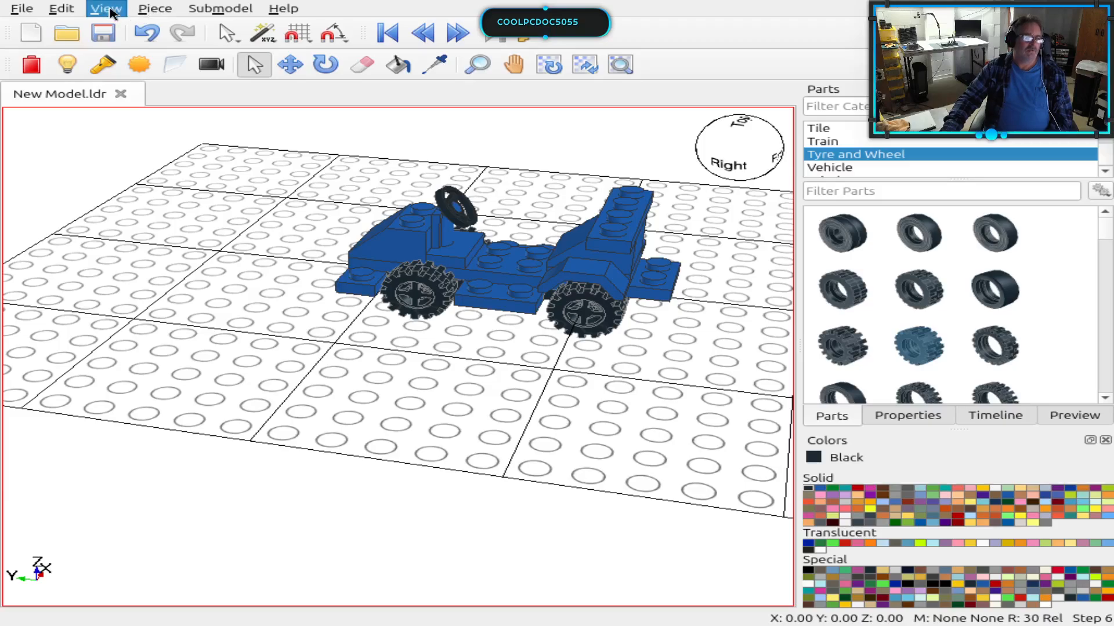
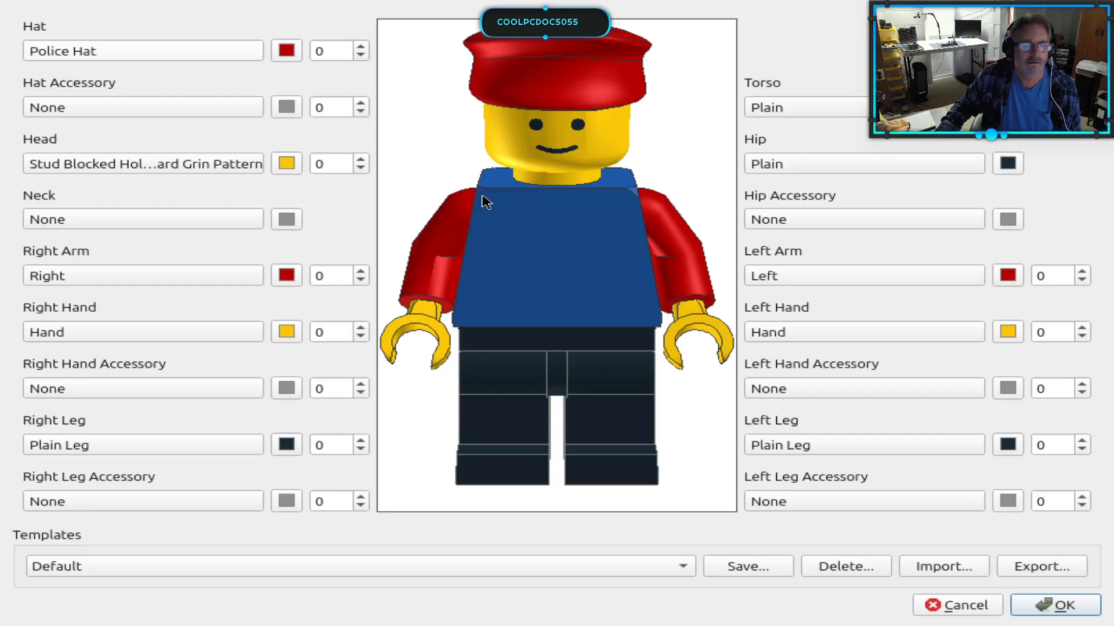
# Step: Give the minifig a Helmet Standard hat and a white torso with the vertical striped pattern
pyautogui.click(514, 379)
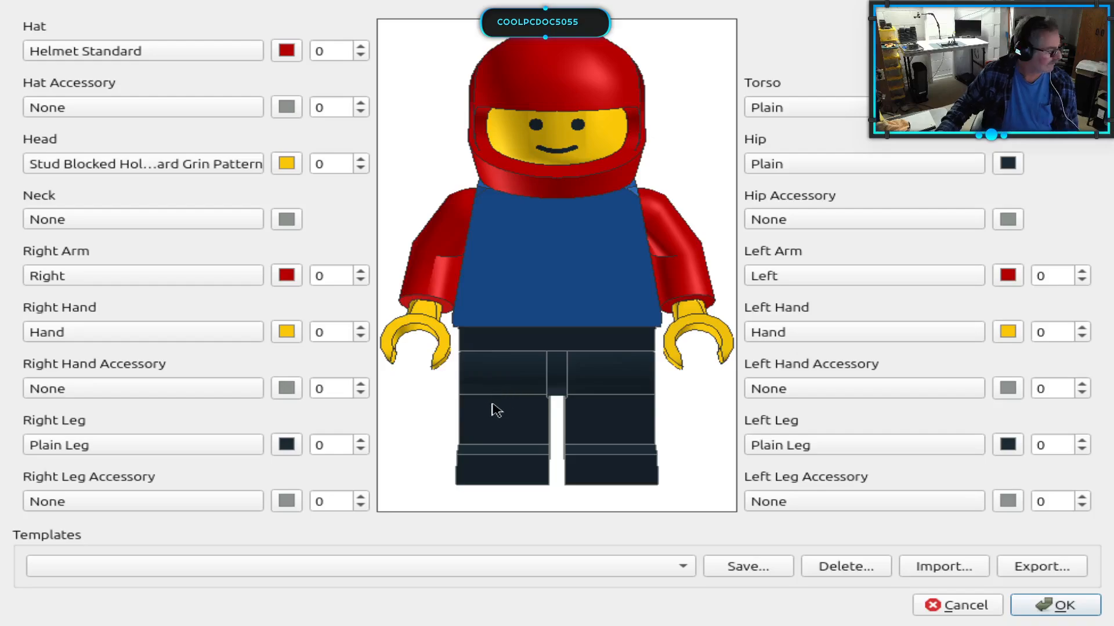
pyautogui.moveTo(684, 456)
pyautogui.mouseDown()
pyautogui.moveTo(612, 477)
pyautogui.moveTo(543, 477)
pyautogui.moveTo(685, 477)
pyautogui.mouseUp()
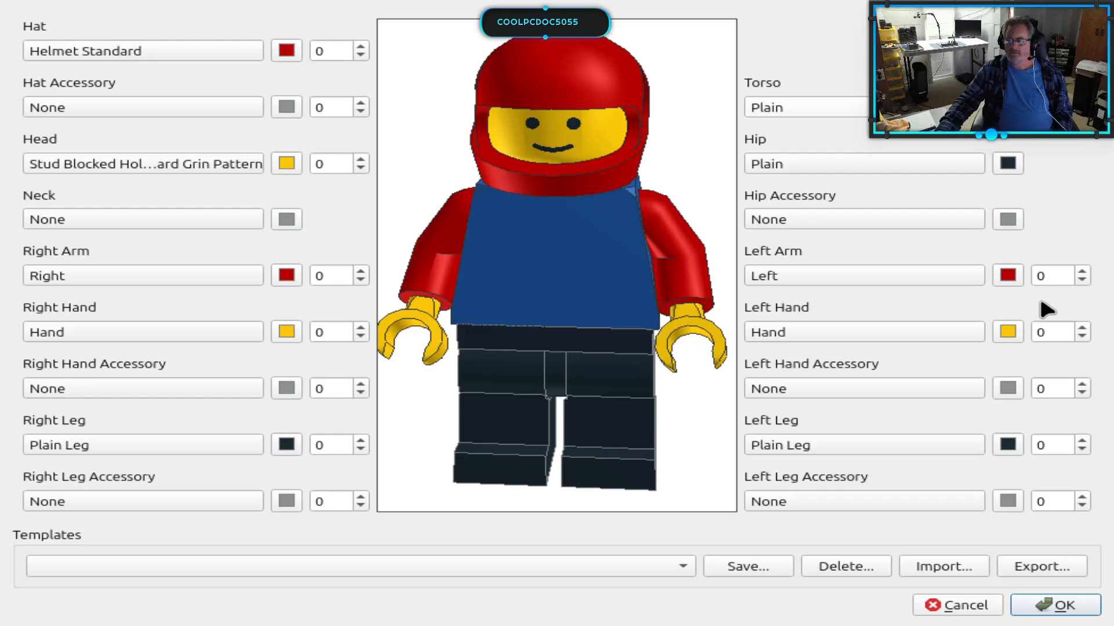
pyautogui.click(1018, 204)
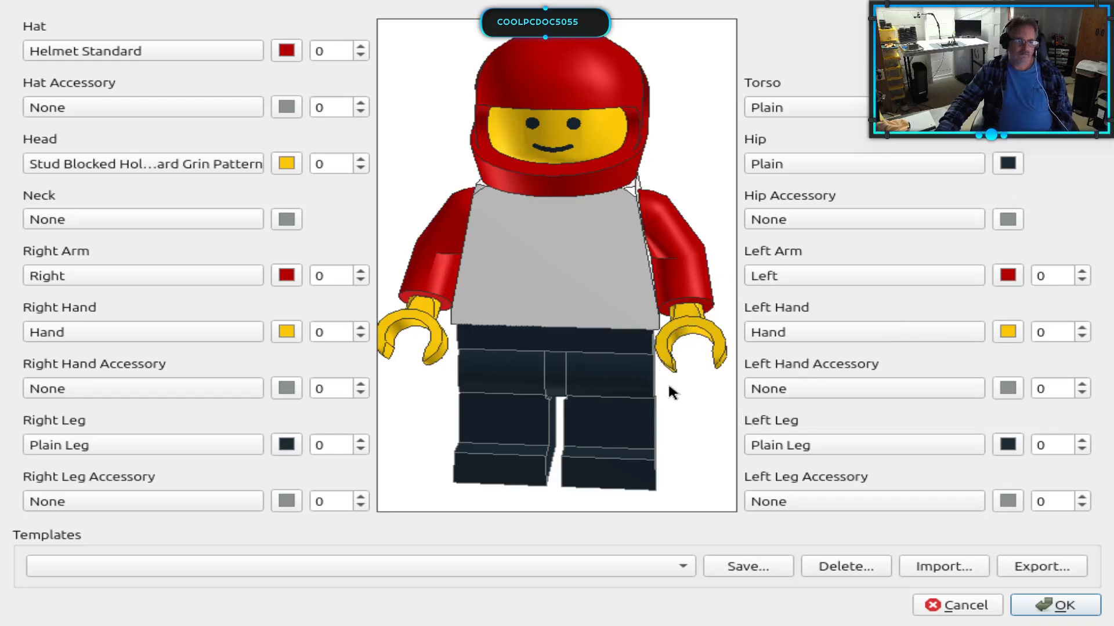
pyautogui.moveTo(667, 381)
pyautogui.mouseDown()
pyautogui.moveTo(667, 352)
pyautogui.moveTo(670, 364)
pyautogui.mouseUp()
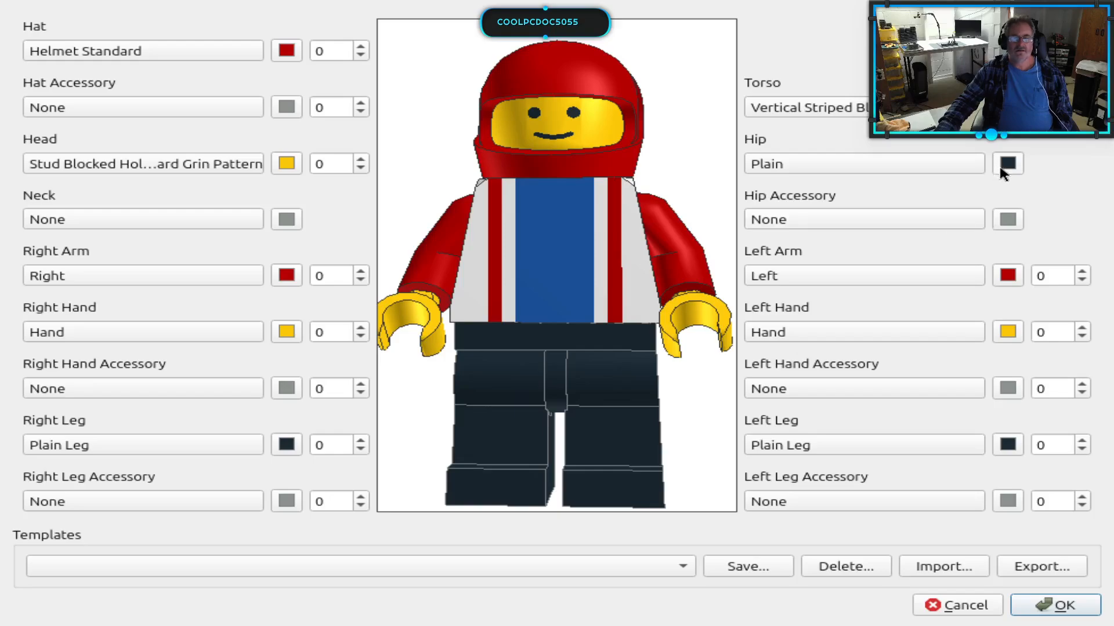
# Step: Colour the minifig's hip blue and both of its arms white
pyautogui.click(1022, 198)
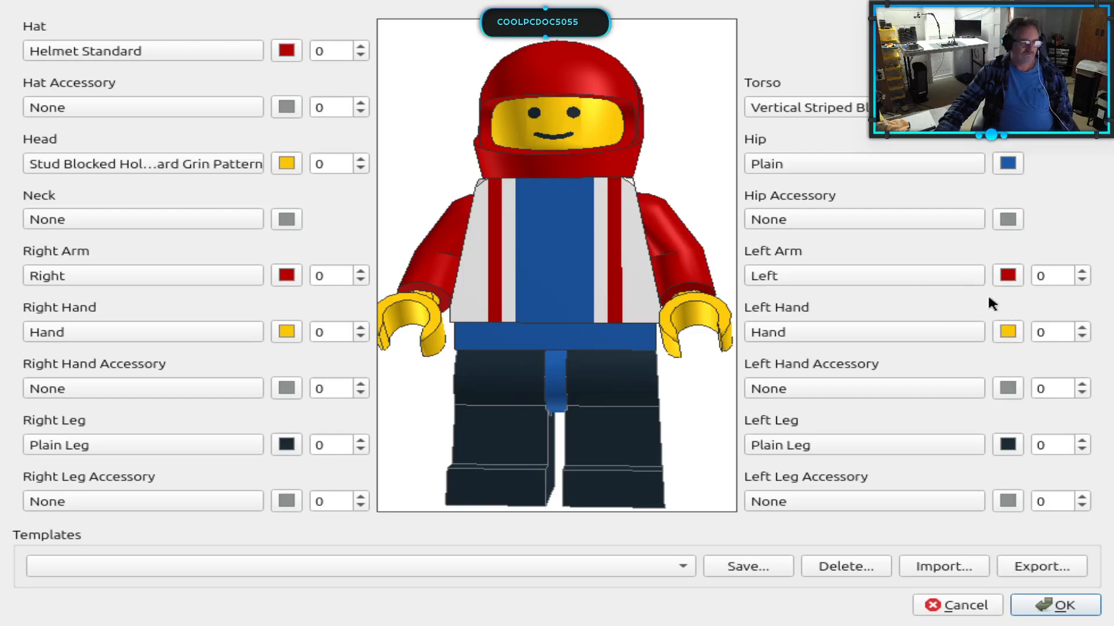
pyautogui.click(1009, 278)
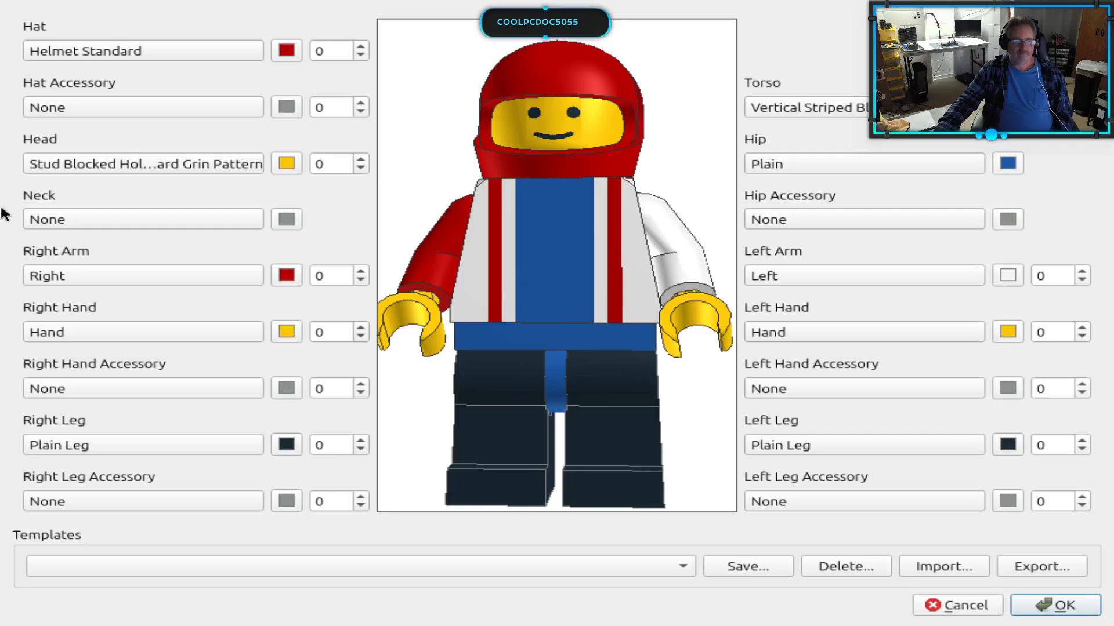
pyautogui.click(292, 283)
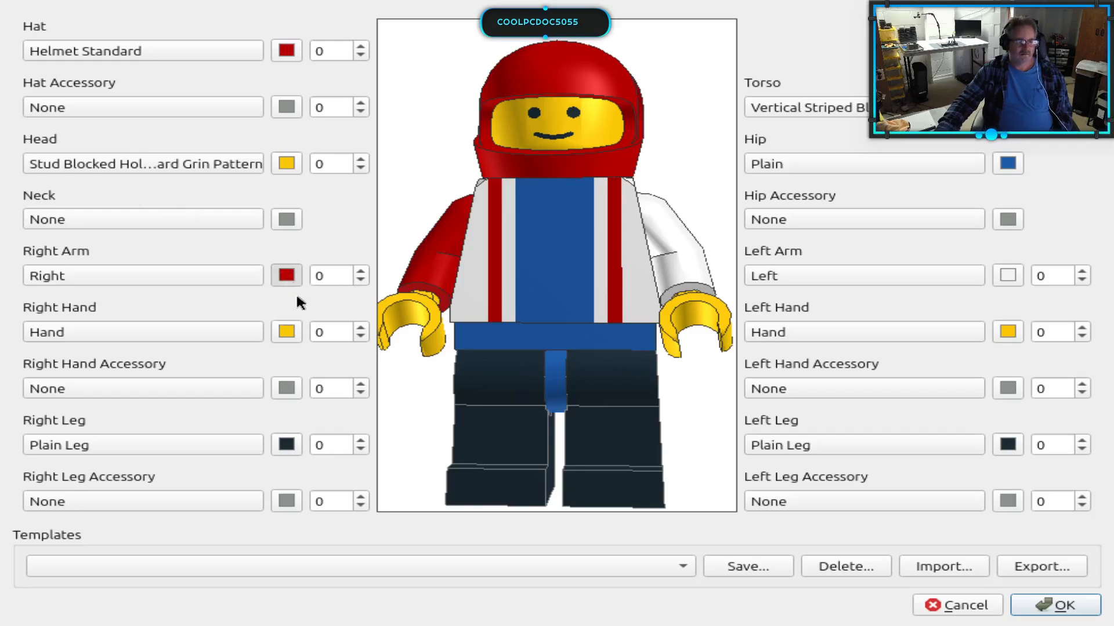
pyautogui.click(585, 322)
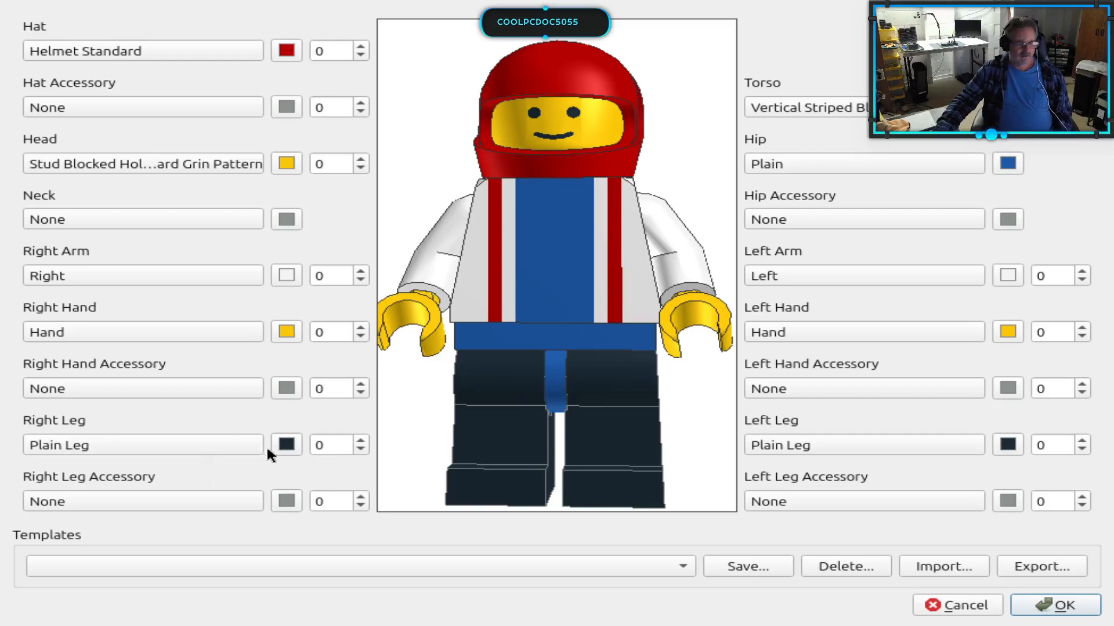
# Step: Colour both of the minifig's legs blue and add the finished minifig to the model
pyautogui.click(307, 482)
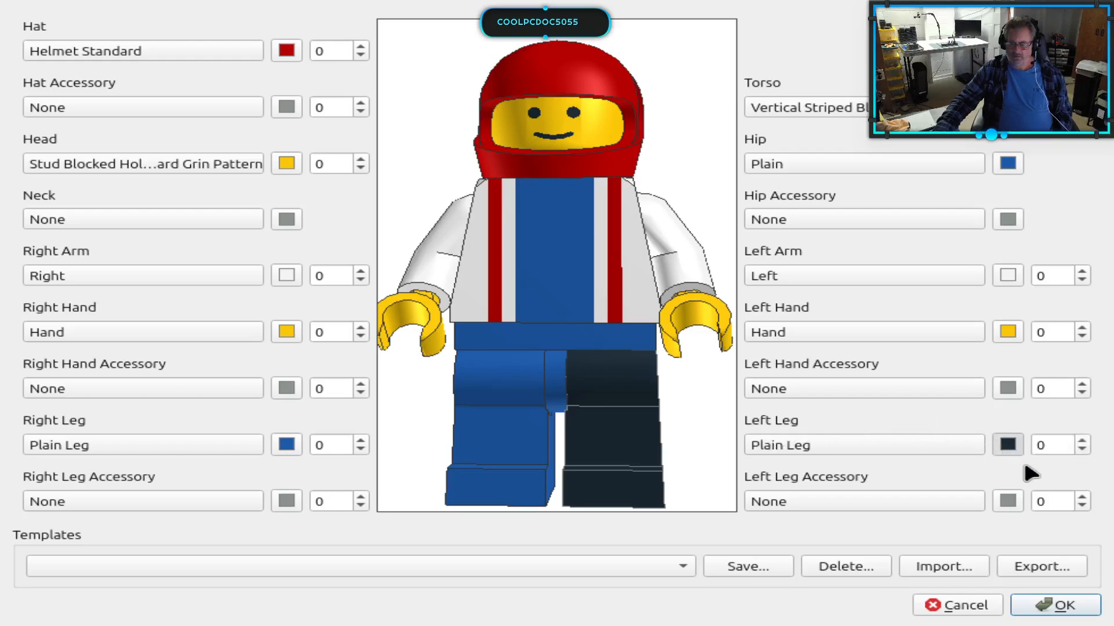
pyautogui.click(1025, 484)
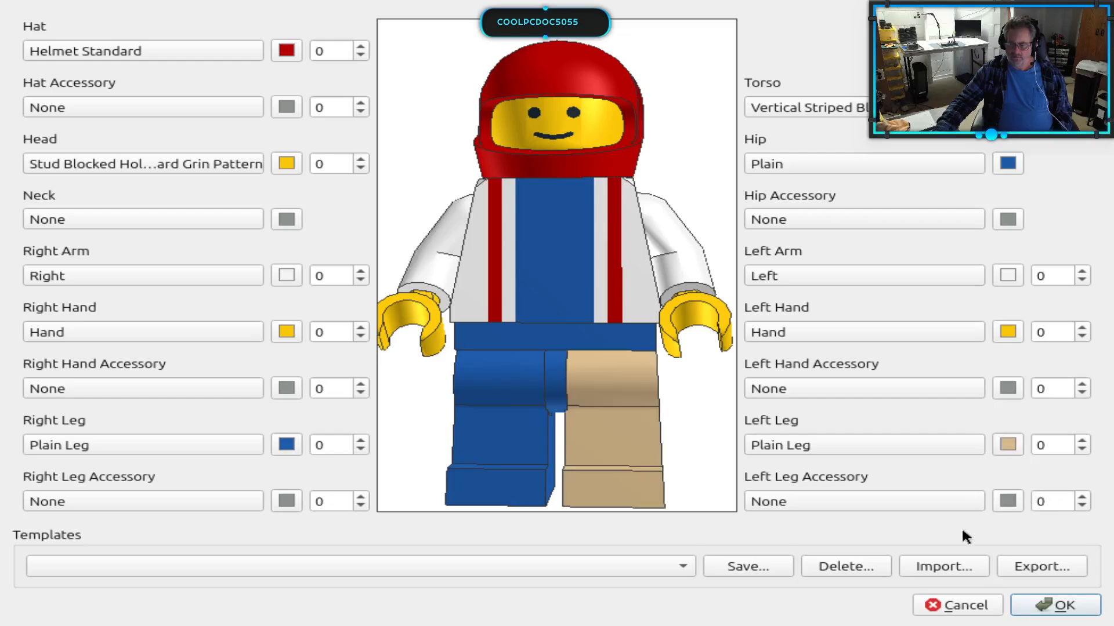
pyautogui.click(1022, 475)
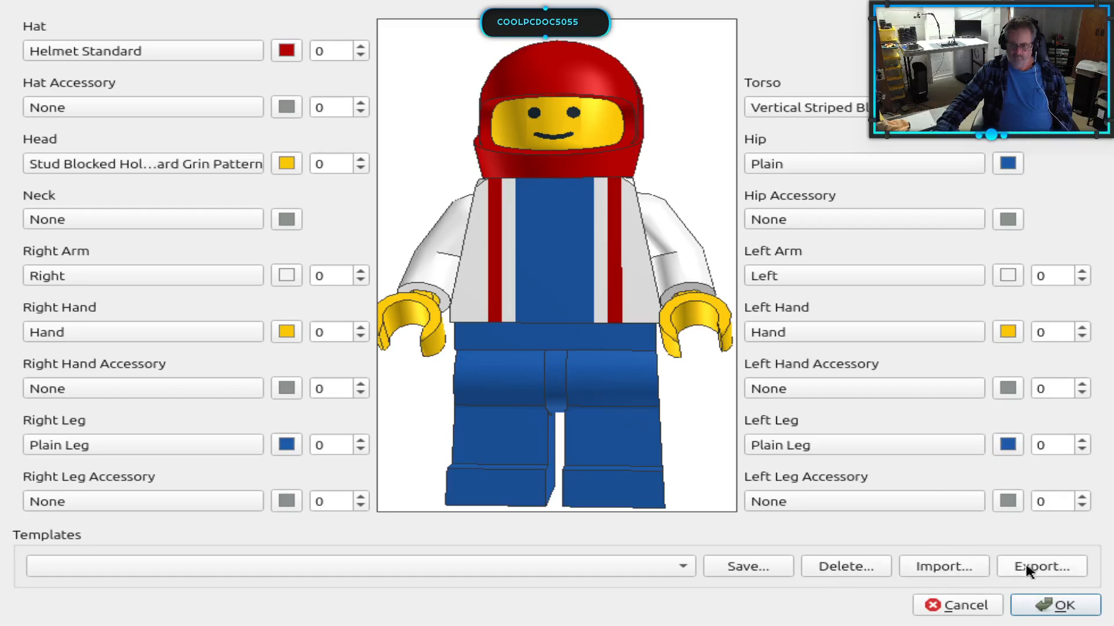
pyautogui.click(1051, 606)
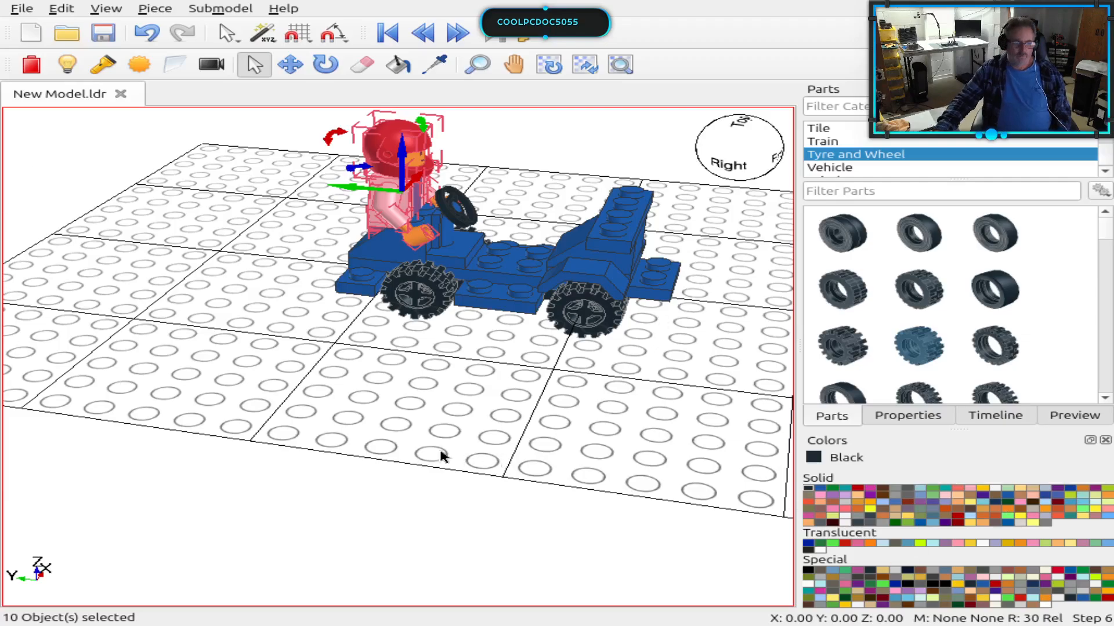
# Step: Move the minifig off the car's nose to a free spot on the ground beside the car's right side
pyautogui.moveTo(355, 400); pyautogui.dragTo(522, 406, button='right')
pyautogui.moveTo(667, 399); pyautogui.dragTo(703, 395, button='right')
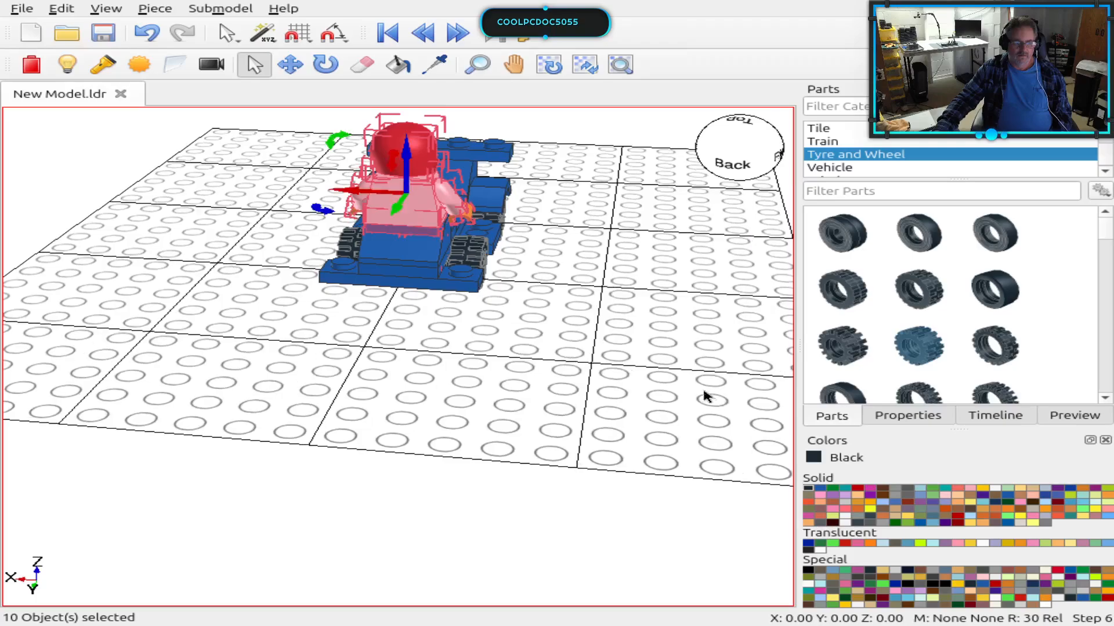
pyautogui.moveTo(470, 309); pyautogui.dragTo(410, 360, button='right')
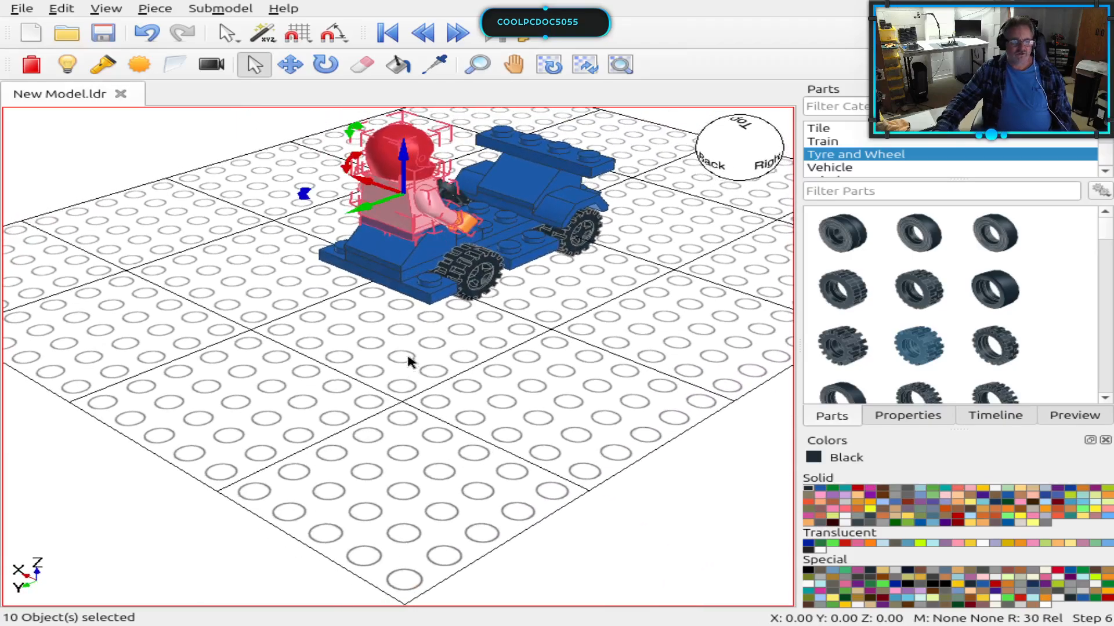
pyautogui.moveTo(404, 195); pyautogui.dragTo(673, 306)
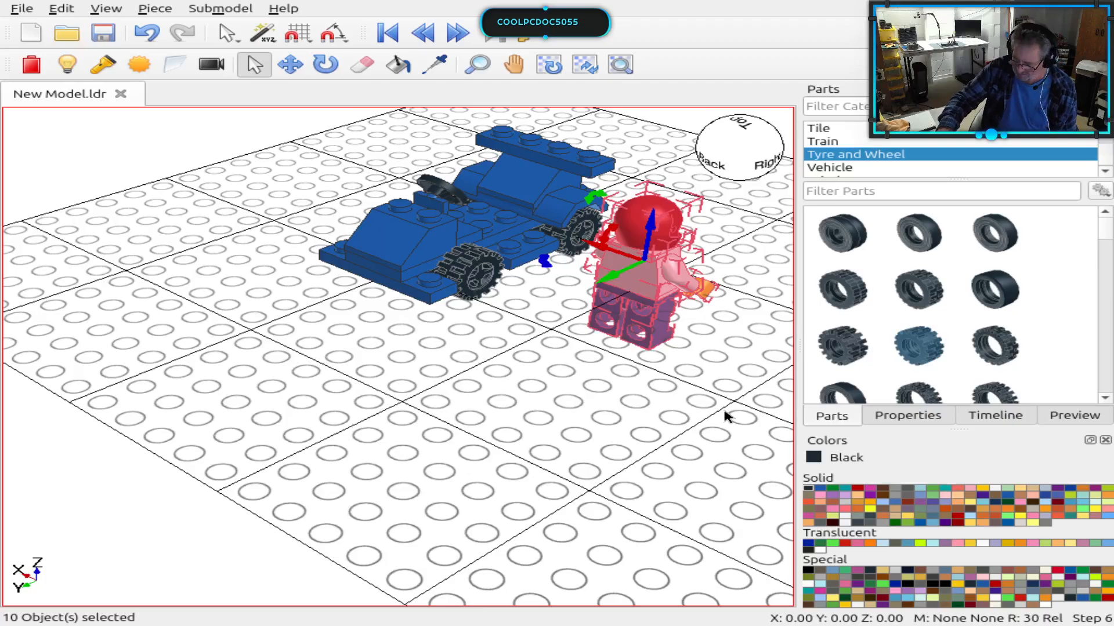
# Step: Rotate the minifig 180 degrees about its vertical axis, raise it slightly and deselect it
pyautogui.hotkey('shift', 'pagedown')
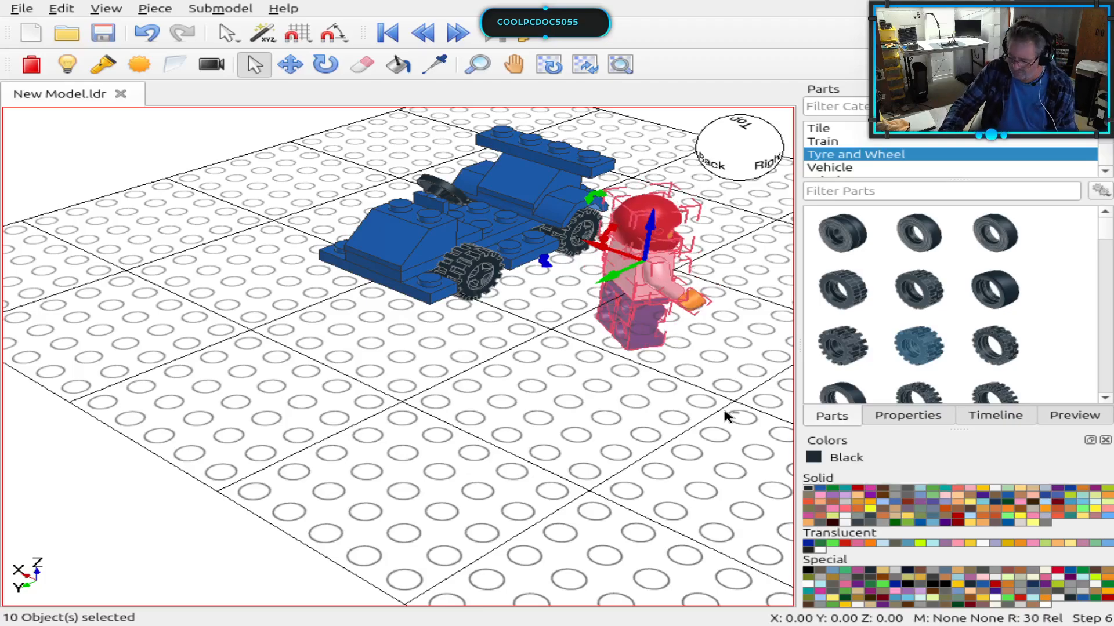
pyautogui.hotkey('shift', 'pagedown')
pyautogui.hotkey('shift', 'pagedown')
pyautogui.hotkey('shift', 'pagedown')
pyautogui.hotkey('shift', 'pagedown')
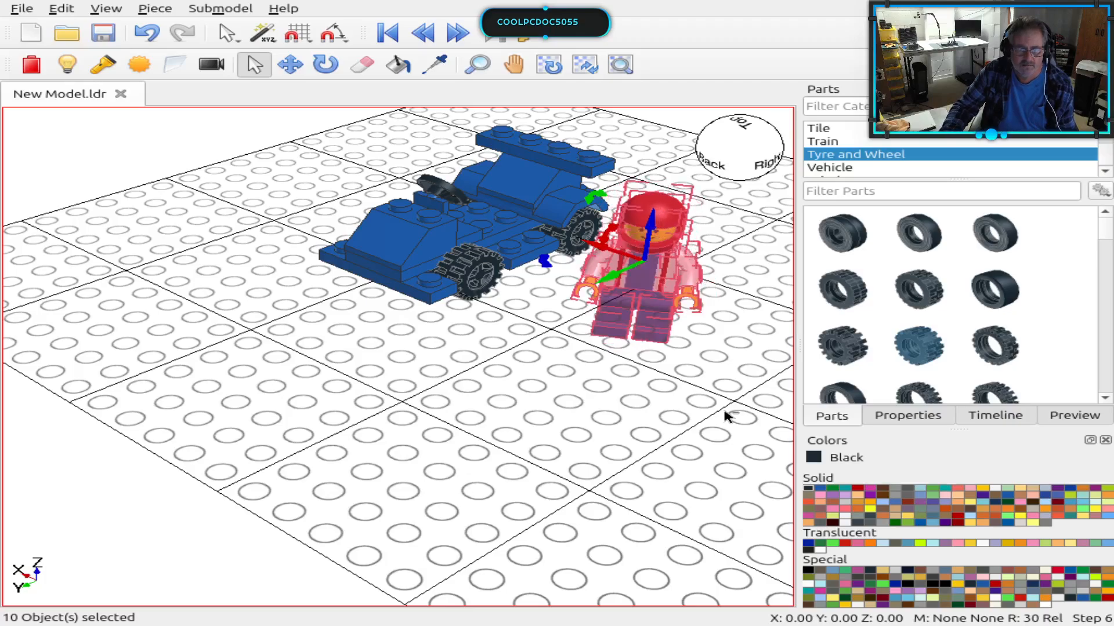
pyautogui.hotkey('shift', 'pagedown')
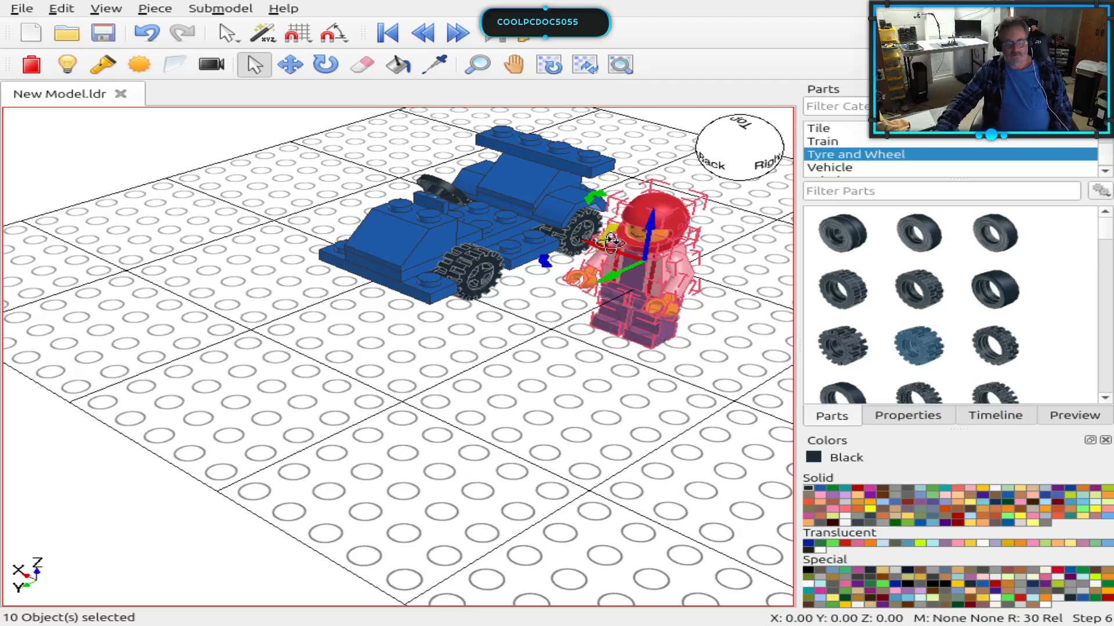
pyautogui.moveTo(609, 242); pyautogui.dragTo(621, 211)
pyautogui.click(605, 377)
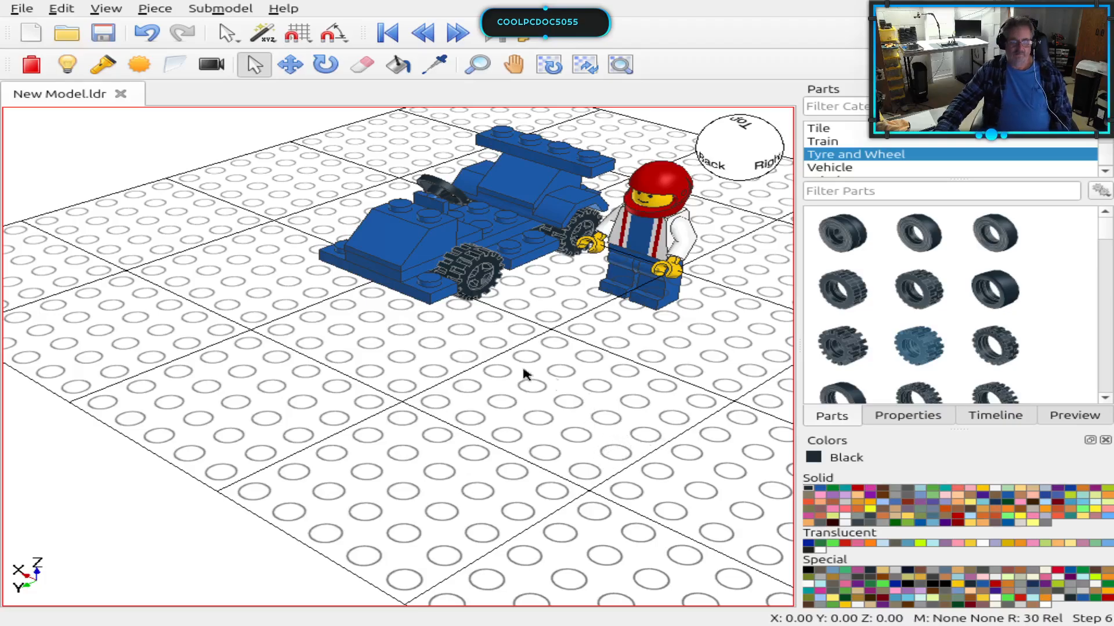
# Step: Open the saved model file car.ldr
pyautogui.click(23, 8)
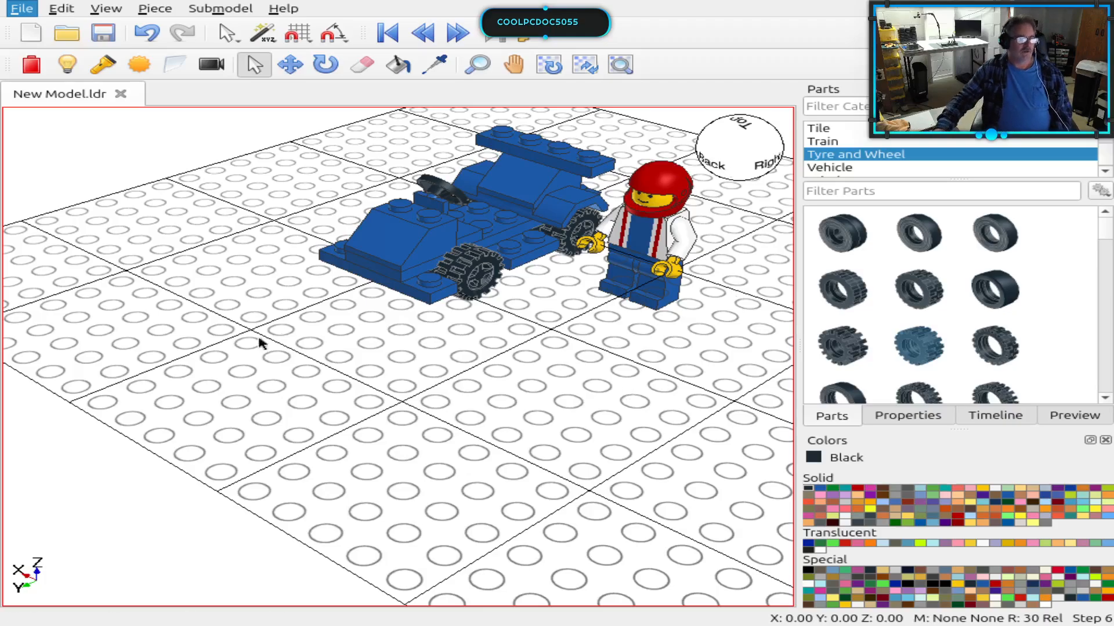
pyautogui.click(104, 107)
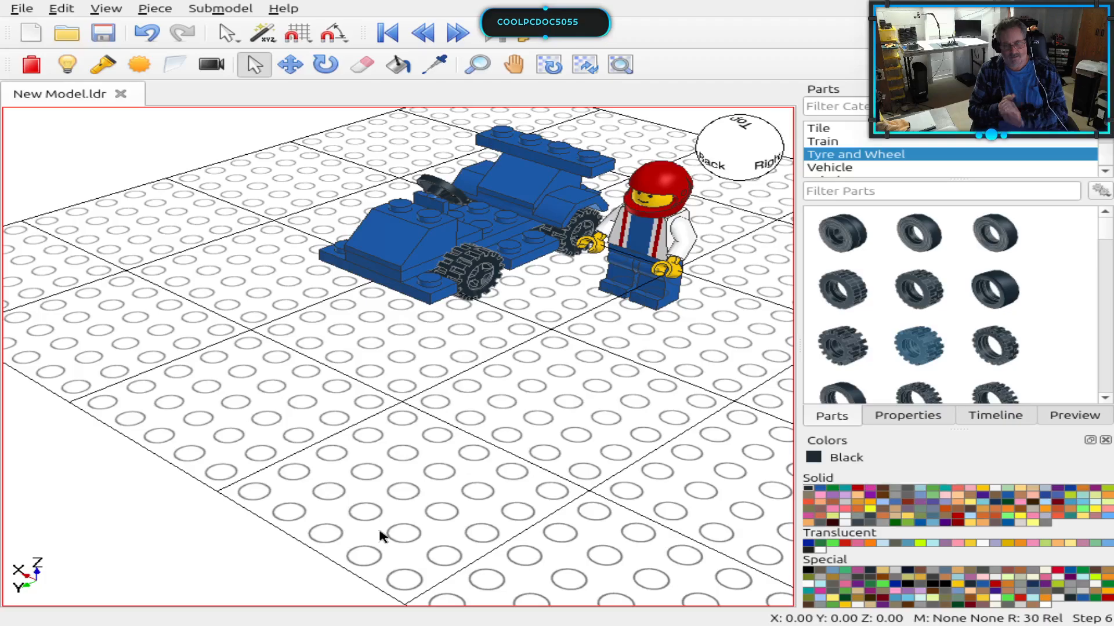
pyautogui.click(26, 10)
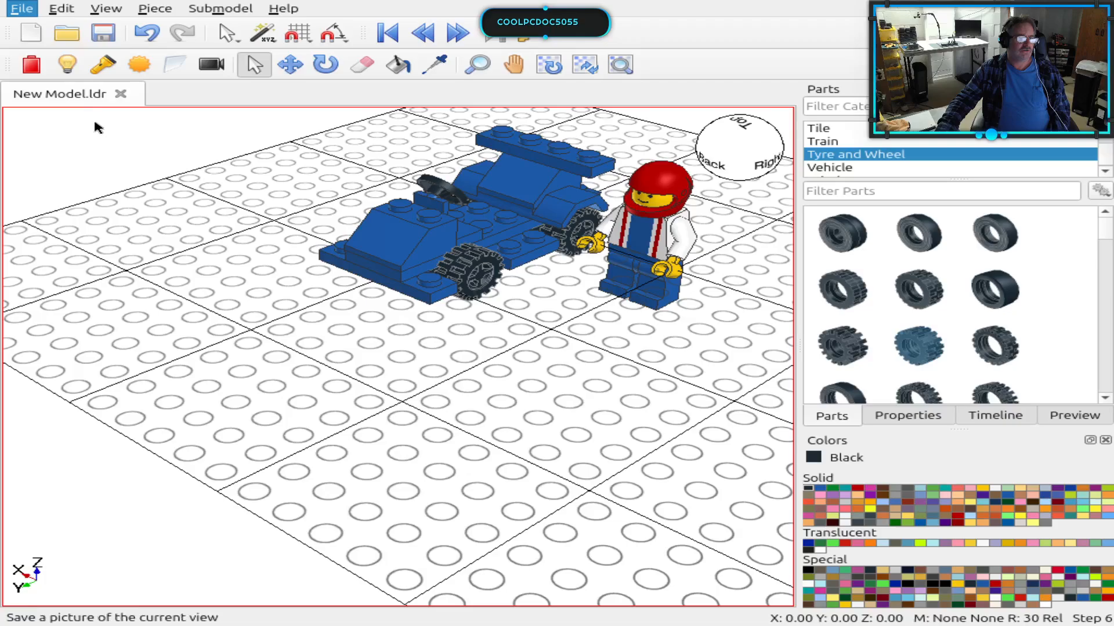
pyautogui.click(64, 48)
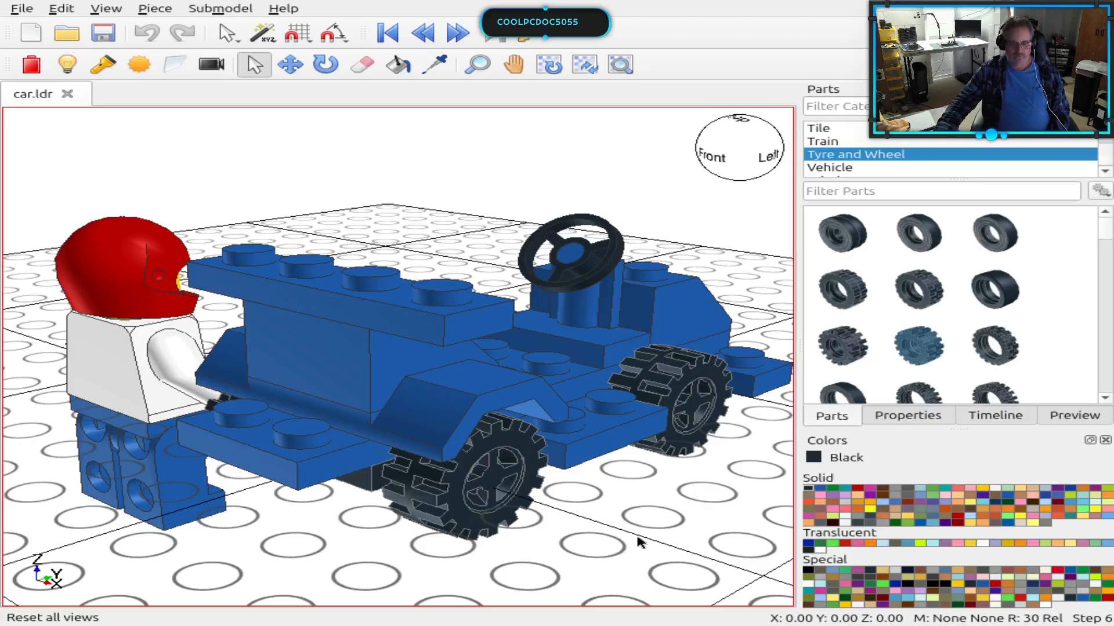
# Step: Examine the opened car and its minifig from several sides, ending with a view of the car's nose
pyautogui.moveTo(560, 551); pyautogui.dragTo(369, 556, button='right')
pyautogui.moveTo(593, 522); pyautogui.dragTo(418, 522, button='right')
pyautogui.moveTo(398, 357); pyautogui.dragTo(510, 385, button='right')
pyautogui.moveTo(580, 534); pyautogui.dragTo(617, 543, button='right')
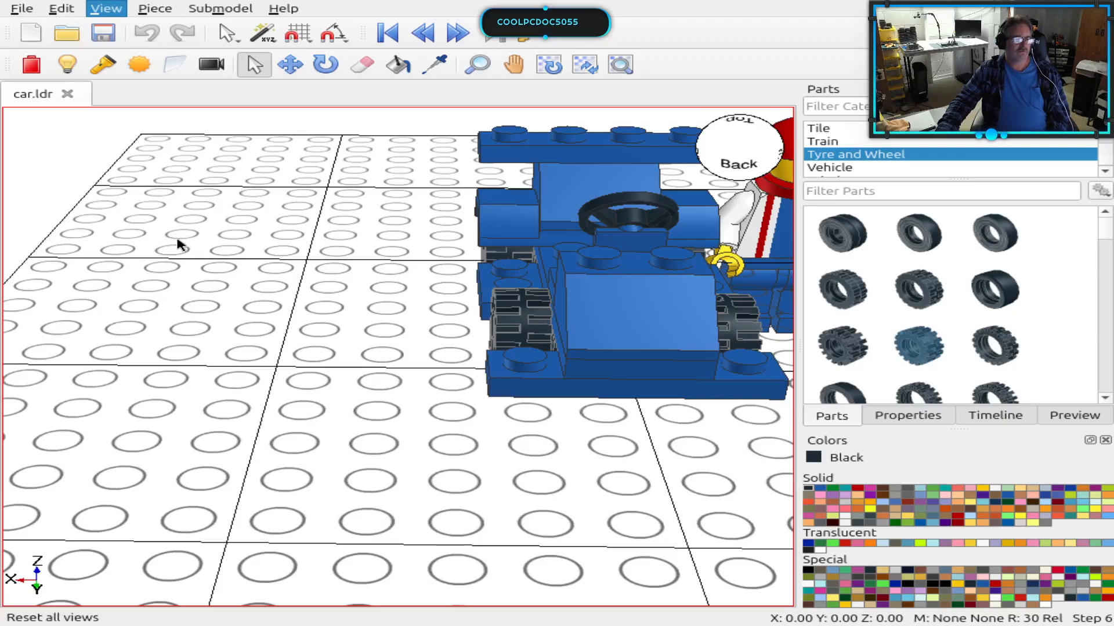
# Step: View the car and the minifig together from a low angle at the car's front corner
pyautogui.click(178, 248)
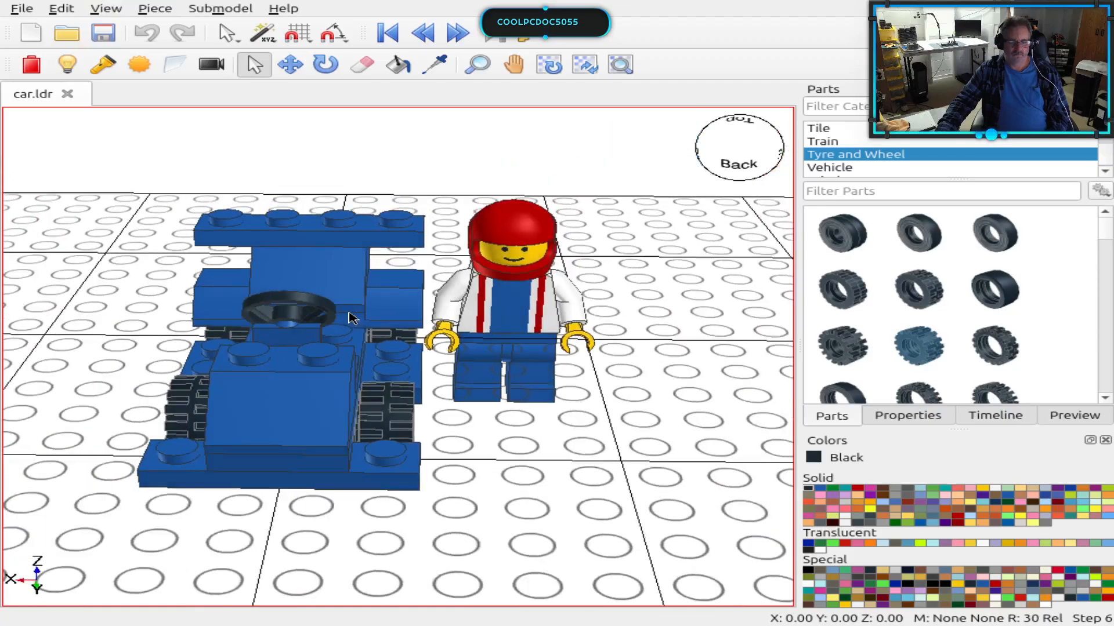
pyautogui.moveTo(571, 487); pyautogui.dragTo(460, 459, button='right')
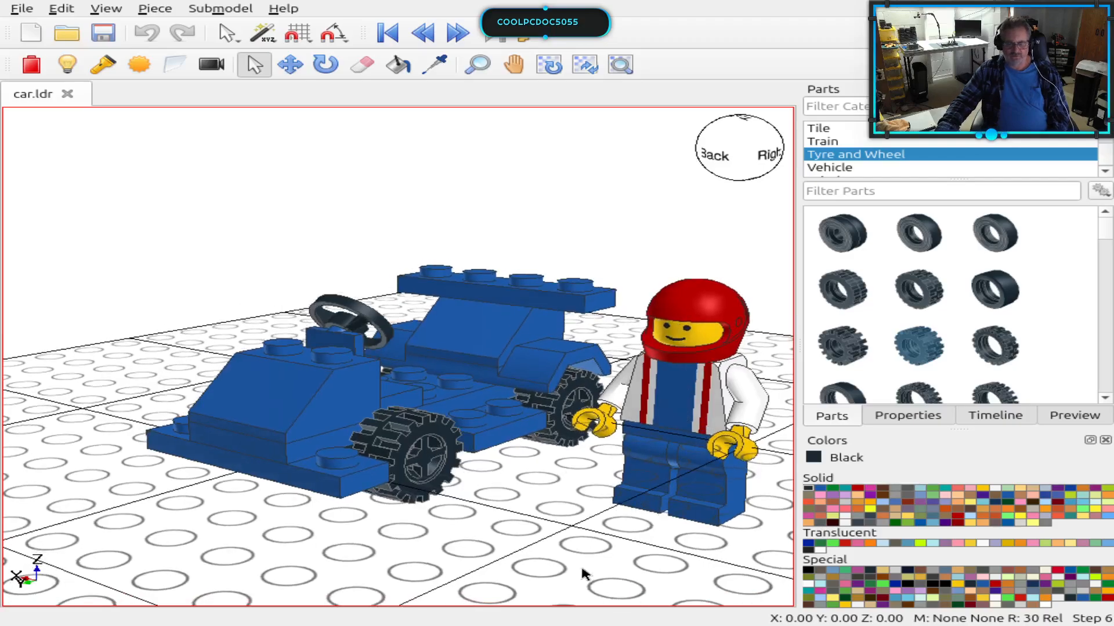
pyautogui.moveTo(582, 569); pyautogui.dragTo(766, 282)
pyautogui.click(537, 531)
pyautogui.moveTo(597, 580); pyautogui.dragTo(572, 587, button='right')
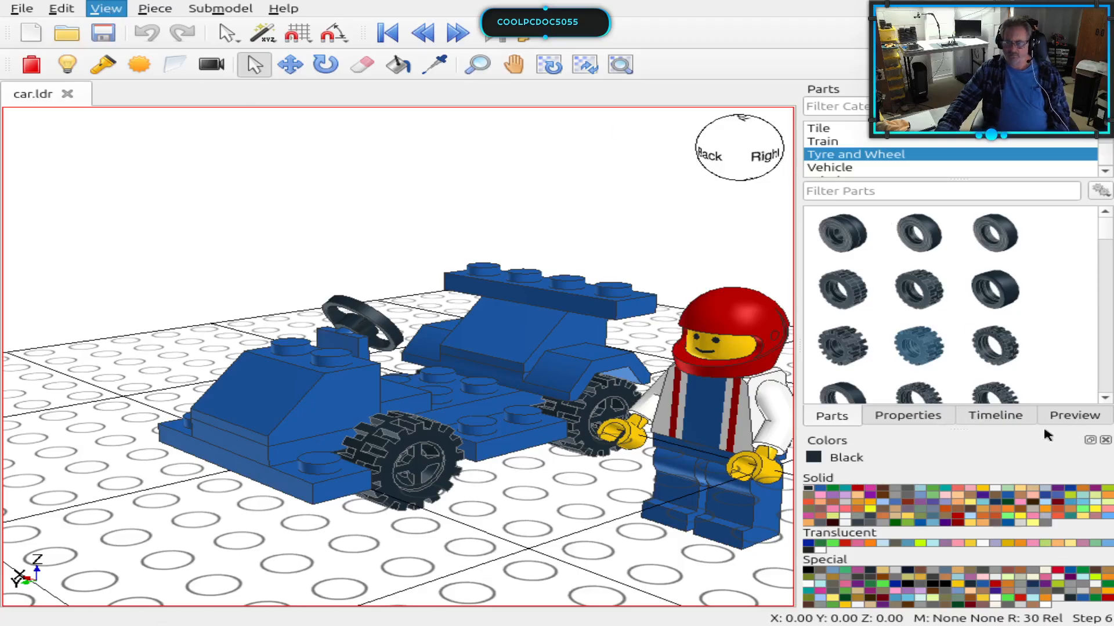
# Step: Move all ten minifig parts, from the helmet to the right leg, out of Step 6 into Step 7 of the timeline
pyautogui.click(1014, 418)
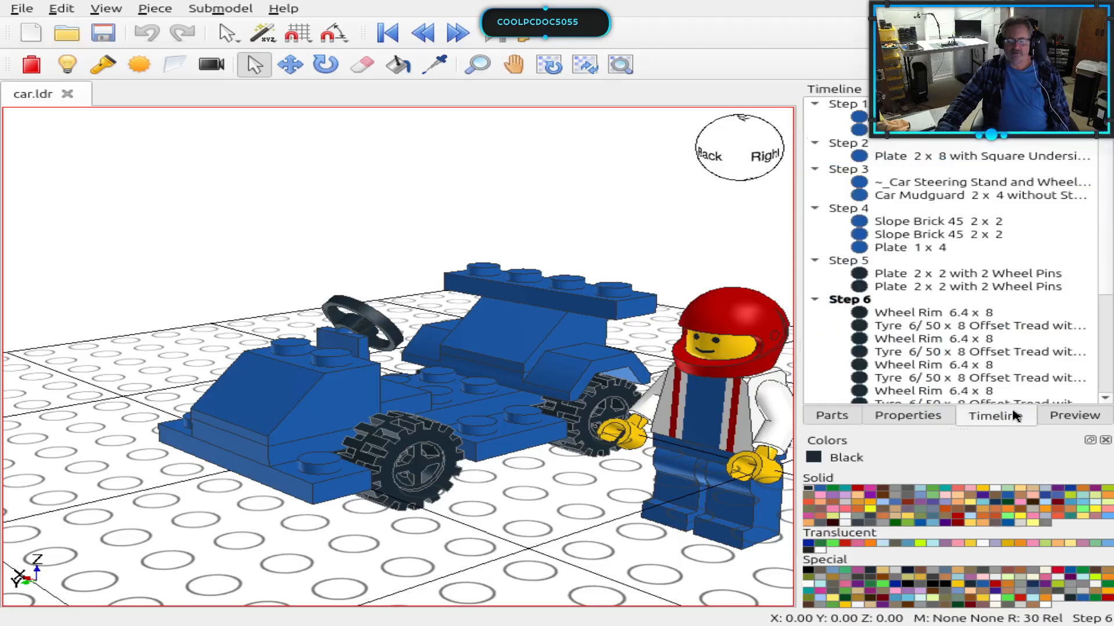
pyautogui.scroll(-4, 978, 328)
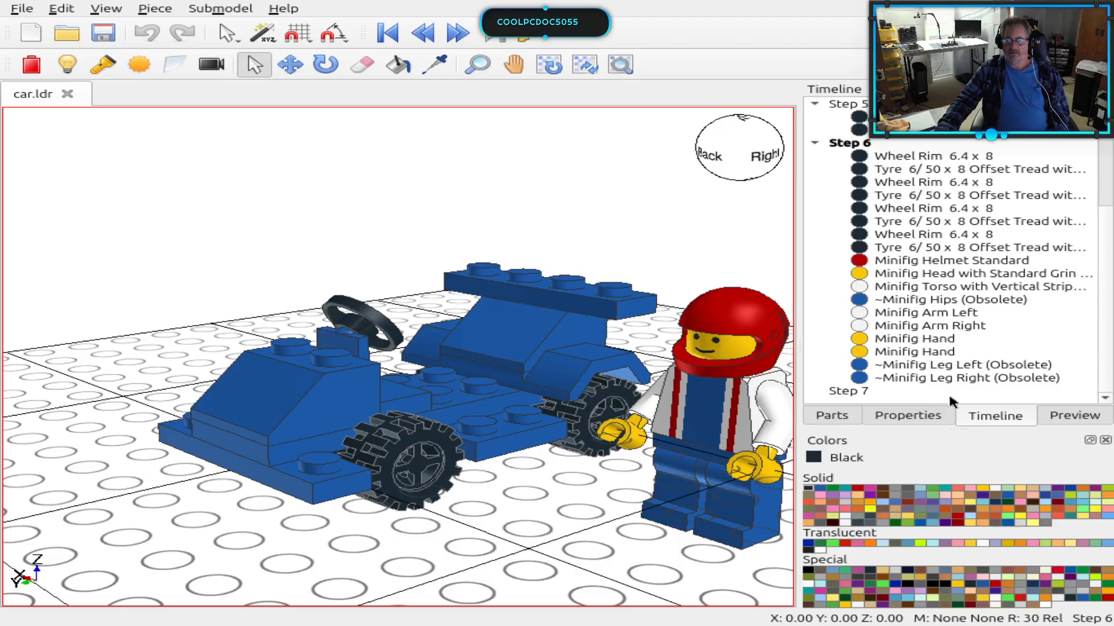
pyautogui.click(860, 262)
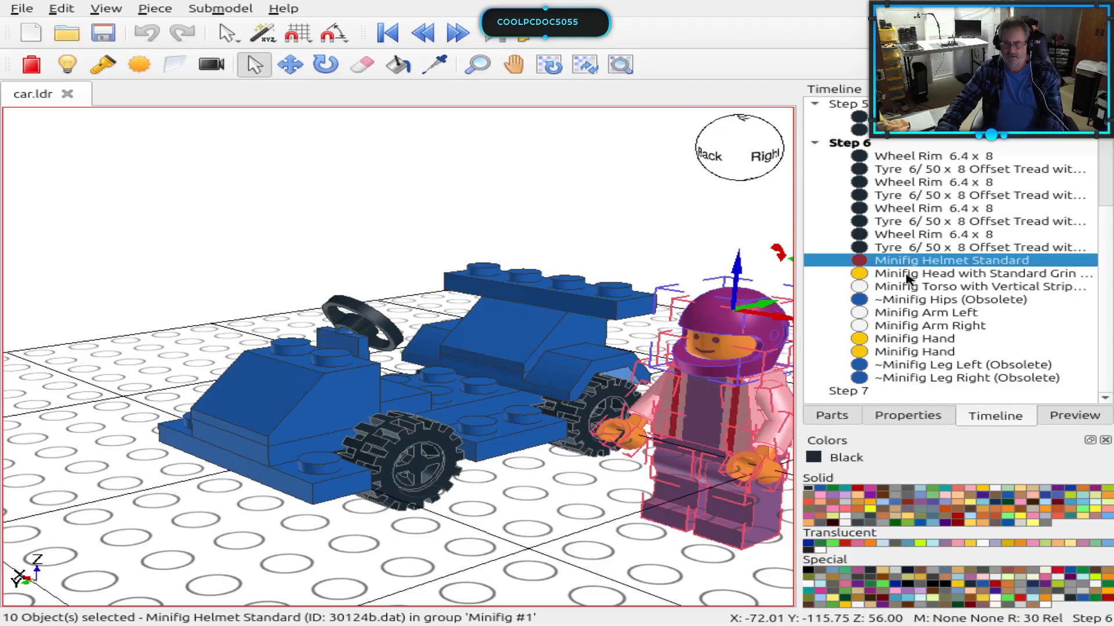
pyautogui.keyDown('ctrl'); pyautogui.click(907, 276); pyautogui.keyUp('ctrl')
pyautogui.keyDown('ctrl'); pyautogui.click(914, 288); pyautogui.keyUp('ctrl')
pyautogui.keyDown('ctrl'); pyautogui.click(921, 301); pyautogui.keyUp('ctrl')
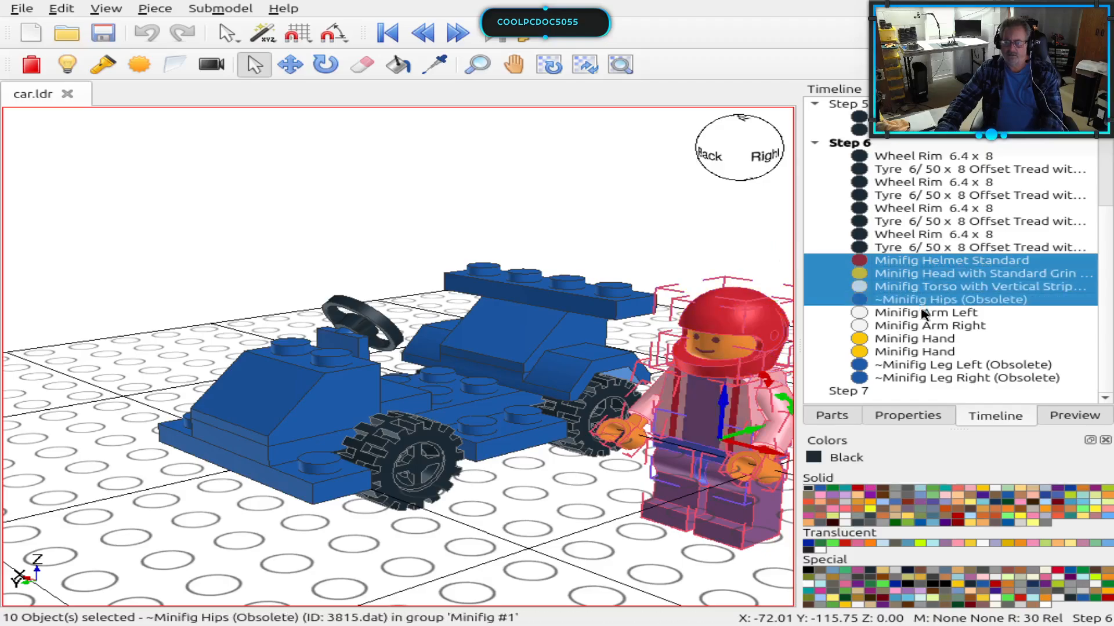
pyautogui.keyDown('ctrl'); pyautogui.click(923, 313); pyautogui.keyUp('ctrl')
pyautogui.keyDown('ctrl'); pyautogui.click(927, 327); pyautogui.keyUp('ctrl')
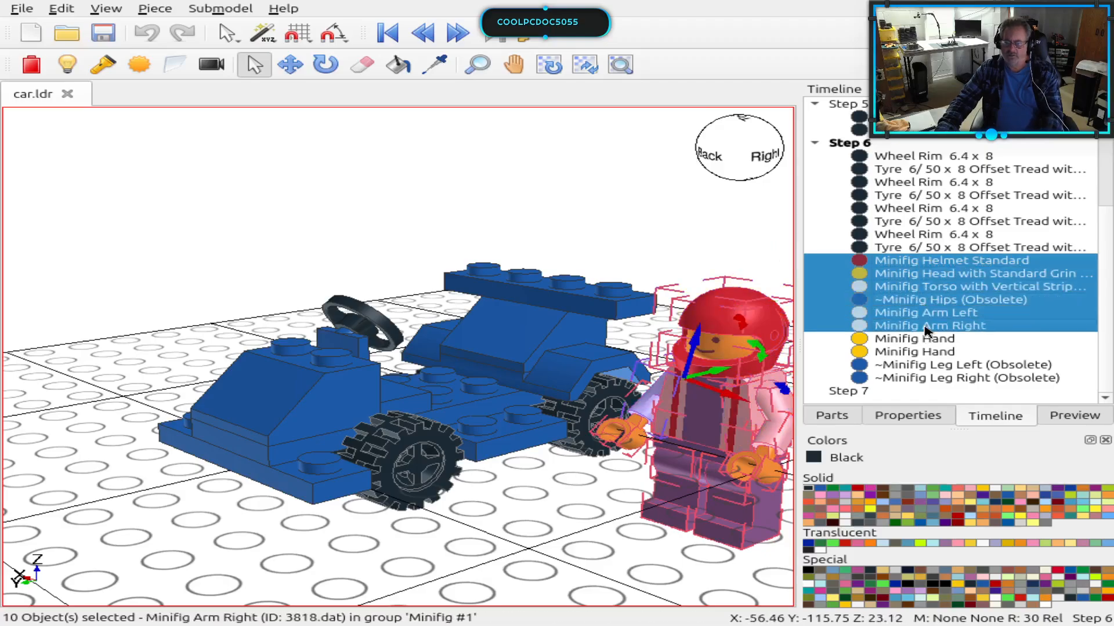
pyautogui.keyDown('ctrl'); pyautogui.click(928, 339); pyautogui.keyUp('ctrl')
pyautogui.keyDown('ctrl'); pyautogui.click(931, 352); pyautogui.keyUp('ctrl')
pyautogui.keyDown('ctrl'); pyautogui.click(936, 365); pyautogui.keyUp('ctrl')
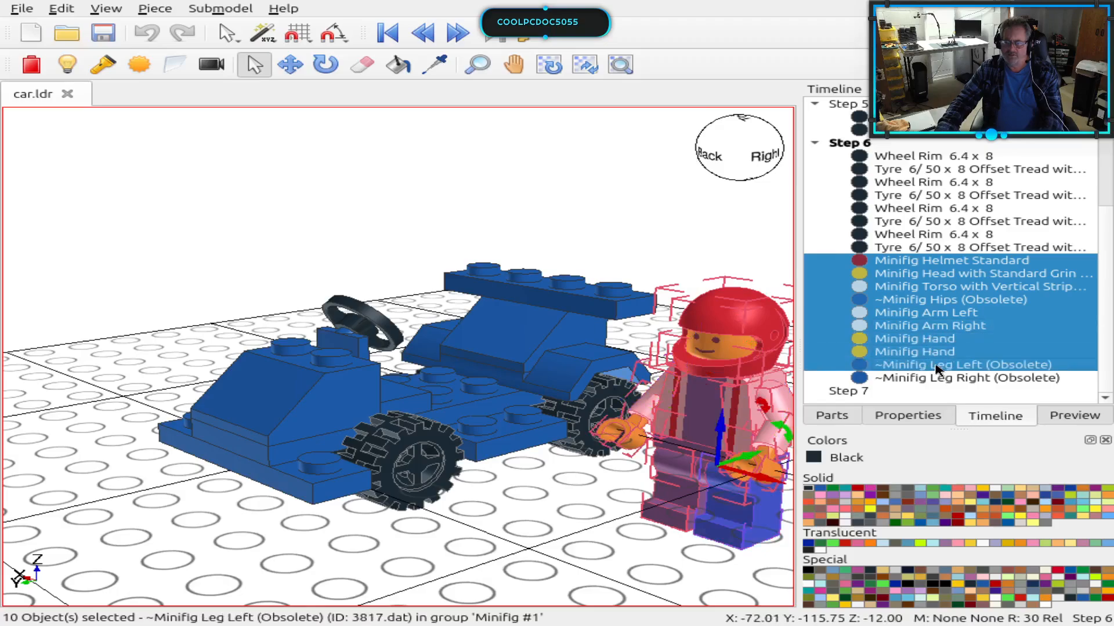
pyautogui.keyDown('ctrl'); pyautogui.click(934, 380); pyautogui.keyUp('ctrl')
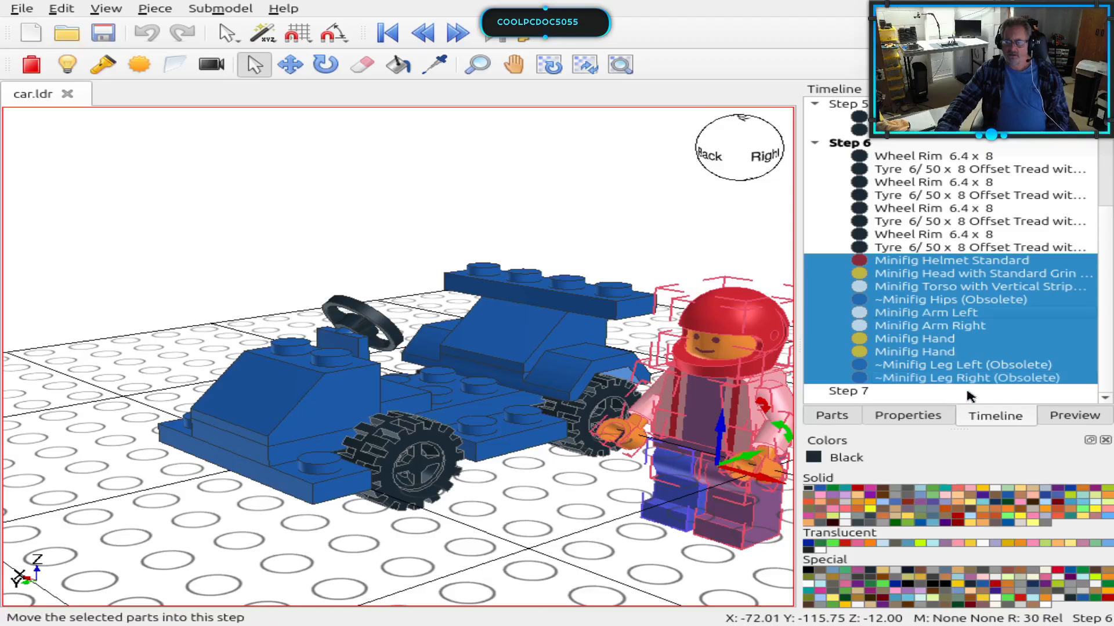
pyautogui.click(963, 442)
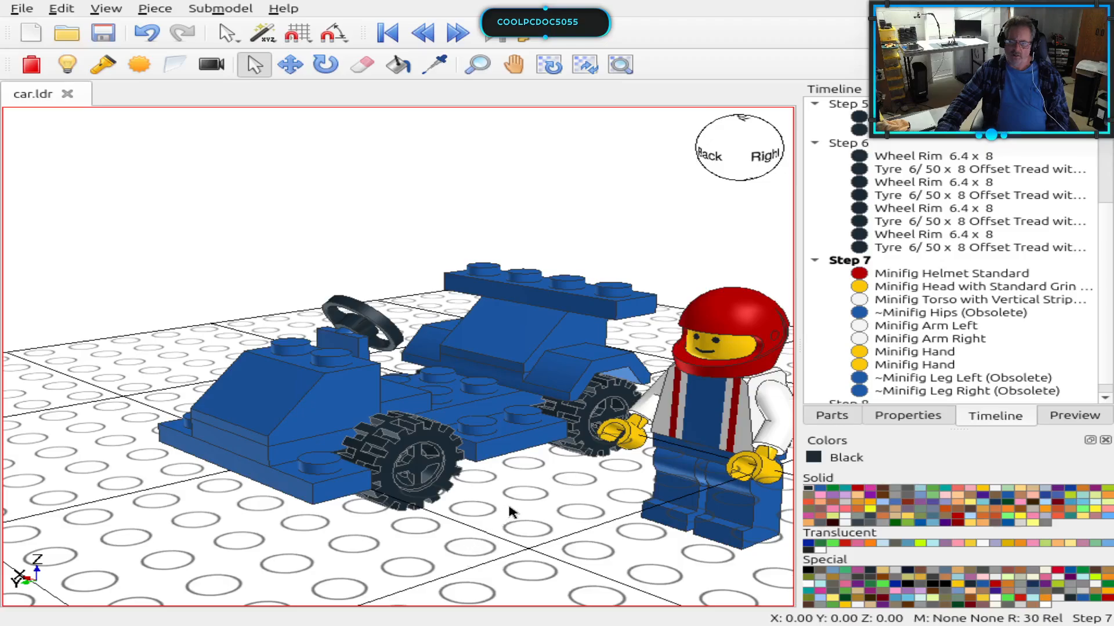
# Step: Go back through the building steps one at a time from Step 7 to Step 1
pyautogui.scroll(-2, 510, 508)
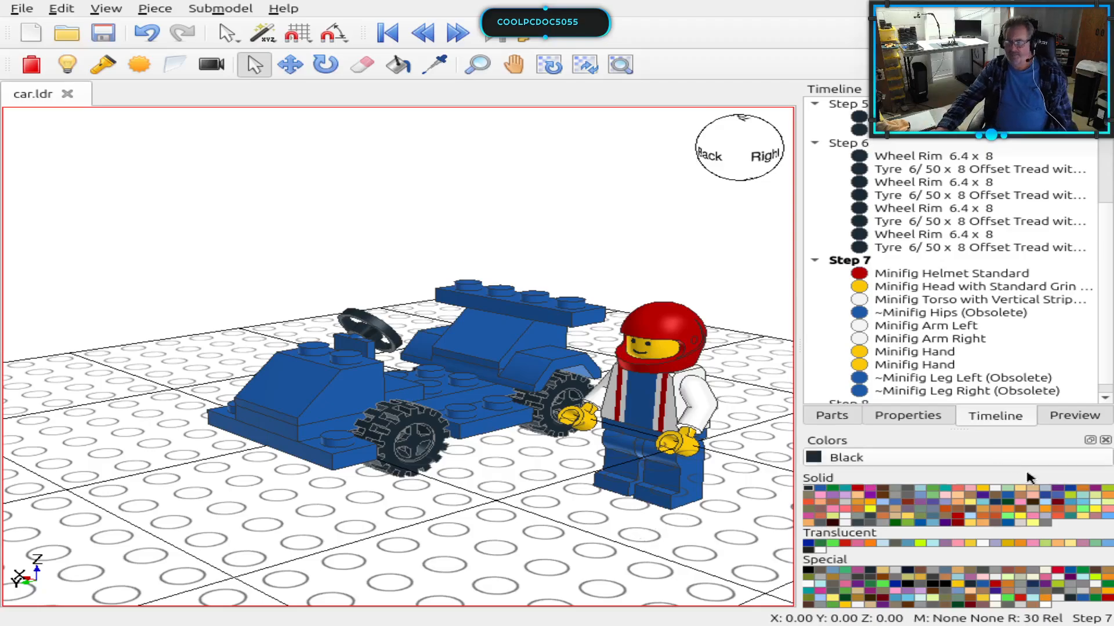
pyautogui.scroll(-1, 954, 316)
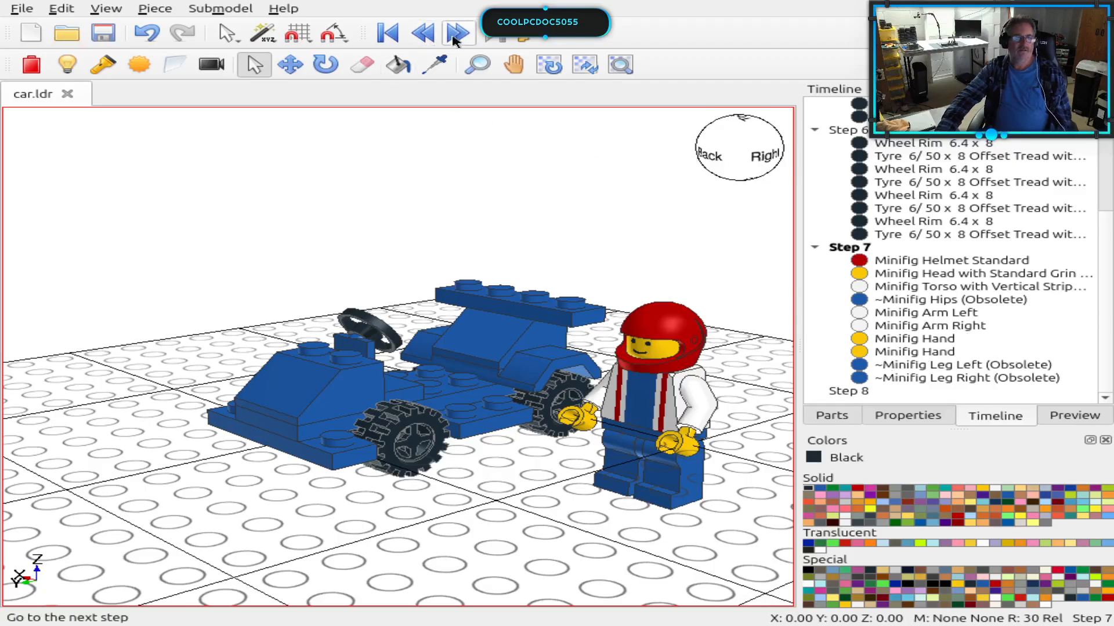
pyautogui.click(422, 33)
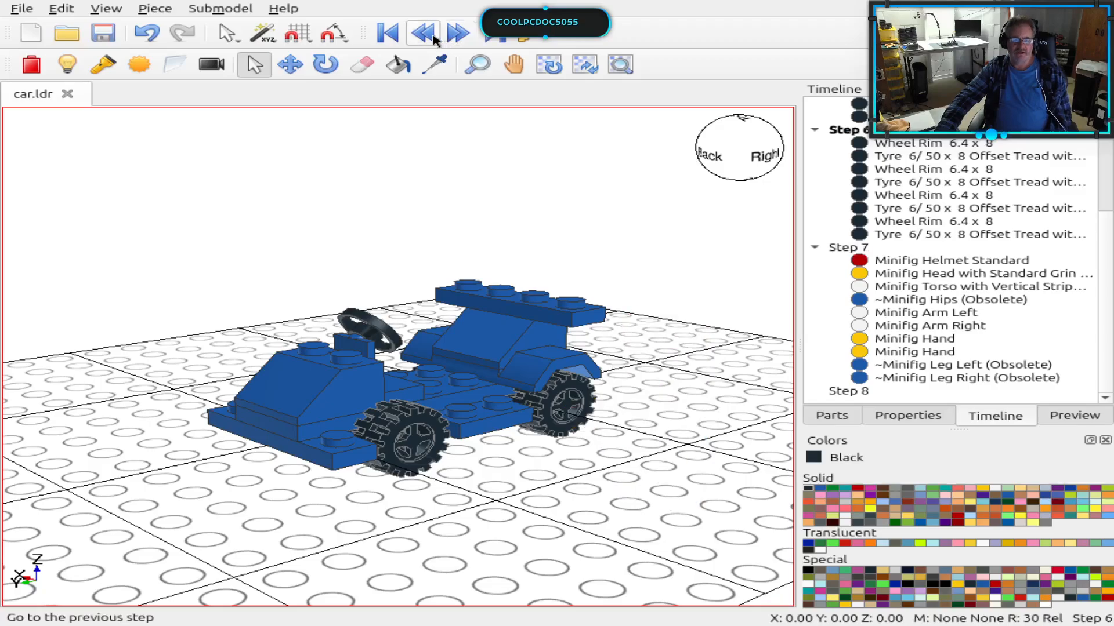
pyautogui.click(423, 33)
pyautogui.click(434, 39)
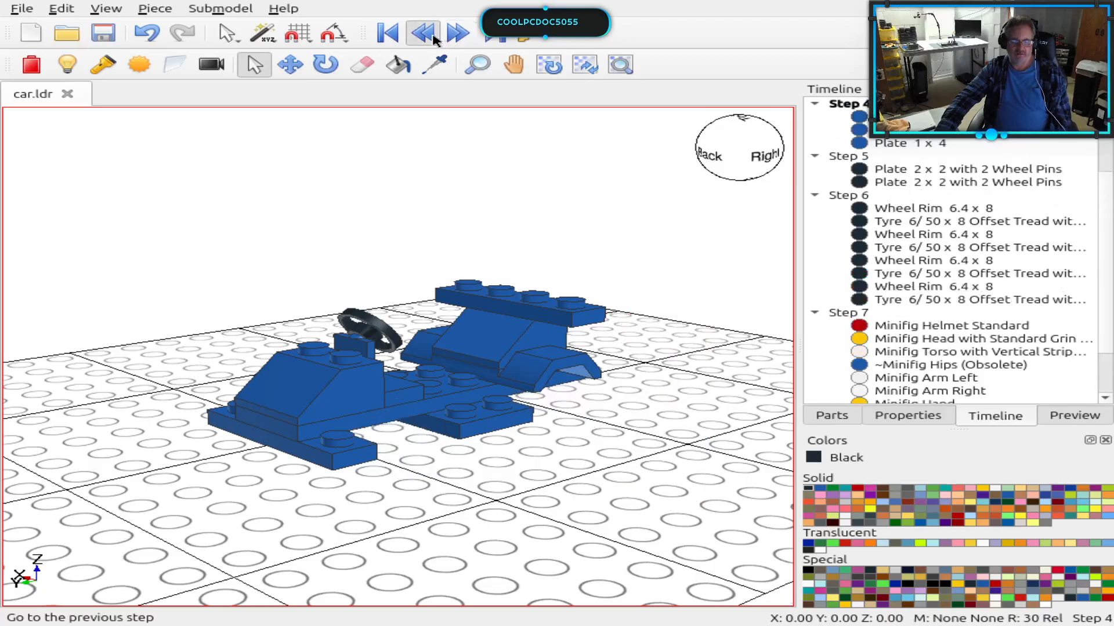
pyautogui.click(433, 39)
pyautogui.click(433, 39)
pyautogui.click(434, 38)
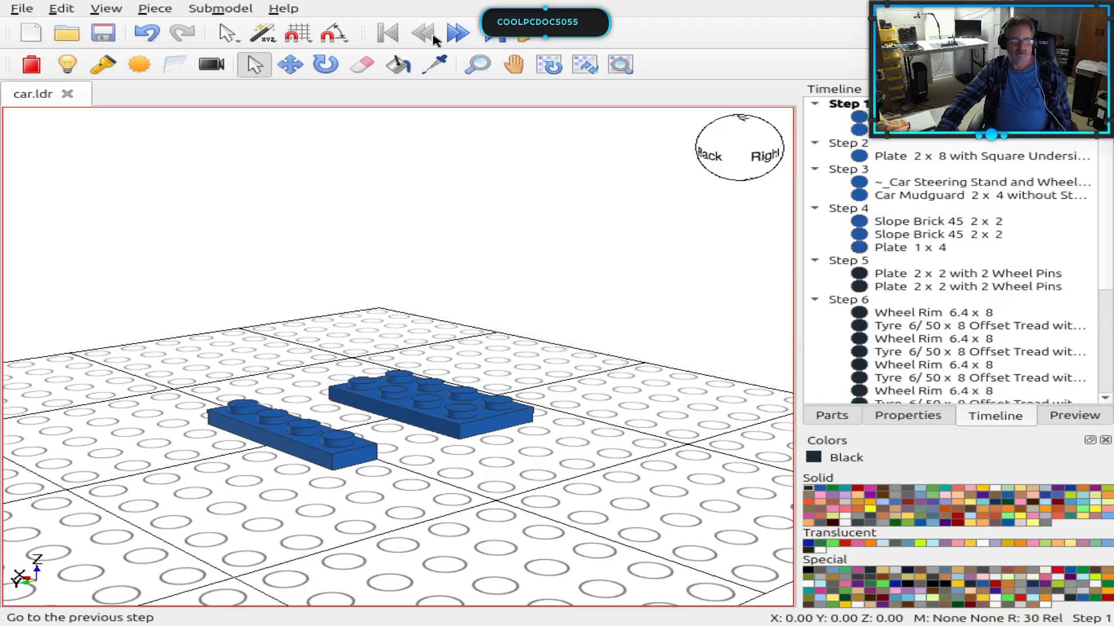
# Step: Advance through the building steps one at a time from Step 1 to Step 8
pyautogui.click(453, 37)
pyautogui.click(453, 37)
pyautogui.click(453, 38)
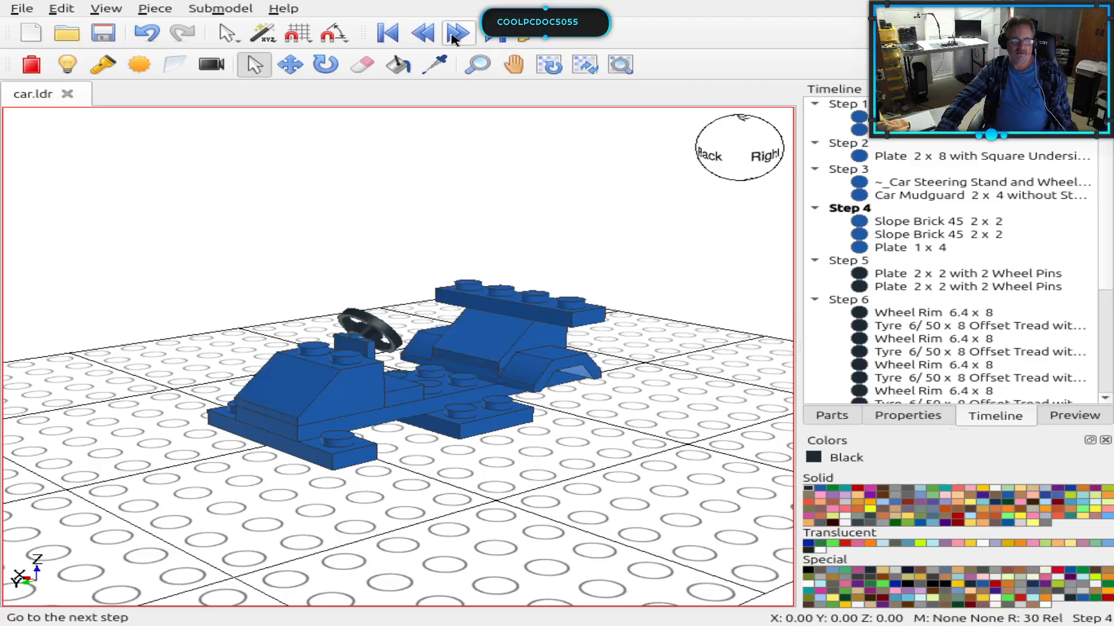
pyautogui.click(453, 37)
pyautogui.click(453, 37)
pyautogui.click(453, 37)
pyautogui.click(453, 37)
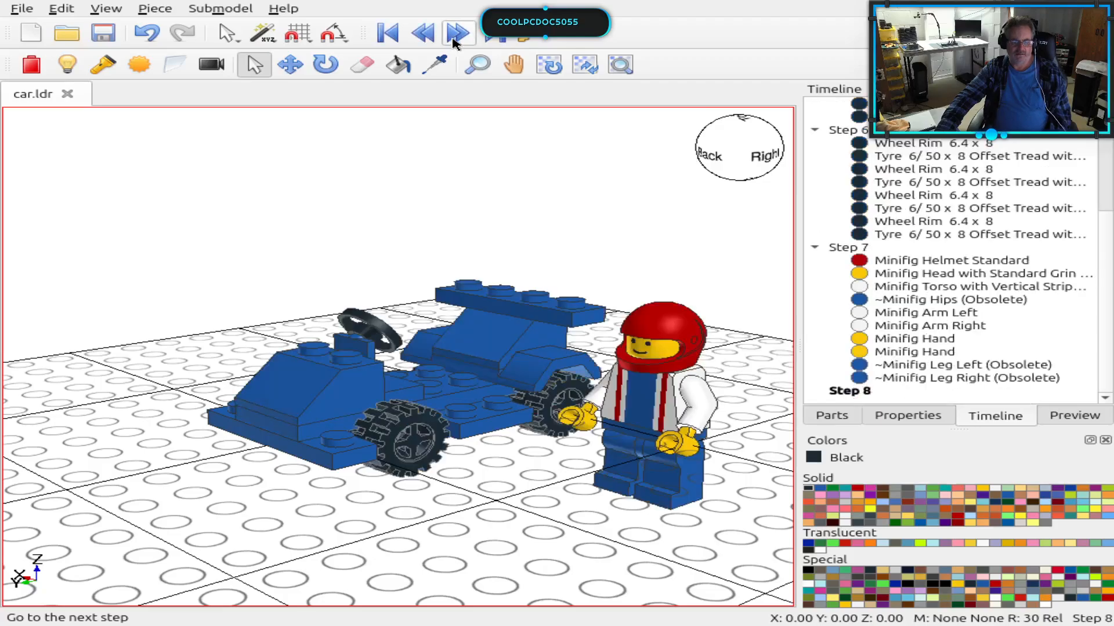